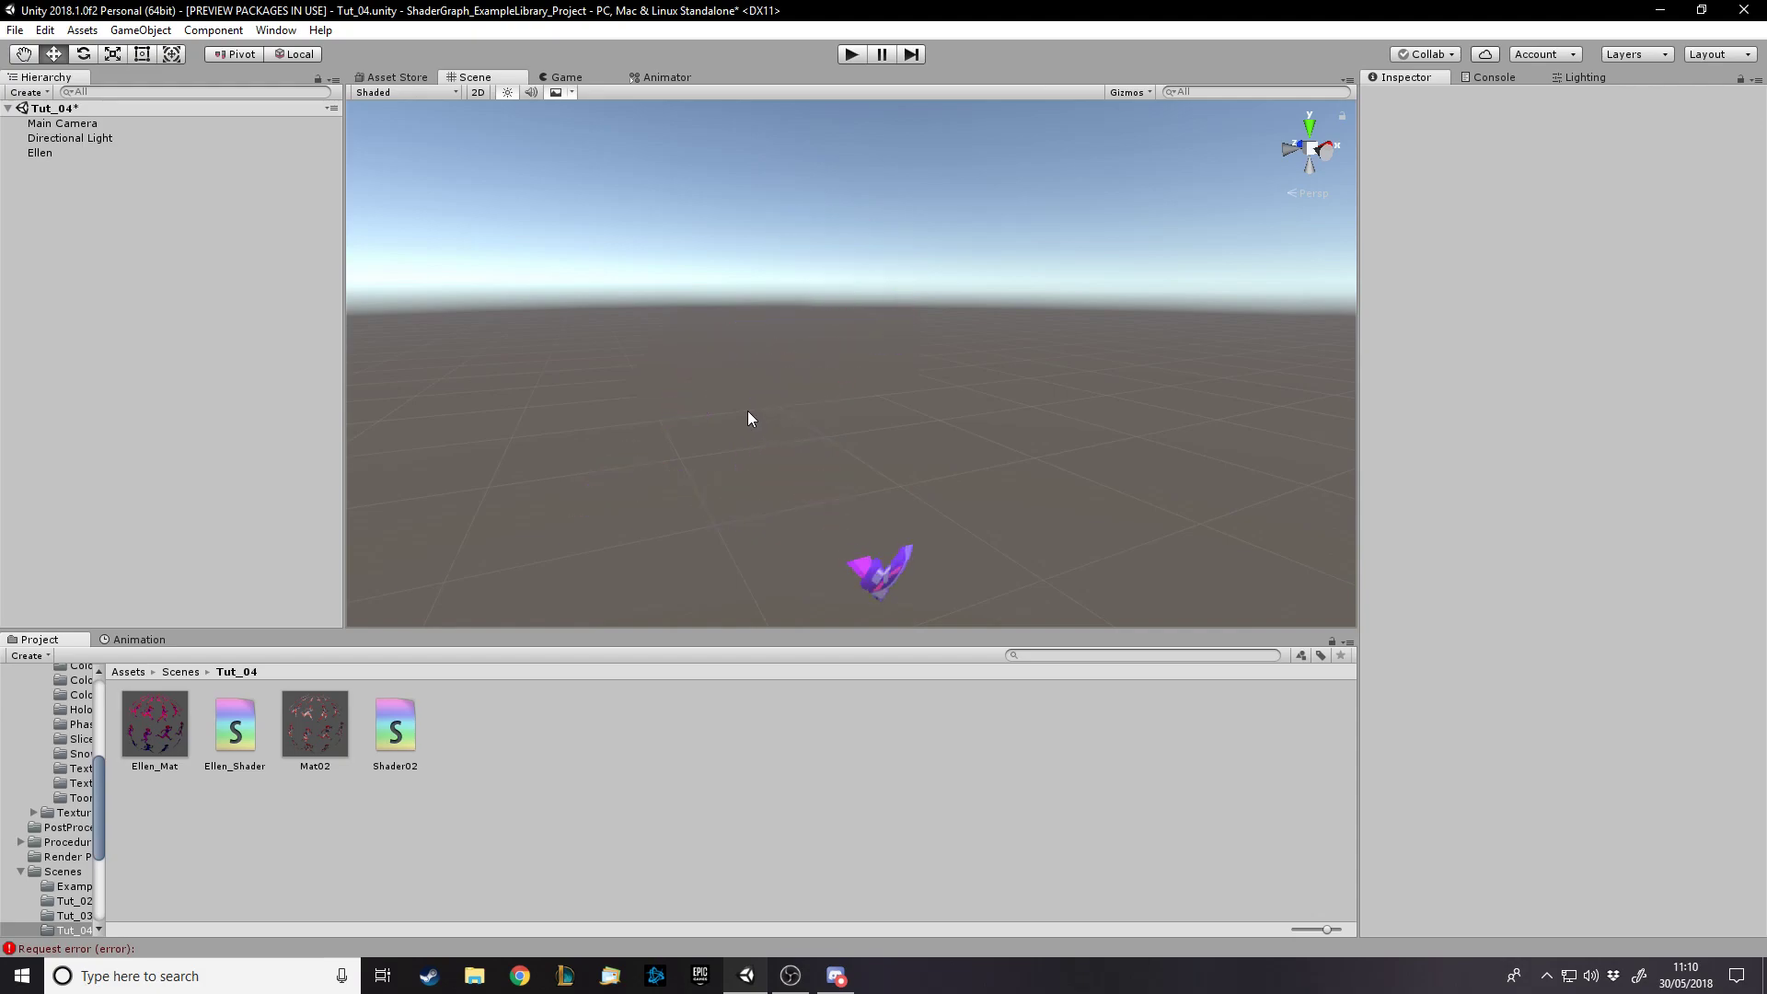
Select the Ellen sprite and examine its Sprite Renderer settings, including the horizontal flip option
click(774, 411)
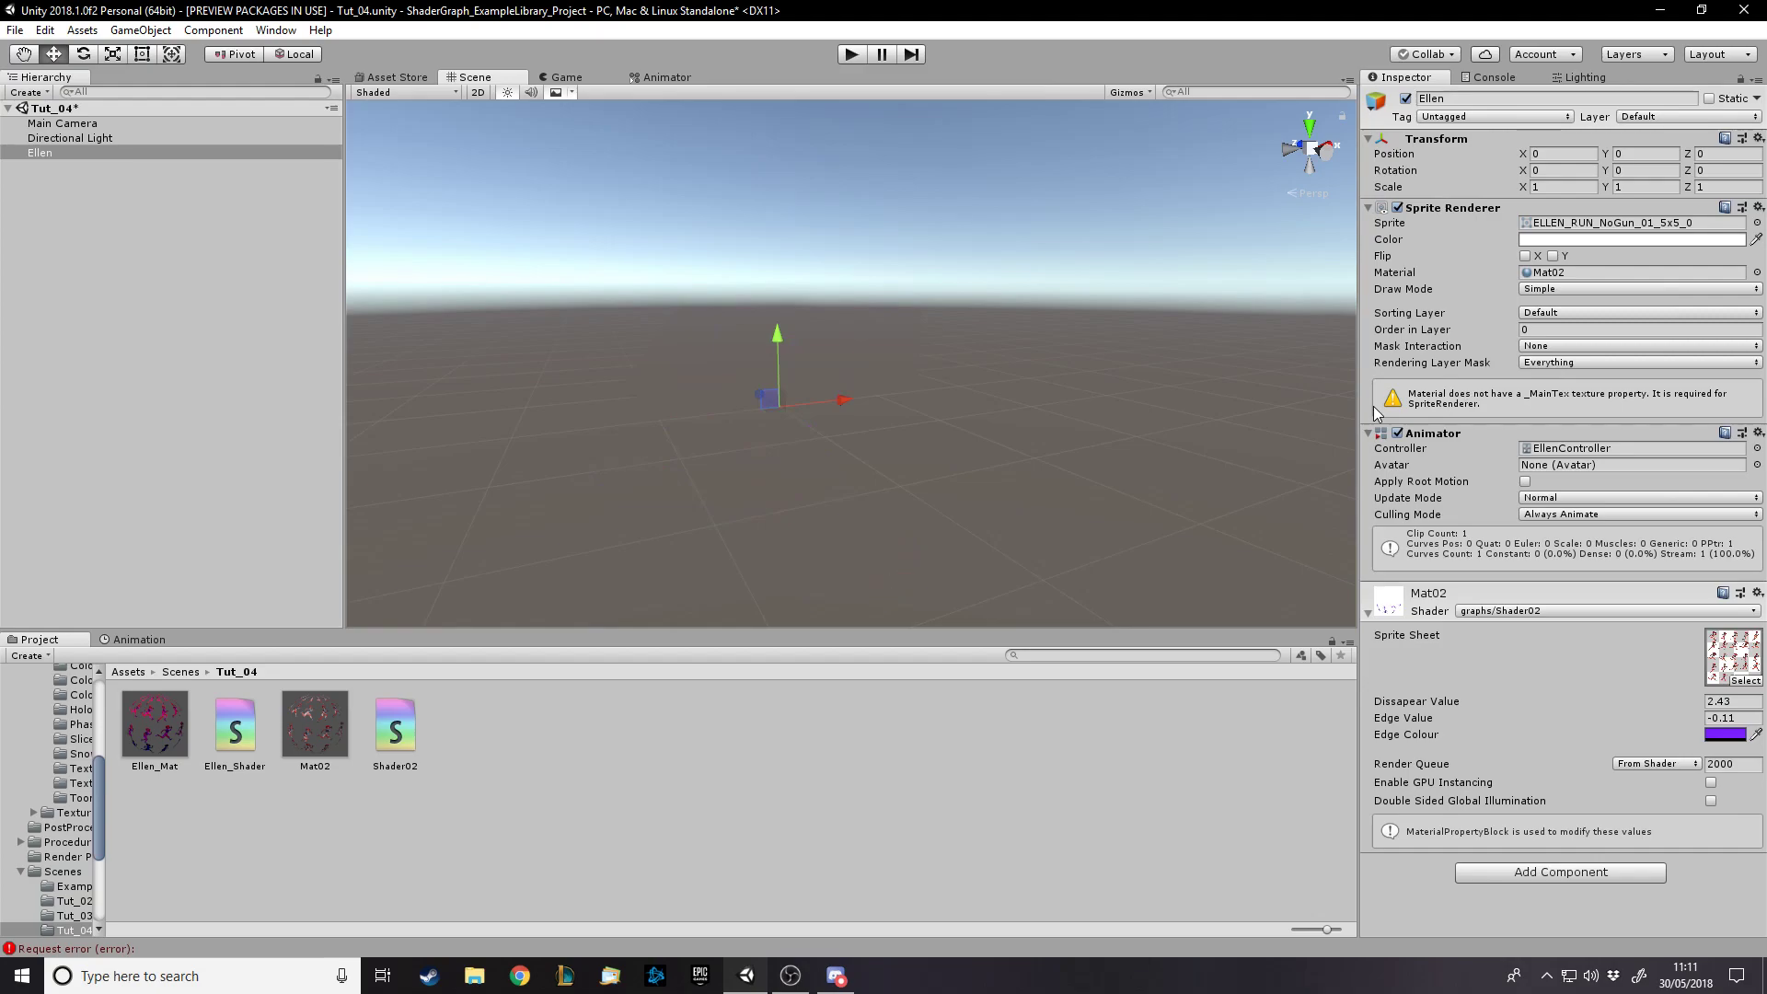
click(1525, 256)
alt+drag(1299, 285, 1334, 384)
click(1525, 255)
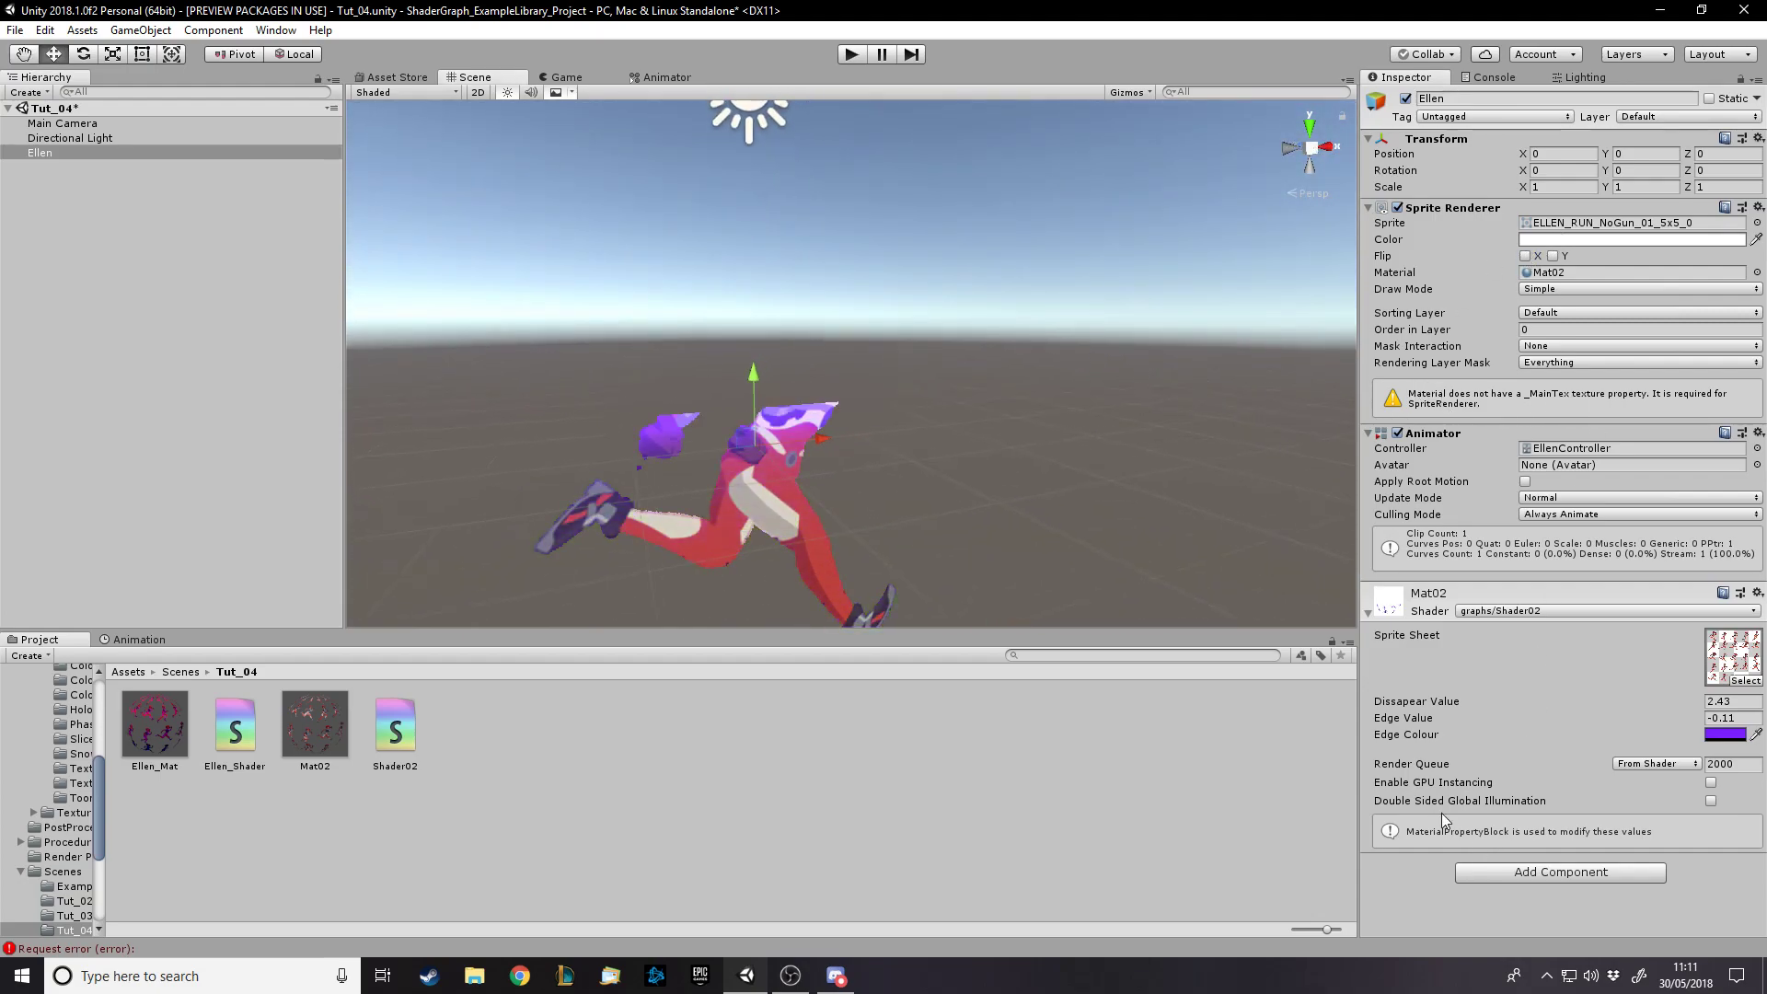
Inspect the _MainTex entry in Mat02's saved texture properties in the Inspector's Debug mode, and return to Normal mode
click(1756, 83)
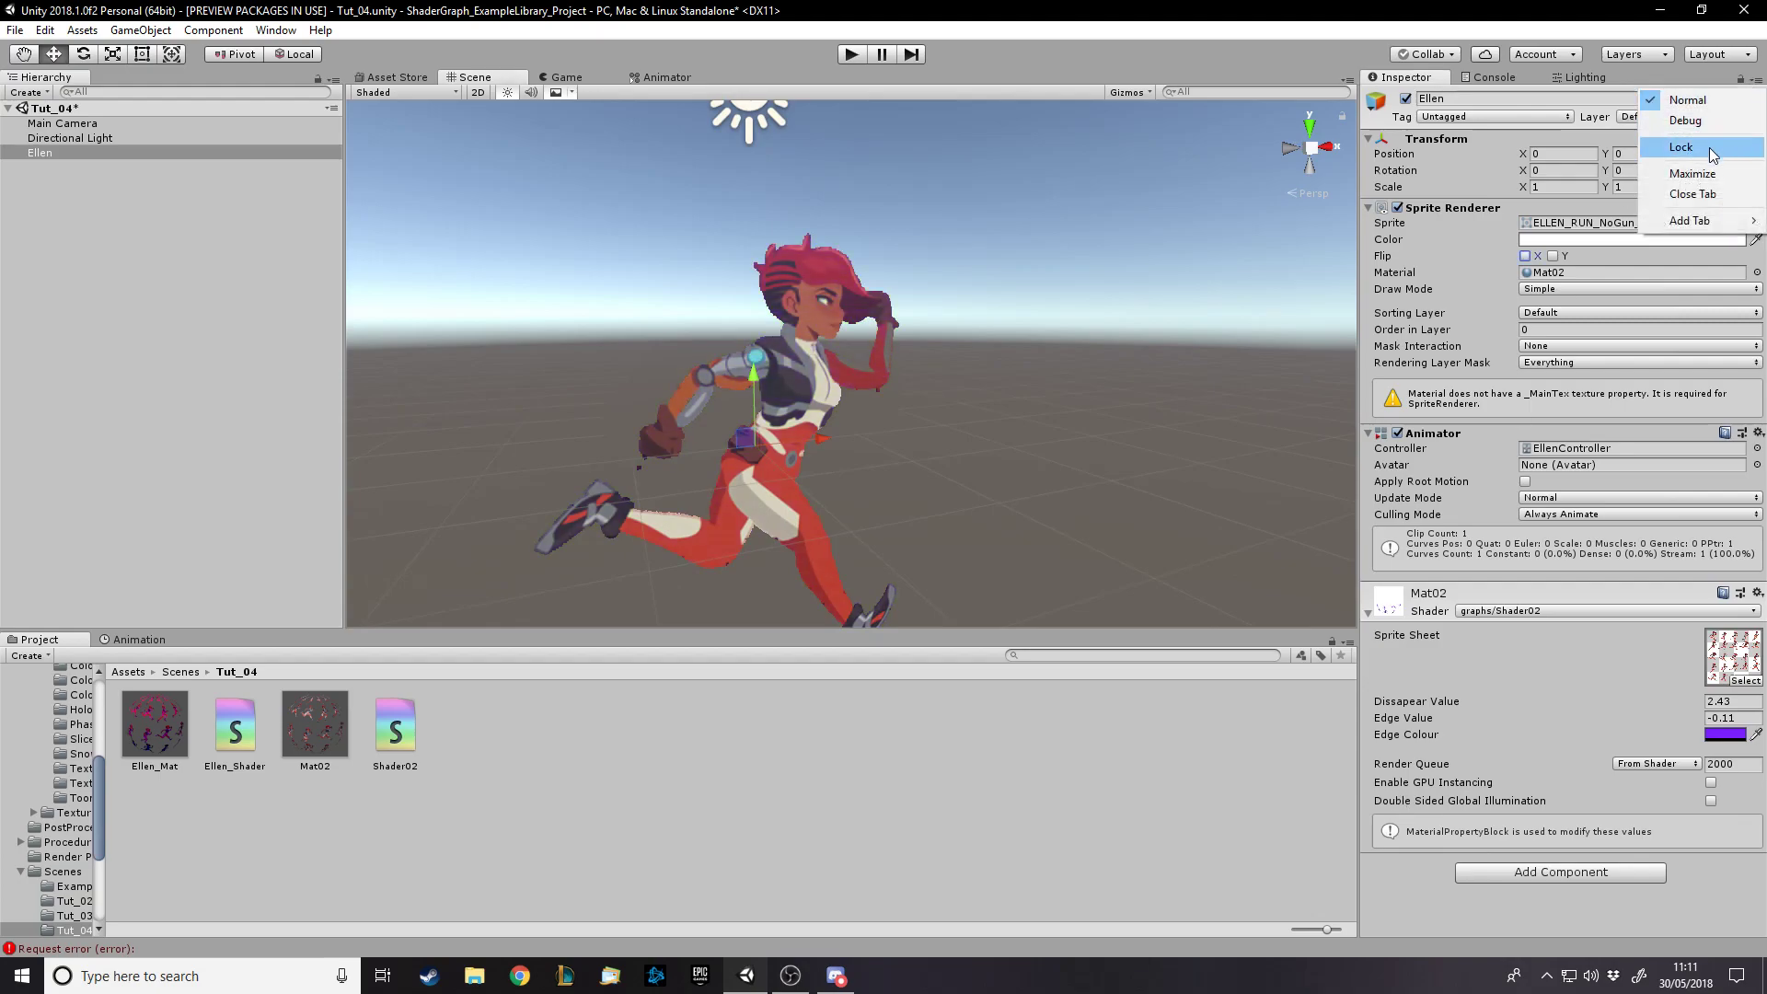
click(1657, 121)
scroll(1404, 775, down, 5)
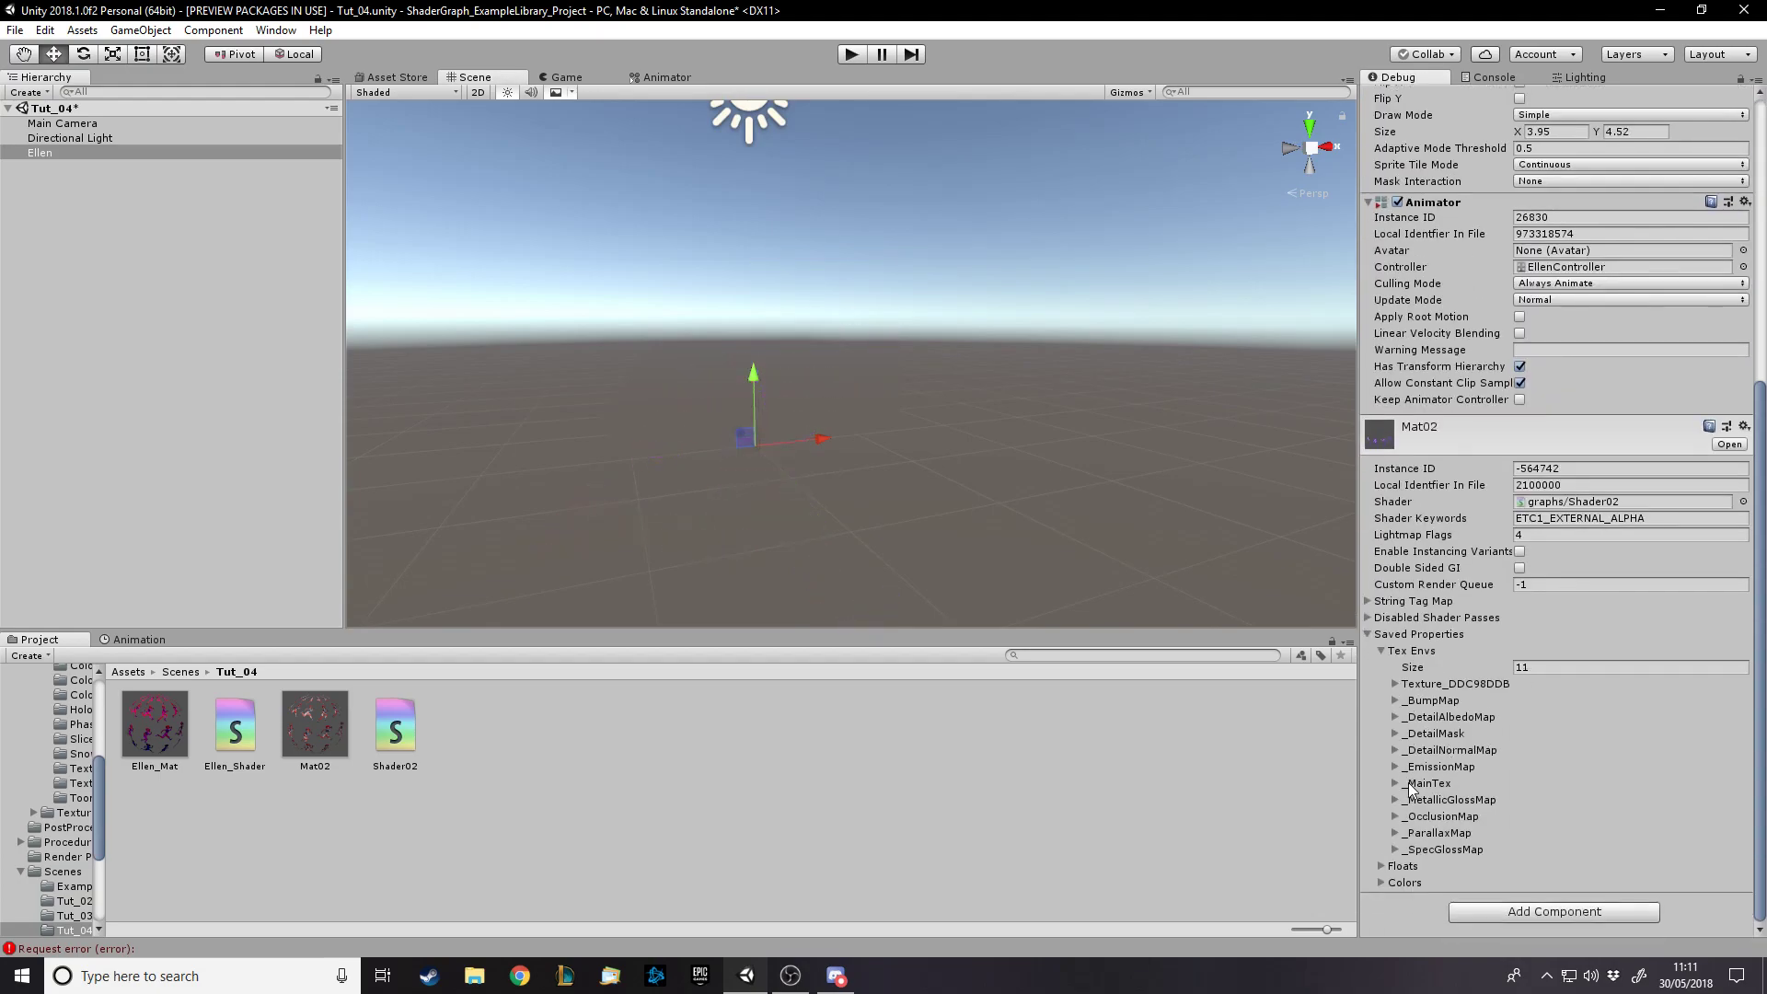
click(1429, 784)
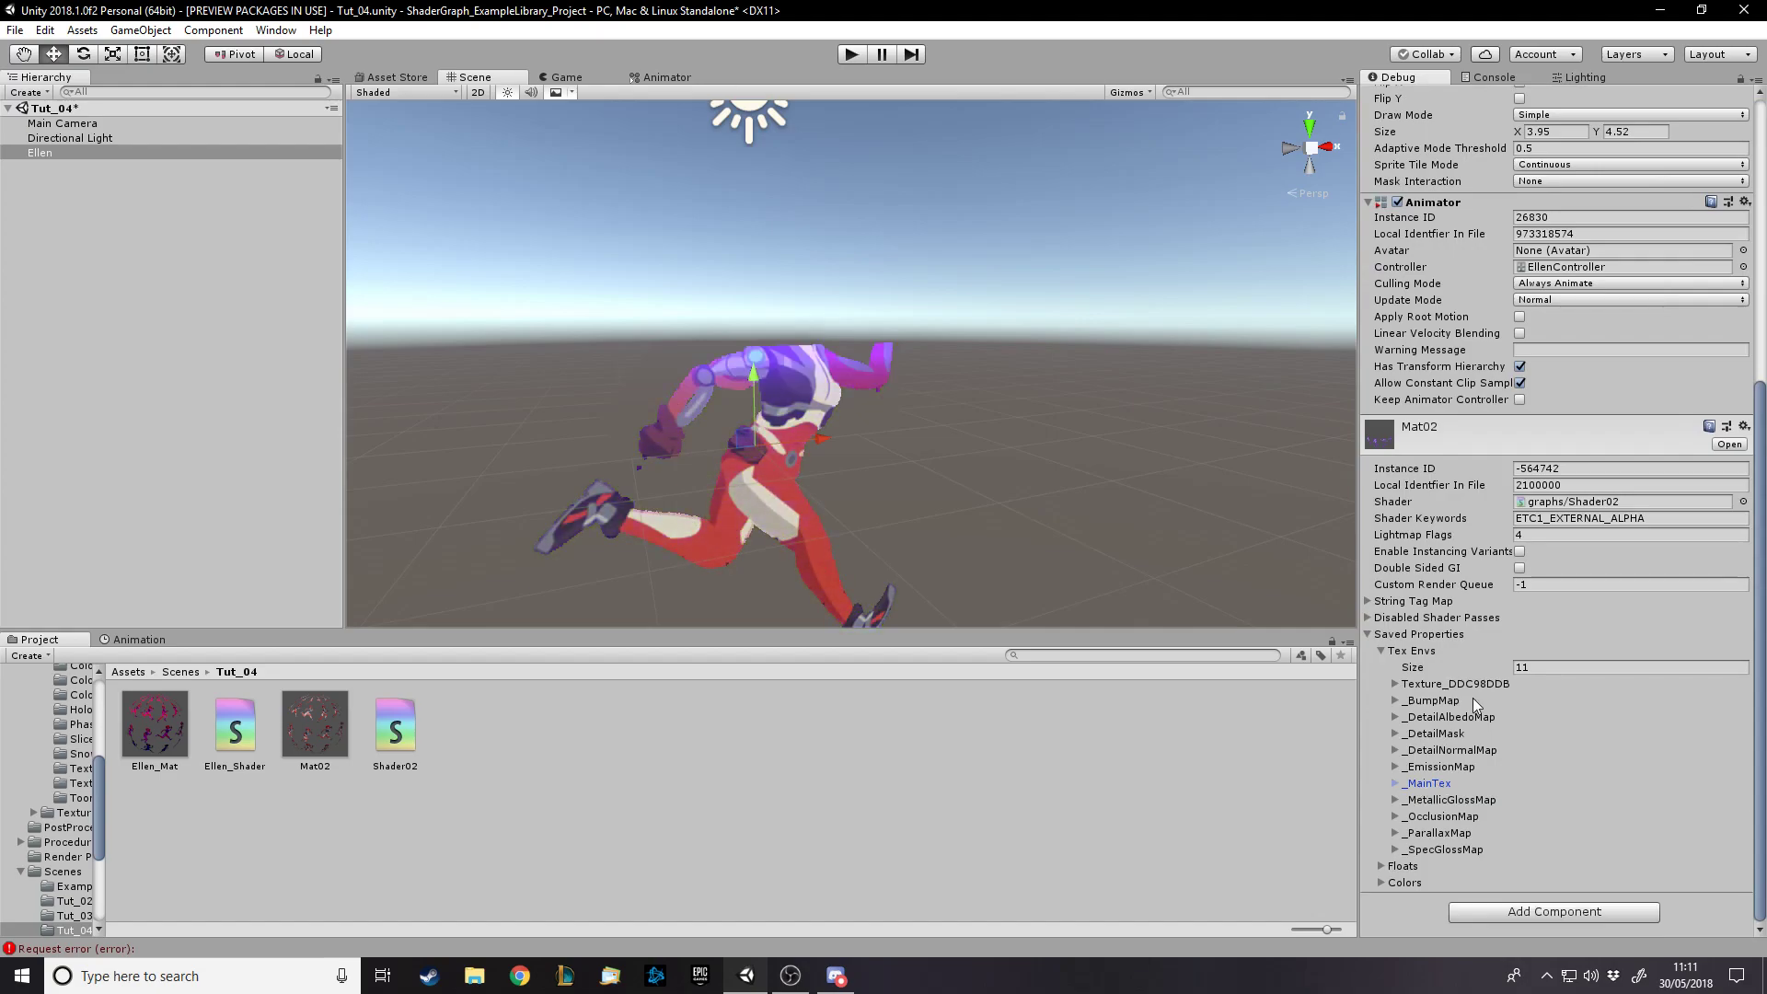
scroll(1739, 207, up, 5)
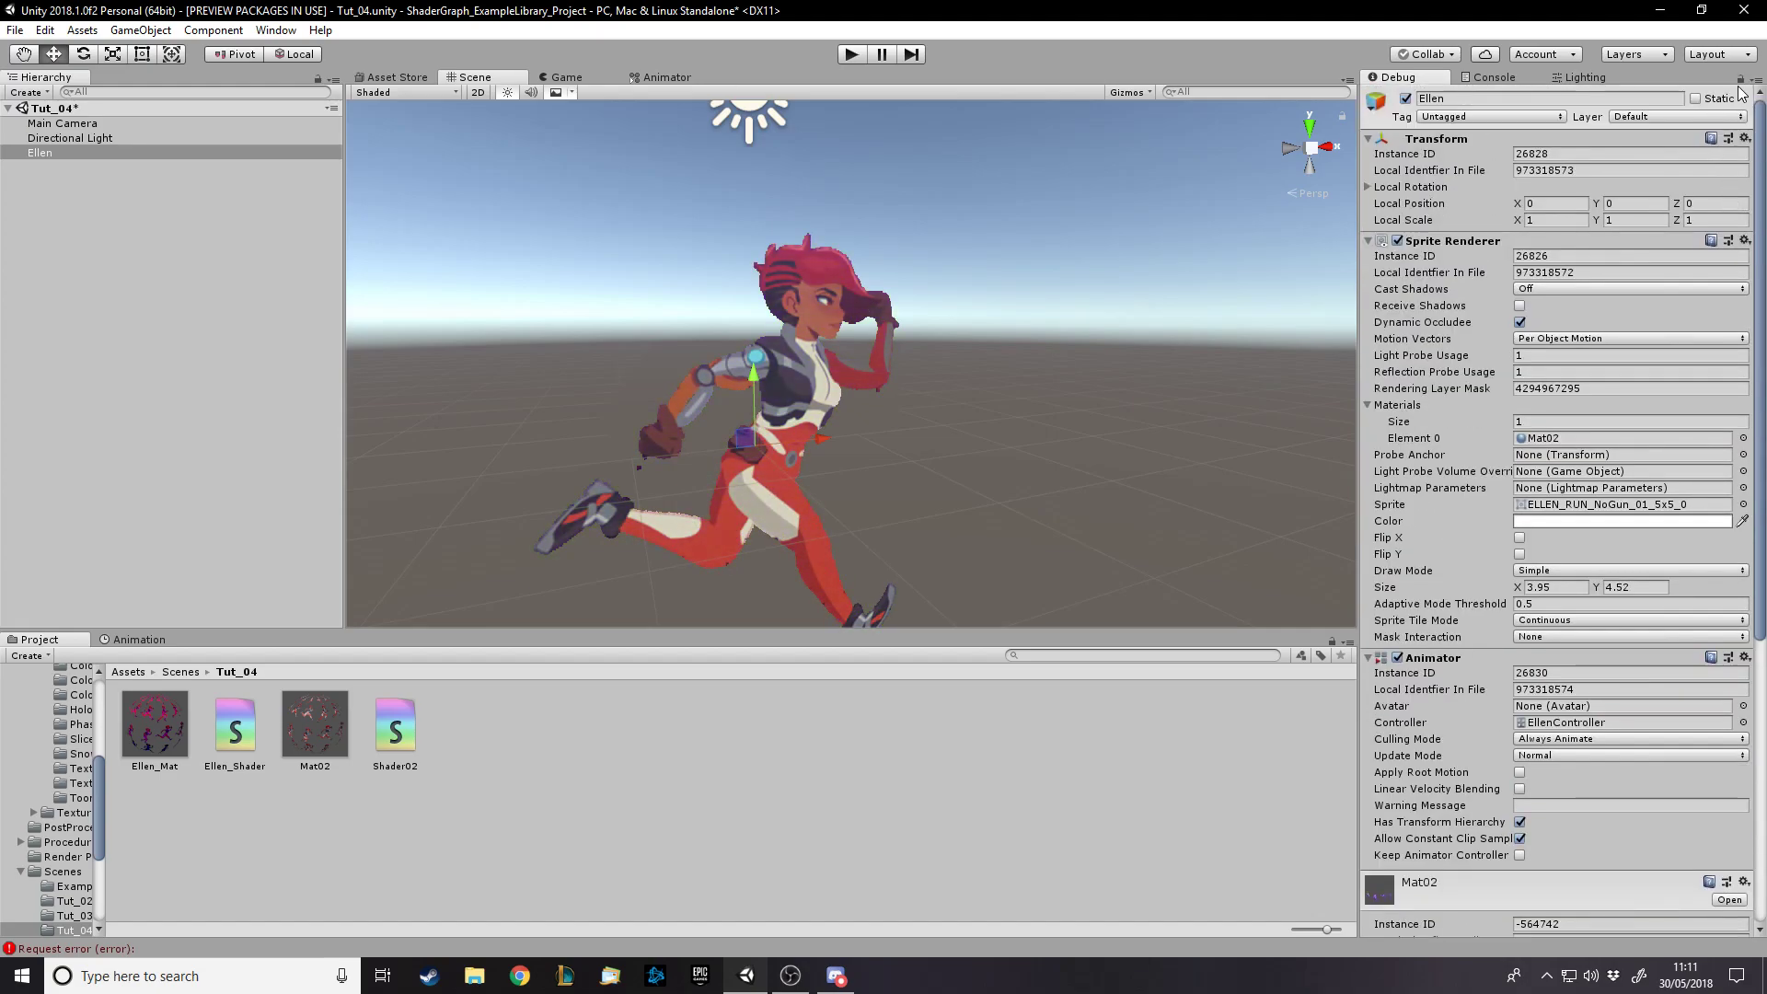
click(1757, 79)
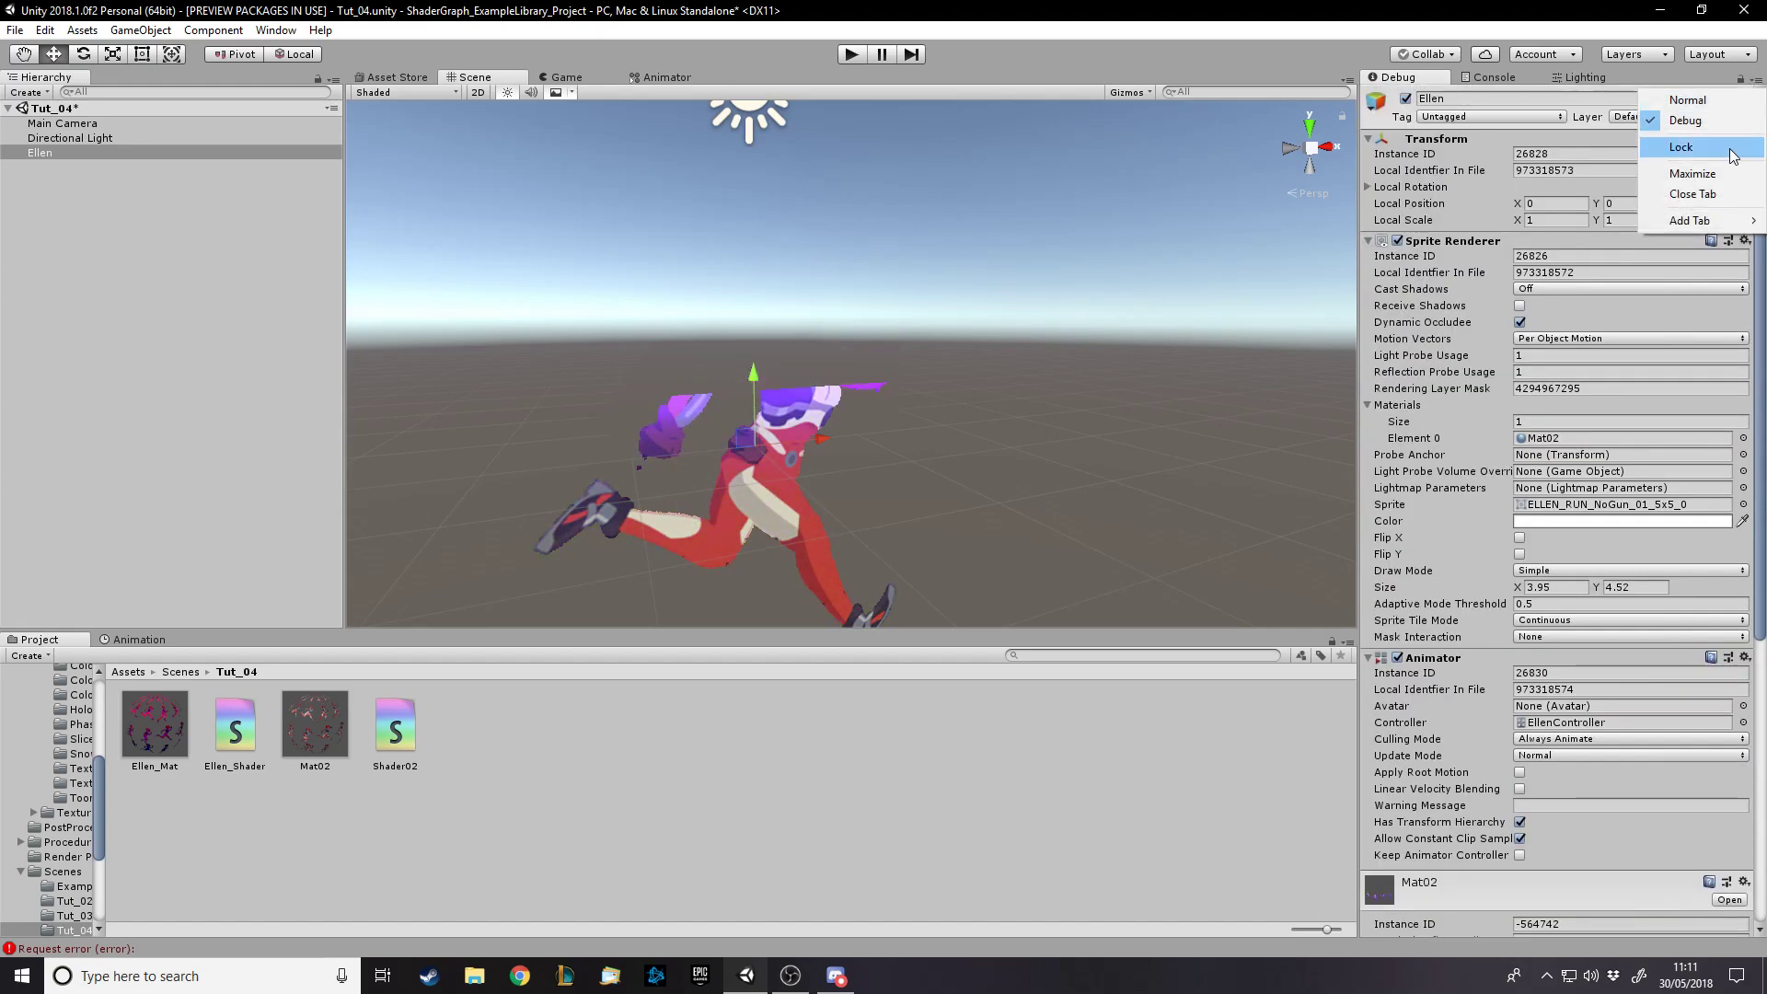
click(1702, 101)
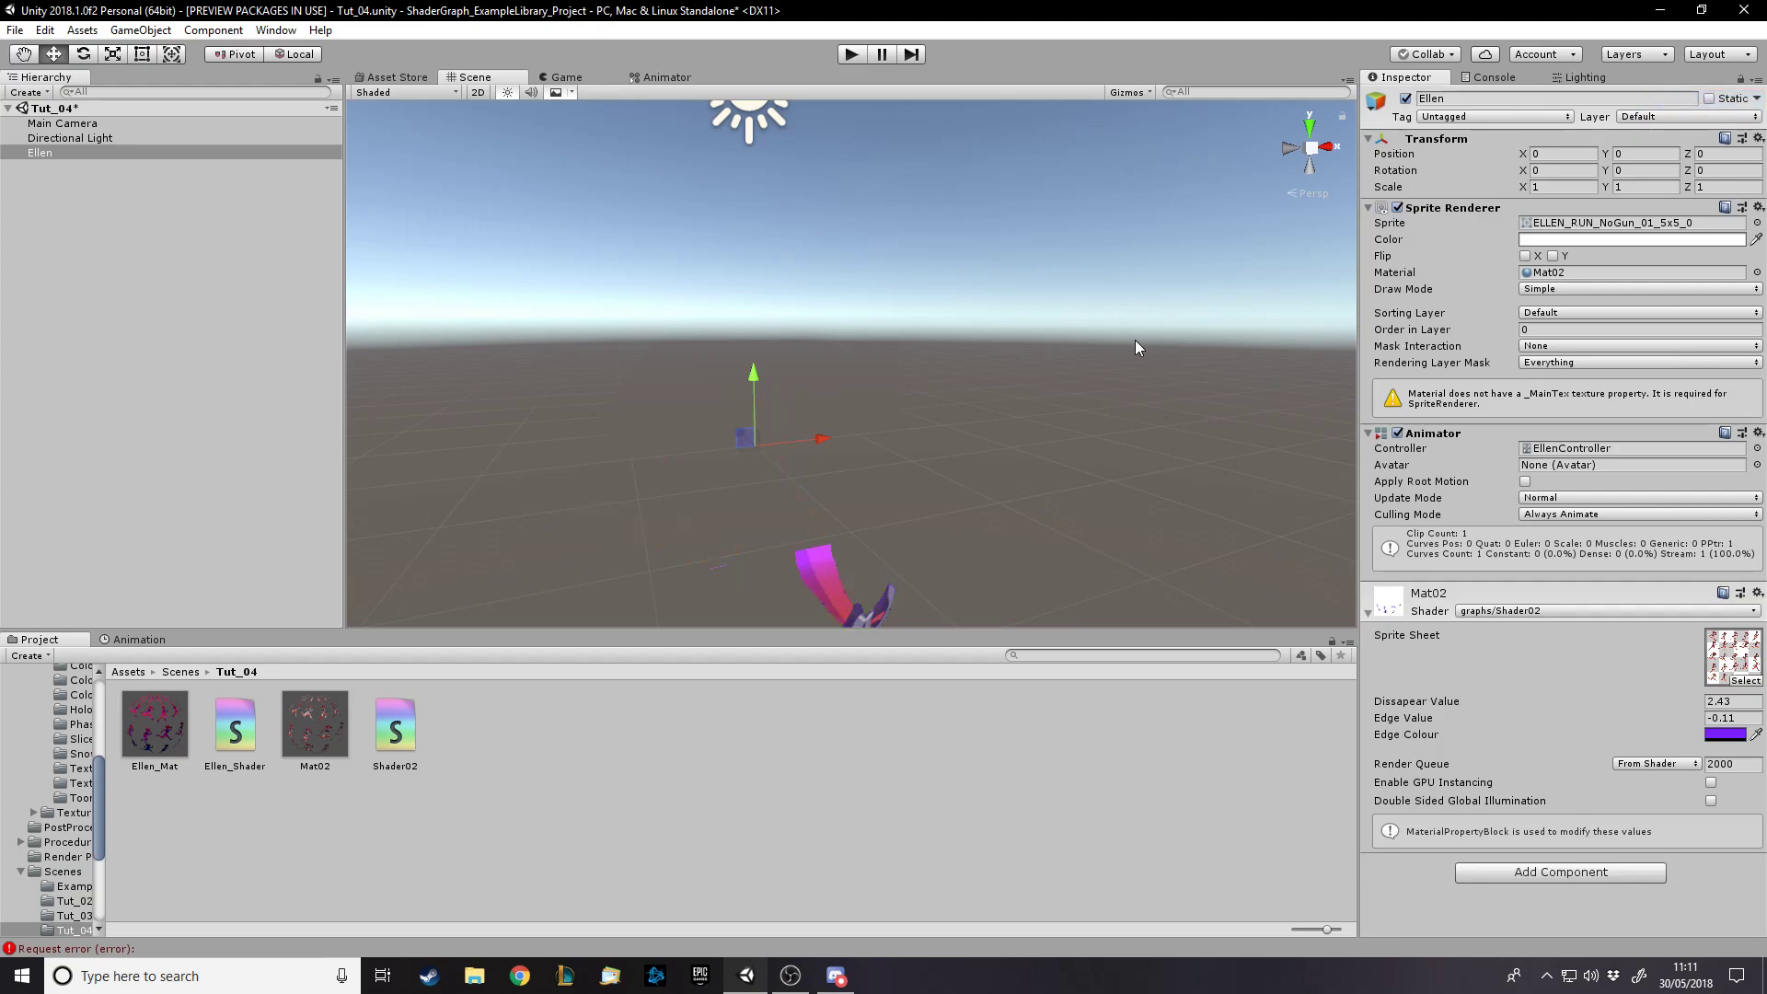
Browse to the Scenes folder under Assets and open the ExampleScene-Player scene
alt+drag(1134, 340, 1103, 378)
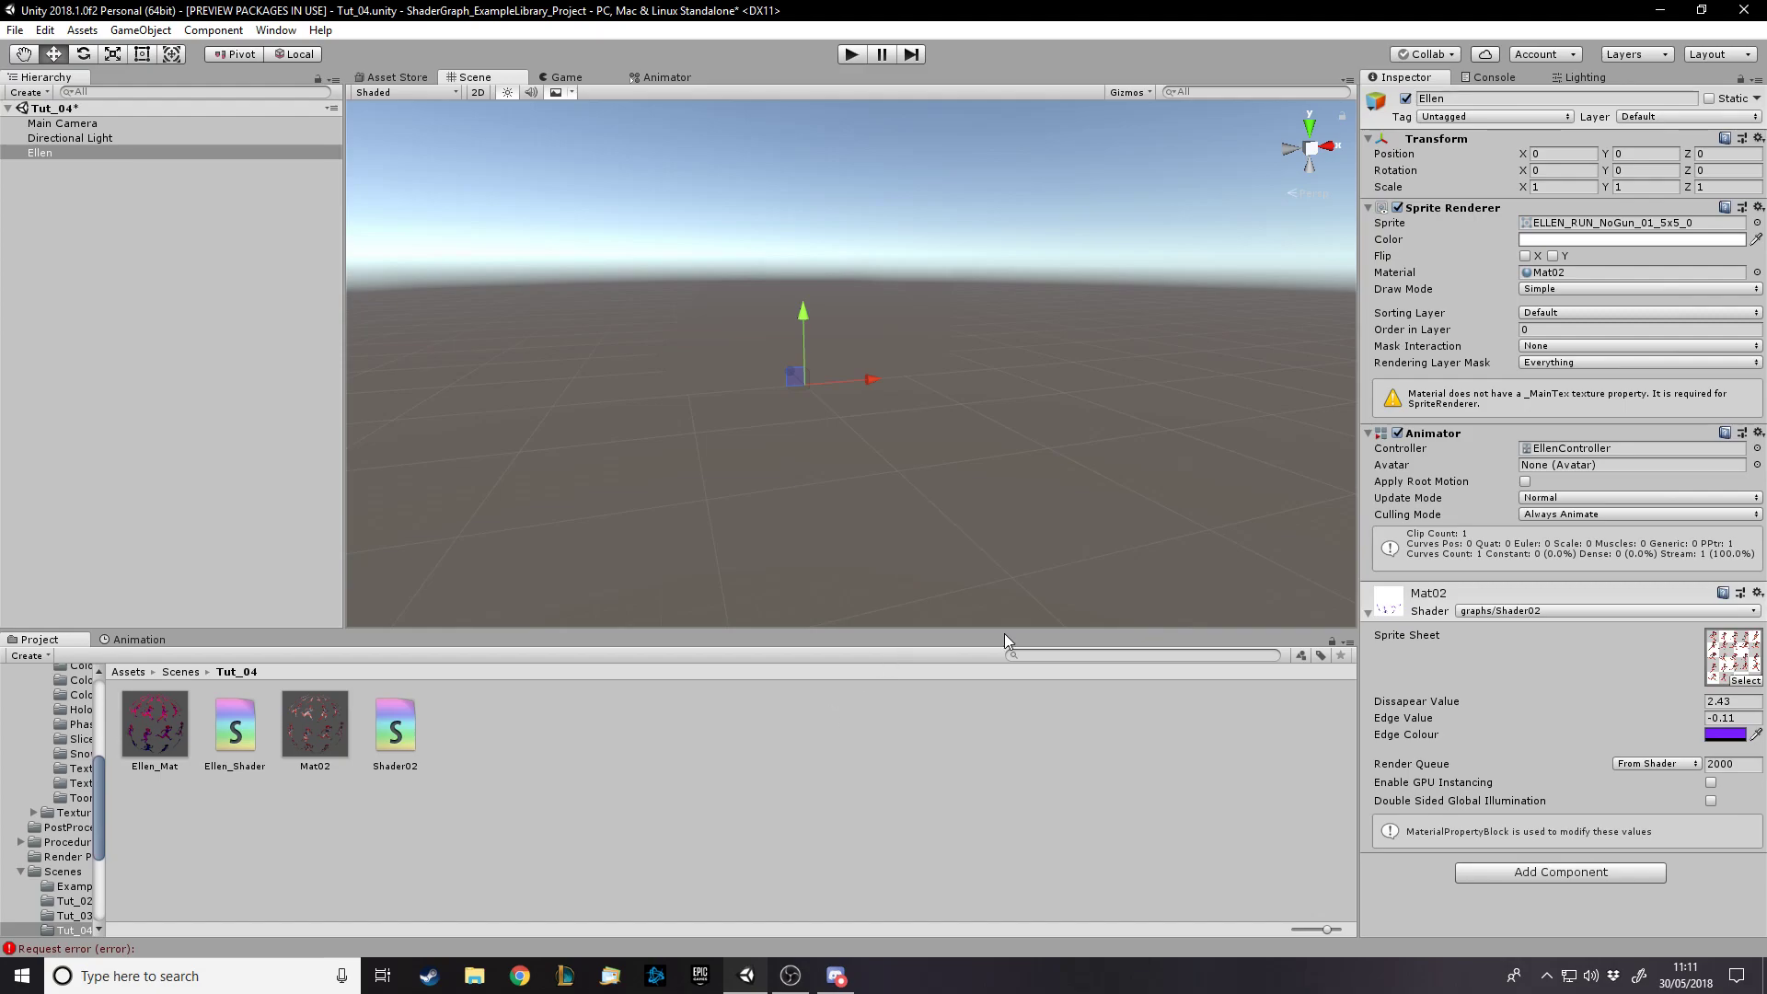
click(1254, 658)
click(129, 671)
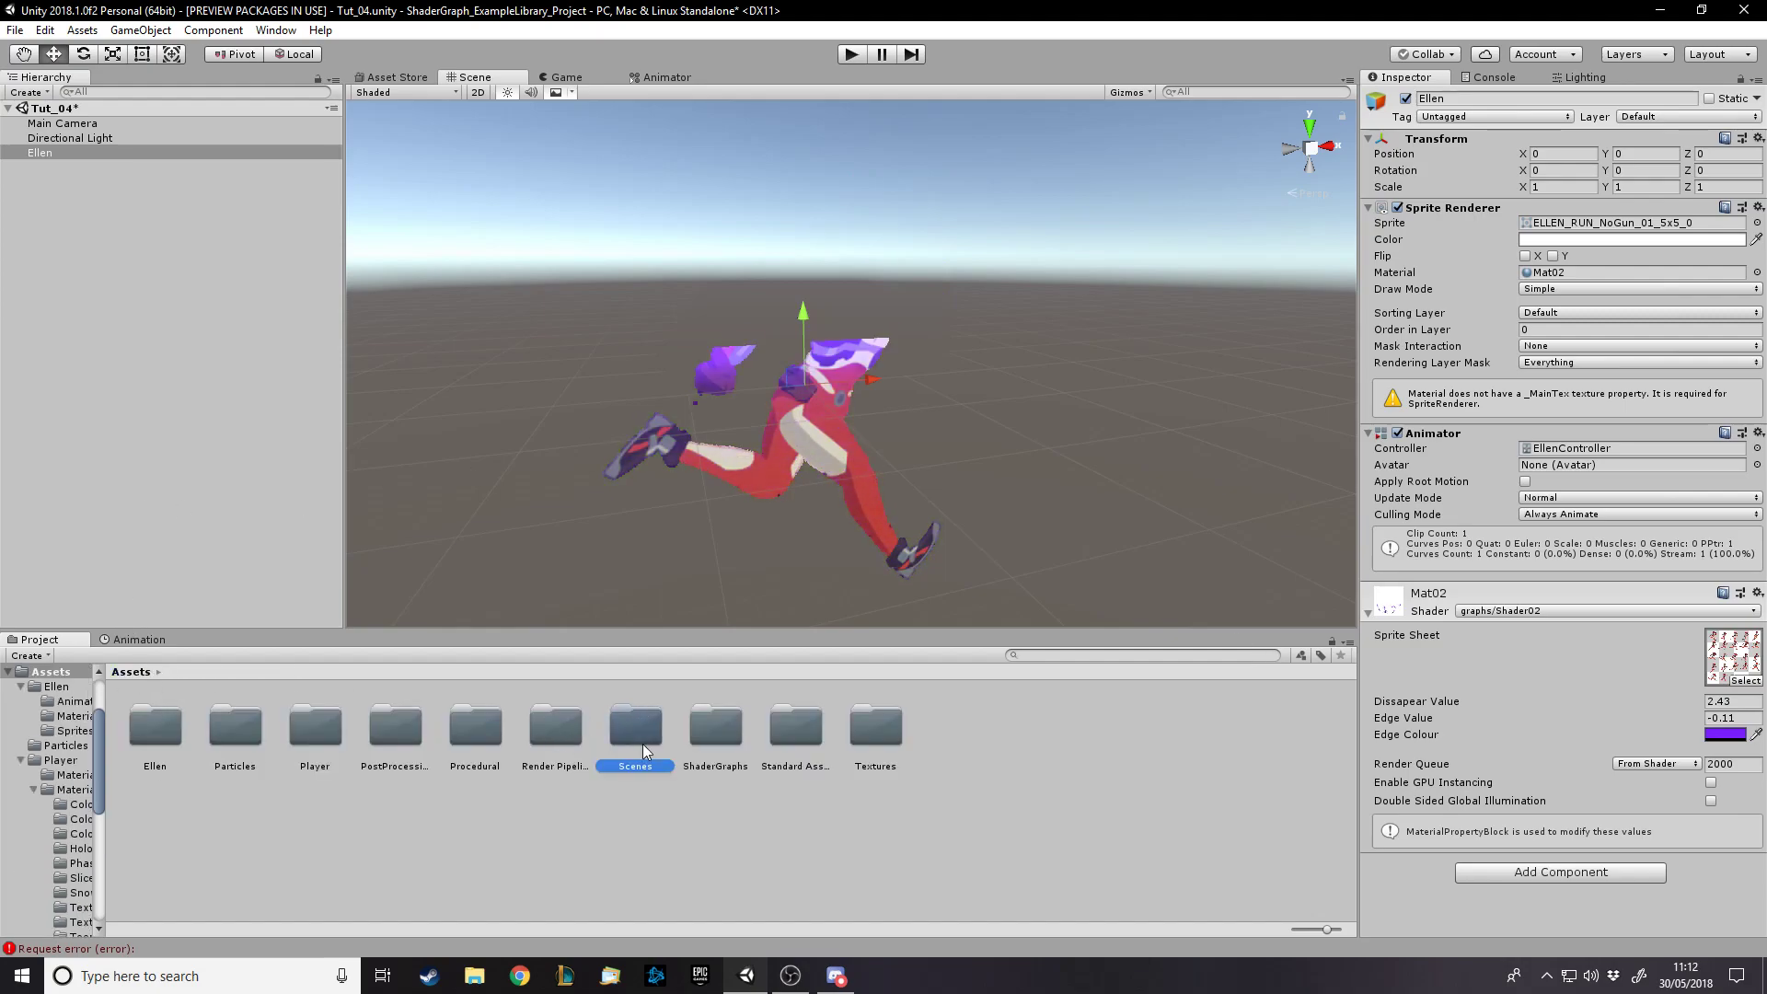
double_click(640, 740)
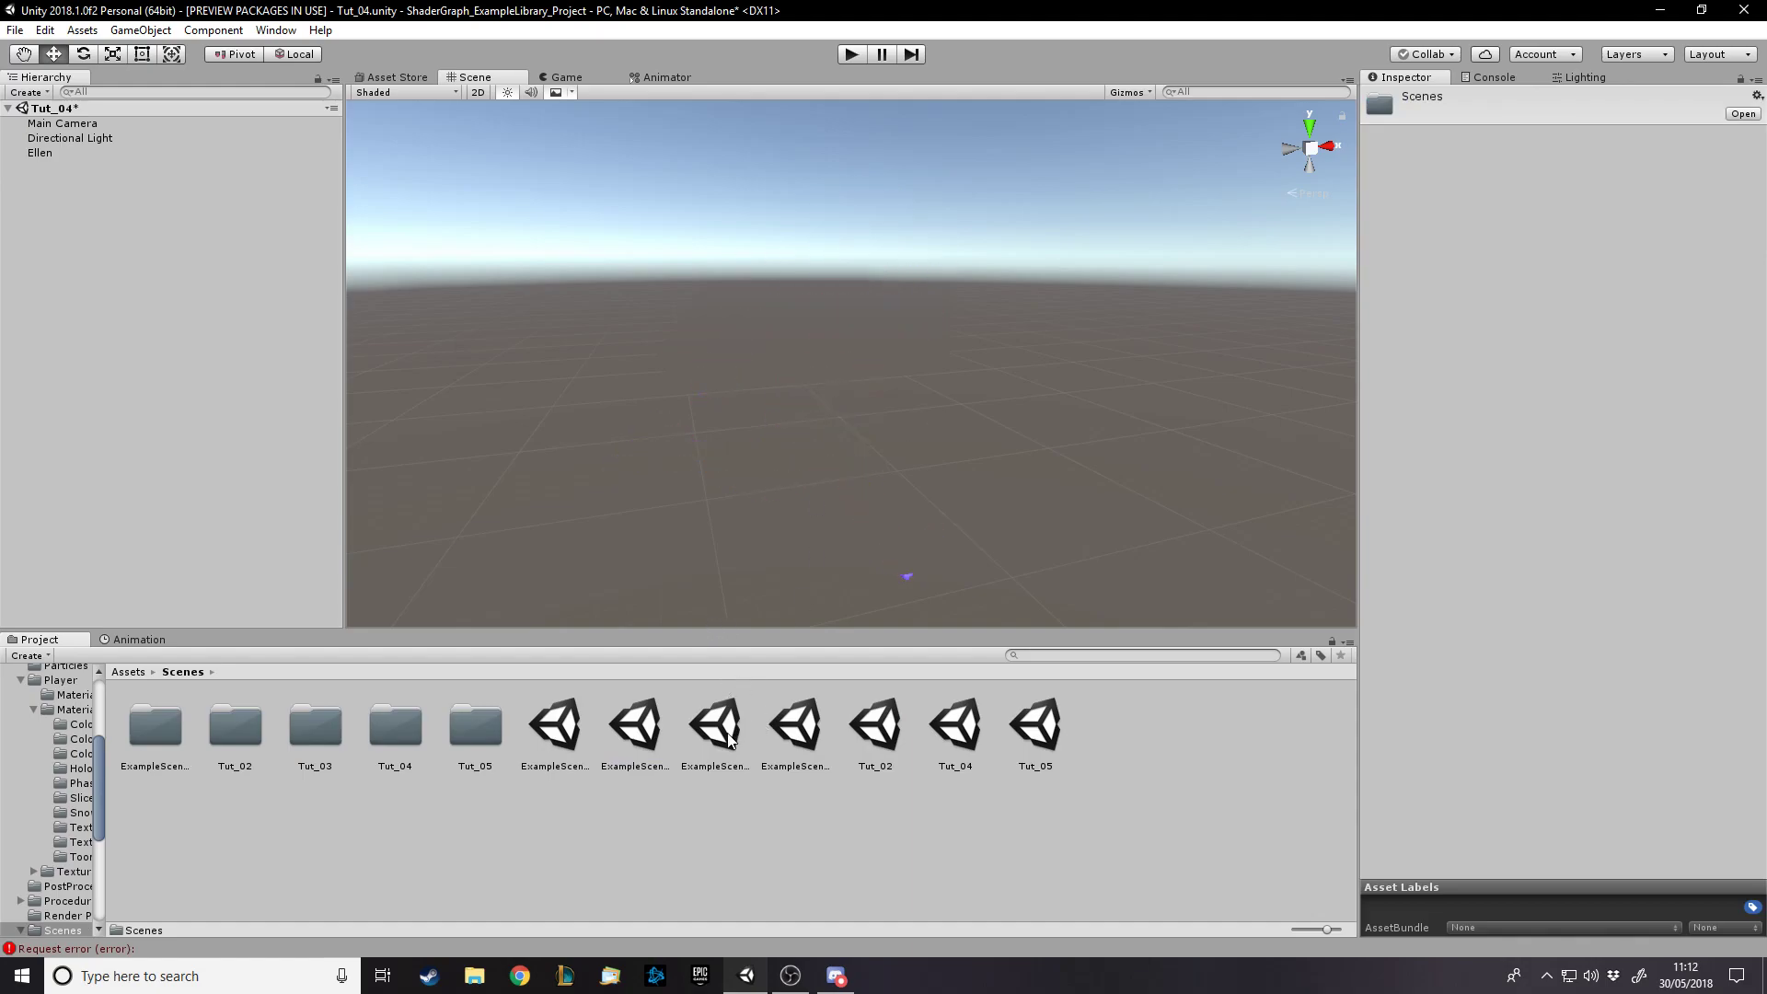
double_click(637, 736)
click(965, 525)
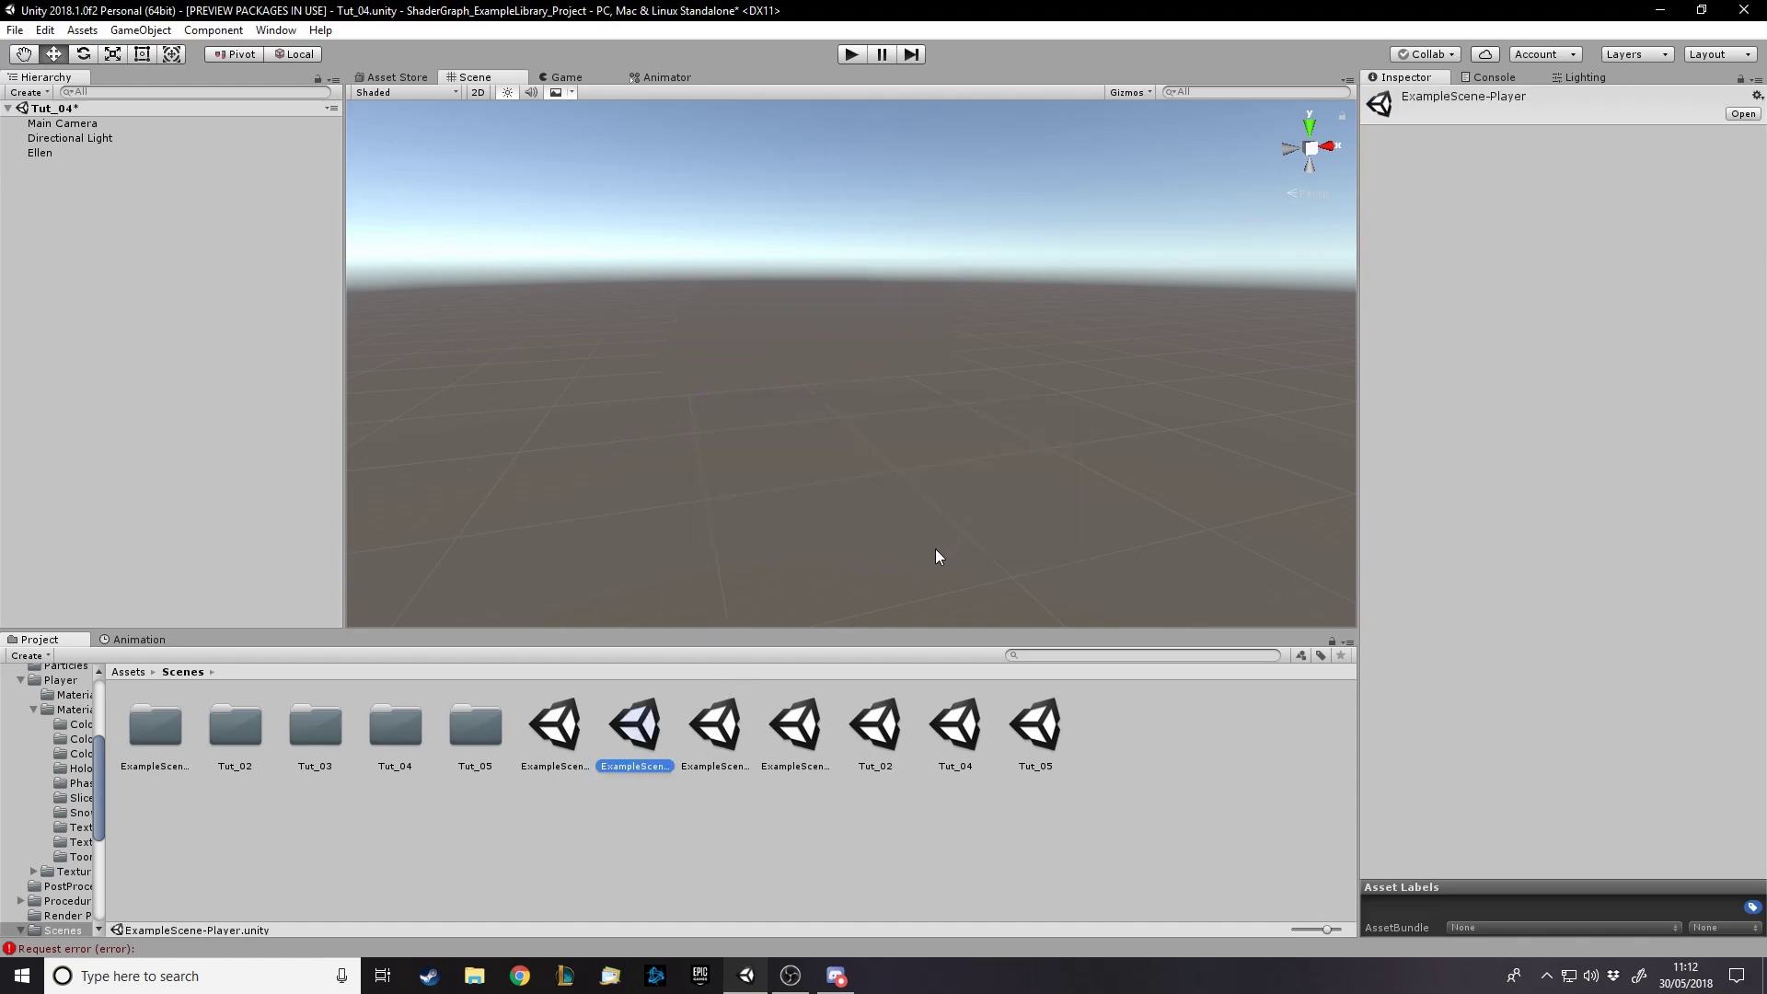
Open the Particles, Procedural and Sprites example scenes one after another, ending on ExampleScene-Sprites
click(713, 737)
double_click(557, 736)
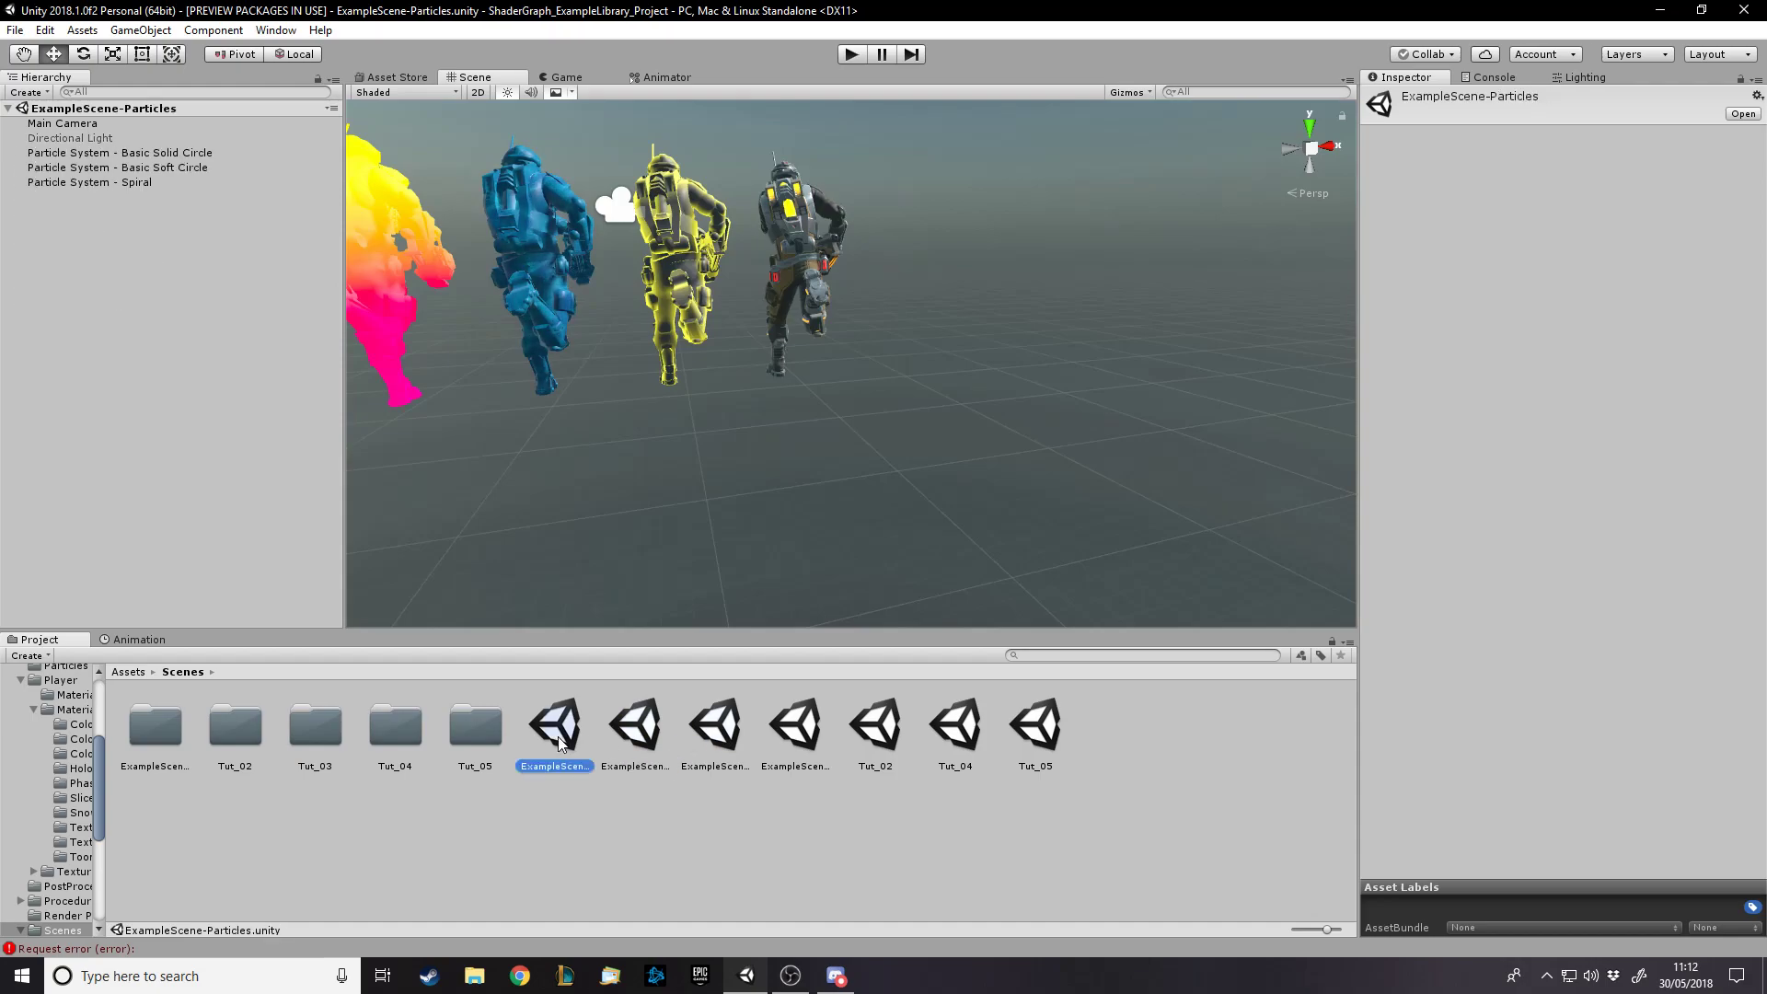
double_click(699, 733)
double_click(794, 727)
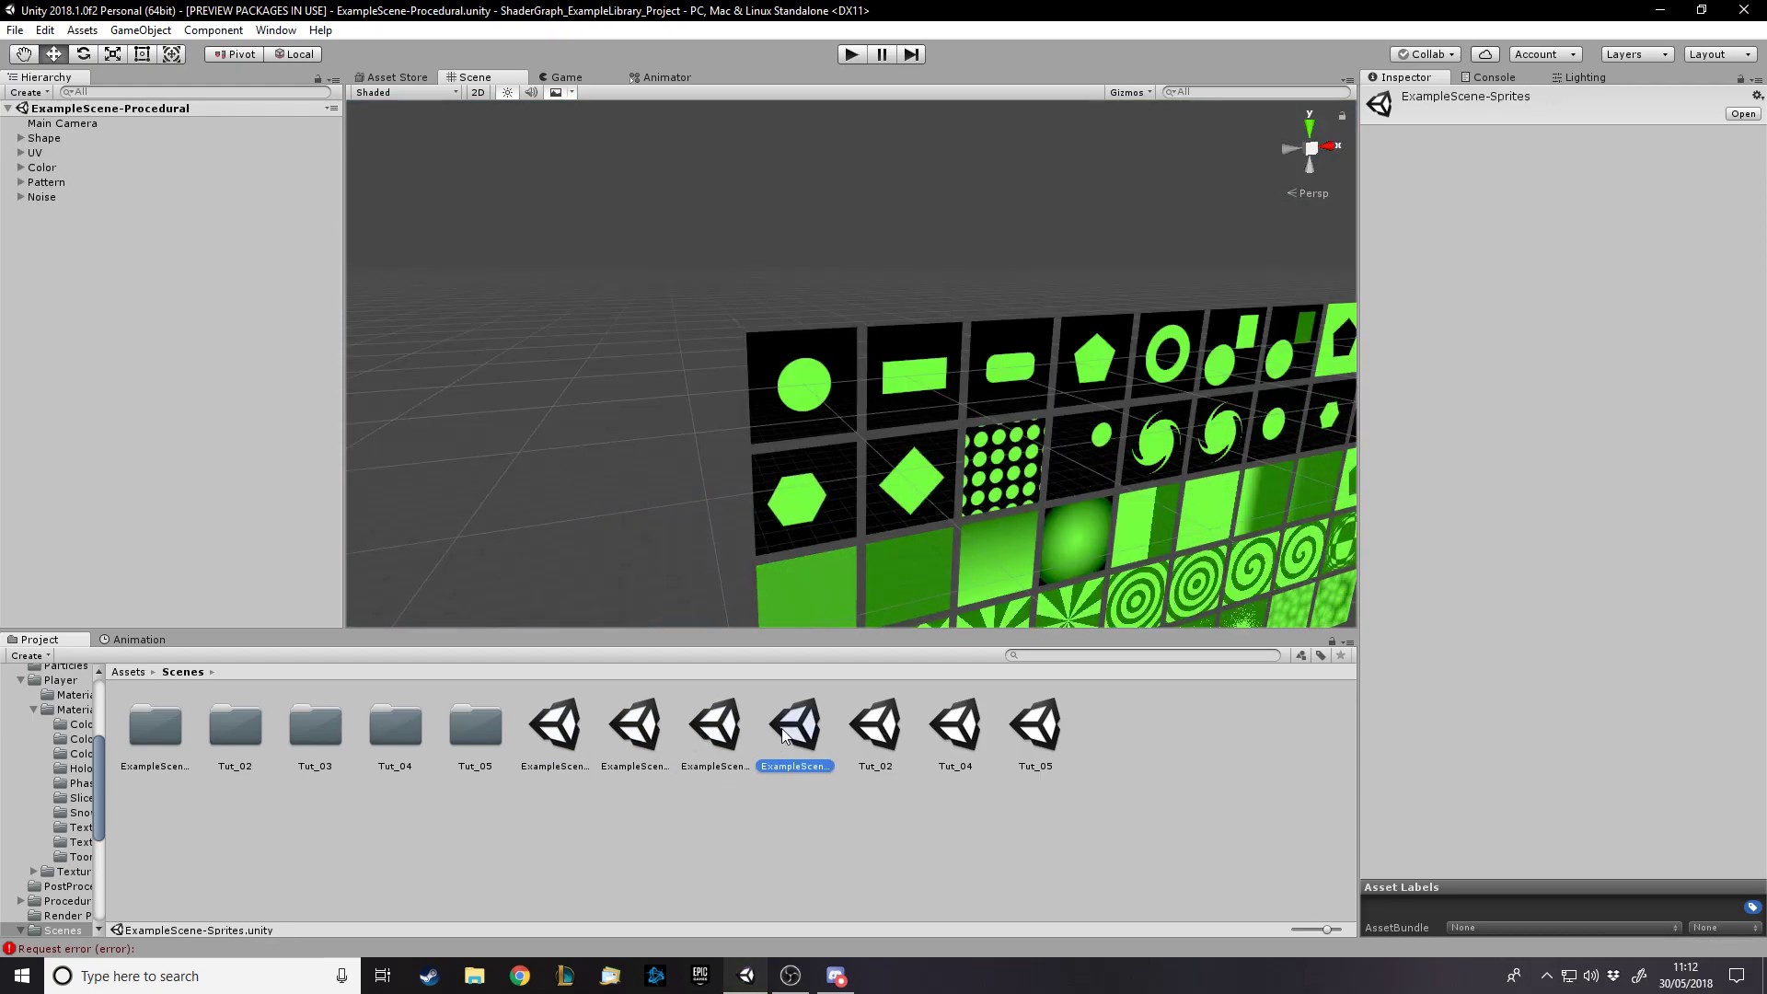
Select the Ellen sprites one after another, from Lightweight Standard to Glowing Sprite, to inspect their materials
scroll(874, 366, down, 5)
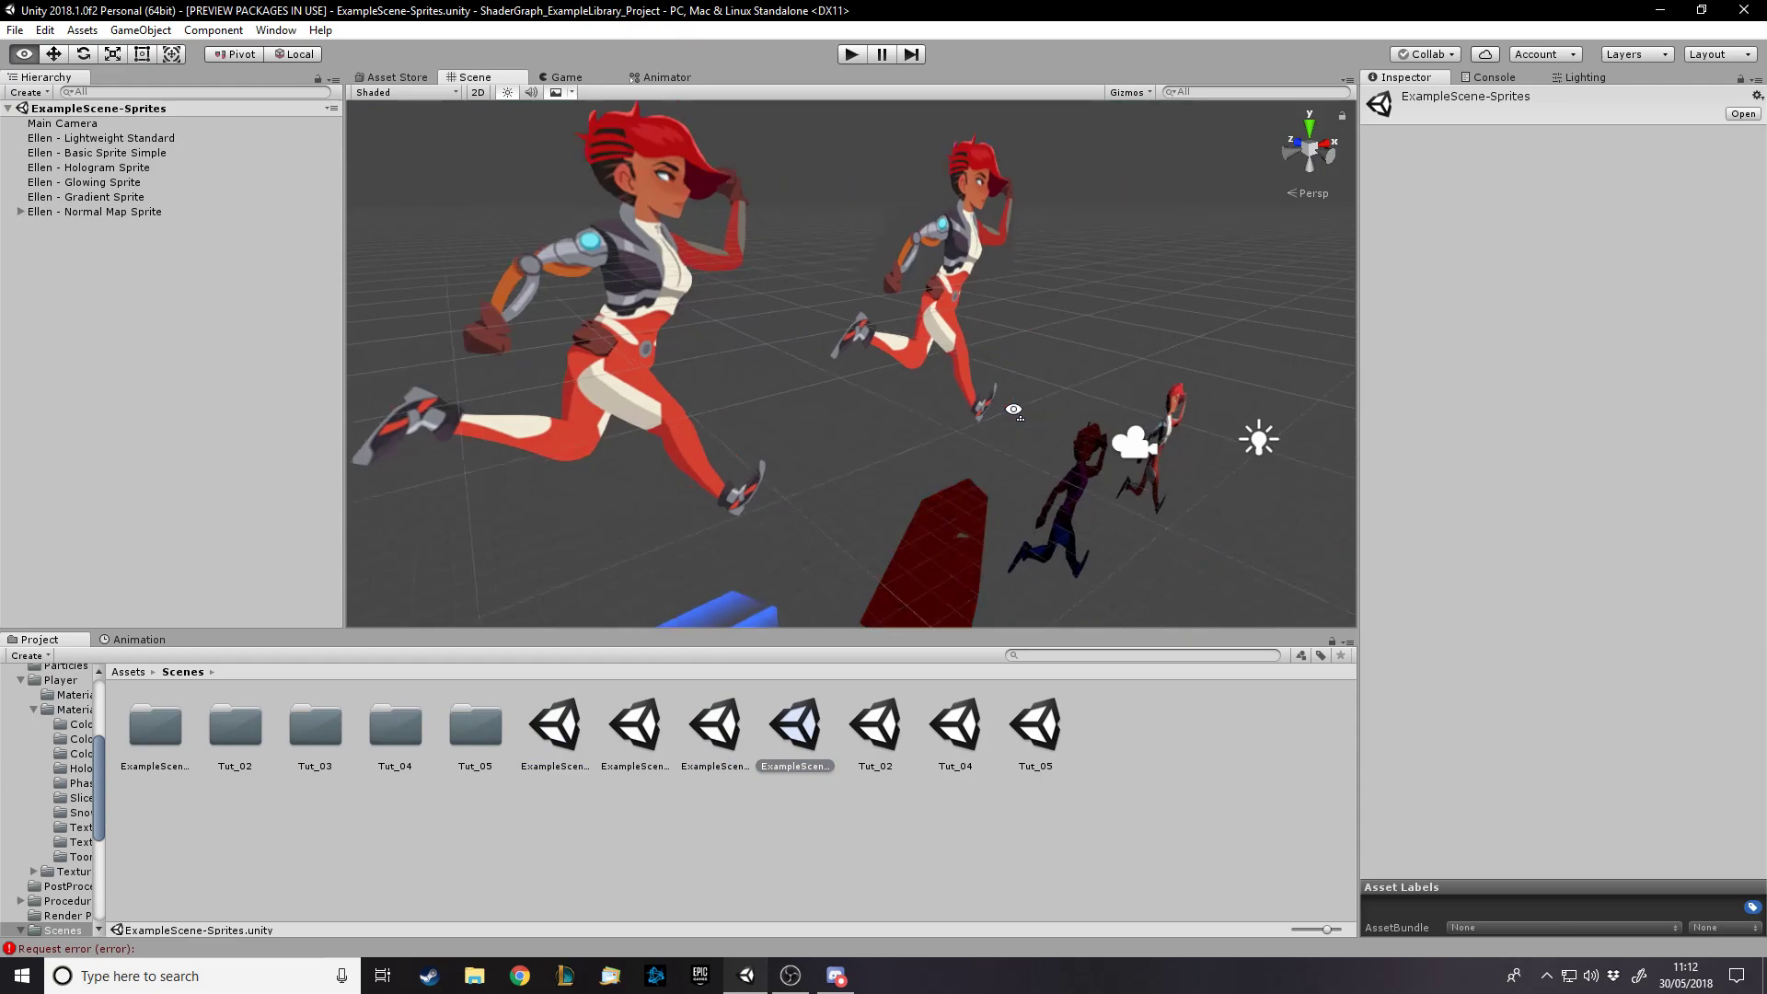
click(648, 257)
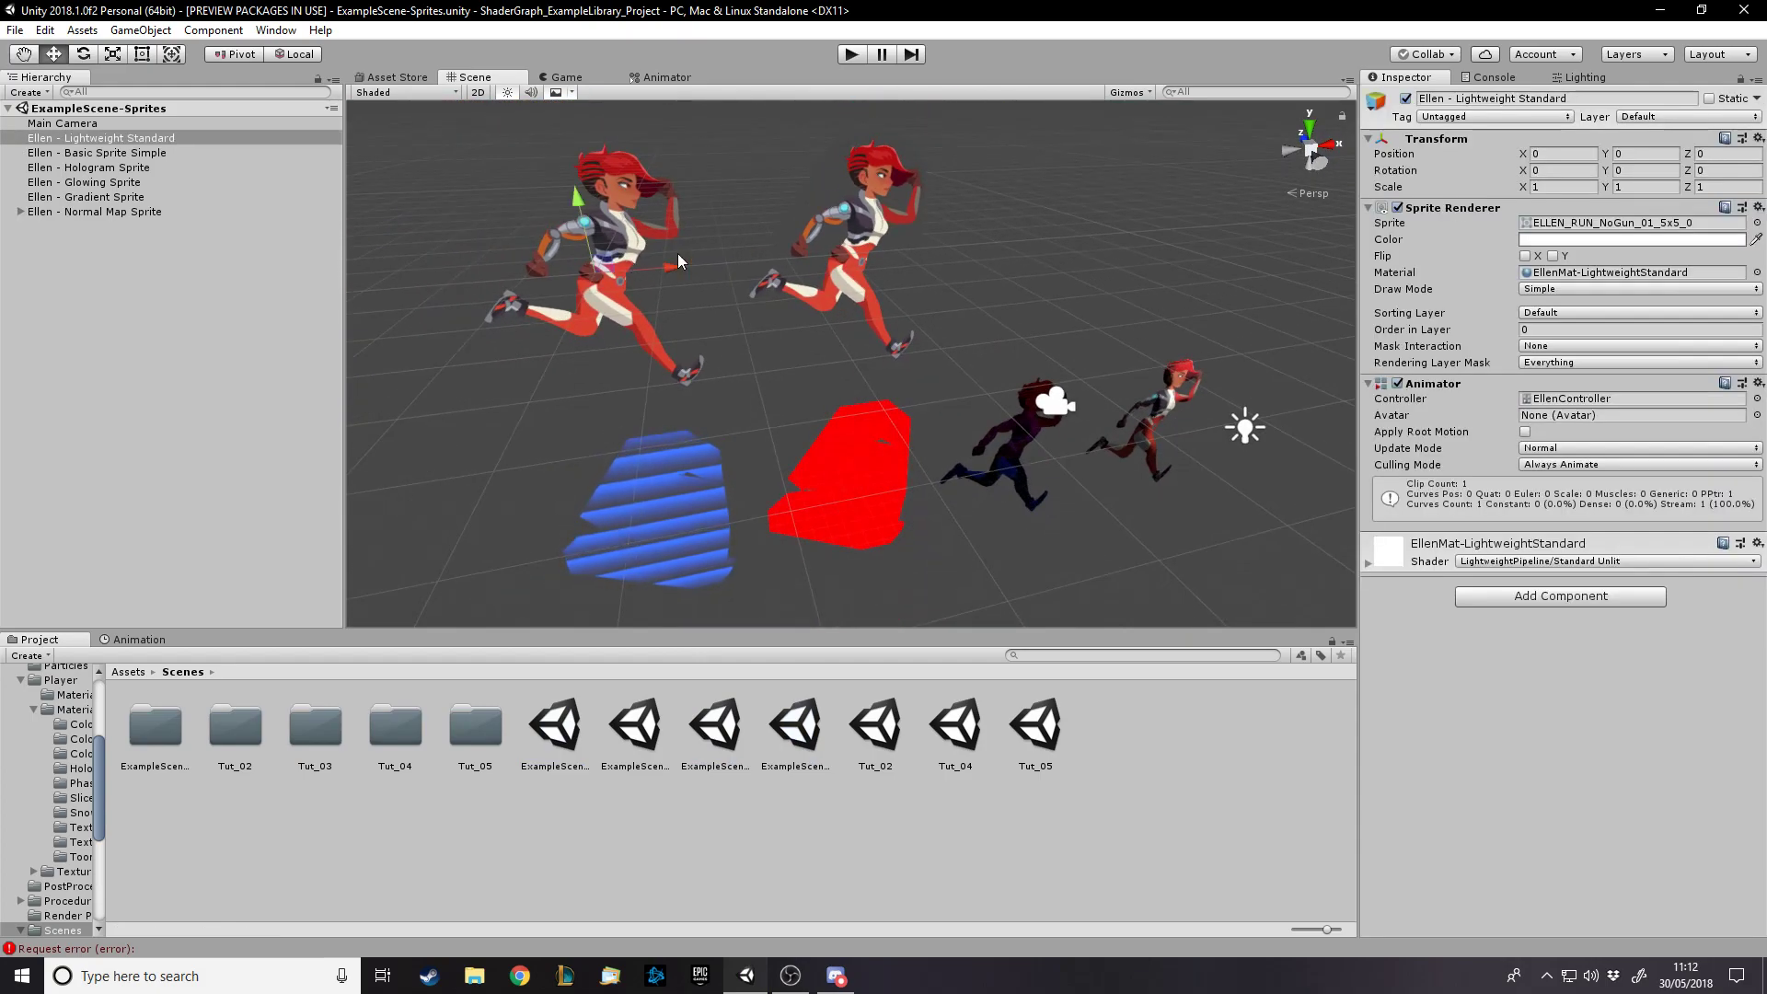
click(854, 257)
click(974, 407)
click(876, 462)
click(681, 502)
click(857, 495)
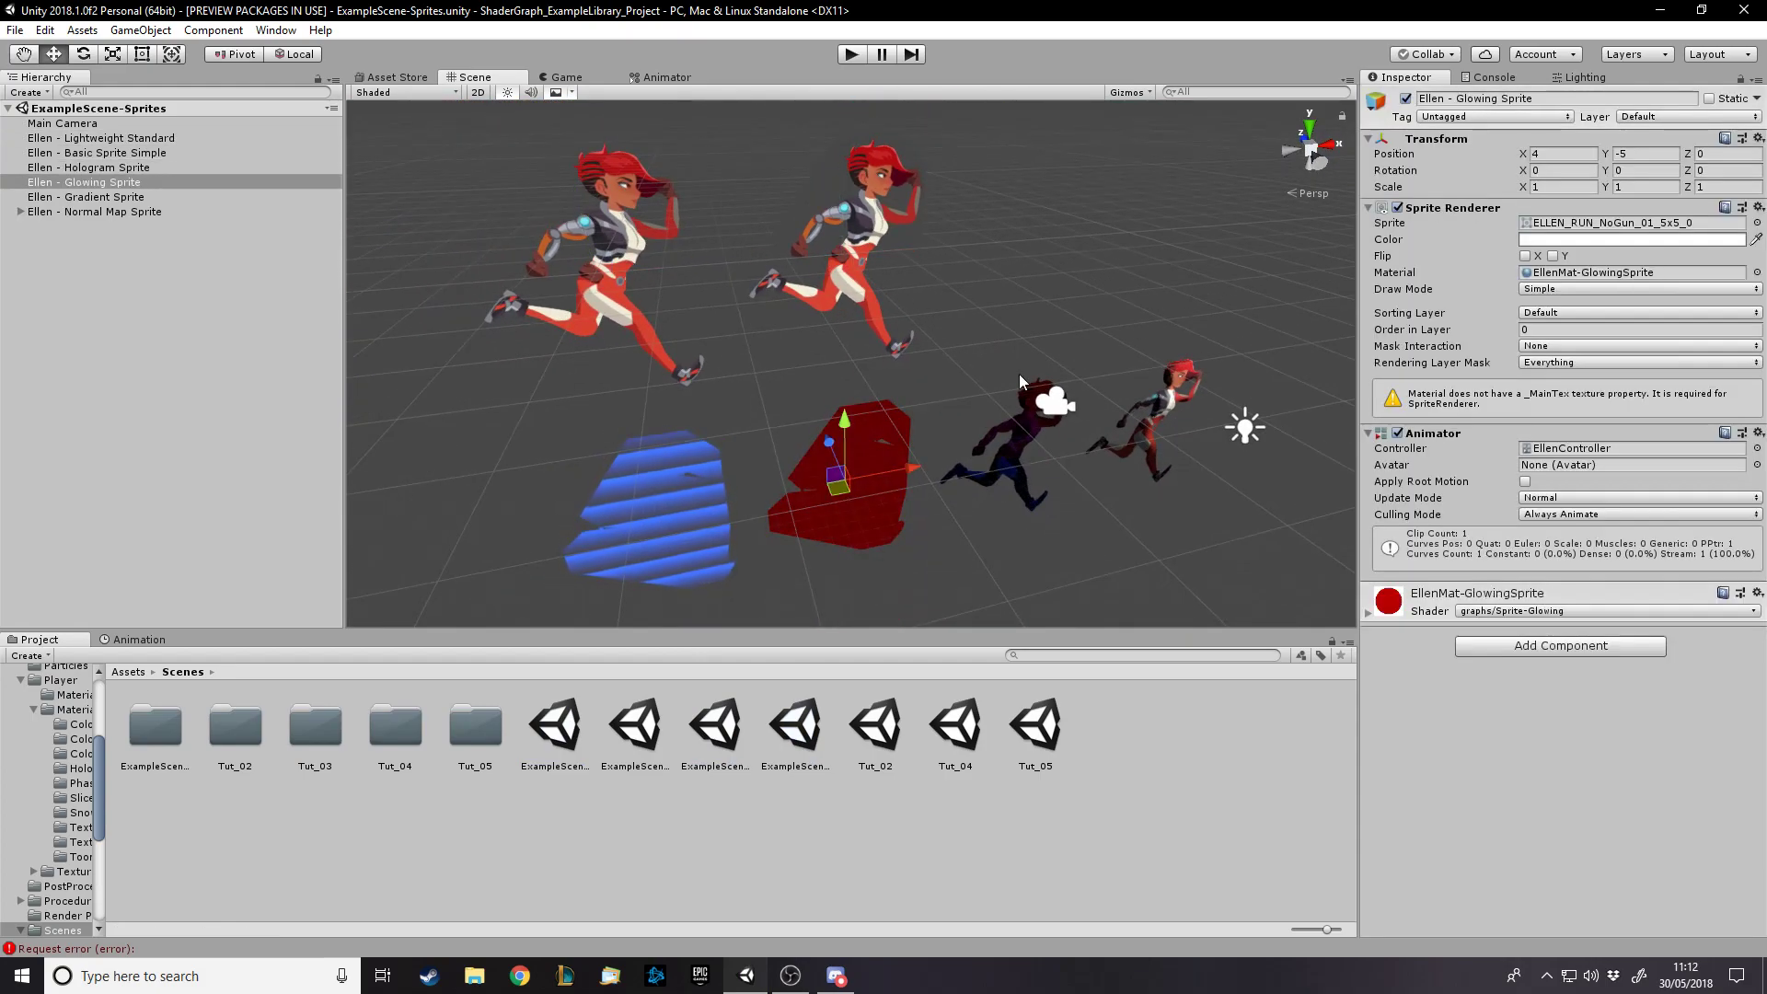
Examine the Ellen - Glowing Sprite up close, including its material and Sprite Renderer message, and look over the neighbouring sprites
click(1018, 373)
click(881, 489)
click(1030, 346)
right_drag(1031, 346, 799, 390)
click(847, 359)
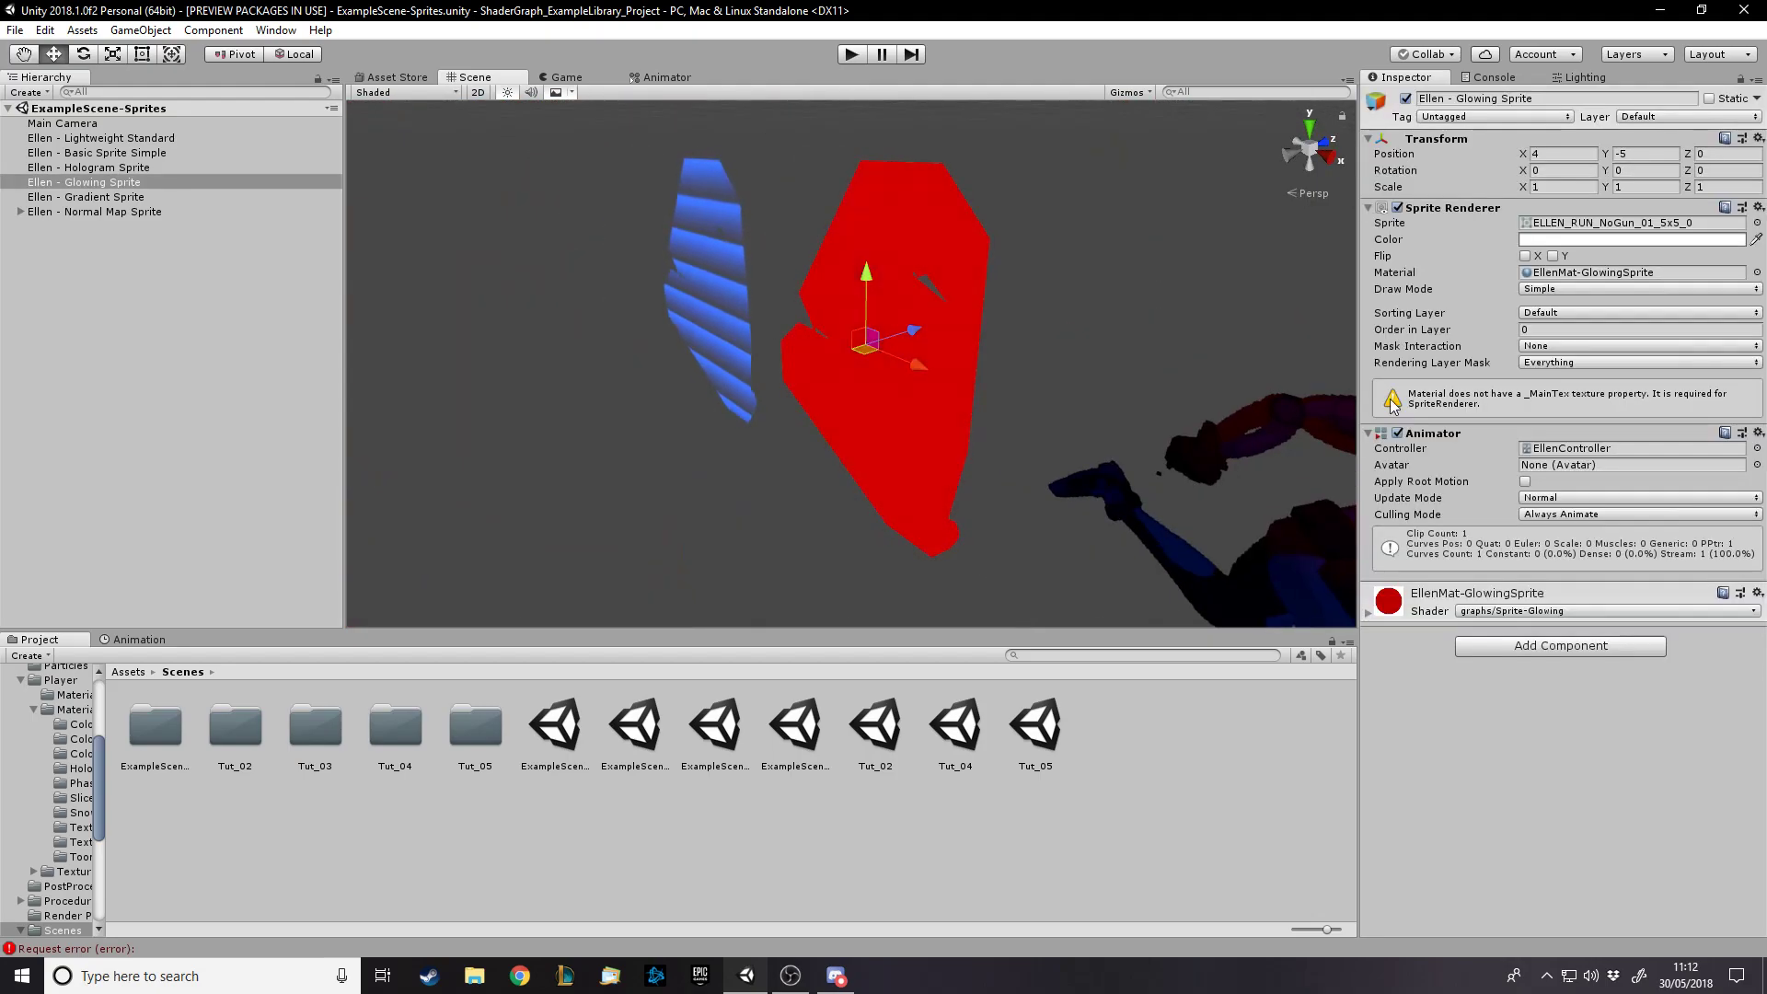
right_drag(1028, 347, 1187, 318)
click(987, 180)
right_drag(929, 267, 1090, 272)
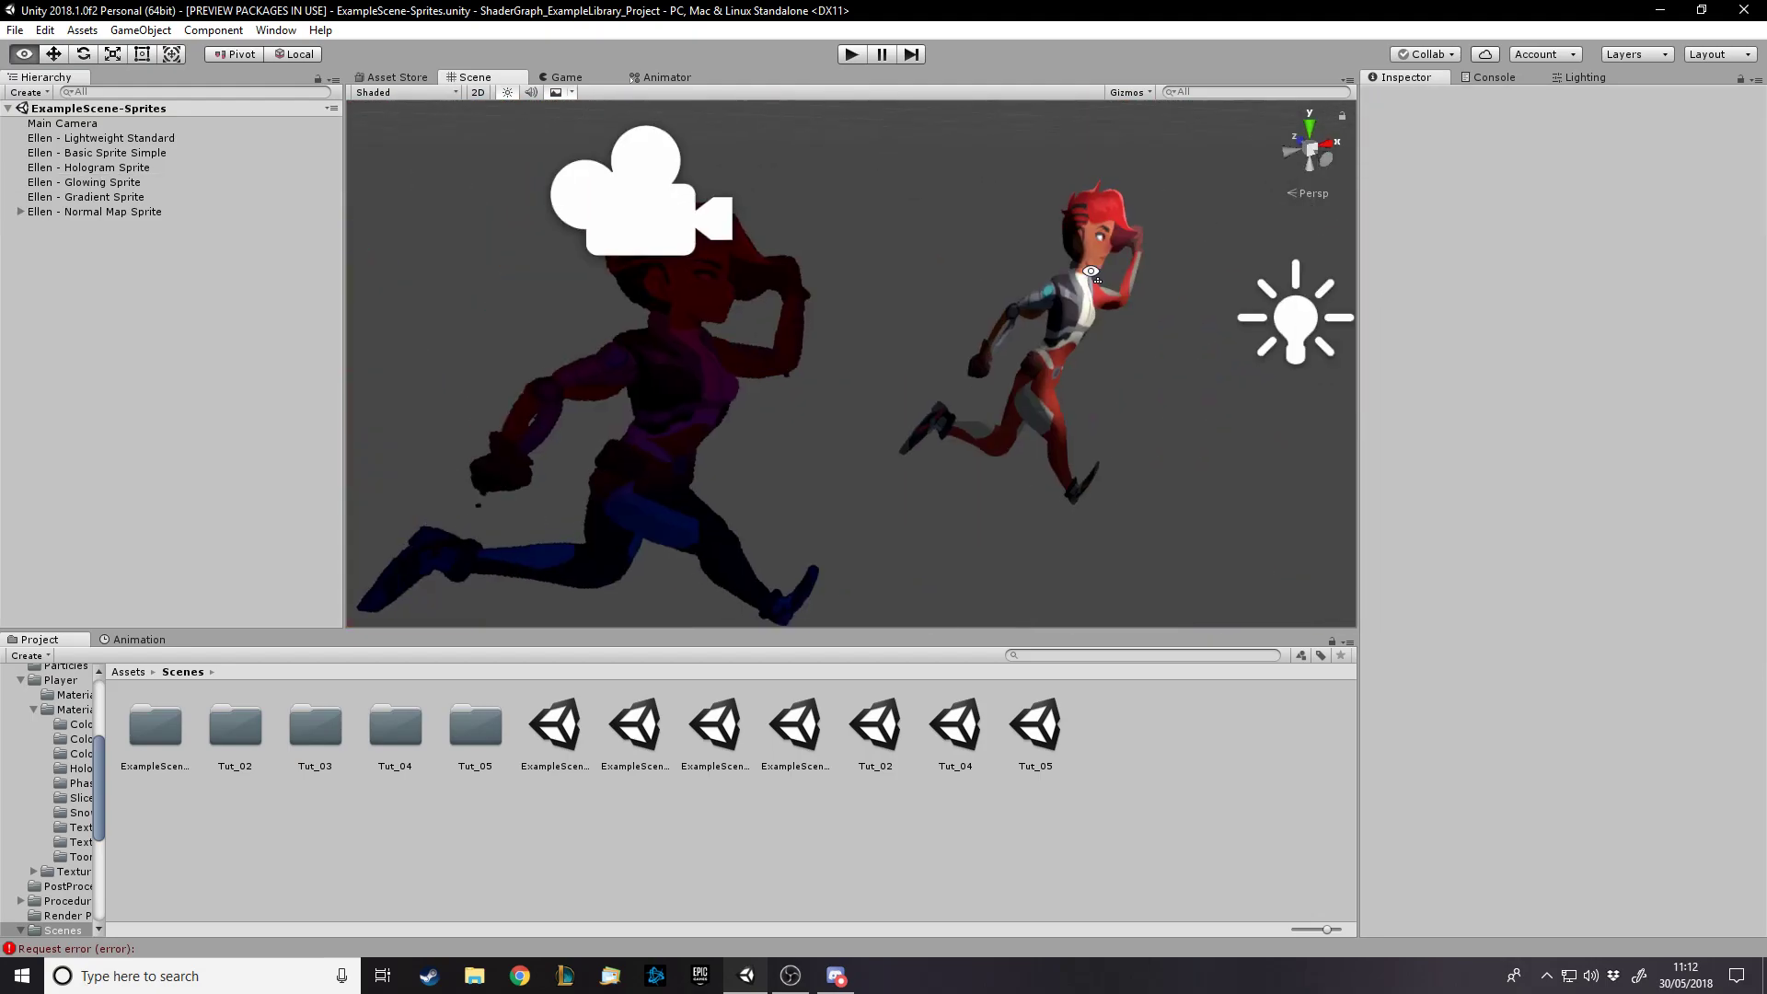
Move the Point Light of the normal map sprite around and up to about X -2.09, Y 4.58, Z -1.75
click(997, 338)
key(w)
key(d)
right_drag(1144, 393, 1139, 323)
click(1015, 313)
drag(1095, 297, 793, 405)
key(a)
right_drag(810, 433, 865, 441)
key(s)
drag(856, 428, 864, 208)
key(w)
right_drag(961, 327, 931, 173)
drag(1012, 367, 1476, 286)
alt+drag(1187, 350, 963, 367)
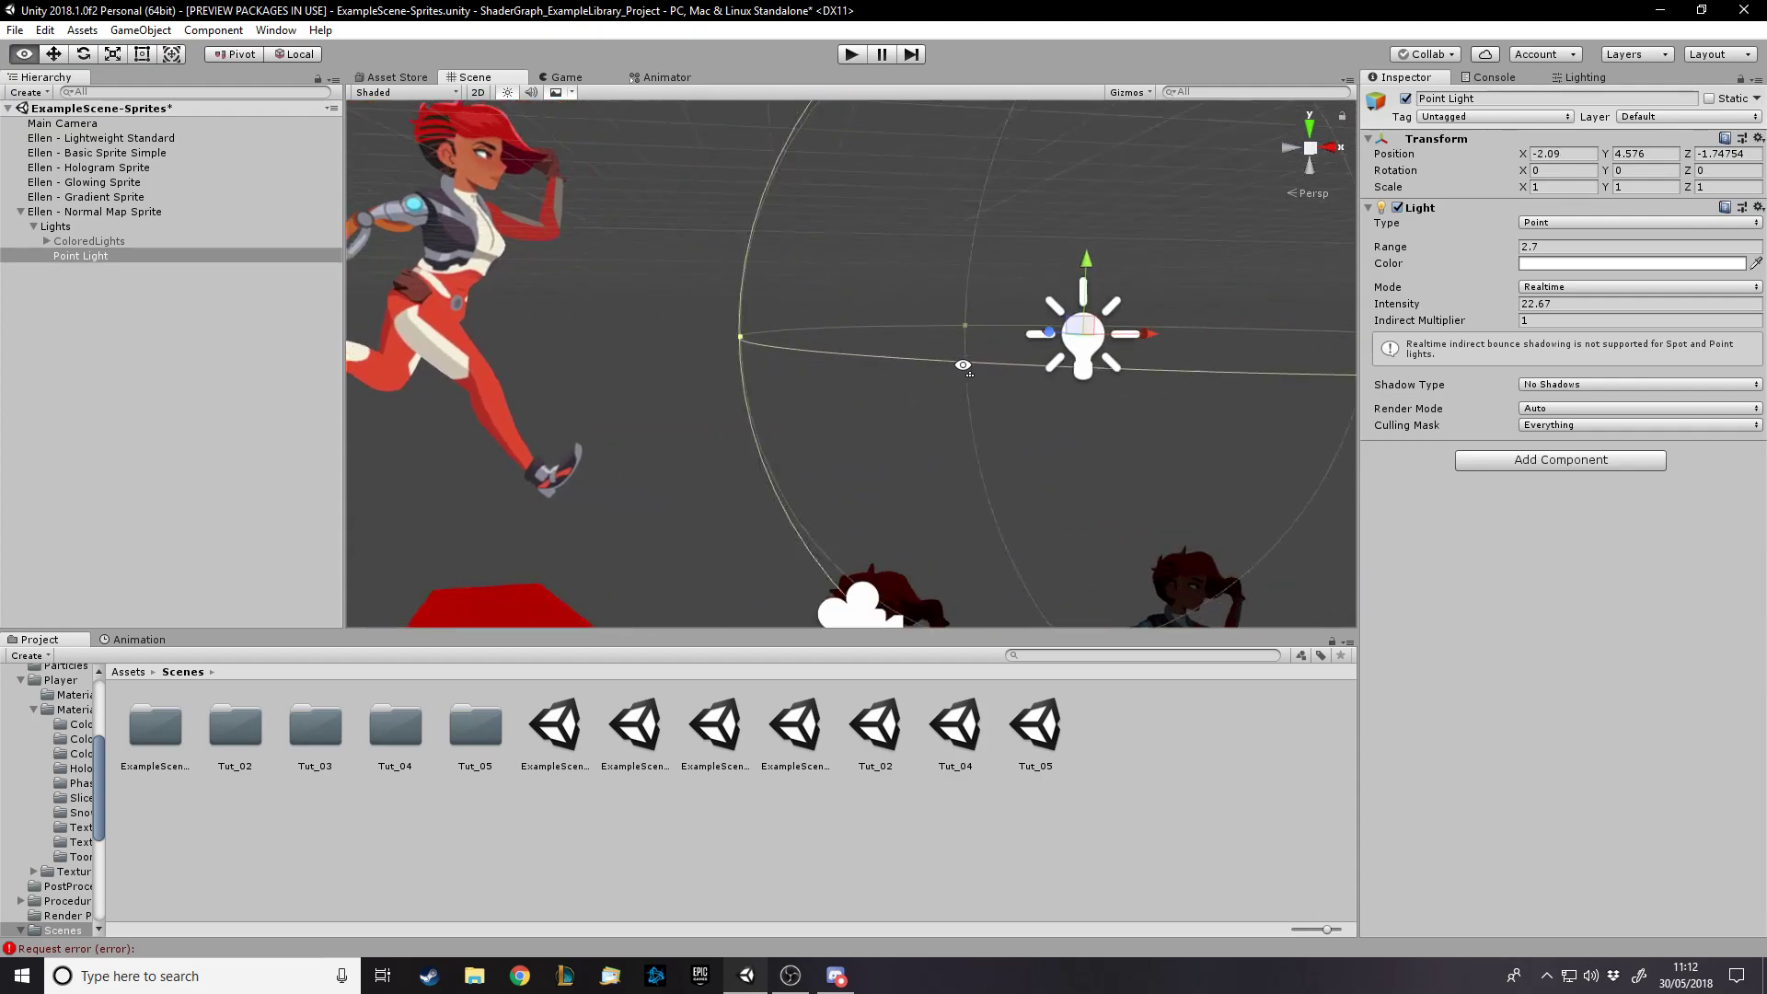
Lower the Point Light in front of the Ellen - Normal Map Sprite, to about X -0.29, Y 0.10, and inspect the shading
right_drag(962, 365, 963, 346)
key(d)
drag(957, 343, 1167, 339)
drag(1080, 256, 1088, 595)
right_drag(1088, 589, 1001, 316)
key(w)
key(s)
drag(931, 185, 979, 550)
right_drag(979, 550, 1090, 468)
key(w)
key(w)
right_drag(857, 445, 850, 489)
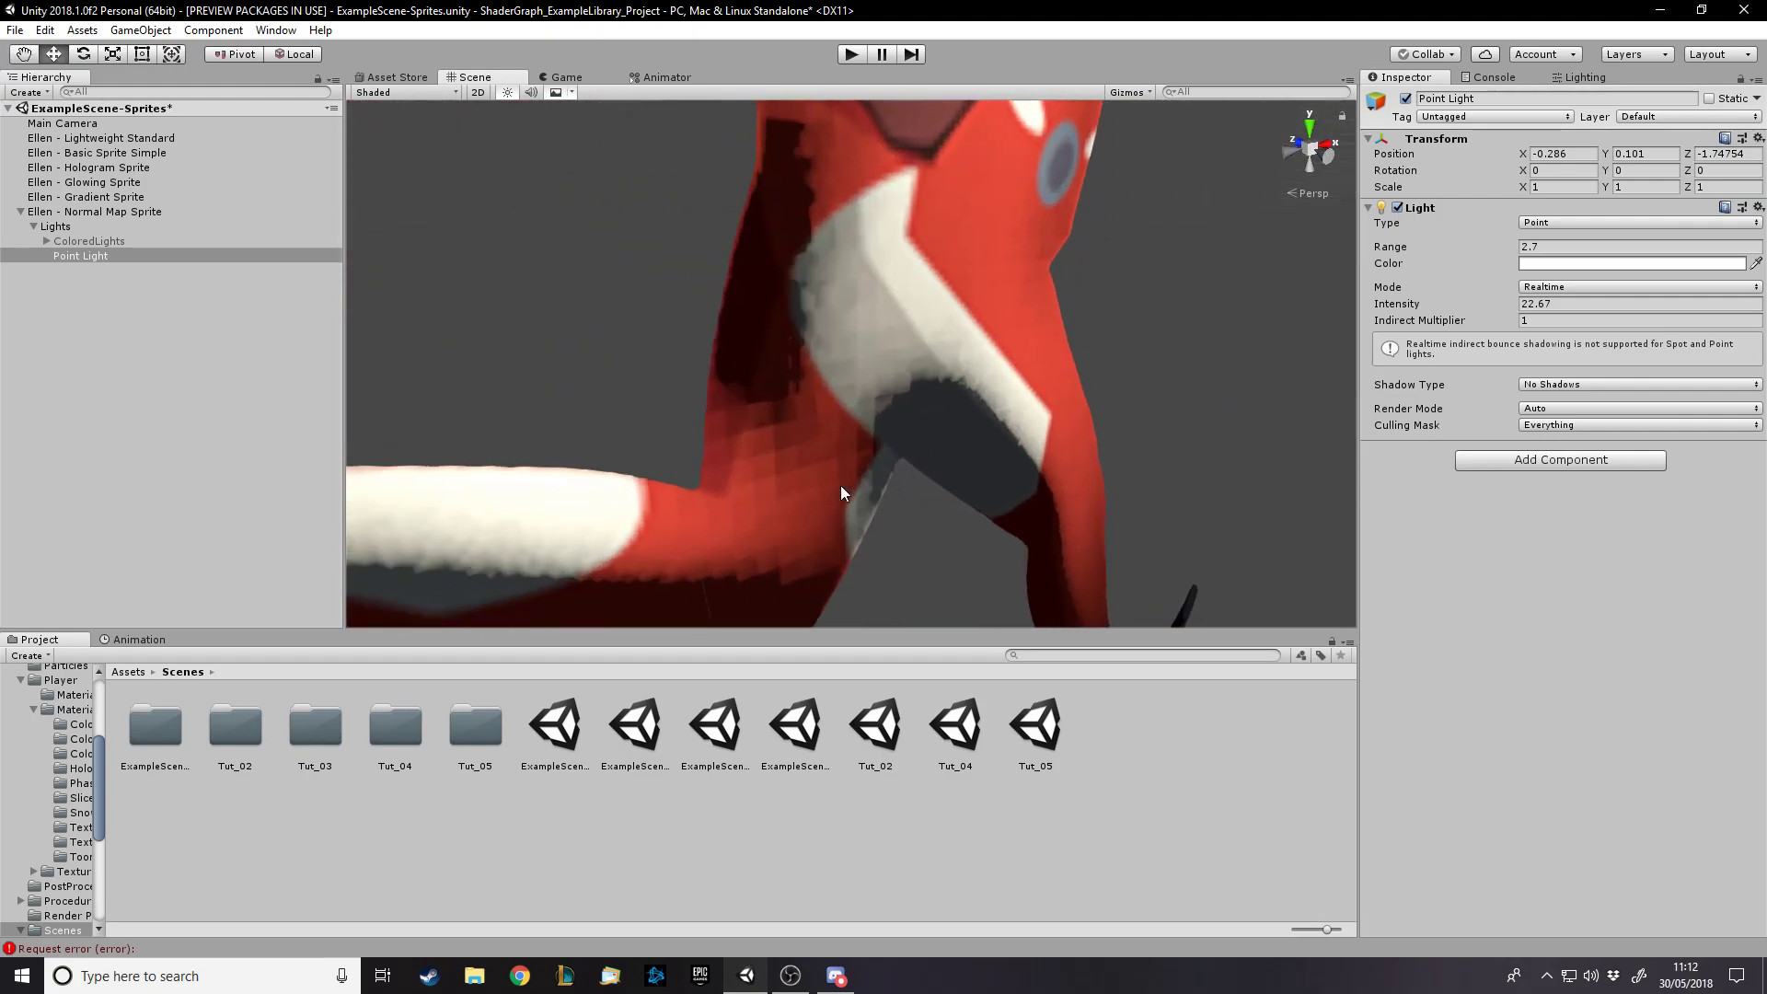
key(f)
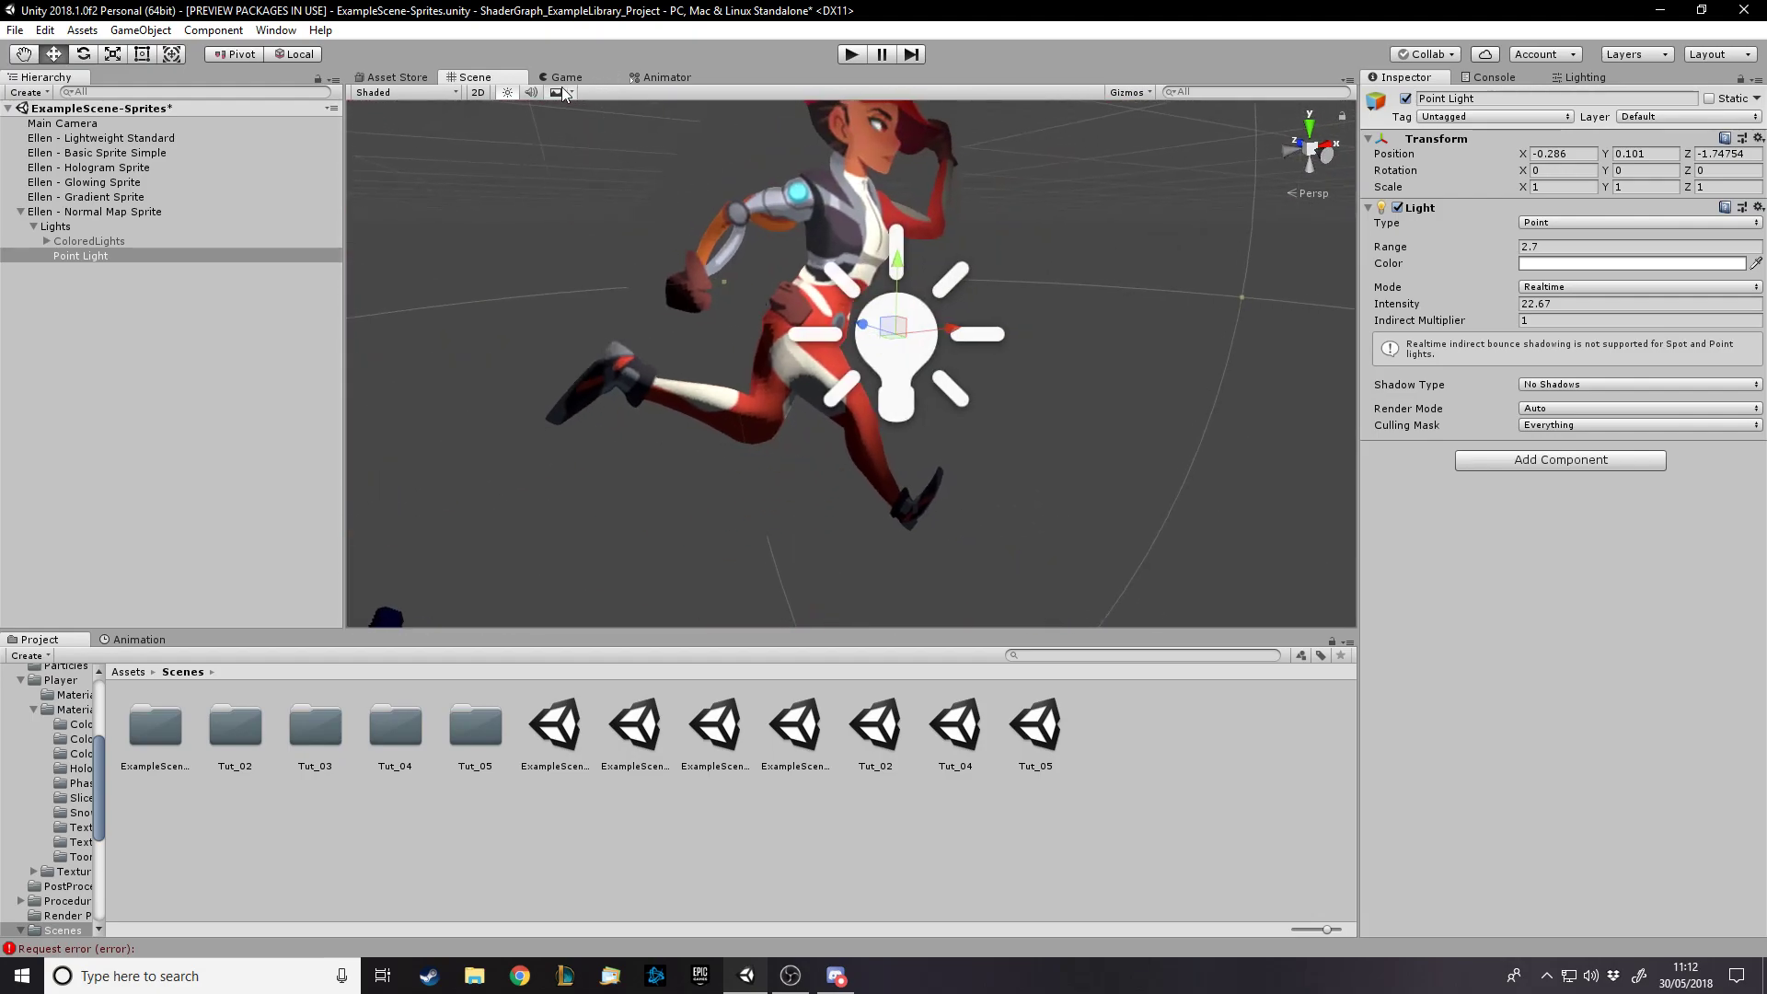
Check the lighting in the Game view, return to the Scene view and nudge the Point Light to about Y 0.13
click(550, 80)
click(484, 80)
mouse_move(907, 291)
mouse_down()
mouse_move(900, 542)
mouse_move(861, 812)
mouse_move(902, 445)
mouse_move(900, 221)
mouse_move(895, 420)
mouse_move(895, 263)
mouse_up()
right_drag(1137, 382, 1117, 515)
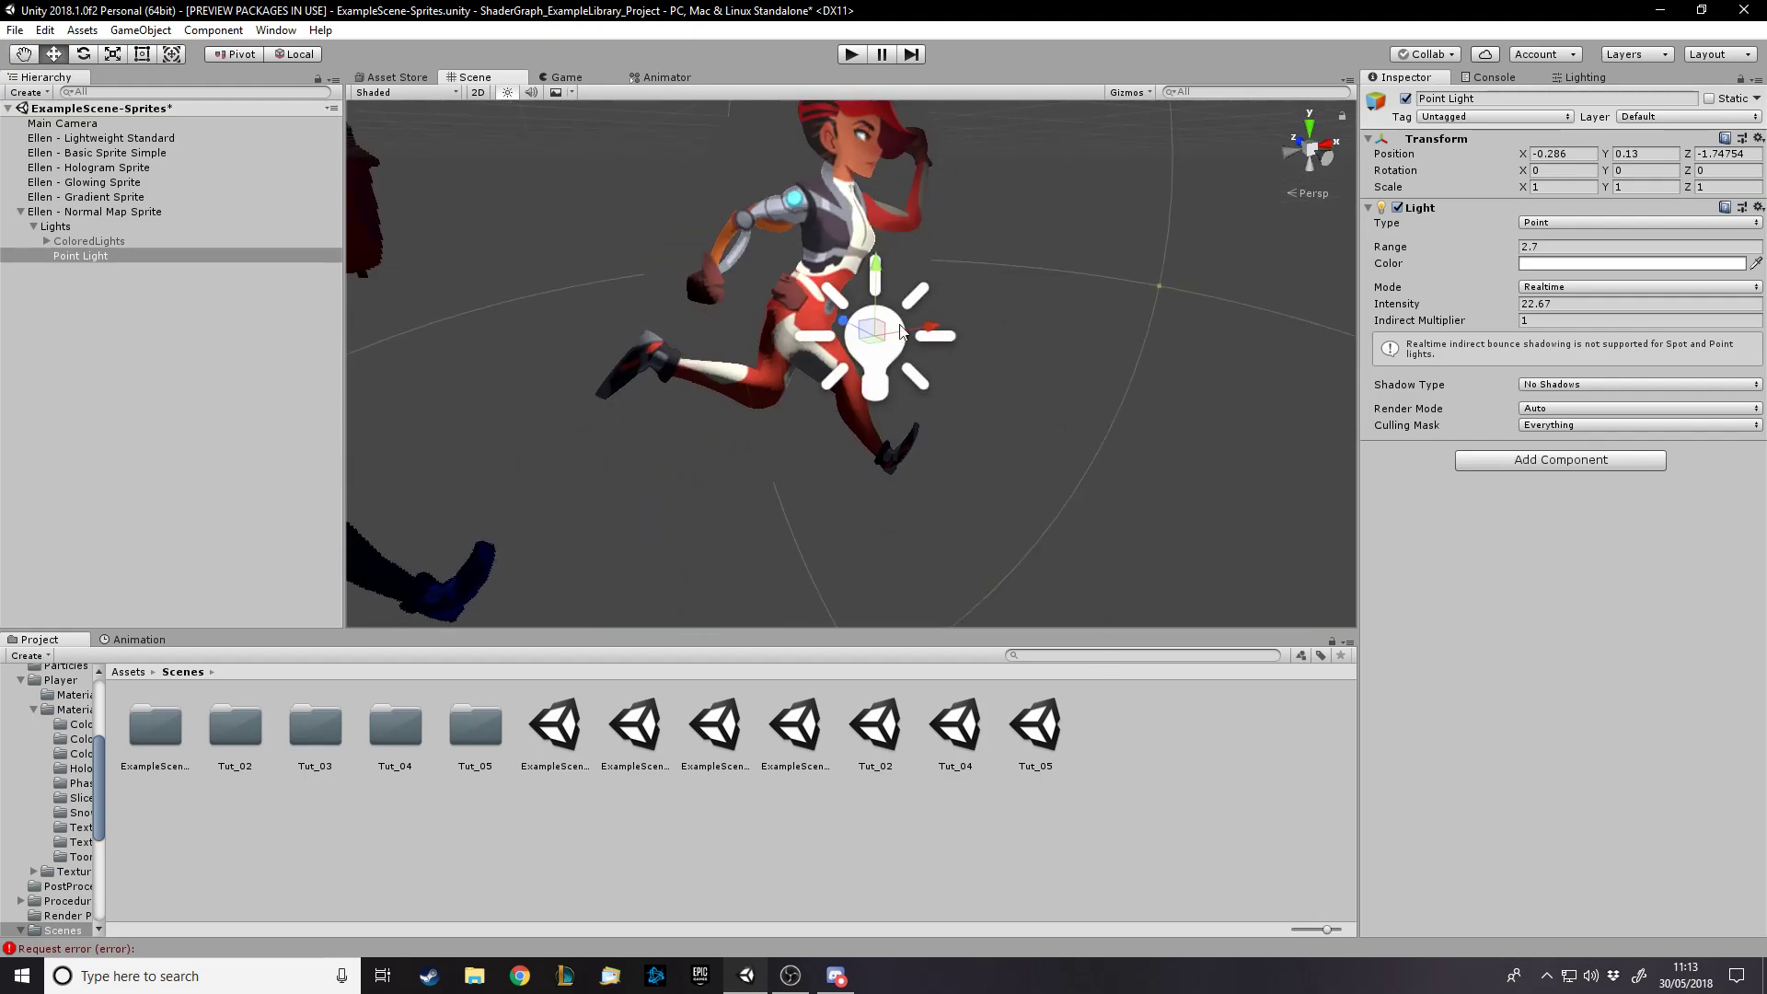
Locate the Normal Map texture used by the Ellen - Normal Map Sprite's material, view the image in Paint and close it
click(824, 200)
click(1730, 731)
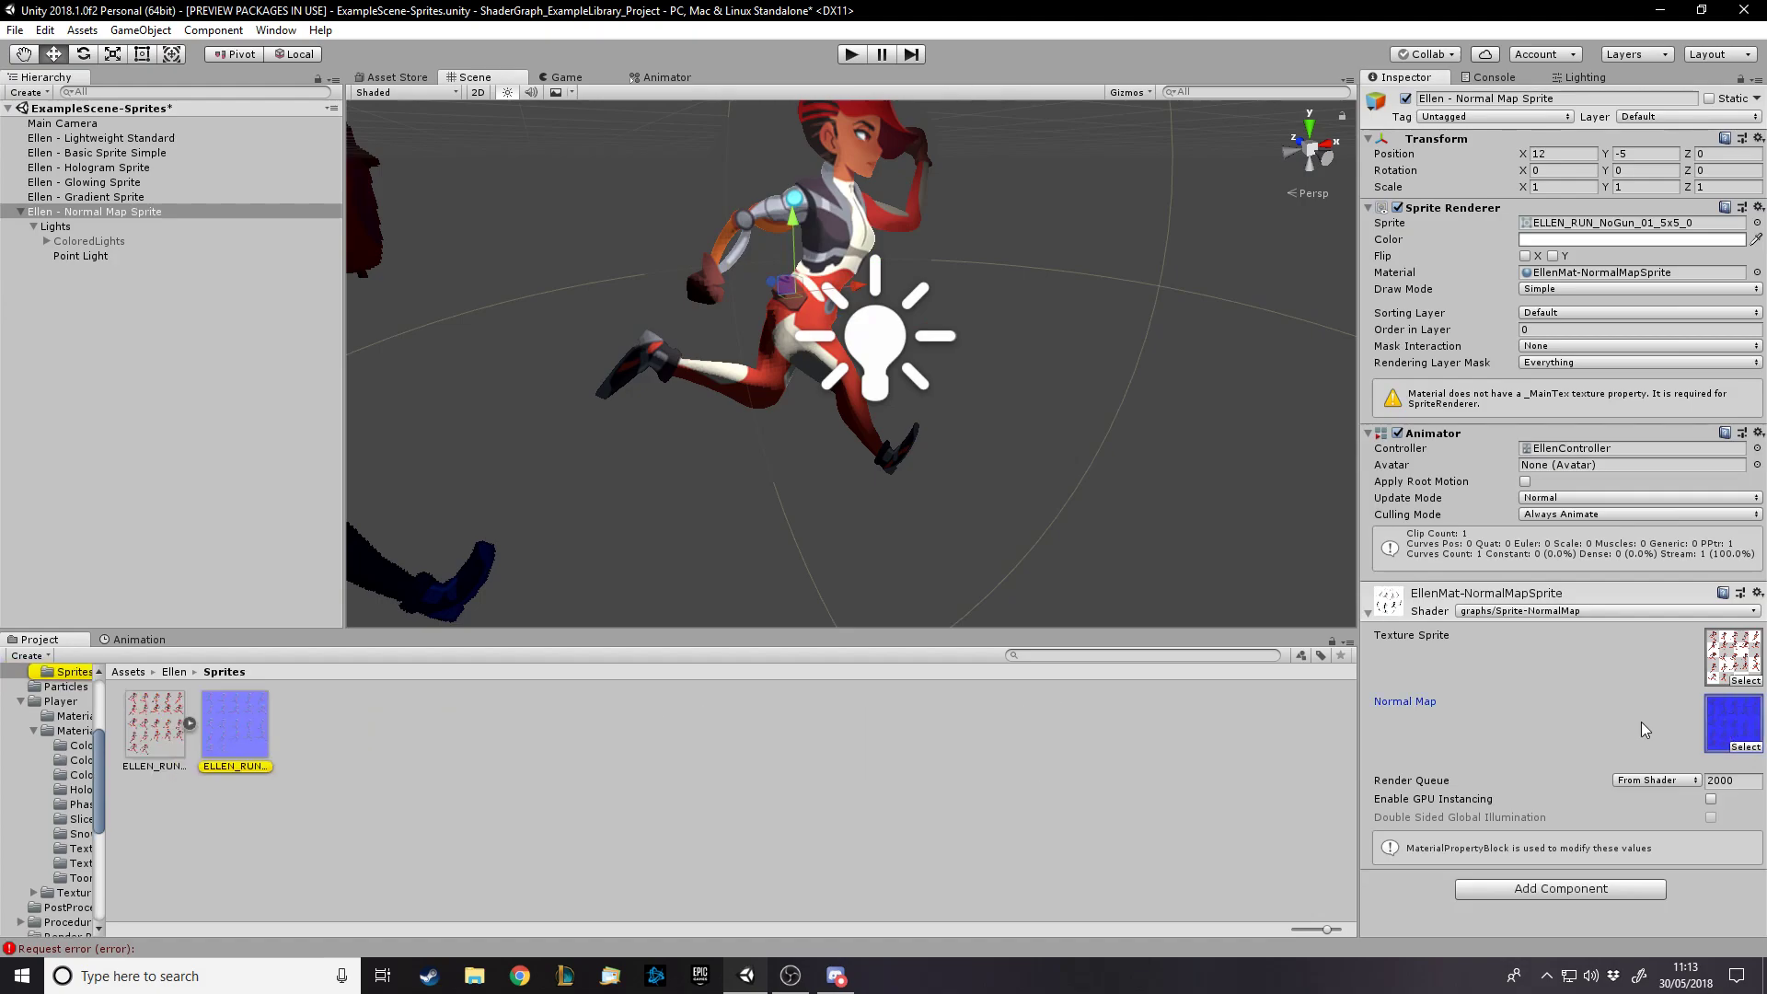
click(227, 740)
double_click(240, 736)
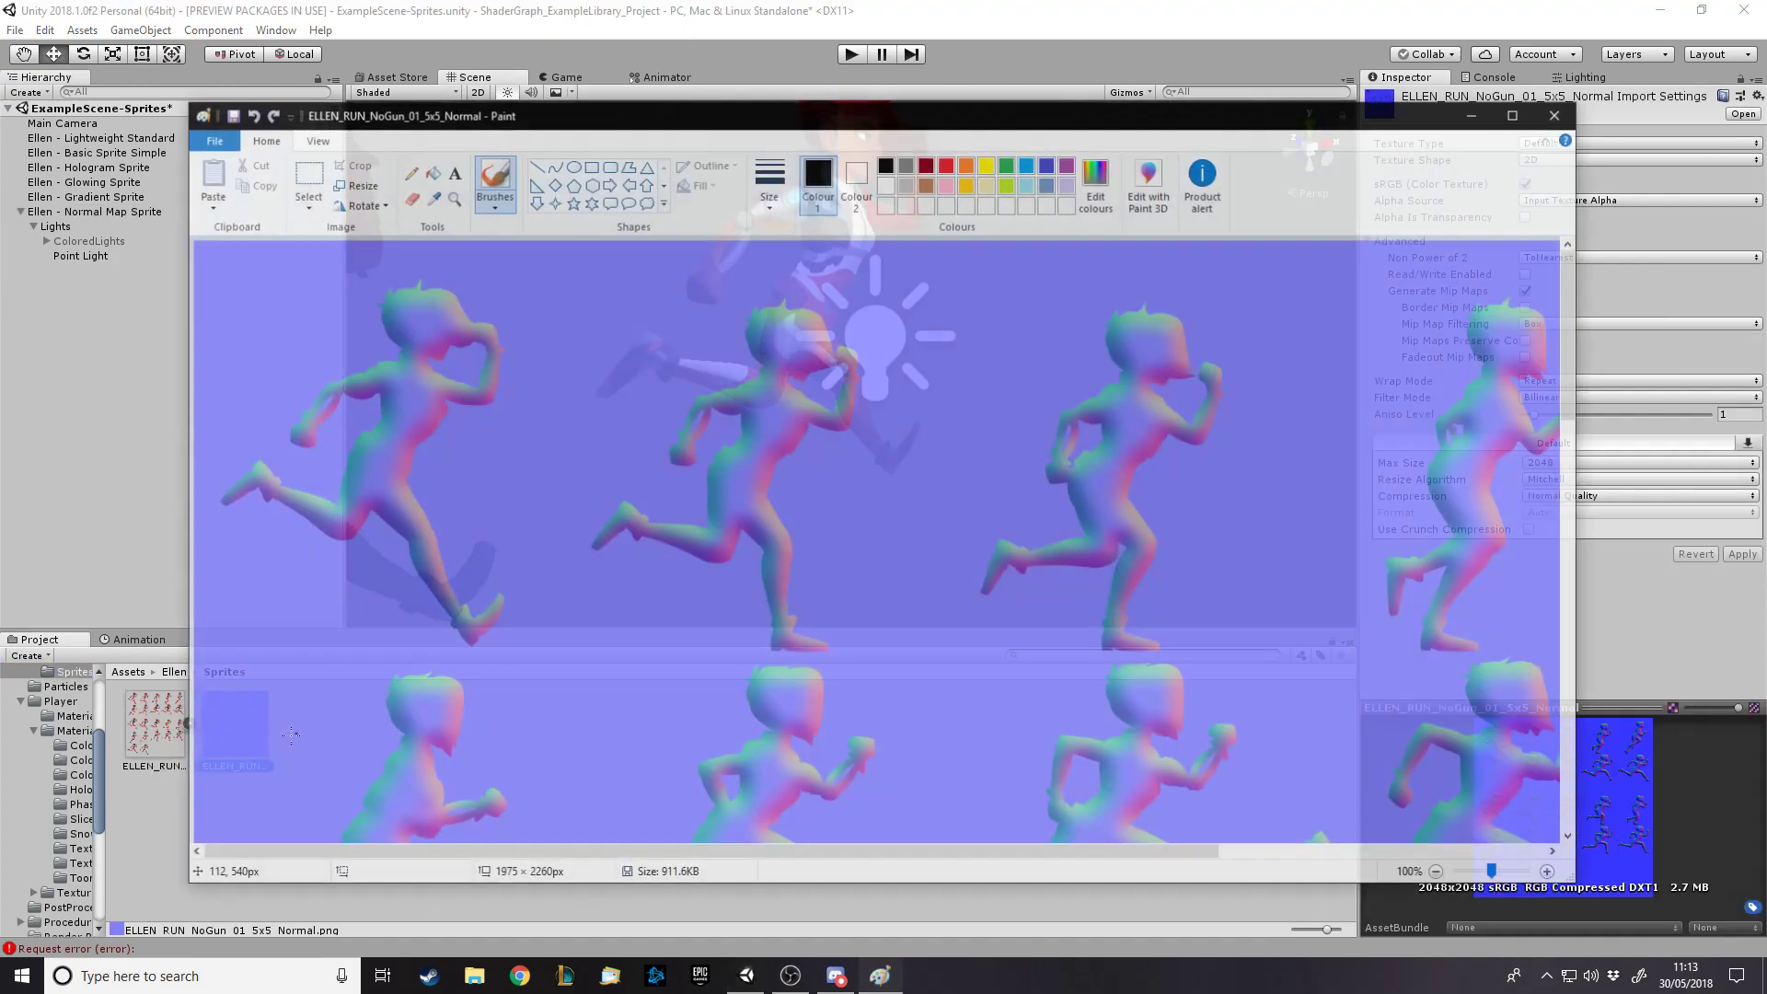
mouse_move(1572, 295)
mouse_down()
mouse_move(1539, 660)
mouse_move(1553, 295)
mouse_up()
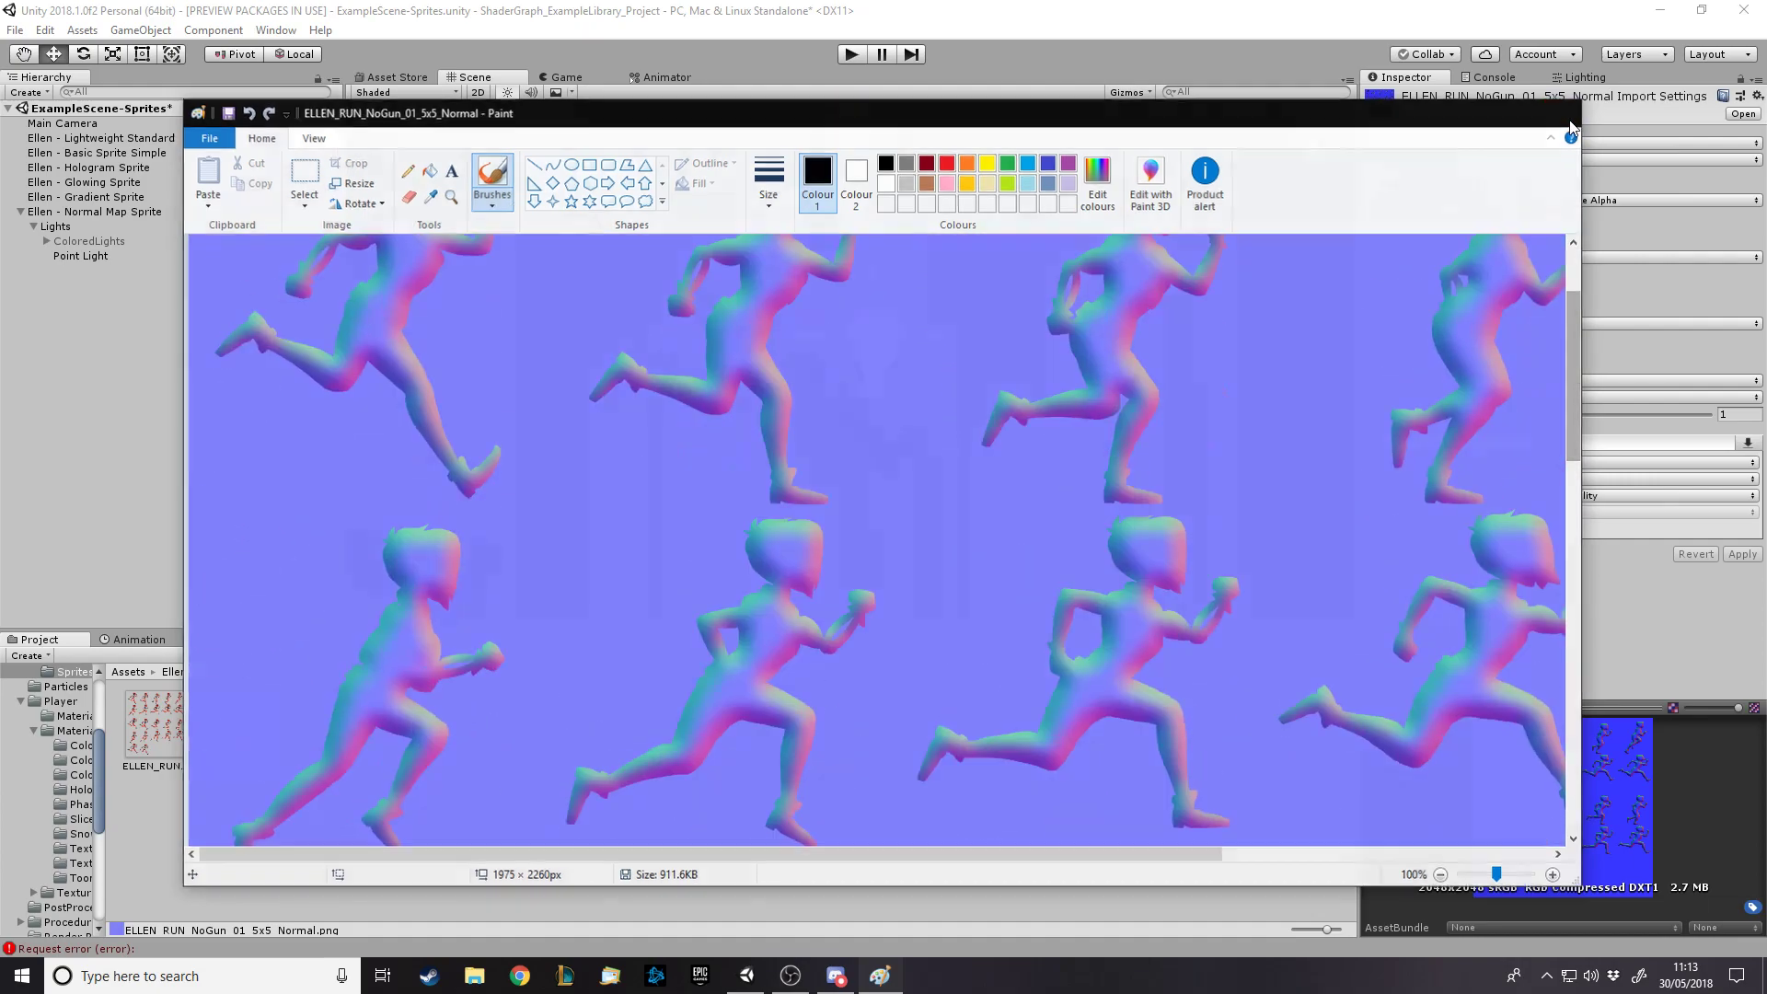
click(1560, 112)
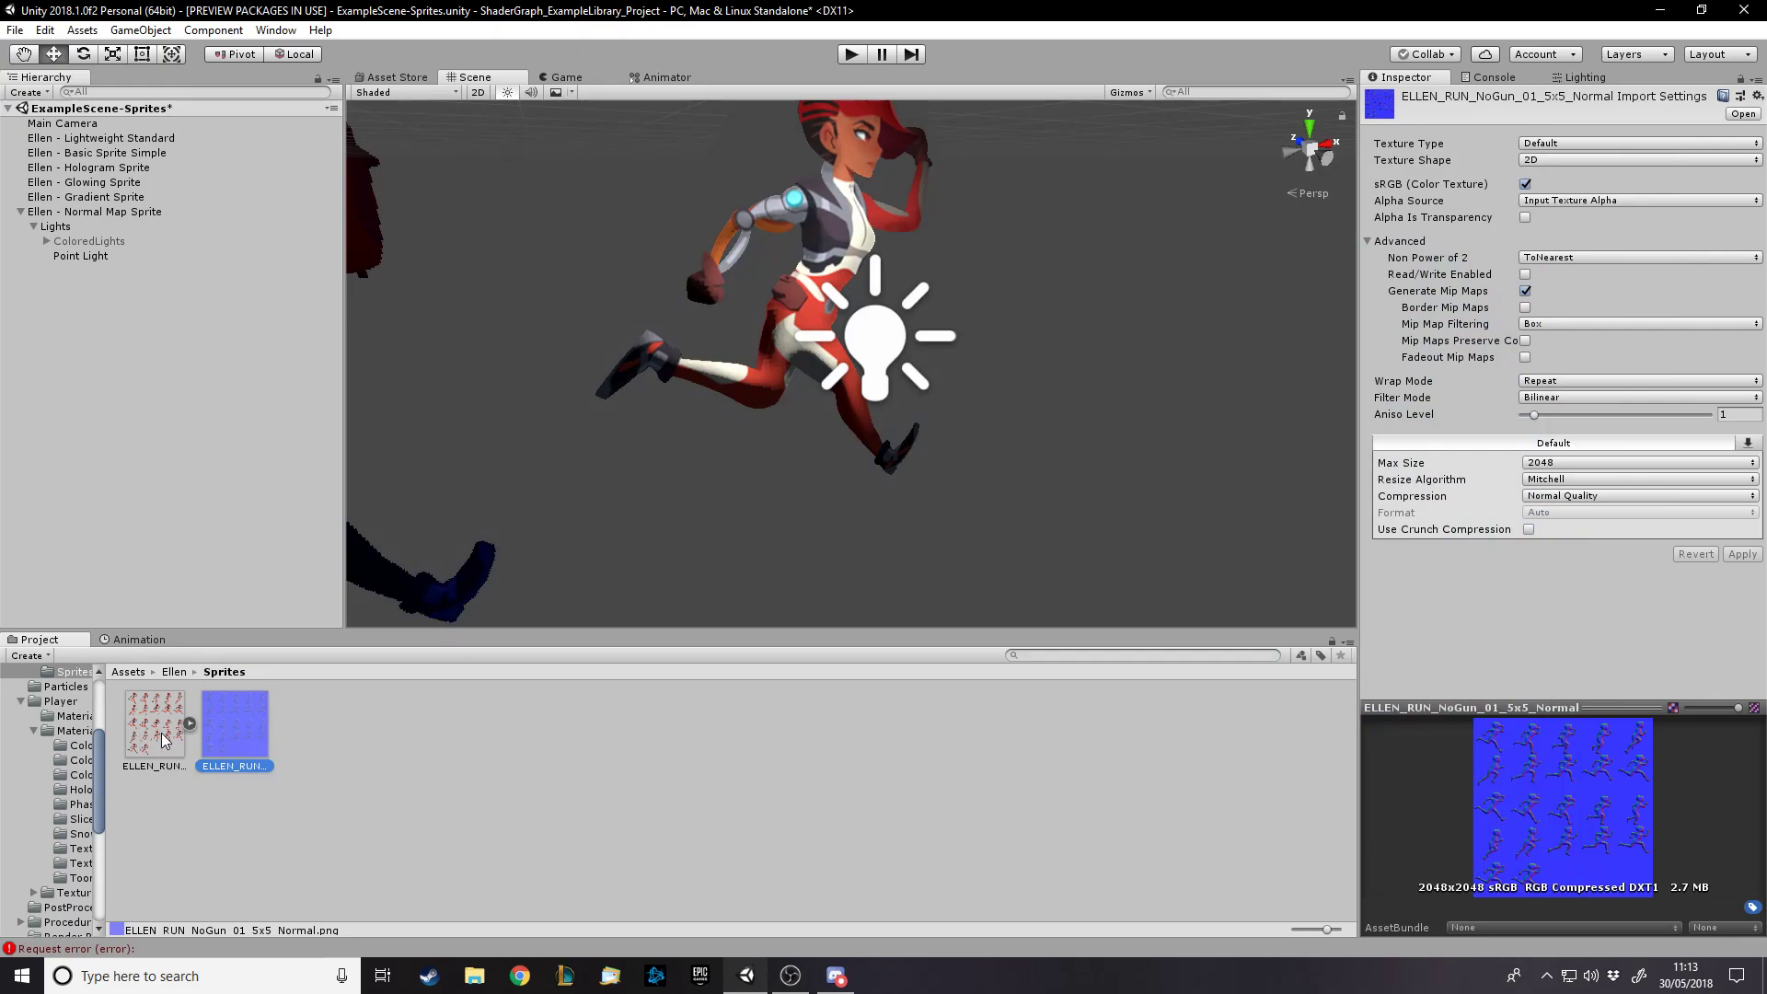
Search the project for "normal", open the Sprite-NormalMap shader graph and examine how the Normal Map property feeds the PBR Master node
click(797, 172)
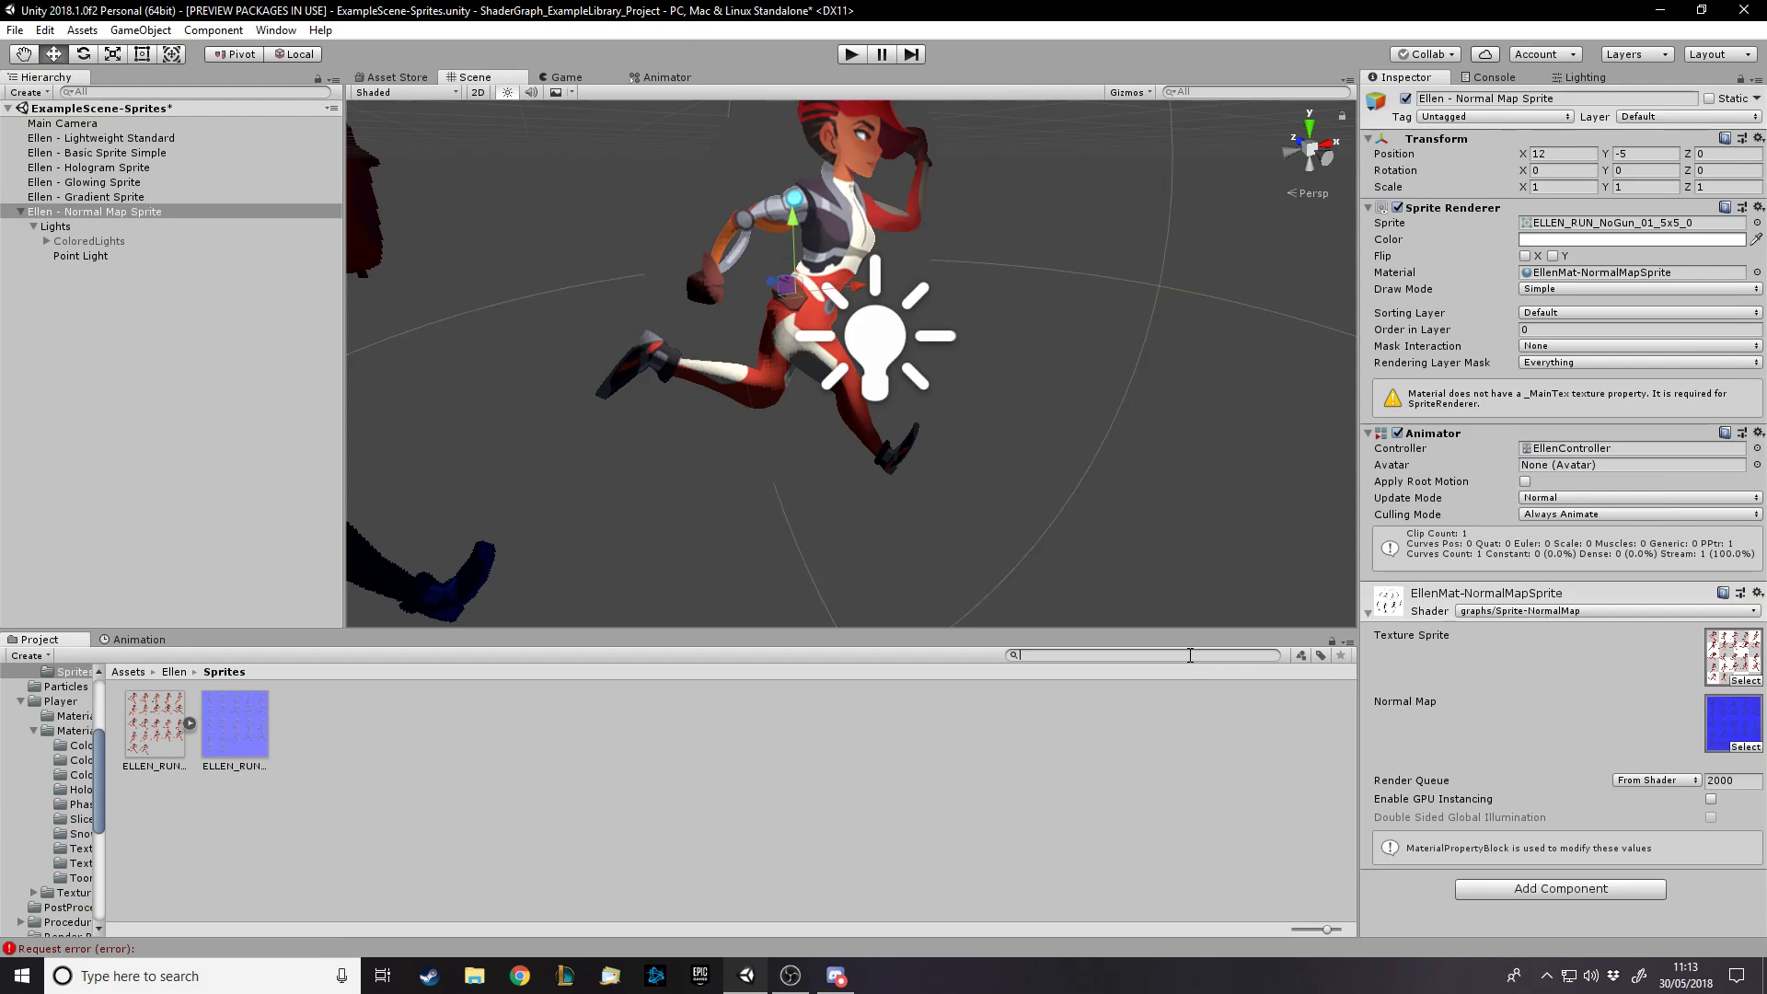
text(normal)
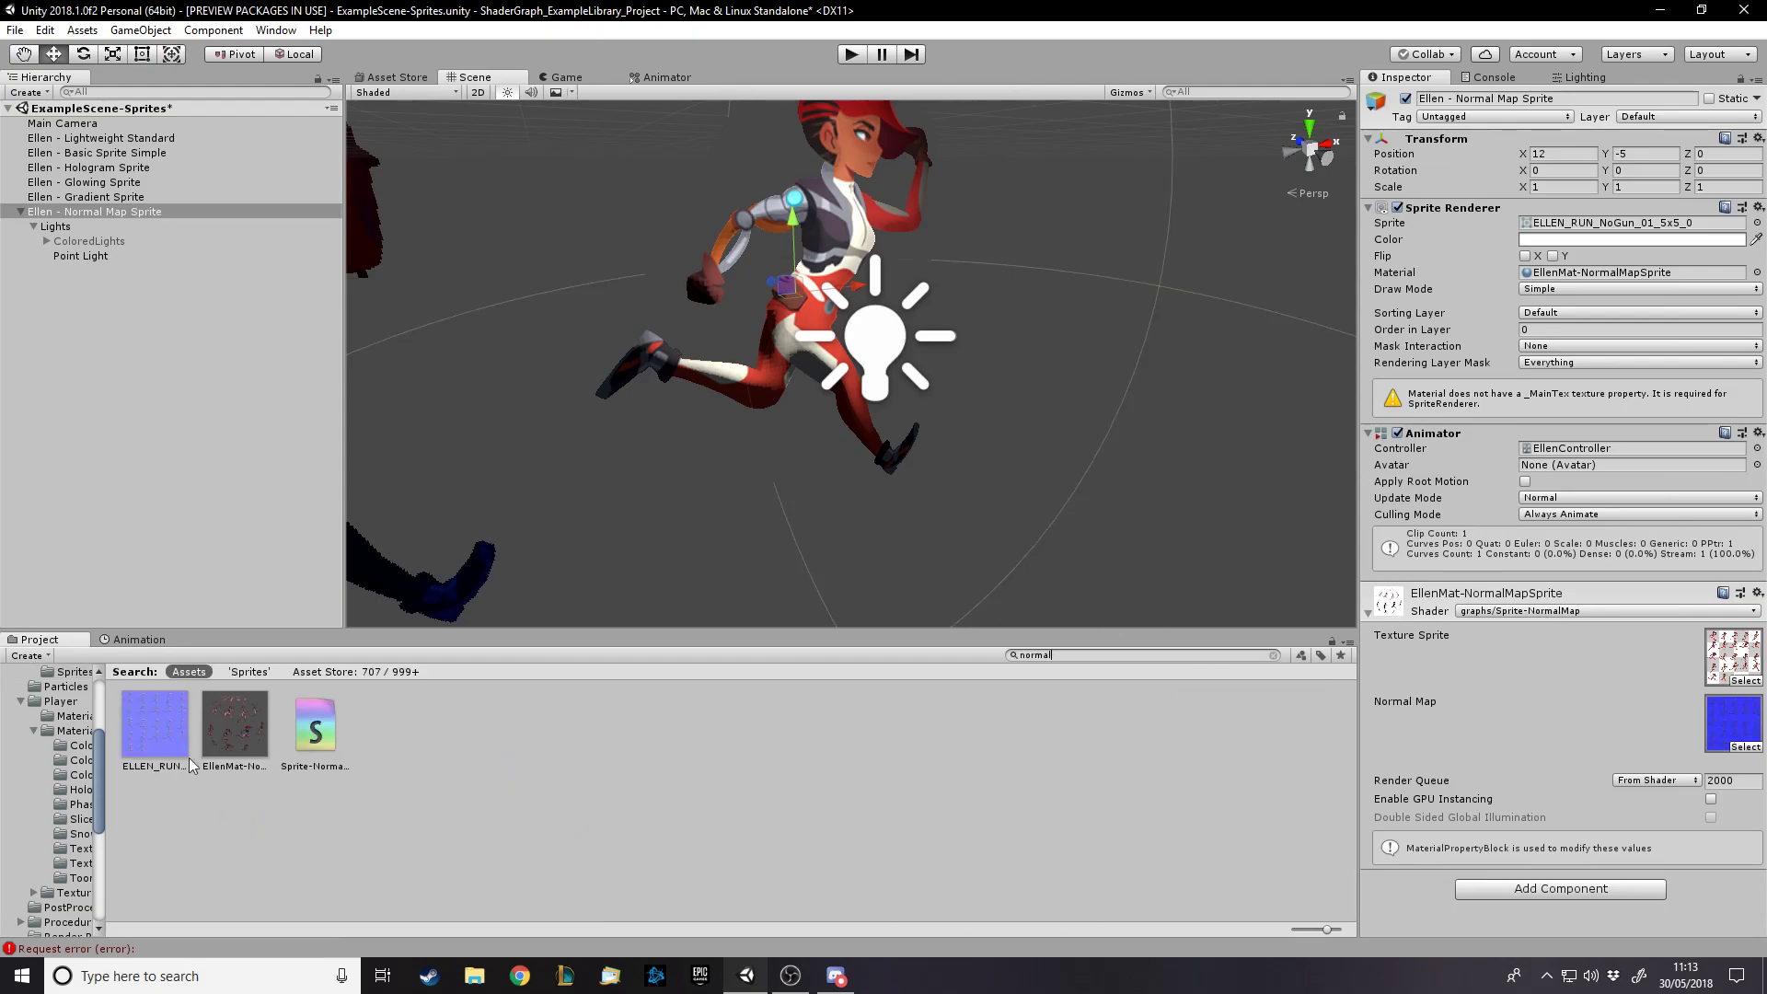
click(308, 736)
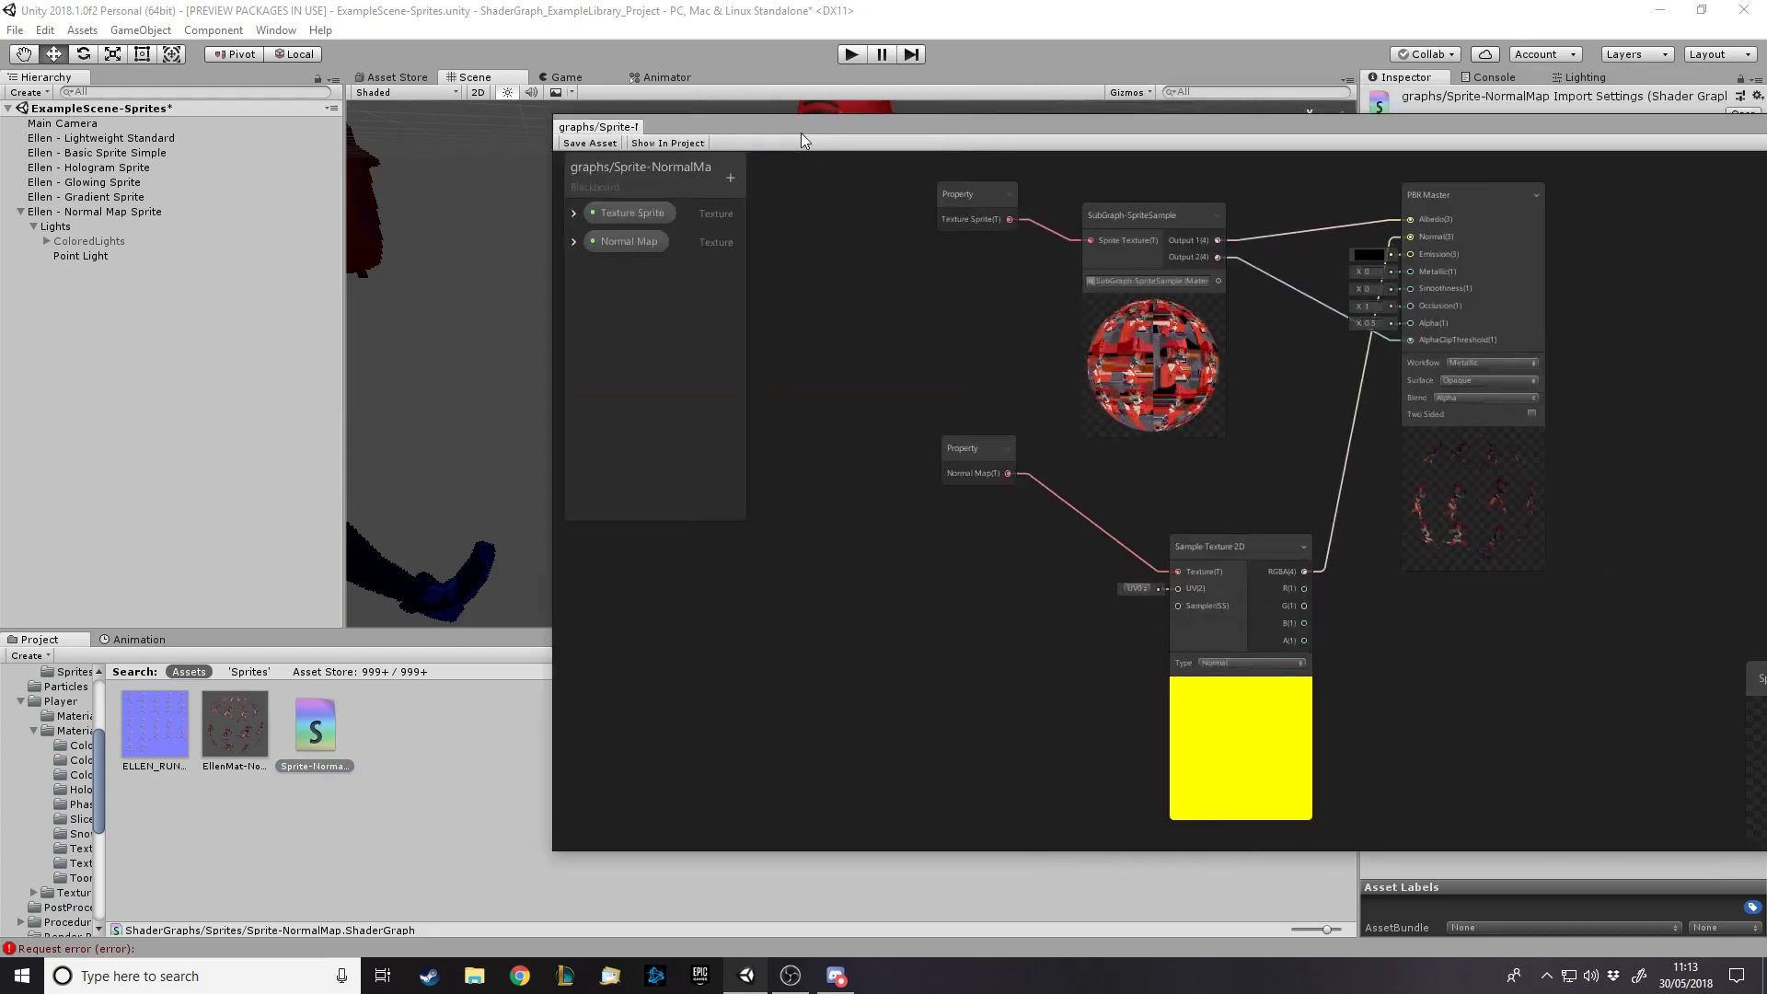
drag(884, 128, 571, 147)
drag(711, 136, 694, 77)
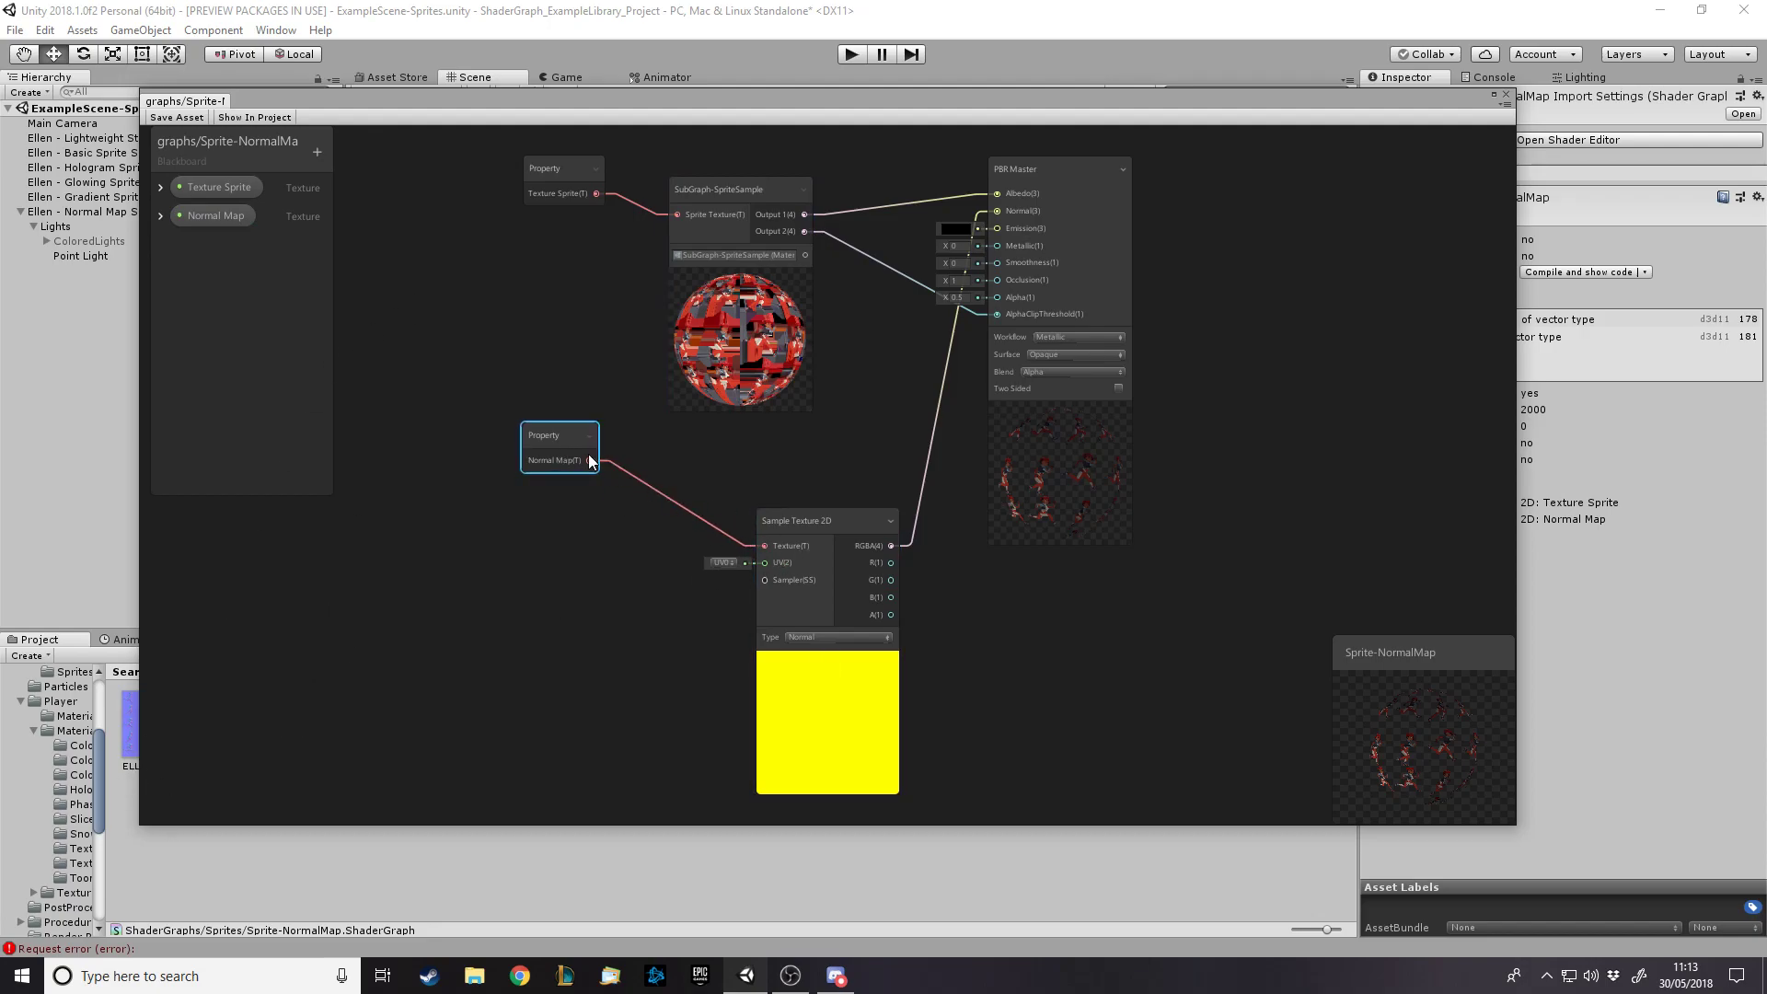
scroll(582, 462, up, 2)
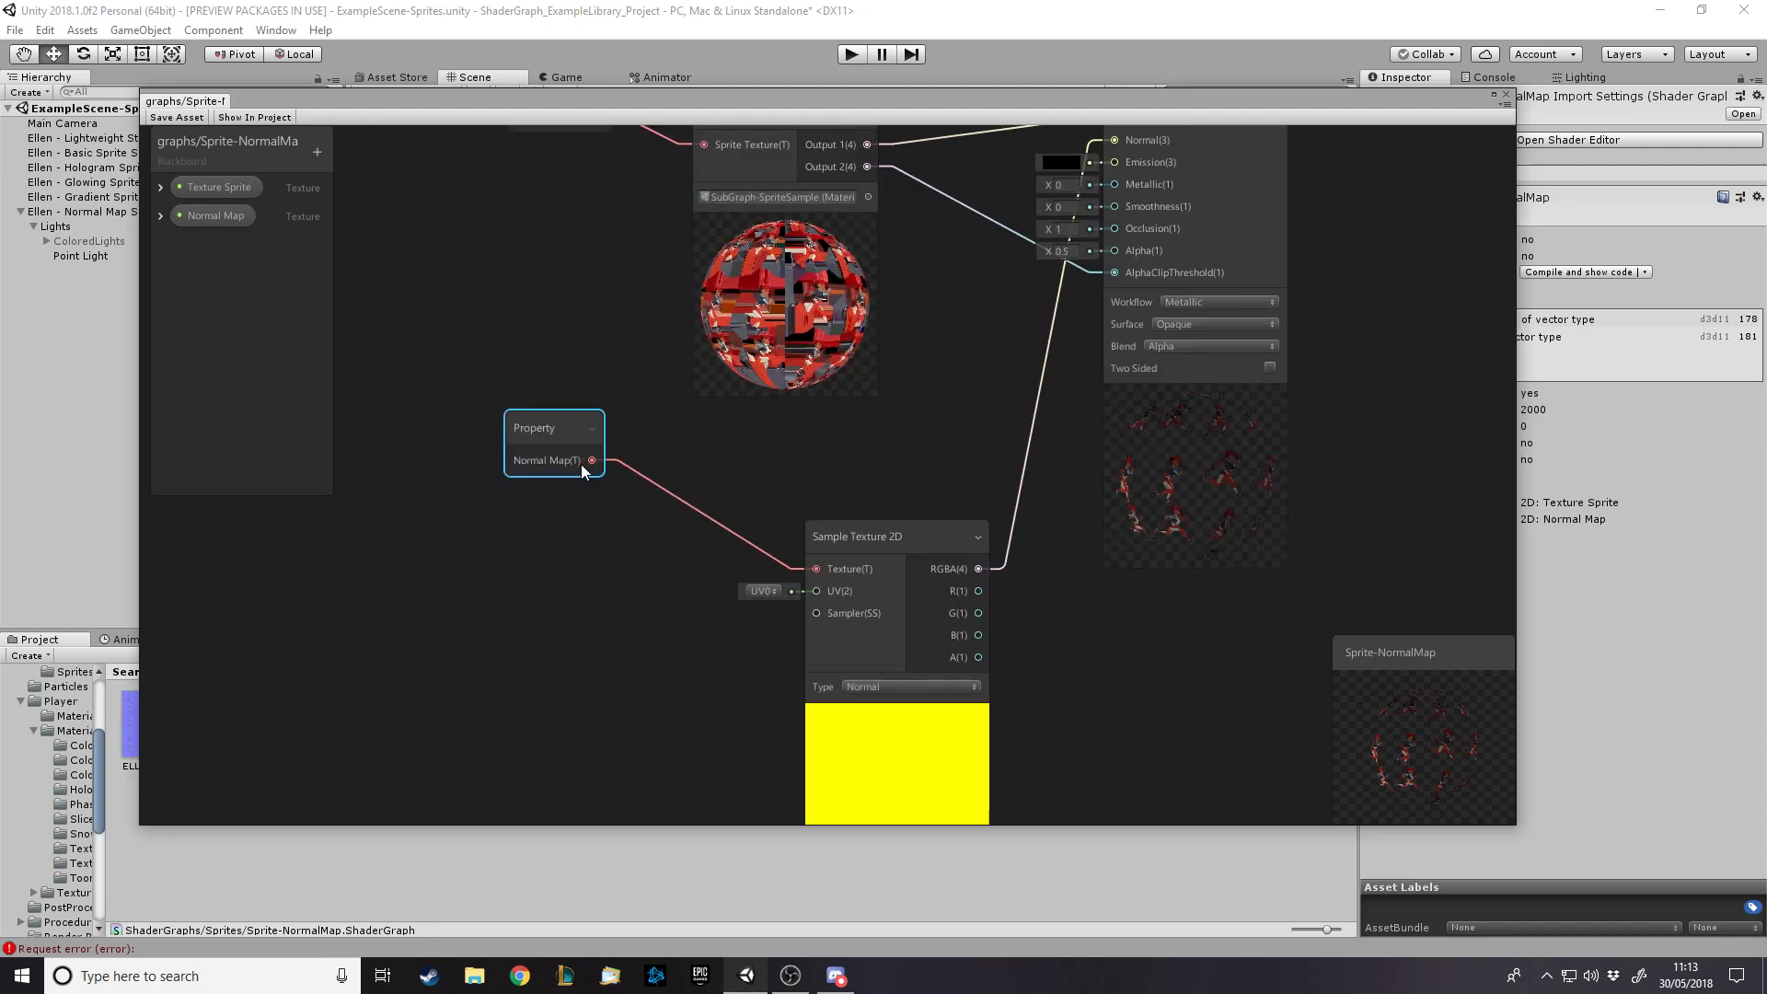
scroll(1027, 534, down, 2)
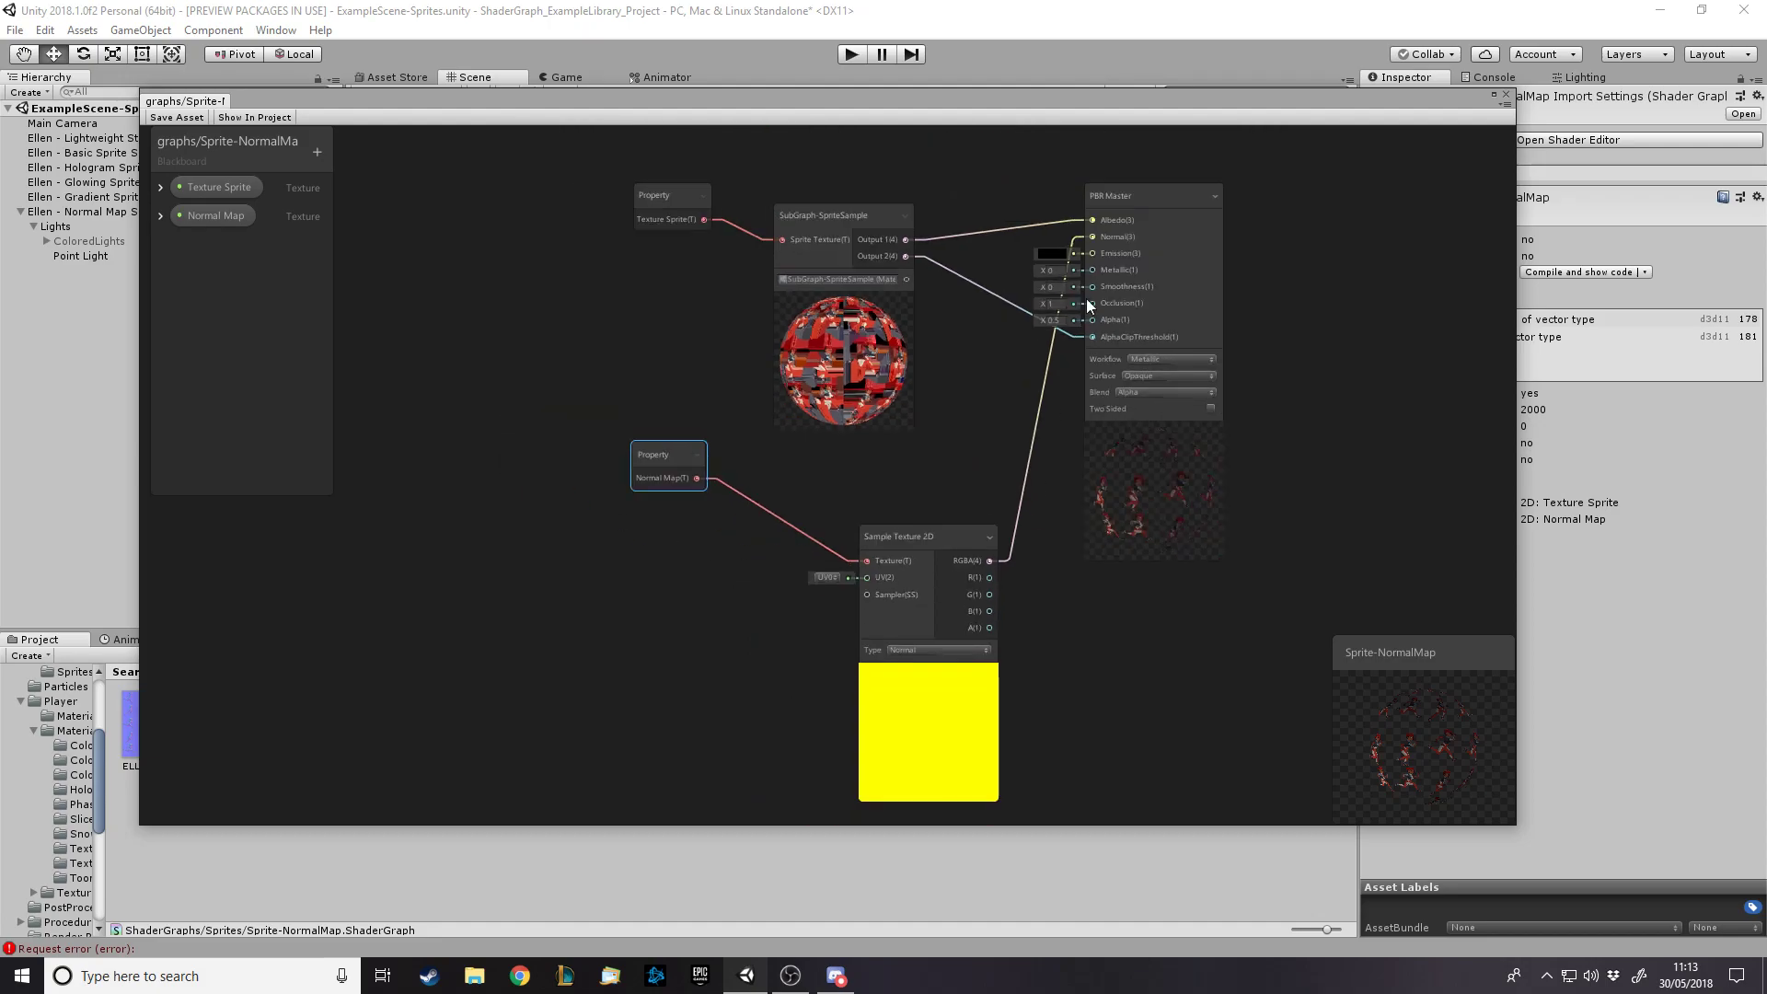
scroll(1110, 268, up, 1)
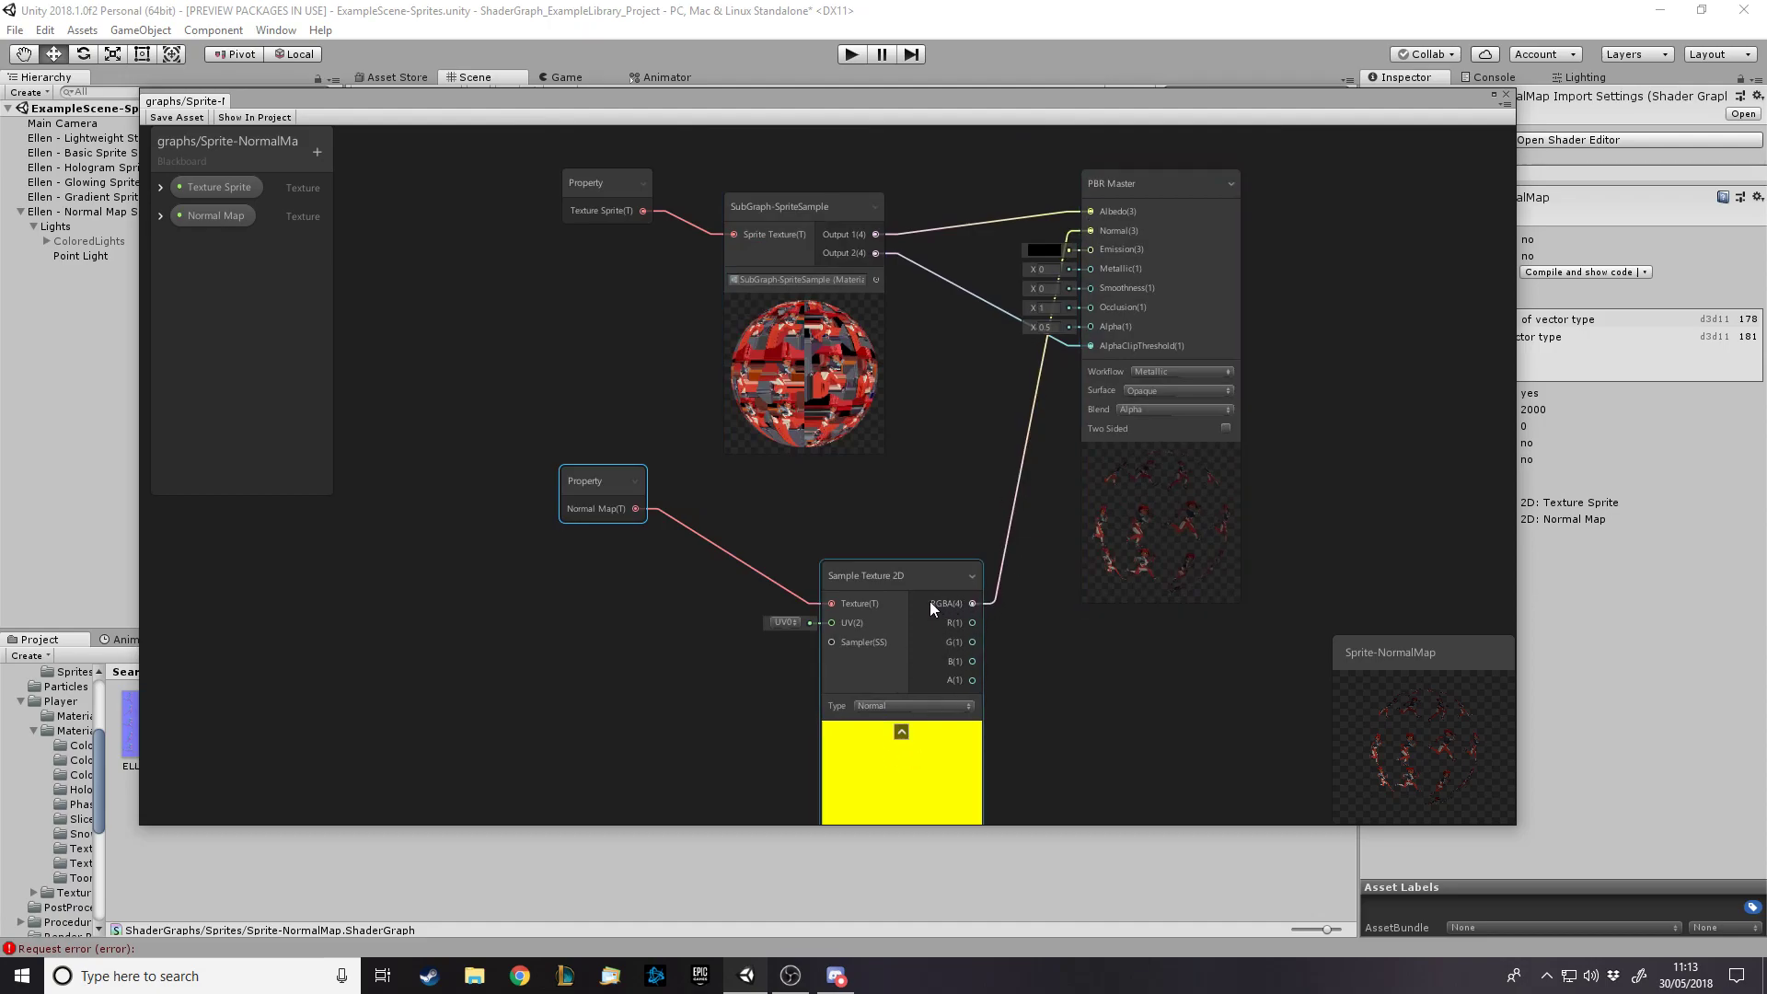
click(1095, 580)
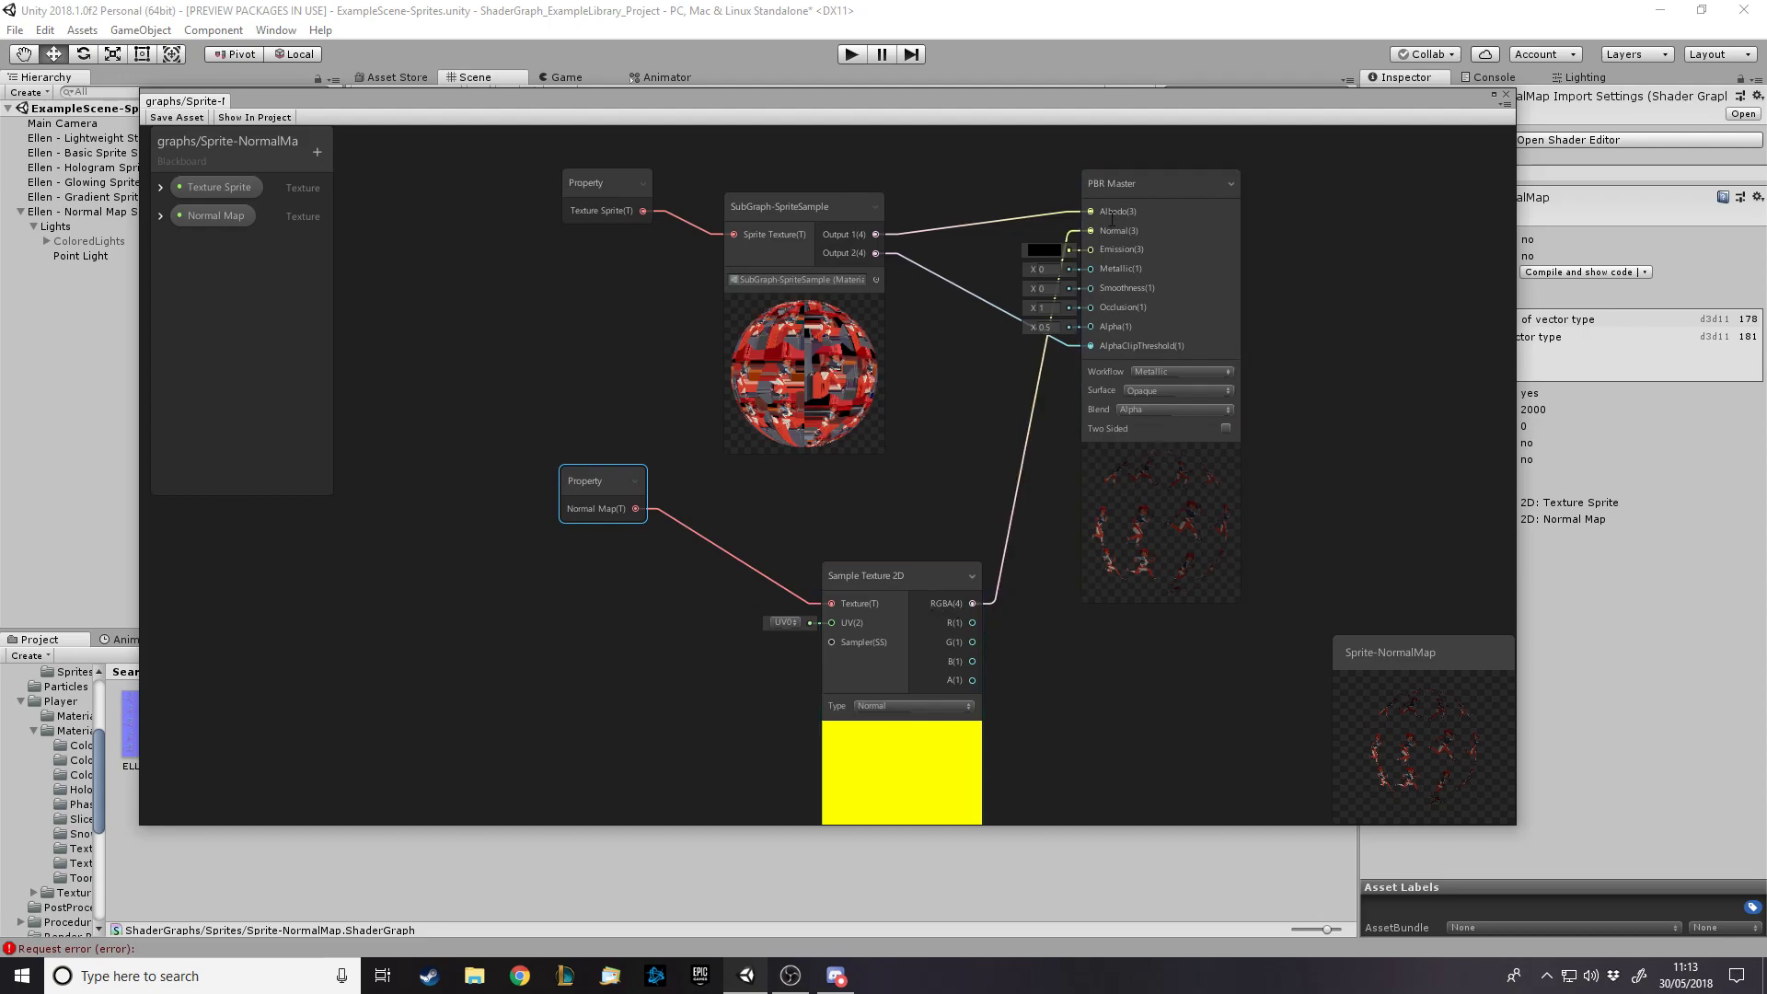
Examine how the SubGraph-SpriteSample and Sample Texture 2D nodes connect to the PBR Master in the Sprite-NormalMap graph
click(931, 585)
scroll(1145, 557, up, 2)
scroll(1165, 559, down, 3)
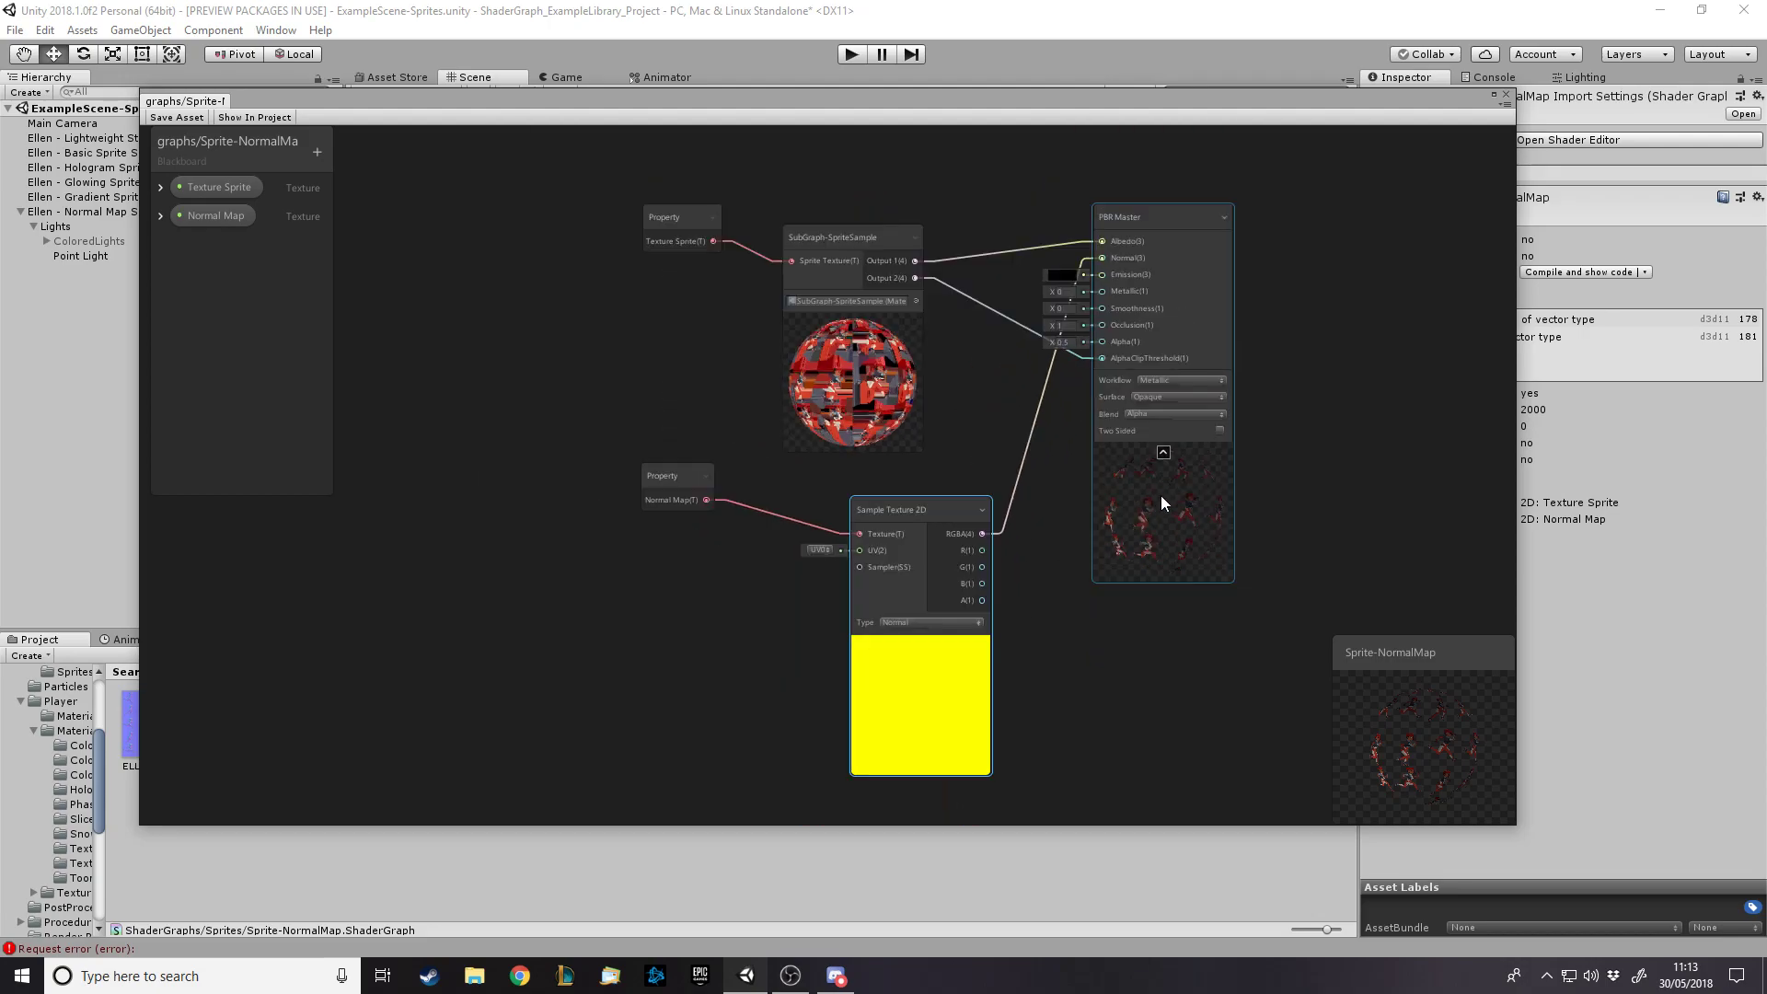
scroll(1157, 494, up, 1)
drag(1014, 299, 1069, 335)
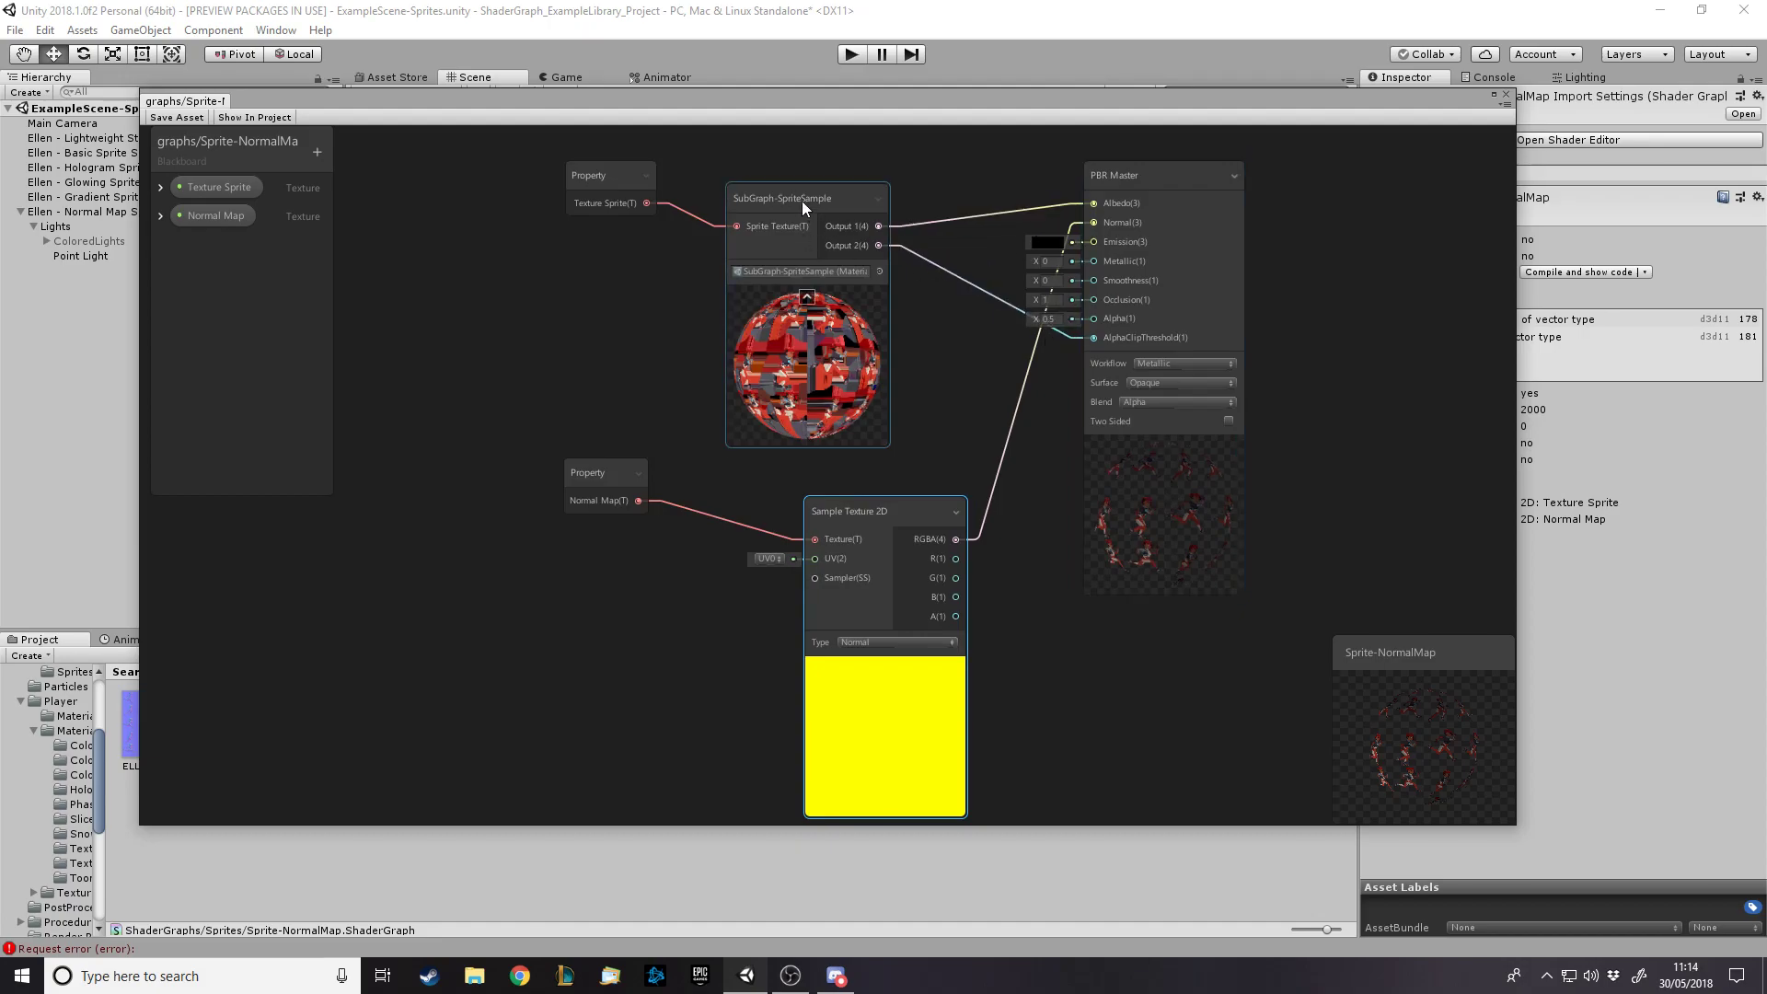
click(1070, 339)
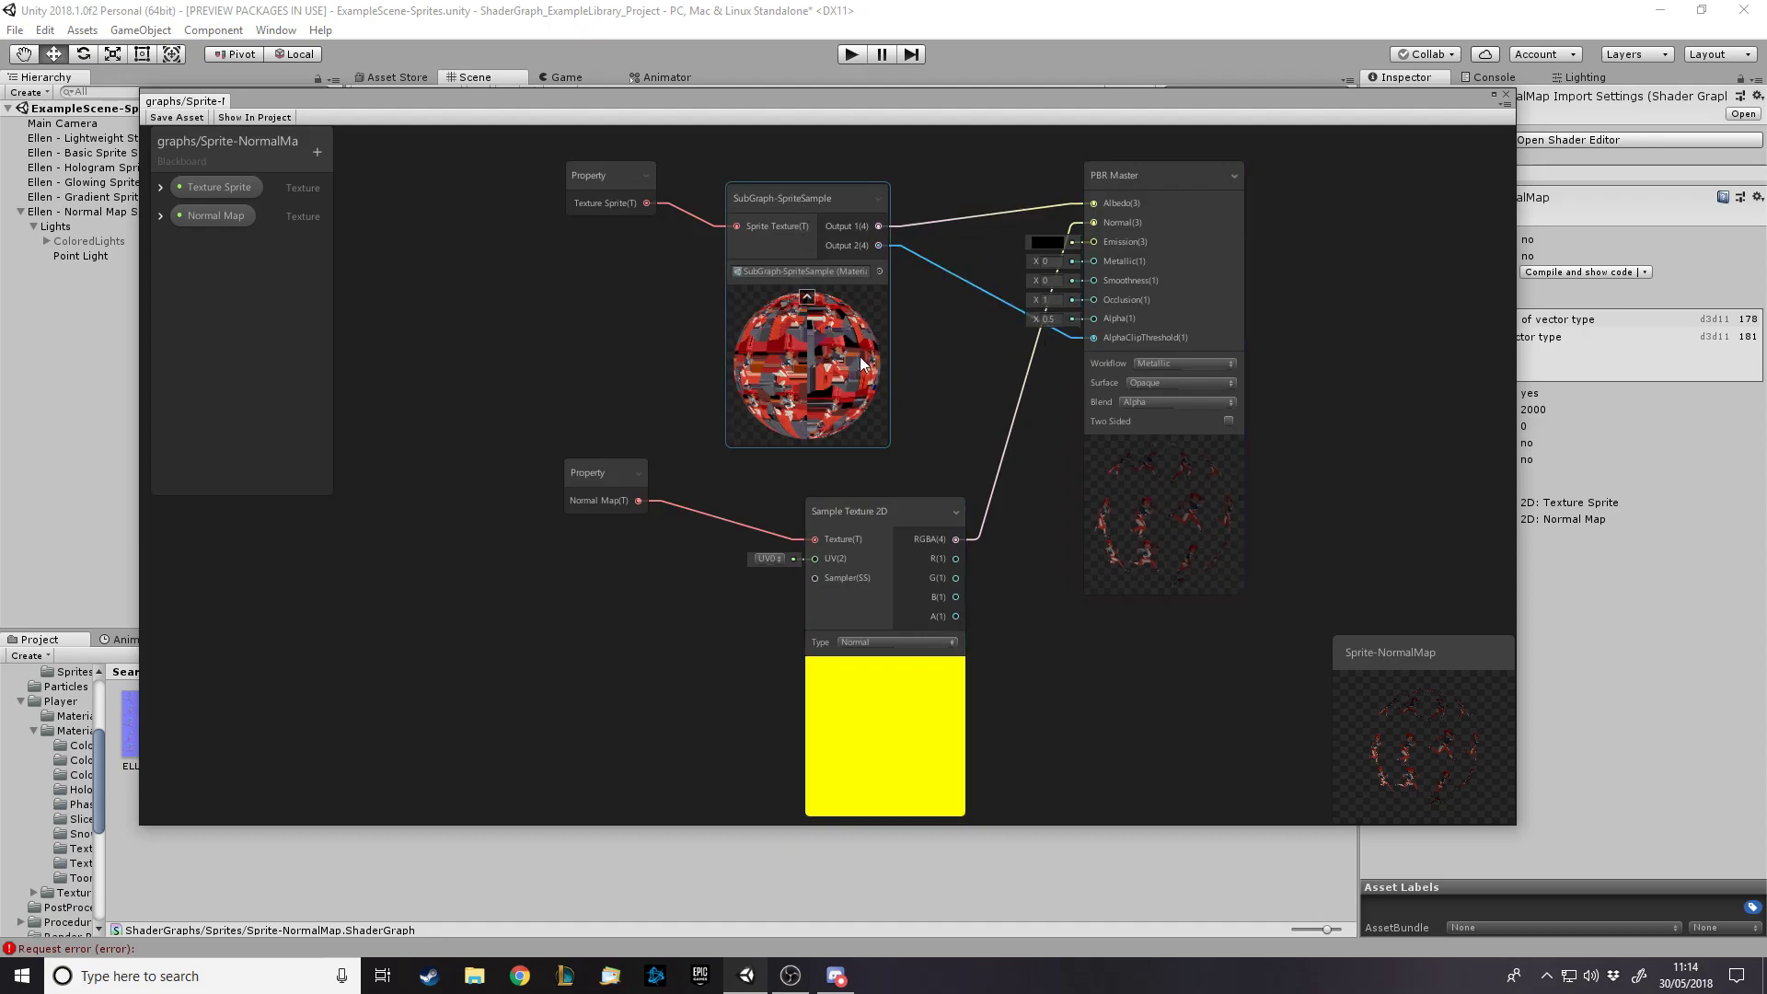
click(1166, 524)
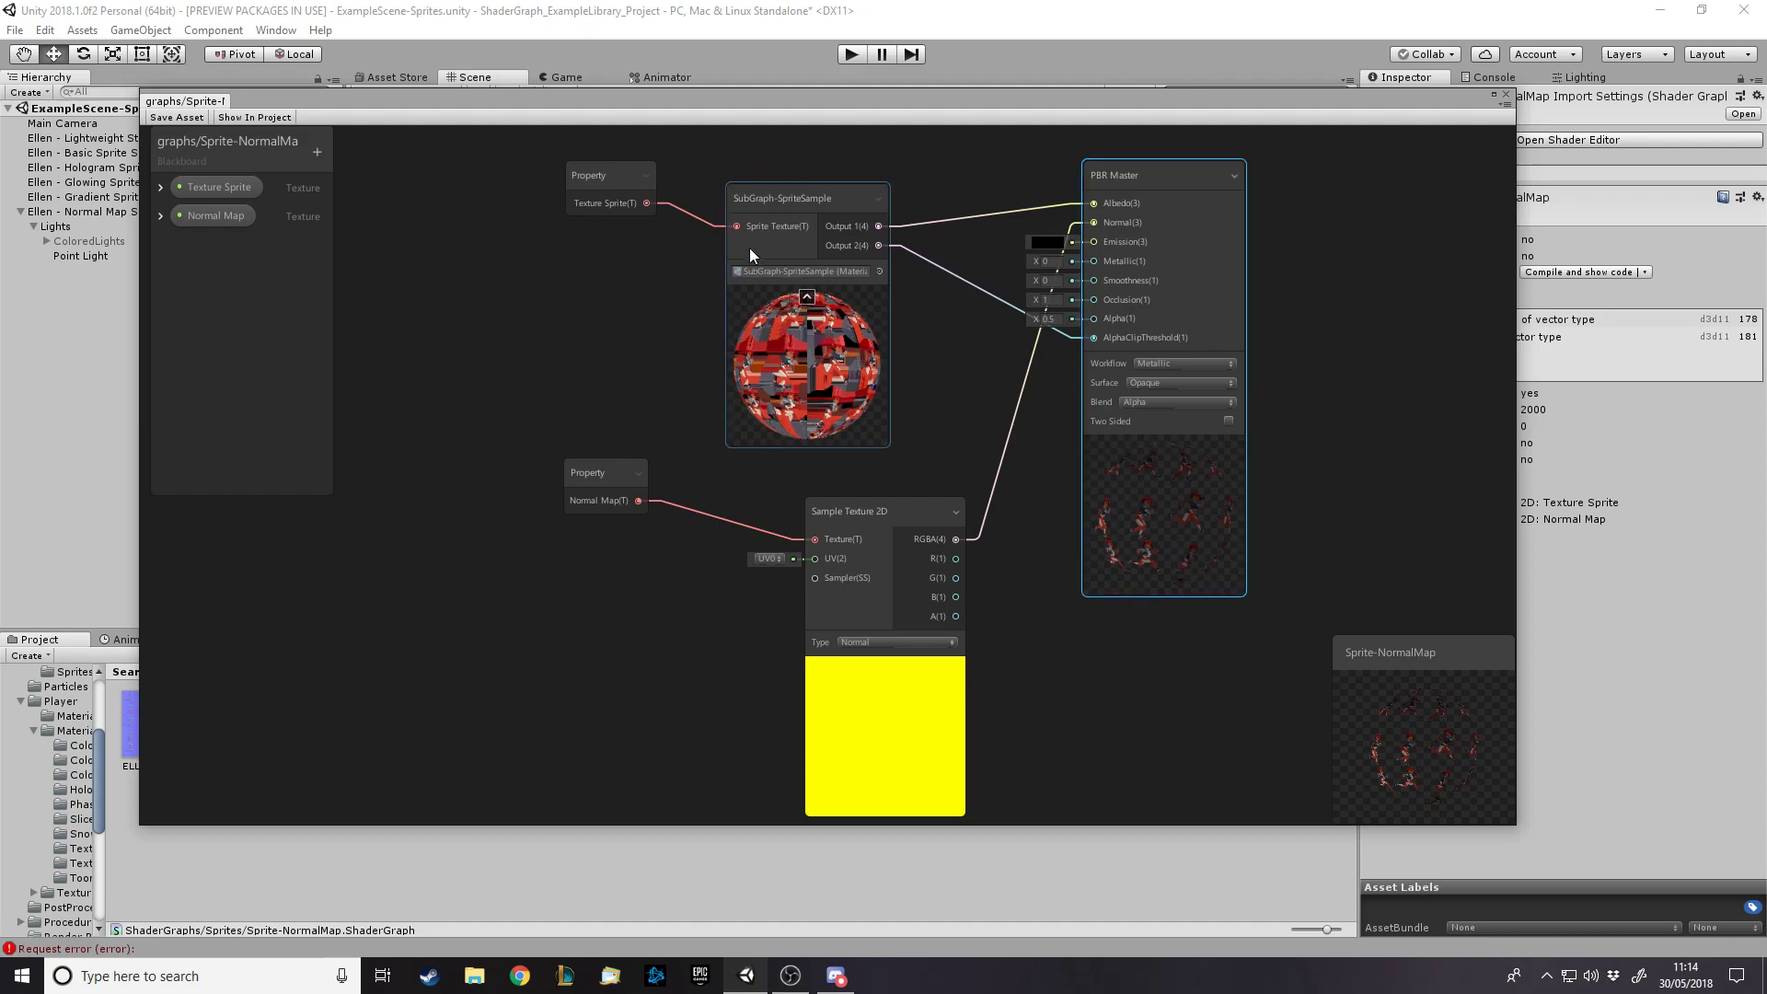
click(754, 201)
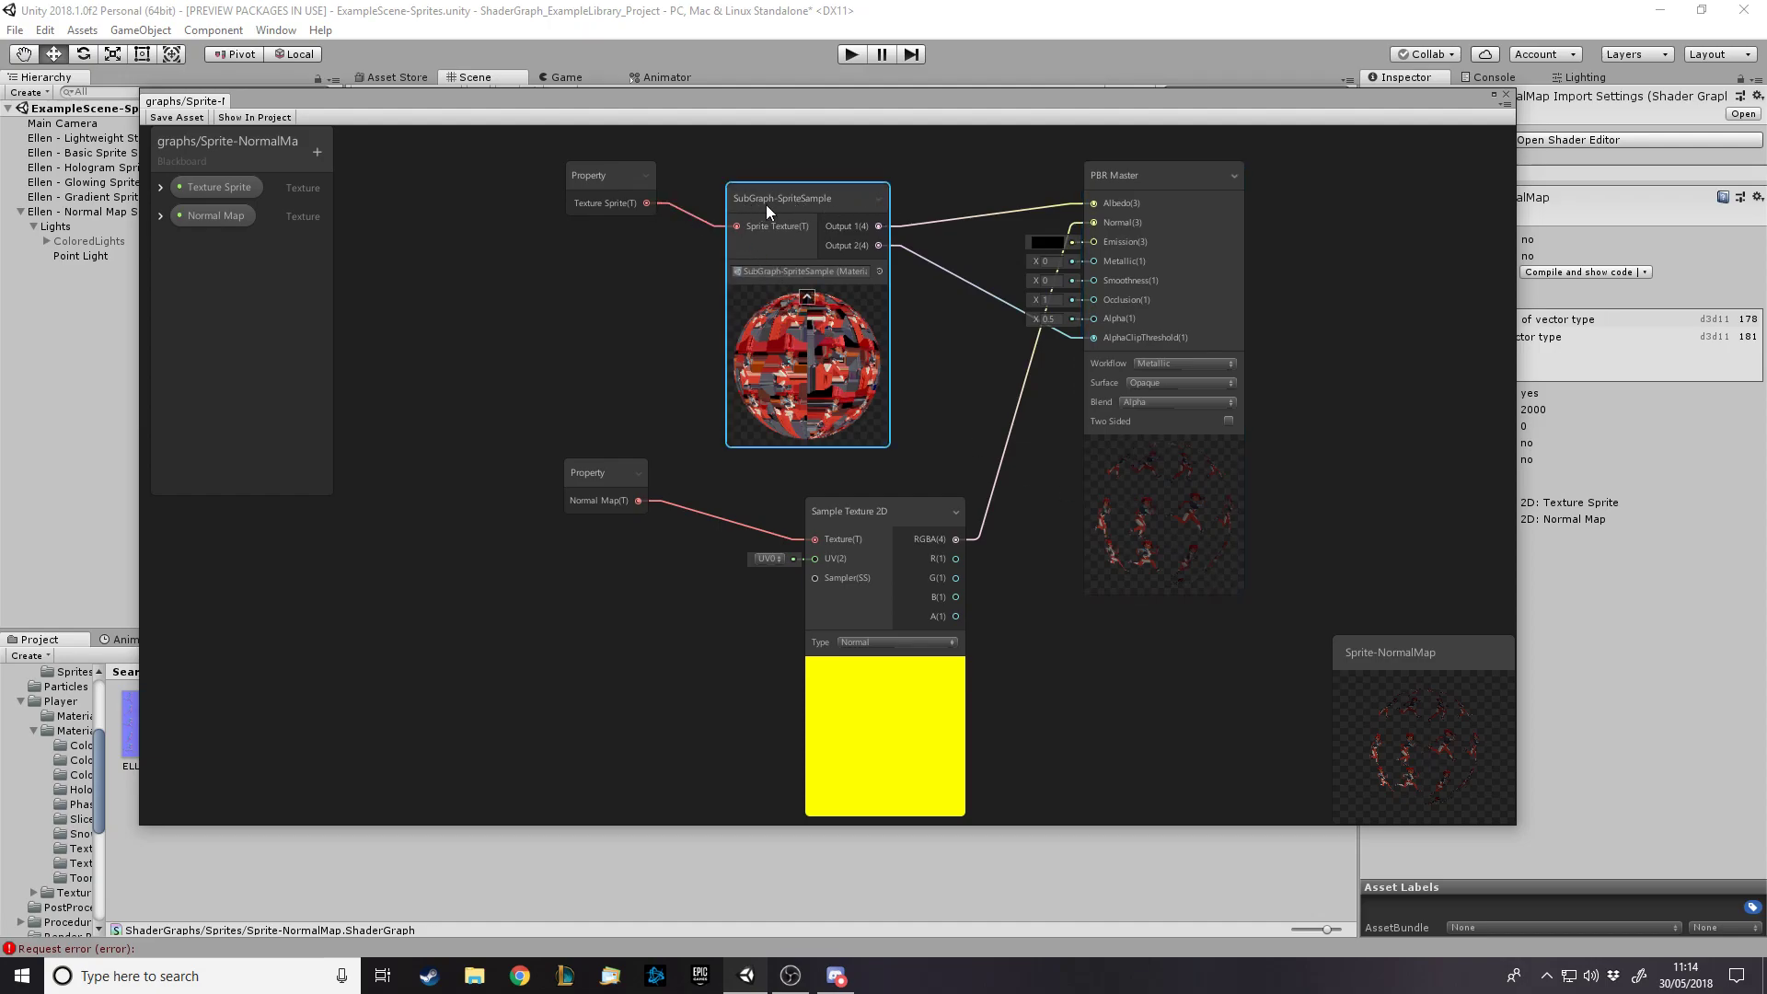
click(631, 251)
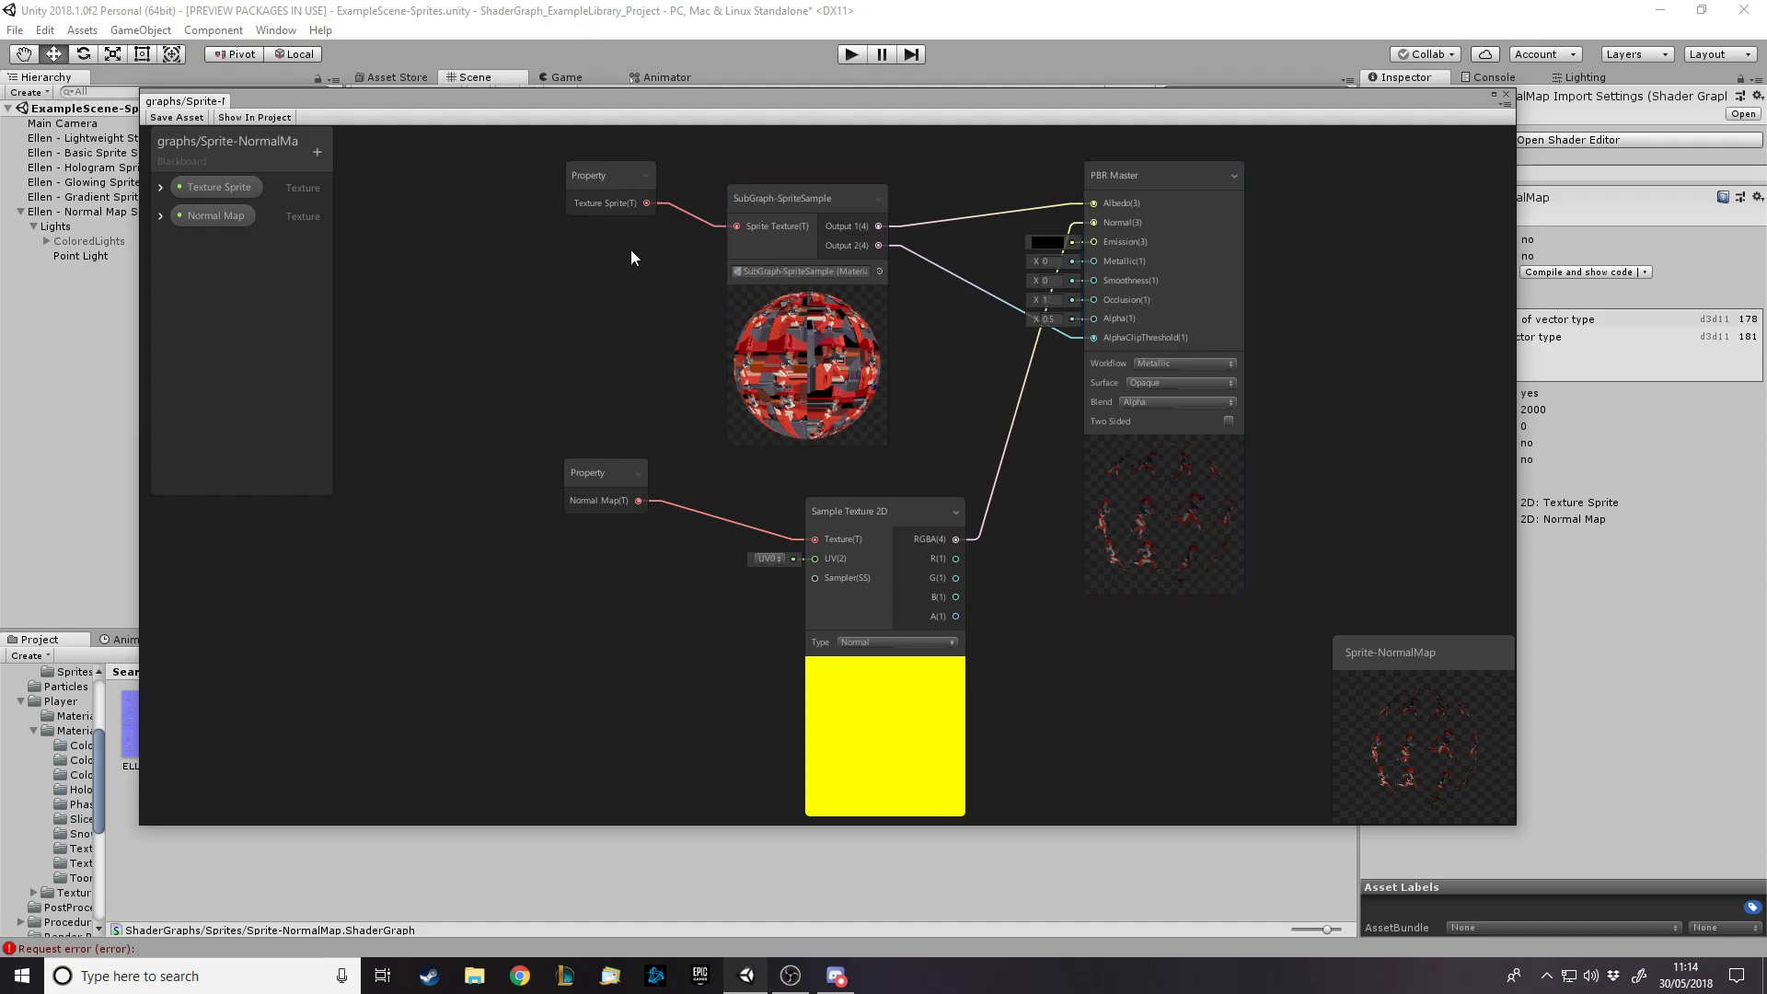
Open SubGraph-SpriteSample and examine how Sample Texture 2D feeds its outputs directly and through Replace Color and Invert Colors
double_click(764, 198)
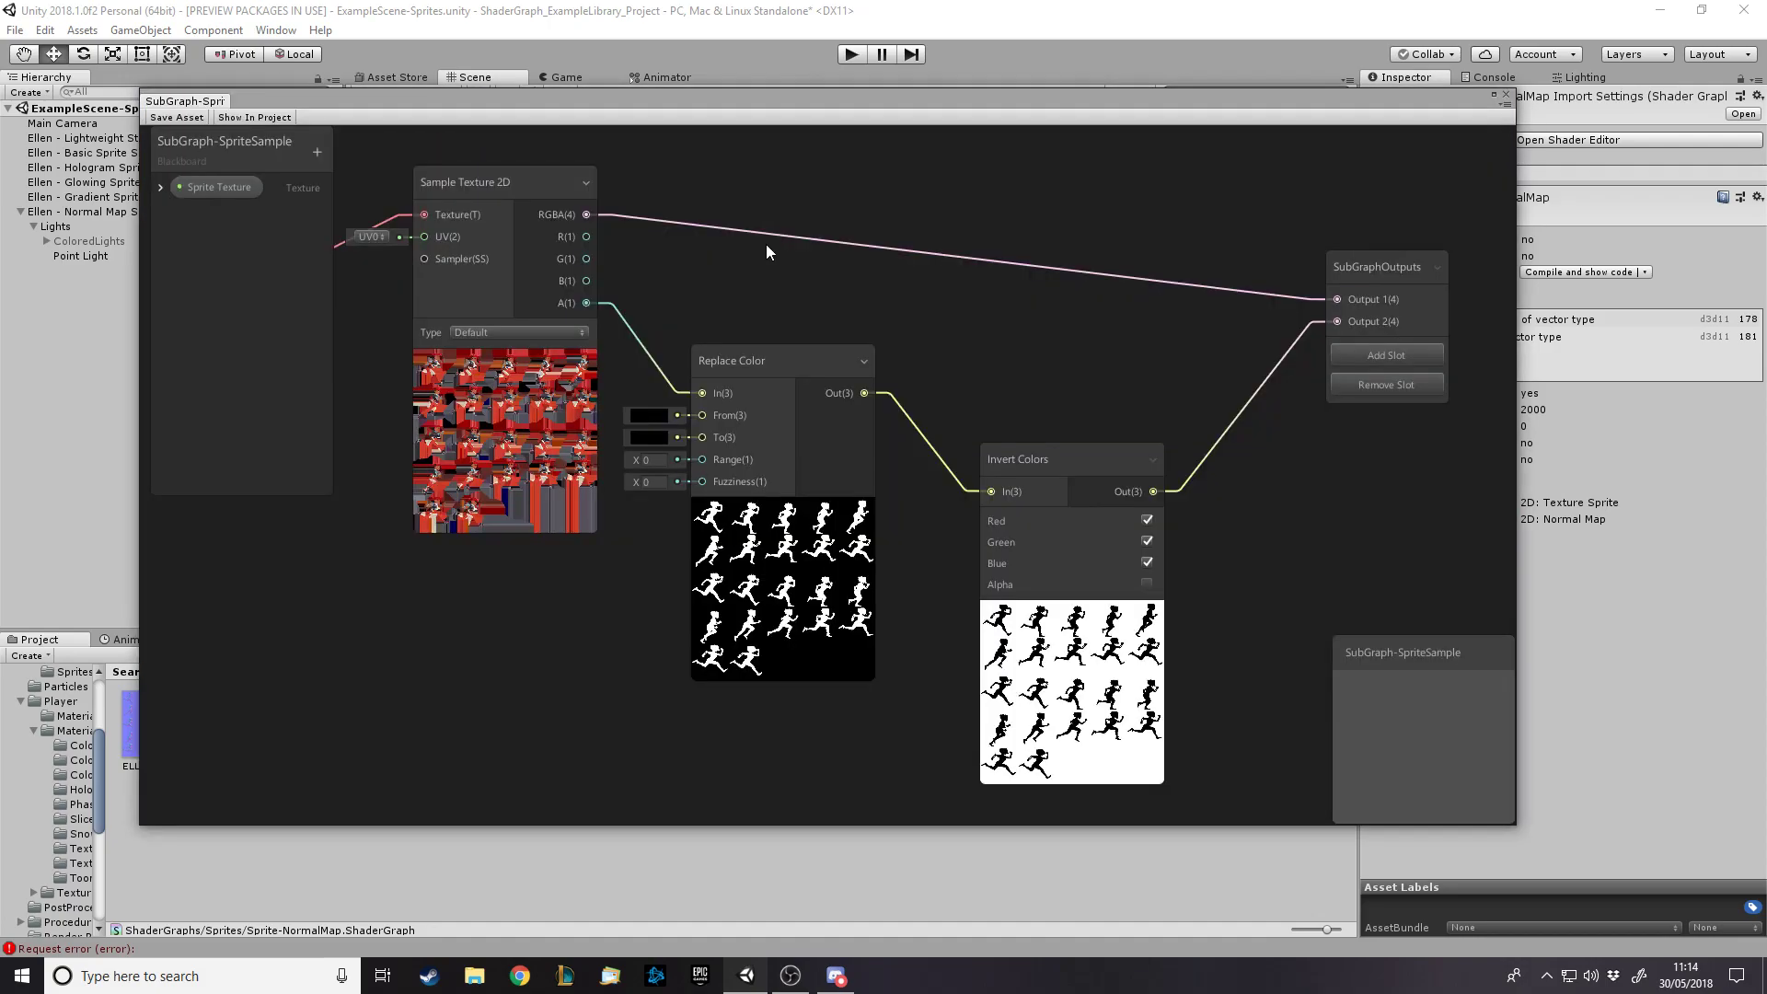
scroll(868, 460, down, 4)
scroll(824, 331, up, 2)
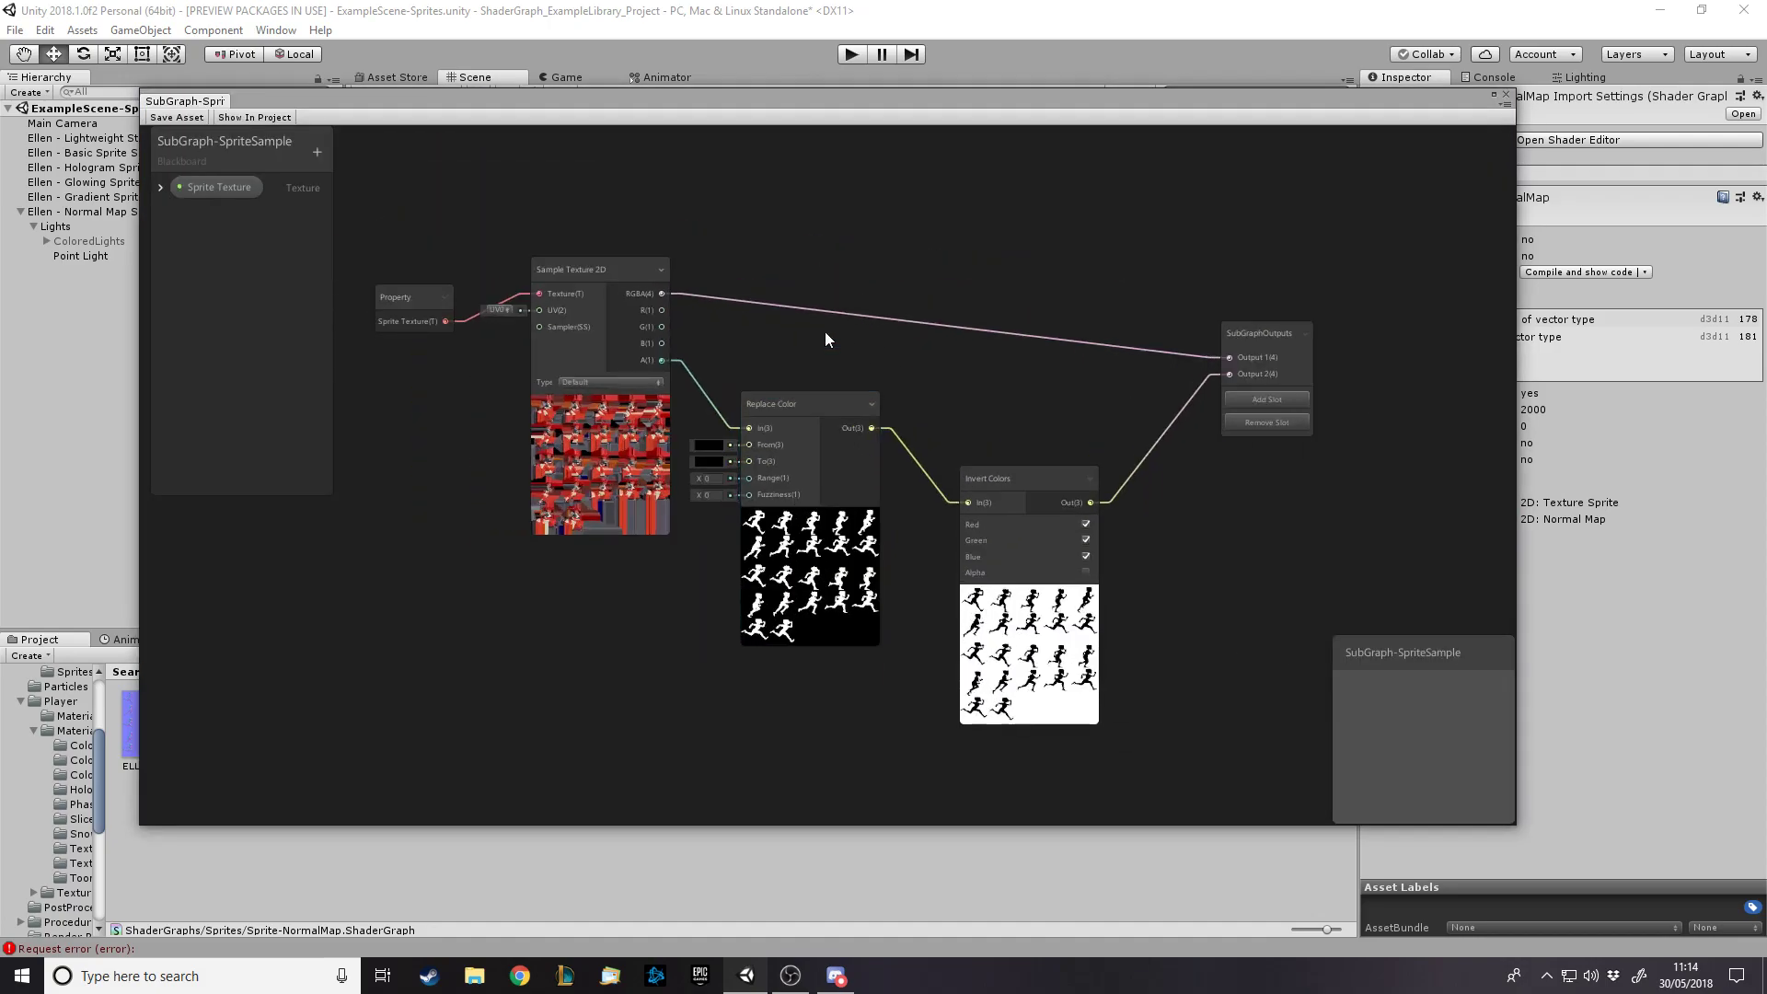
drag(429, 269, 1238, 467)
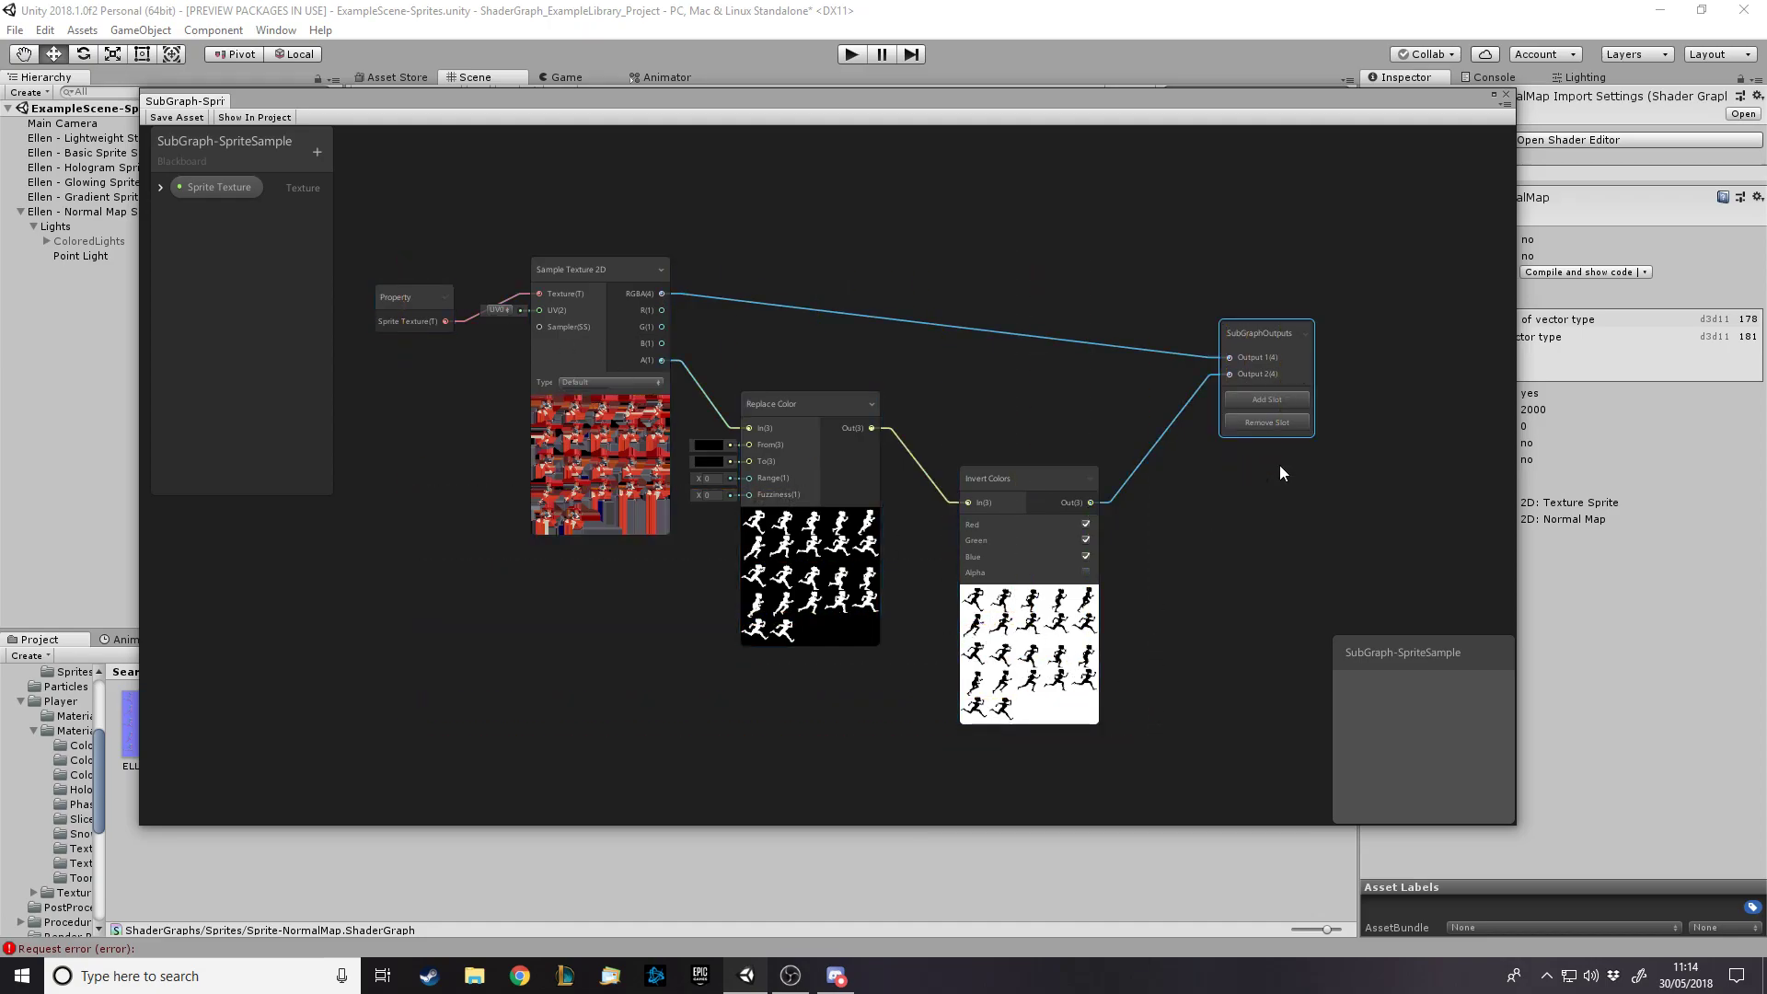
click(647, 295)
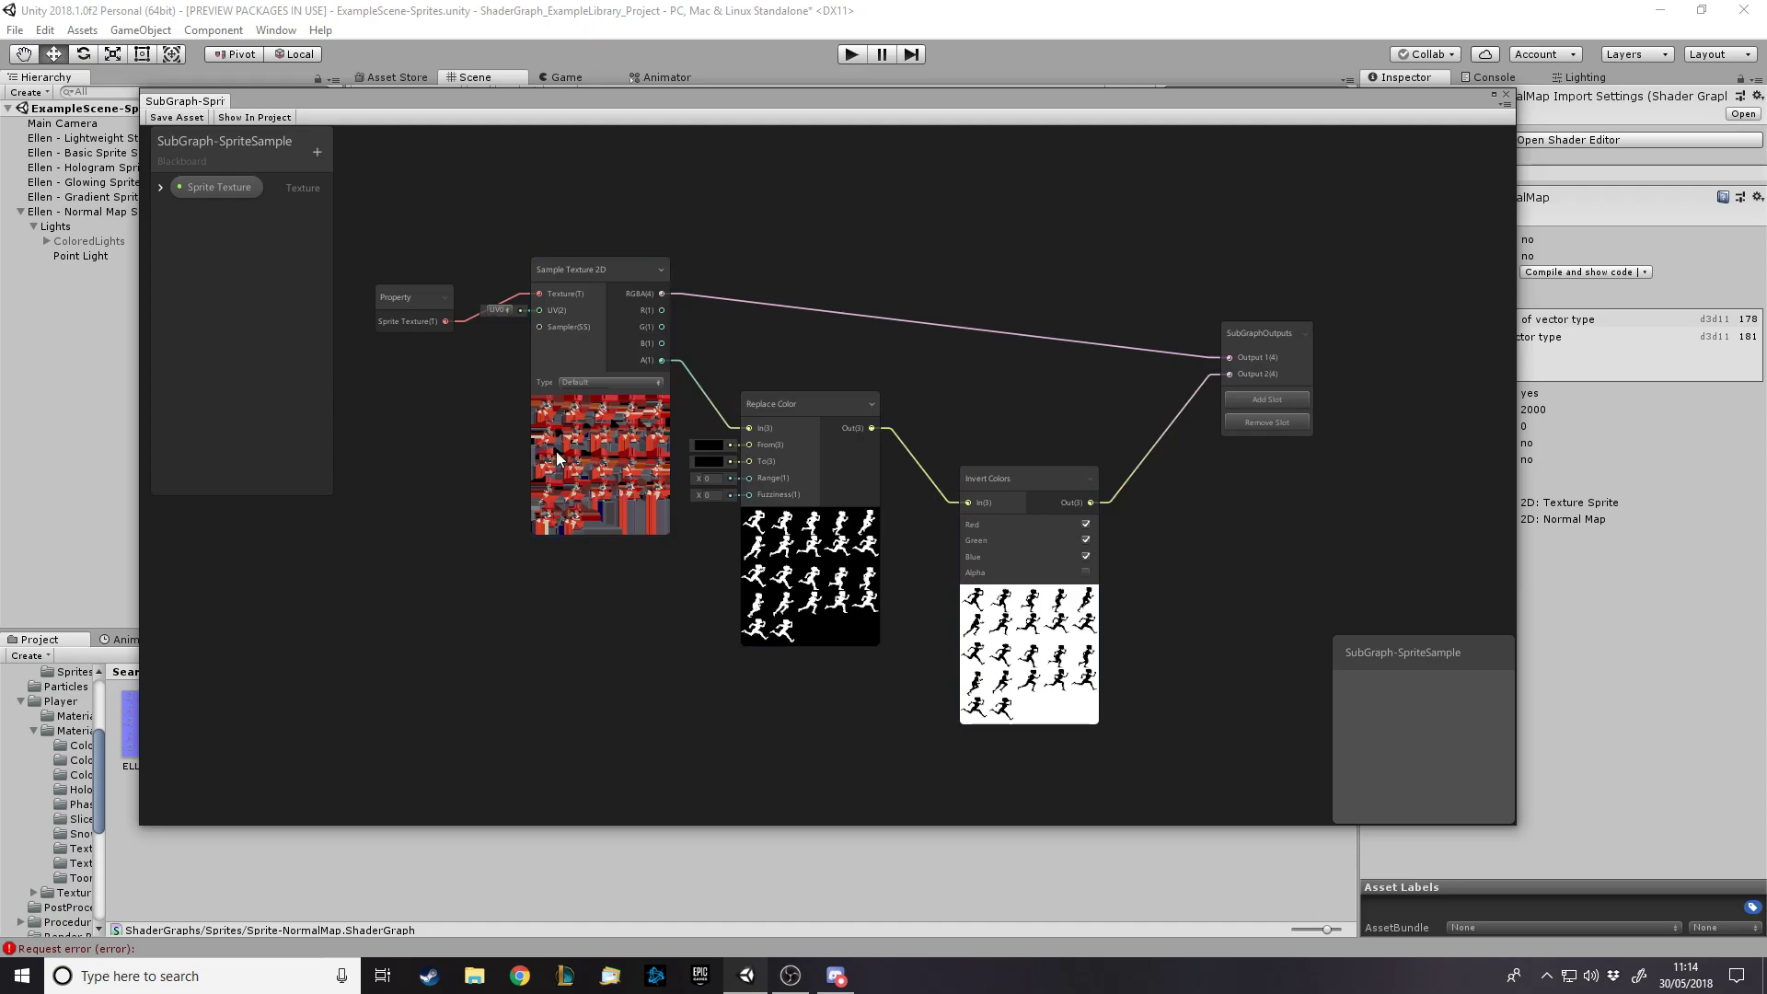
scroll(565, 494, up, 2)
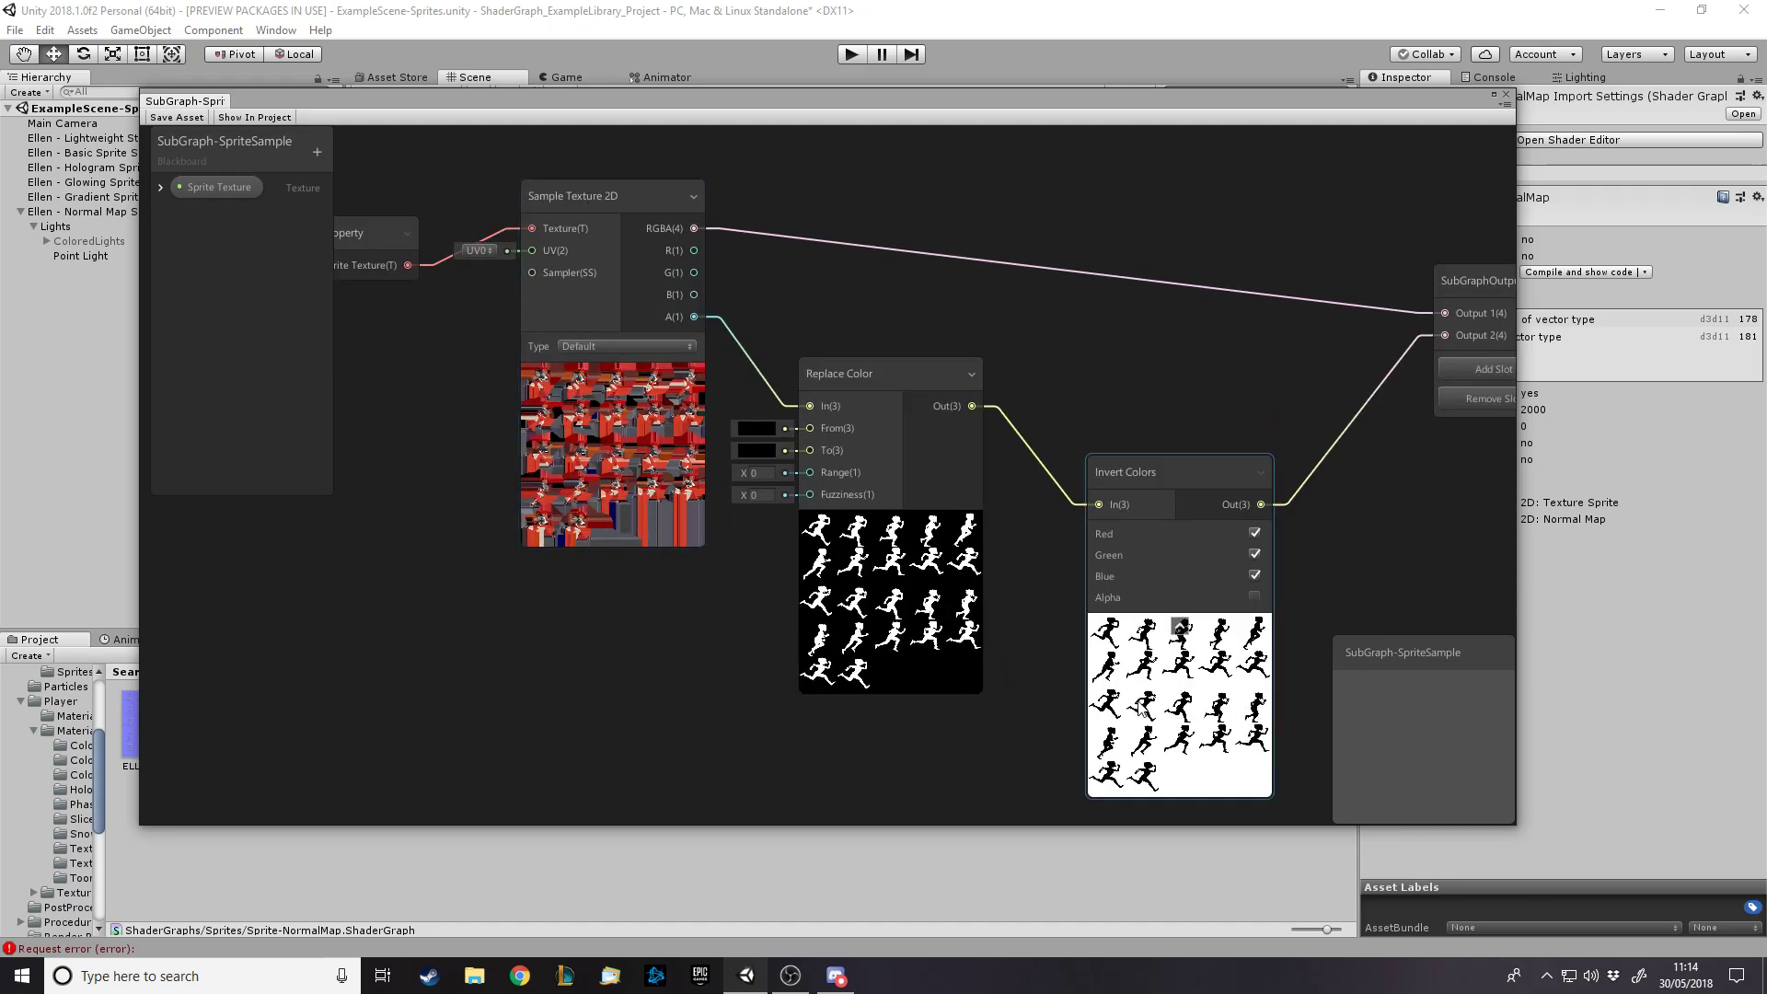
scroll(1018, 599, down, 2)
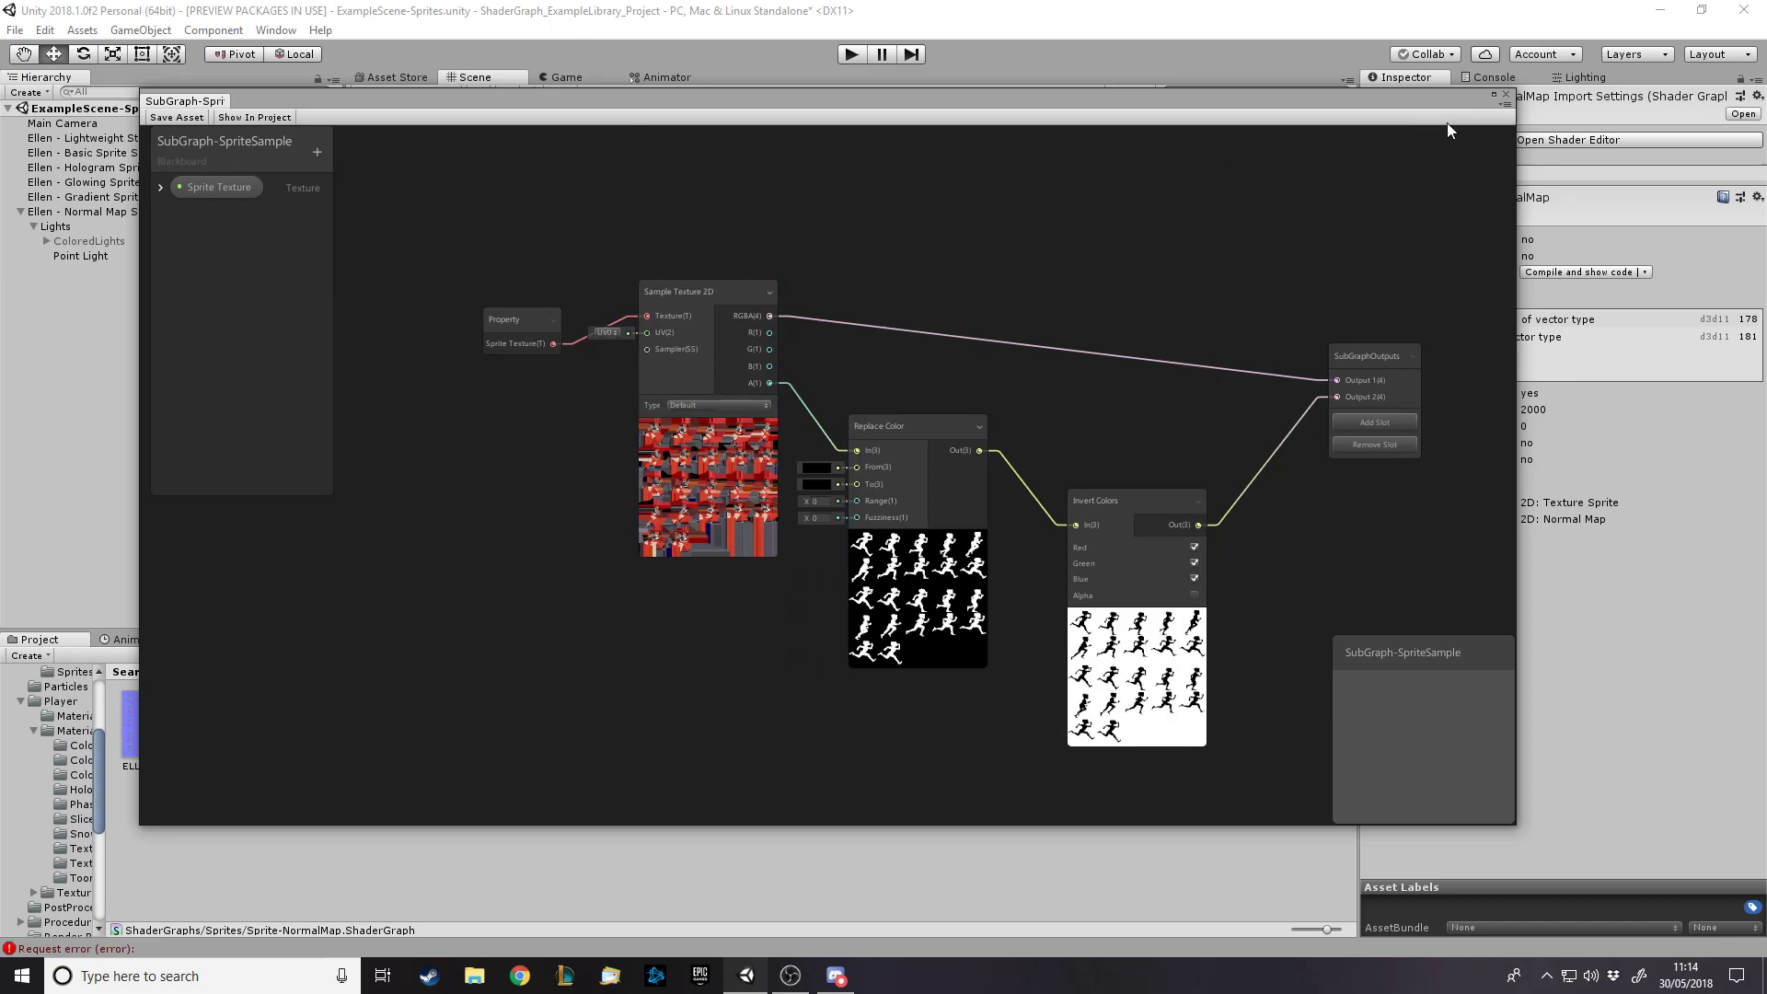
Close the SubGraph-SpriteSample and Sprite-NormalMap graphs to return to the scene
click(1505, 94)
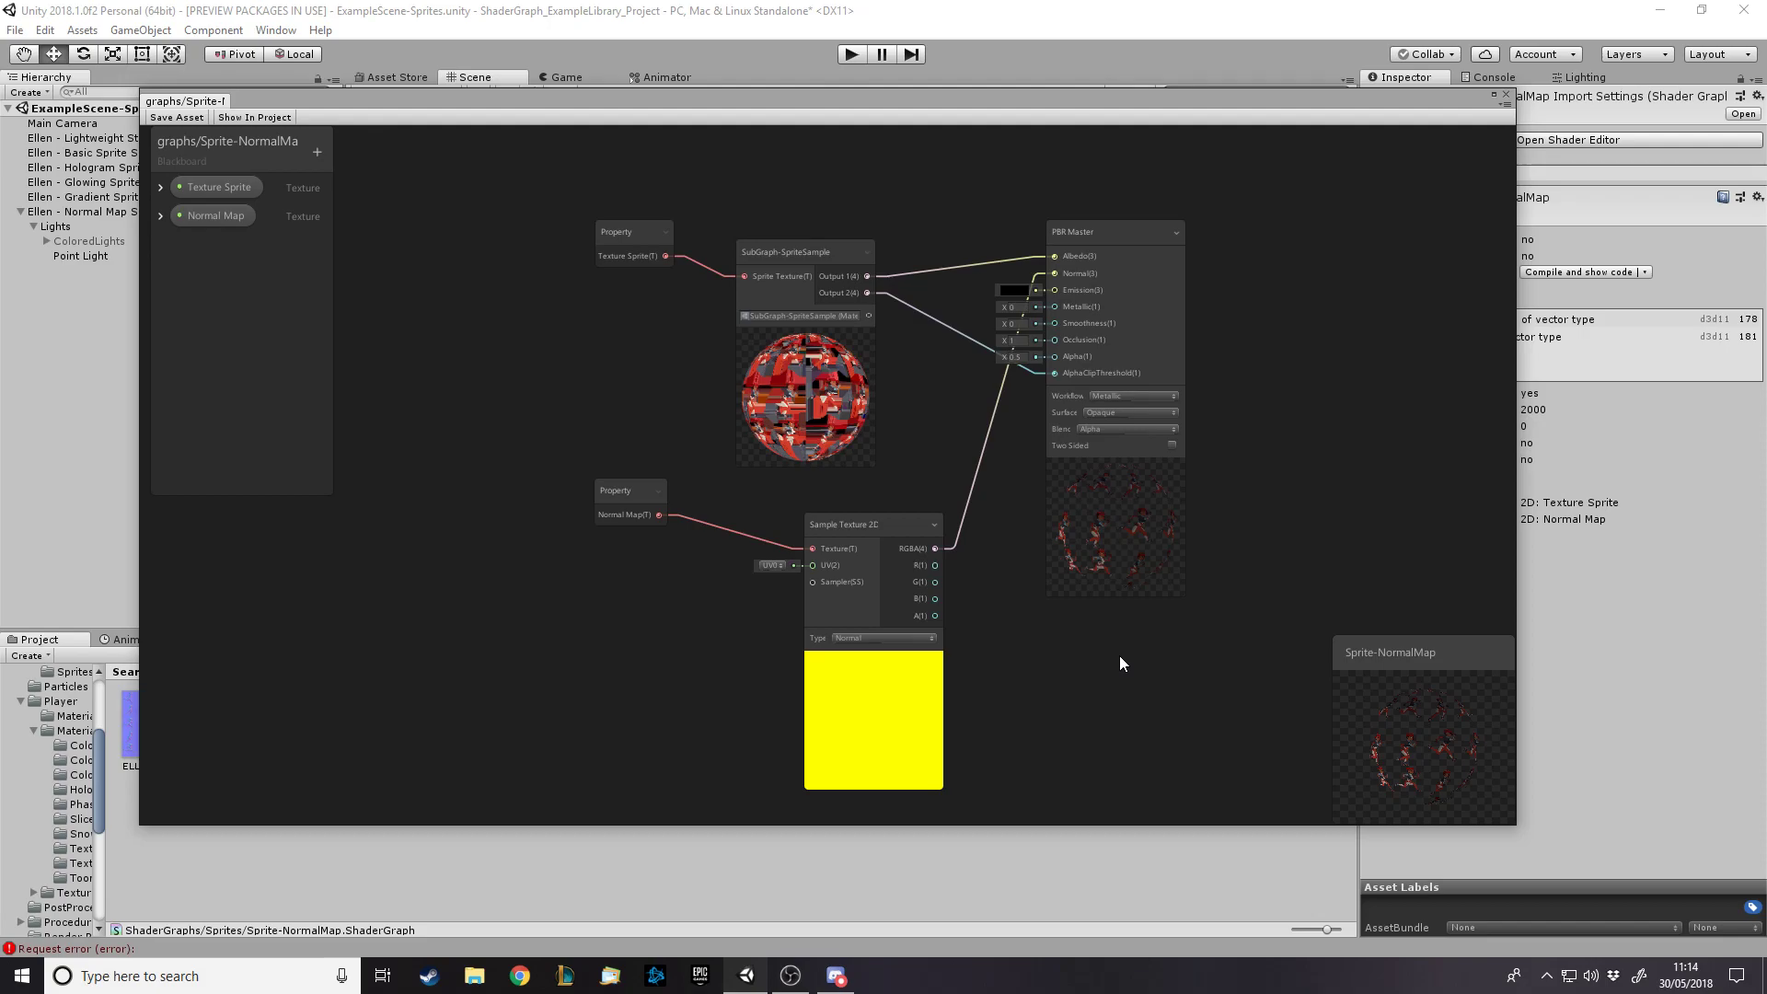
drag(1047, 100, 1049, 105)
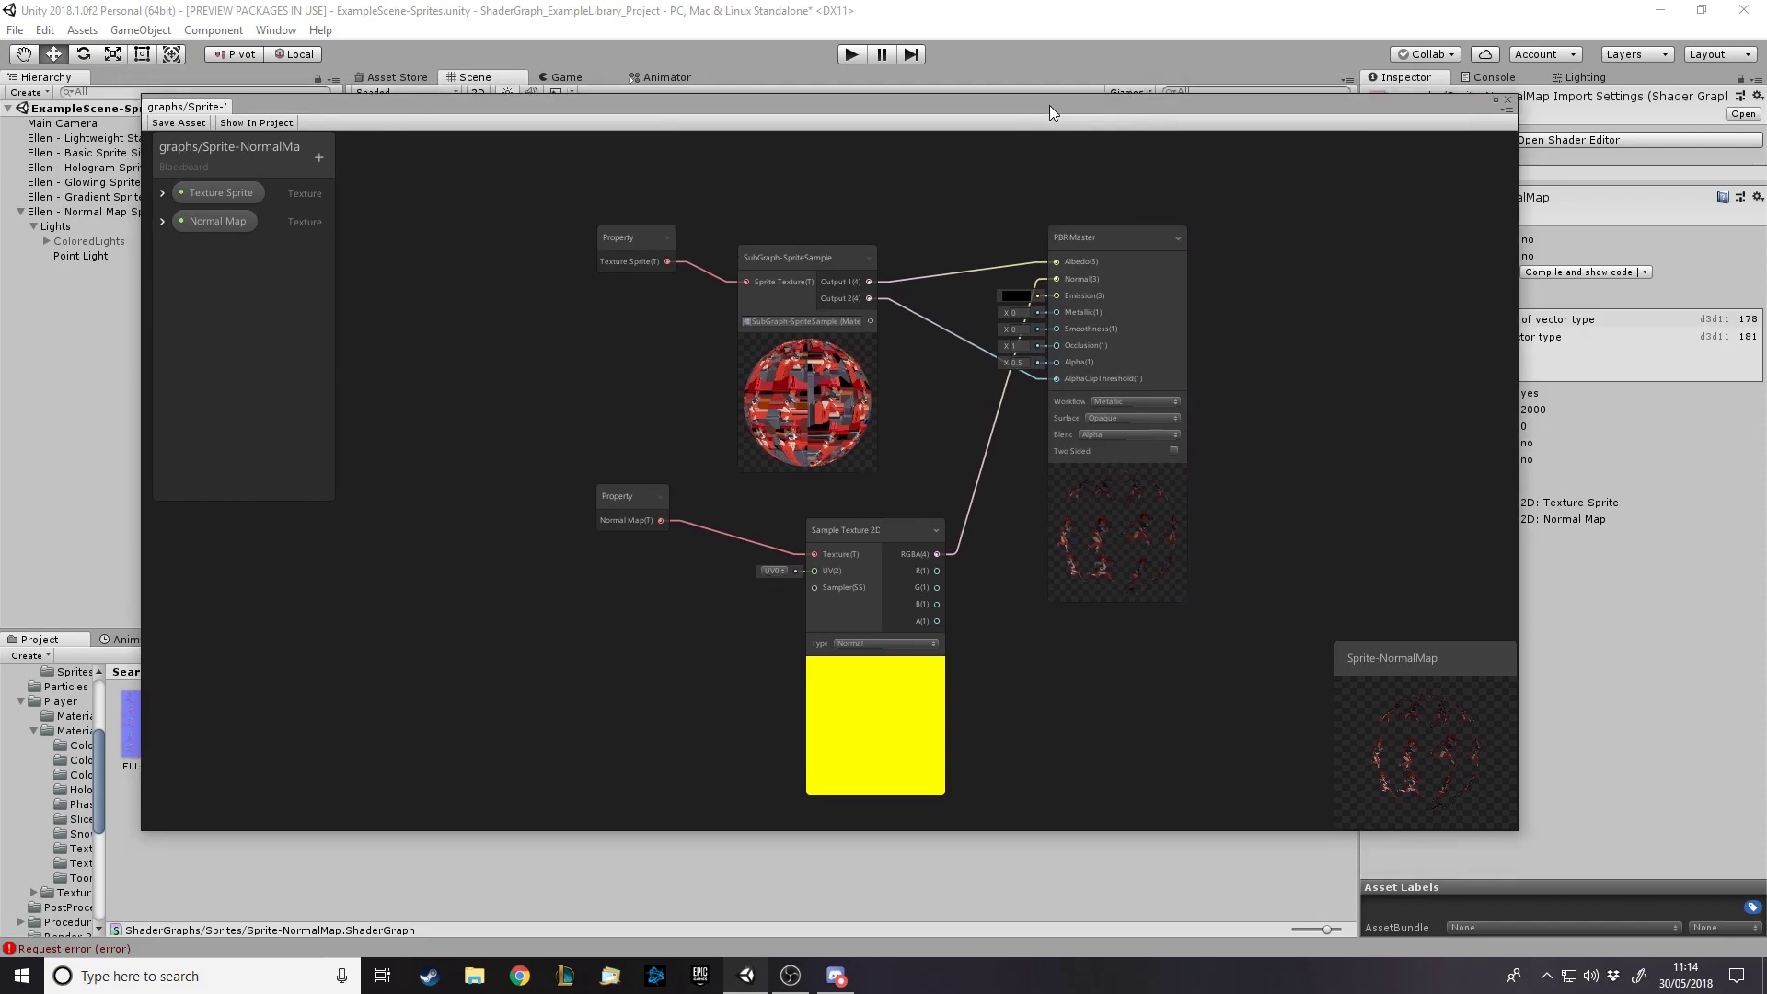
click(1509, 100)
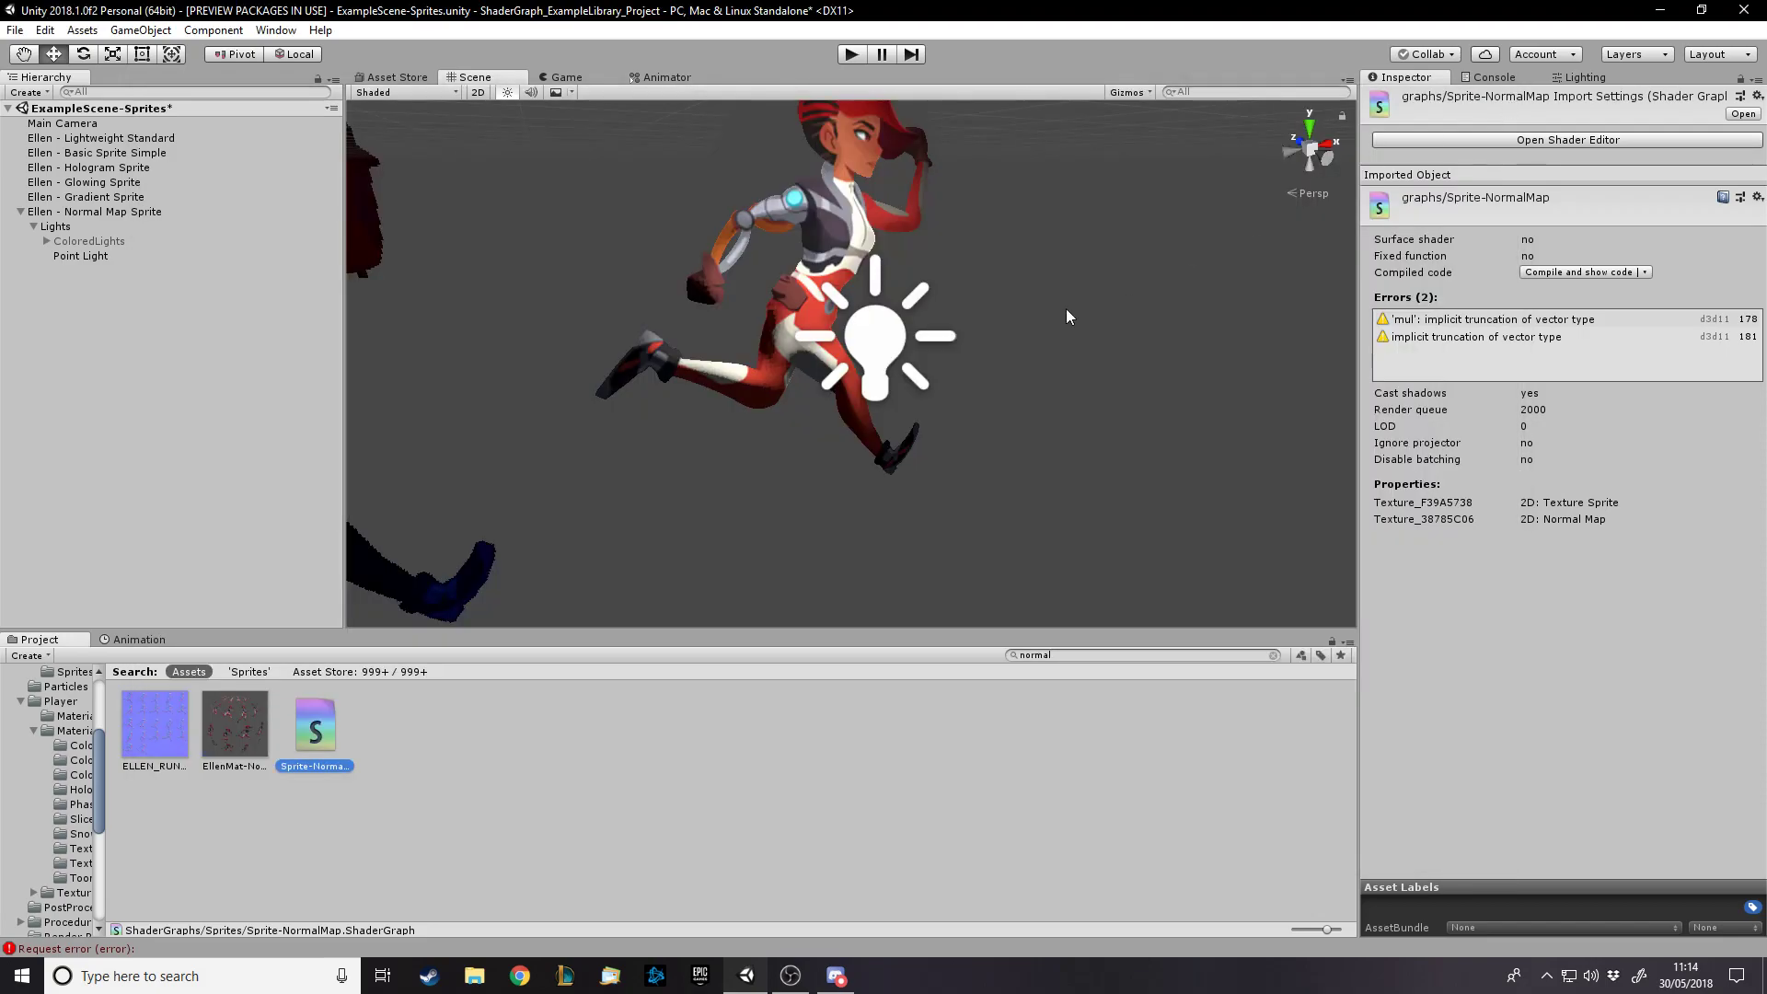
Set the Texture Sprite of the Ellen - Normal Map Sprite's material to None, and reassign the ELLEN_RUN_NoGun_01_5x5 texture
click(826, 157)
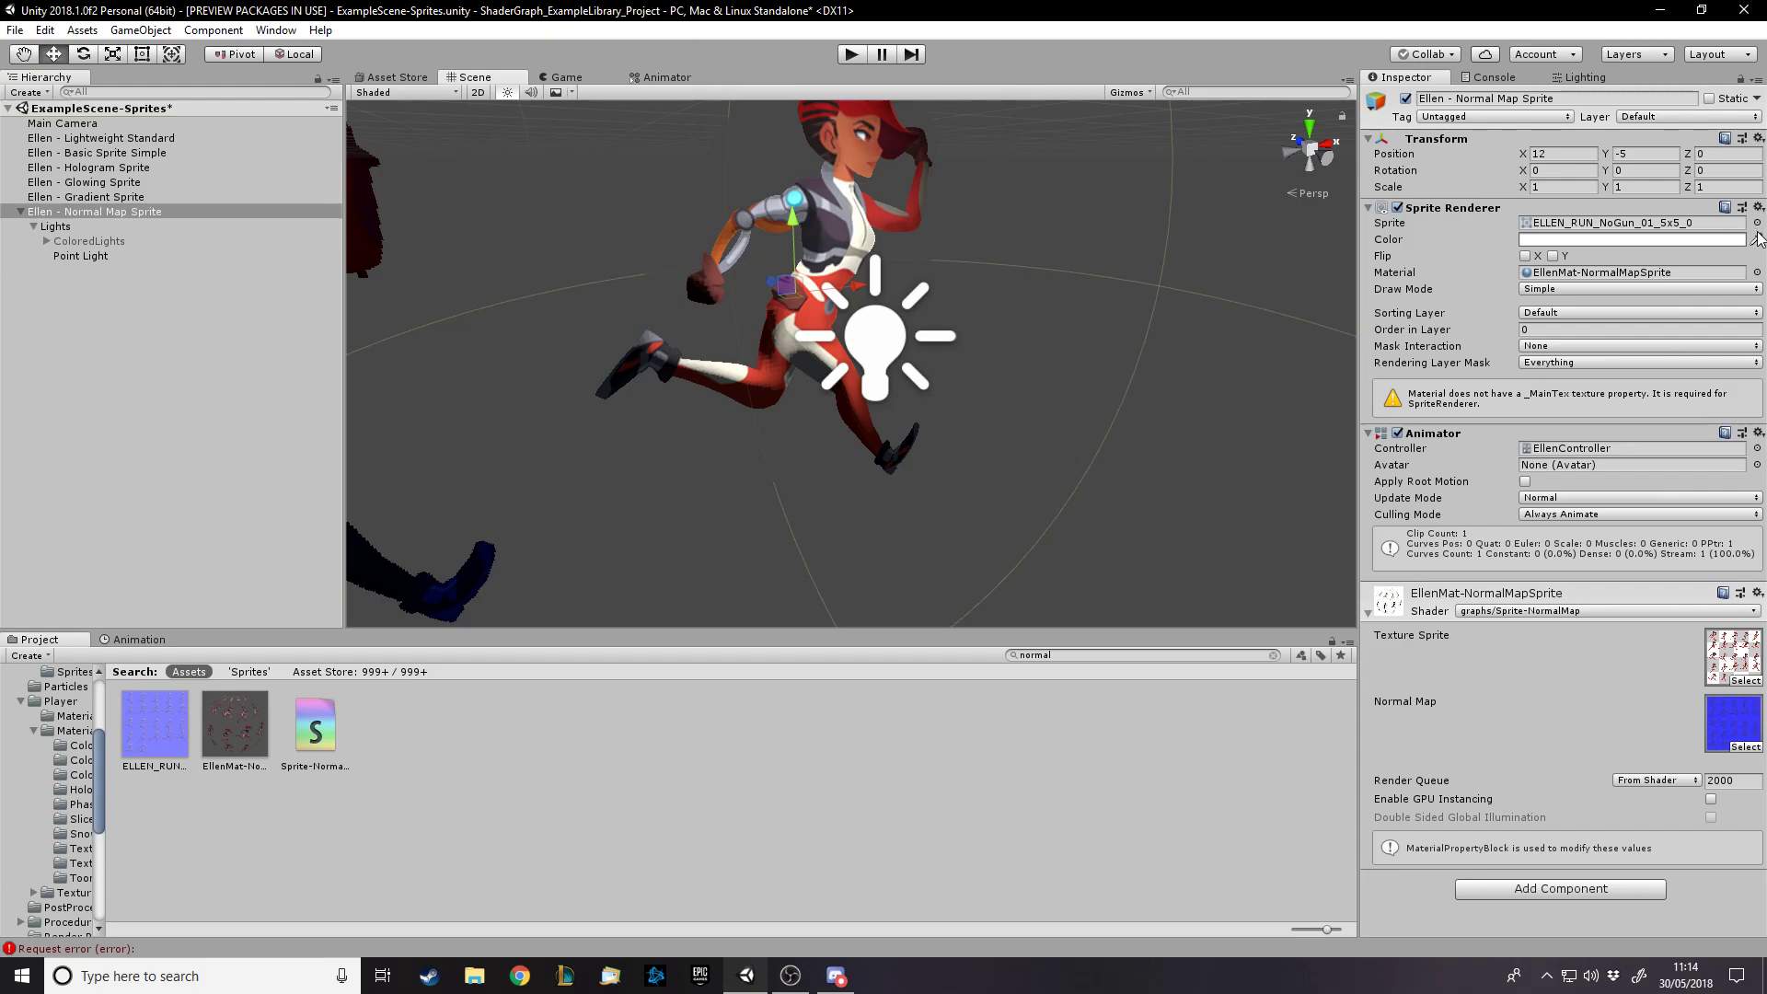
click(1739, 681)
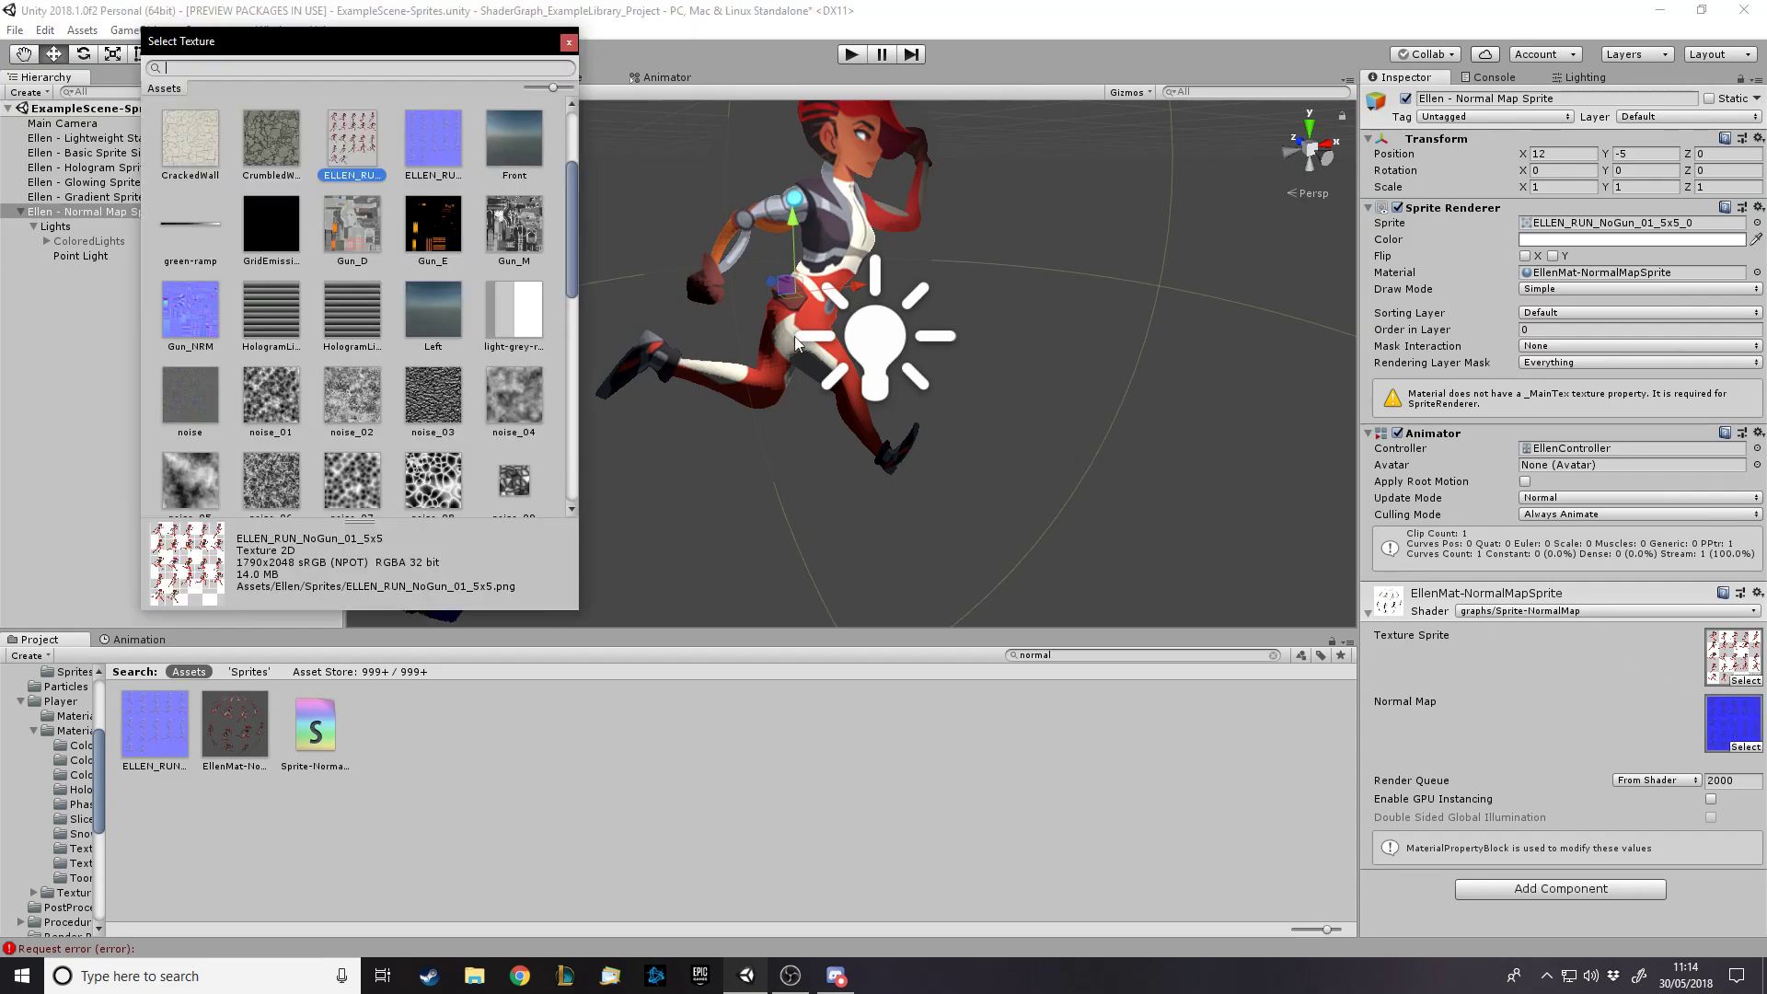
click(200, 157)
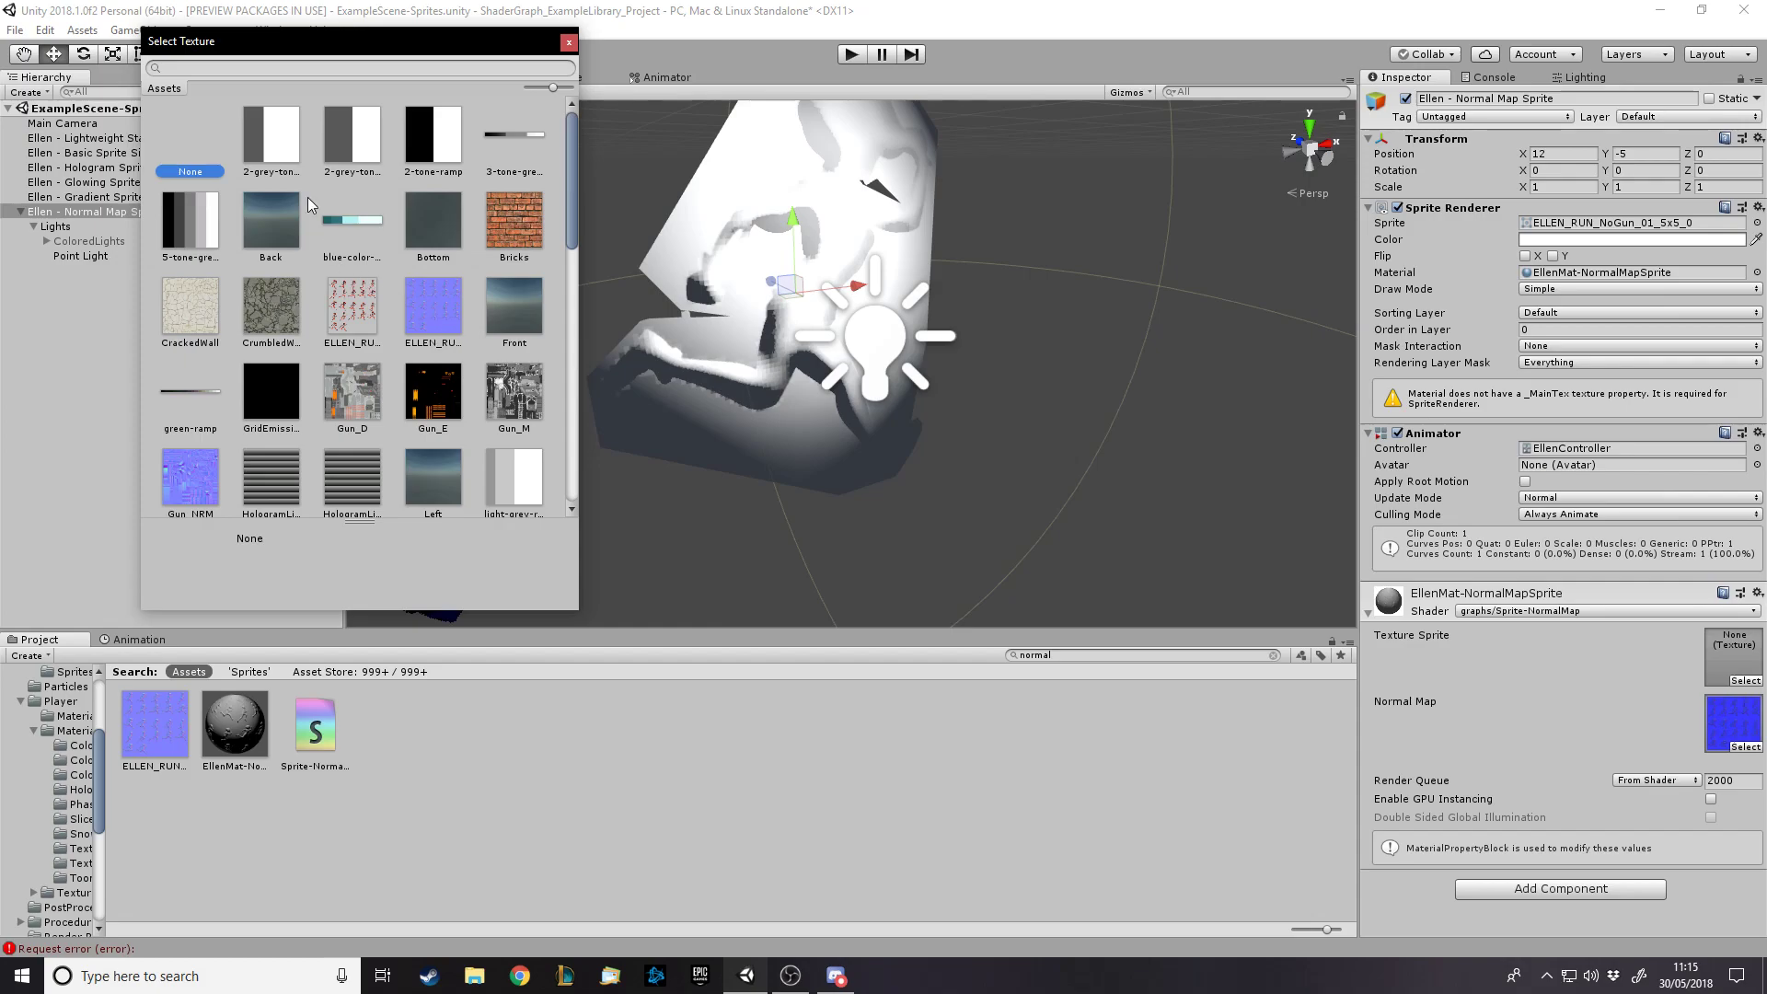
scroll(424, 437, down, 6)
scroll(416, 431, up, 2)
scroll(419, 431, up, 1)
double_click(419, 431)
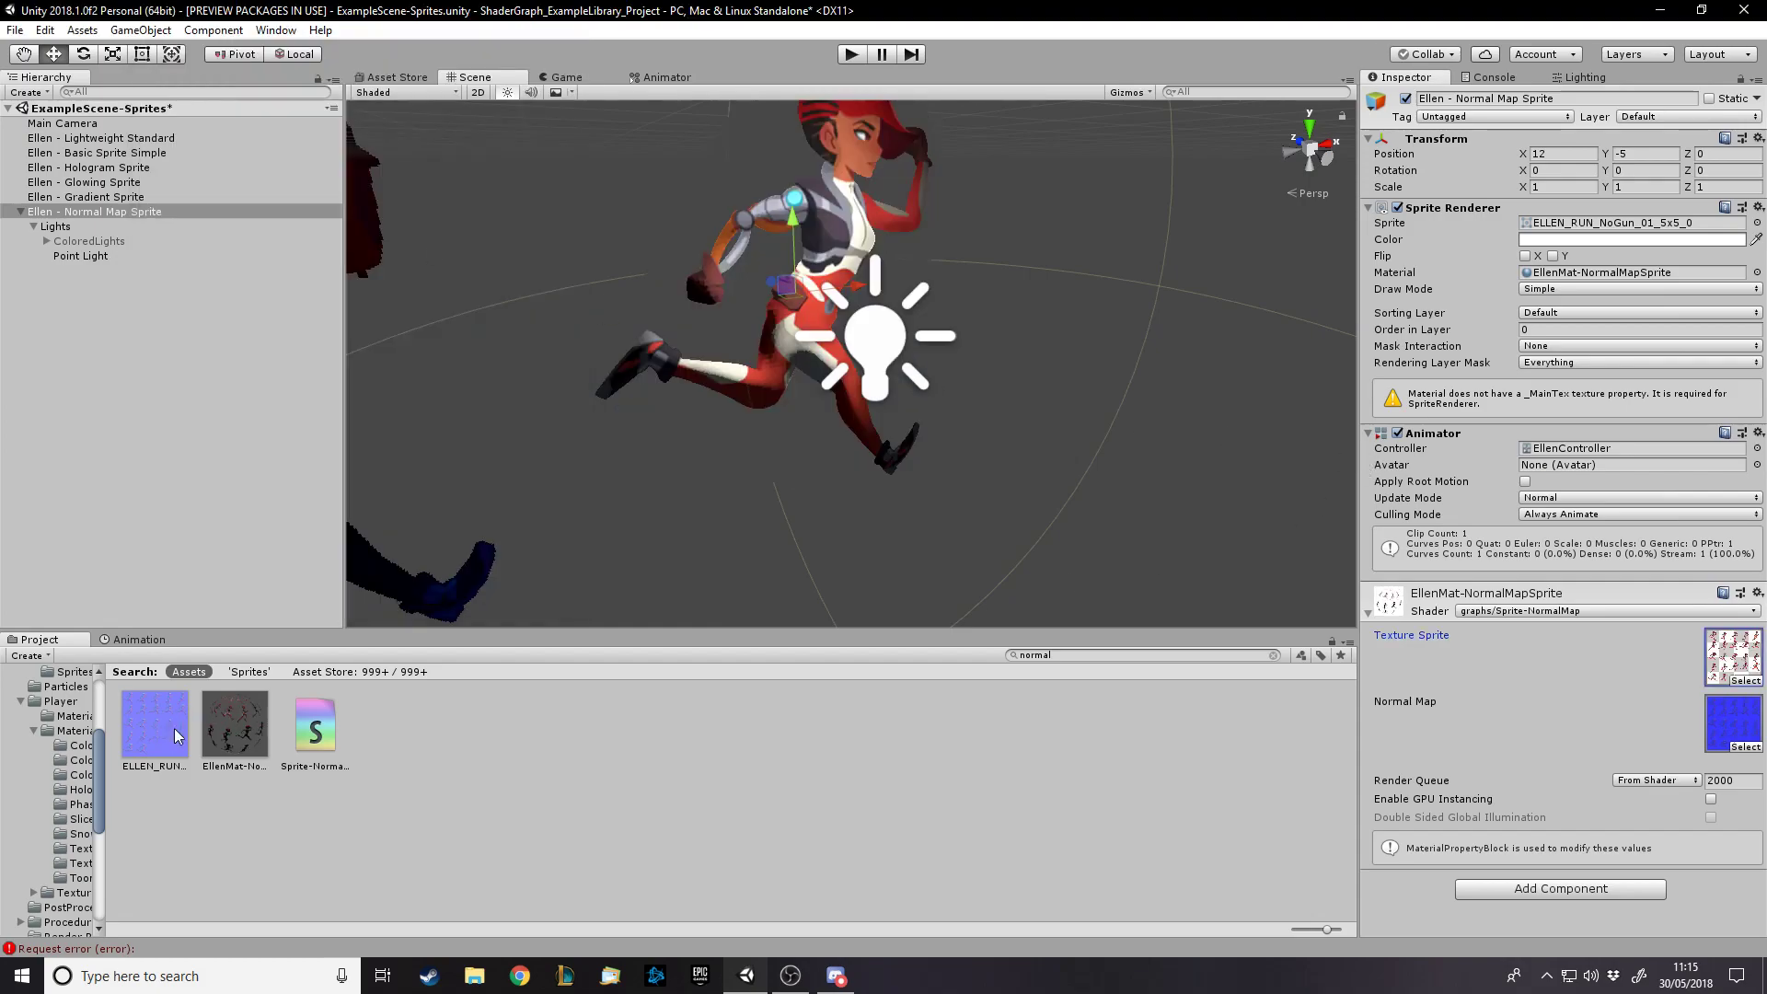
Search the project for "ellen" and open the ELLEN_RUN_NoGun_01_5x5 sprite sheet in Paint
click(205, 734)
double_click(1124, 647)
text(ellen)
double_click(317, 727)
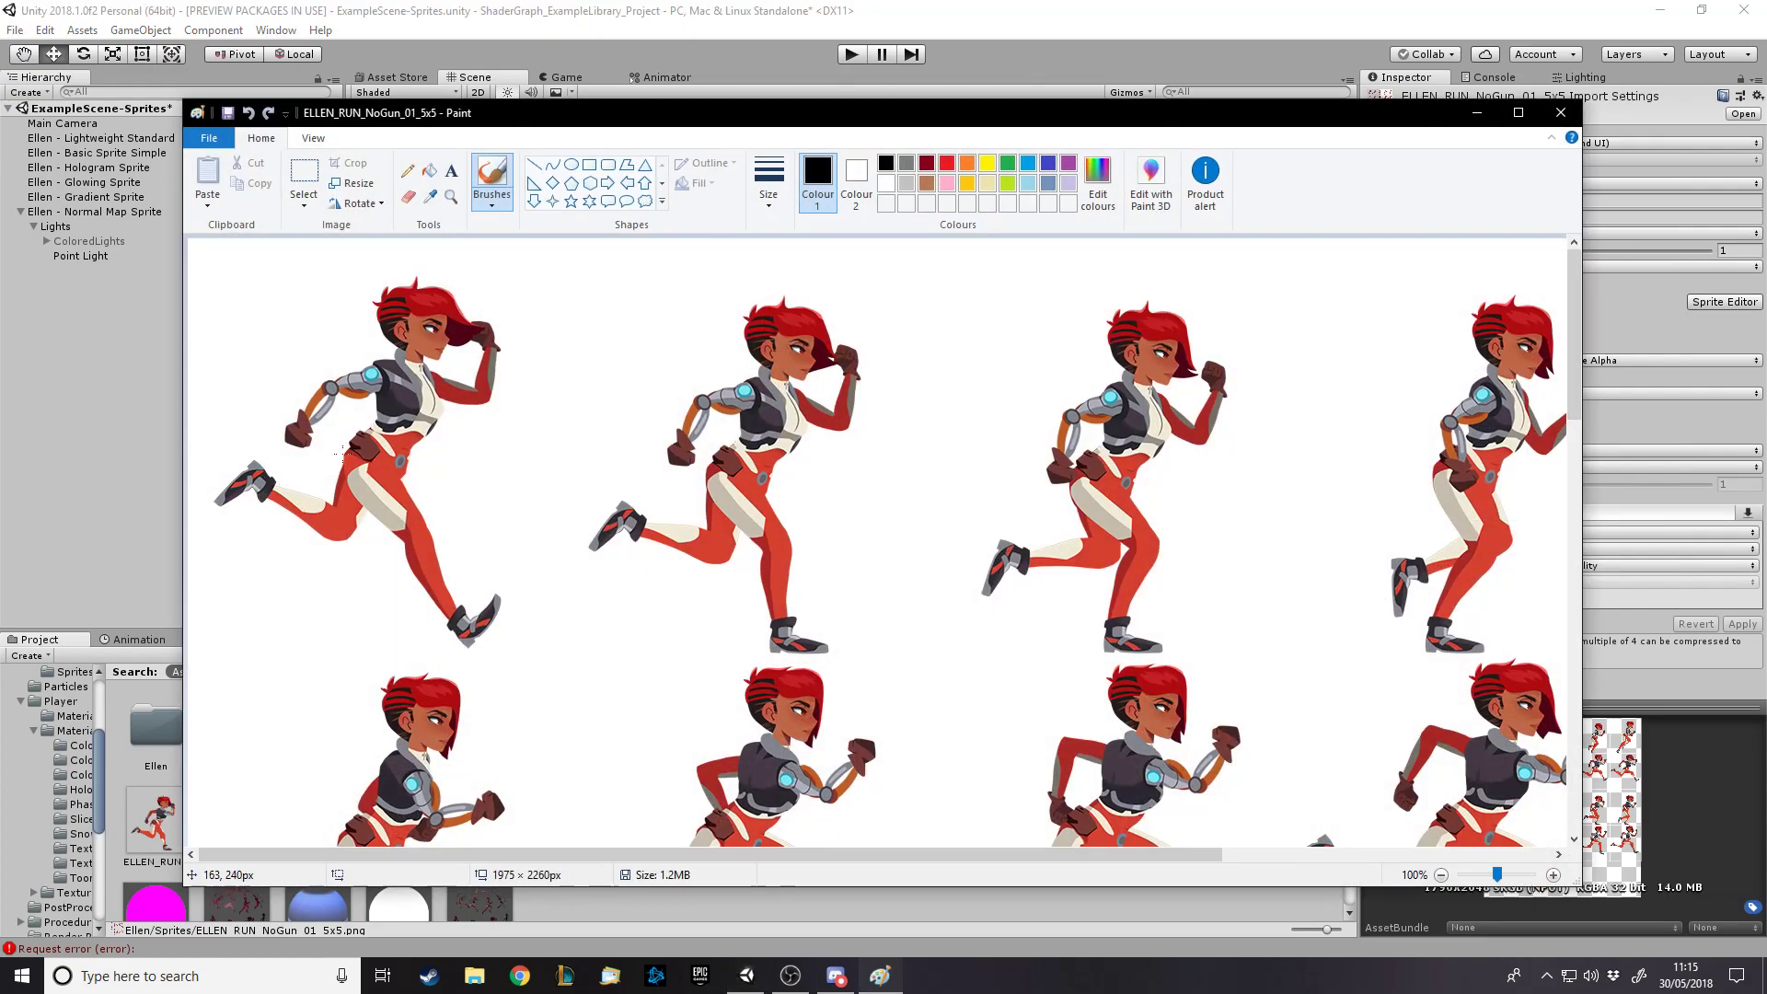
Outline the first running figure and scribble over its empty background with the brush, and close Paint without saving
mouse_move(217, 275)
mouse_down()
mouse_move(210, 575)
mouse_move(557, 686)
mouse_move(497, 267)
mouse_move(221, 295)
mouse_move(285, 437)
mouse_move(375, 560)
mouse_move(370, 692)
mouse_up()
drag(555, 653, 460, 430)
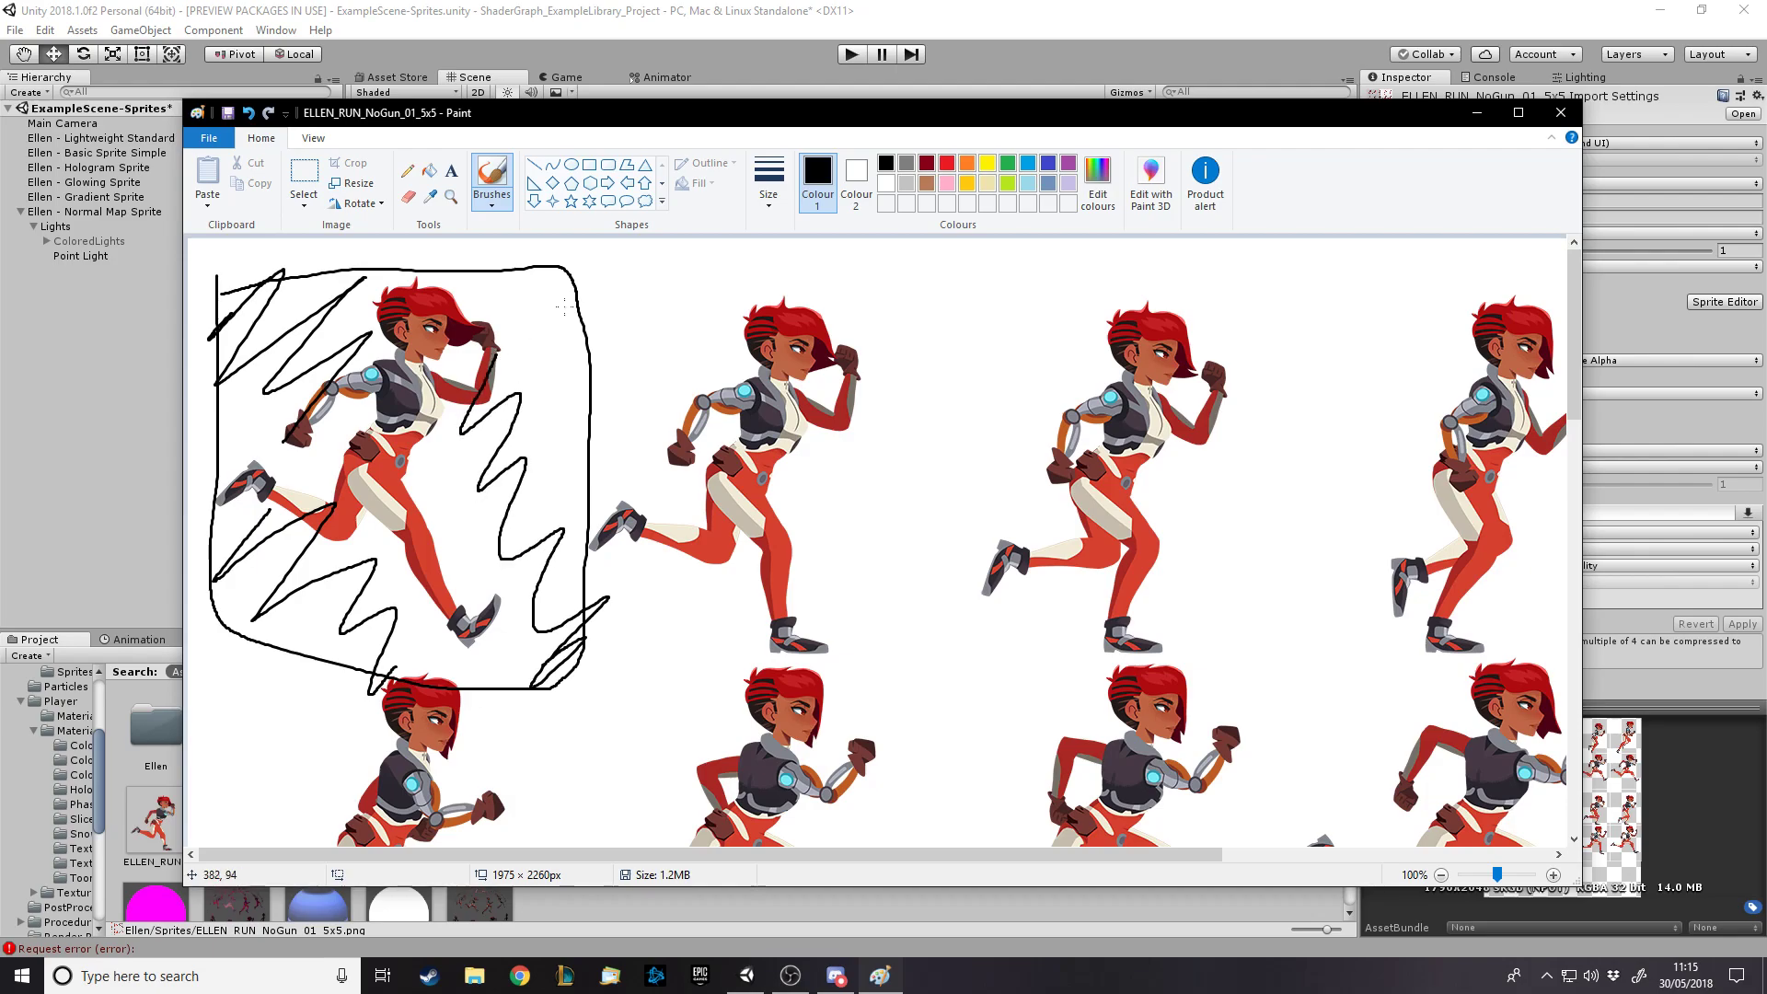
click(1560, 112)
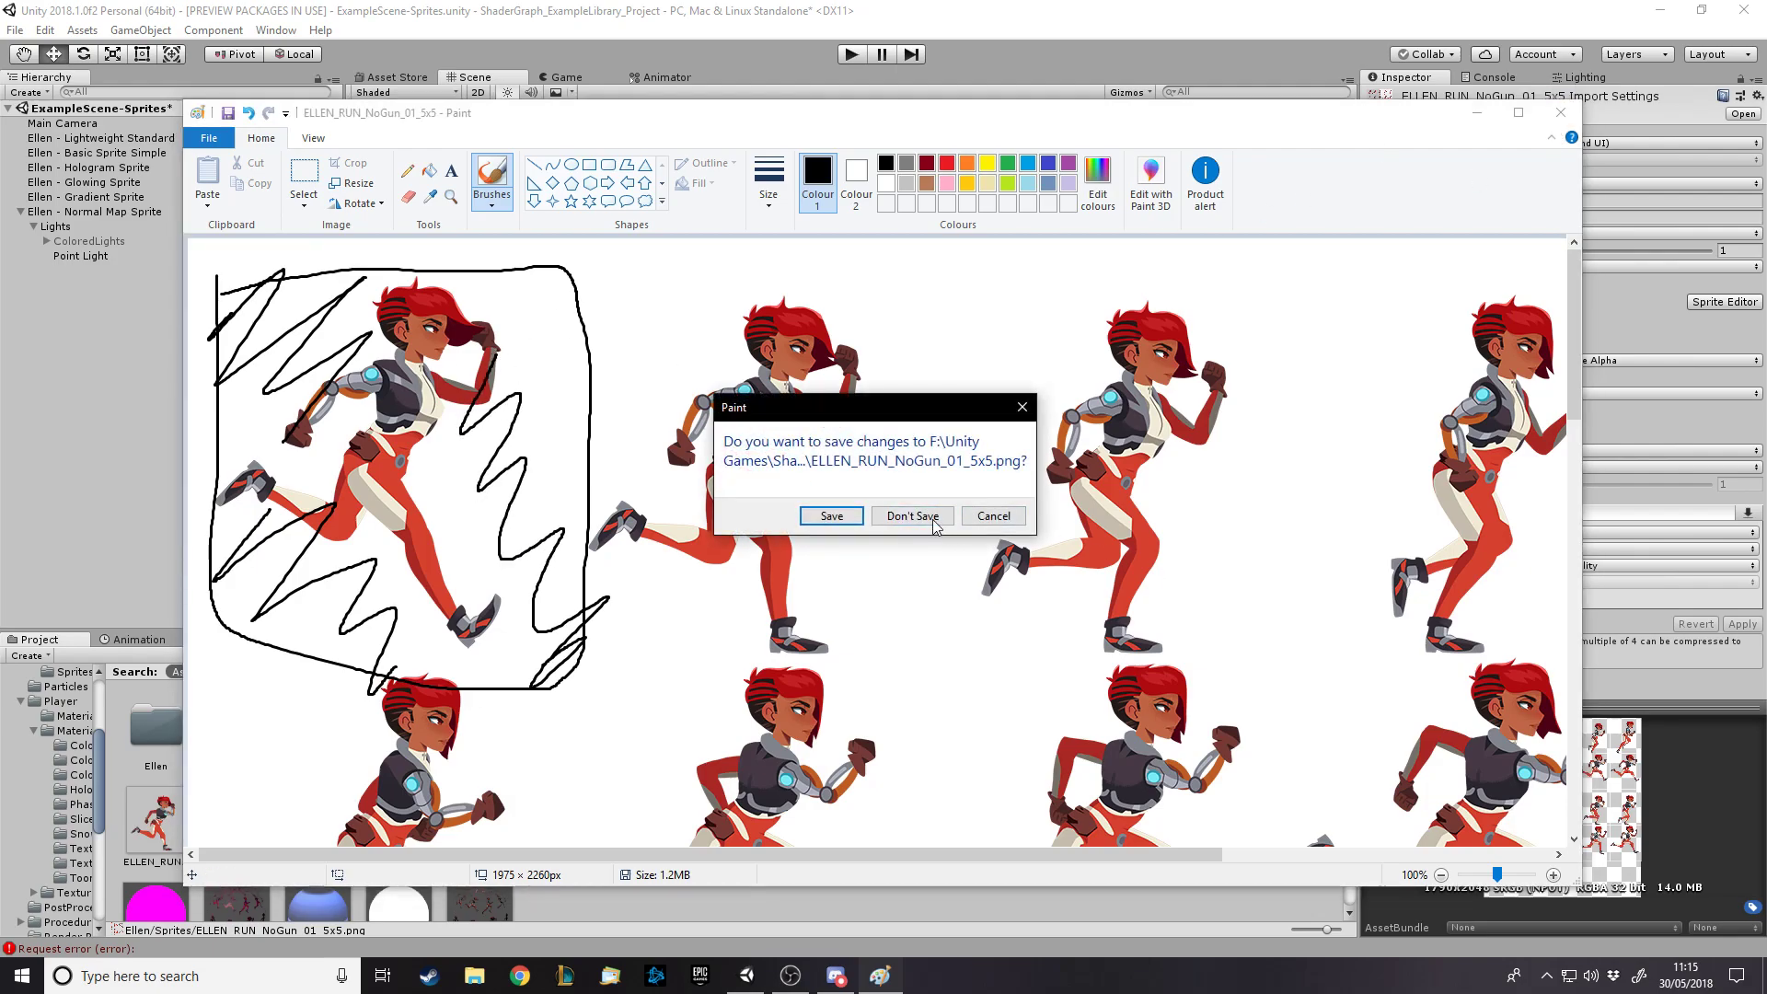
click(912, 515)
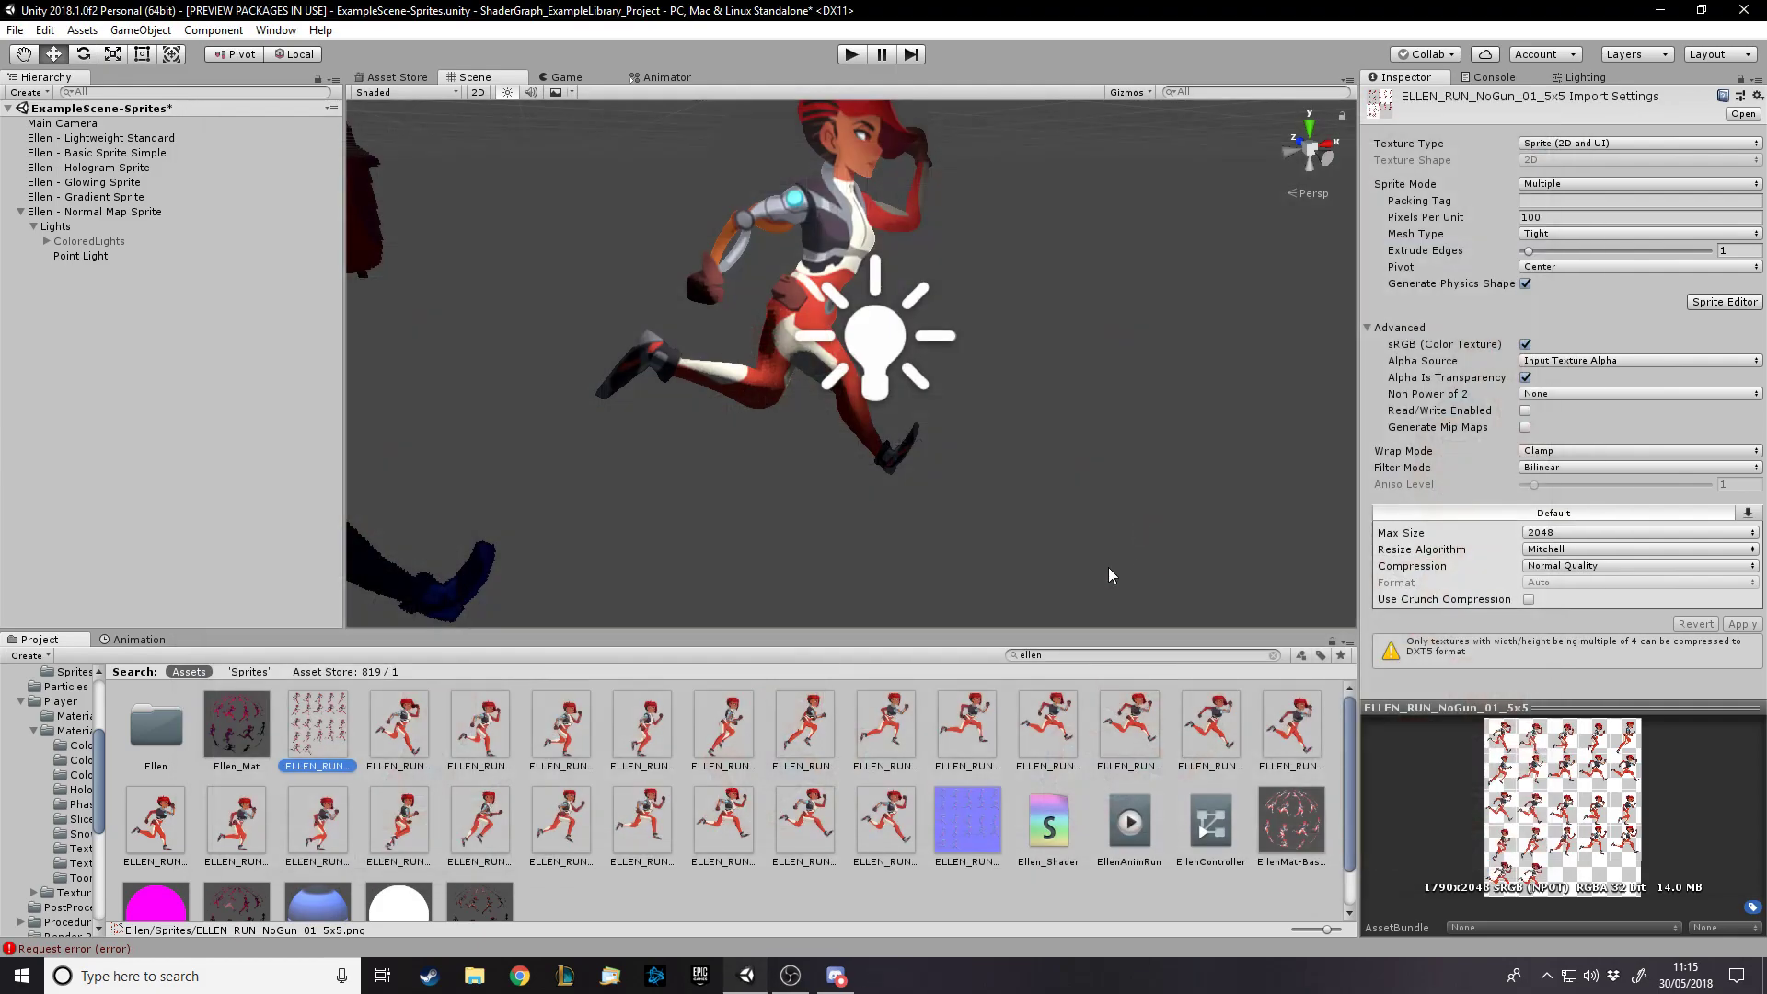
Look over the sprite silhouettes in the Scene view, select the Ellen - Gradient Sprite and collapse its material settings
alt+drag(1227, 477, 907, 375)
right_drag(1123, 377, 1159, 374)
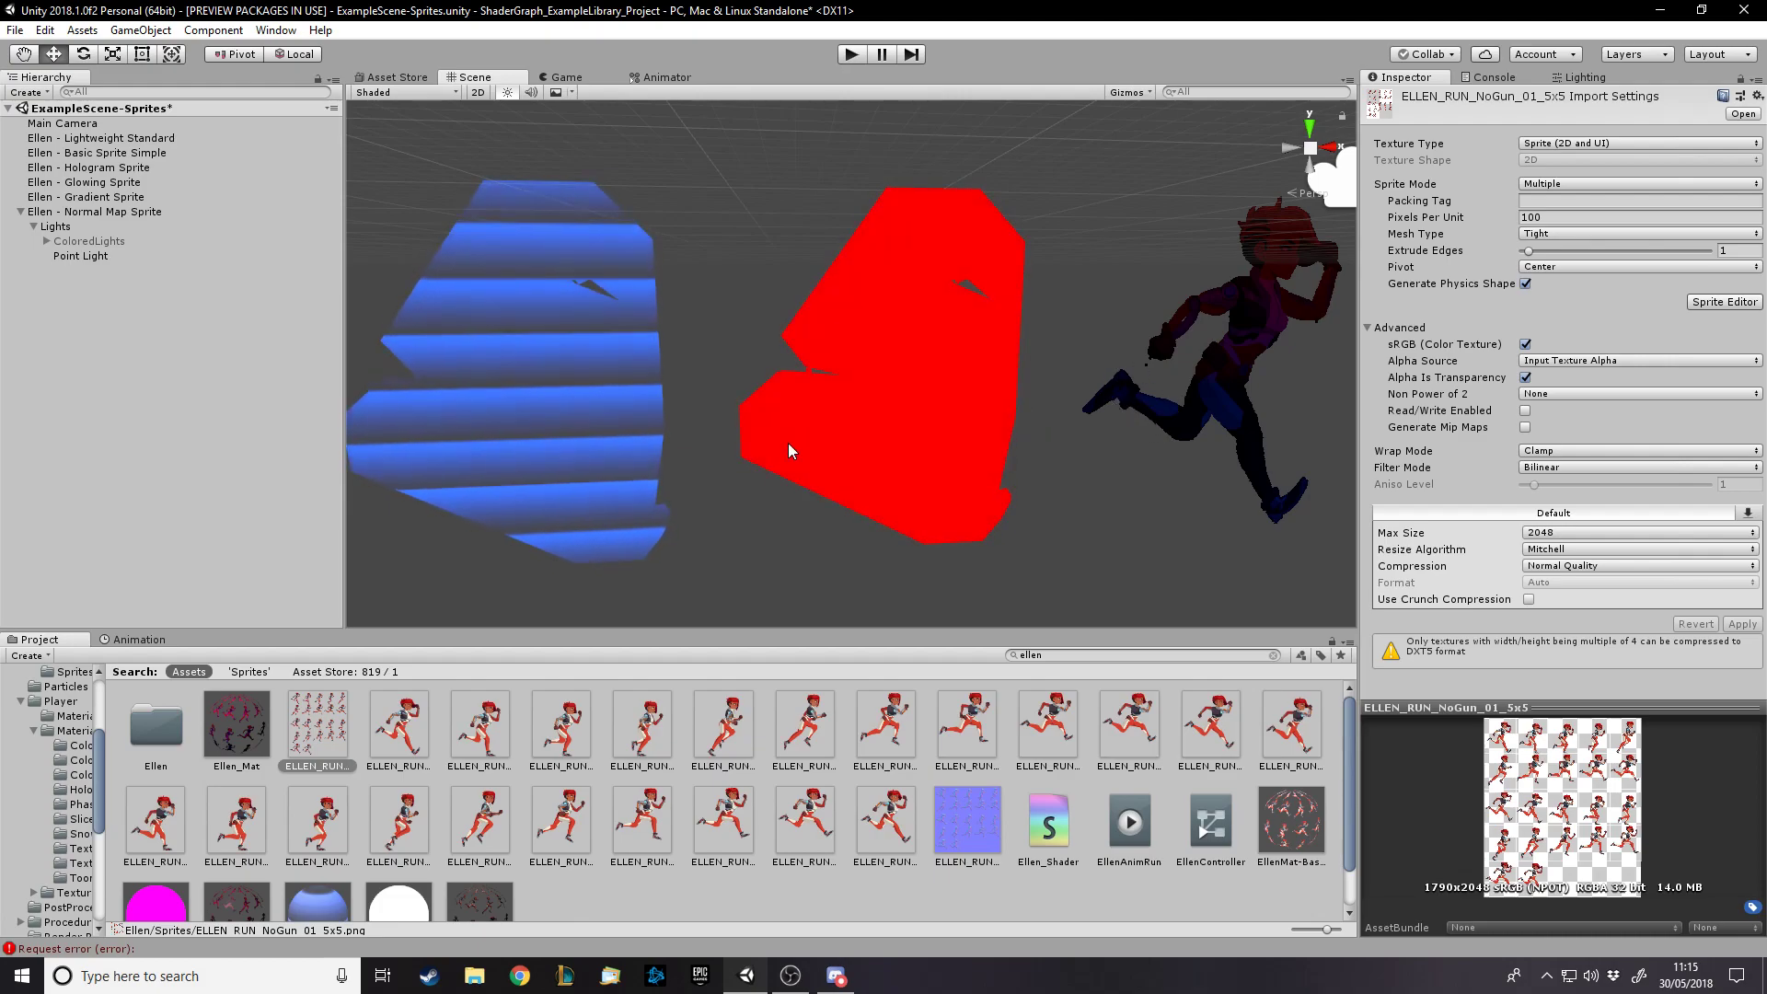
right_drag(1127, 502, 1141, 548)
key(w)
key(e)
key(s)
click(970, 477)
key(w)
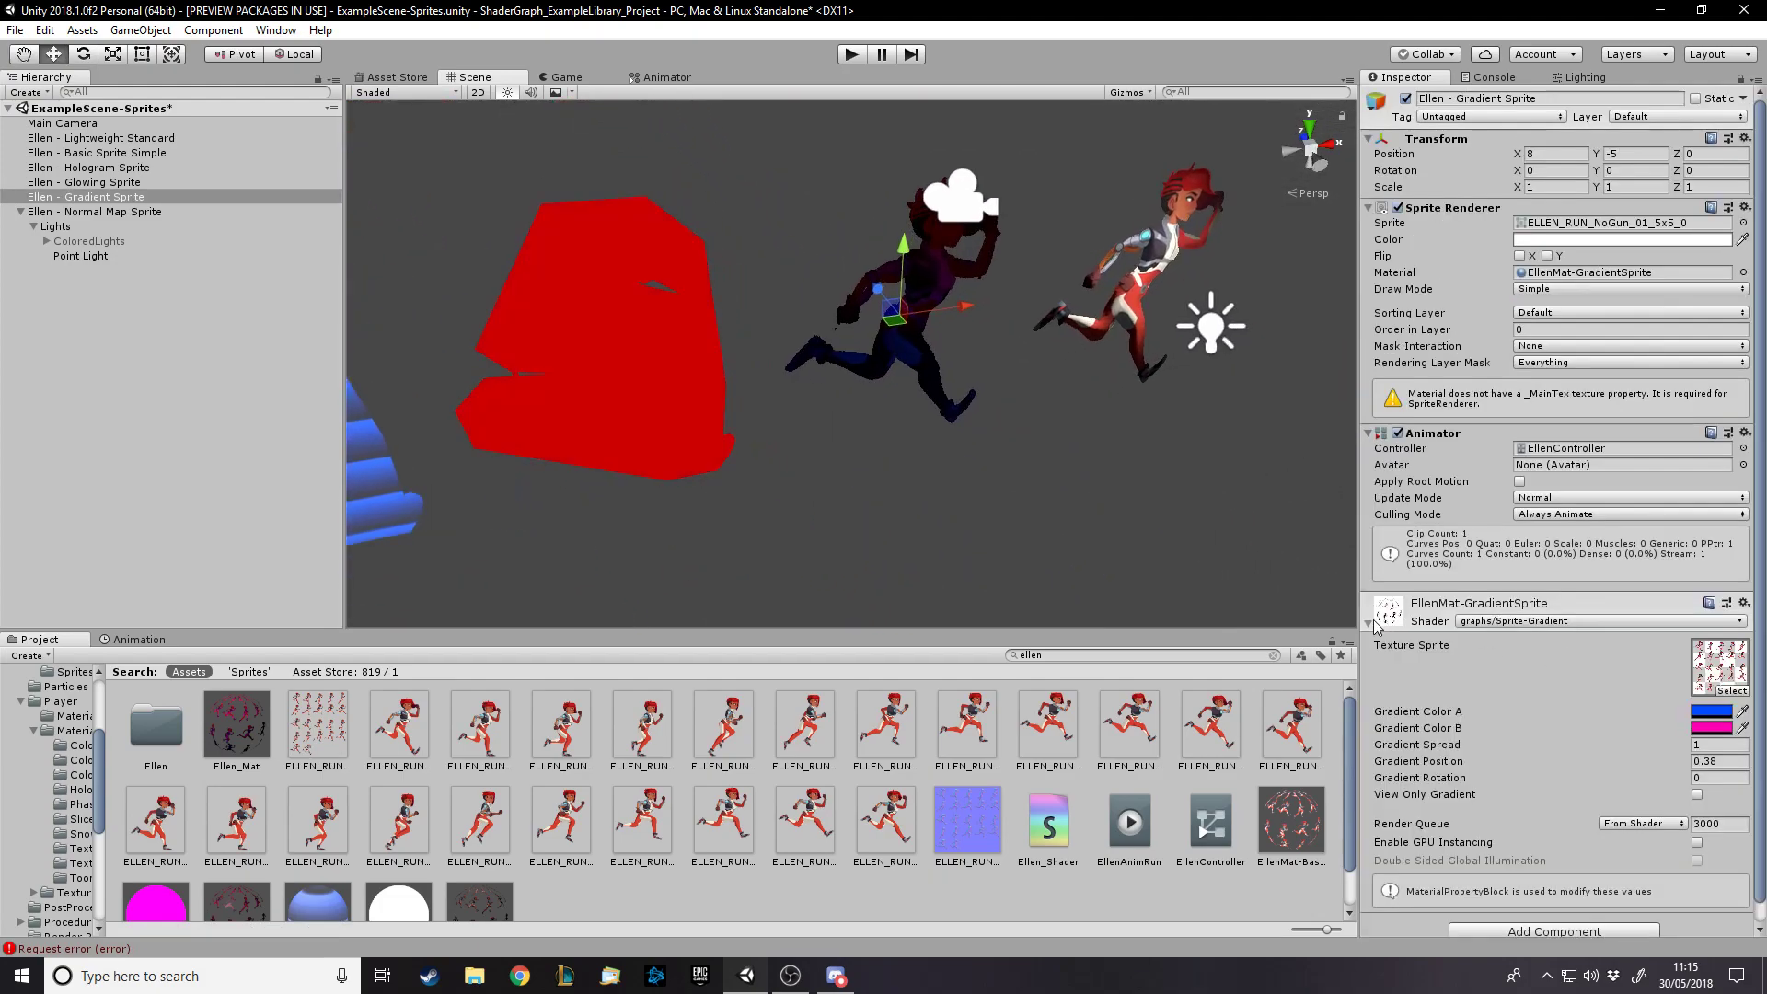
click(1442, 605)
Add a Mesh Collider to the Ellen - Gradient Sprite and remove it again
click(1549, 653)
text(mesh)
key(Return)
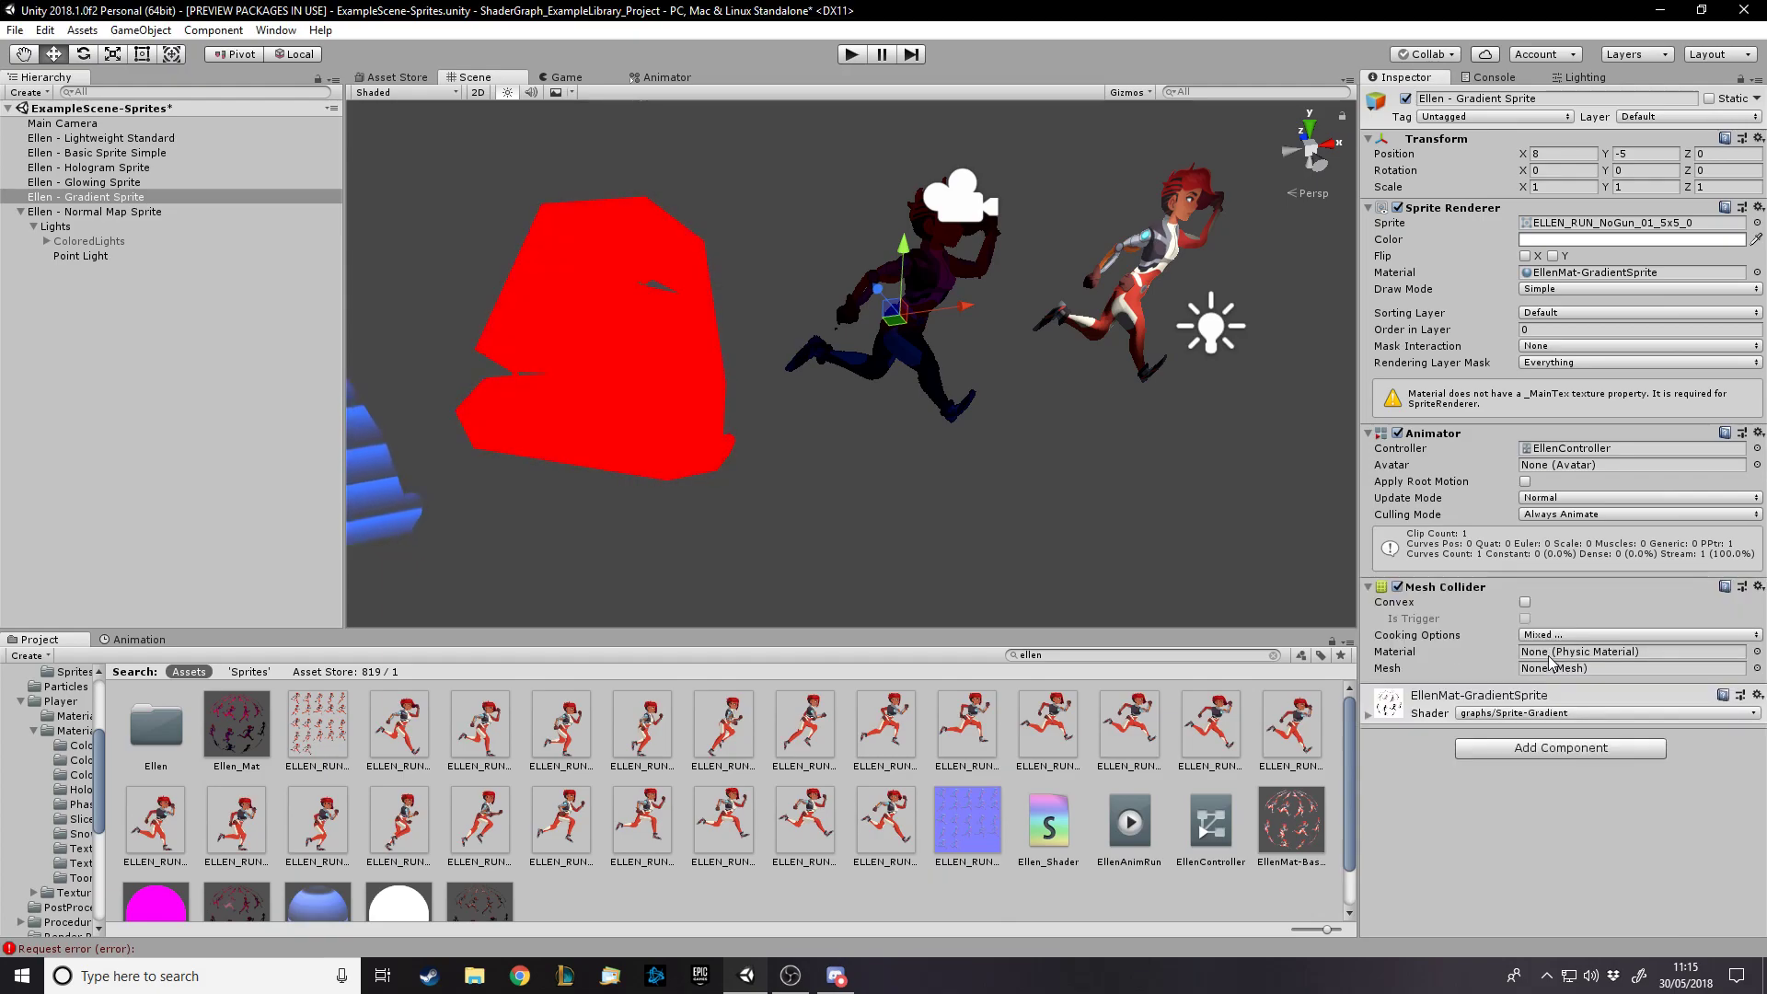
click(1759, 587)
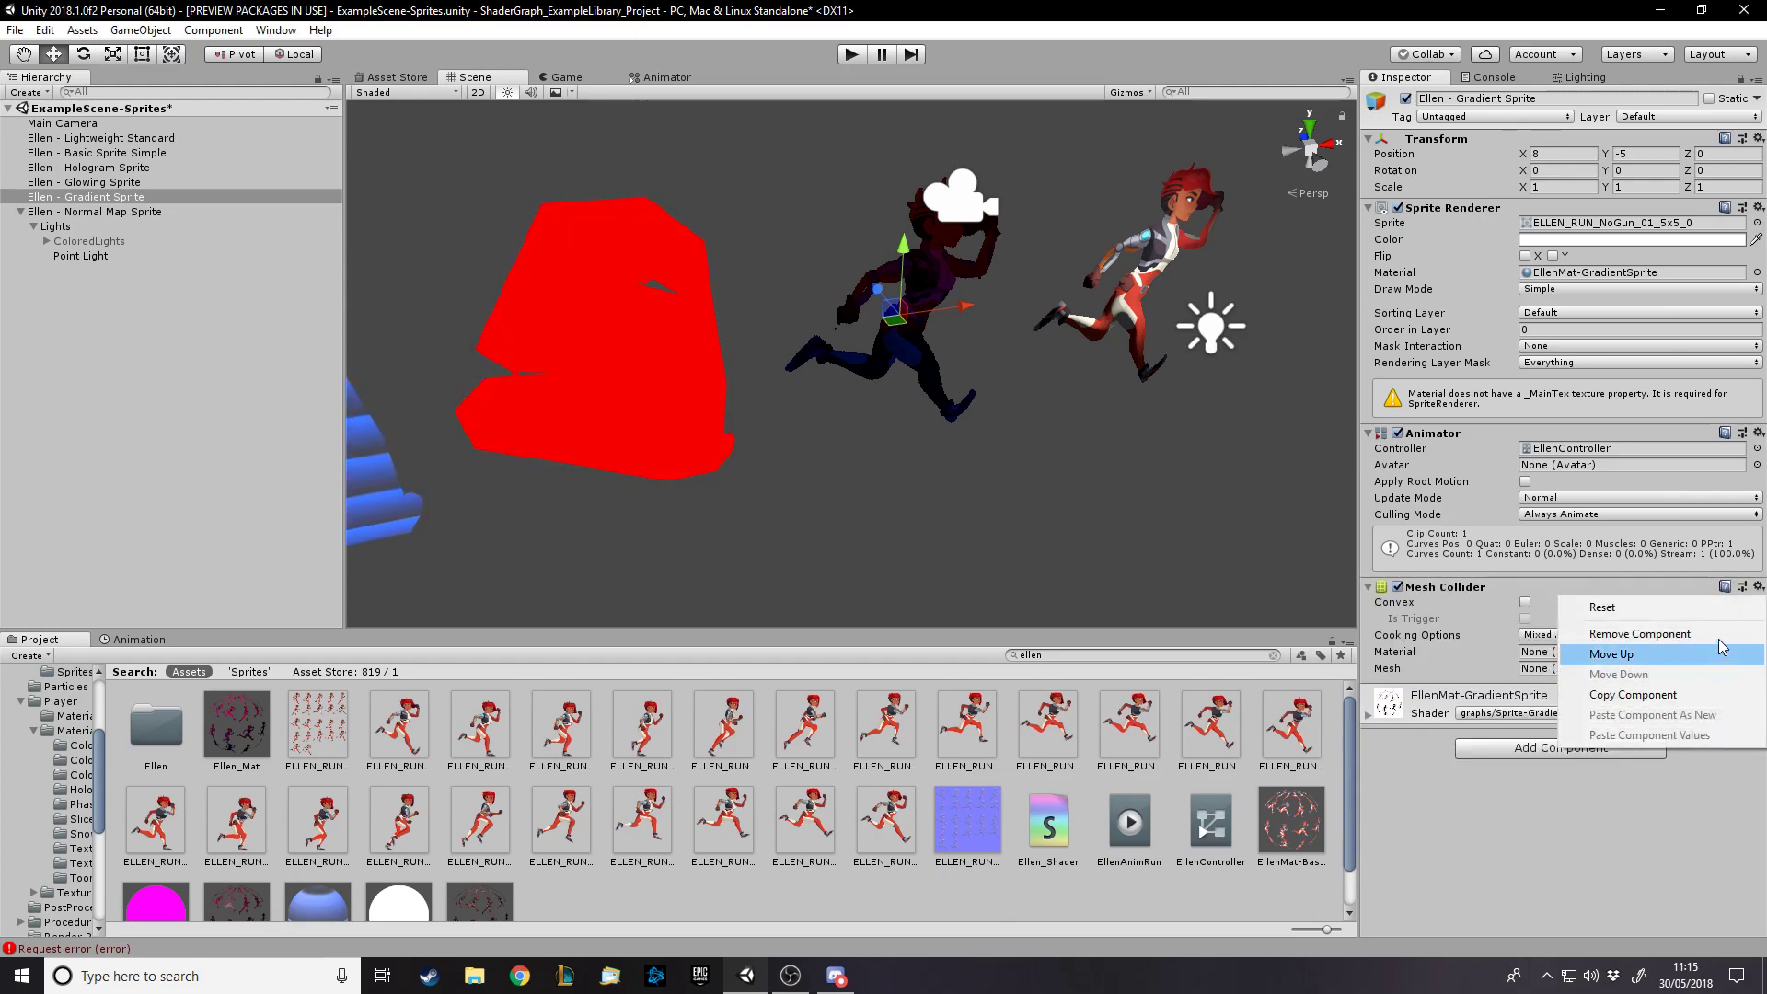
click(1639, 633)
Add a Polygon Collider 2D to the Ellen - Gradient Sprite and inspect its outline up close
click(1547, 646)
text(polygon)
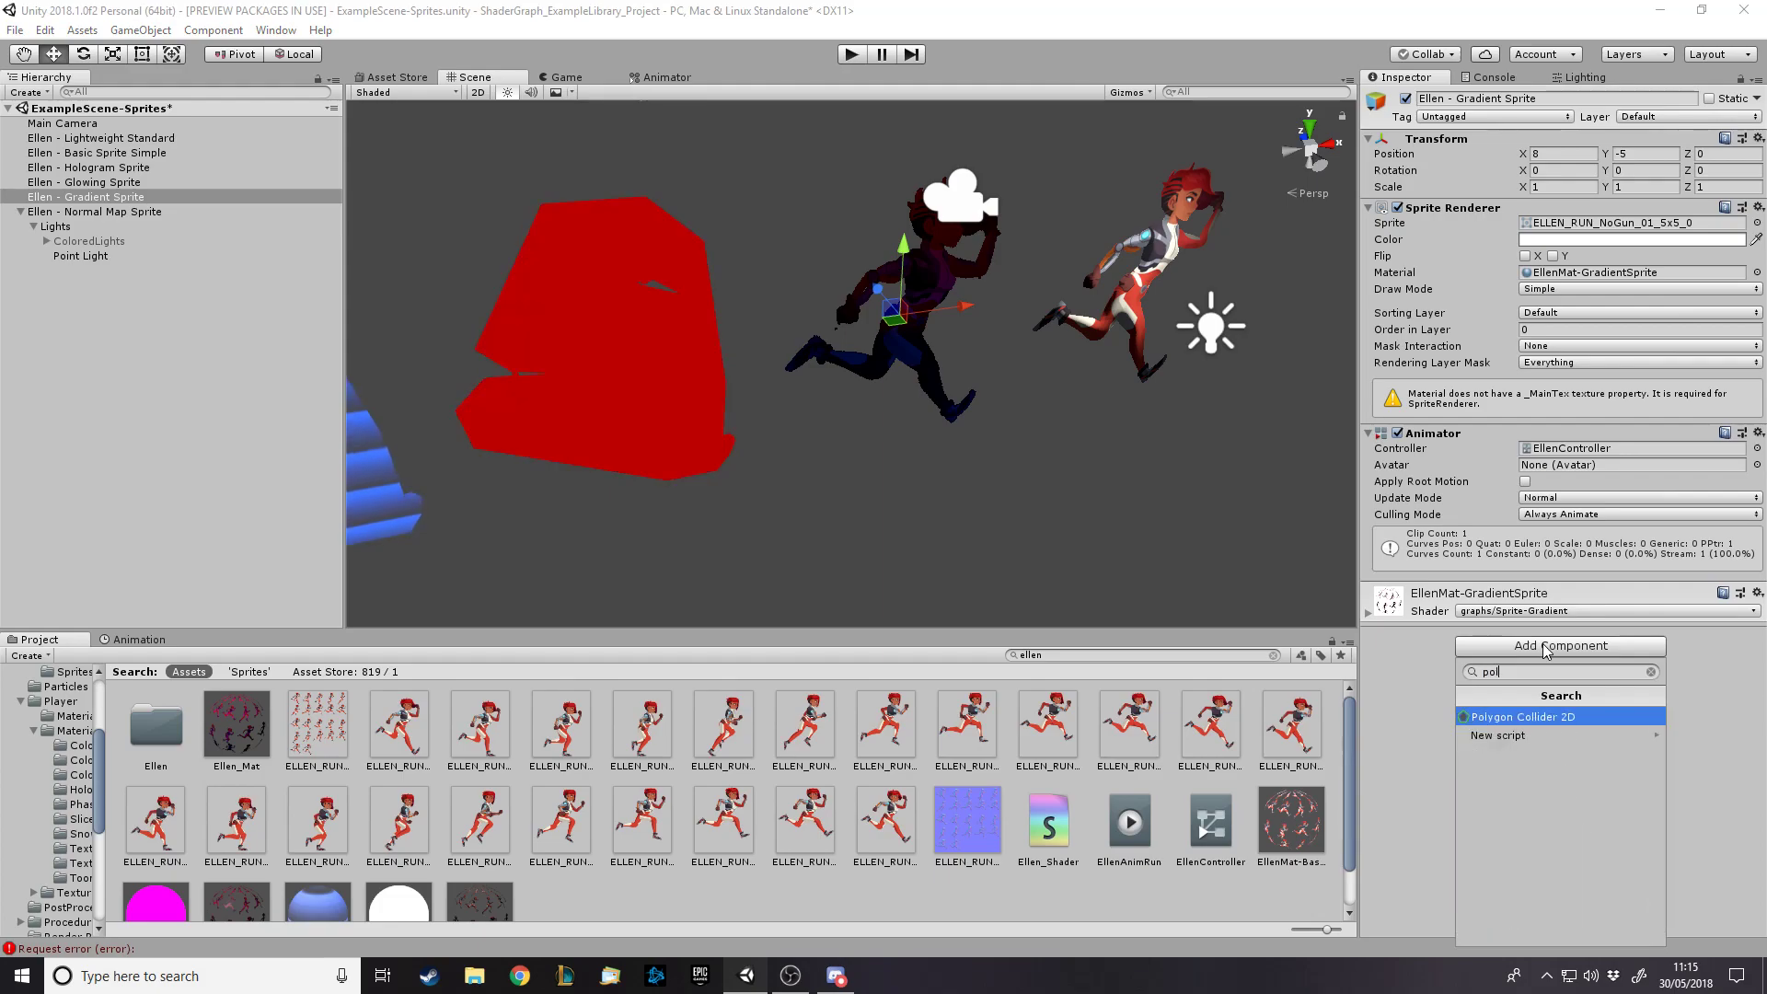
key(Return)
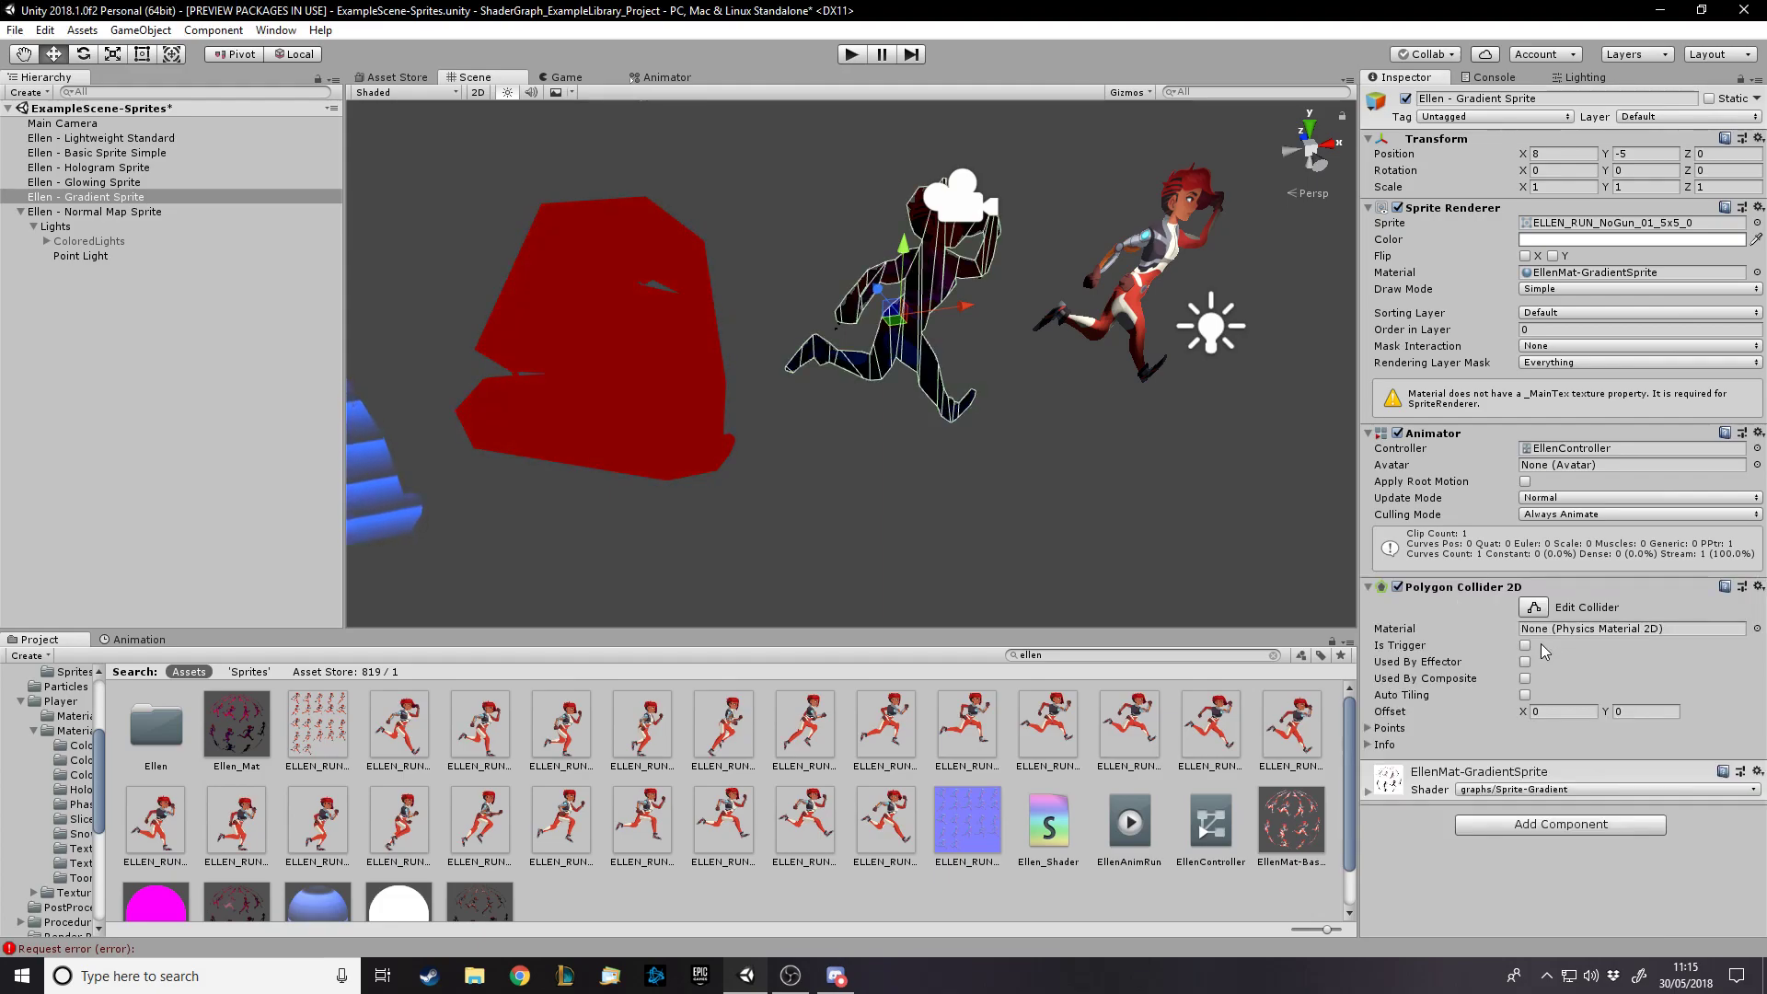
key(w)
right_drag(854, 419, 491, 374)
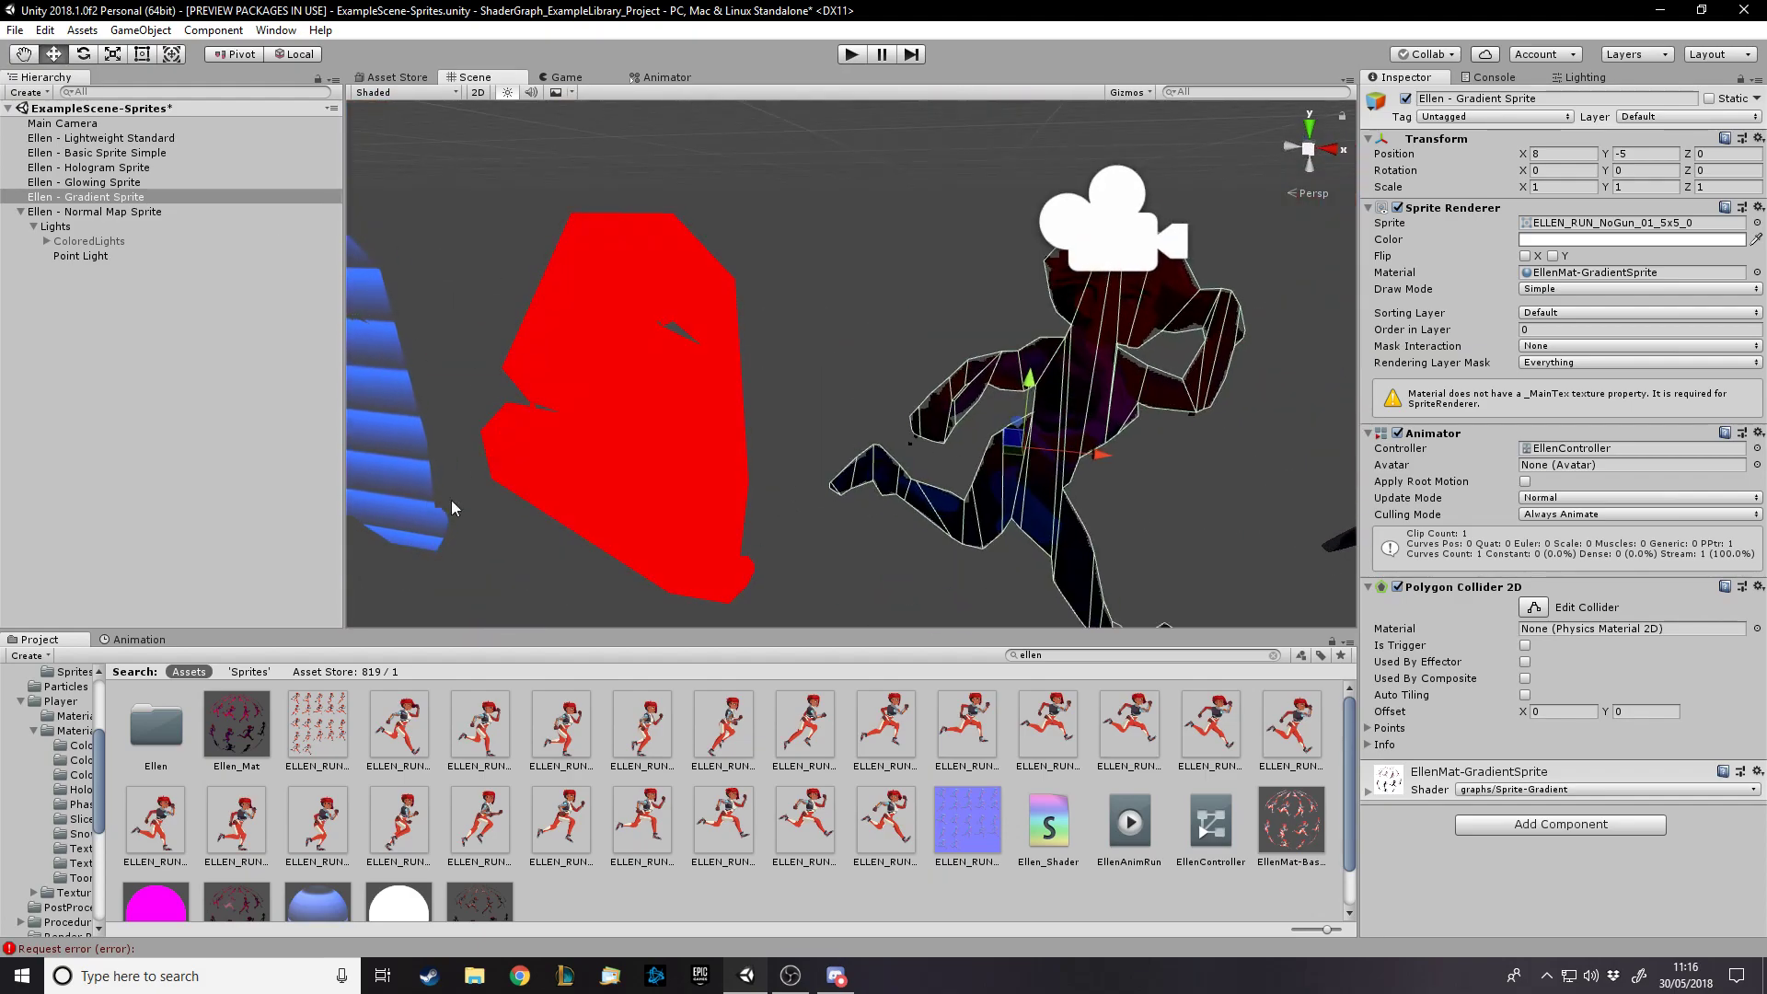
Clear the project search, browse to the Scenes folder under Assets and open the Tut_04 scene
click(1273, 655)
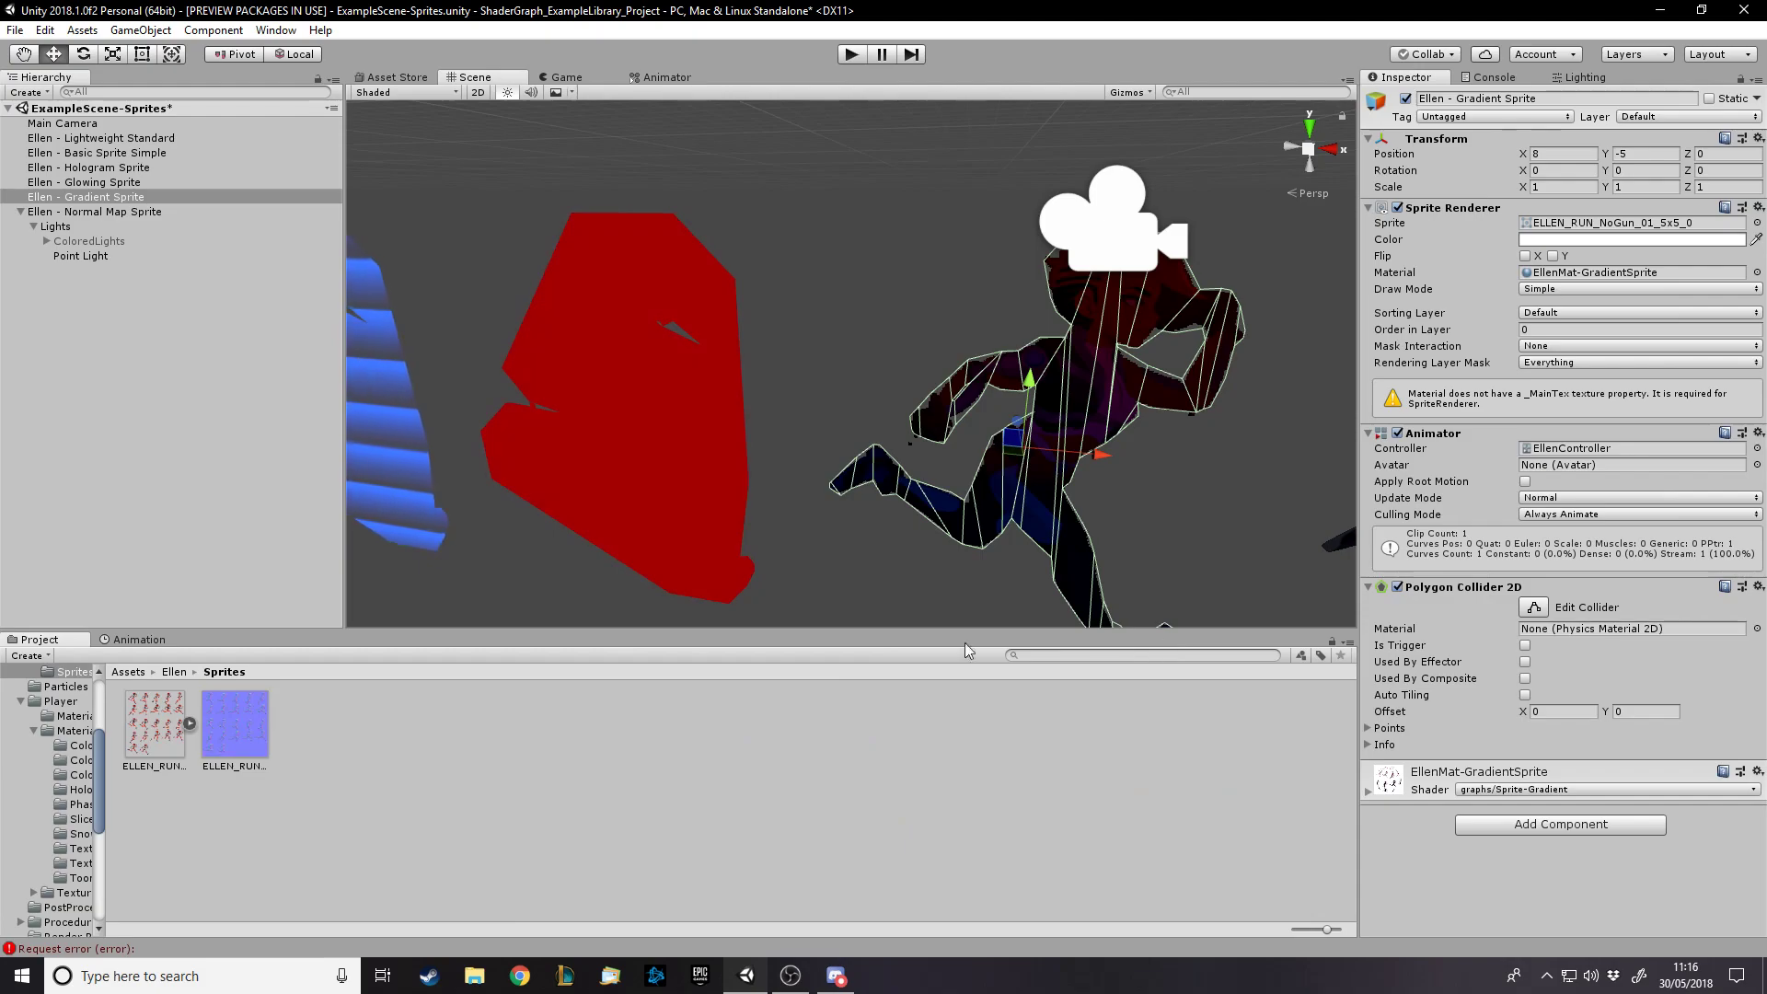
click(128, 672)
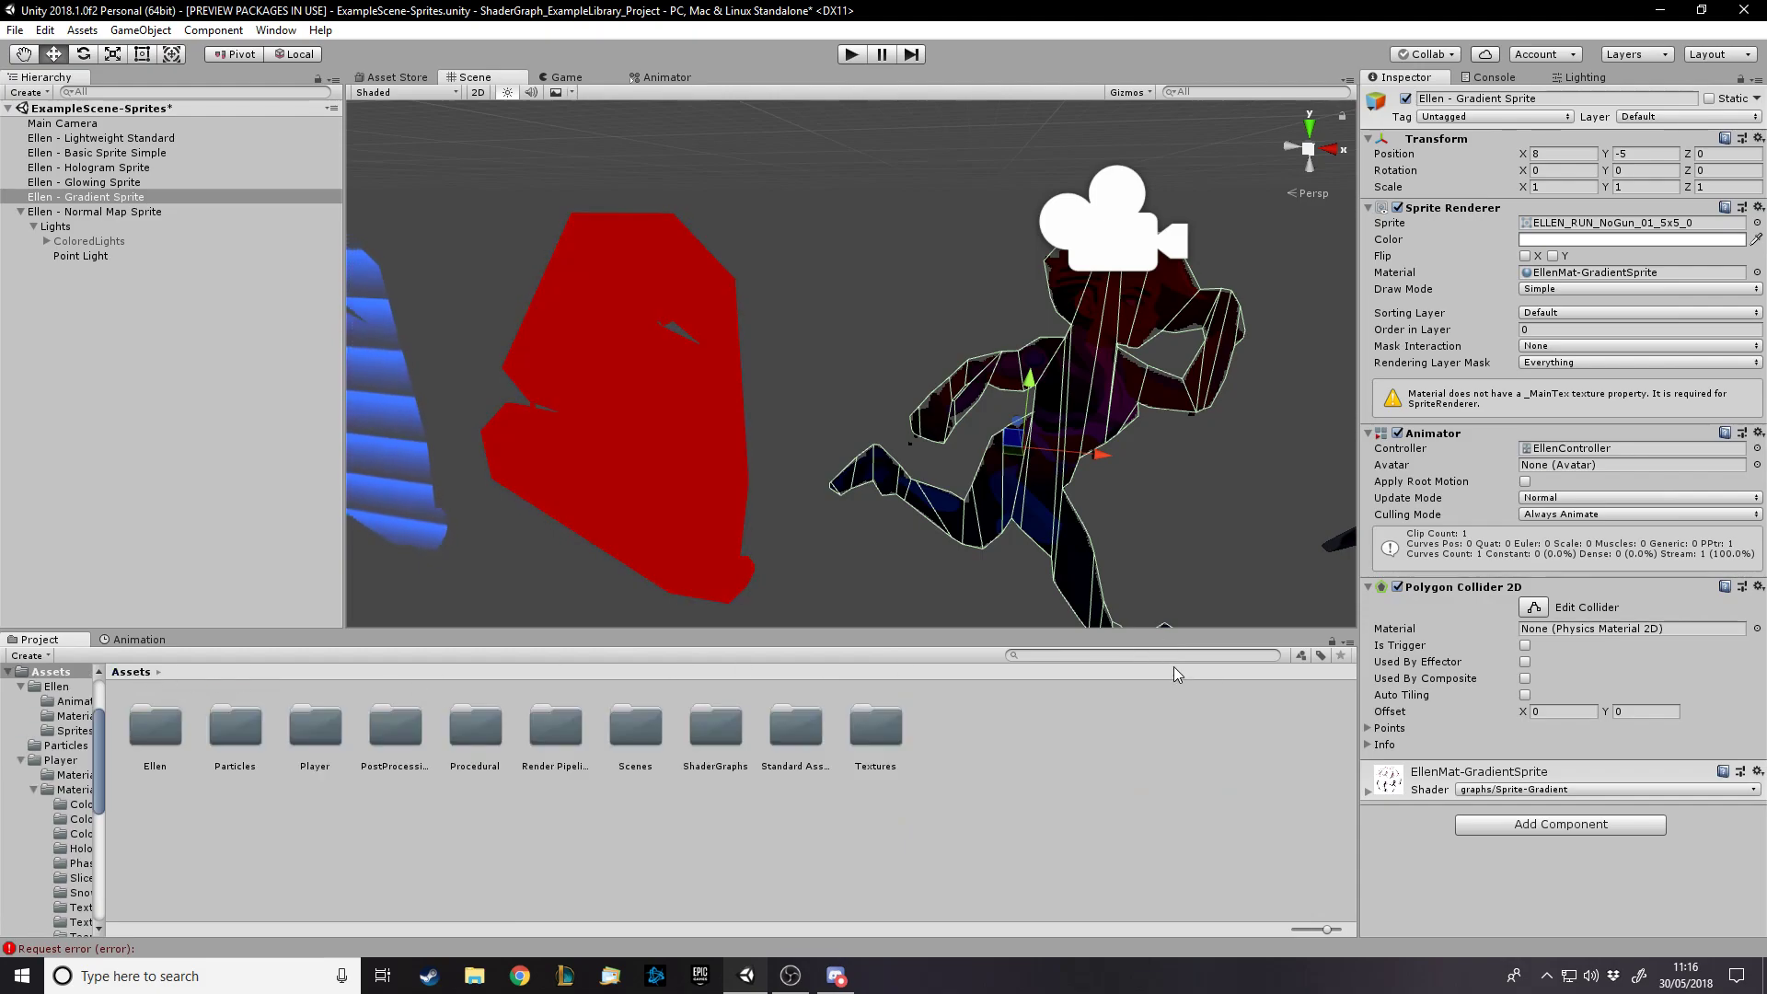
key(s)
right_drag(1094, 550, 1201, 585)
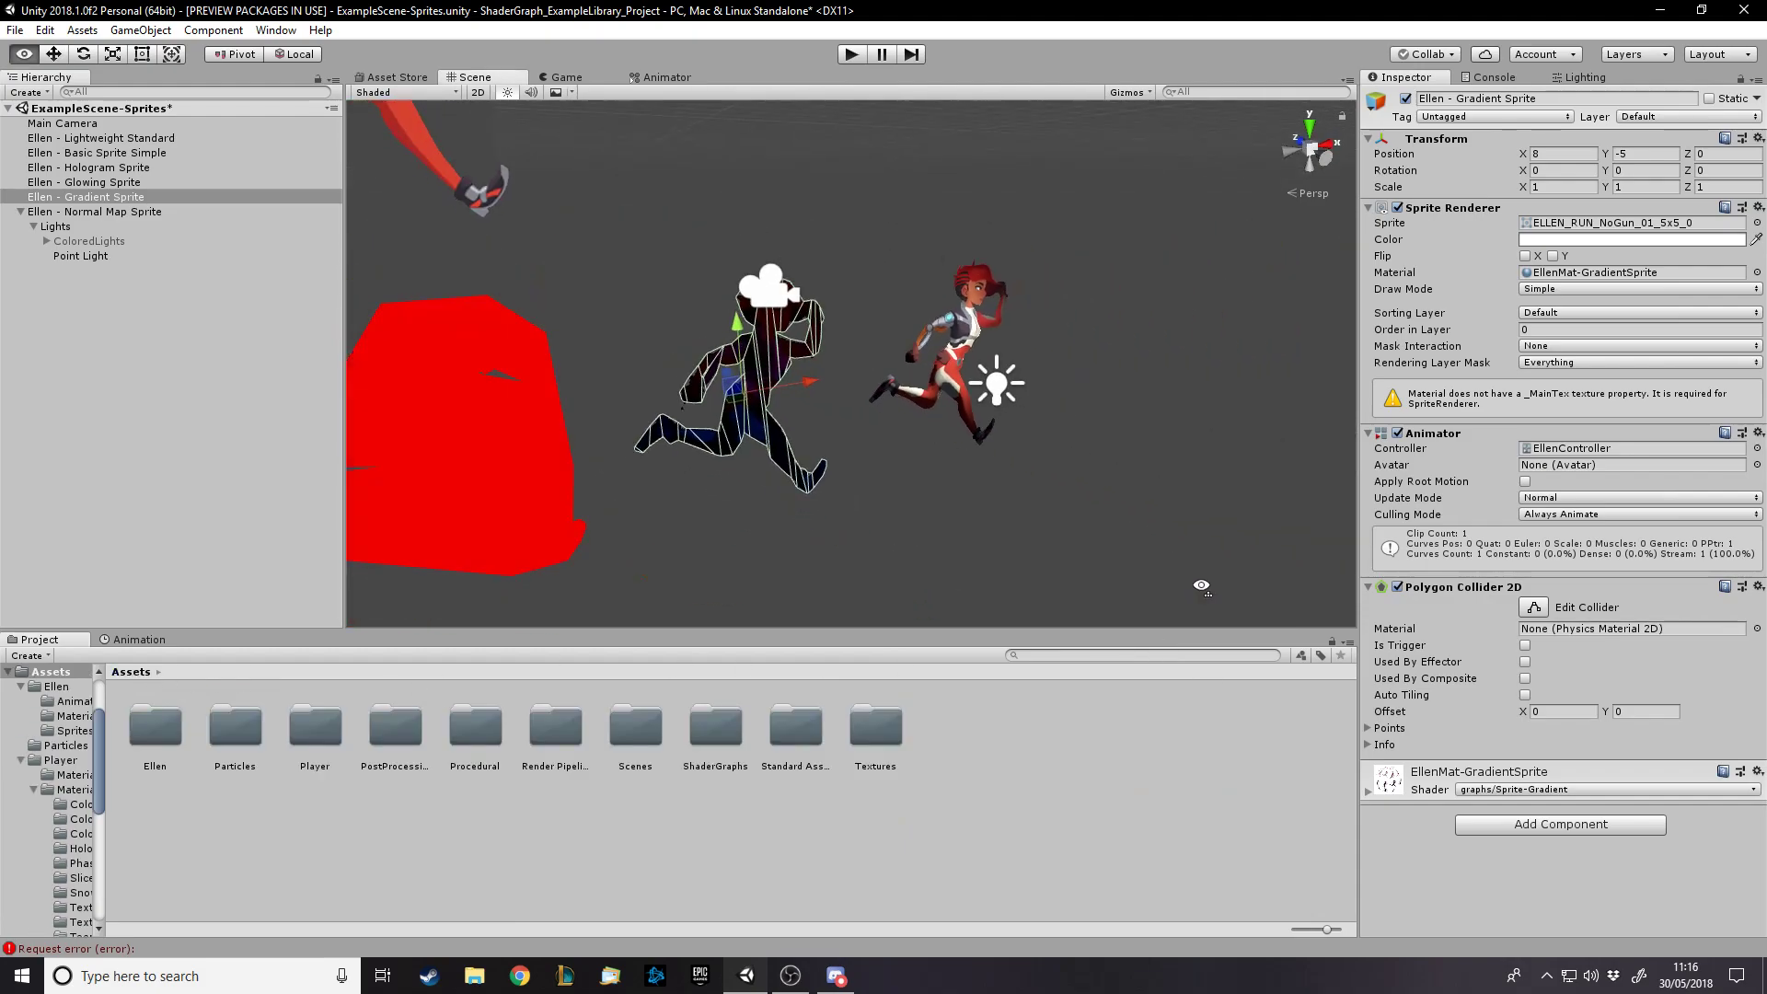
double_click(642, 732)
double_click(427, 738)
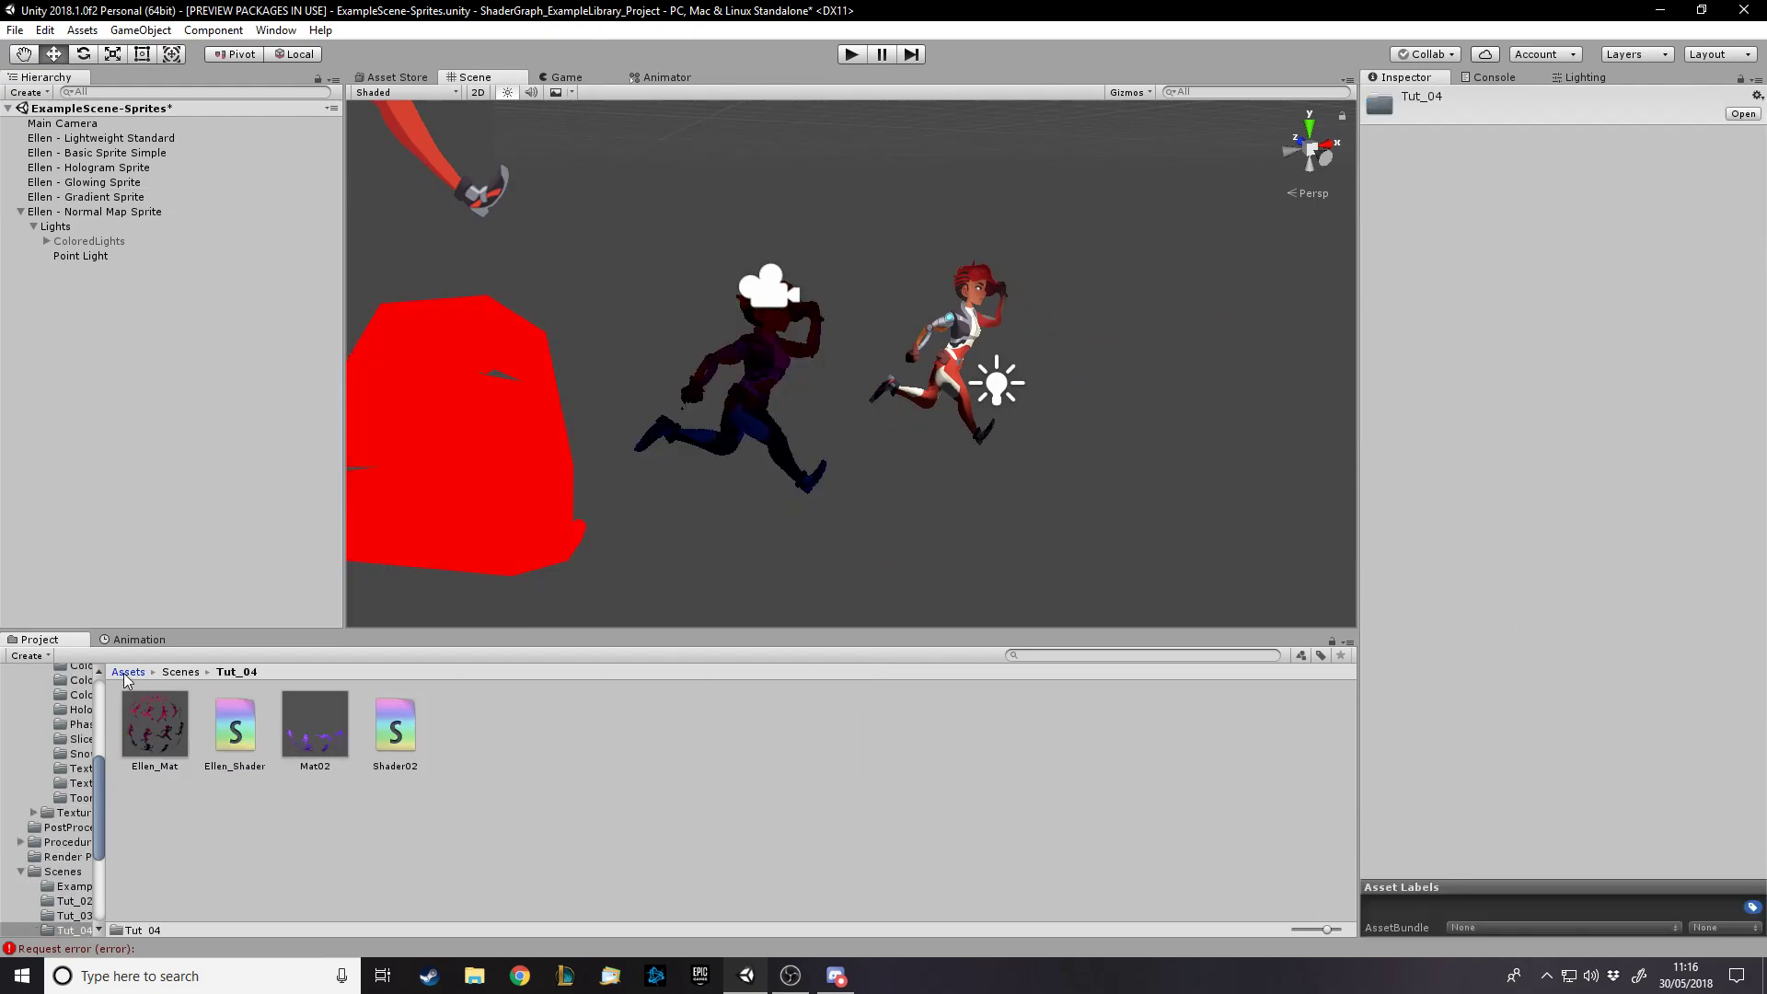
click(180, 672)
double_click(937, 735)
click(923, 528)
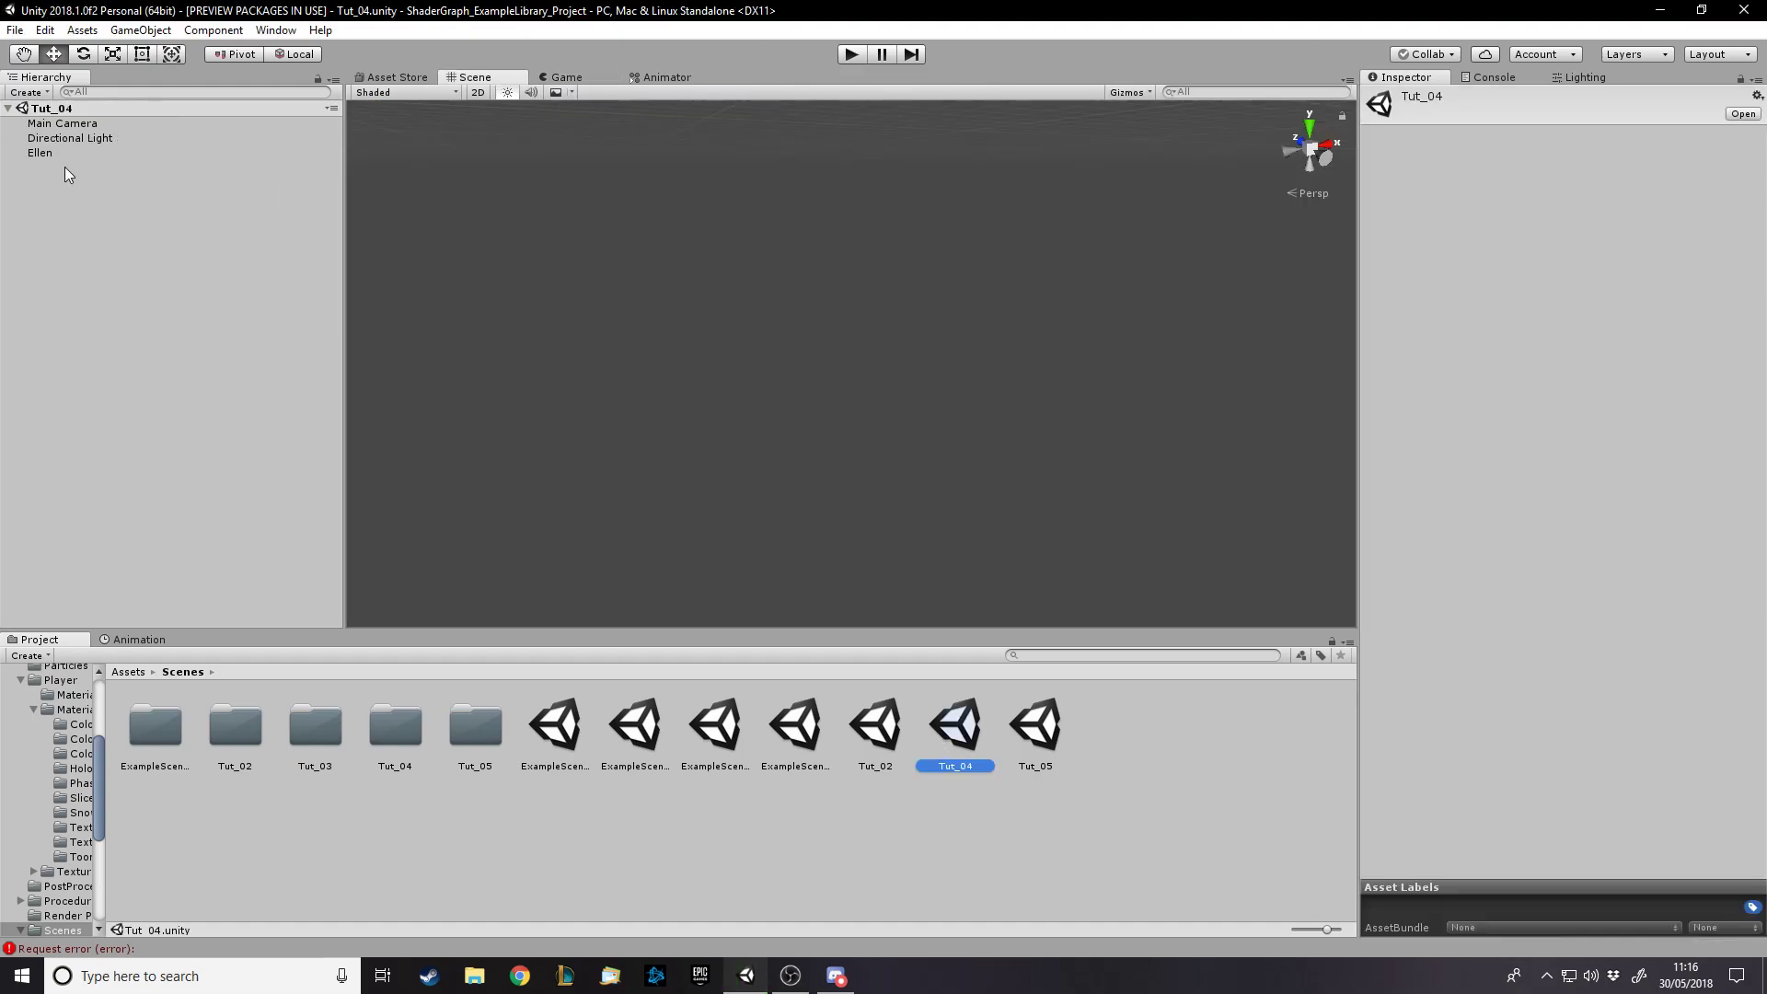
Frame Ellen in the Scene view, and delete the Mat02 material and Shader02 shader from the Tut_04 folder
double_click(37, 155)
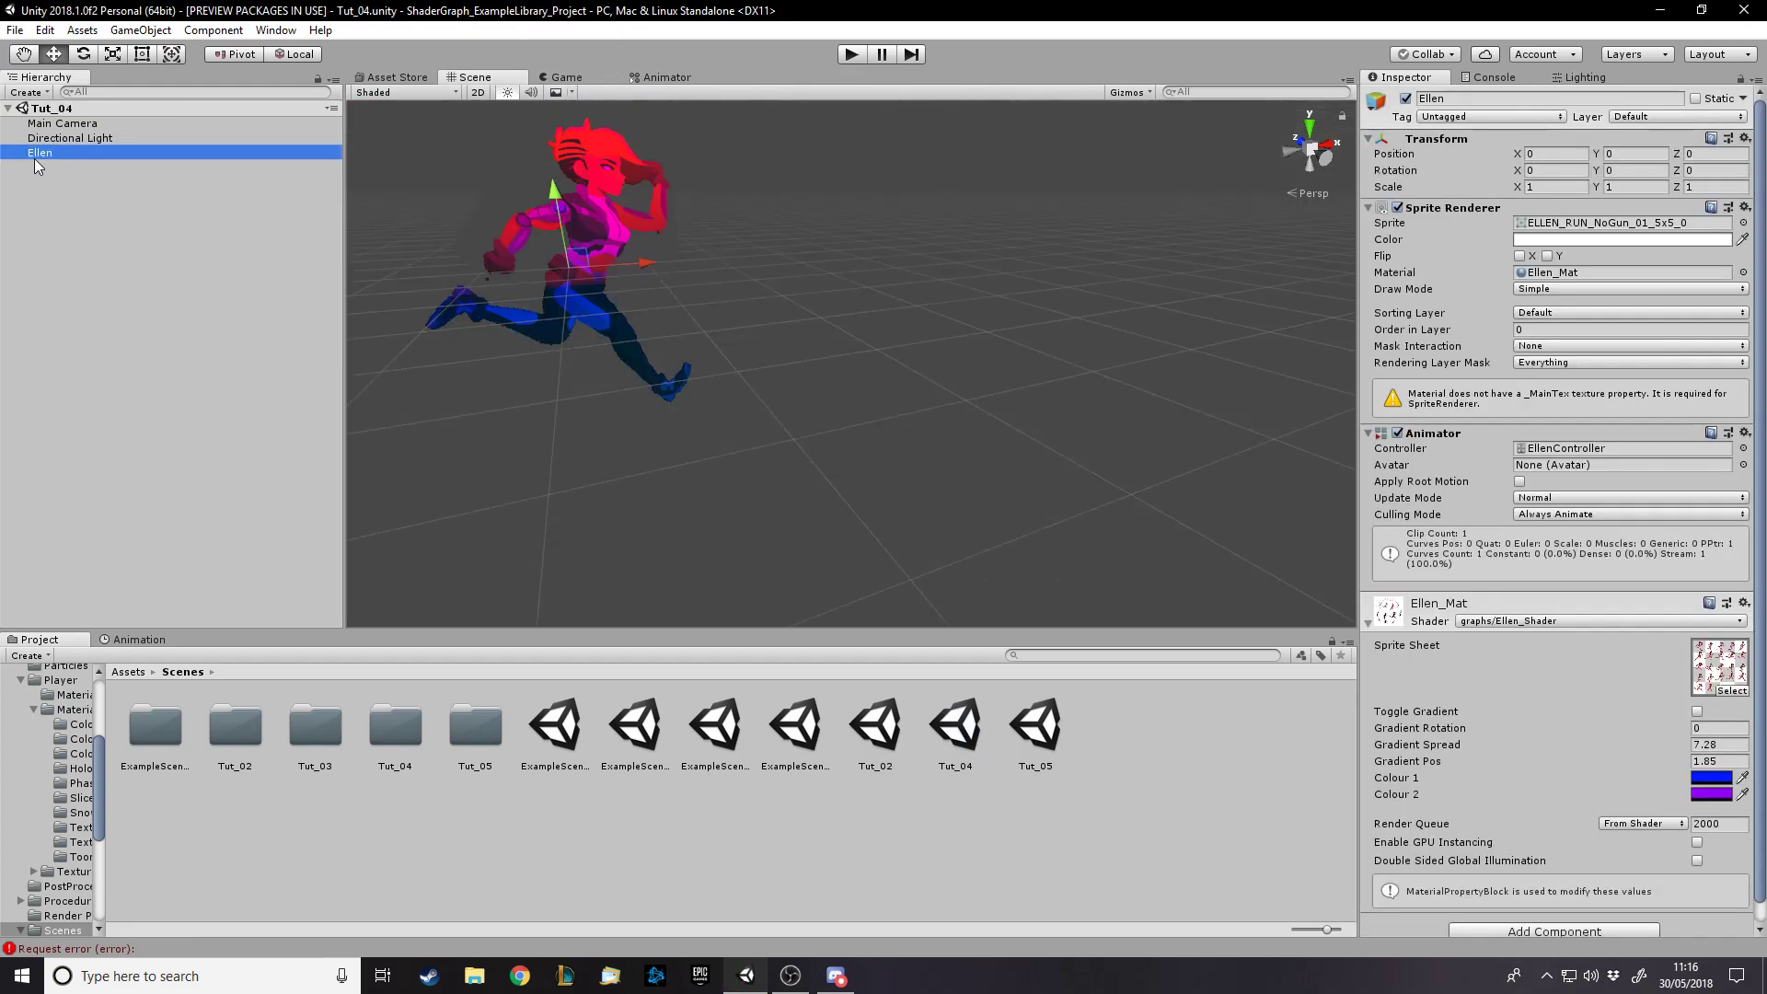
double_click(387, 726)
click(345, 735)
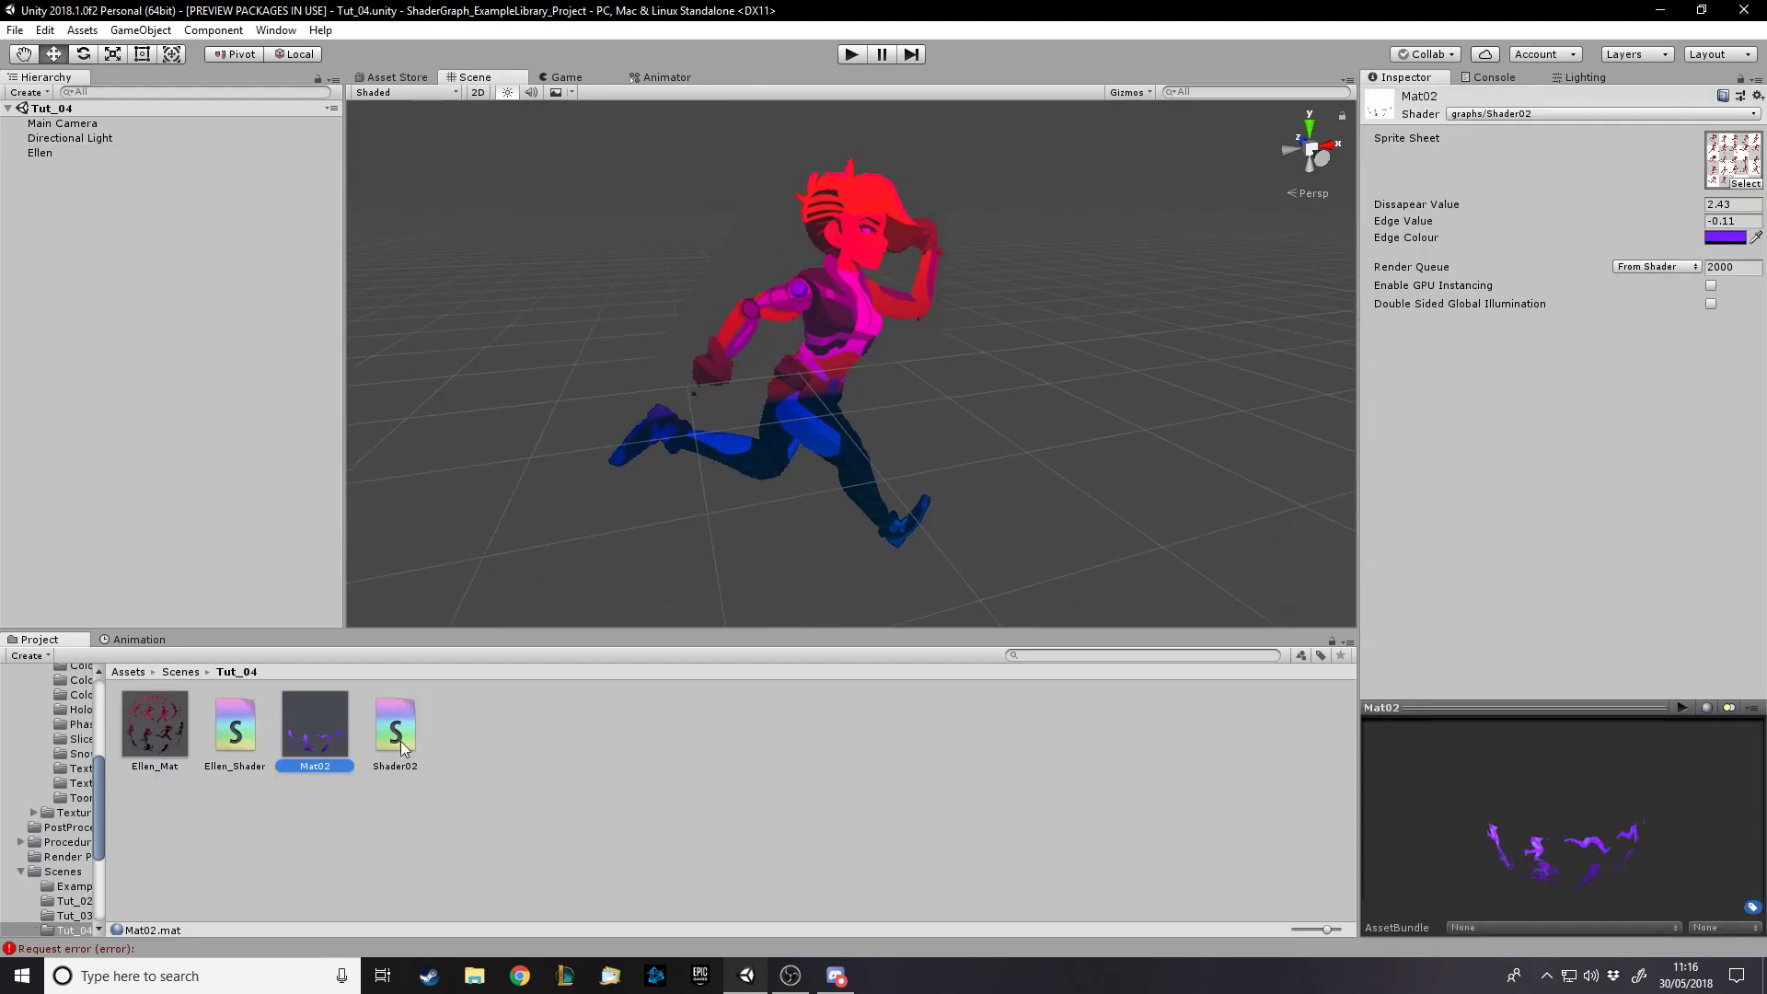
key(Delete)
key(Return)
click(328, 732)
key(Delete)
key(Return)
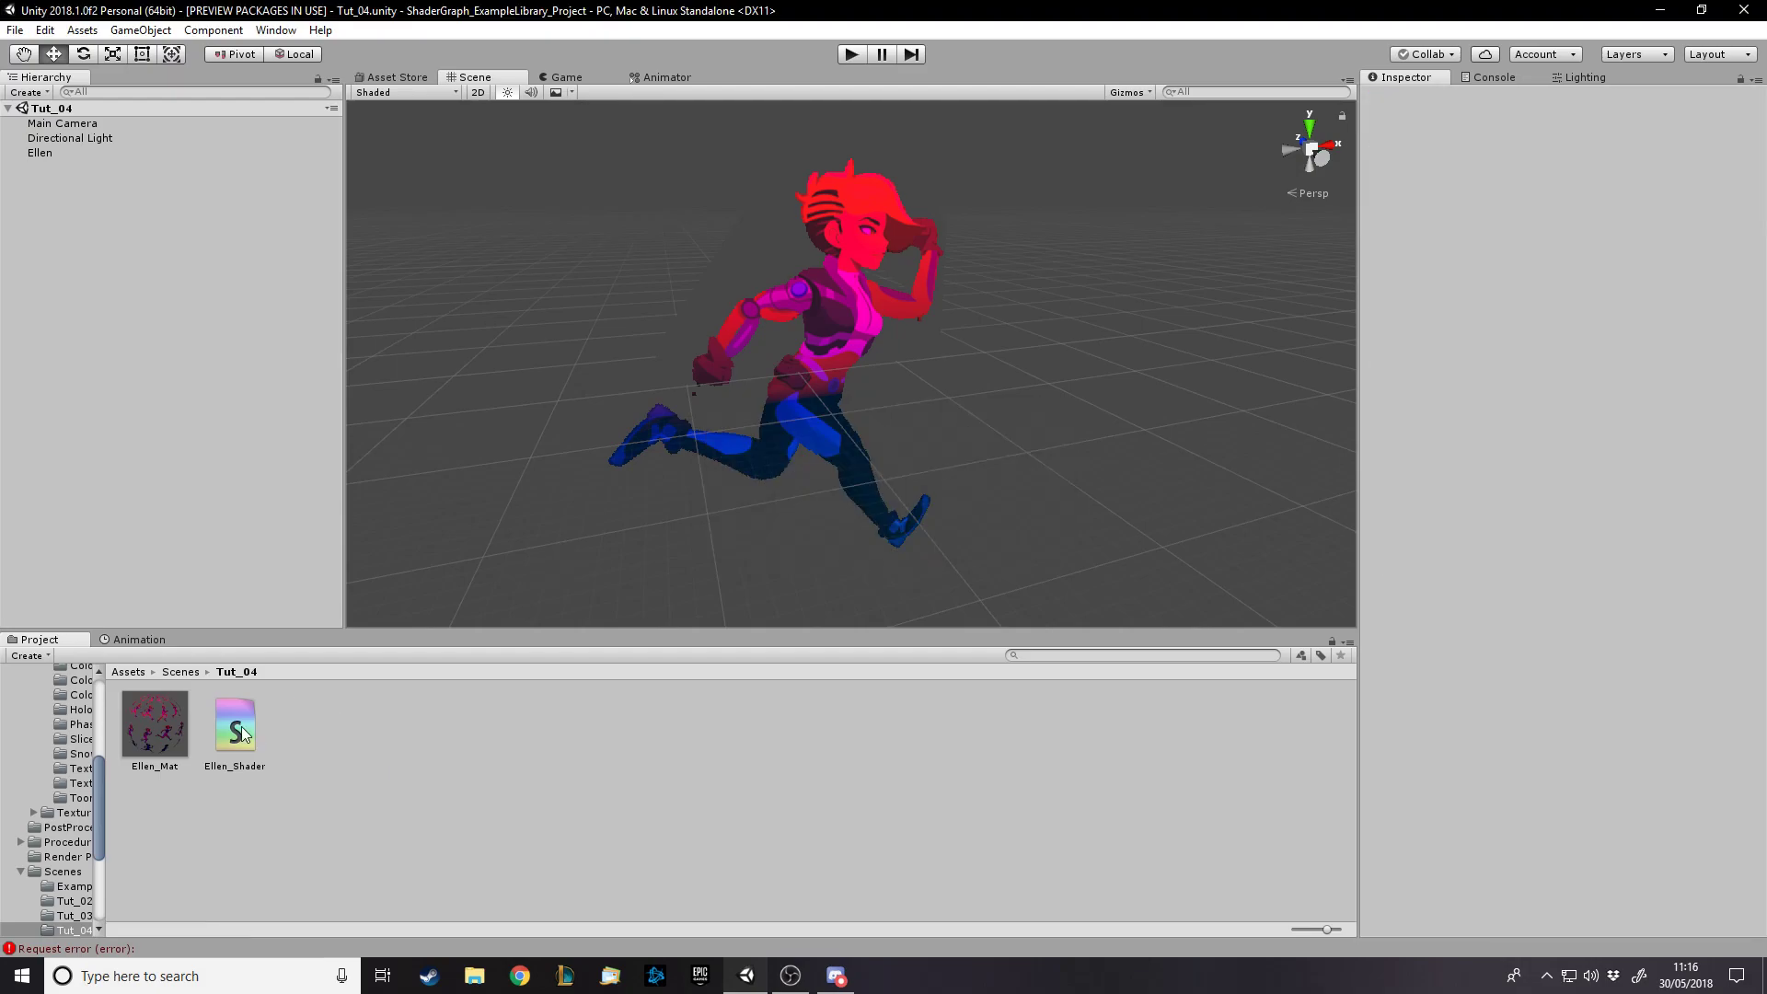
Create a material named TeleportMat in the Tut_04 folder and apply it to the Ellen sprite in the scene
right_click(431, 769)
mouse_move(578, 395)
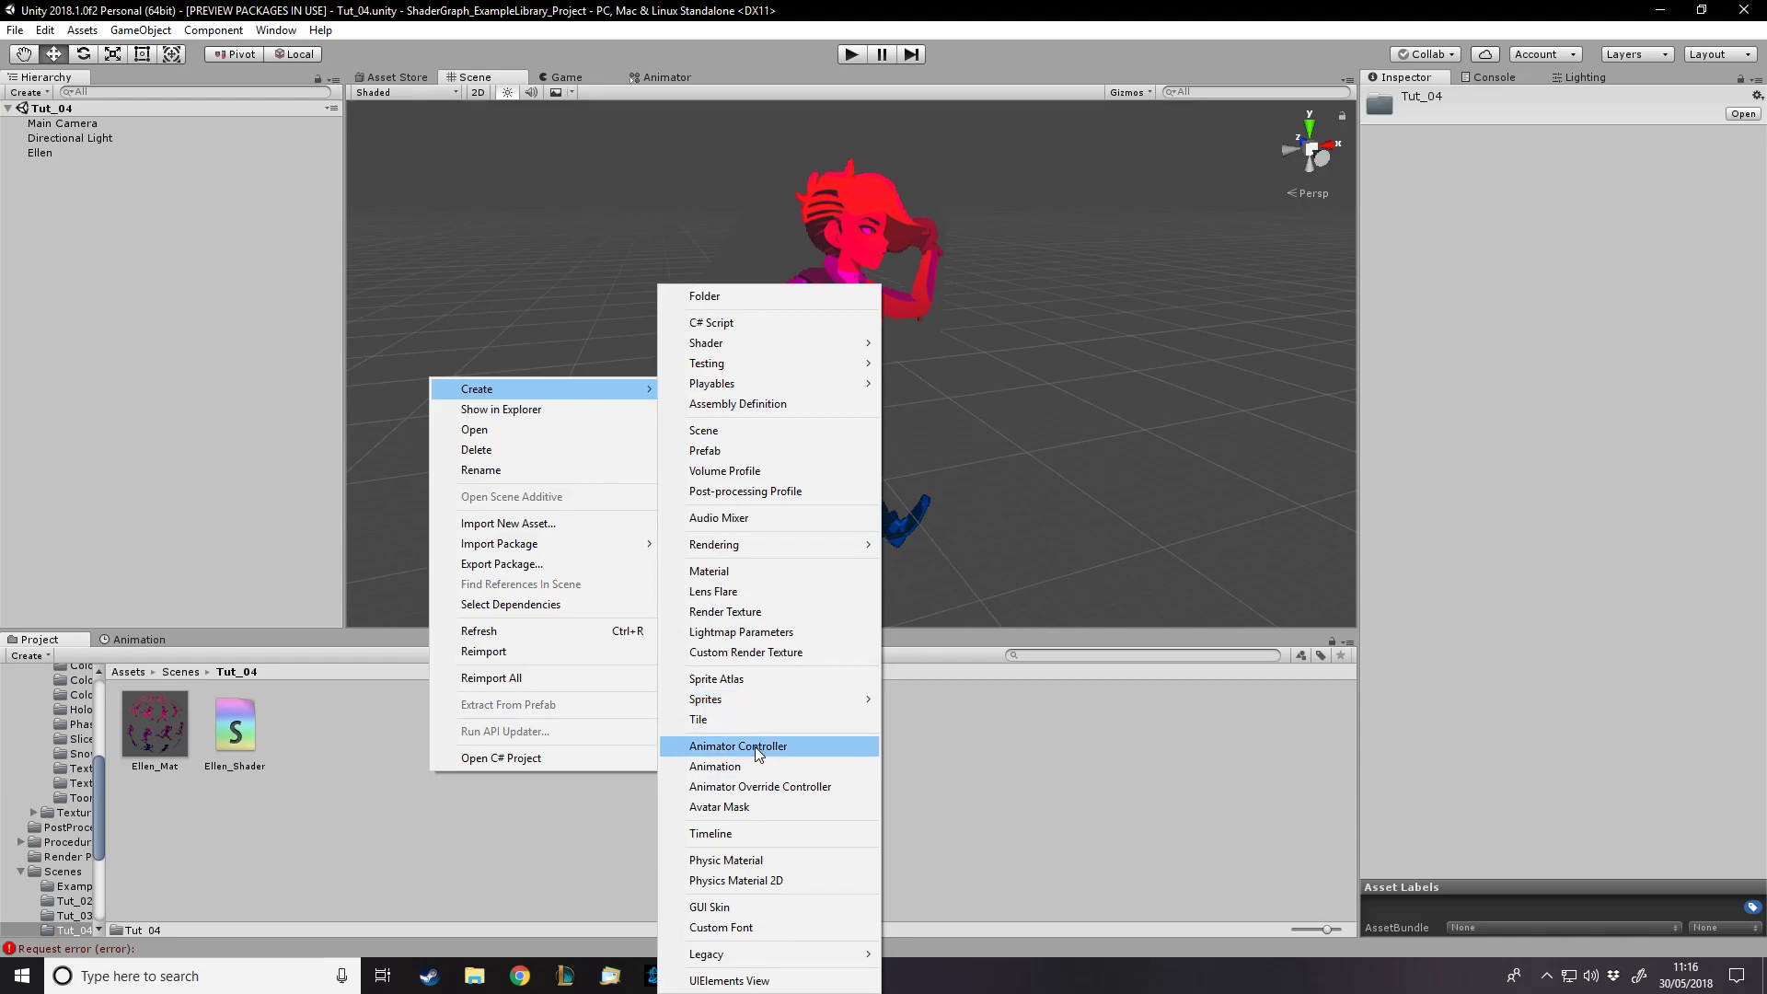
click(732, 571)
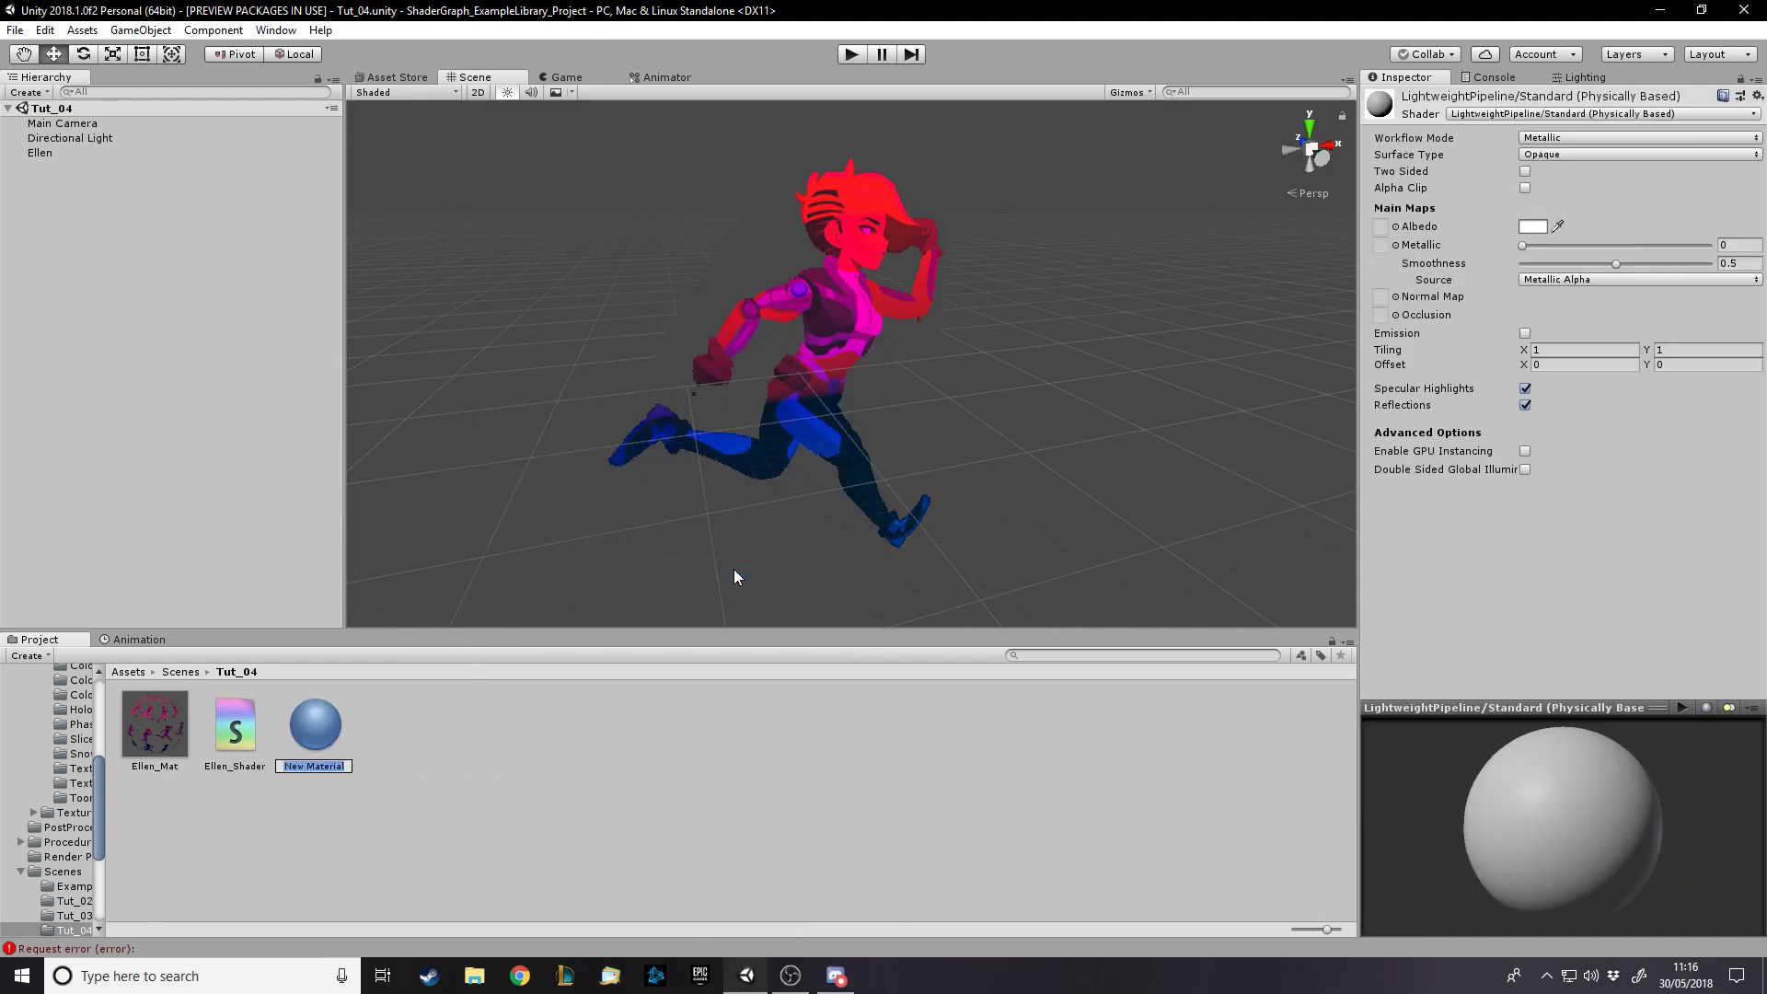
text(TeleportMat)
key(Return)
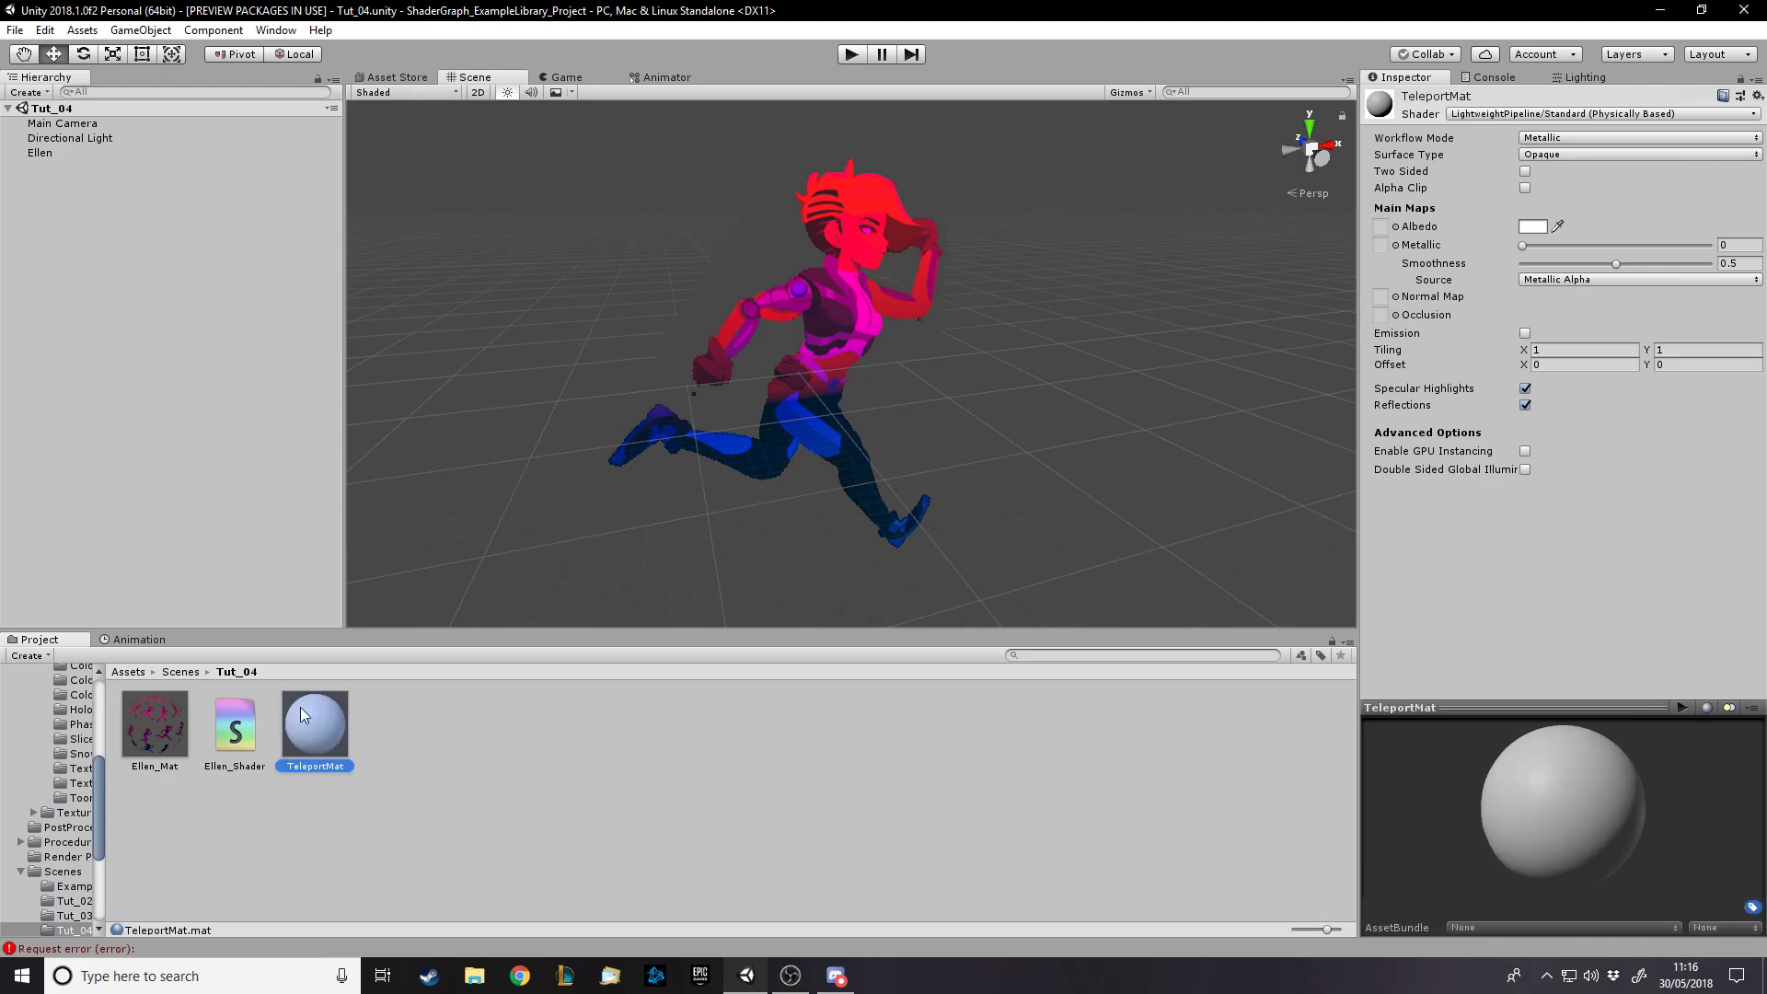
drag(310, 710, 858, 290)
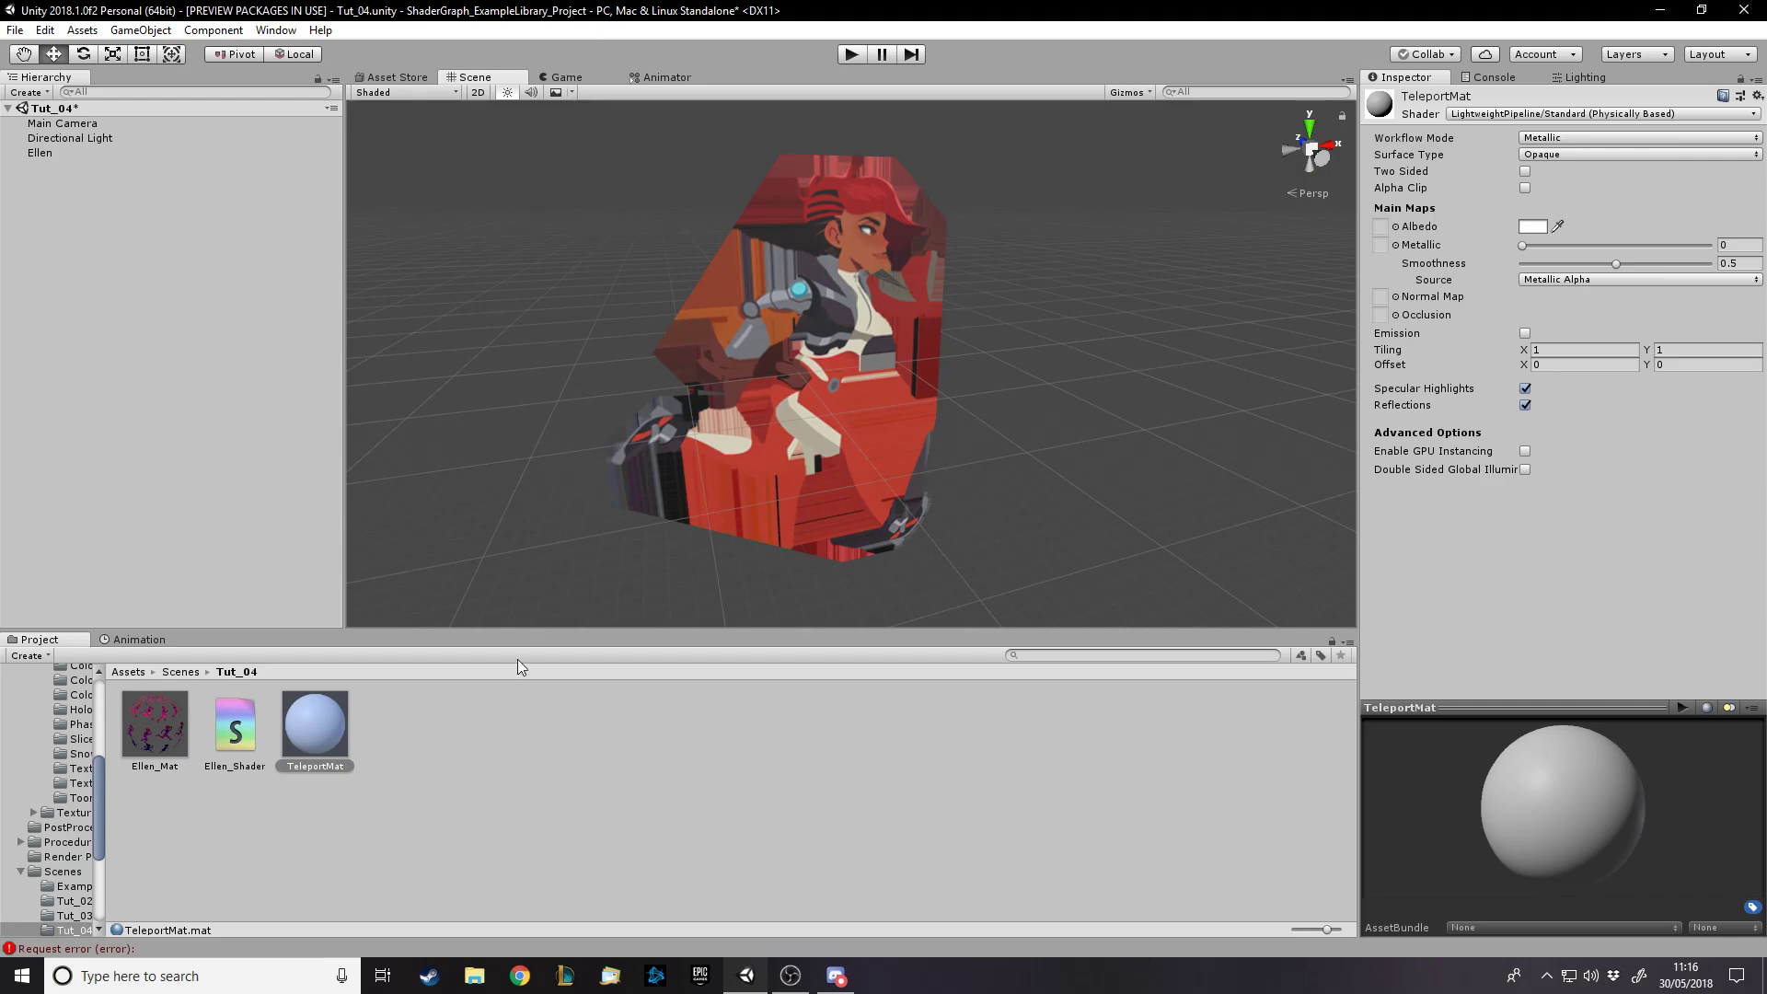
Create a PBR Graph named TeleportShader in the Tut_04 folder and open it in the shader editor
click(461, 727)
right_click(463, 727)
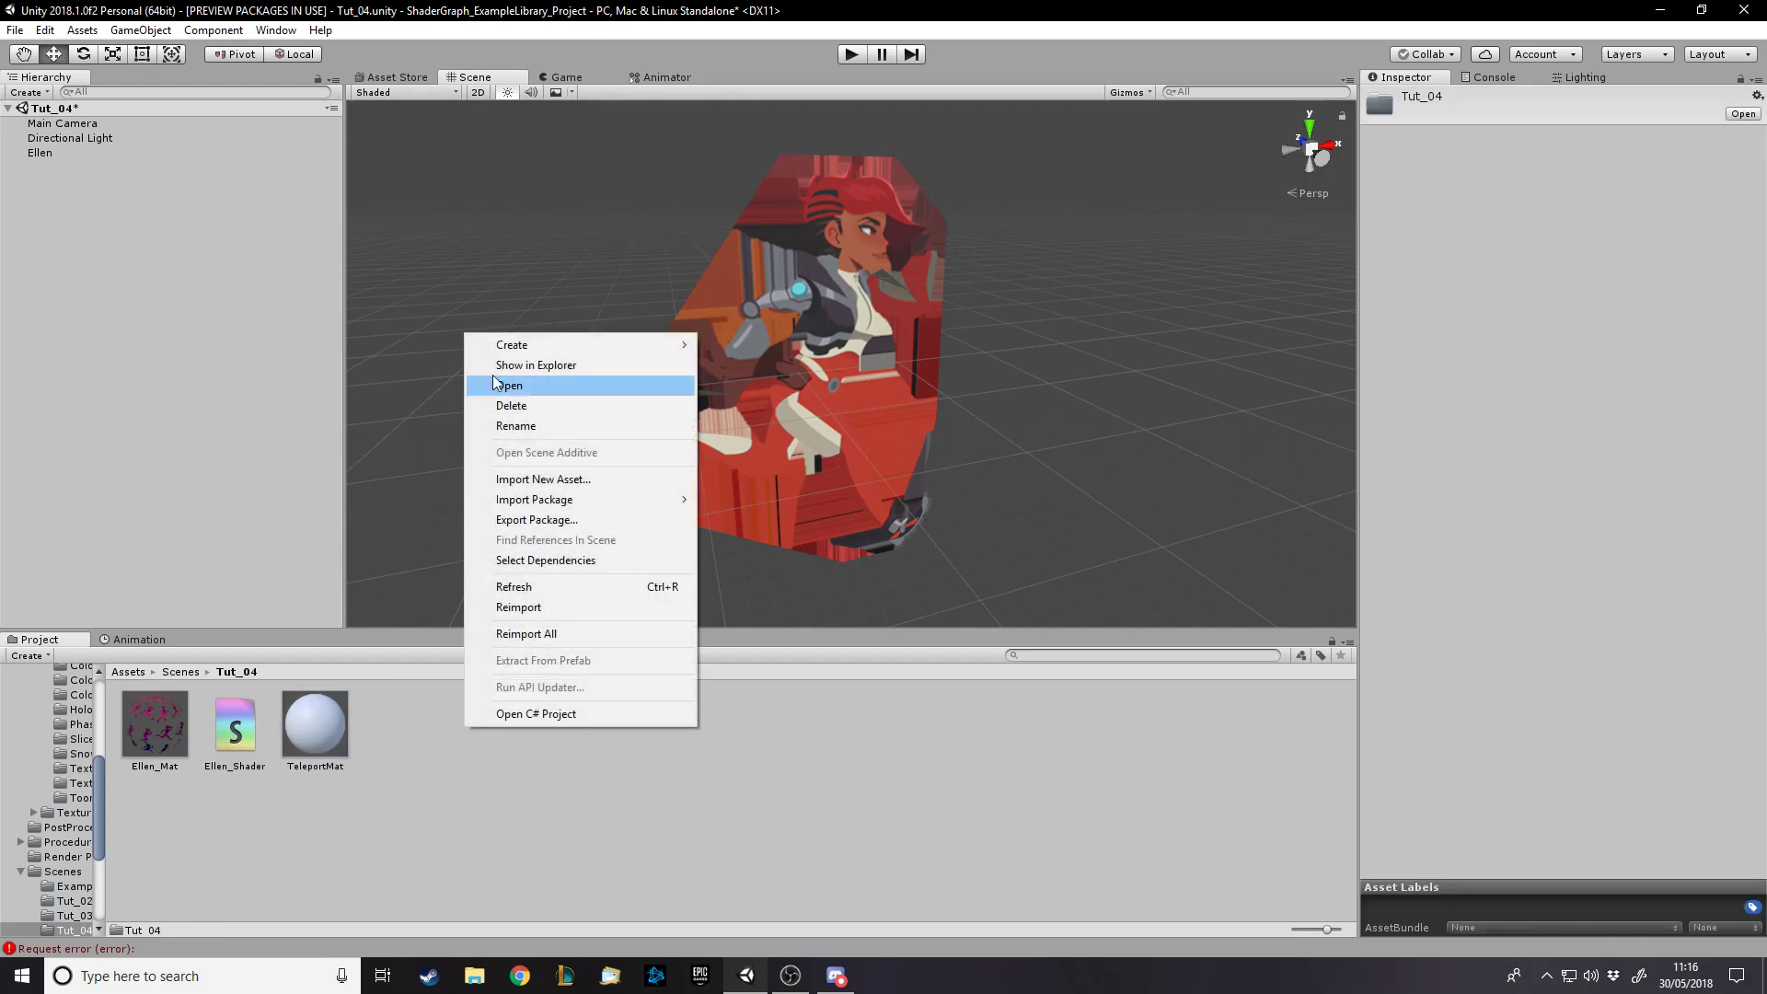
mouse_move(525, 354)
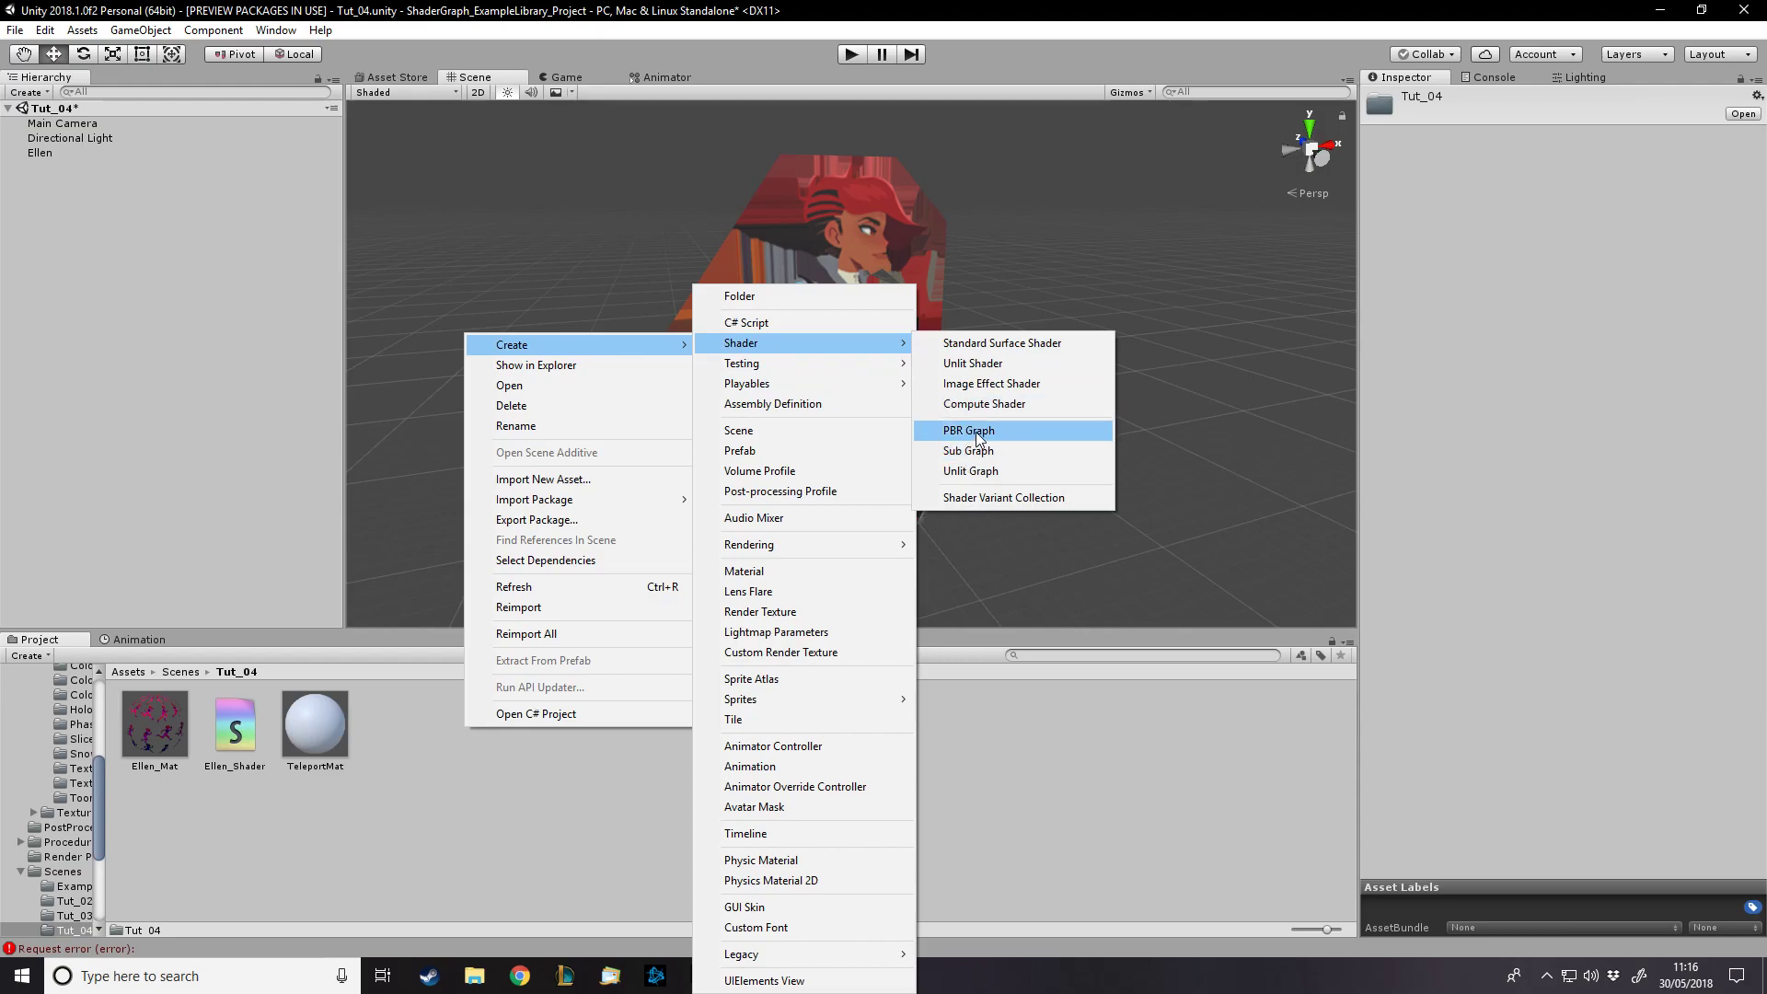
click(977, 437)
text(TeleportShader)
key(Return)
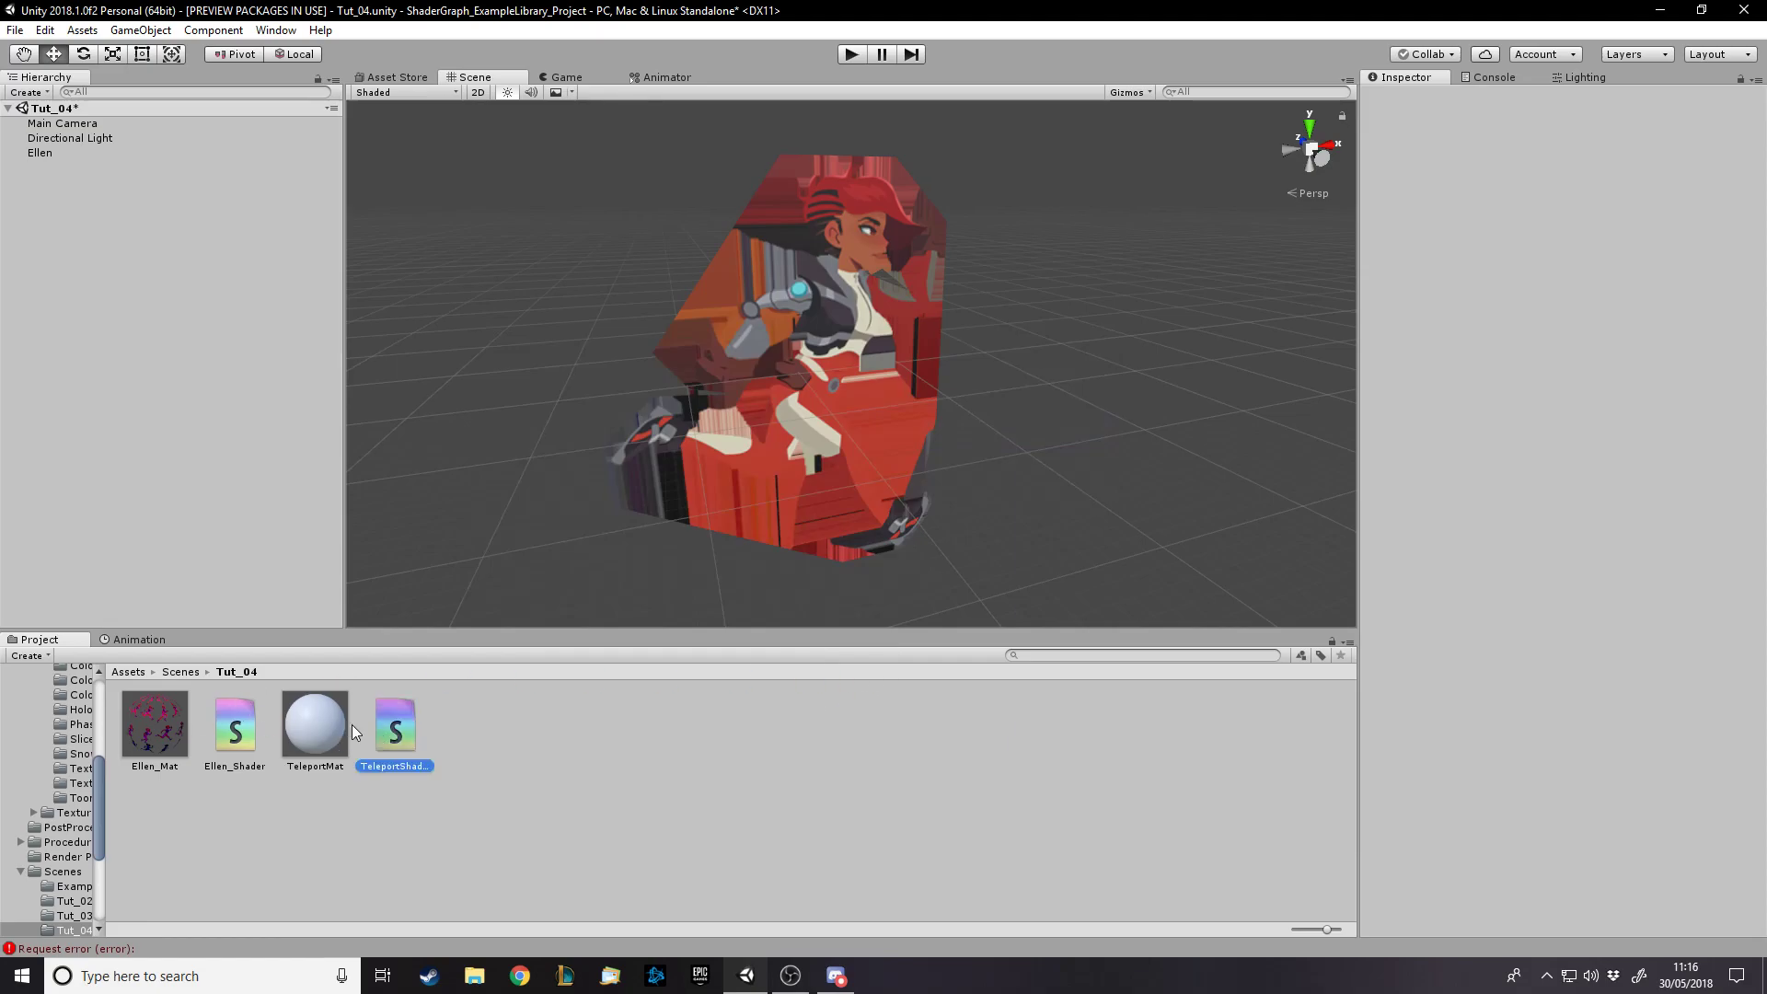
double_click(412, 730)
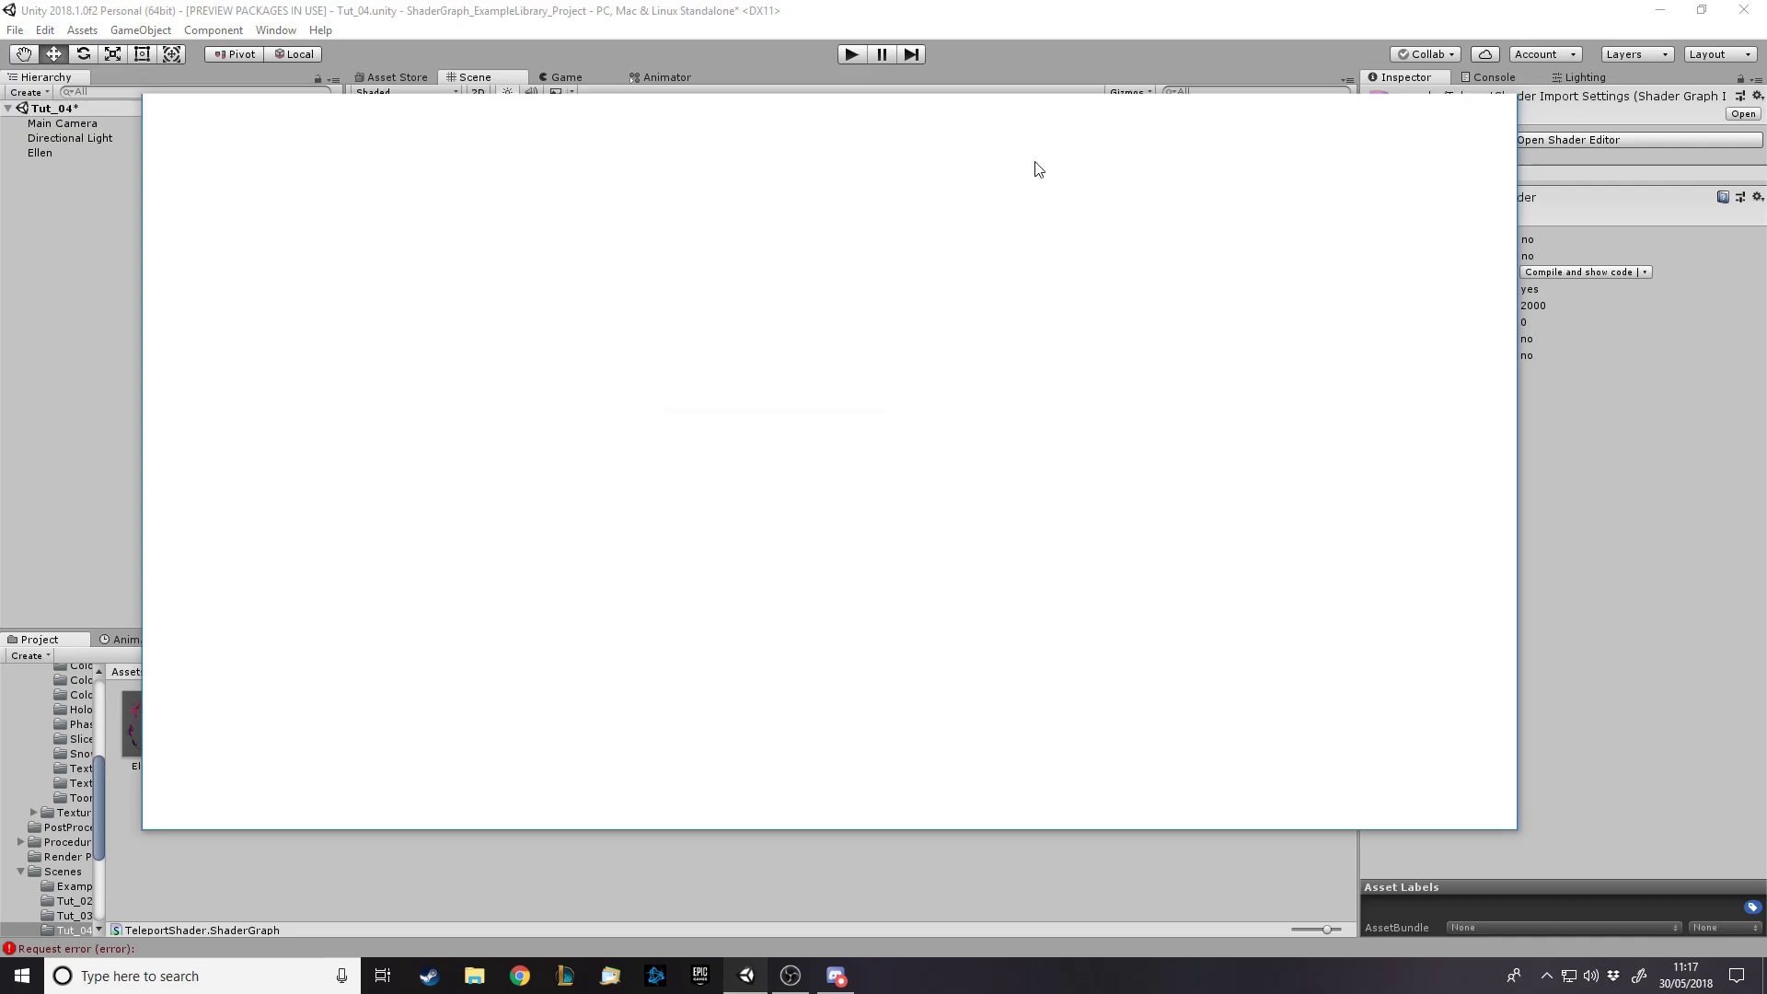
Add a Texture property named Sprite Sheet to the graph with the ELLEN_RUN sprite sheet as its default
scroll(1260, 390, down, 3)
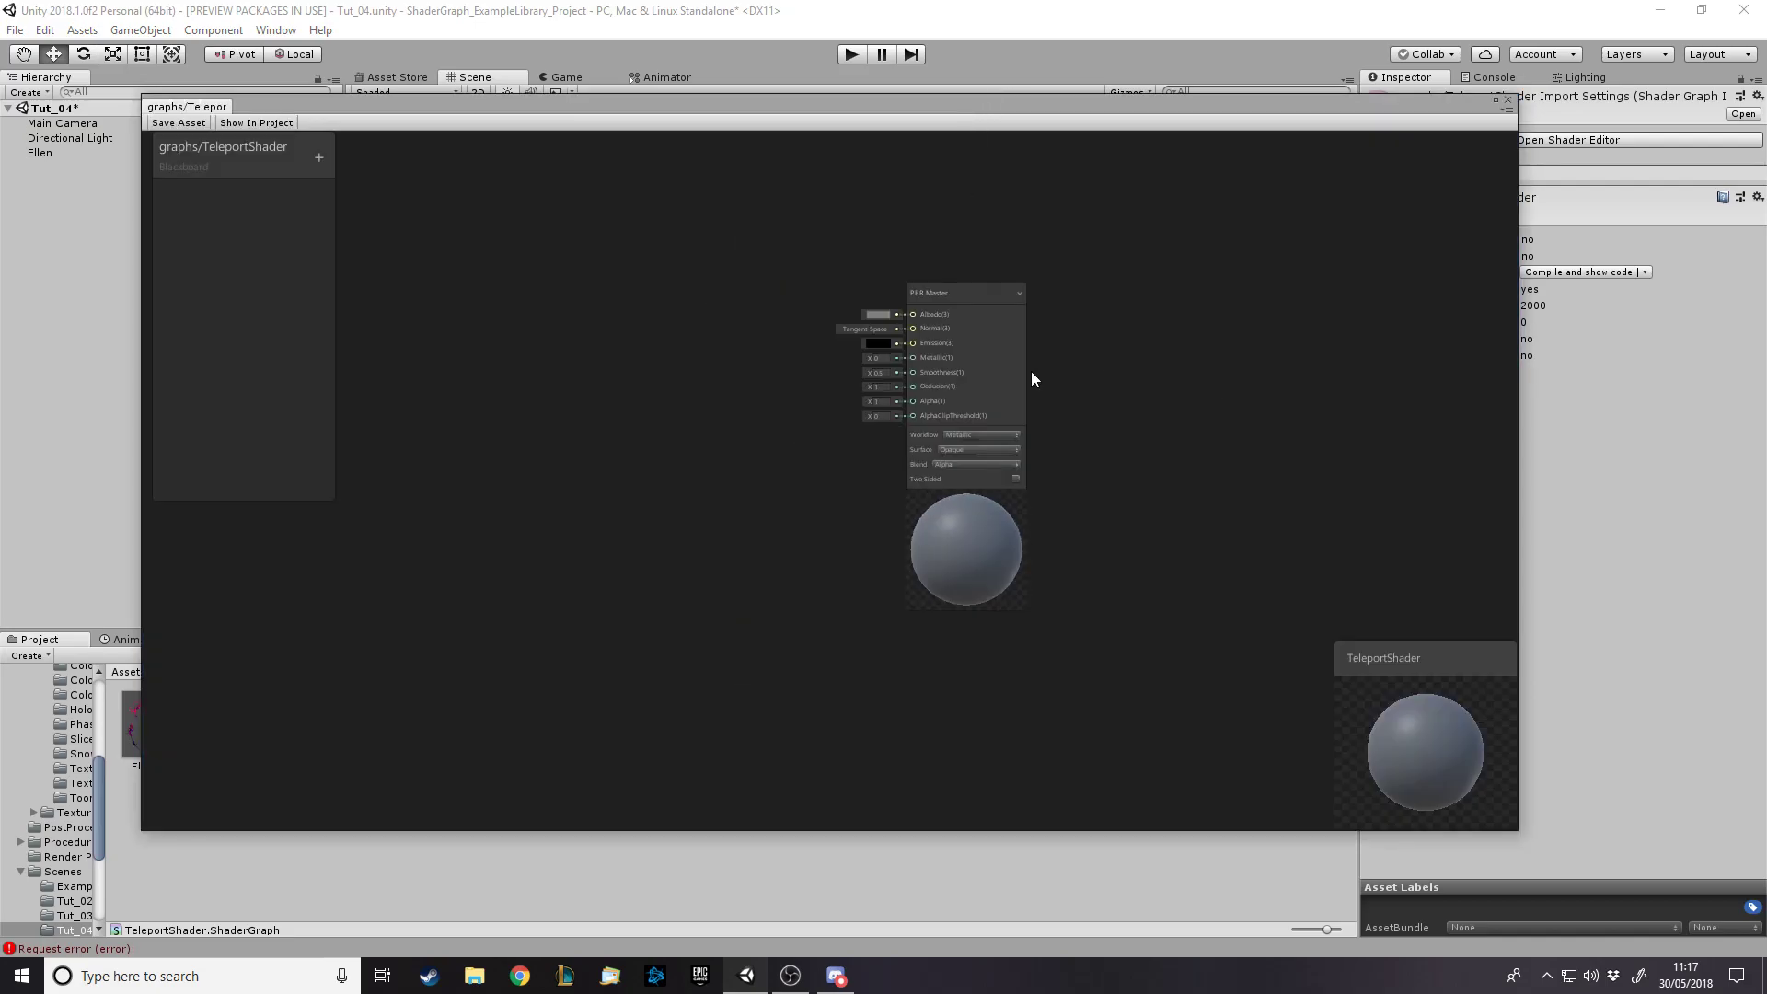
scroll(1238, 393, down, 1)
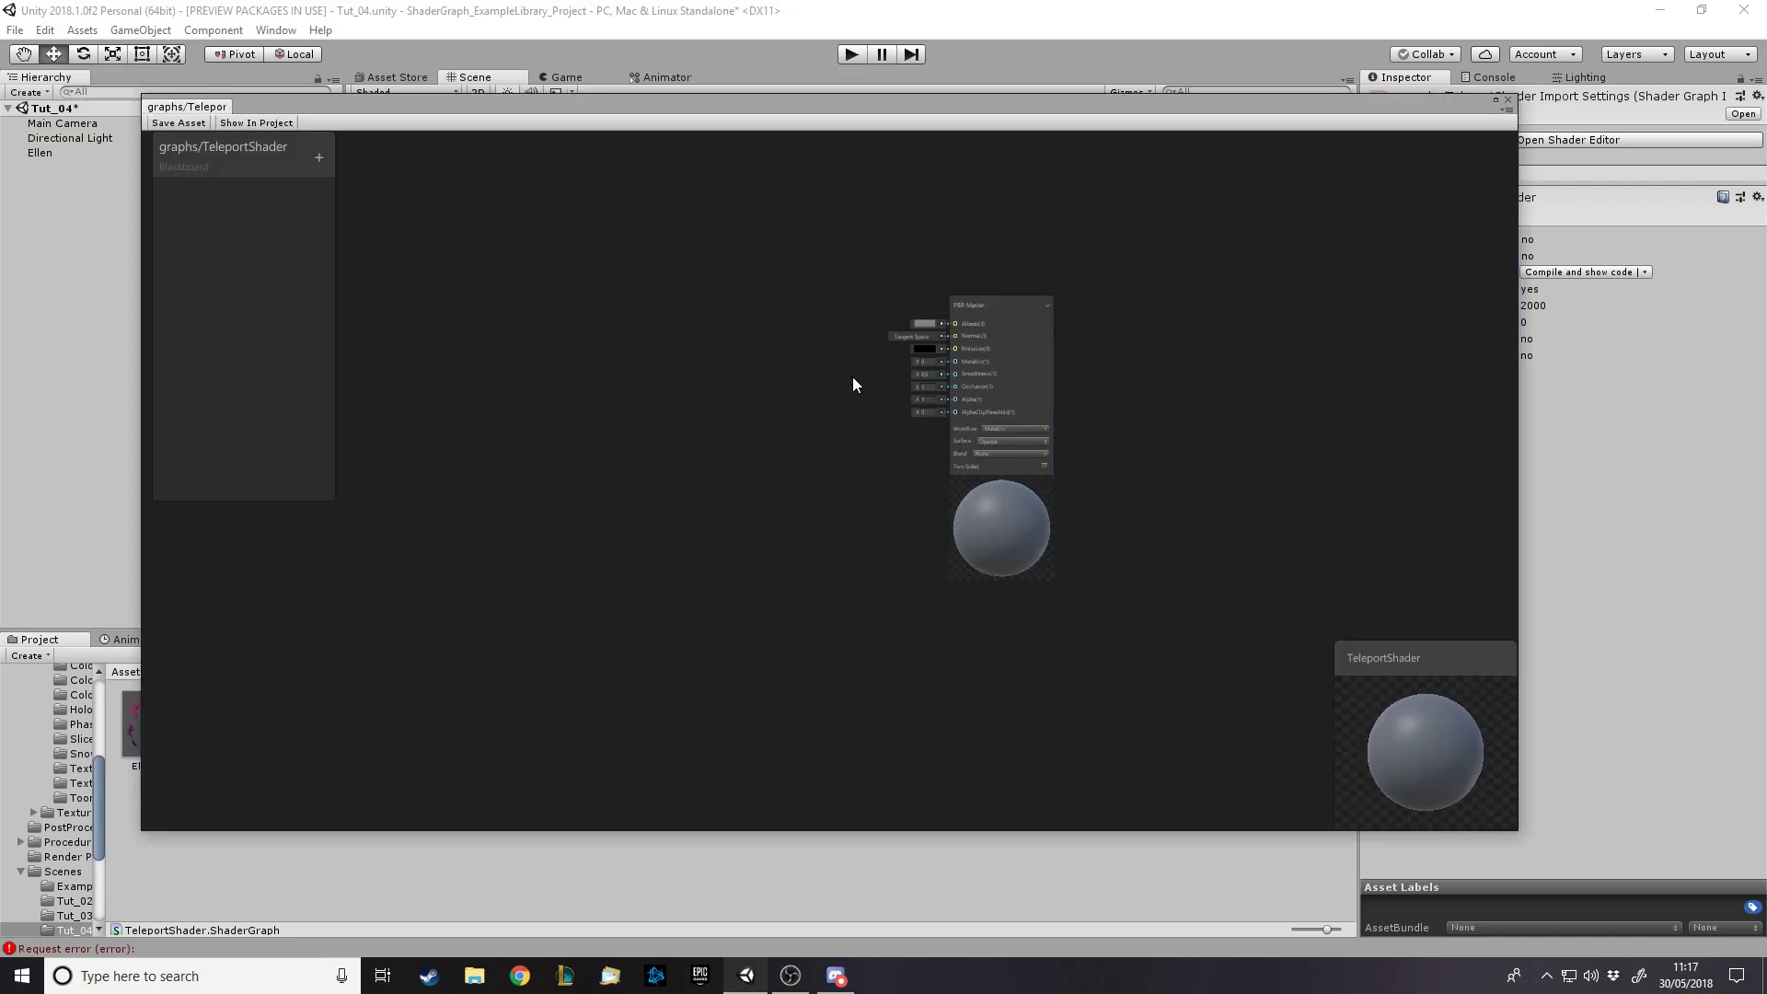
scroll(577, 340, up, 1)
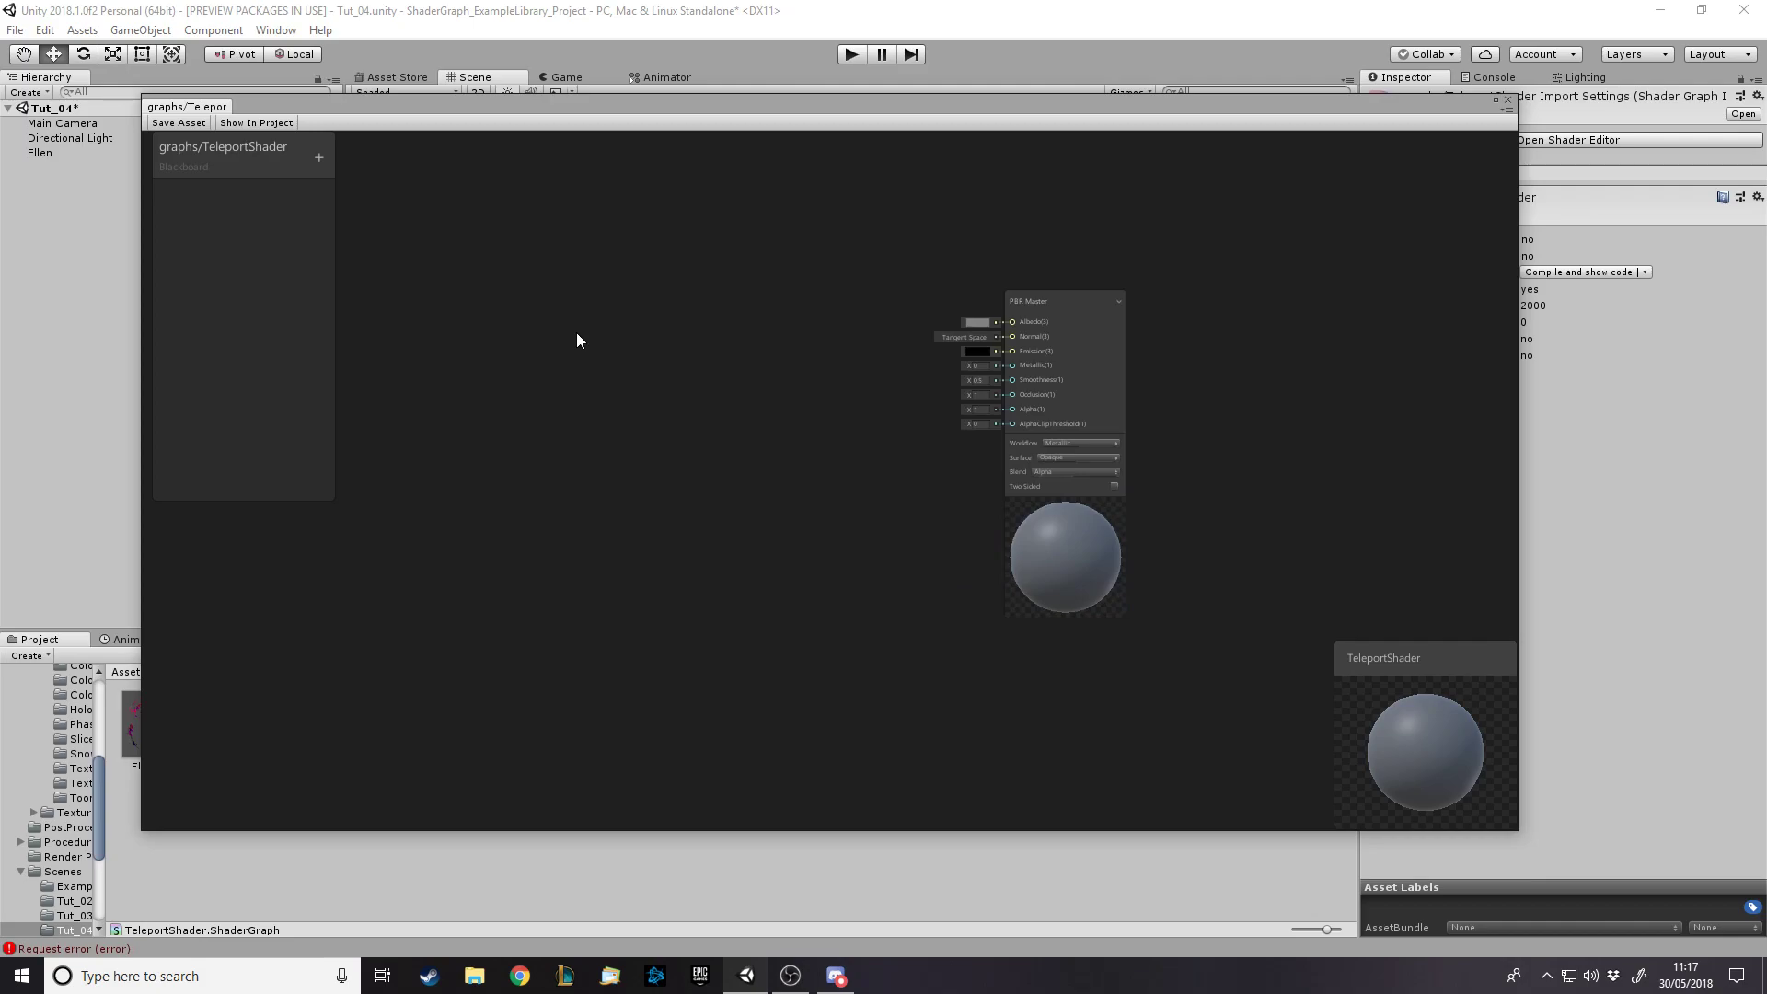
click(319, 158)
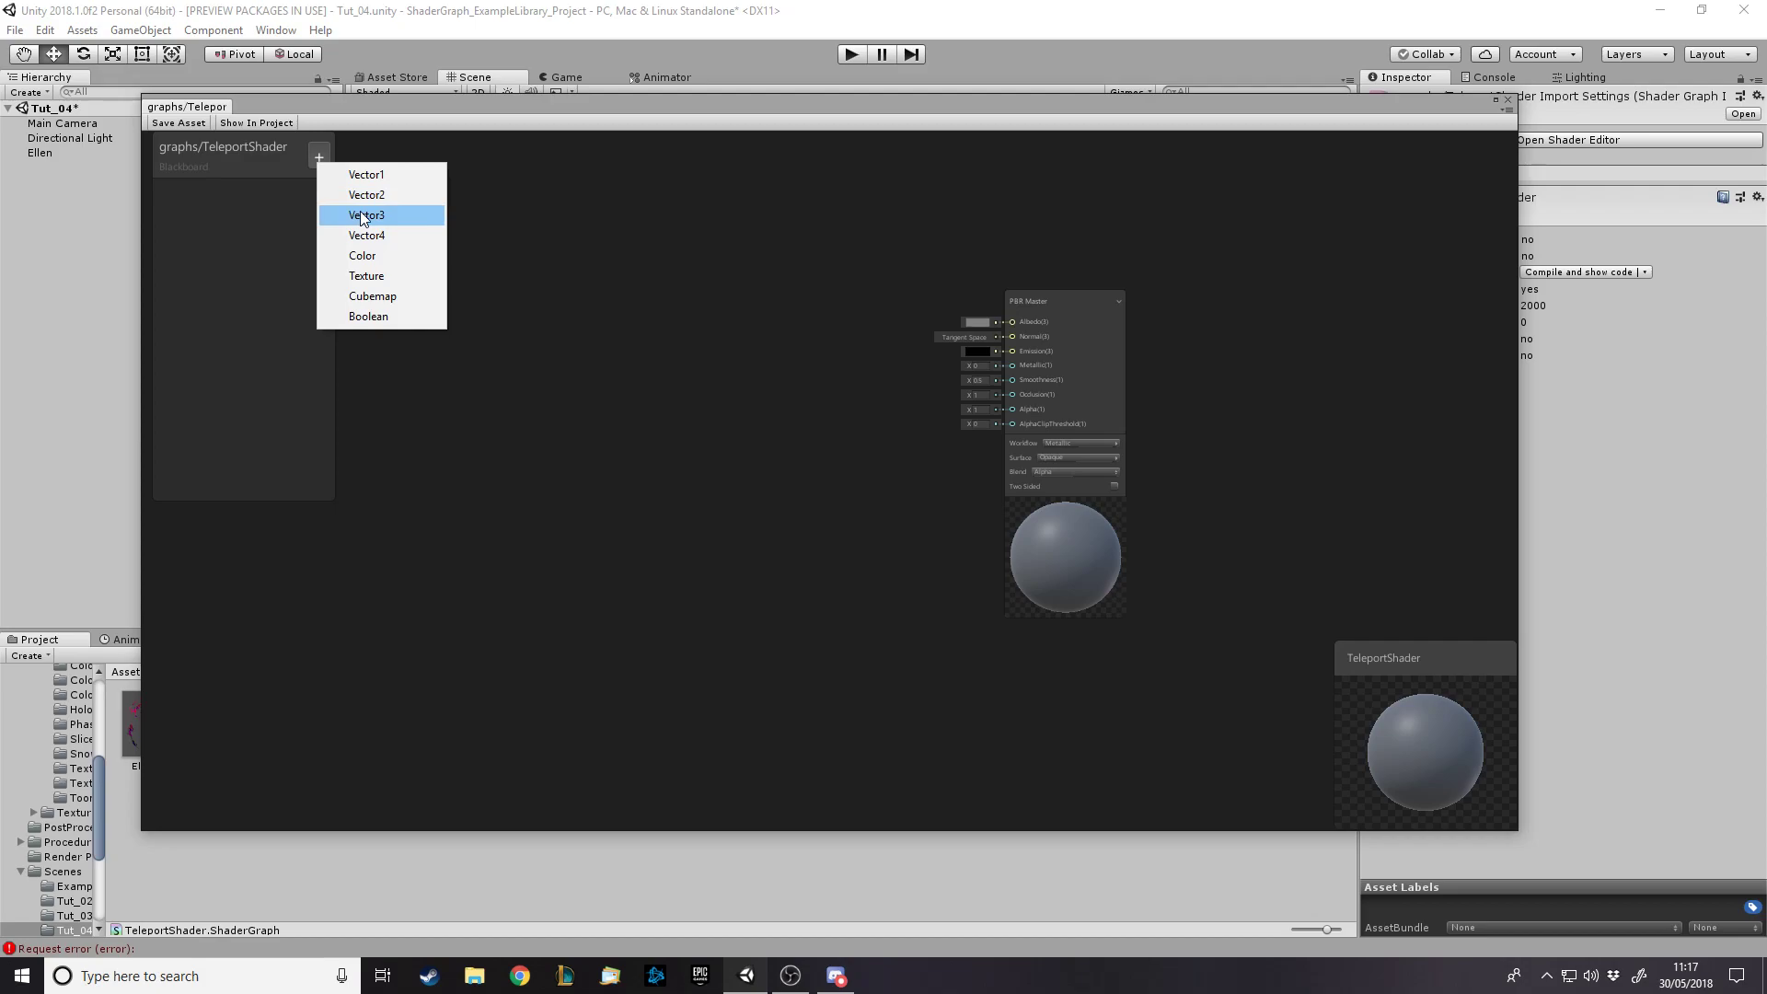
click(381, 278)
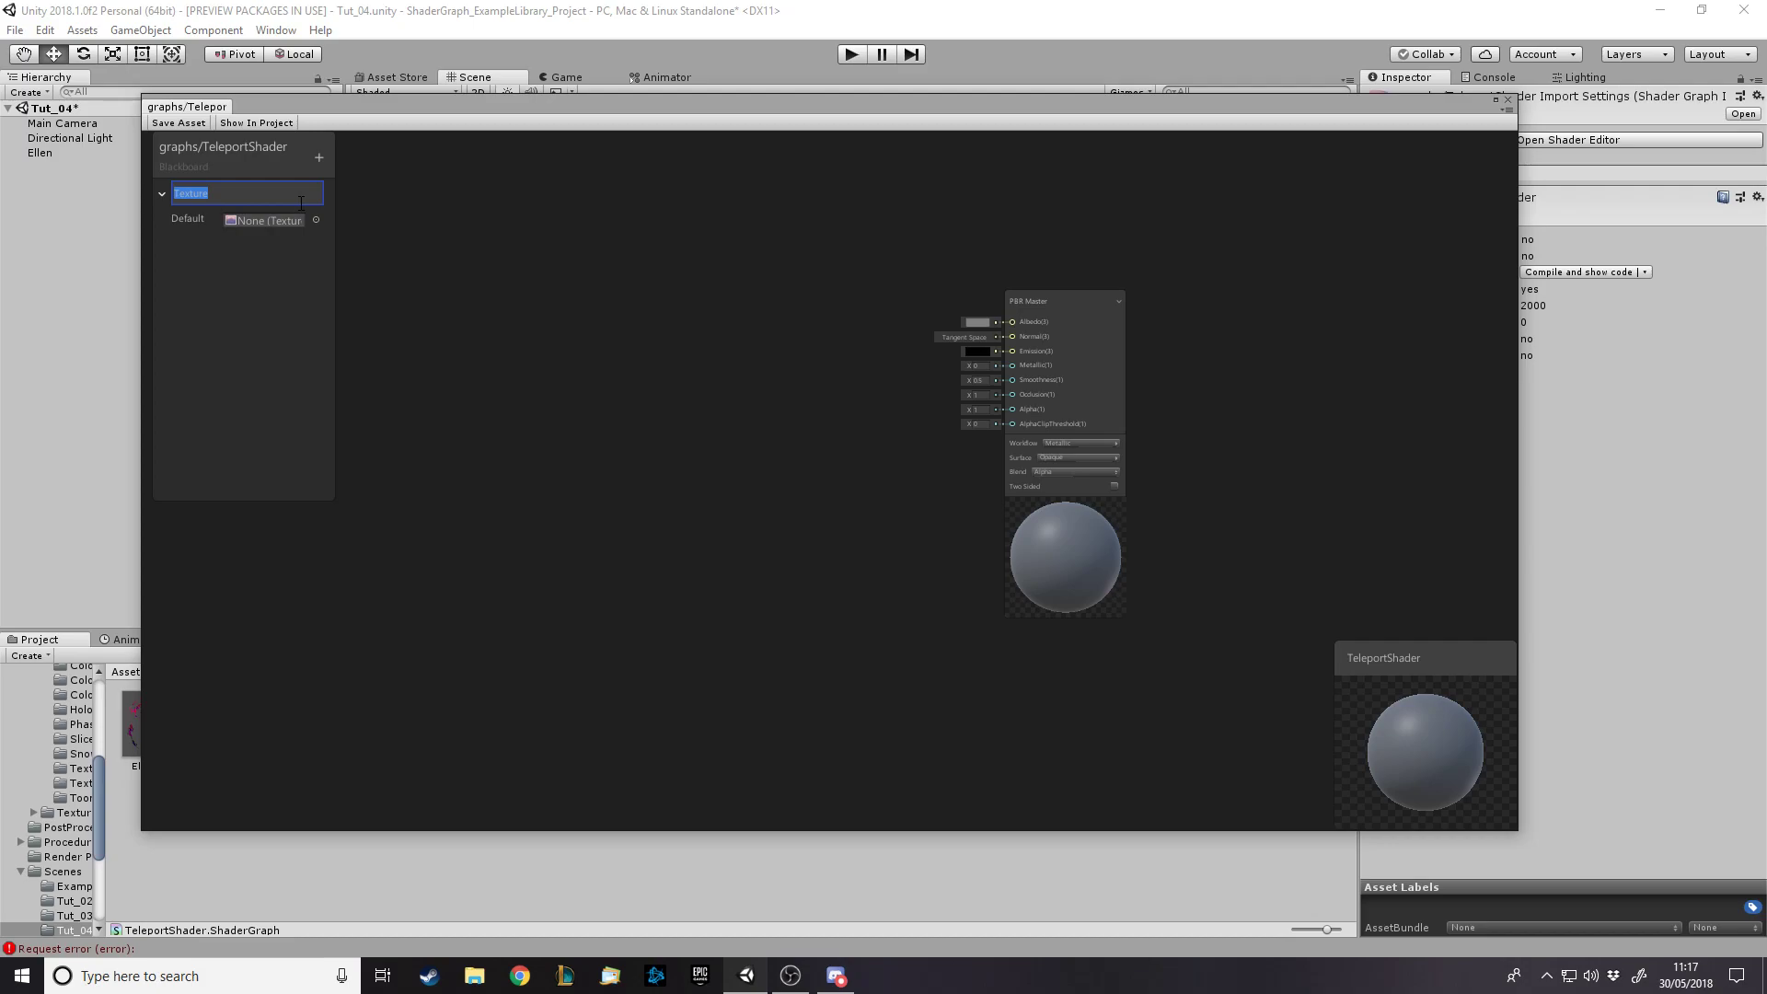
text(SpriteTexture)
key(Return)
click(315, 220)
scroll(298, 311, down, 4)
scroll(299, 311, up, 4)
click(333, 339)
double_click(333, 338)
Place the Sprite Sheet property in the graph and connect it to a new SubGraph-SpriteSample node's Sprite Texture input
drag(217, 192, 593, 265)
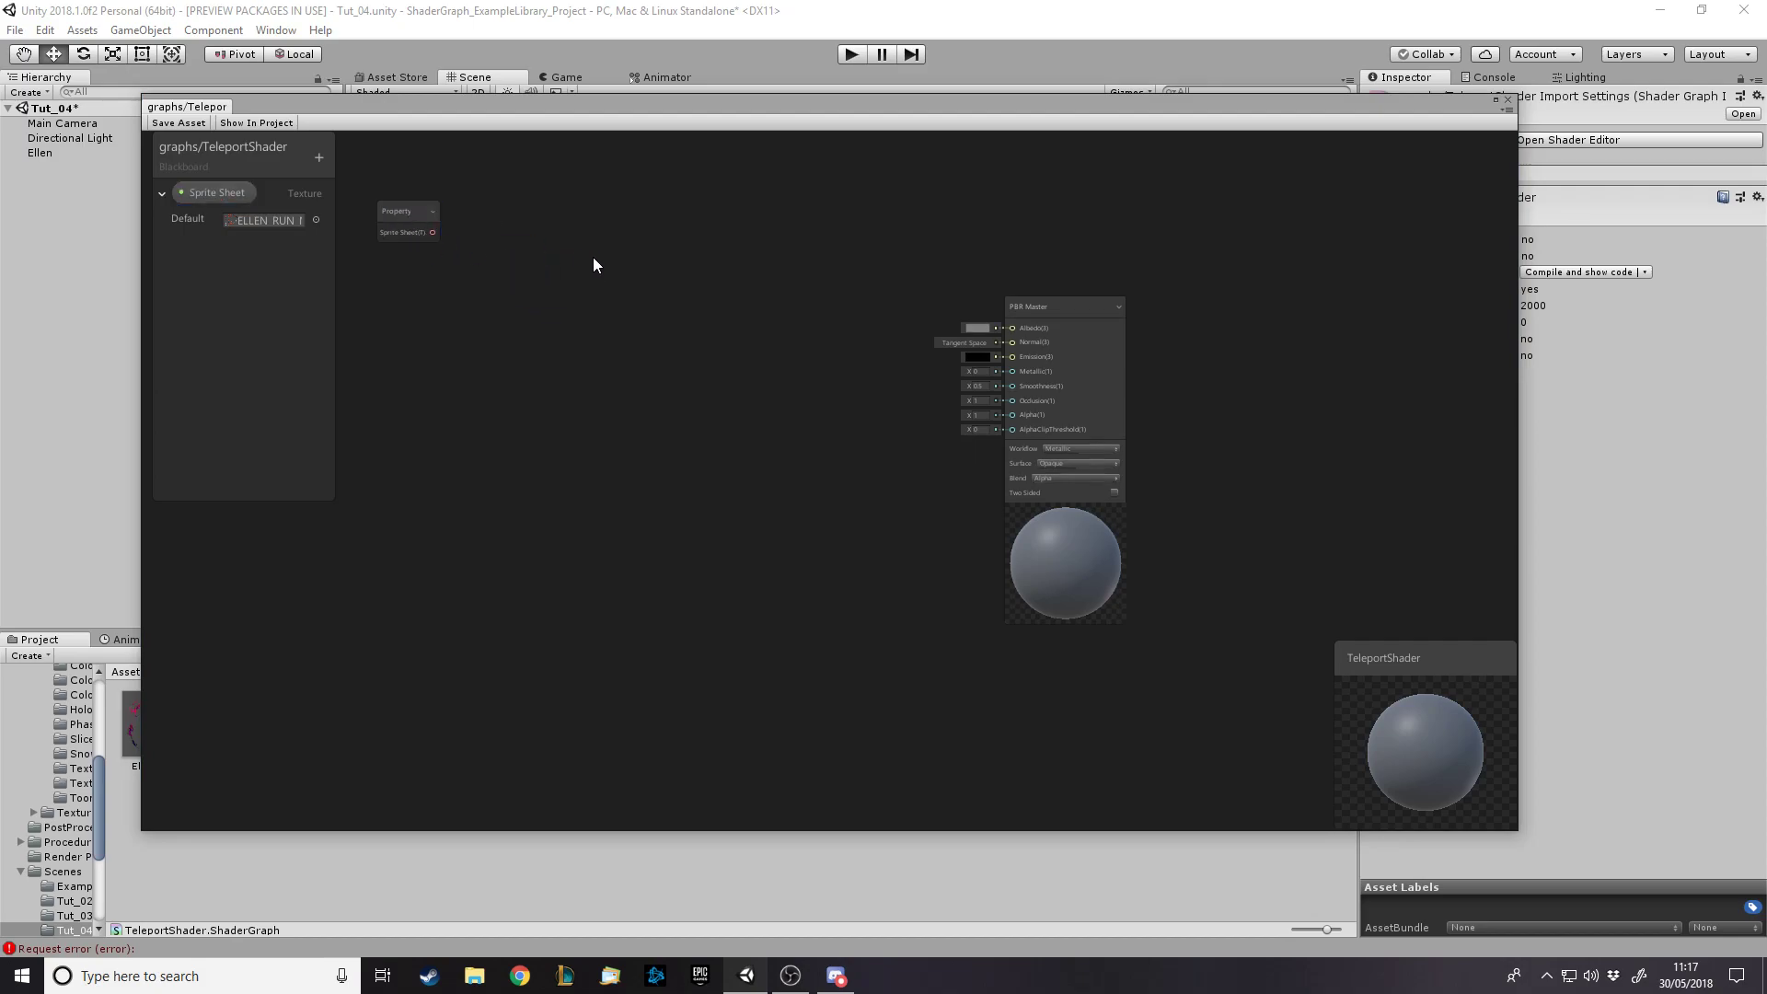
key(space)
text(spr)
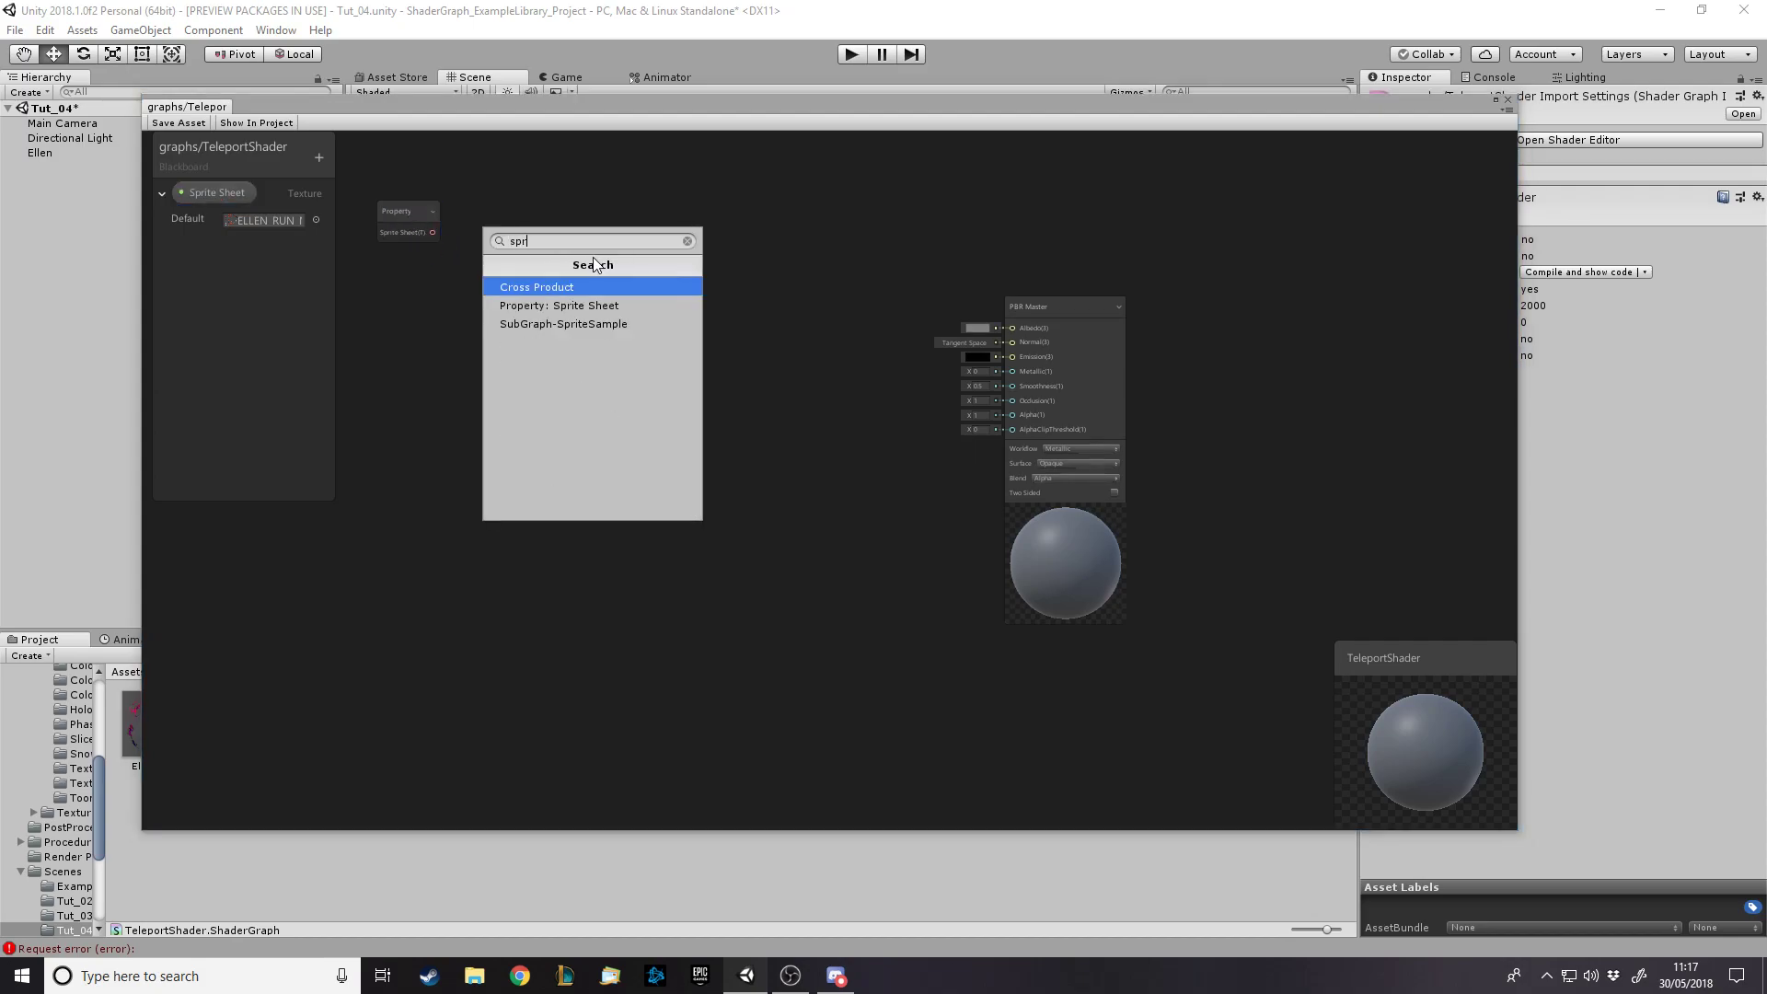
click(536, 324)
drag(432, 232, 632, 272)
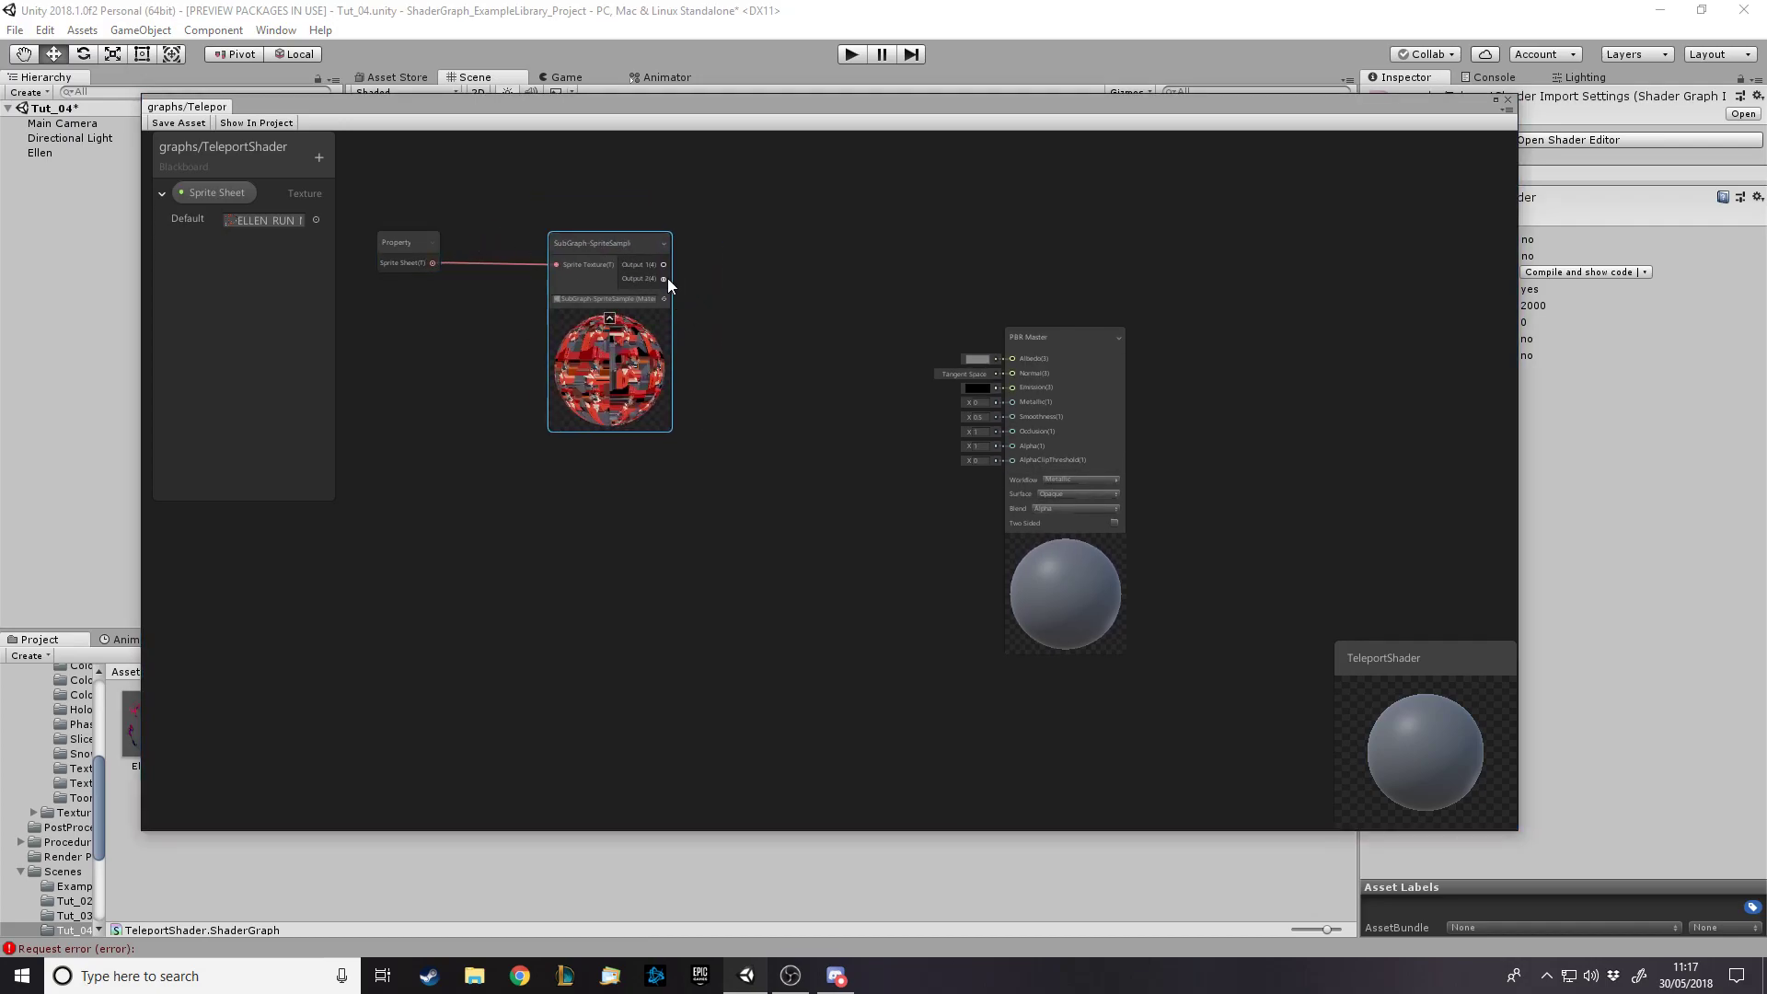
Connect the sprite sample node's second output to AlphaClipThreshold on the PBR Master and set Alpha to 0.5
drag(664, 278, 697, 293)
drag(764, 339, 1014, 461)
click(976, 445)
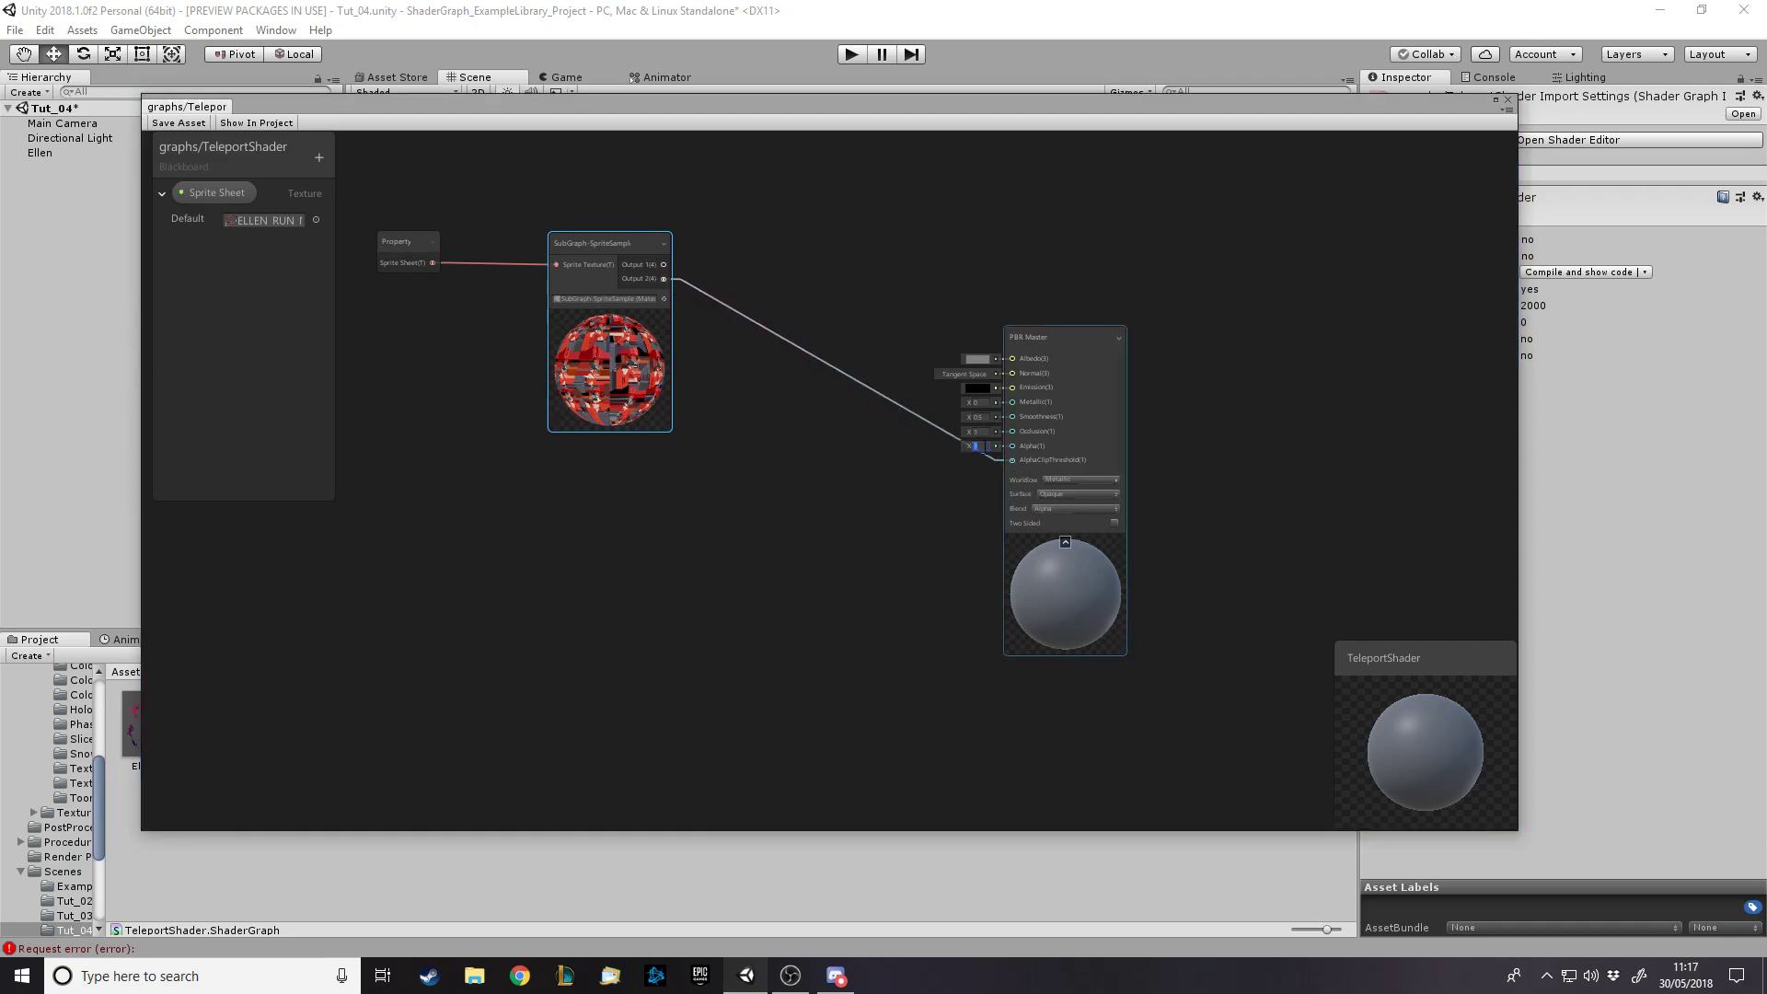
key(BackSpace)
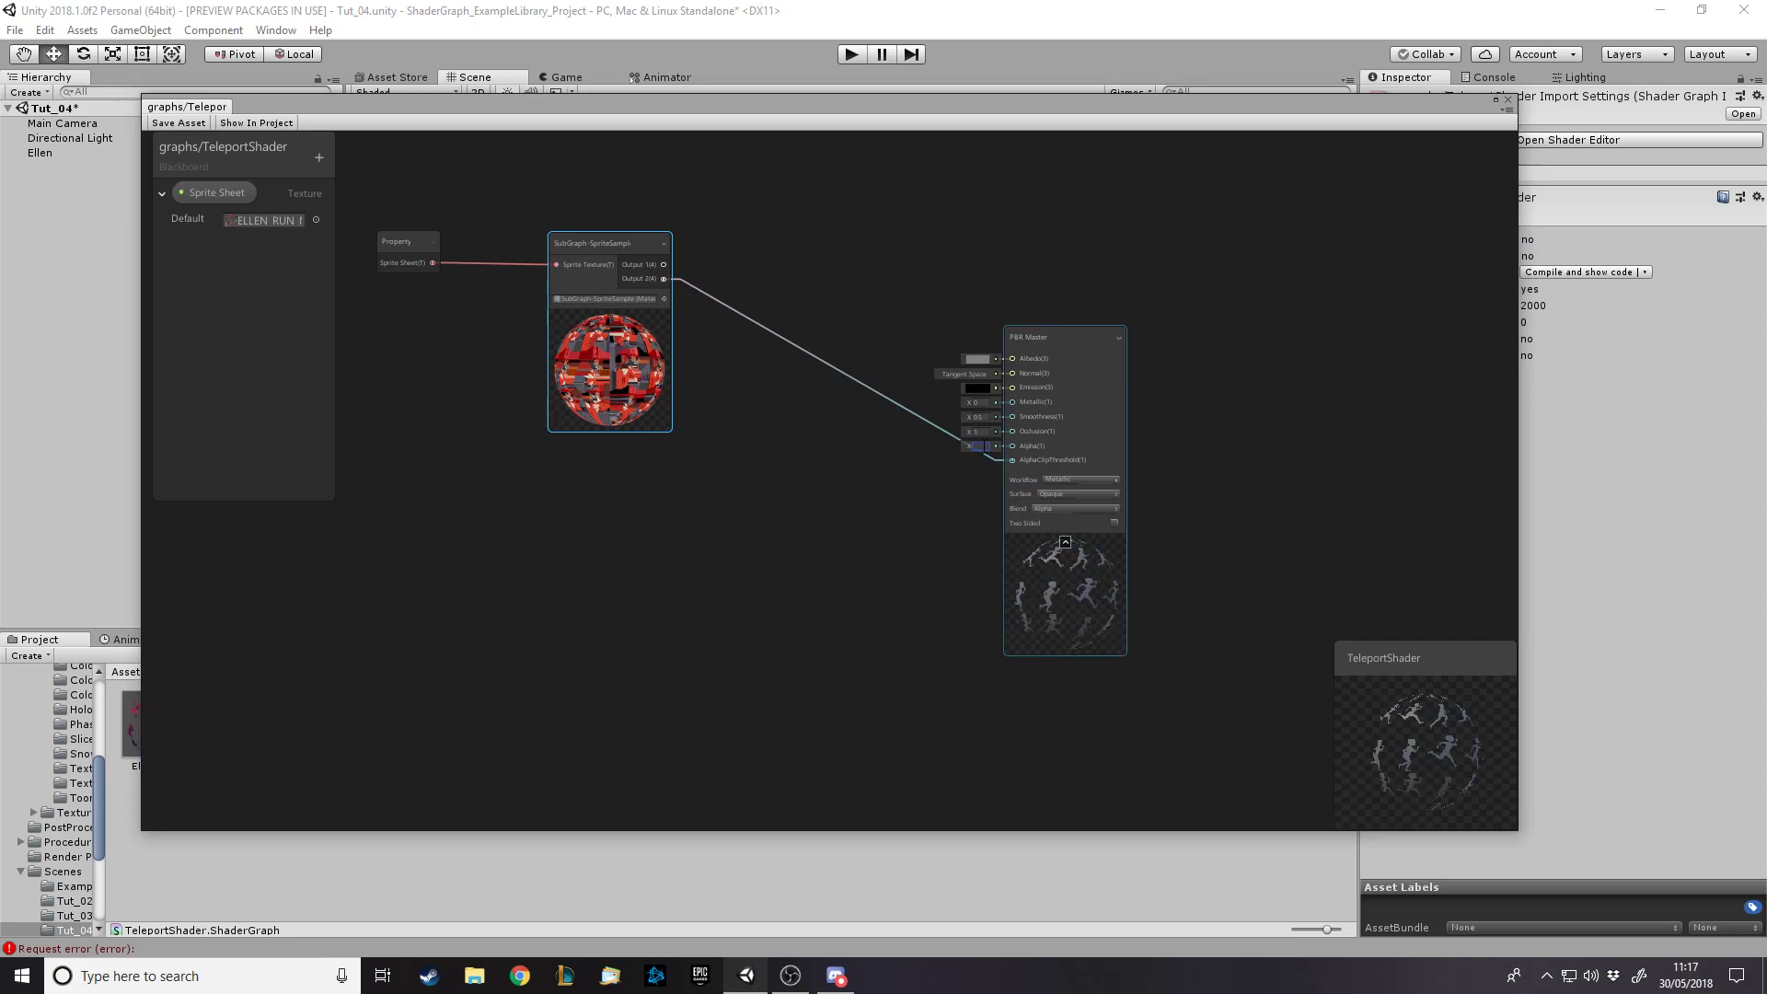
text(0.5)
Connect the sprite sample node's first output to Albedo on the PBR Master and save the shader asset
scroll(1438, 748, up, 3)
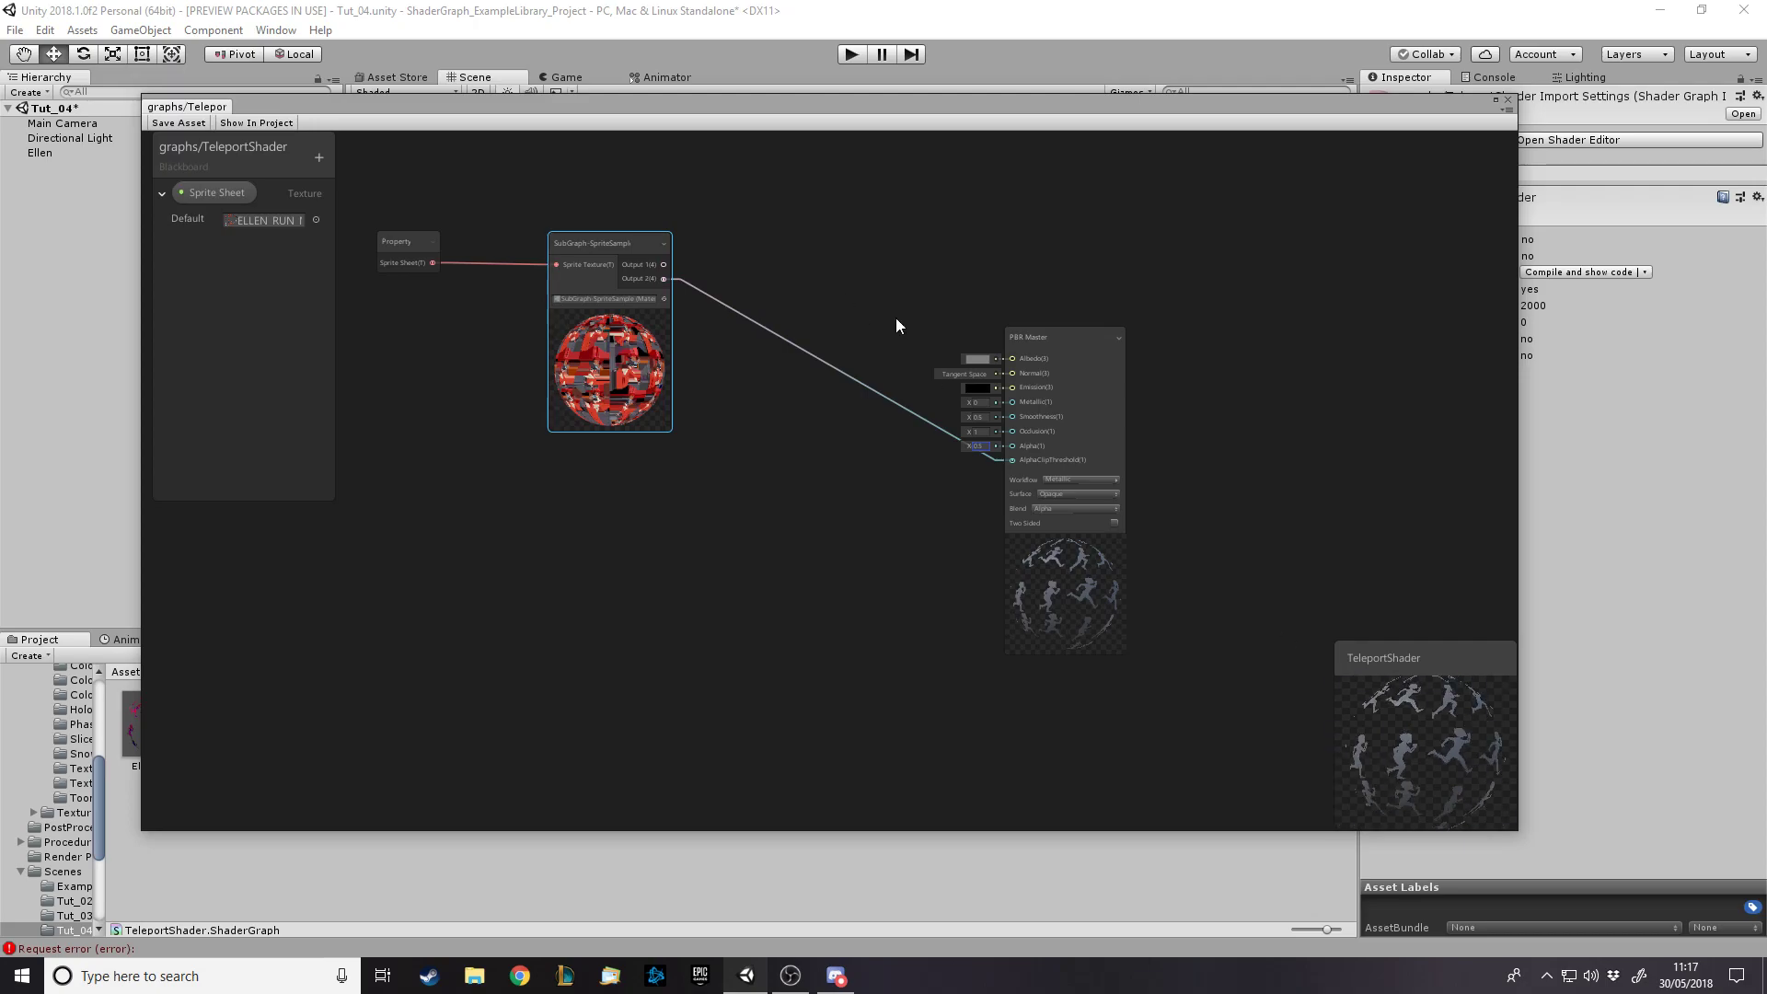
drag(665, 264, 1014, 359)
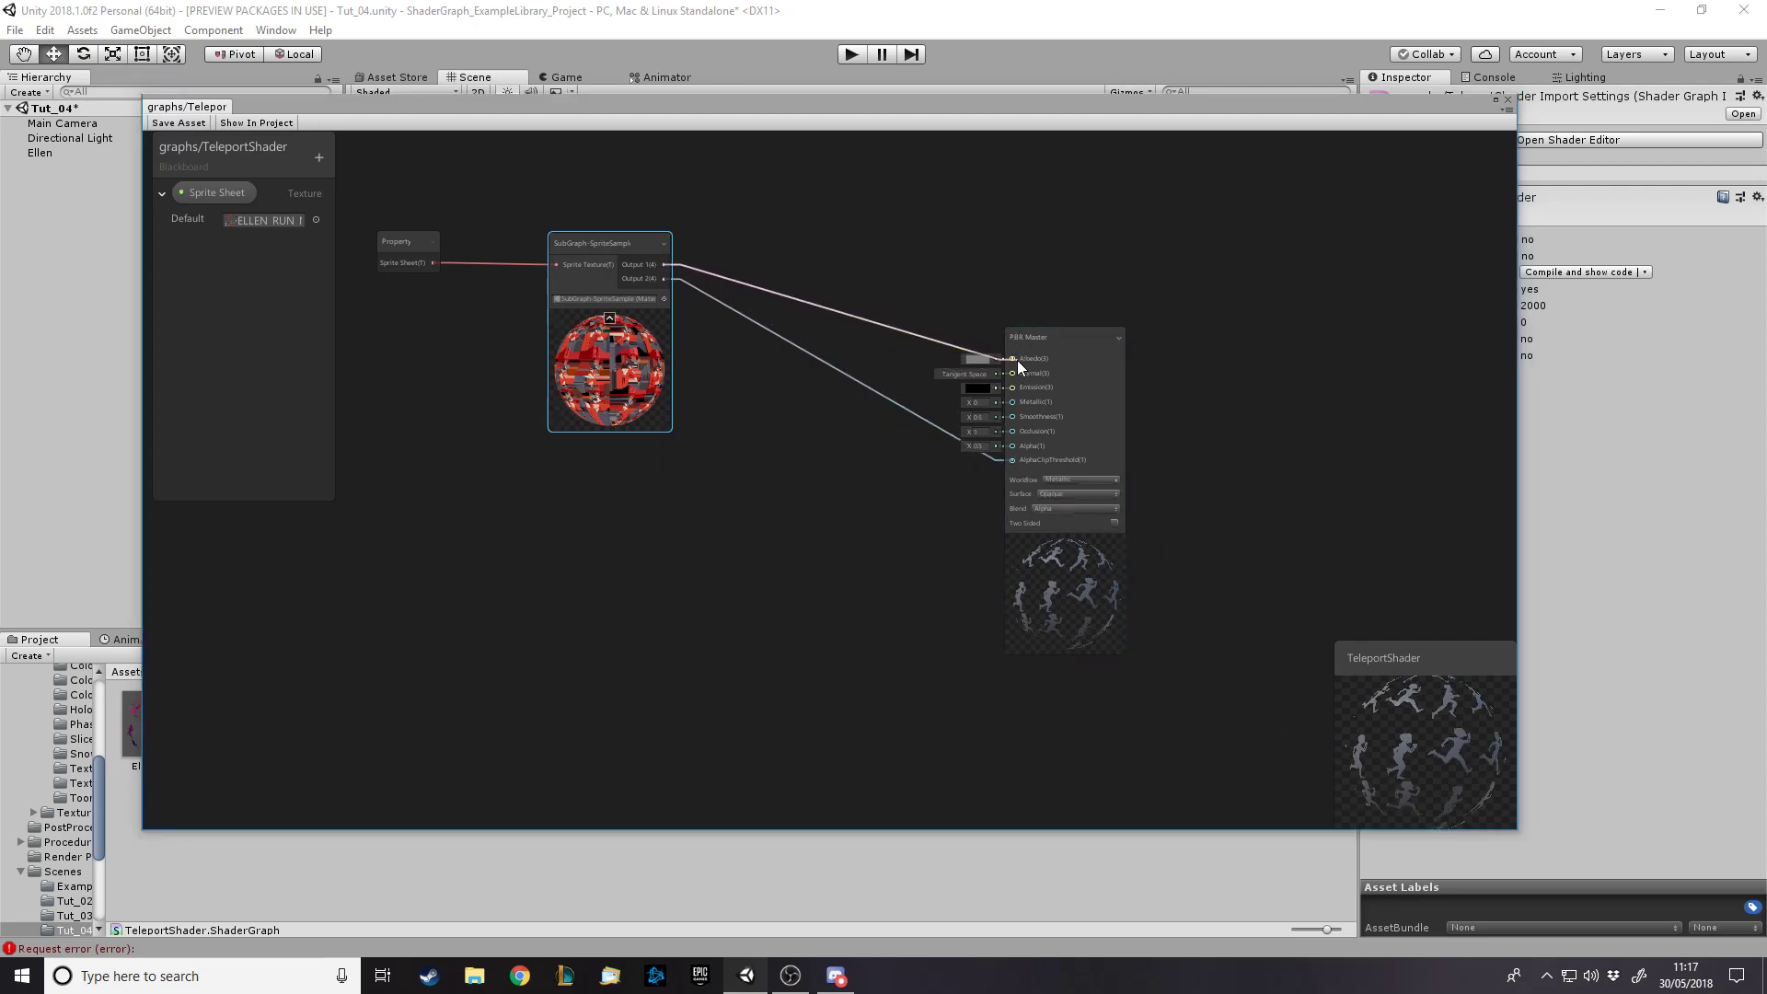
click(179, 123)
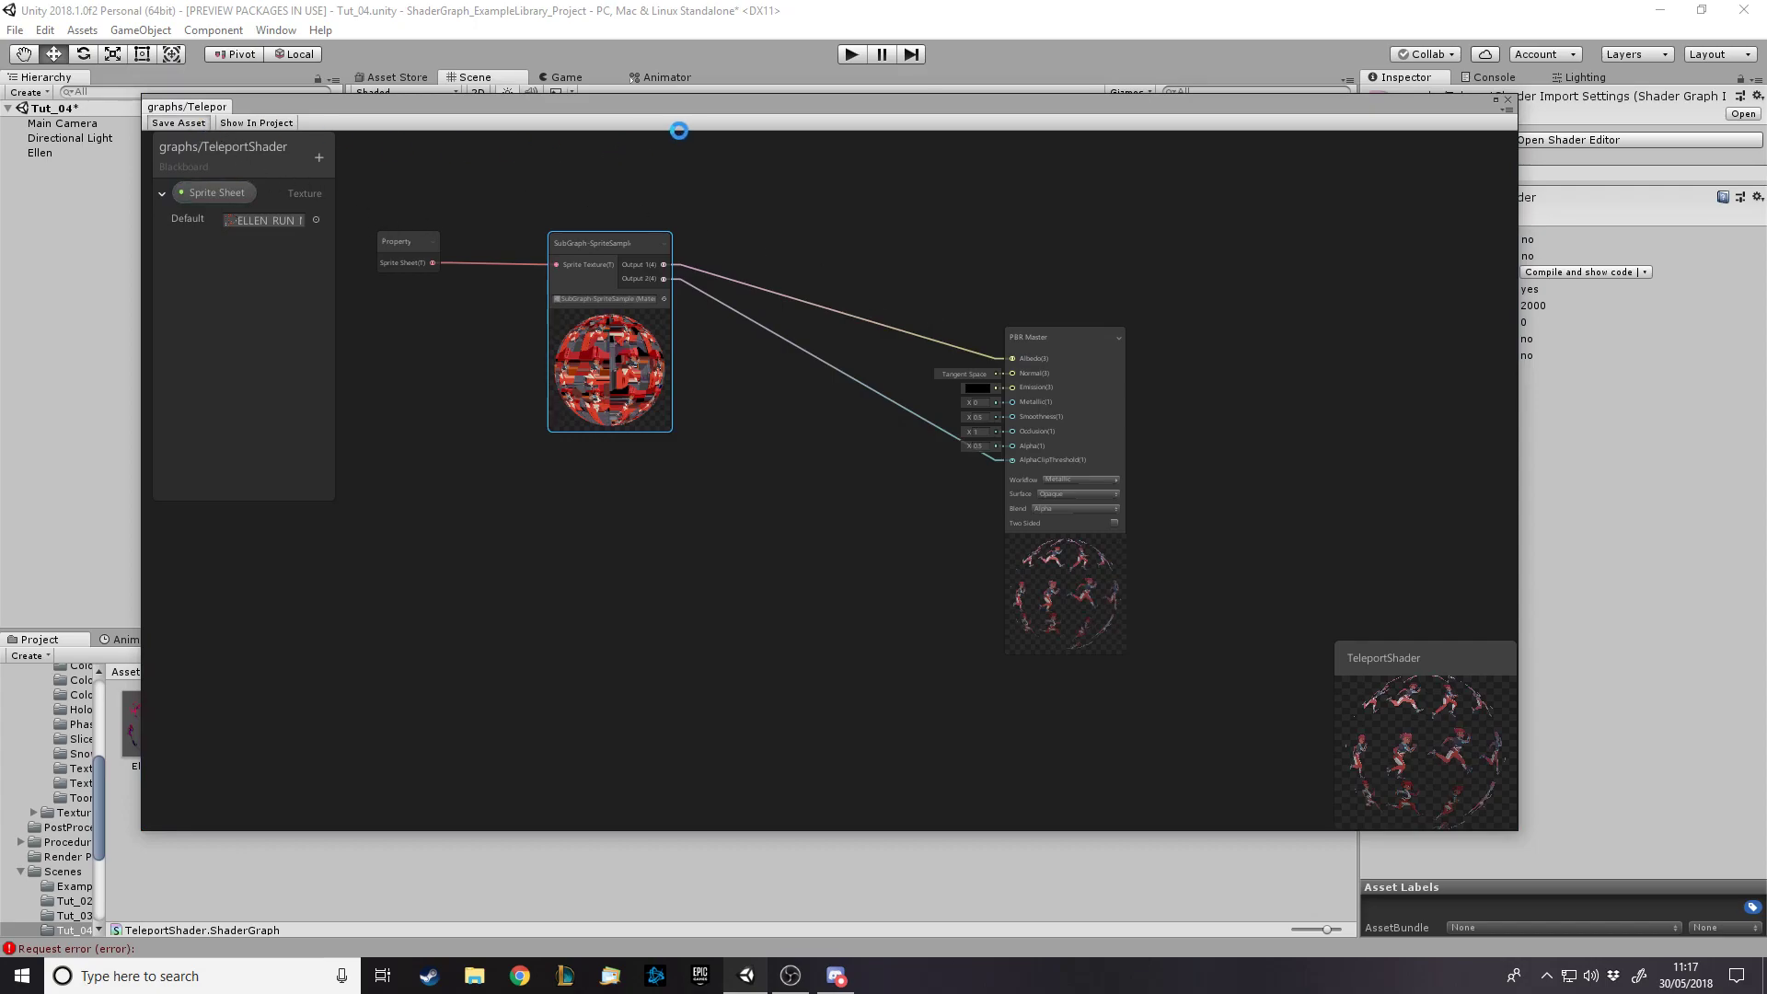
Move the graph window clear of the scene, select Ellen and assign the ELLEN_RUN sprite sheet to TeleportMat's Sprite Sheet
drag(821, 107, 776, 570)
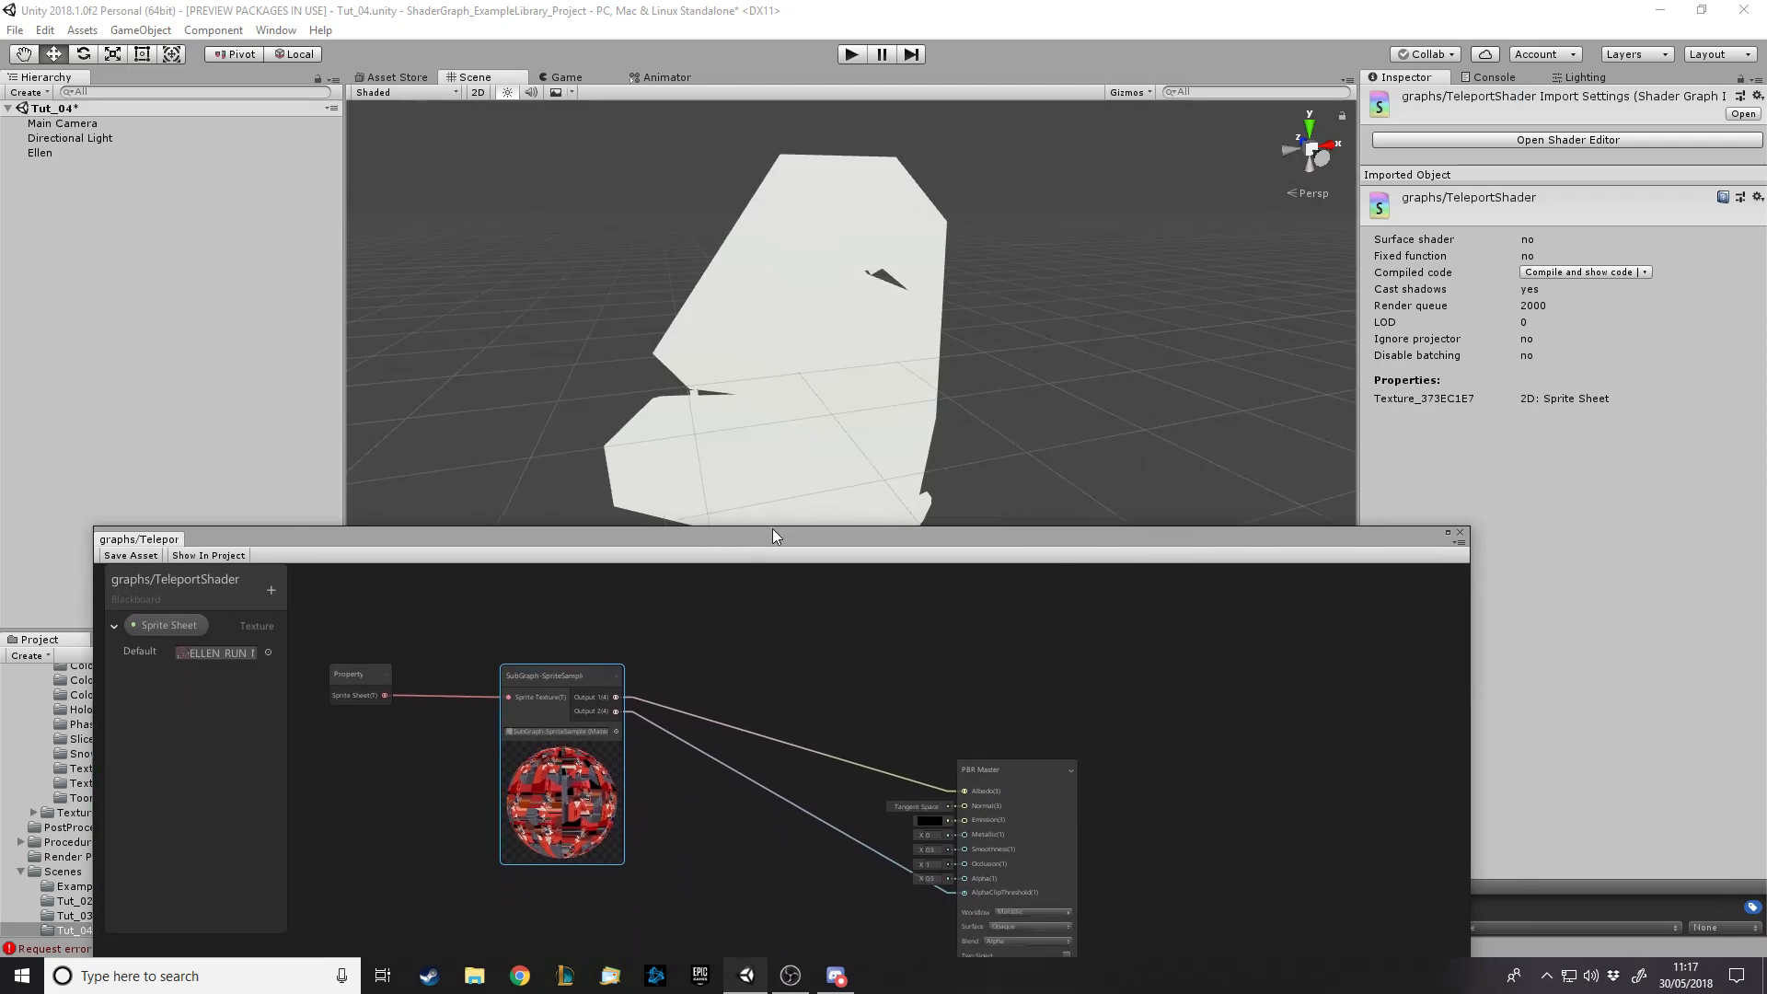
click(816, 400)
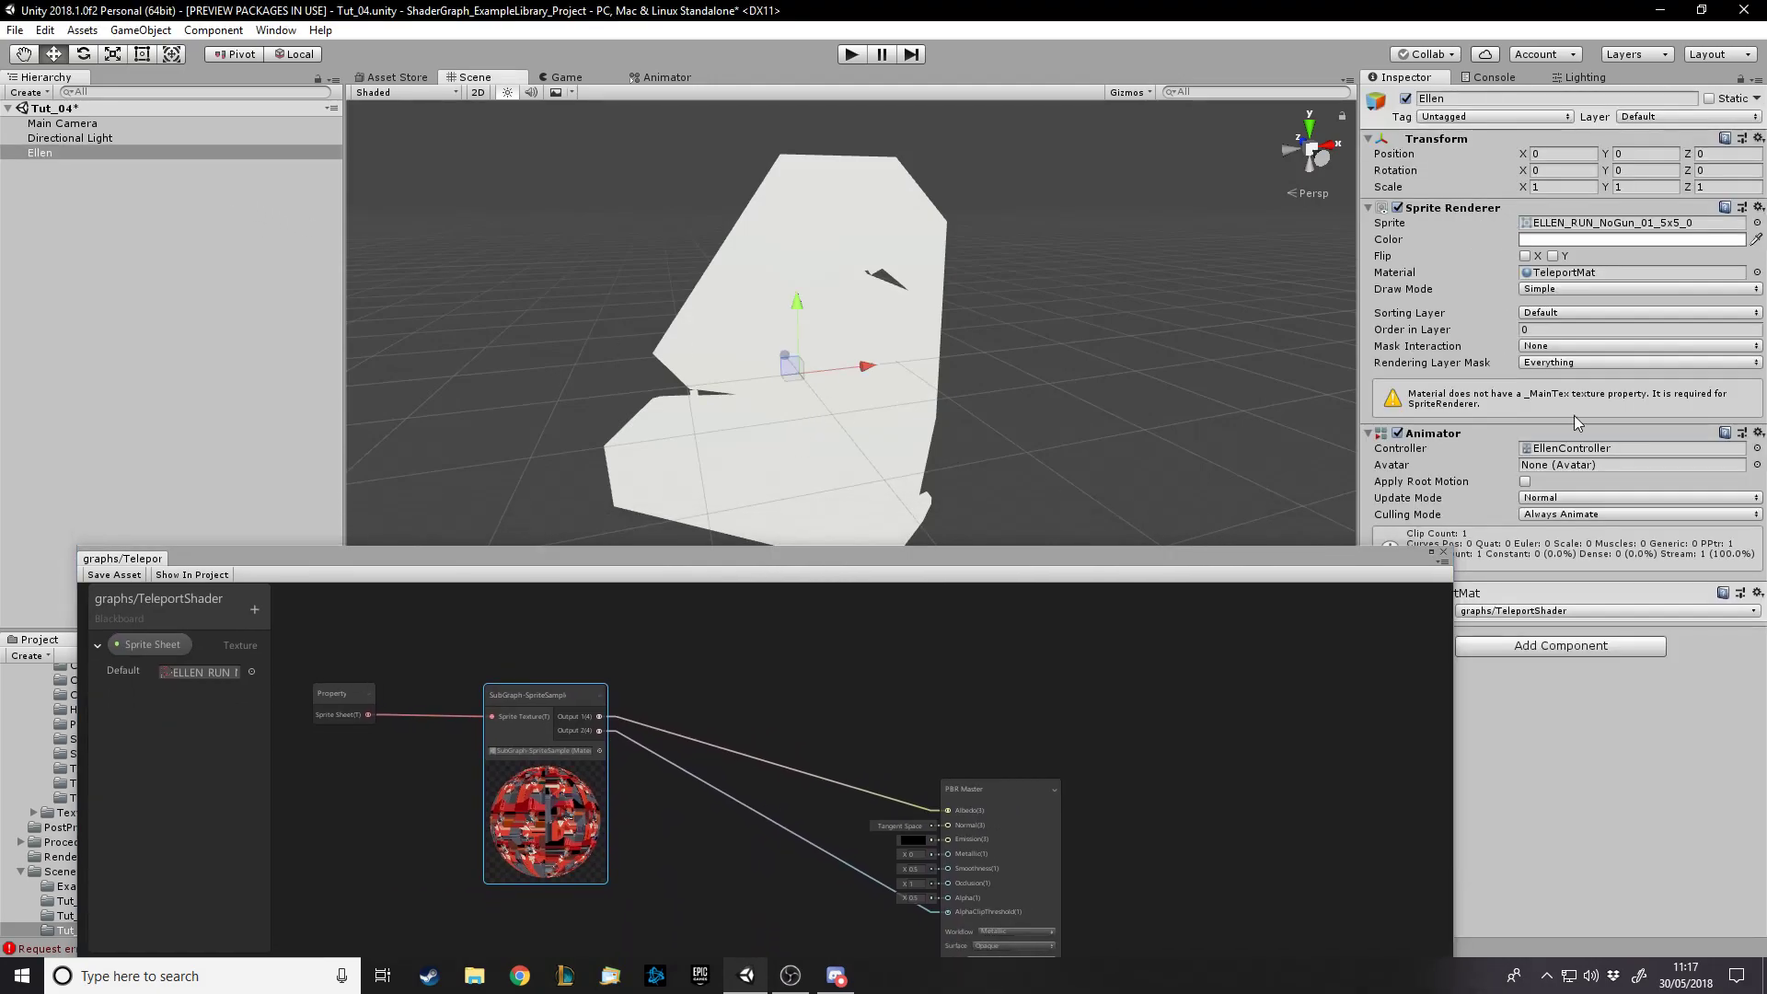
drag(1385, 614, 1372, 613)
click(1746, 680)
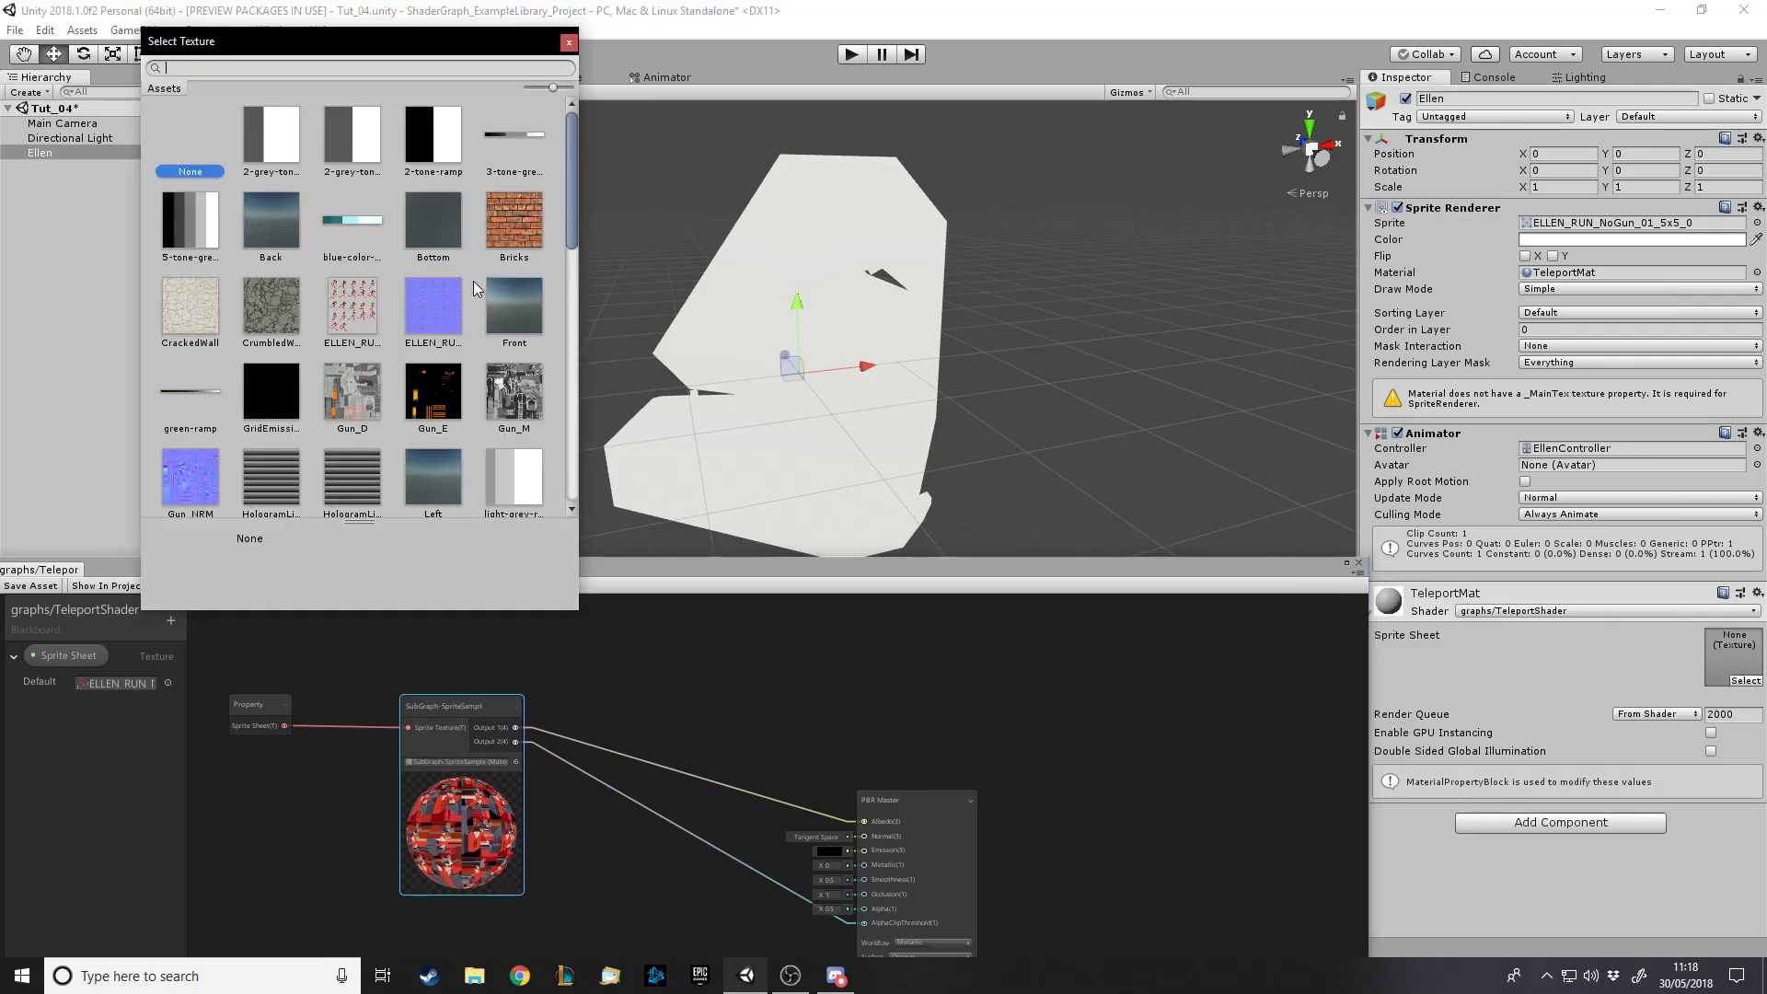
double_click(359, 320)
Bring the graph window back into view and add a Time node in the empty area below the sprite sampling nodes
drag(935, 557, 1206, 90)
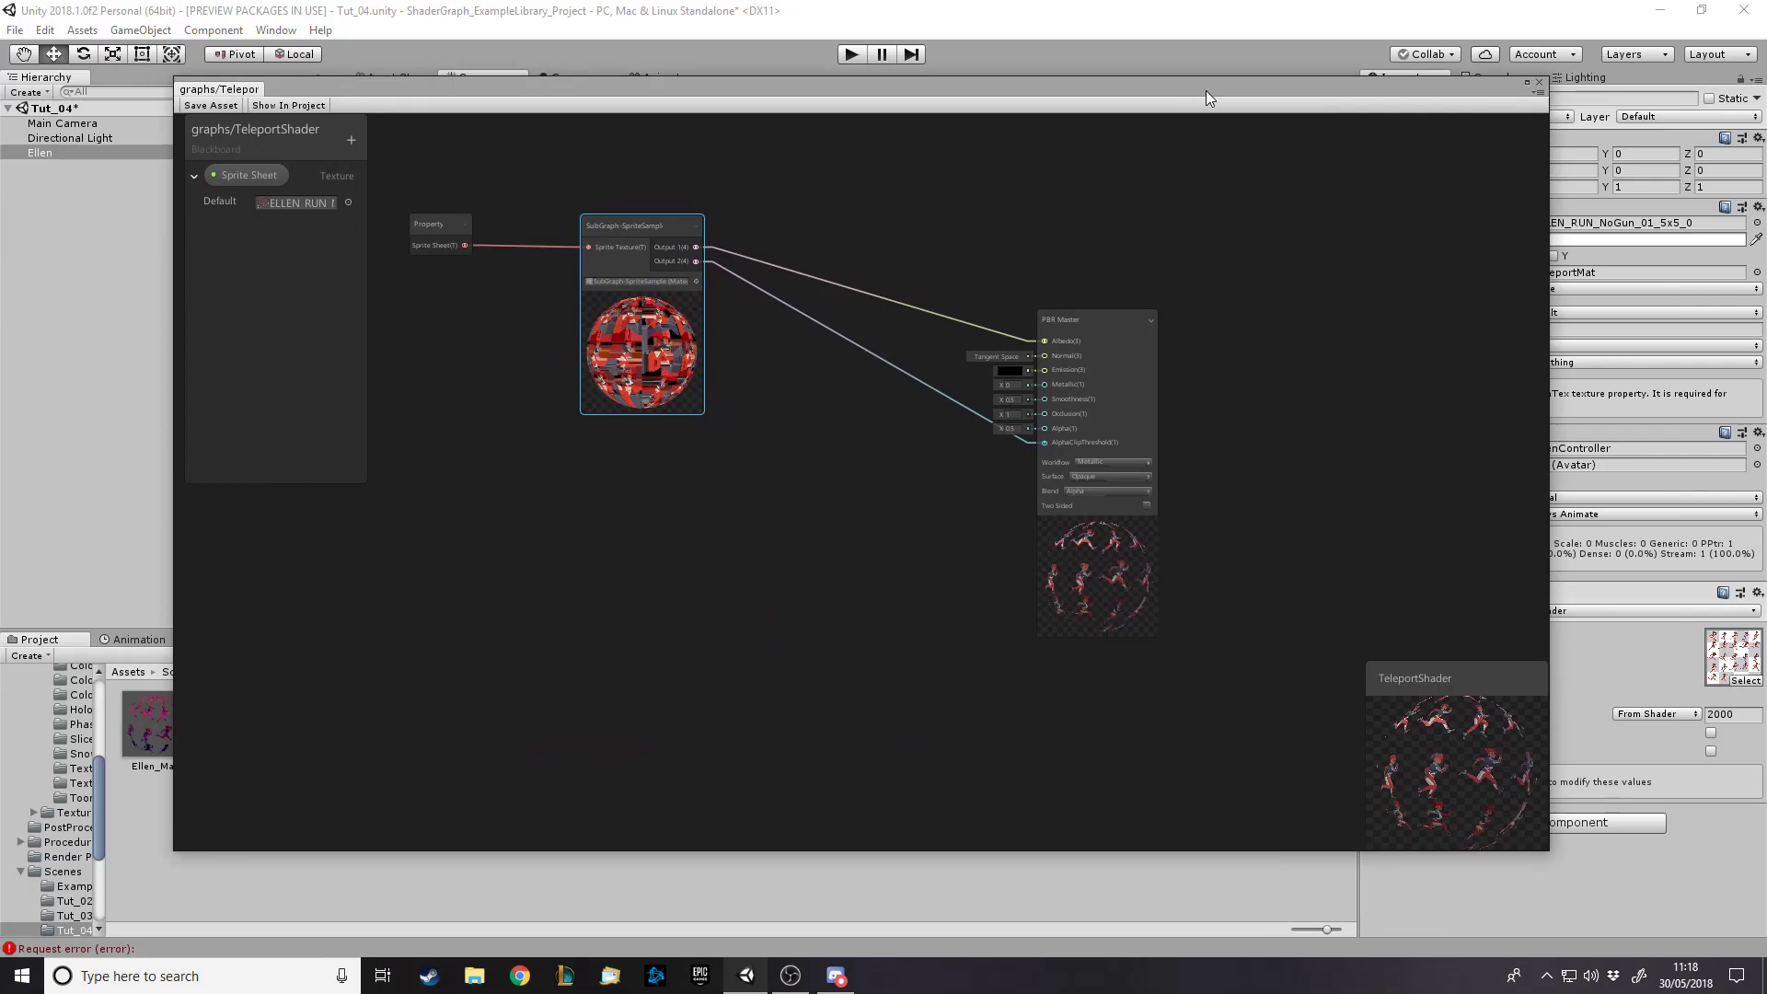
scroll(1157, 290, down, 3)
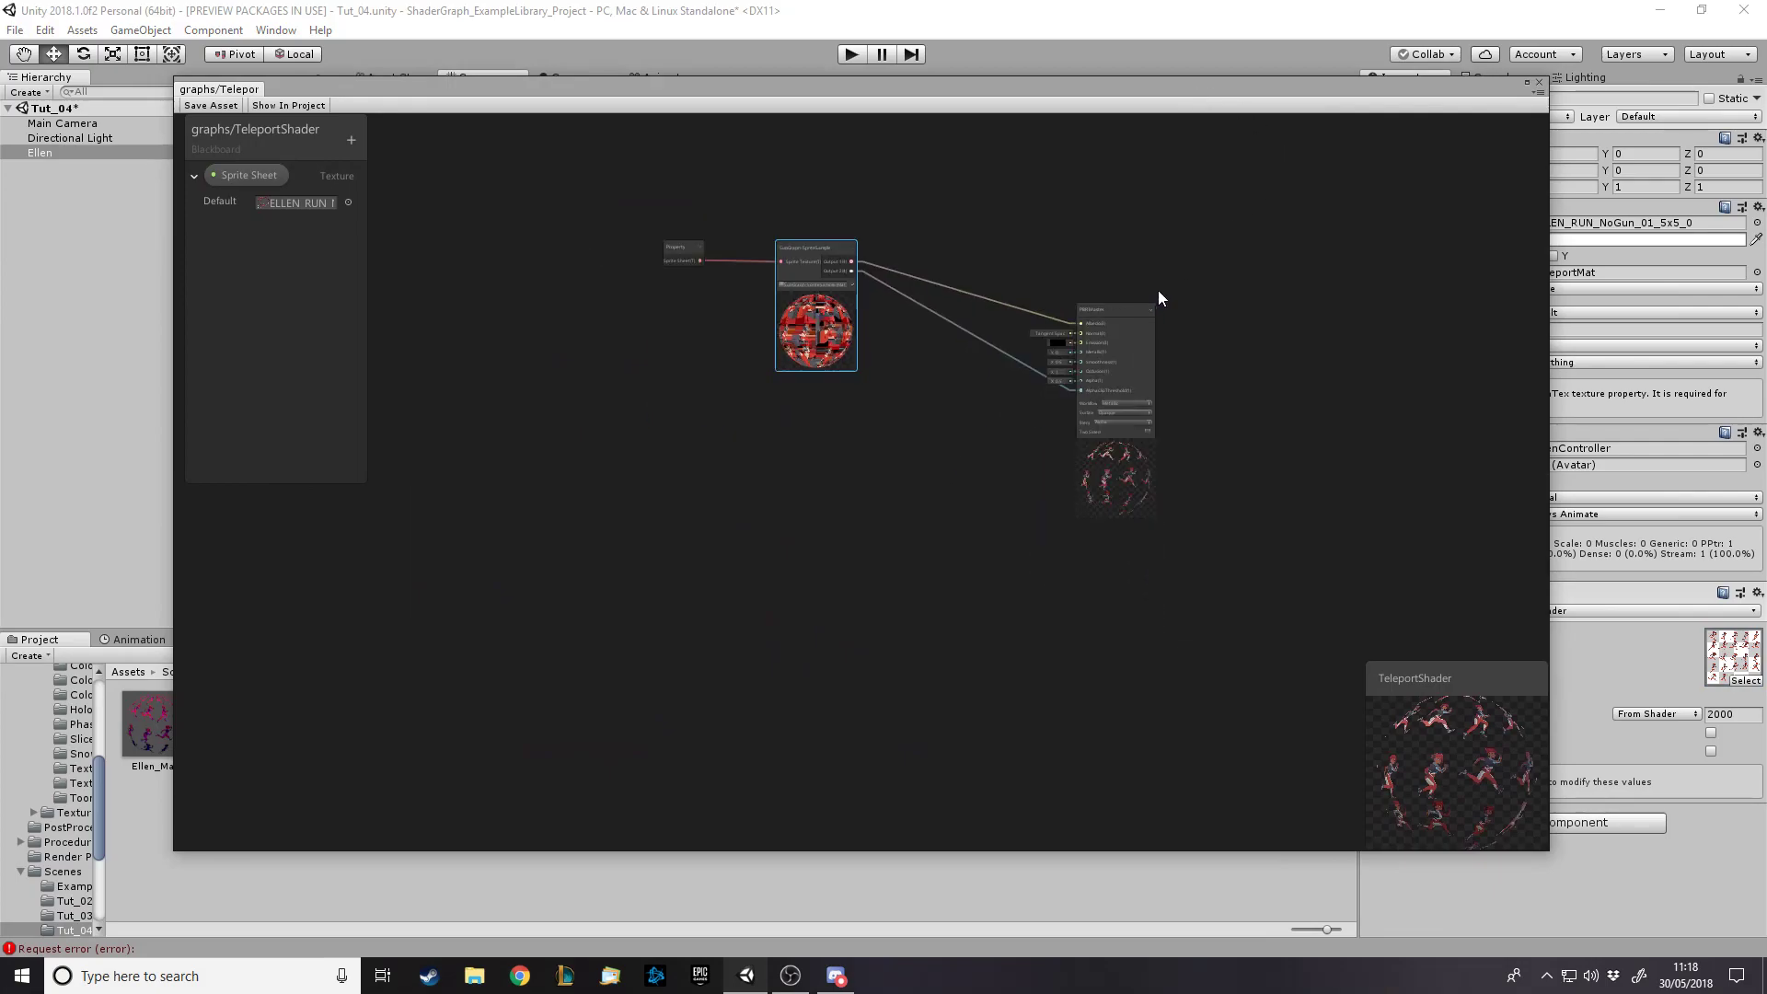
scroll(1282, 425, up, 2)
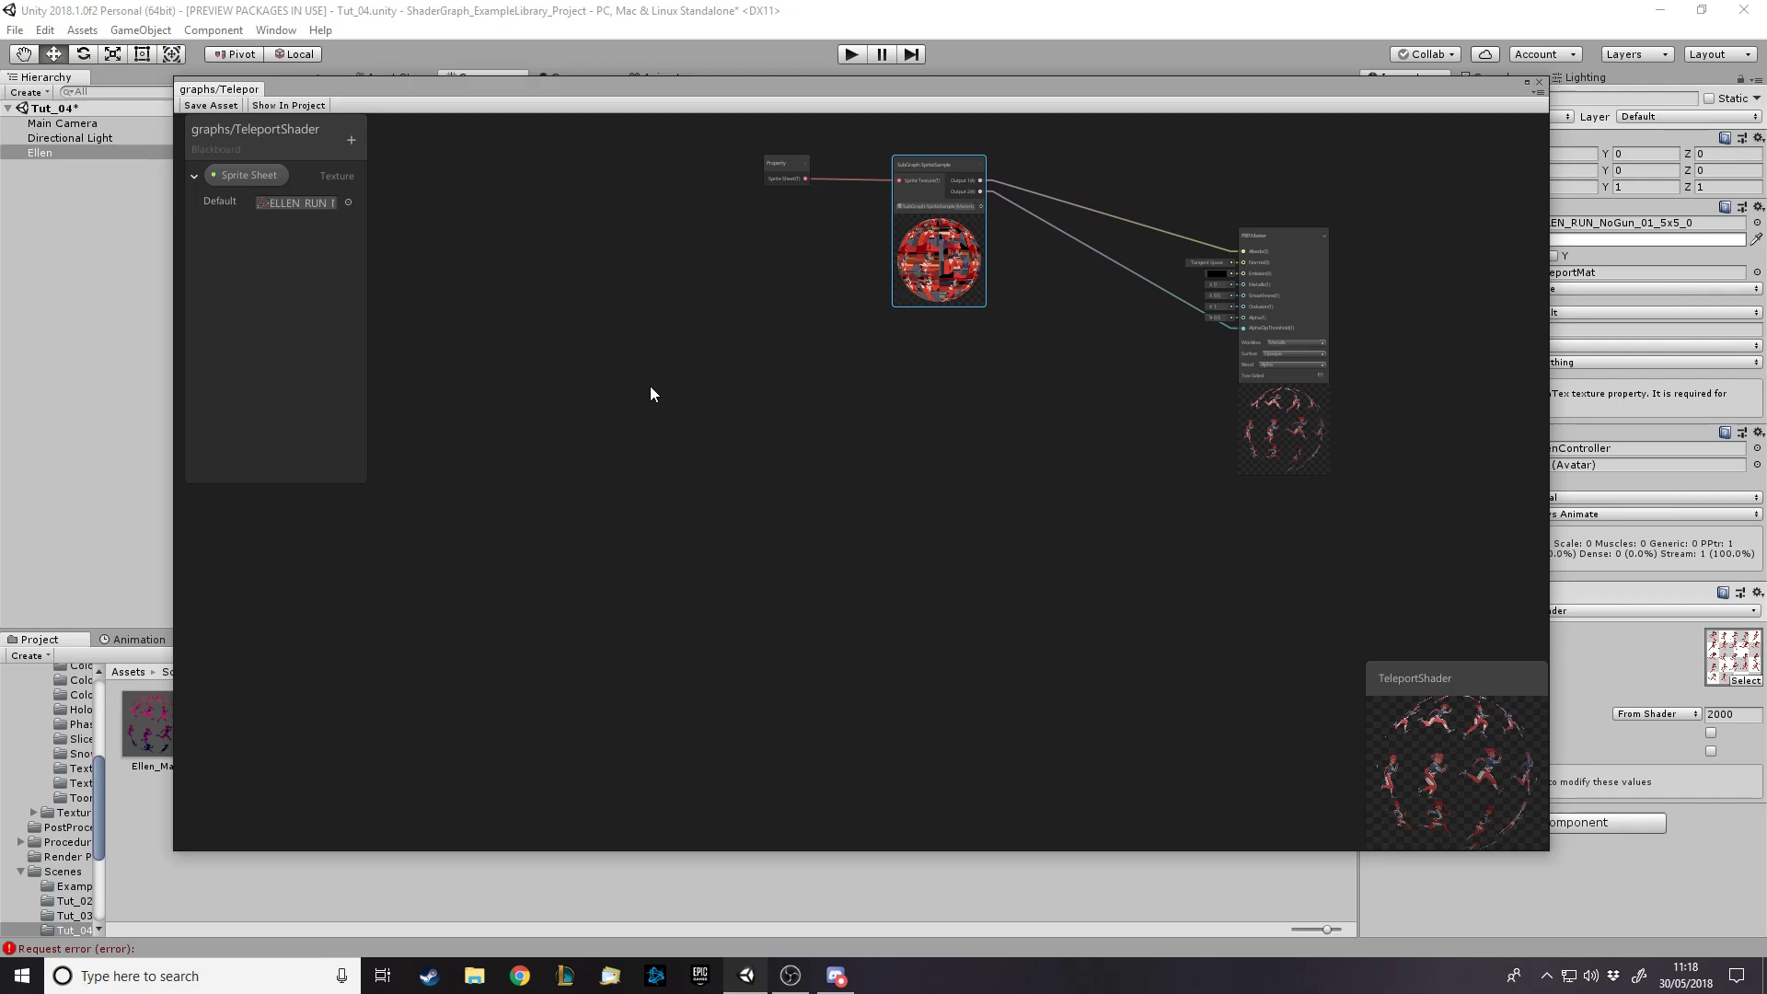
scroll(705, 402, down, 1)
scroll(513, 529, up, 2)
scroll(773, 479, down, 1)
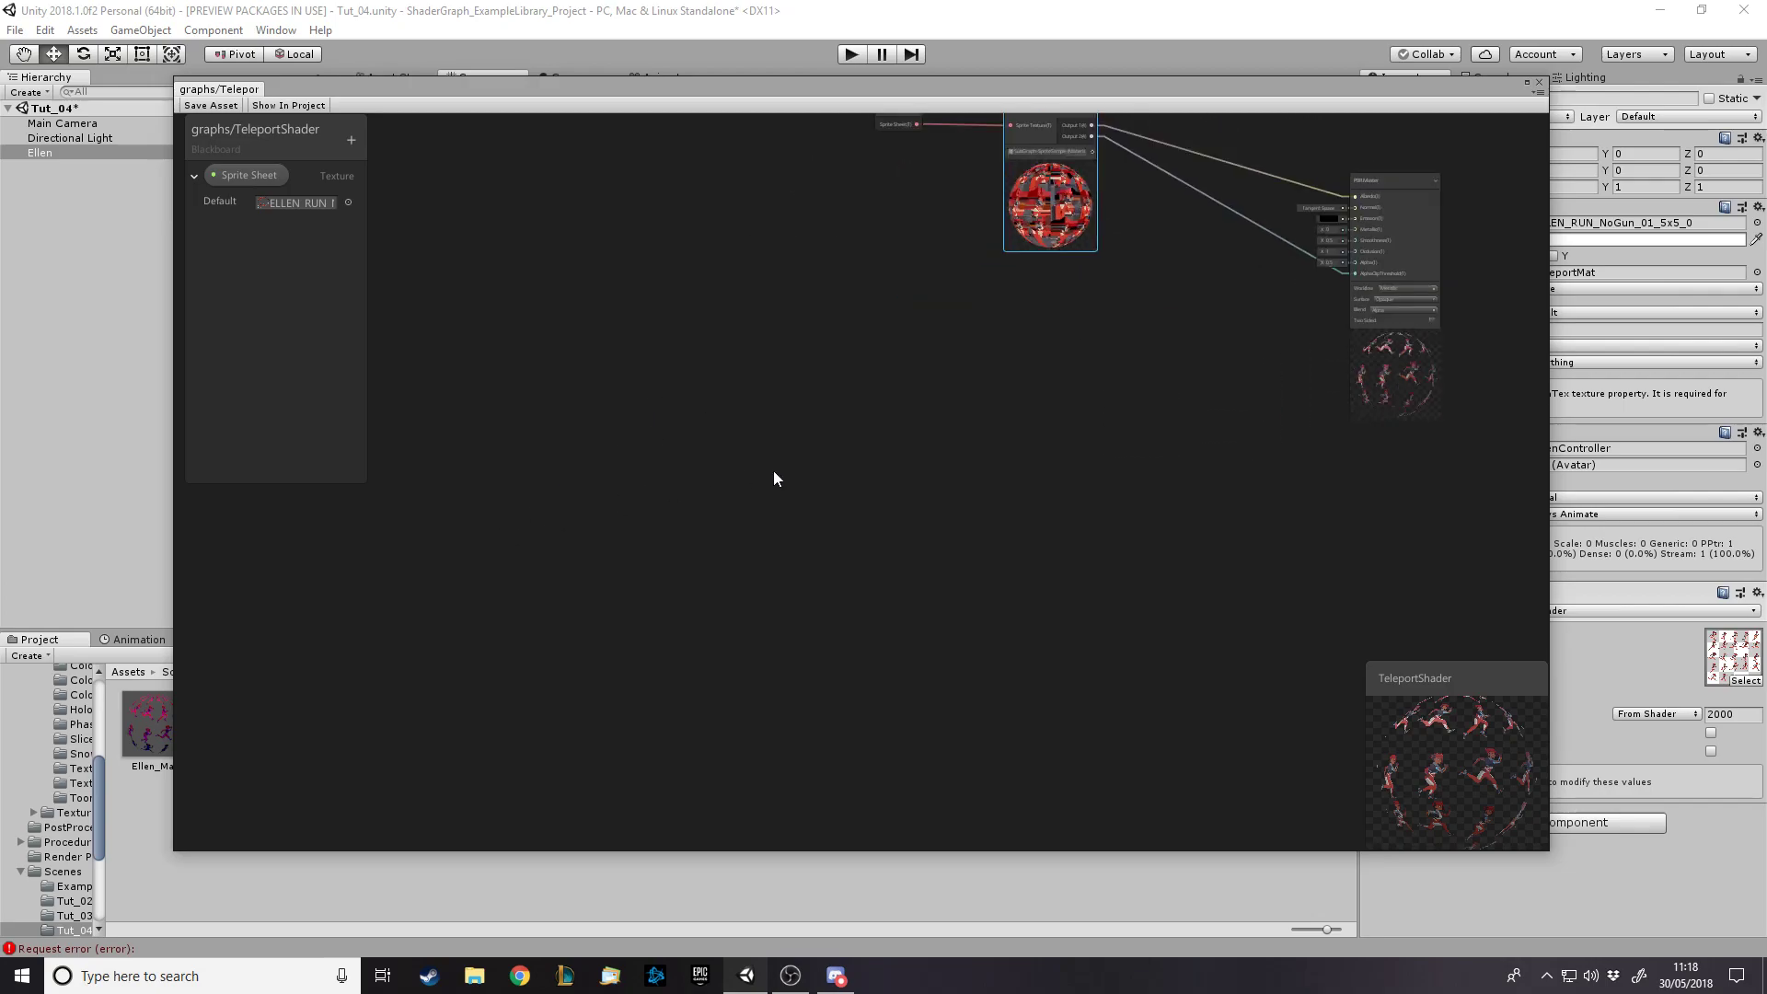
click(673, 471)
right_click(490, 500)
click(515, 509)
text(time)
key(Return)
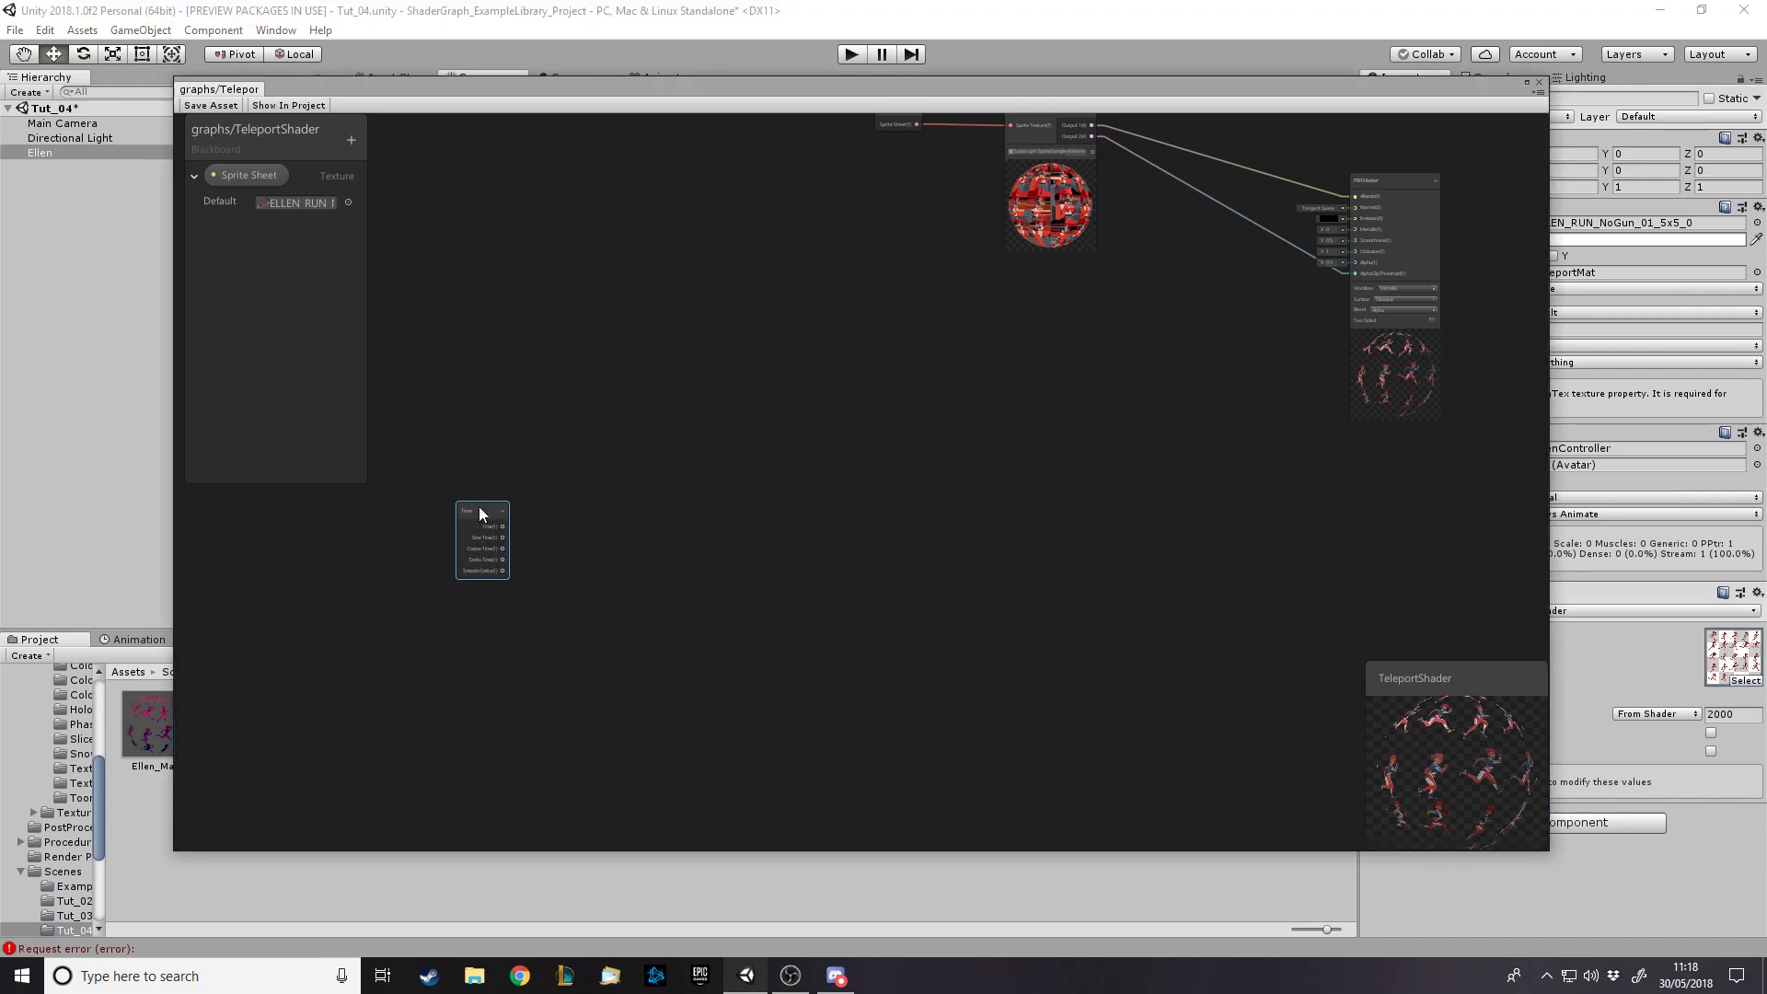
Add a Remap node beside the Time node
drag(510, 509, 524, 382)
scroll(777, 611, down, 2)
scroll(743, 317, up, 2)
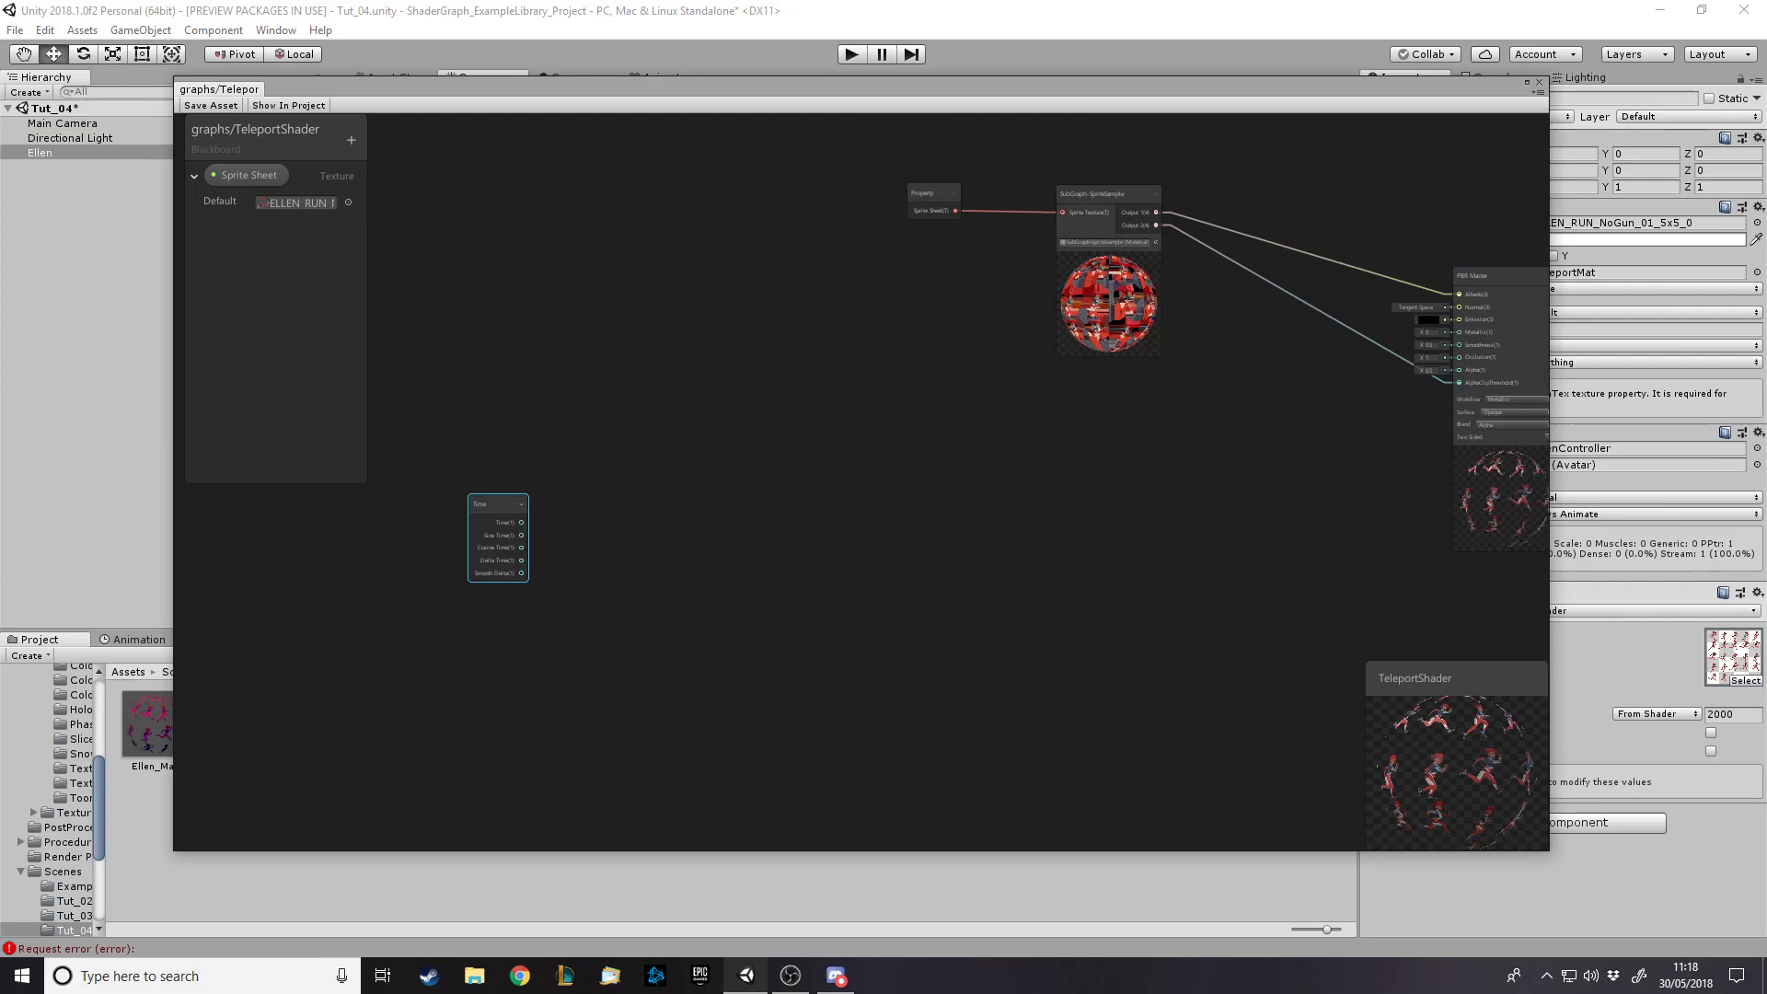
click(736, 556)
key(space)
text(remap)
key(Return)
drag(760, 546, 710, 510)
Connect the Time node's Sine Time output to the Remap node's In input
scroll(684, 558, up, 4)
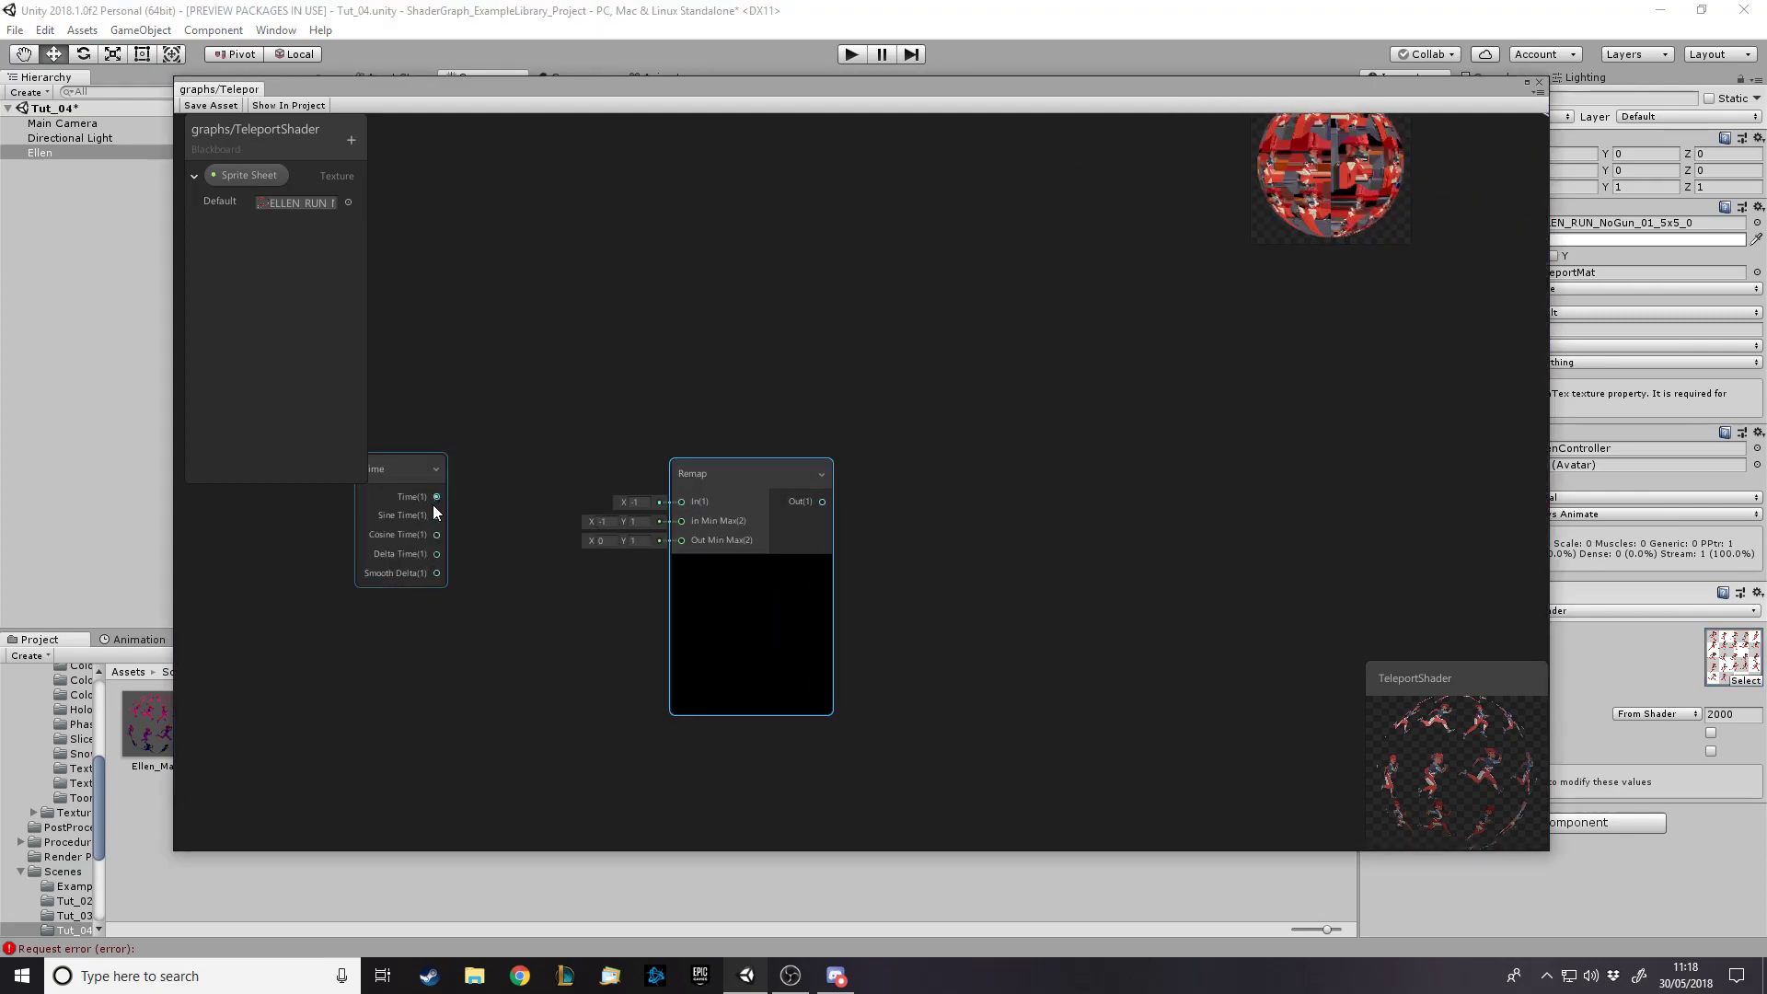
drag(443, 518, 598, 522)
drag(524, 462, 689, 504)
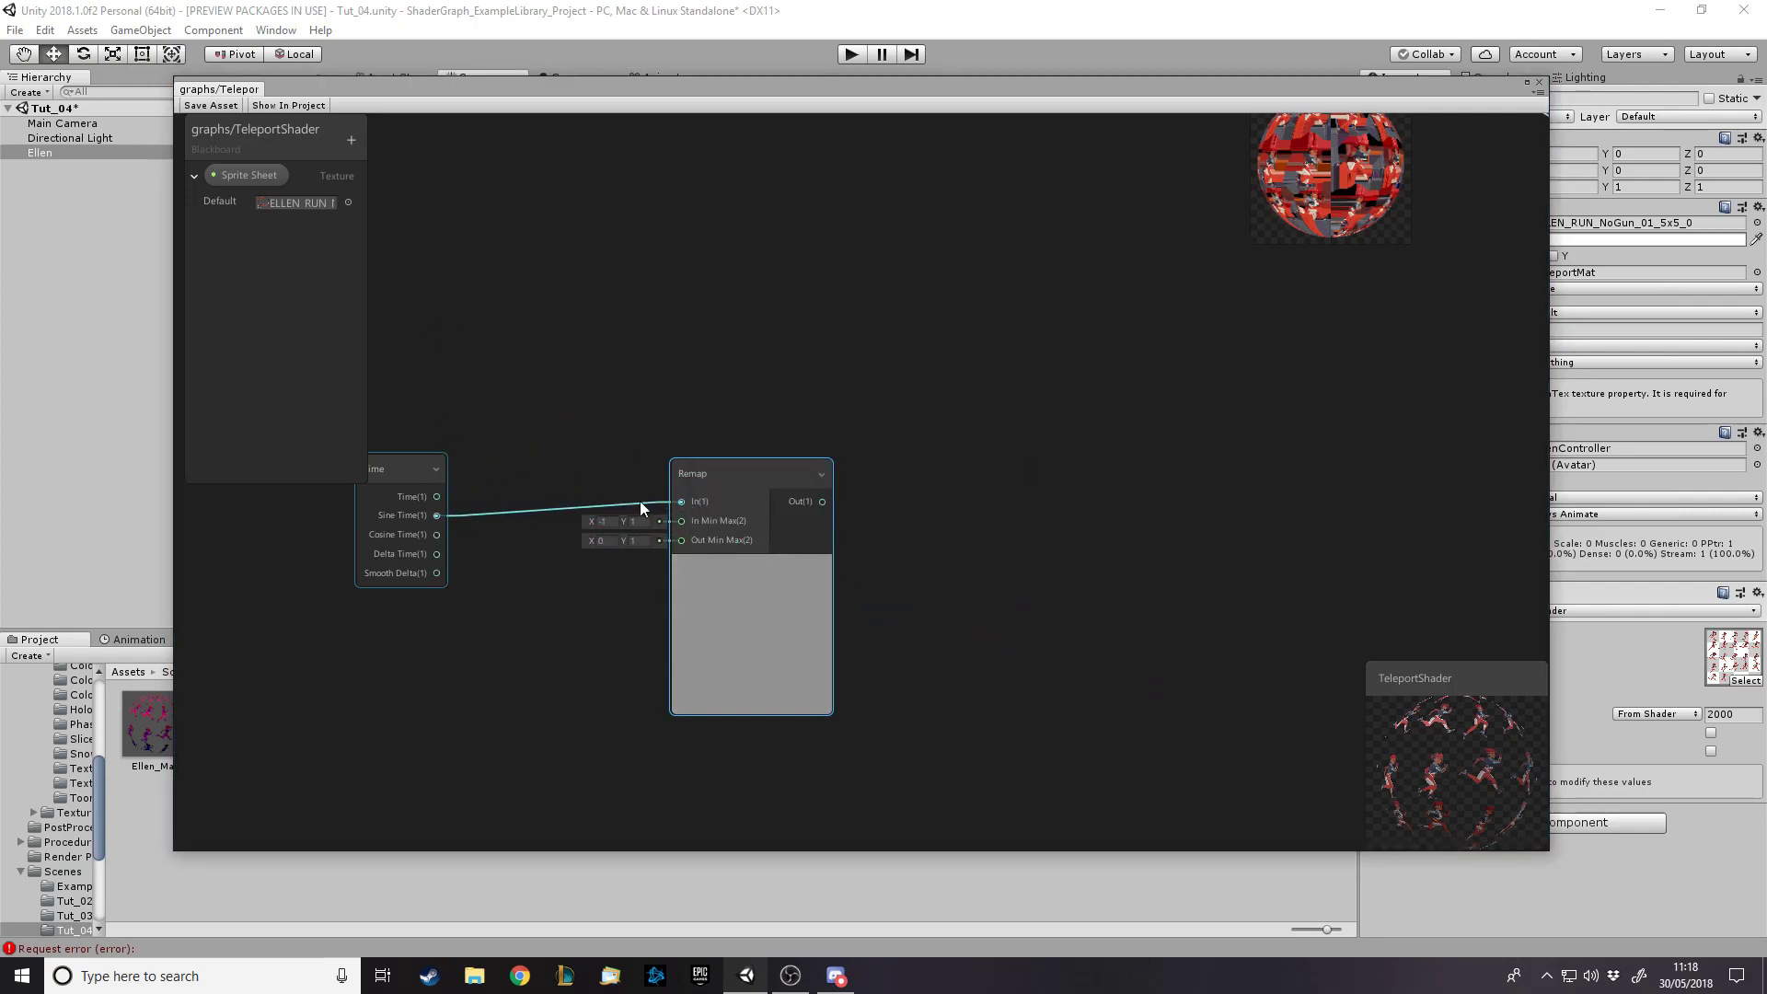
Set the Remap node's In Min Max to -1 and 1, and its Out Min Max to -2.5 and 2.5
click(602, 521)
click(633, 521)
key(Tab)
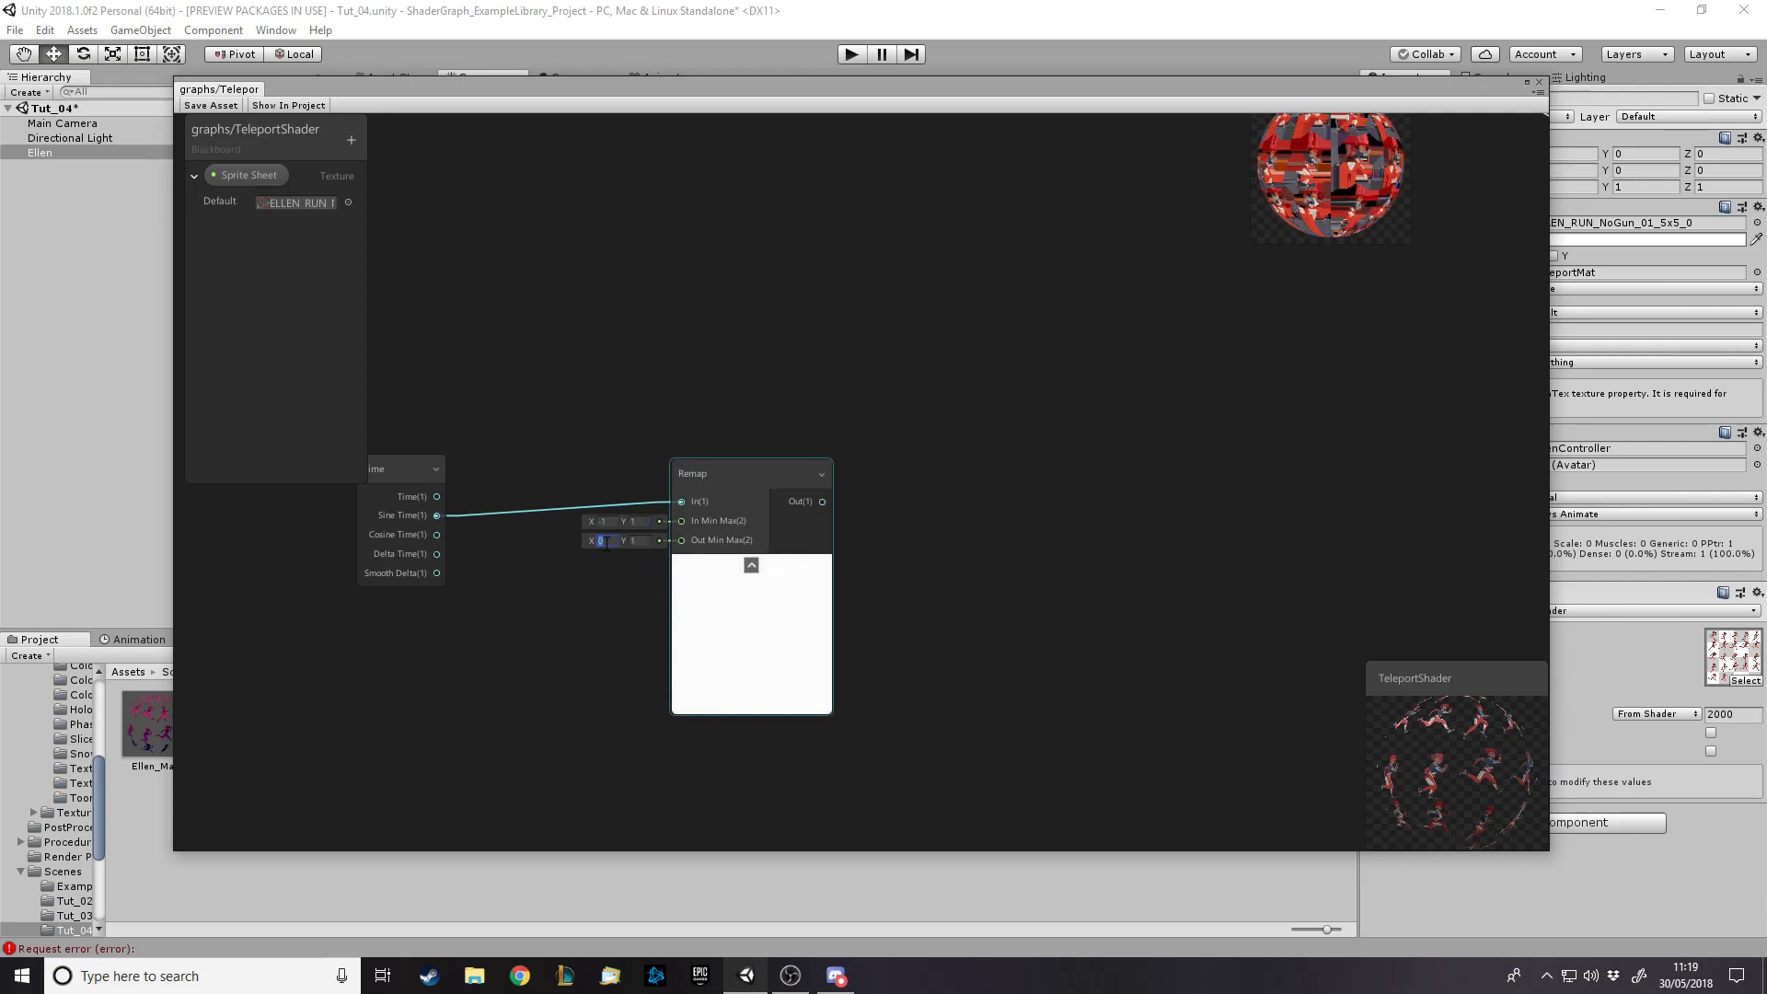
text(-2.5)
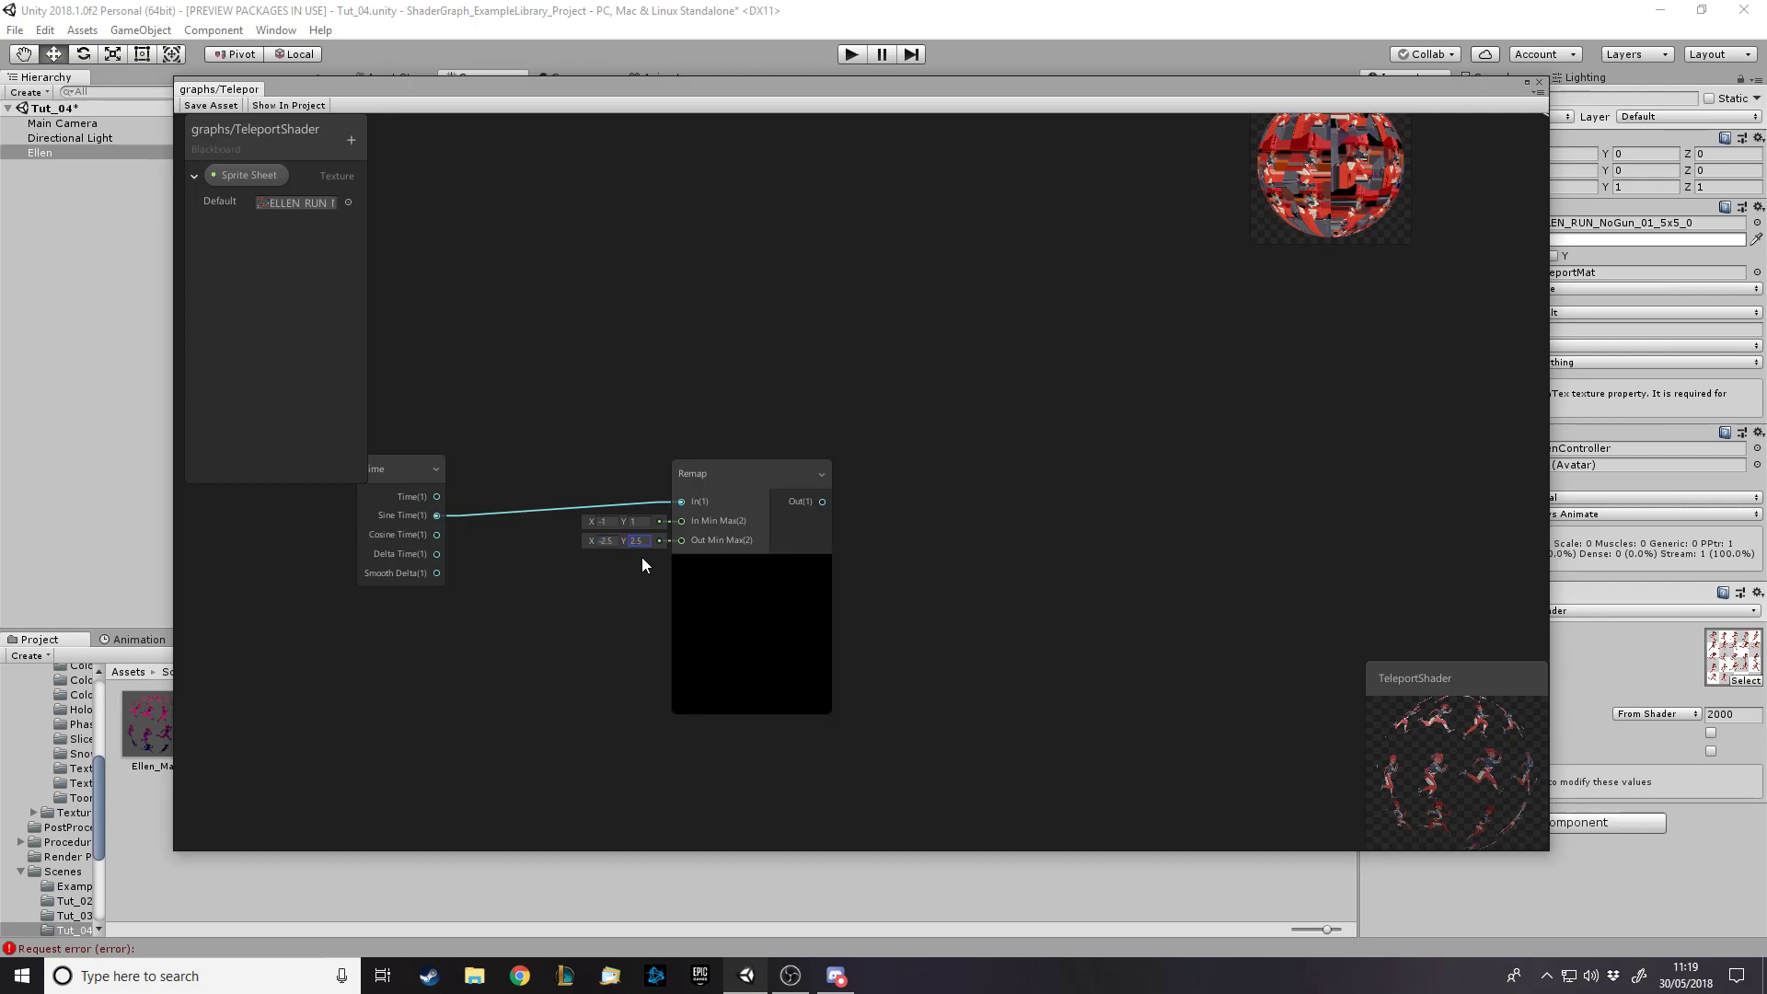
click(924, 557)
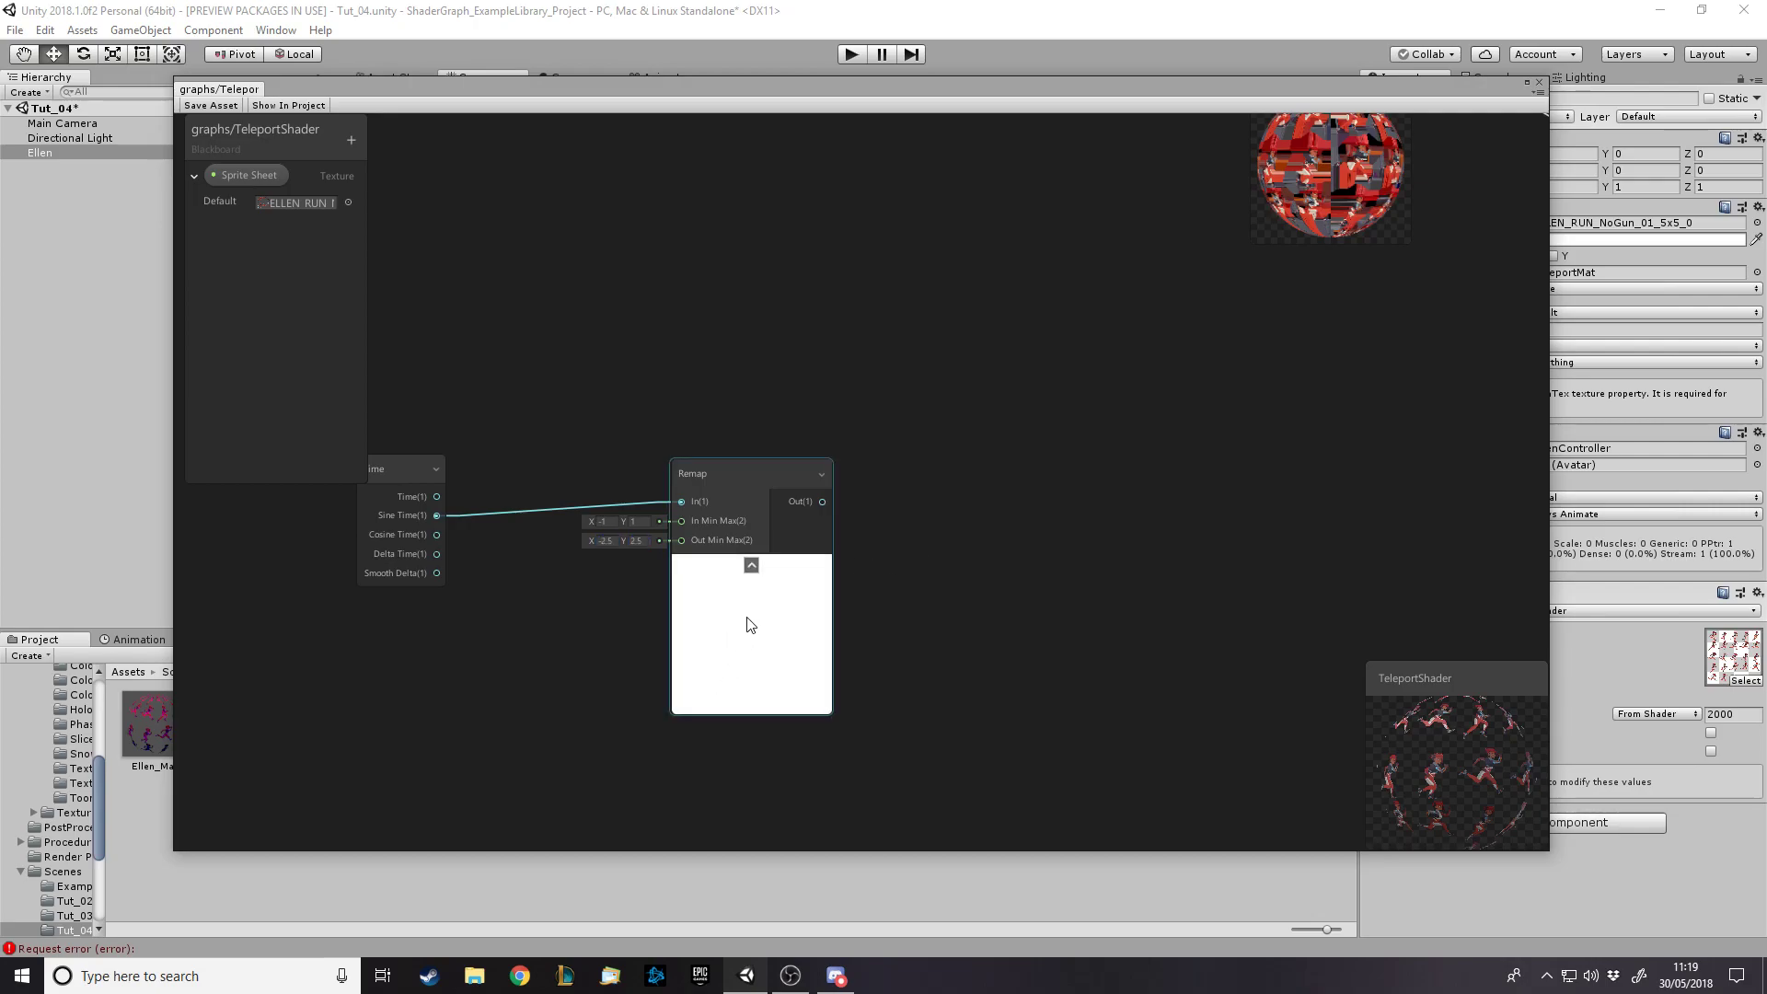
Move the Time and Remap nodes farther from the PBR Master to free space beside them
scroll(751, 625, down, 3)
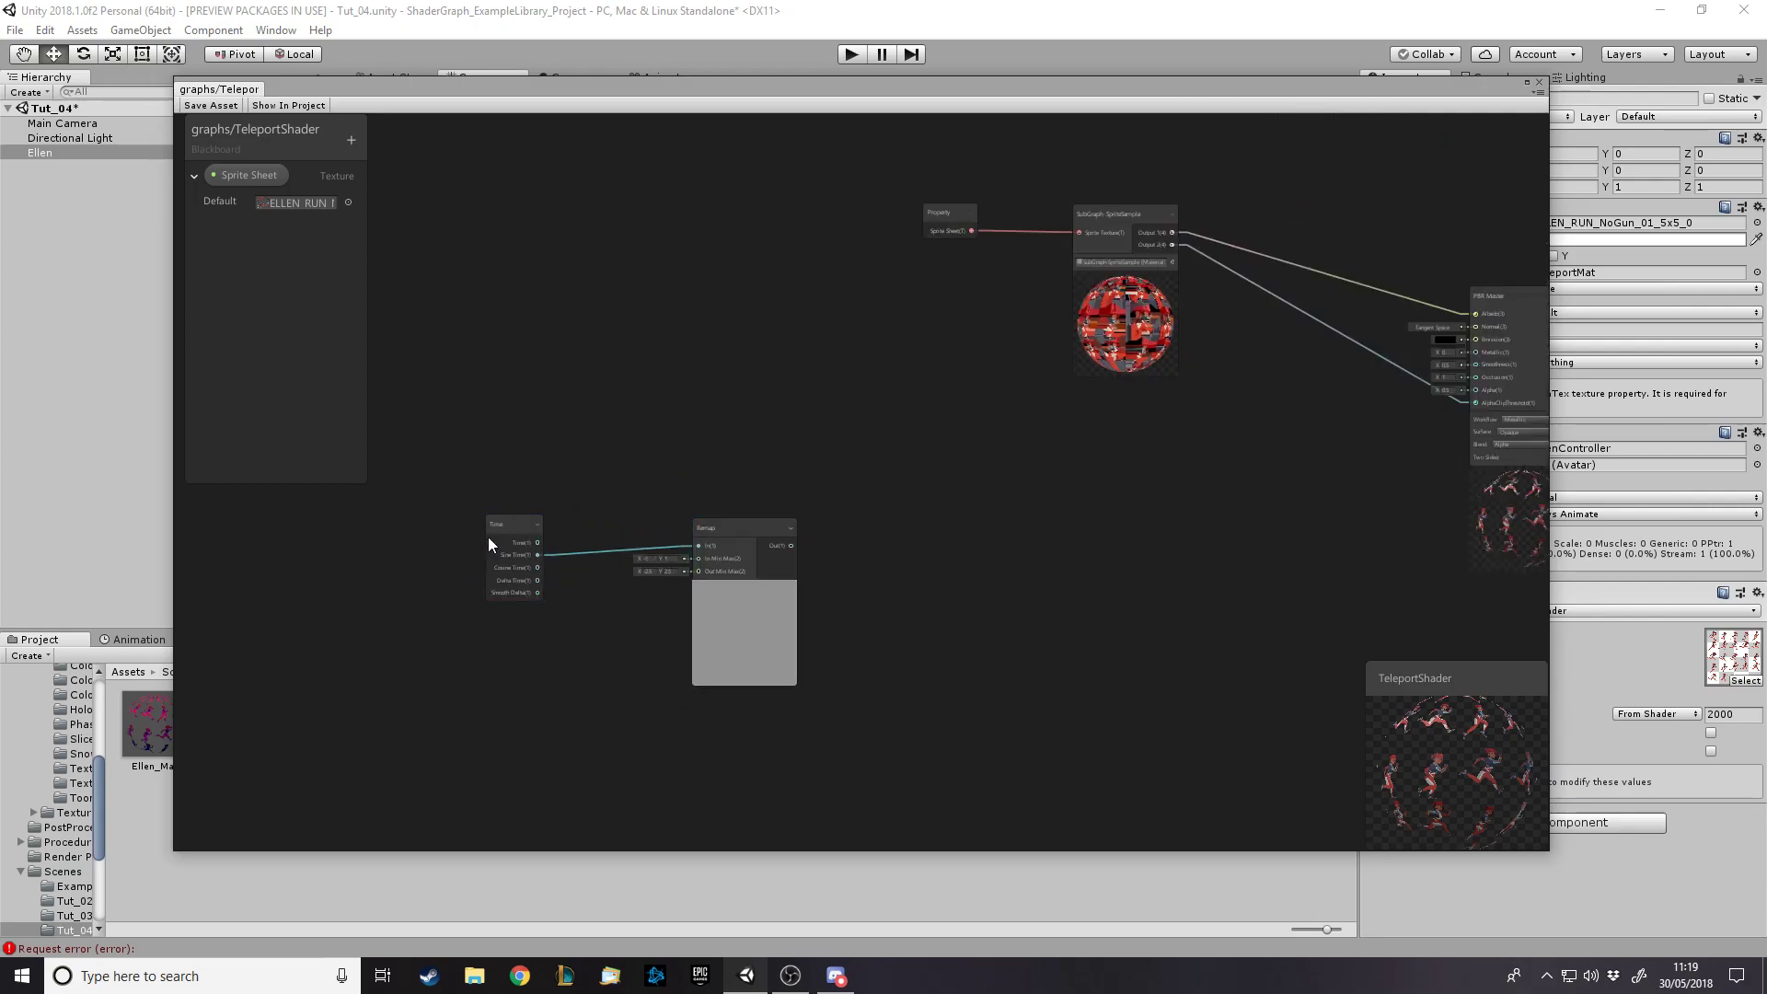
drag(487, 549, 408, 516)
drag(751, 559, 611, 568)
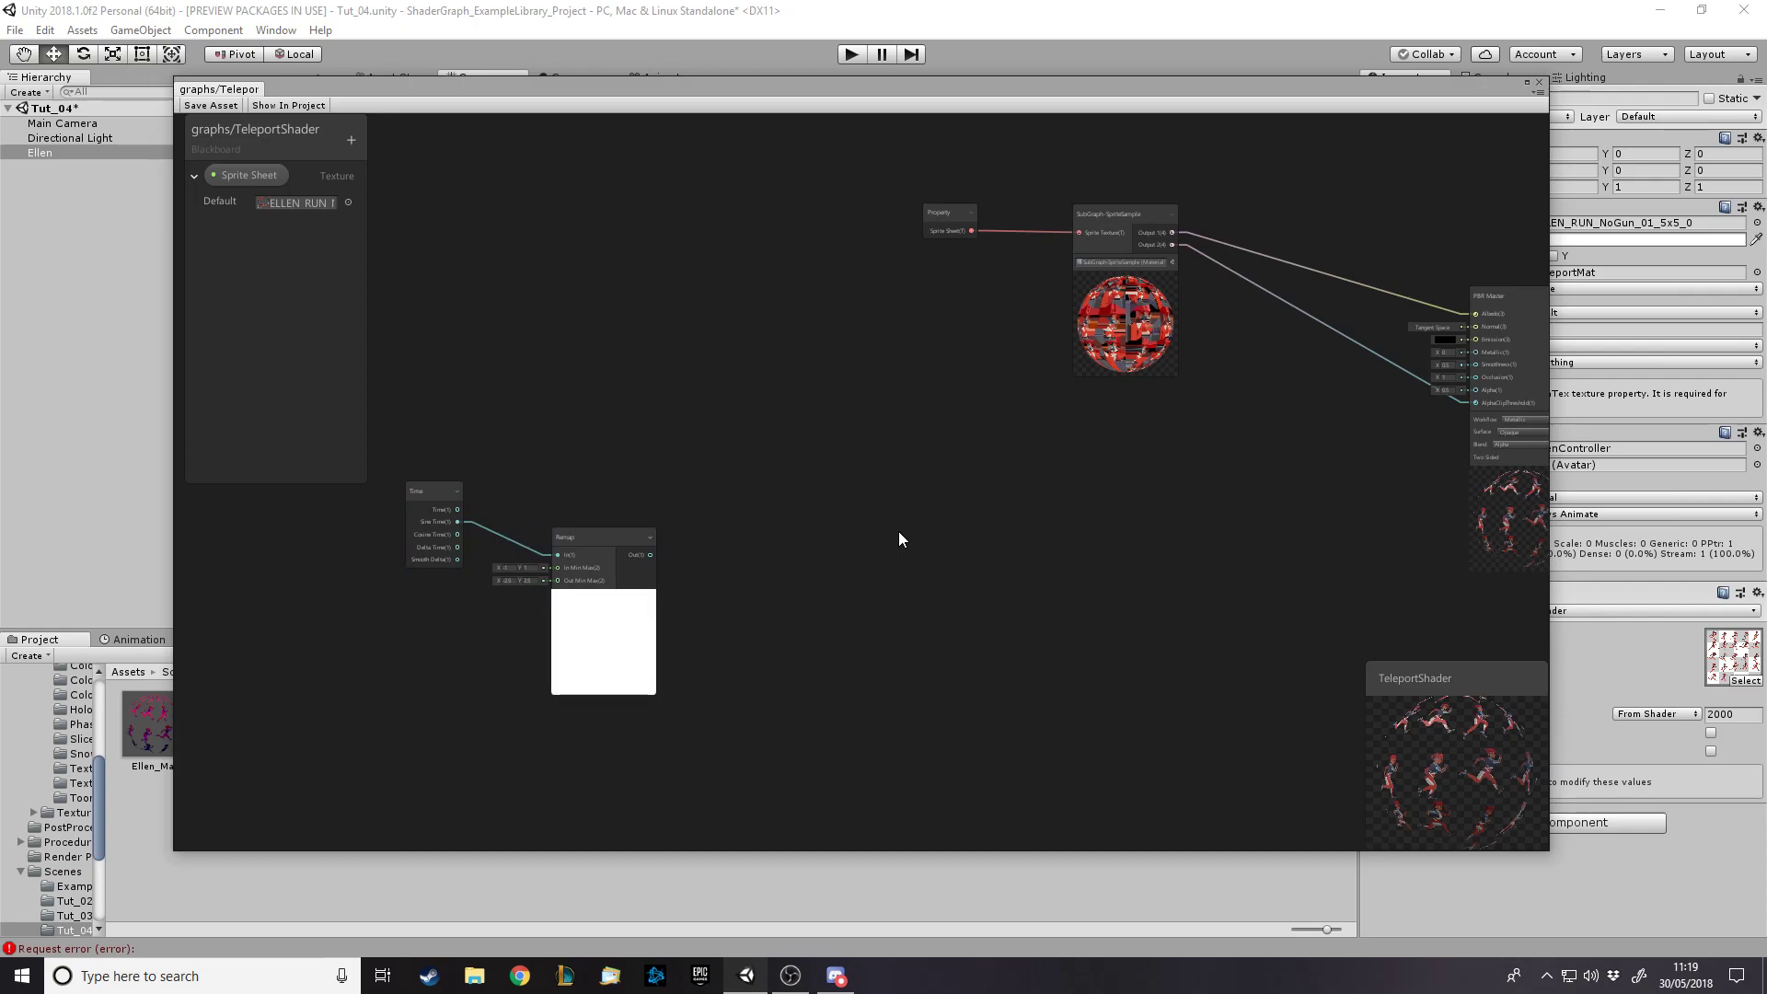
Add a Step node in the free area beyond the Remap node
key(space)
text(step)
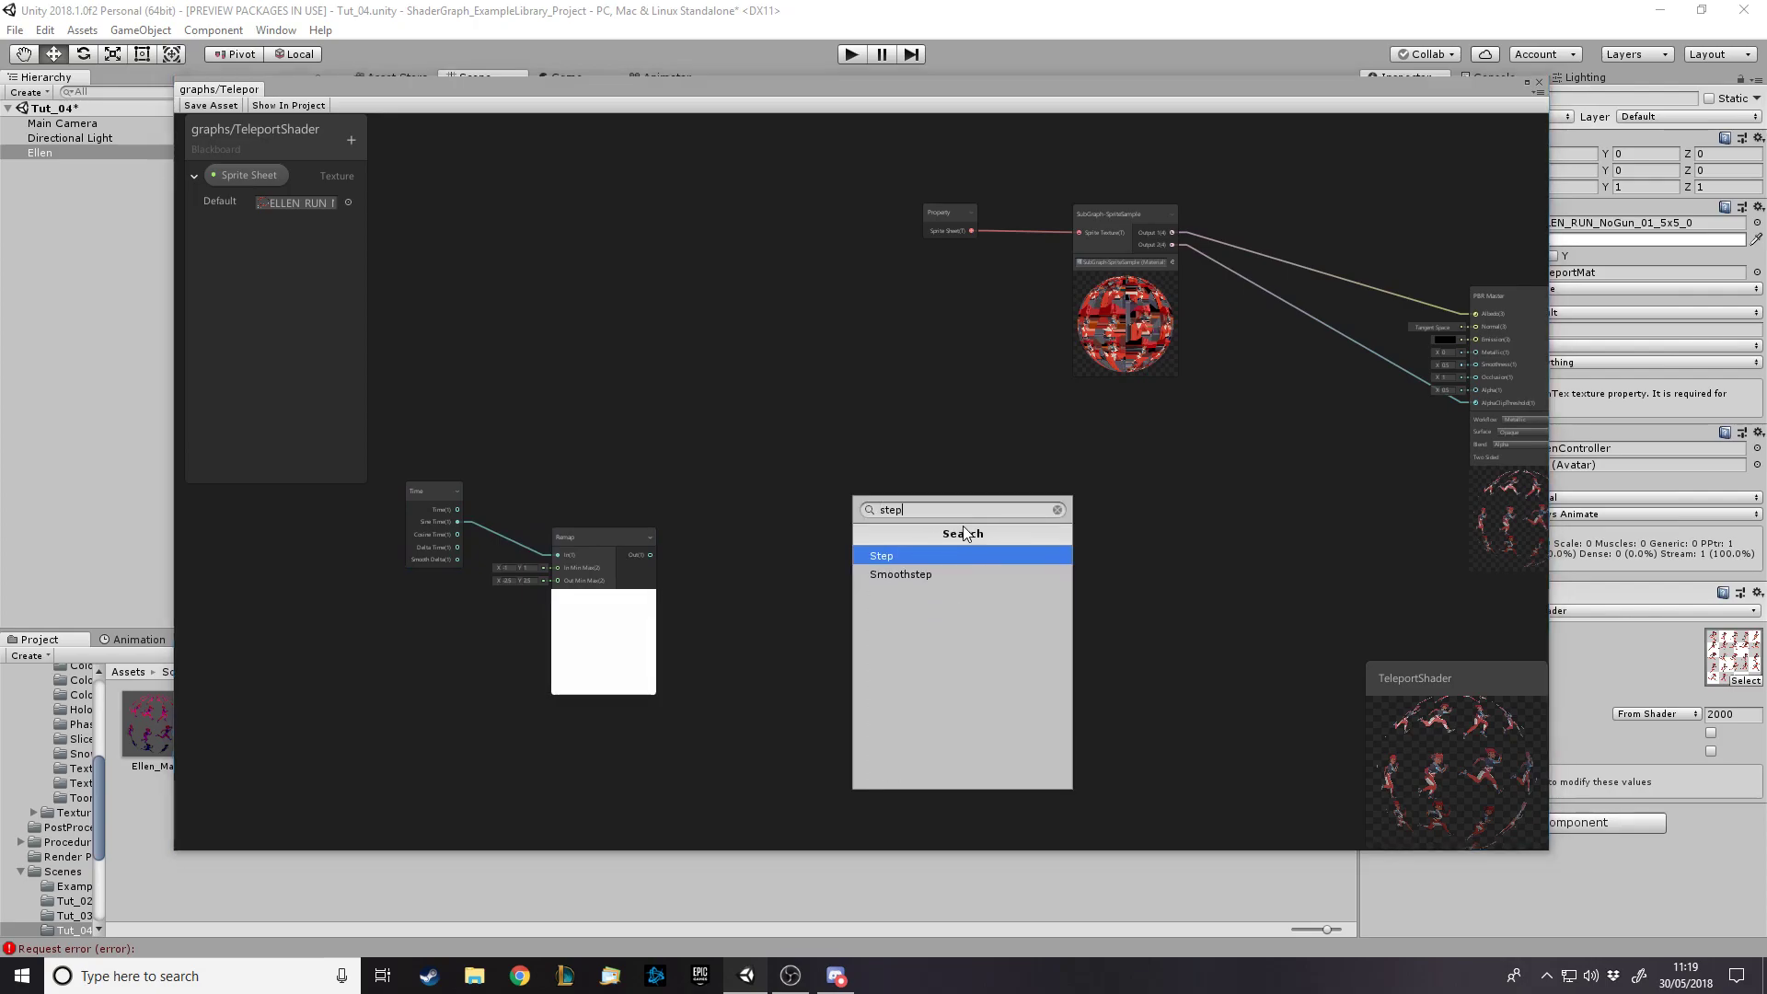
key(Return)
drag(1027, 532, 918, 519)
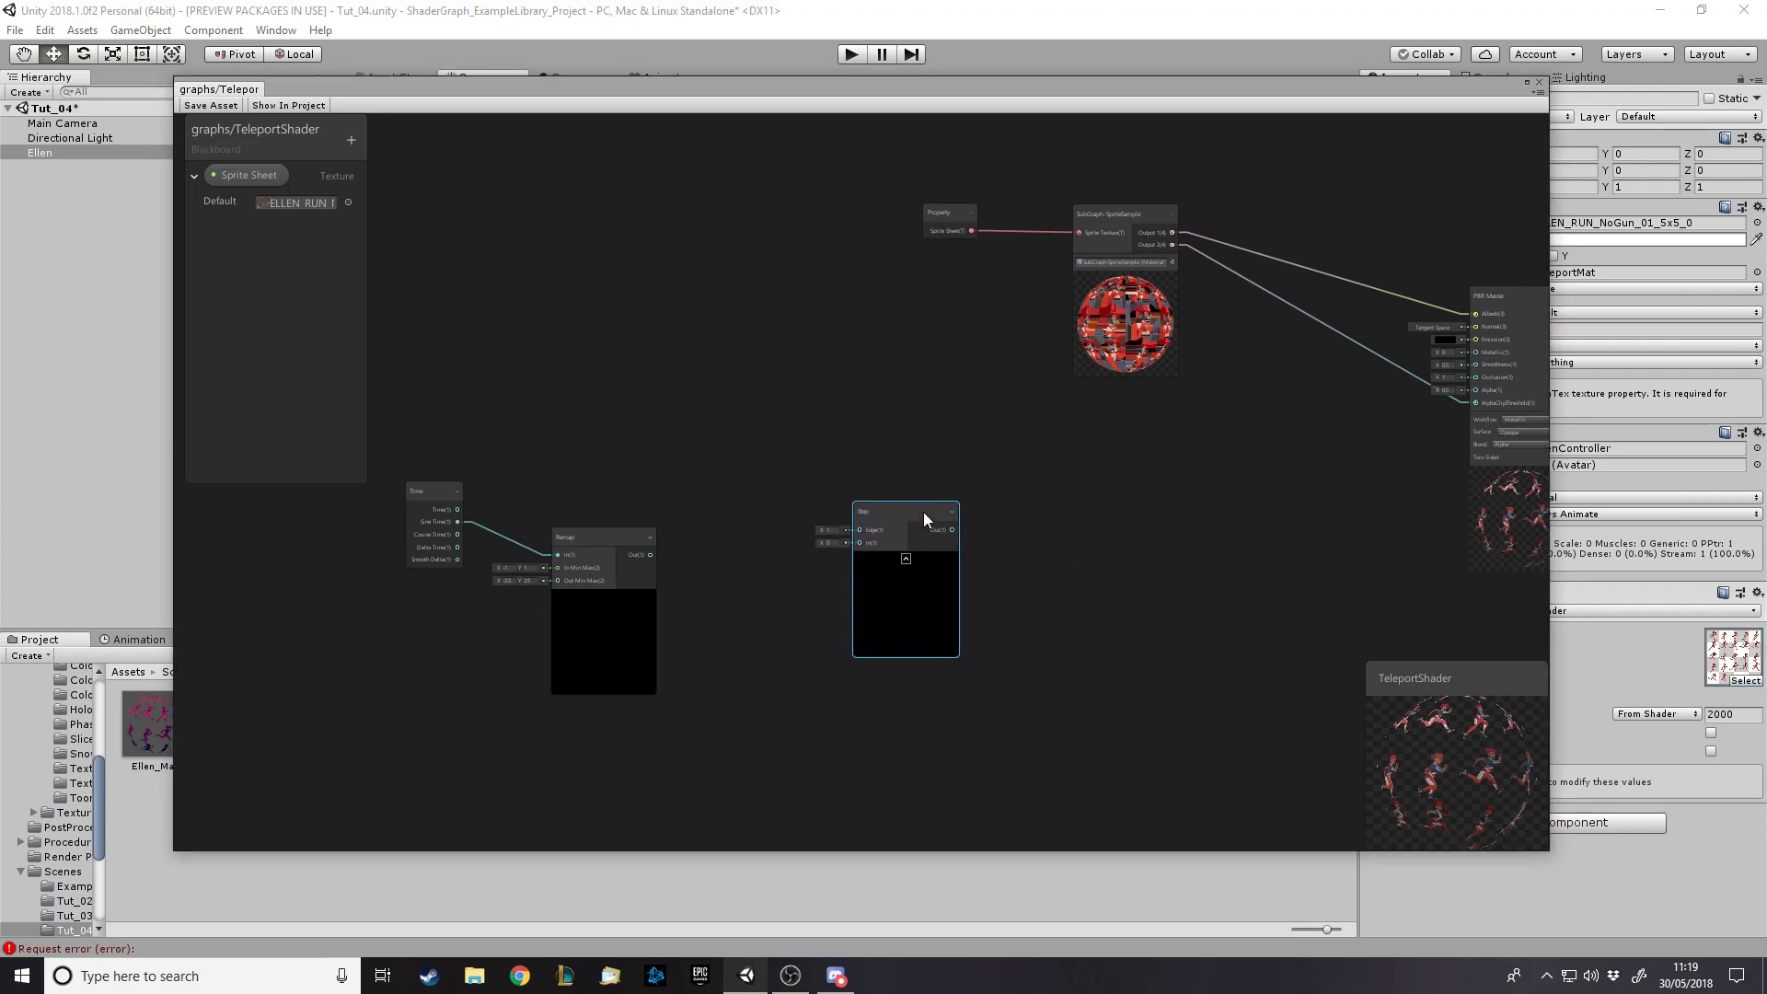
scroll(909, 629, up, 1)
scroll(908, 626, up, 1)
scroll(1073, 565, down, 1)
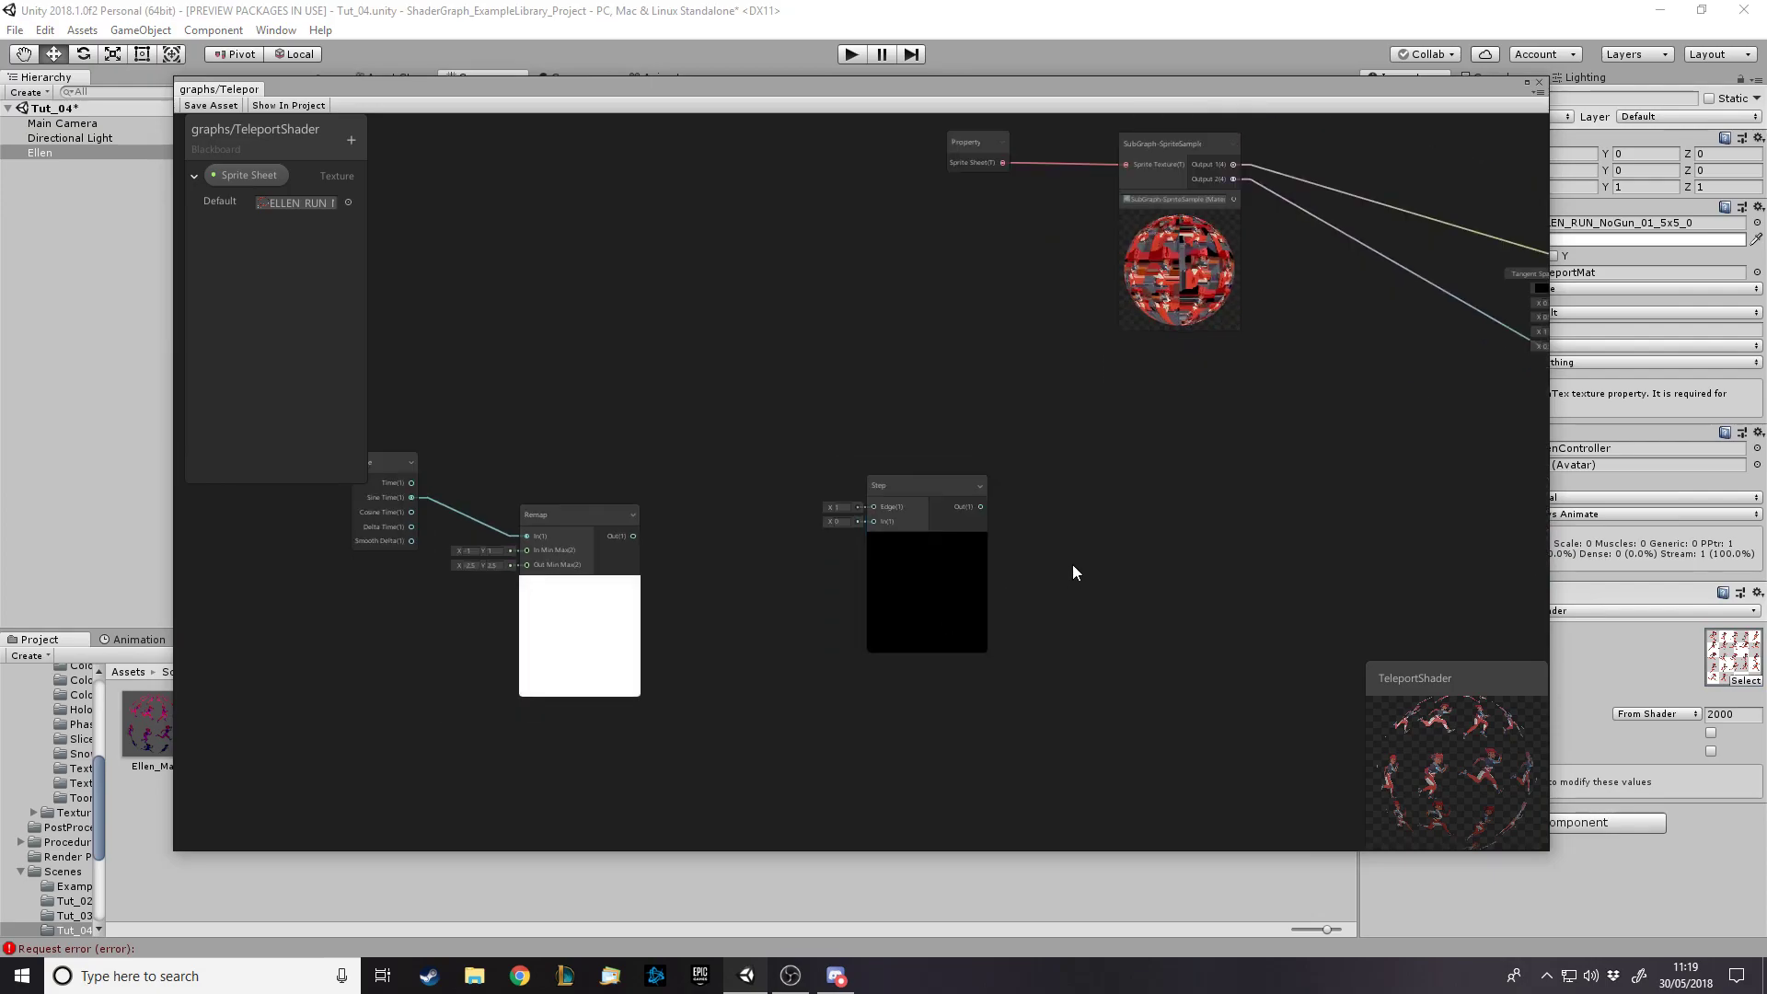
Open the Step node's documentation, read how In is compared with Edge, and close the page
right_click(974, 563)
click(1068, 799)
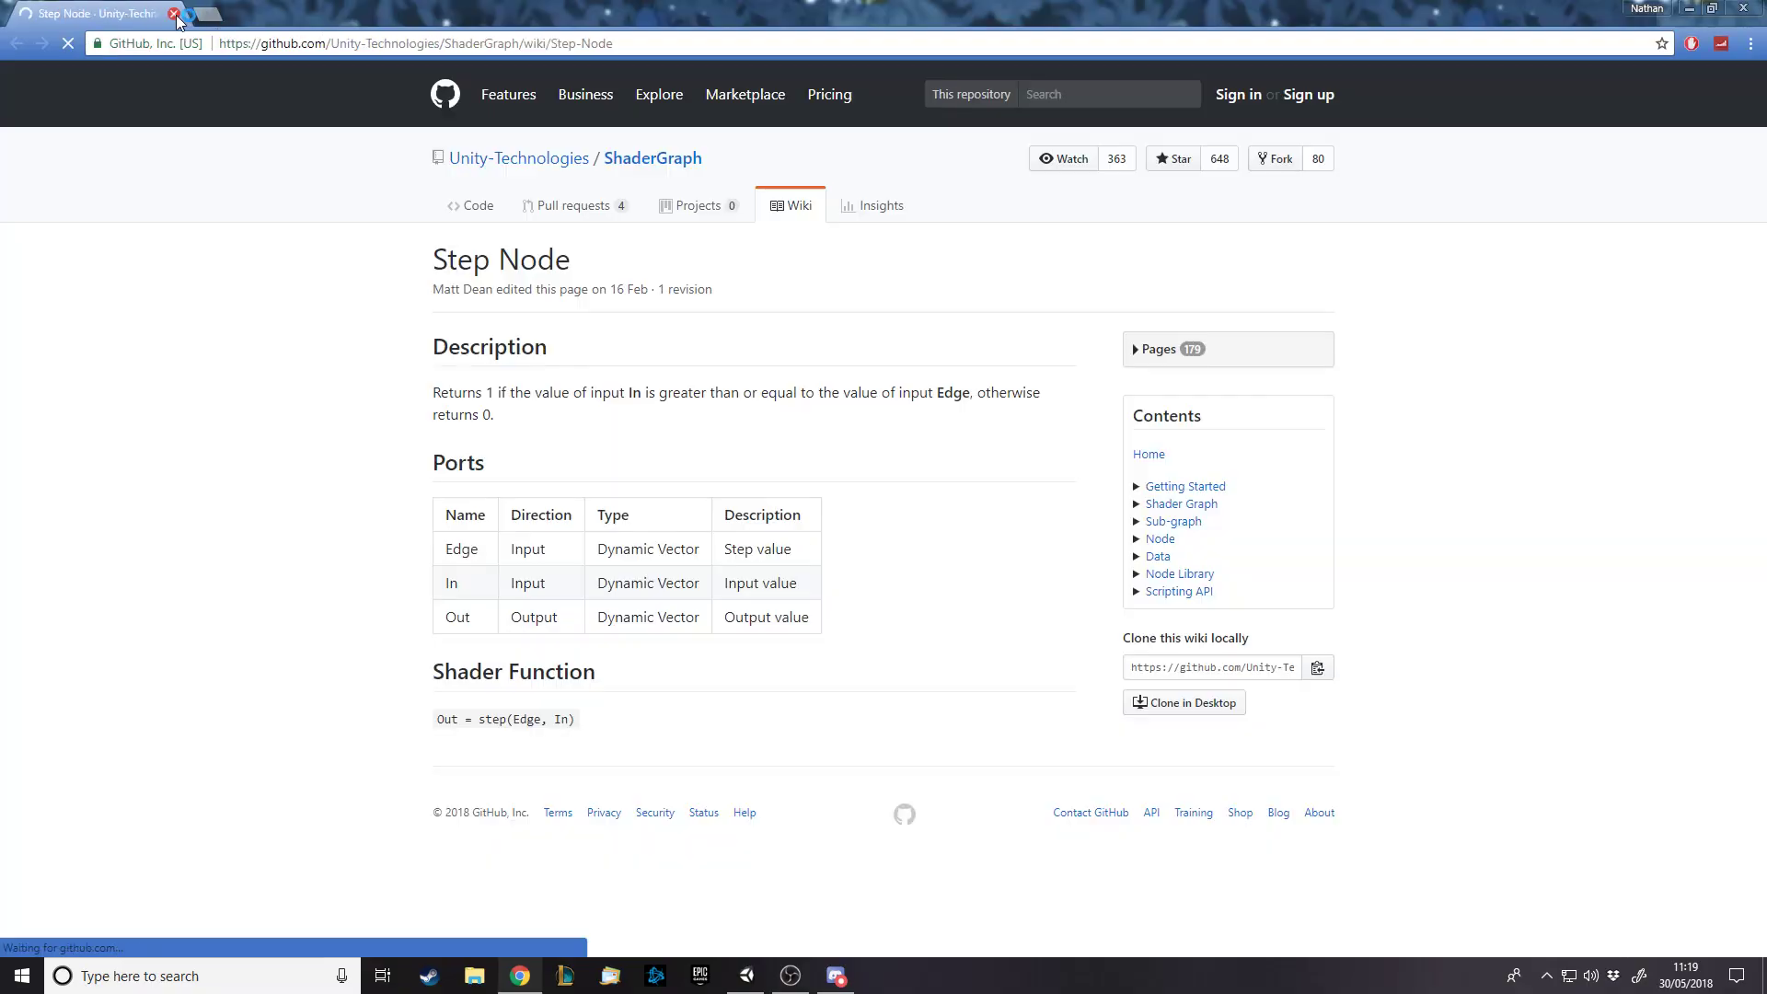
drag(497, 393, 724, 393)
click(789, 391)
click(173, 14)
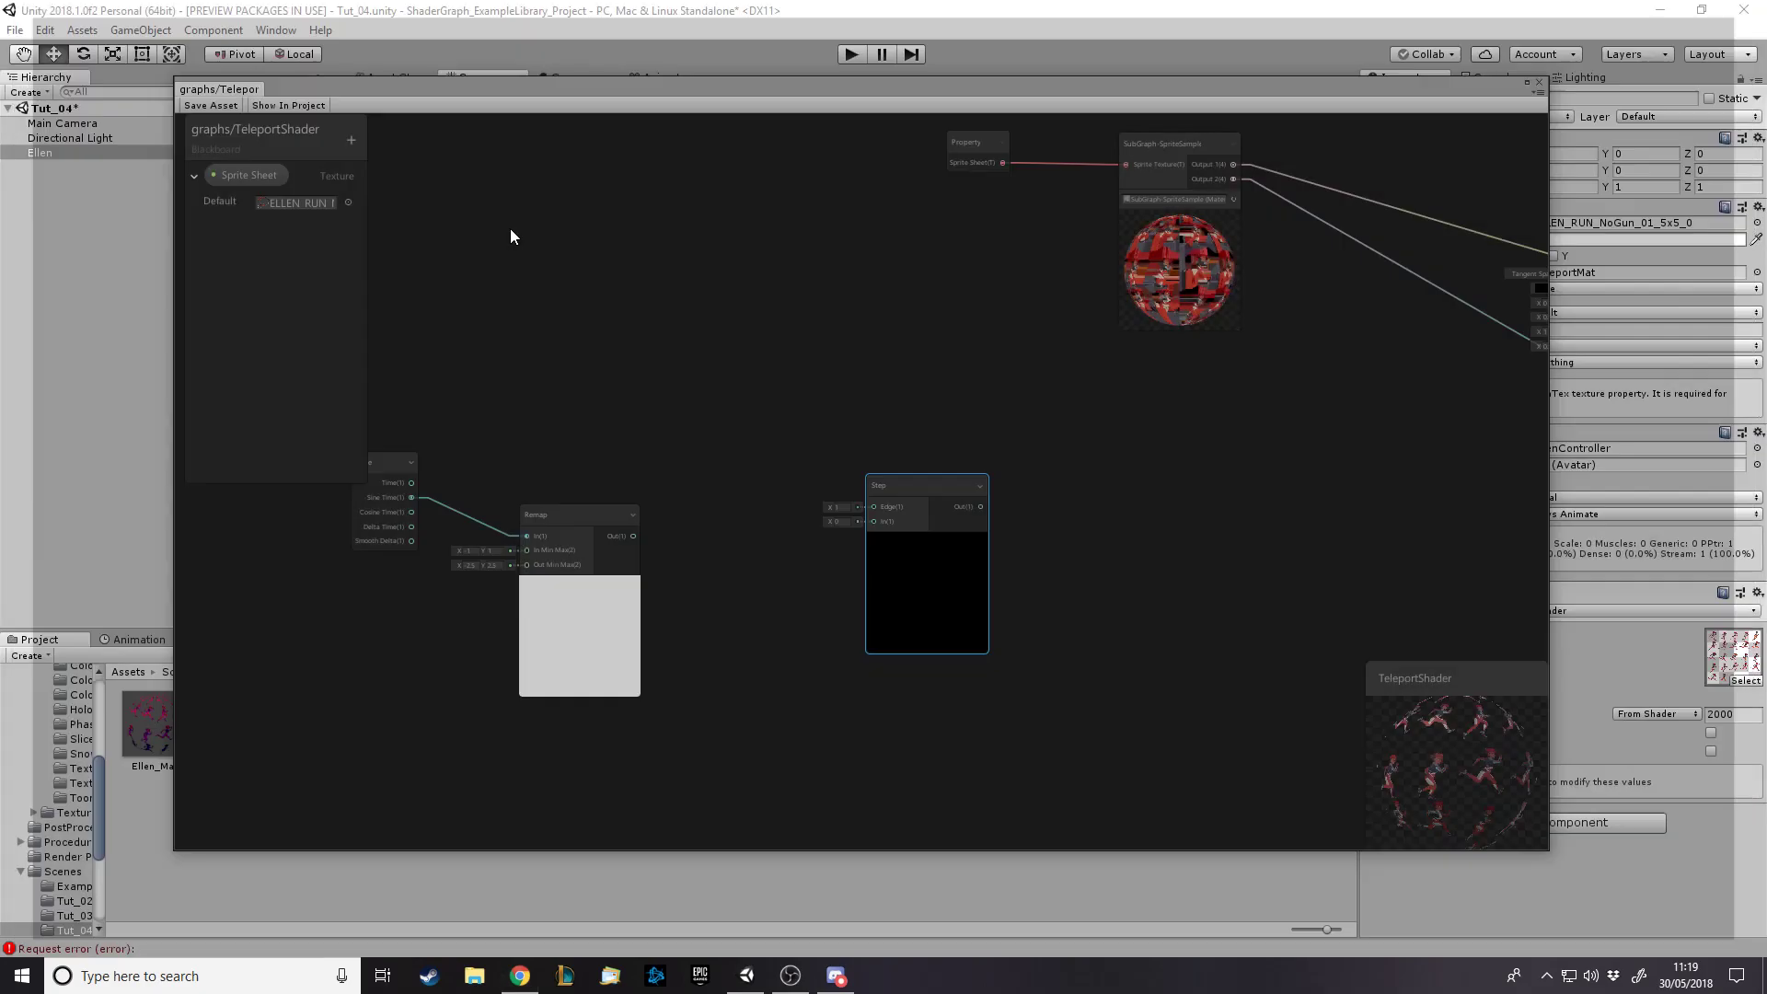
Connect the Remap node's output to the Step node's In input and shift the graph window to uncover part of the scene
drag(633, 534, 875, 461)
click(831, 362)
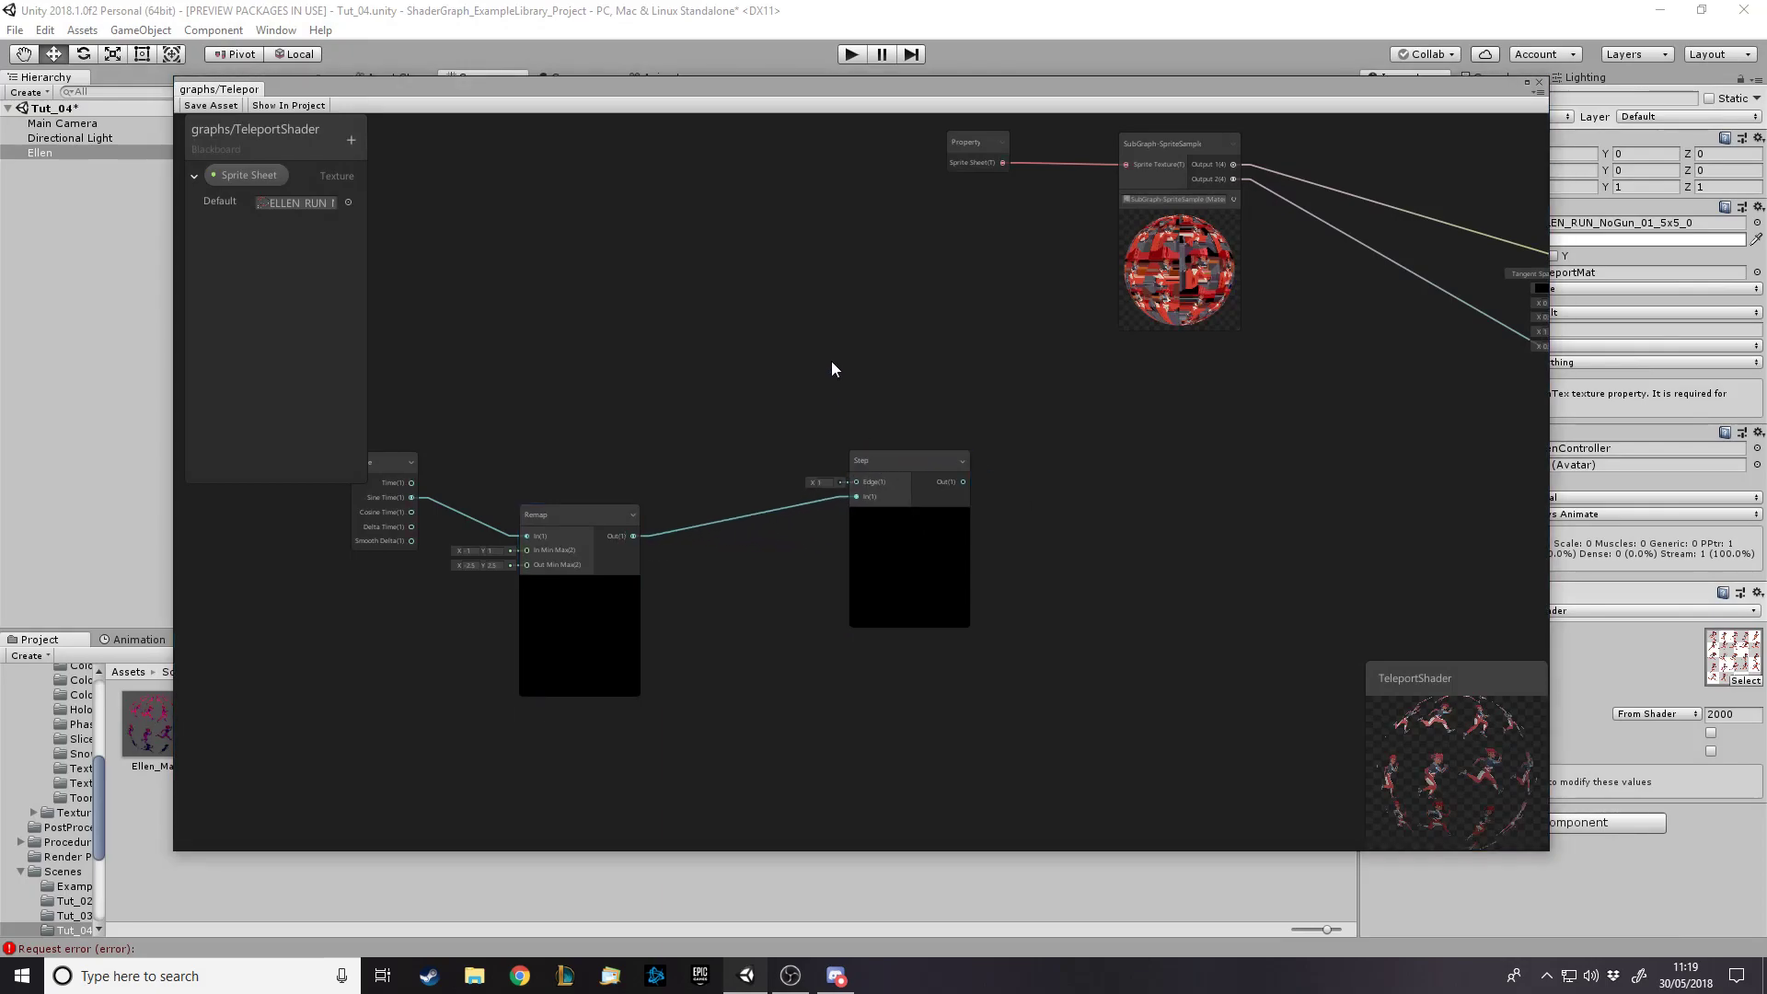
drag(633, 85, 697, 296)
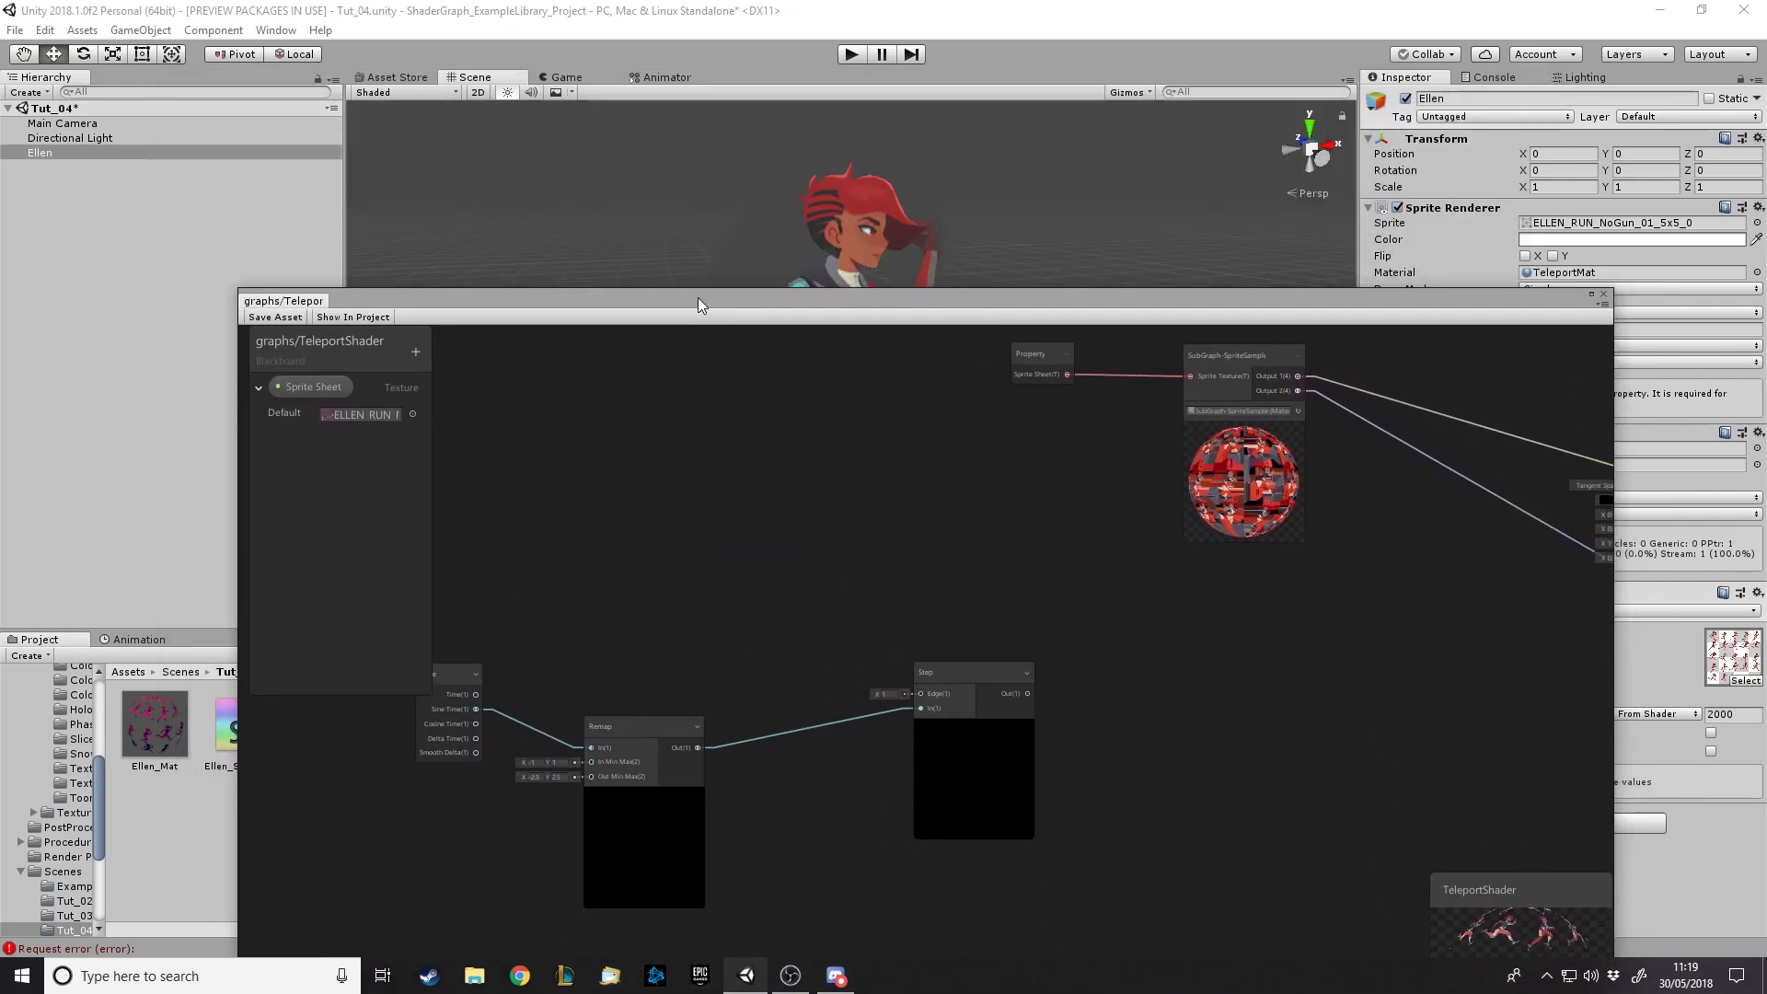
Add a Position node in World space above the Remap node, and briefly uncover Ellen in the scene
key(space)
text(pos)
key(Return)
click(609, 510)
click(618, 569)
drag(892, 296, 889, 576)
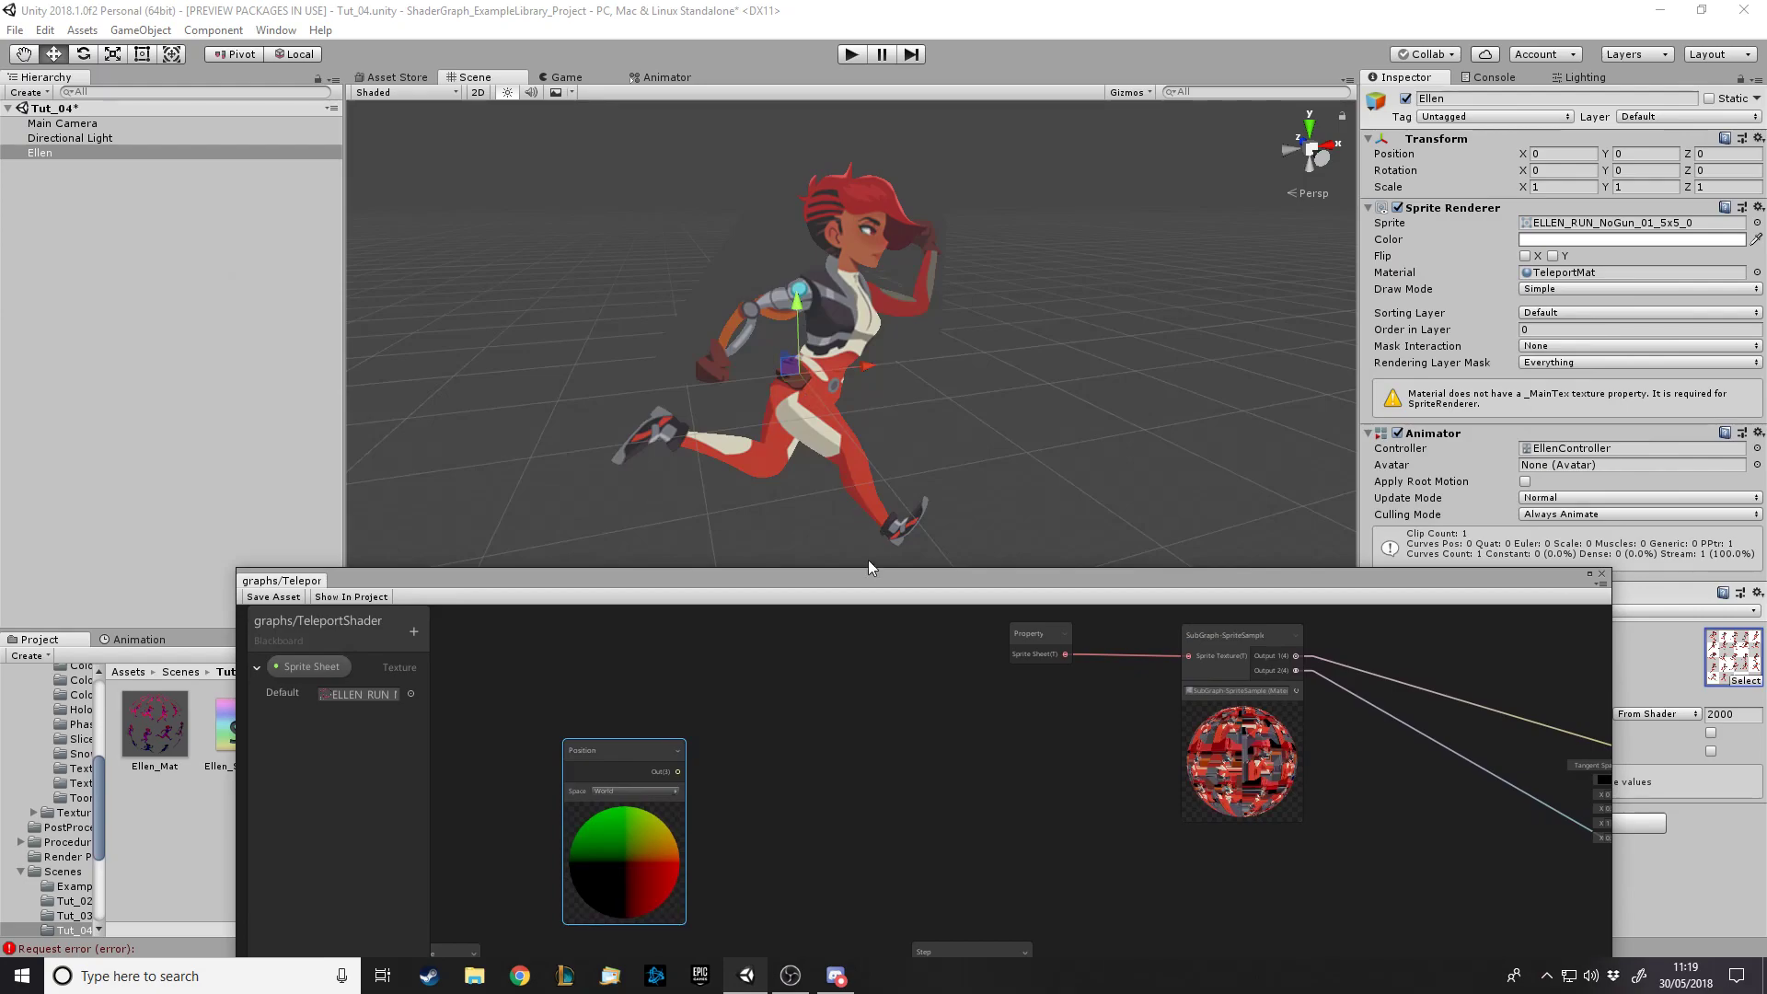
drag(869, 576, 788, 127)
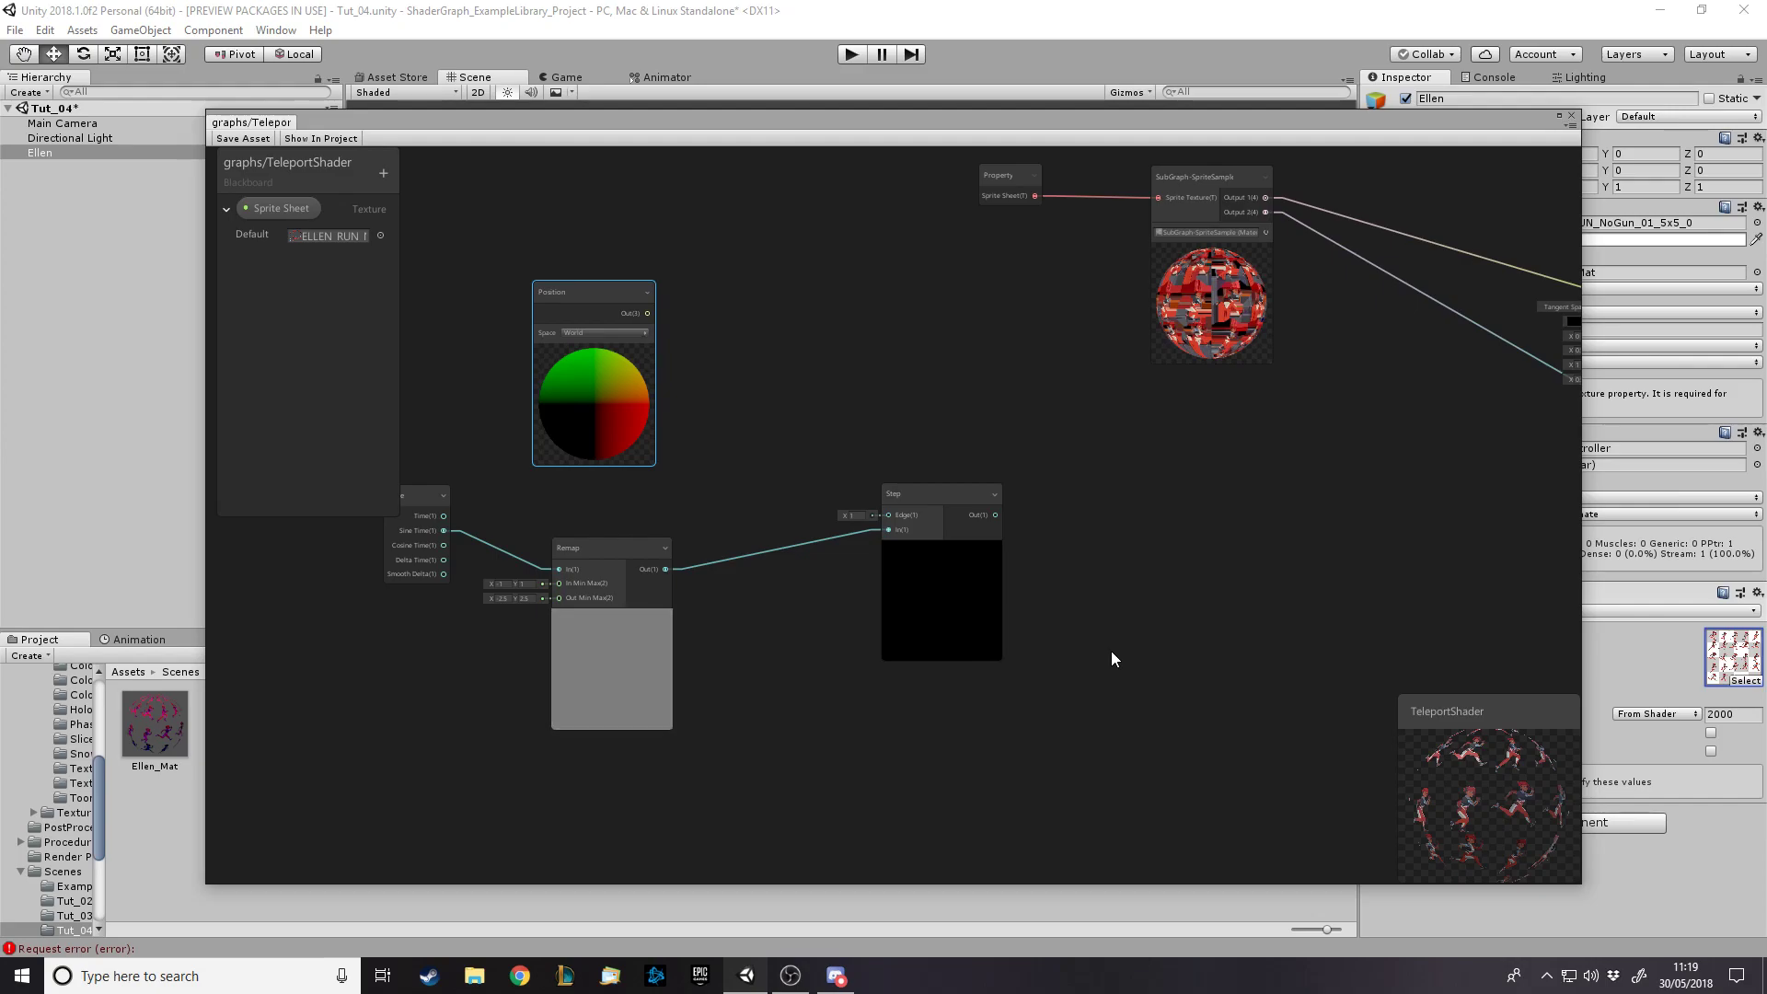
drag(610, 291, 592, 242)
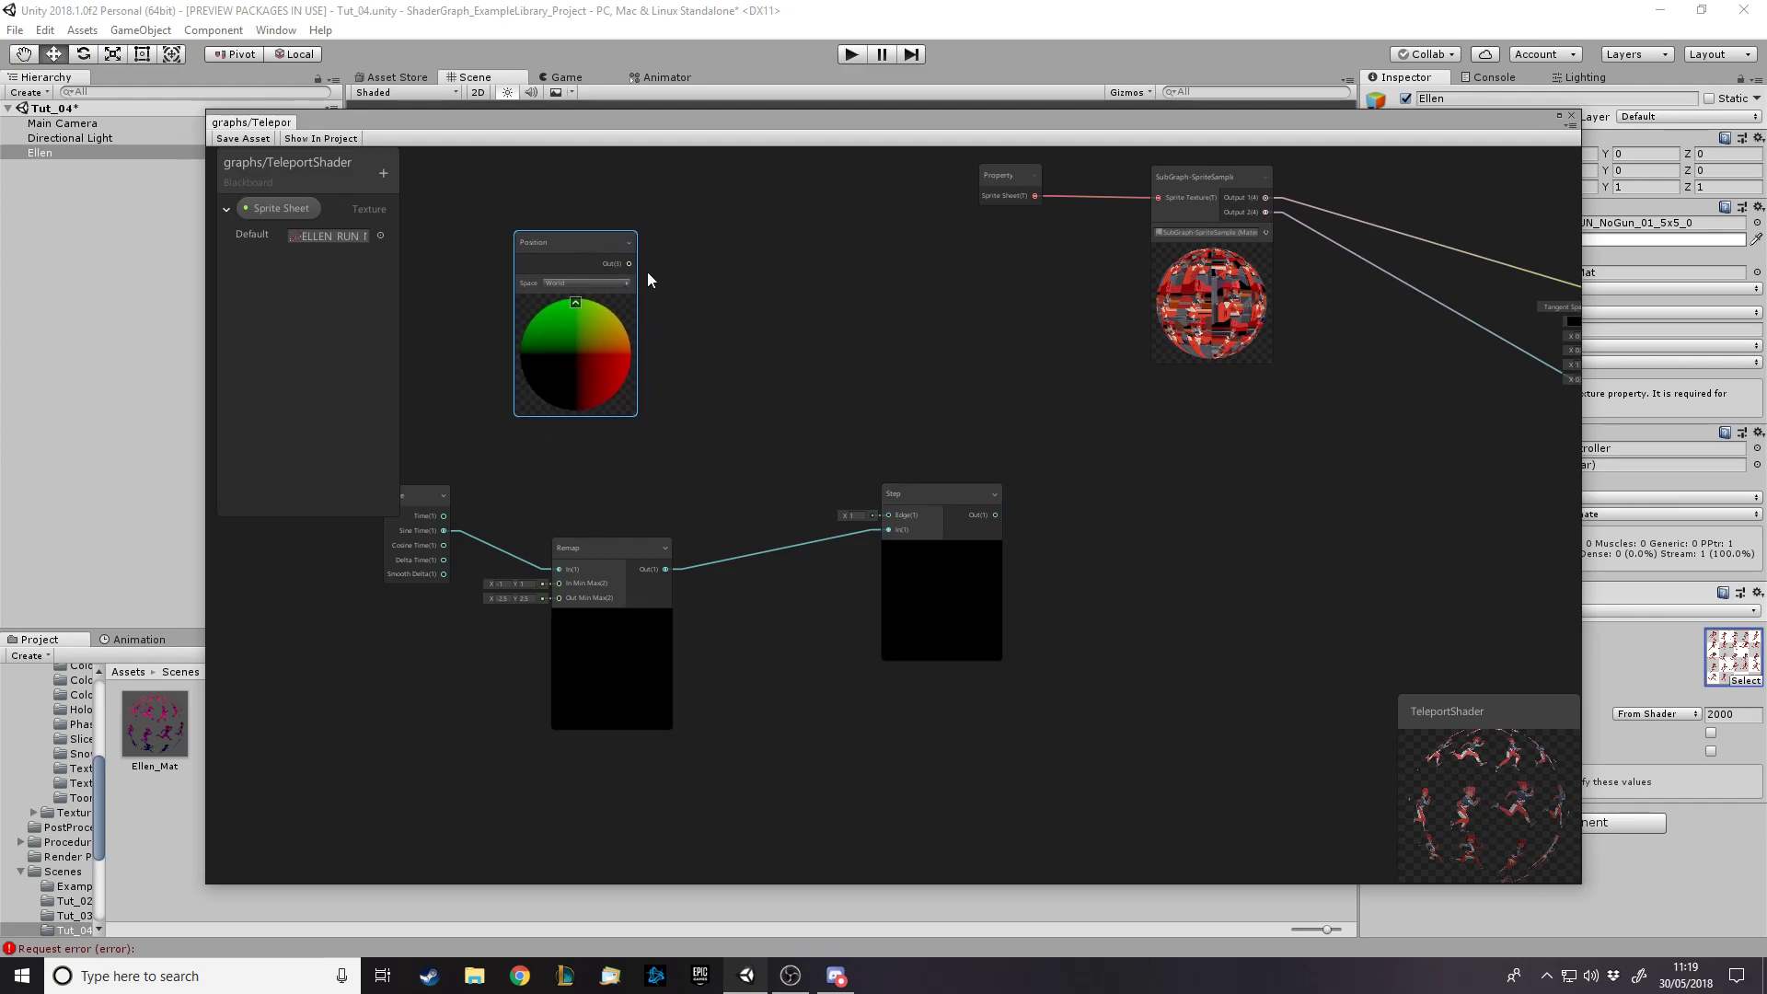
Add a Split node fed by the Position output, and connect its G output to the Step node's Edge input
key(space)
text(spl)
key(Return)
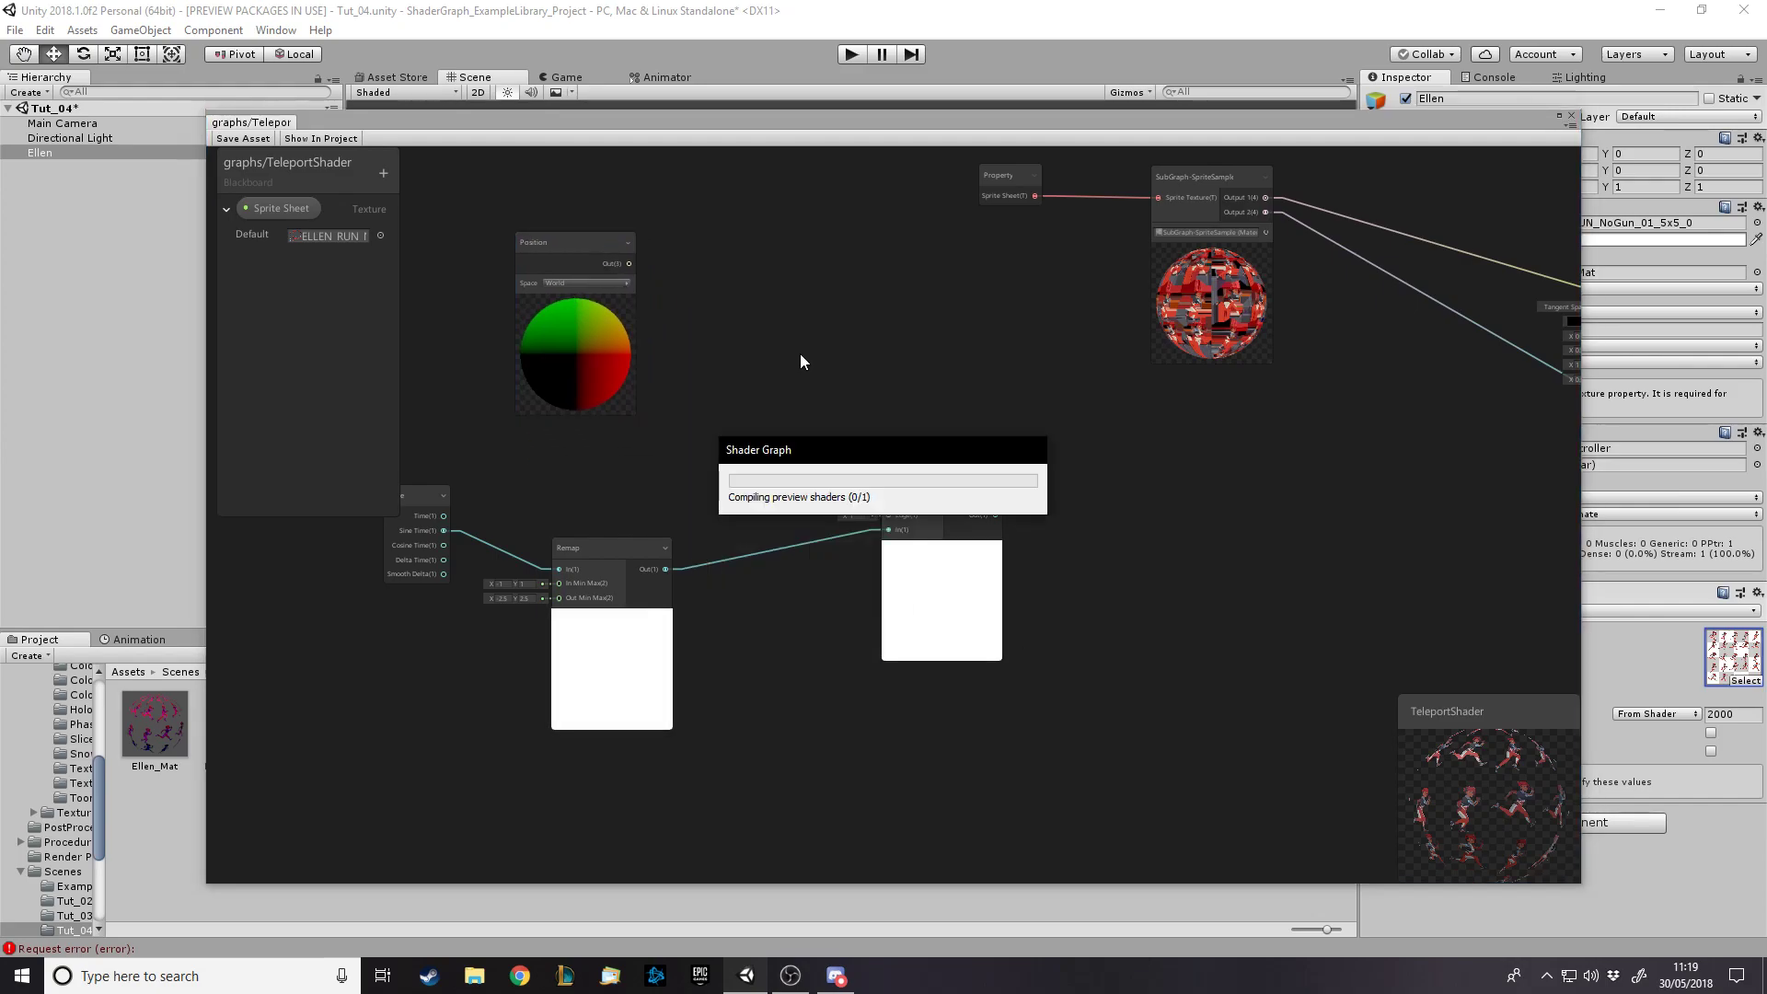
drag(630, 265, 888, 515)
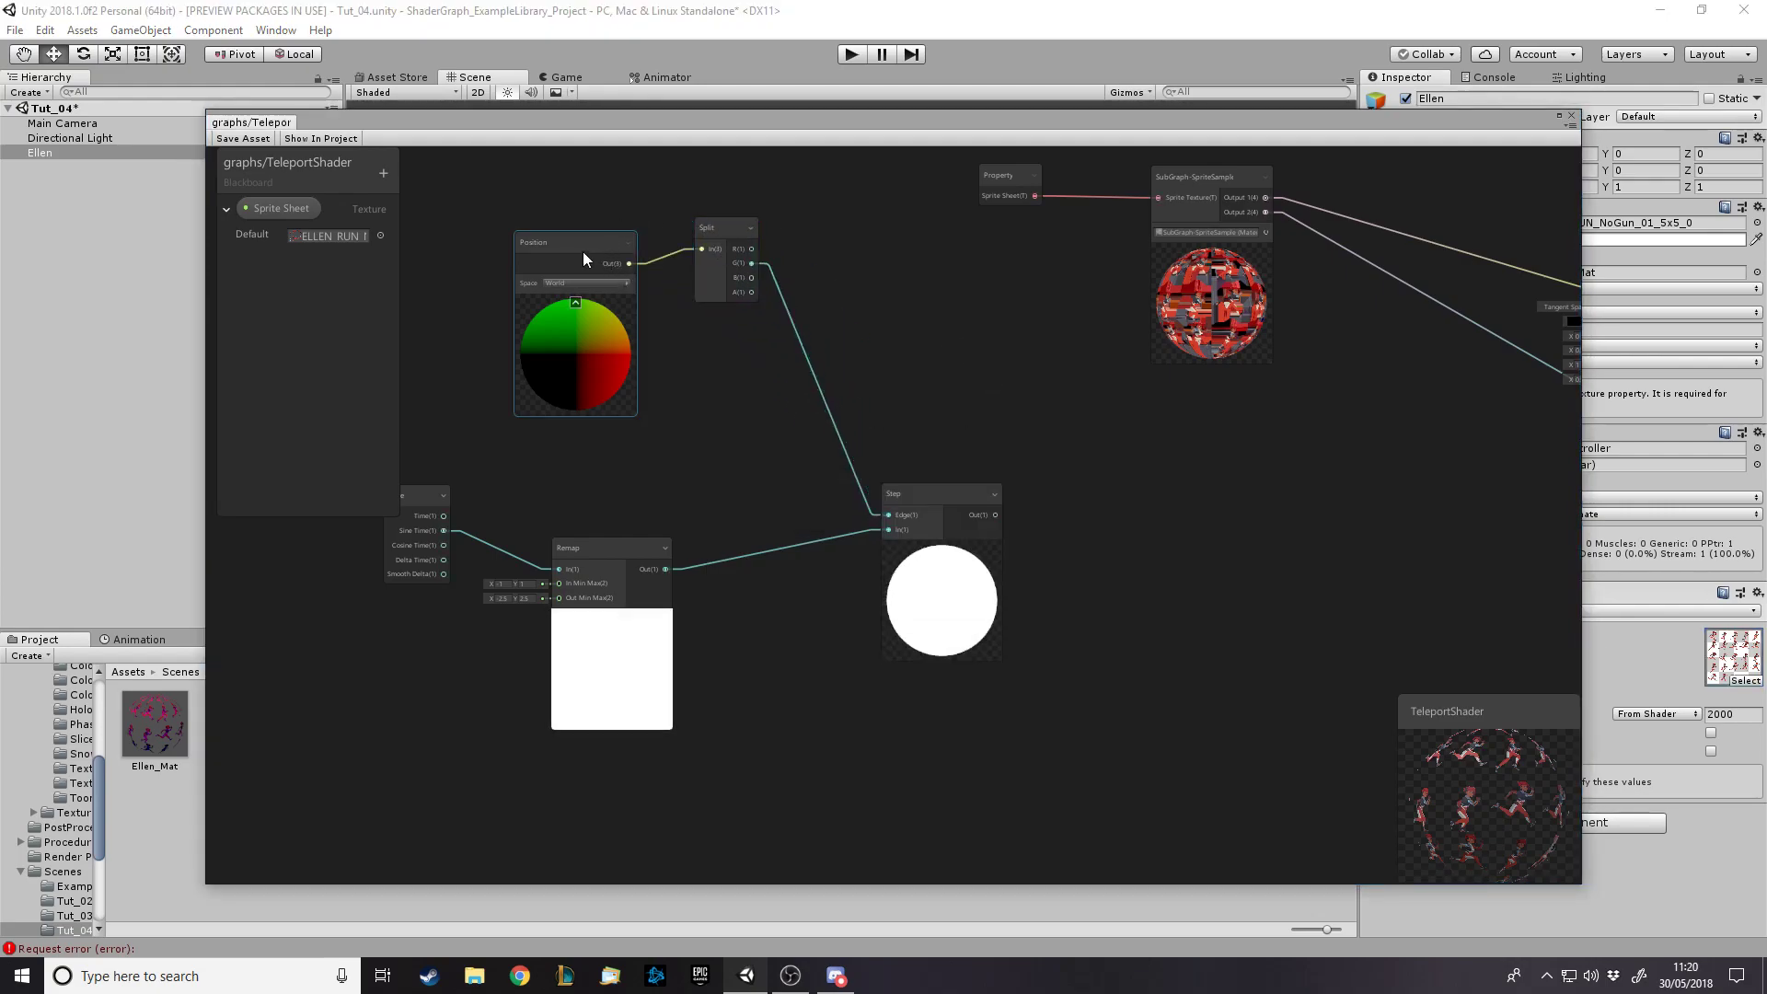
Rearrange the Position, Split and Step nodes to leave more room before the PBR Master
drag(593, 247, 493, 230)
drag(714, 245, 611, 239)
drag(962, 505, 925, 500)
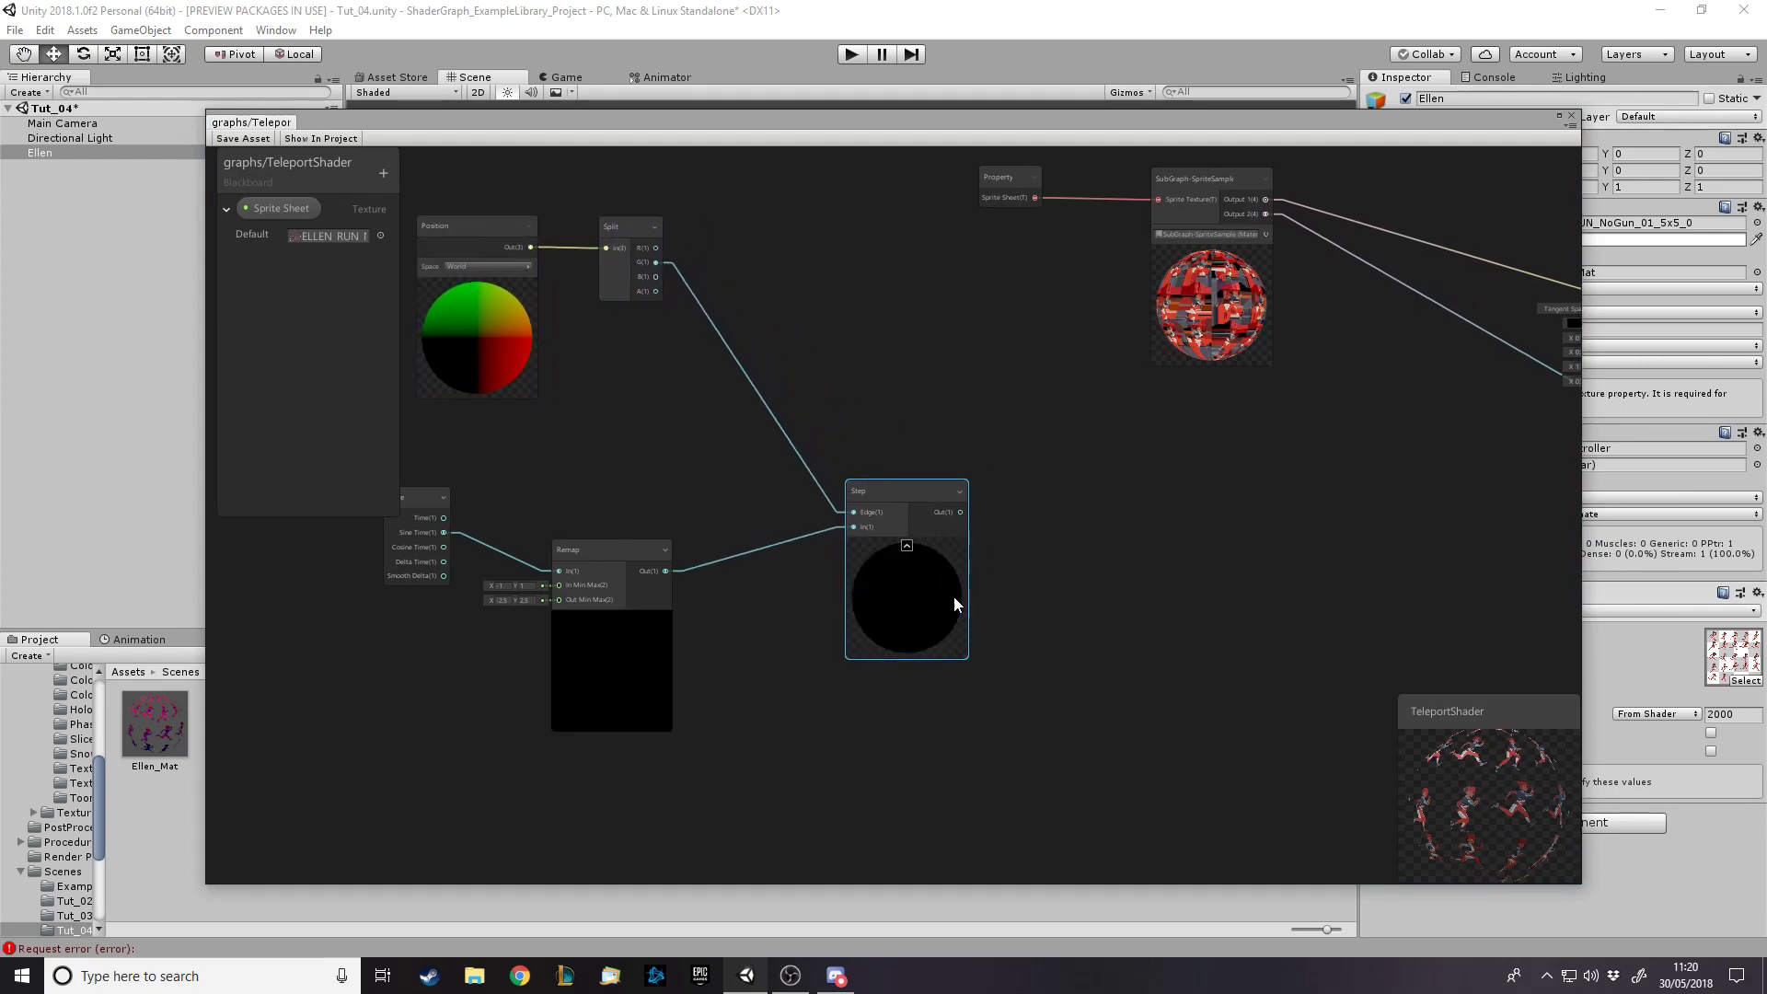
Try connecting the Step output to the PBR Master's AlphaClipThreshold, and save the shader asset
scroll(803, 696, down, 1)
scroll(791, 703, up, 1)
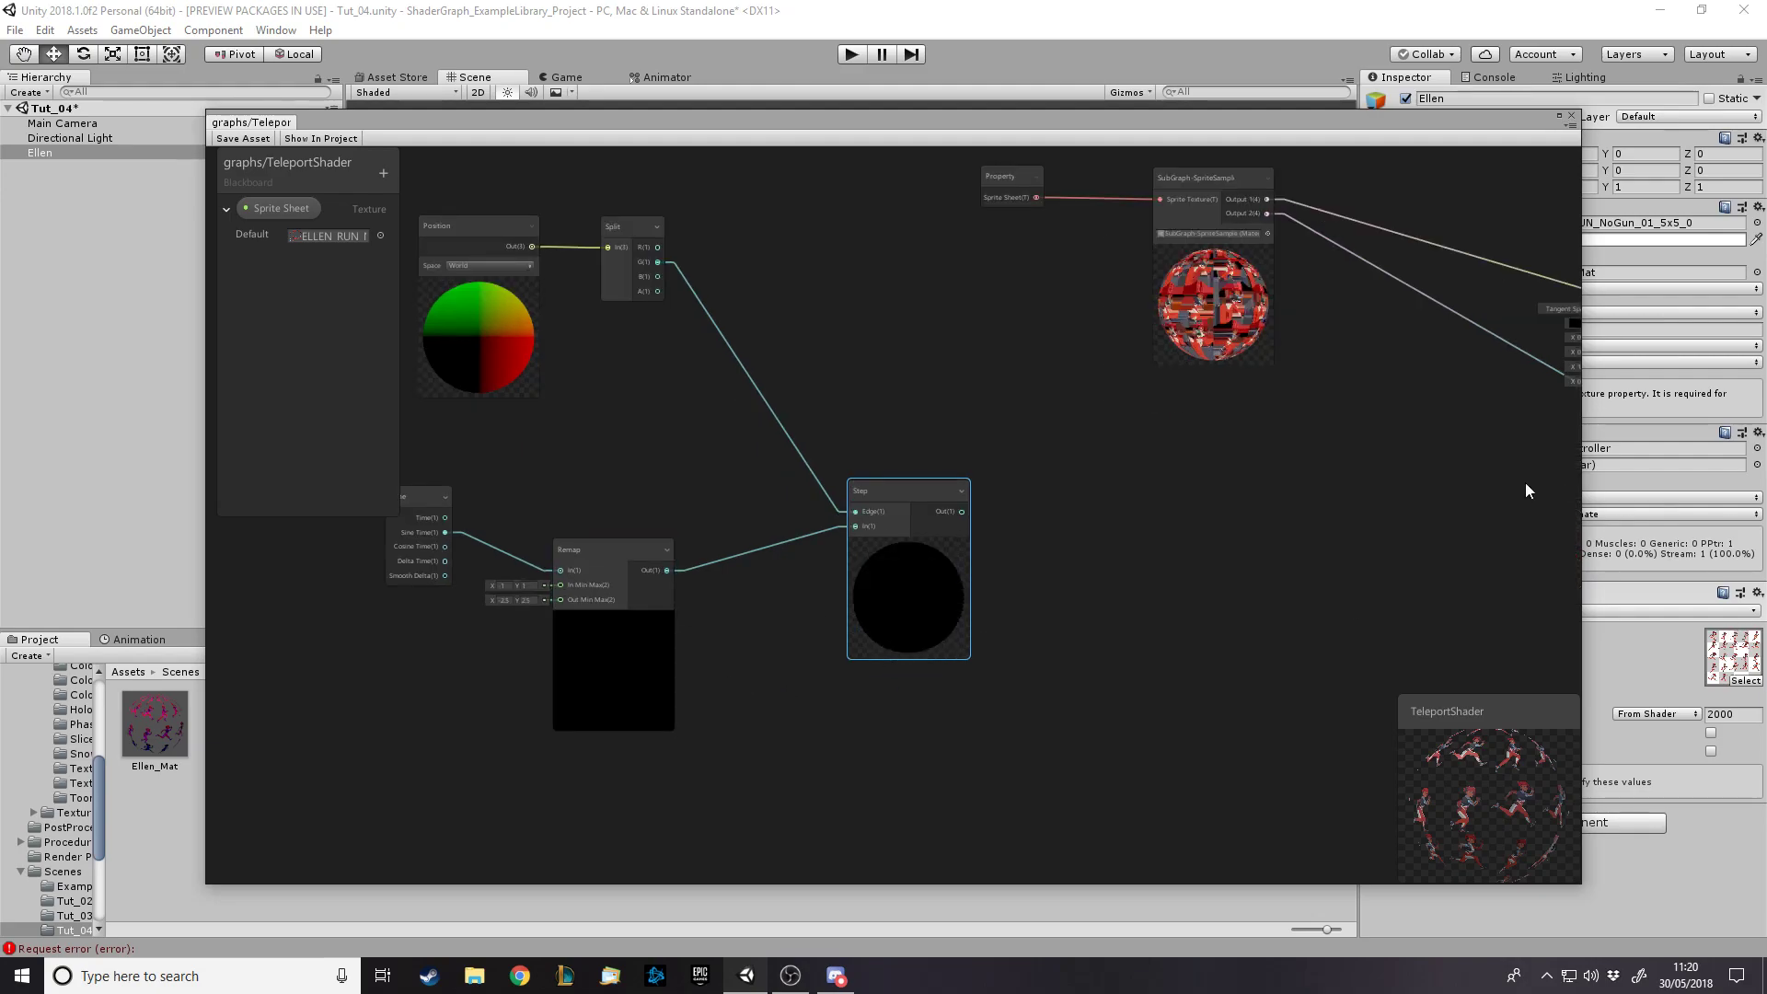
scroll(1045, 571, down, 1)
scroll(1406, 588, down, 1)
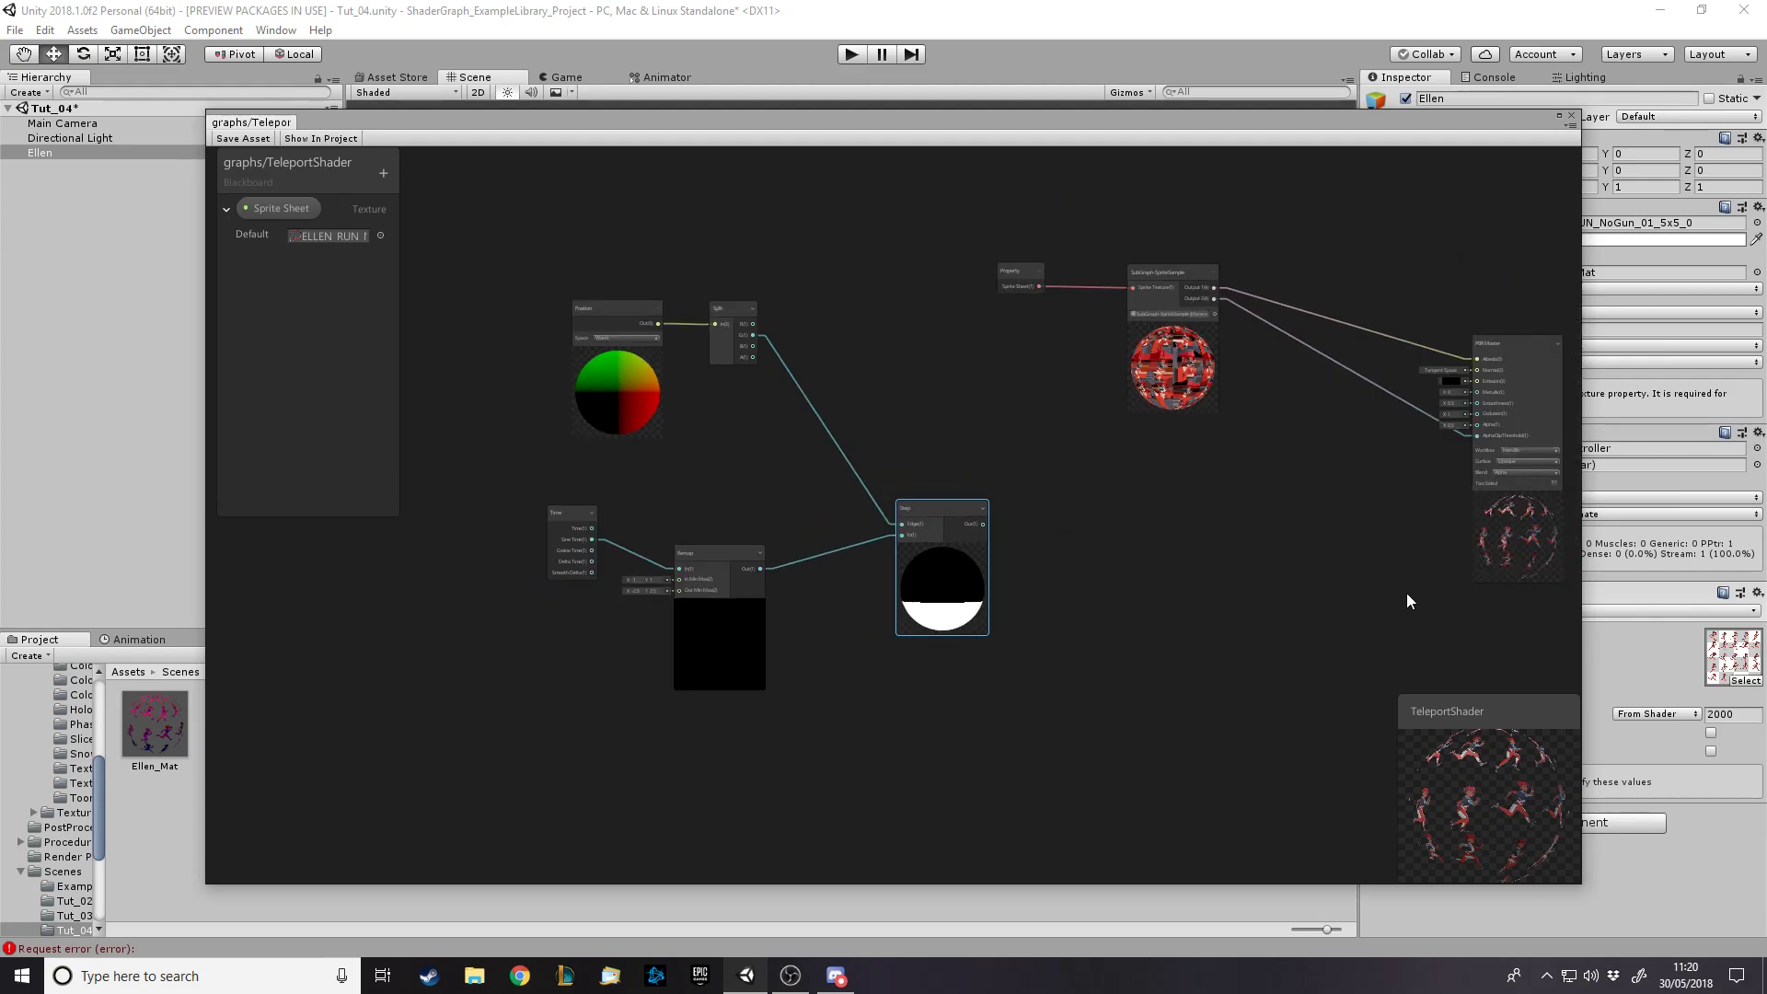
scroll(1404, 604, up, 1)
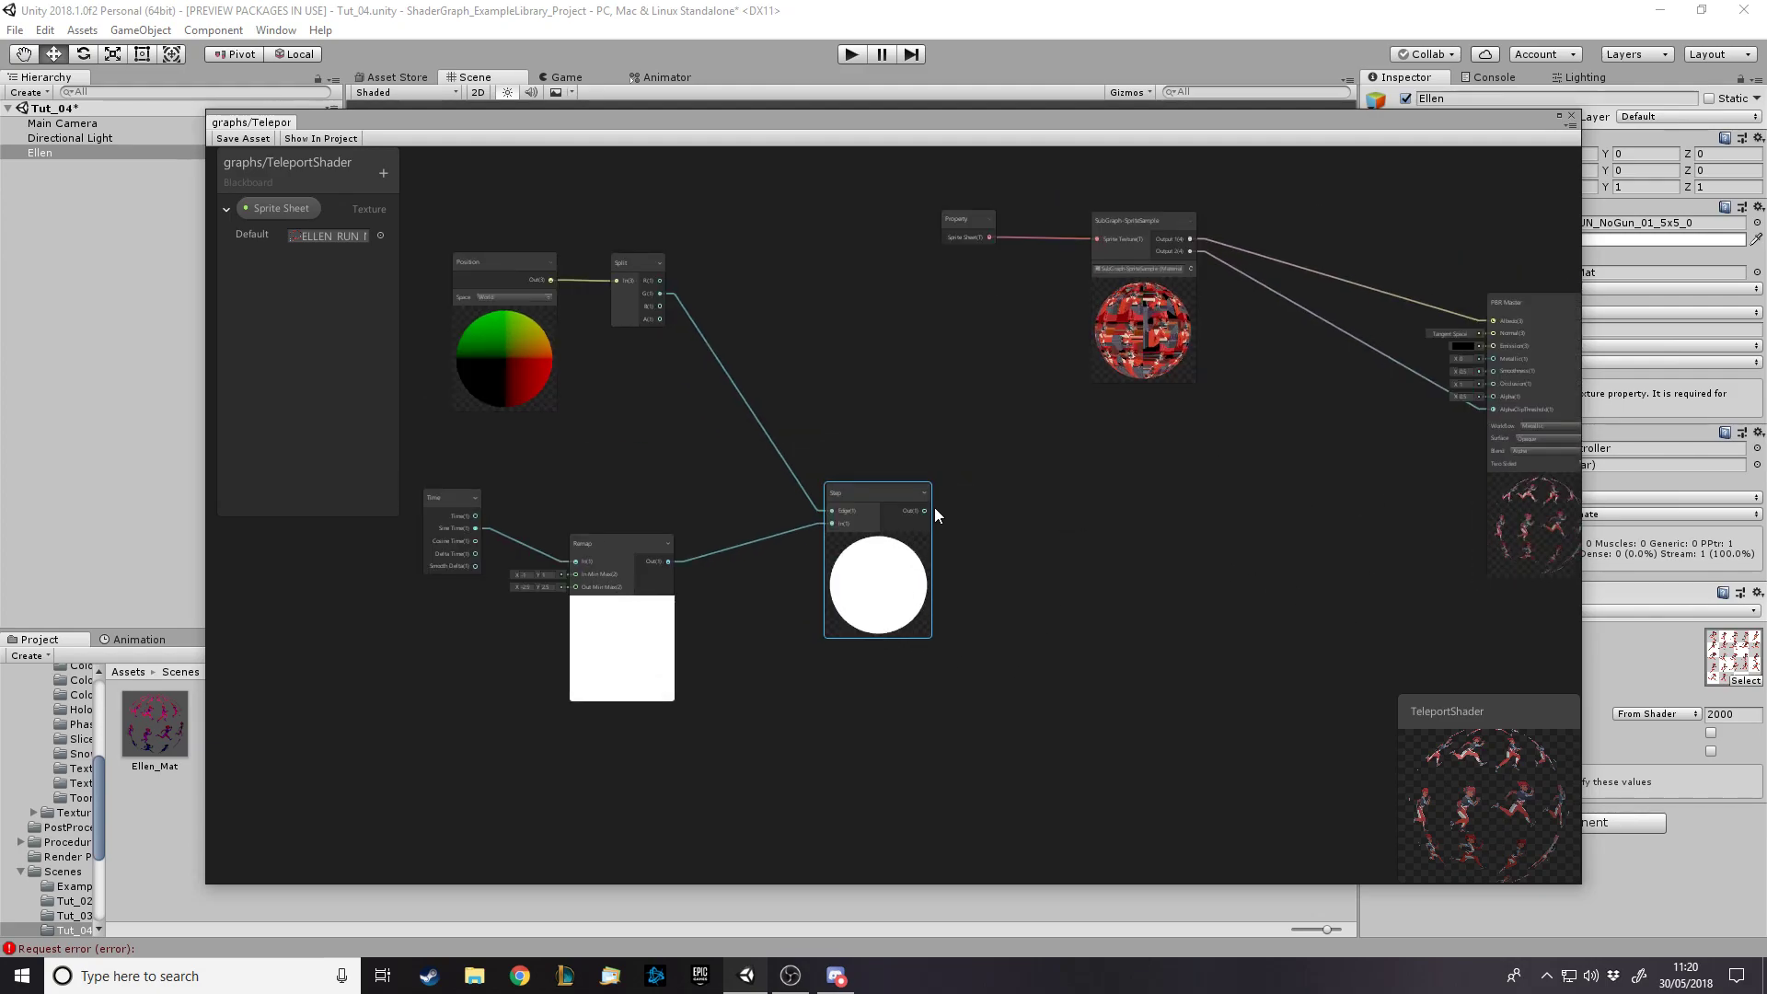
drag(924, 512, 1445, 409)
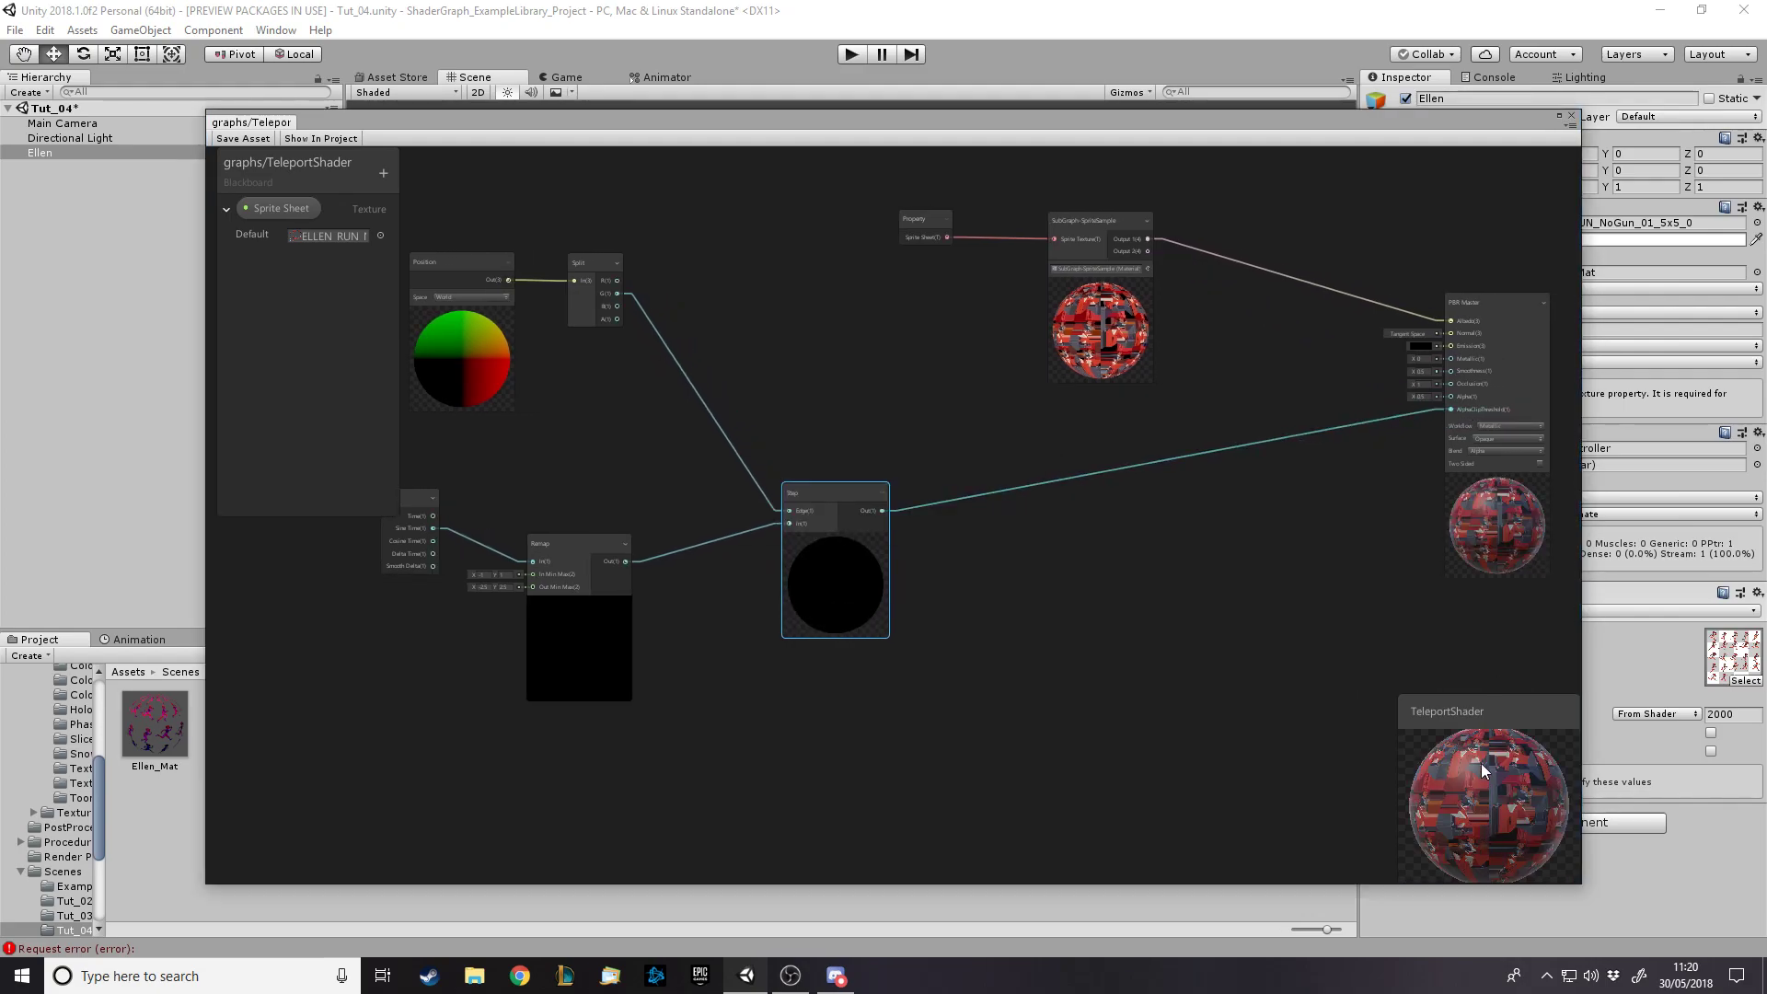
click(250, 138)
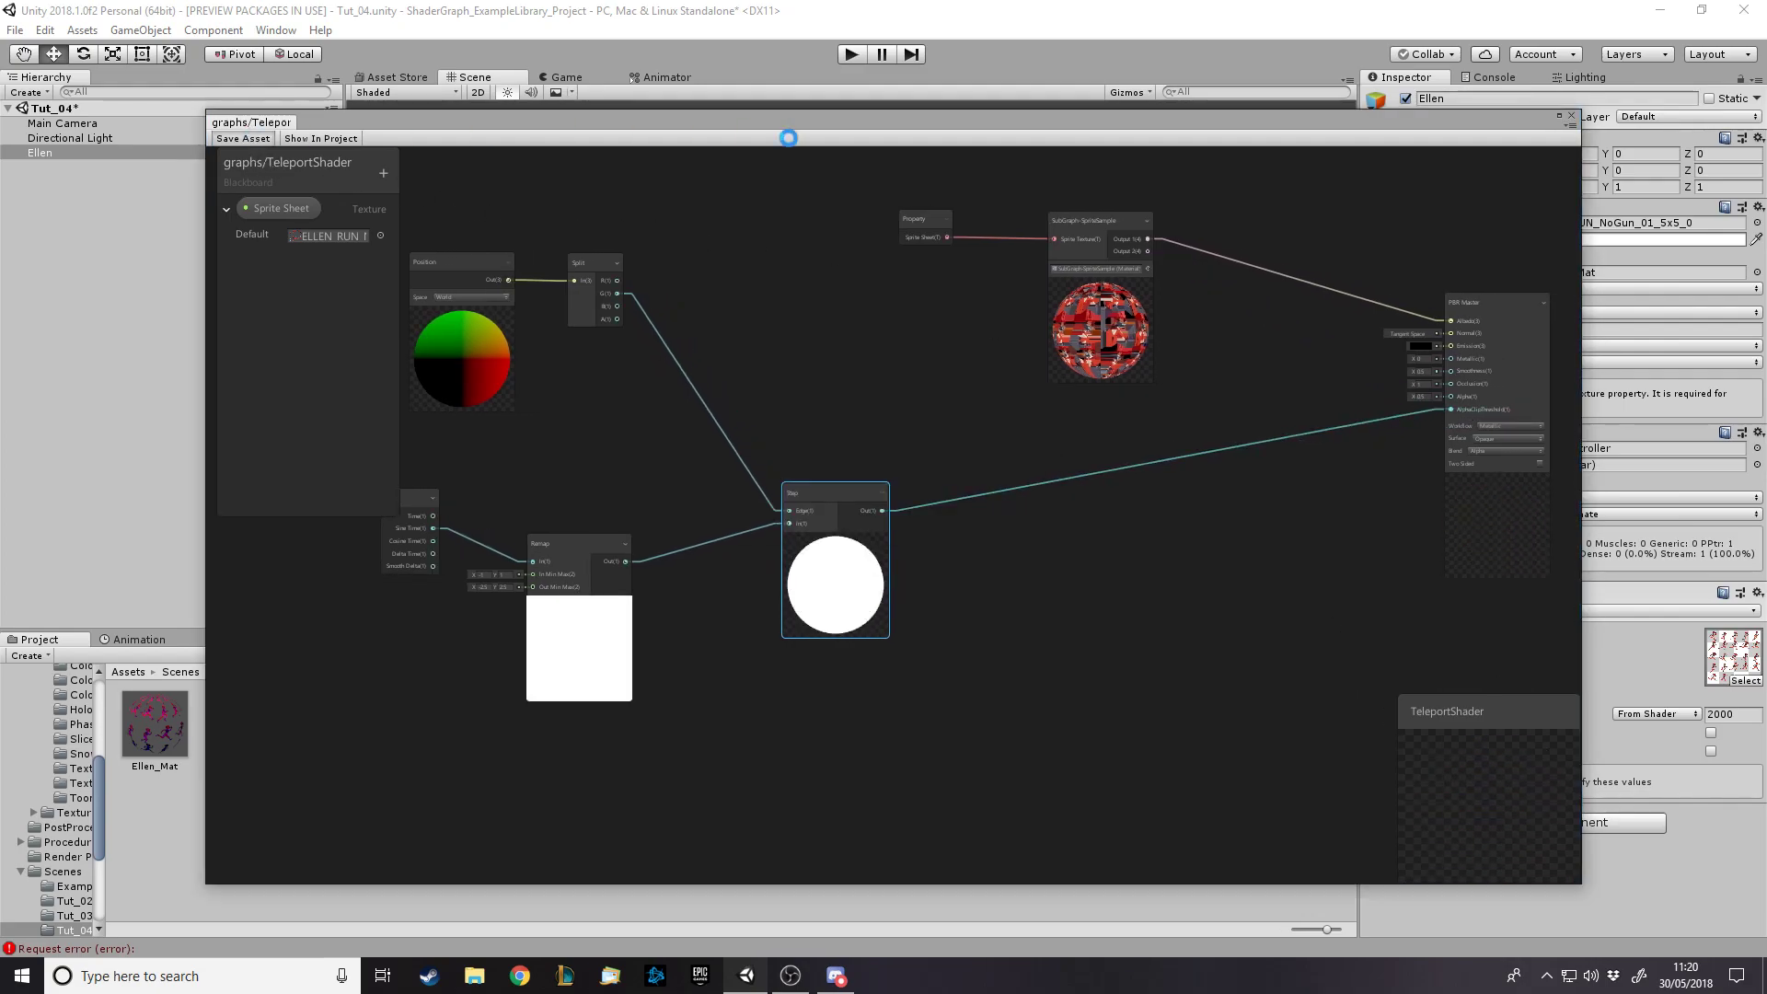
Uncover the scene to examine the time-driven clipping on Ellen, and bring the graph window back into view
drag(794, 119, 743, 539)
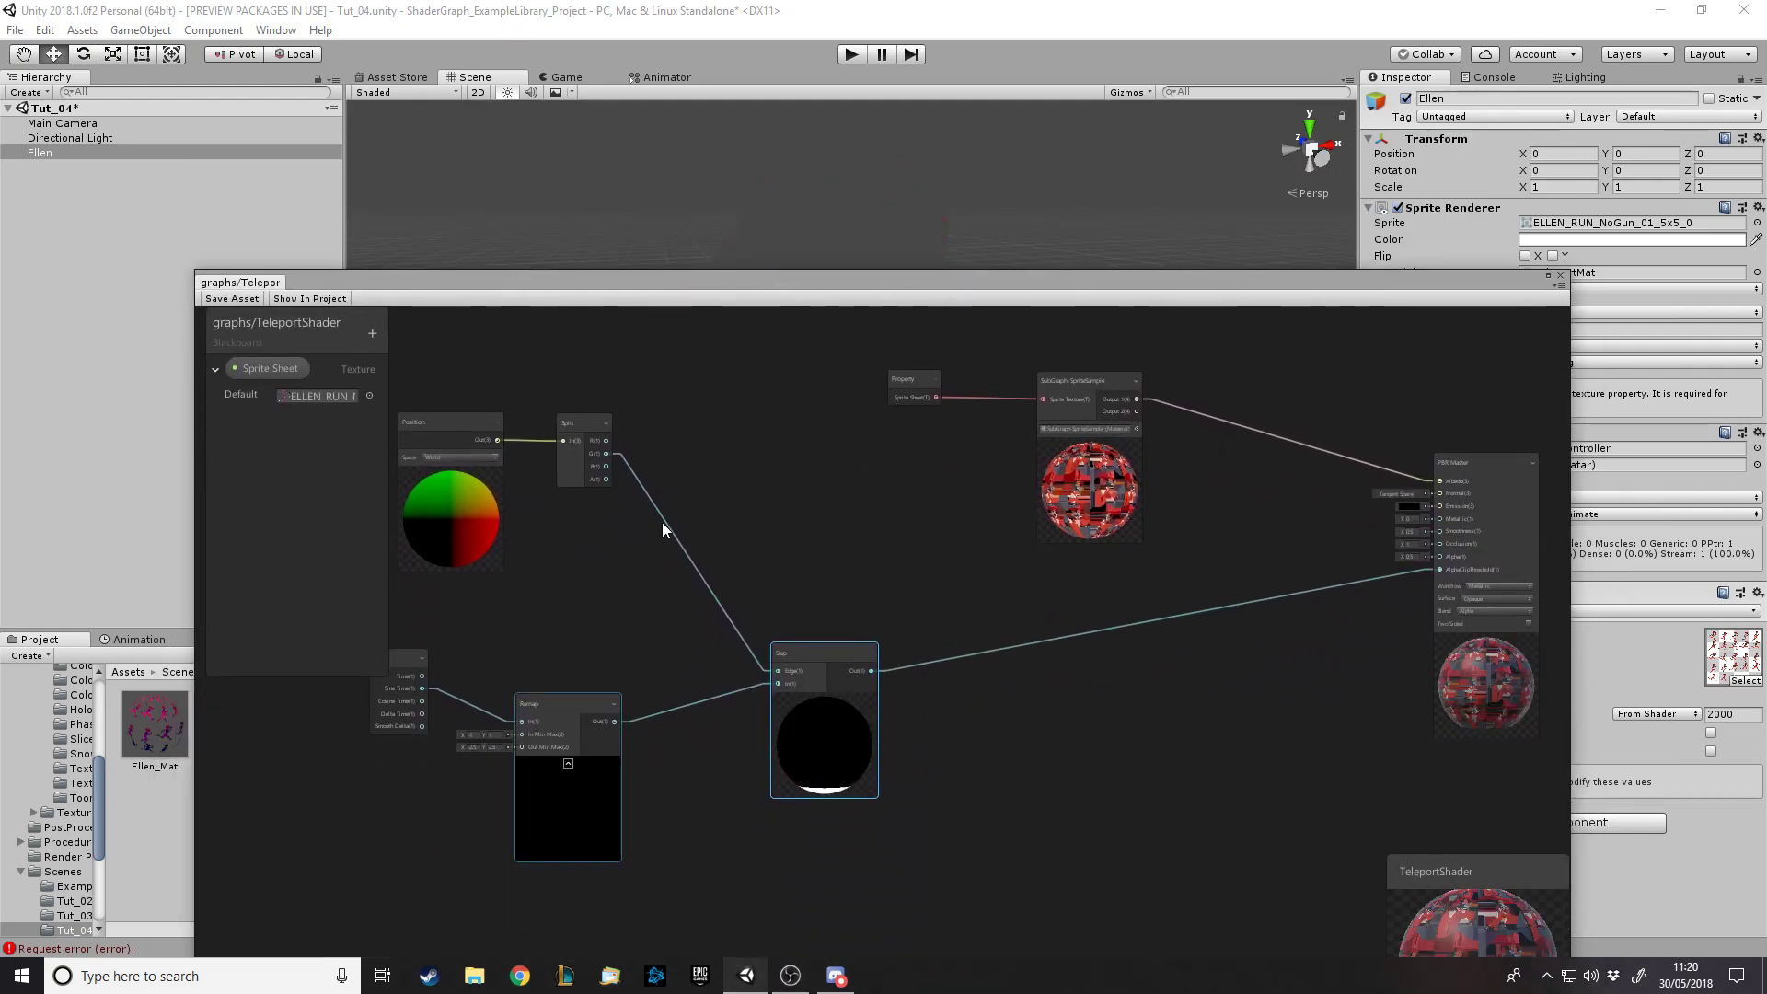
drag(835, 279, 815, 717)
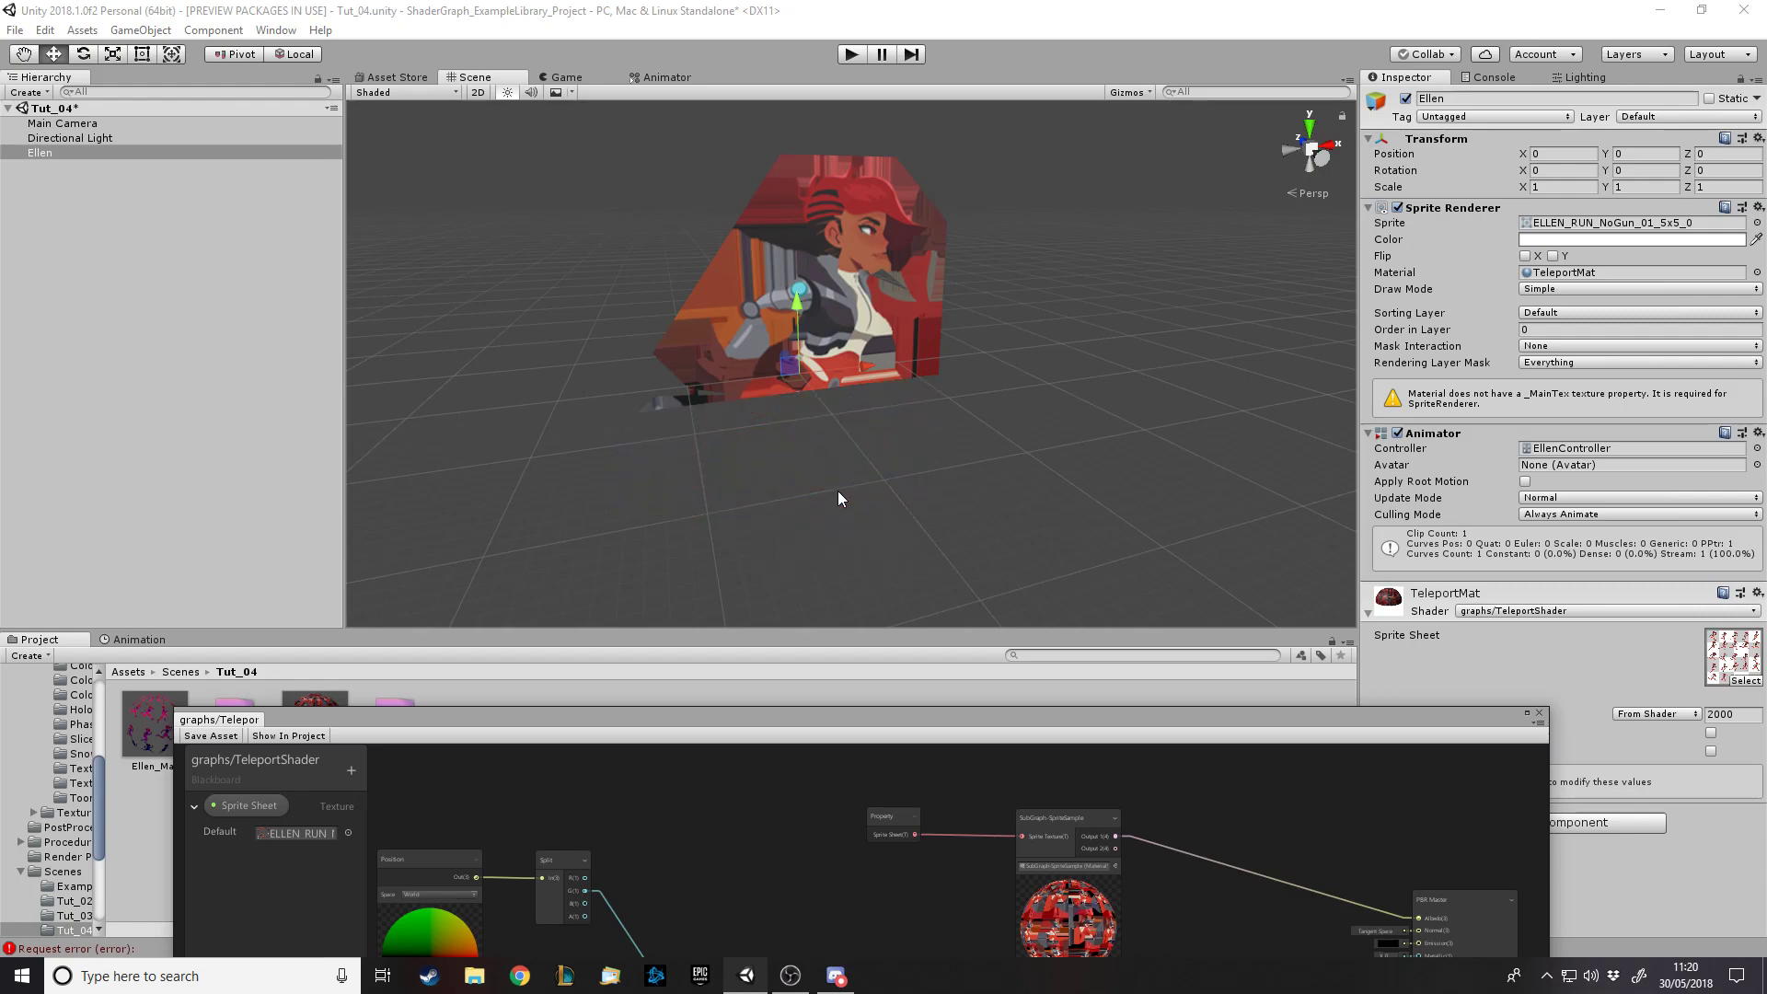
drag(841, 701, 832, 129)
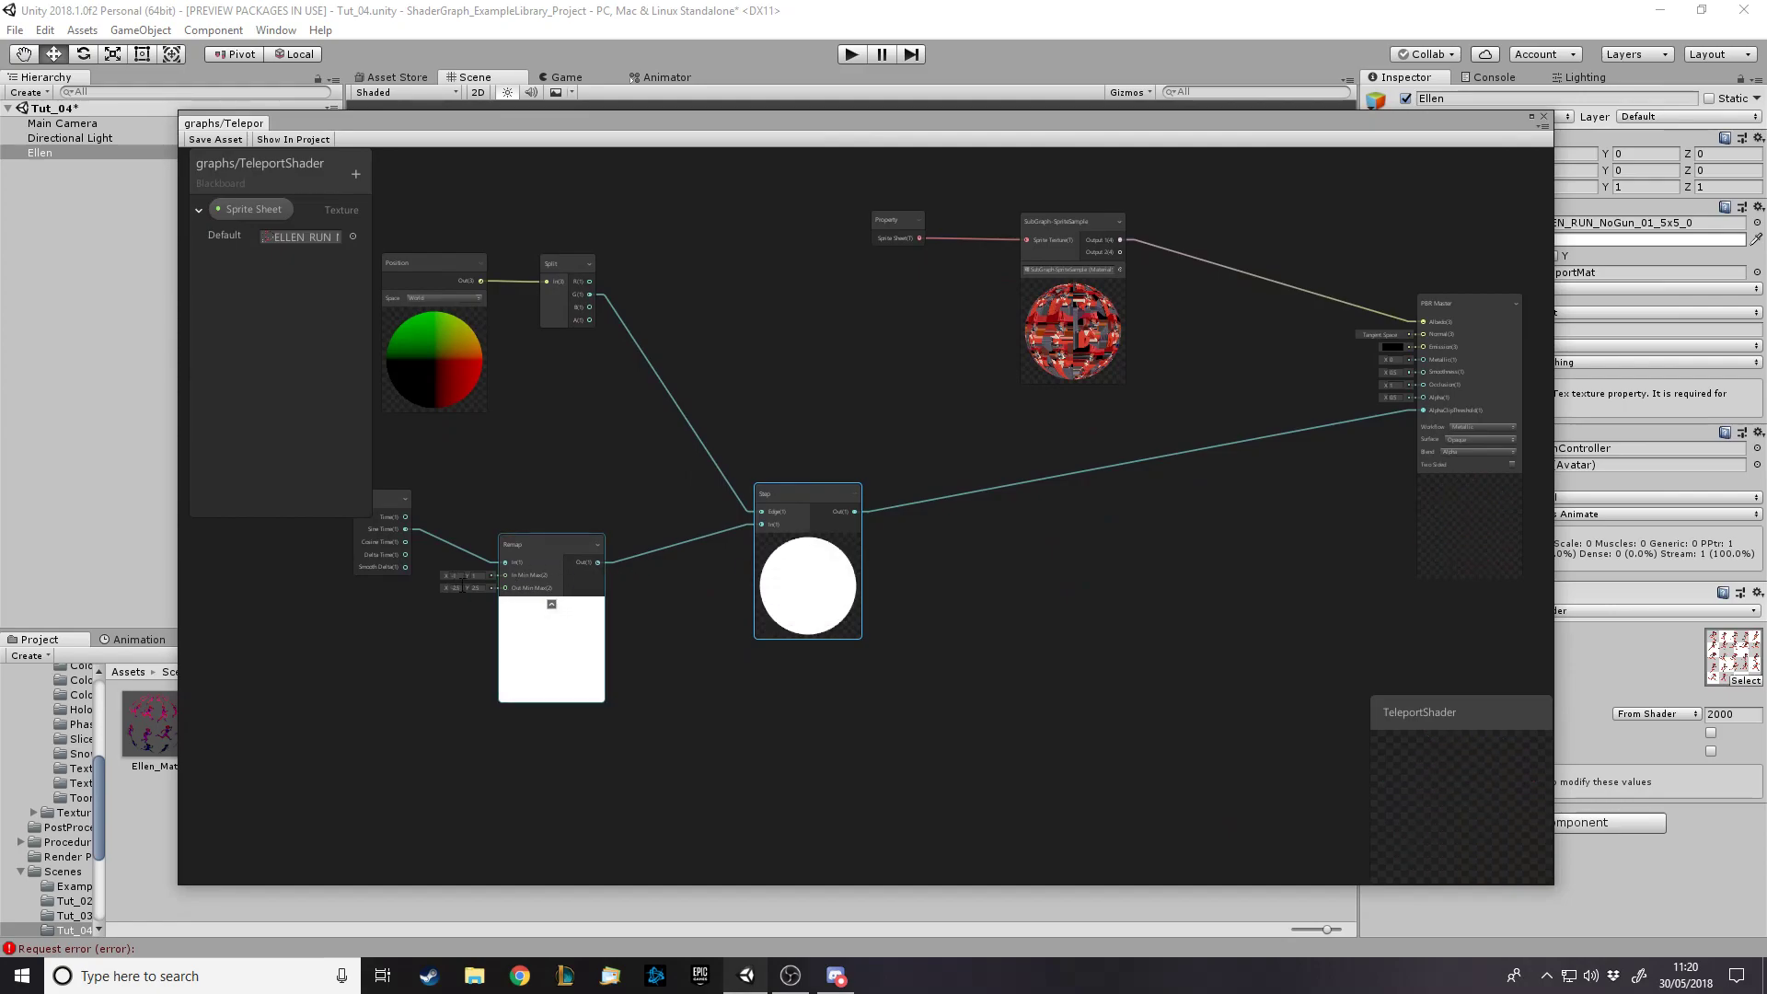
Inspect the Remap node's Out Min Max range at close zoom
scroll(436, 648, up, 4)
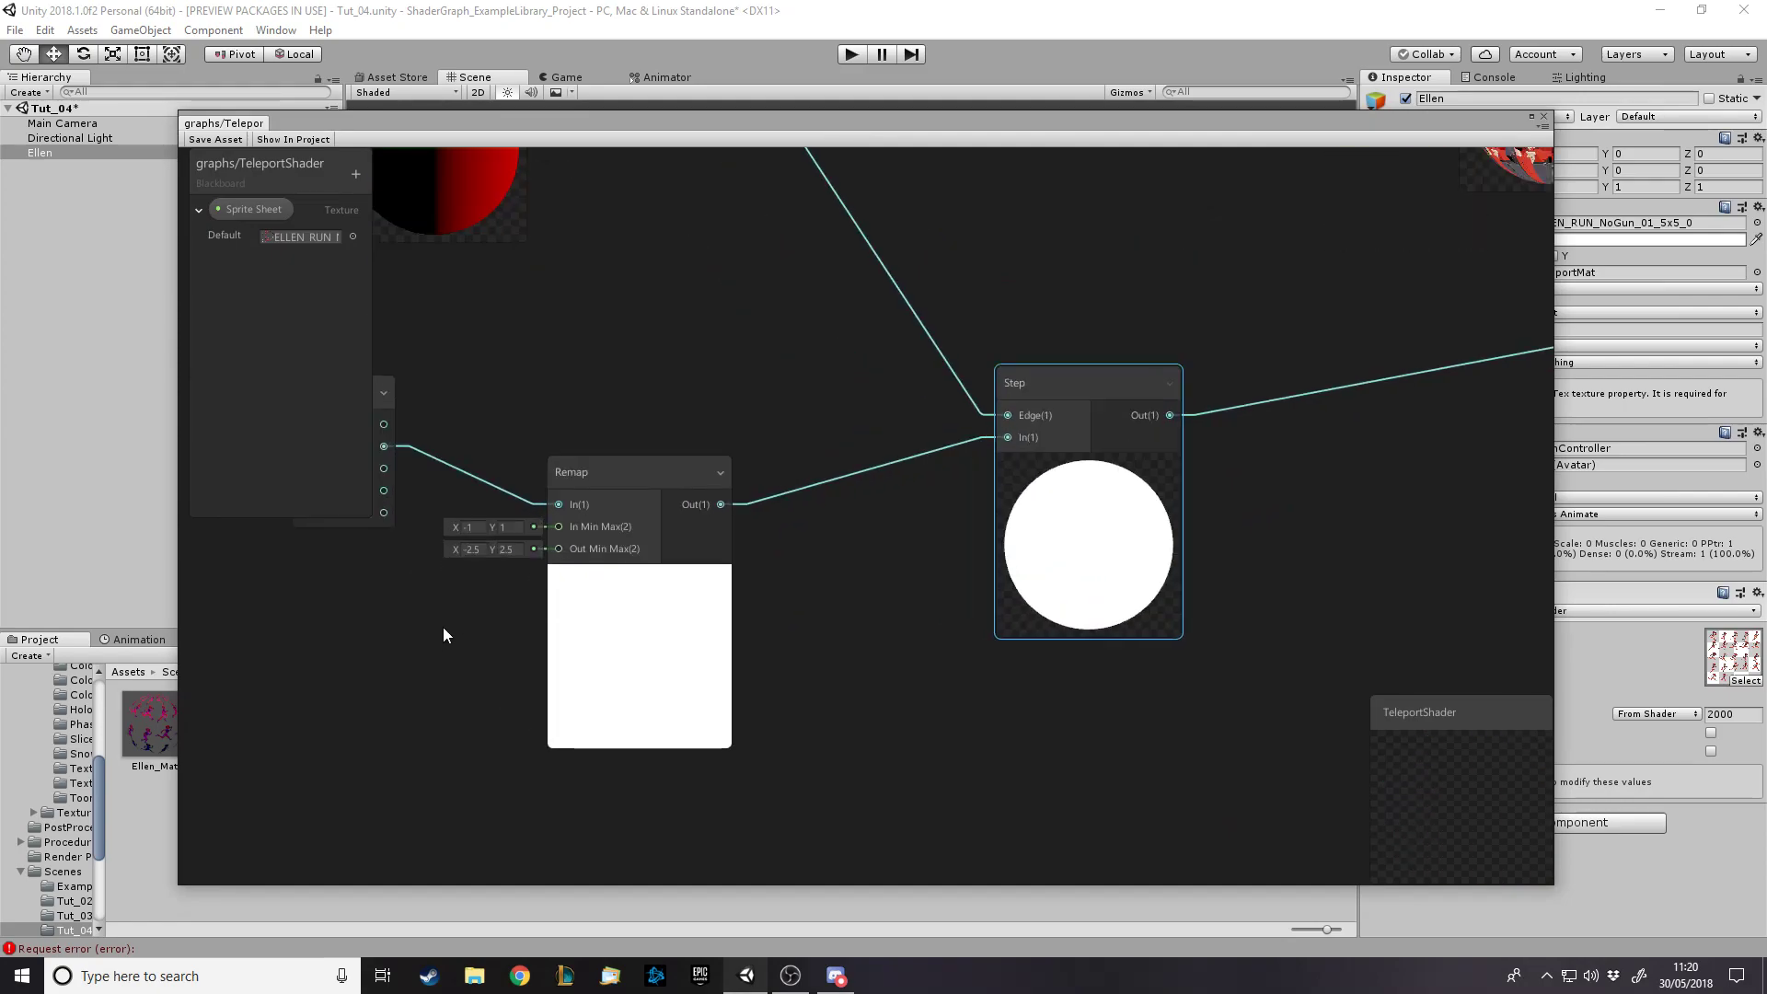
click(473, 550)
key(Return)
click(567, 627)
click(523, 631)
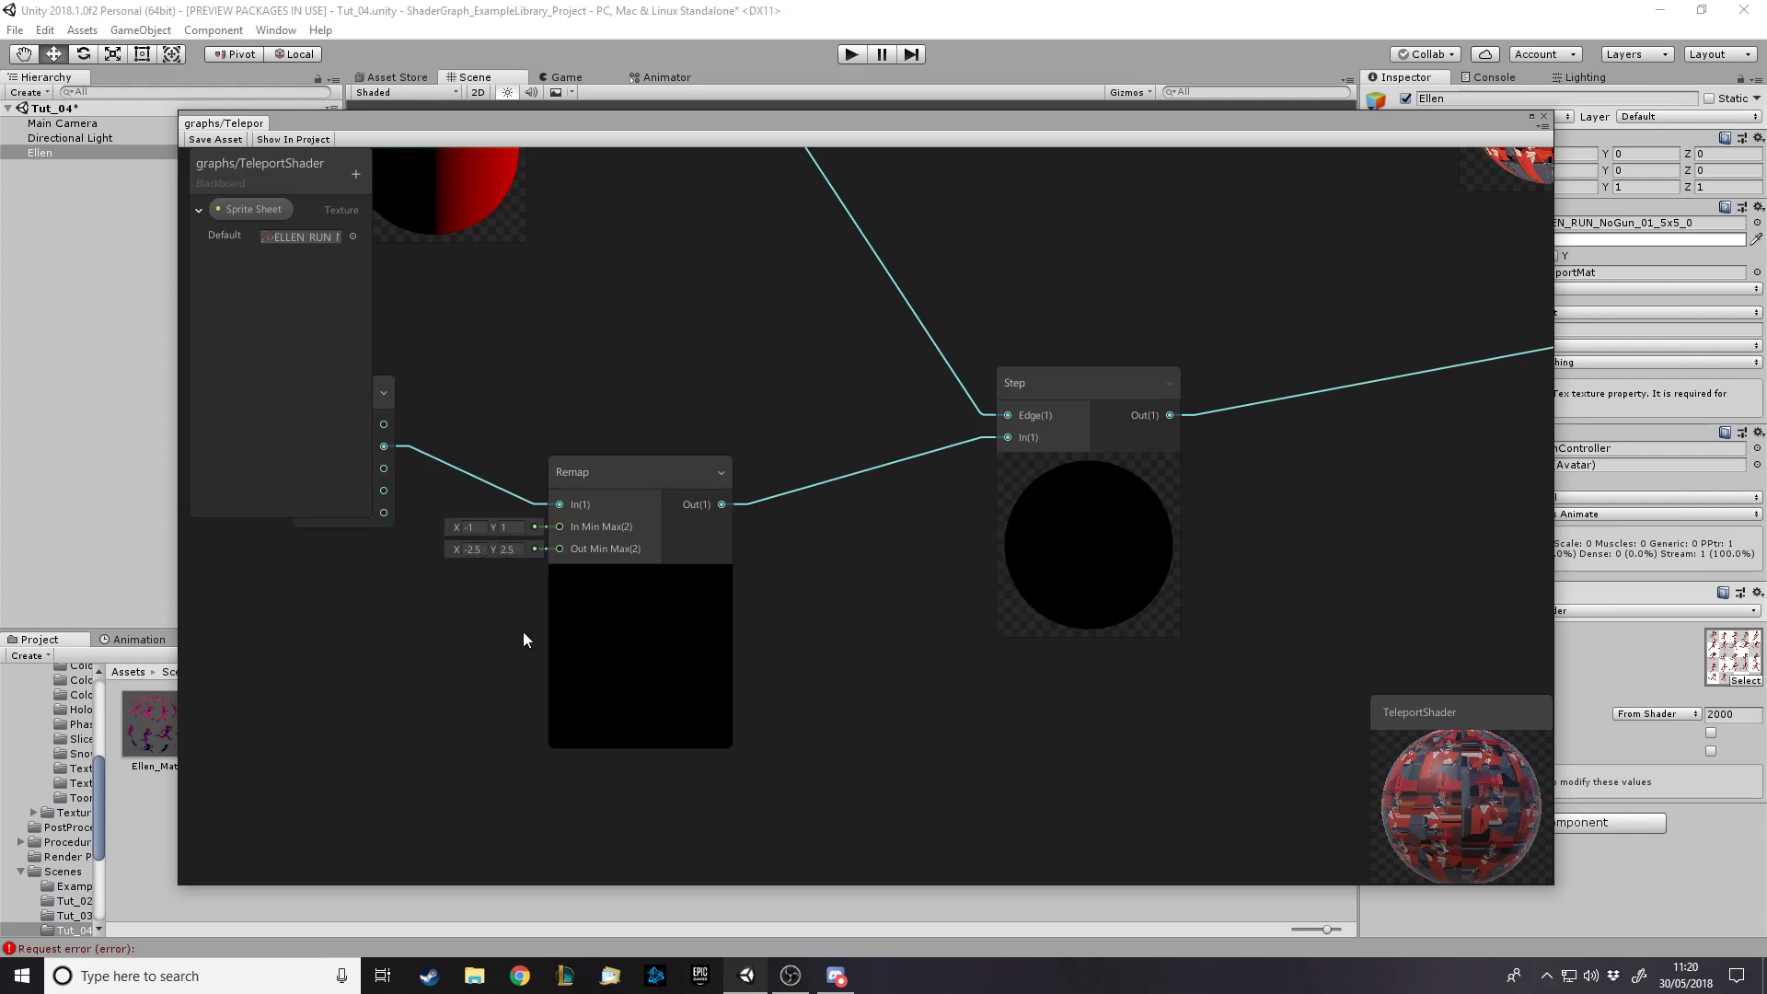
Reconnect the SpriteSample subgraph's second output to the PBR Master's AlphaClipThreshold
scroll(884, 570, down, 5)
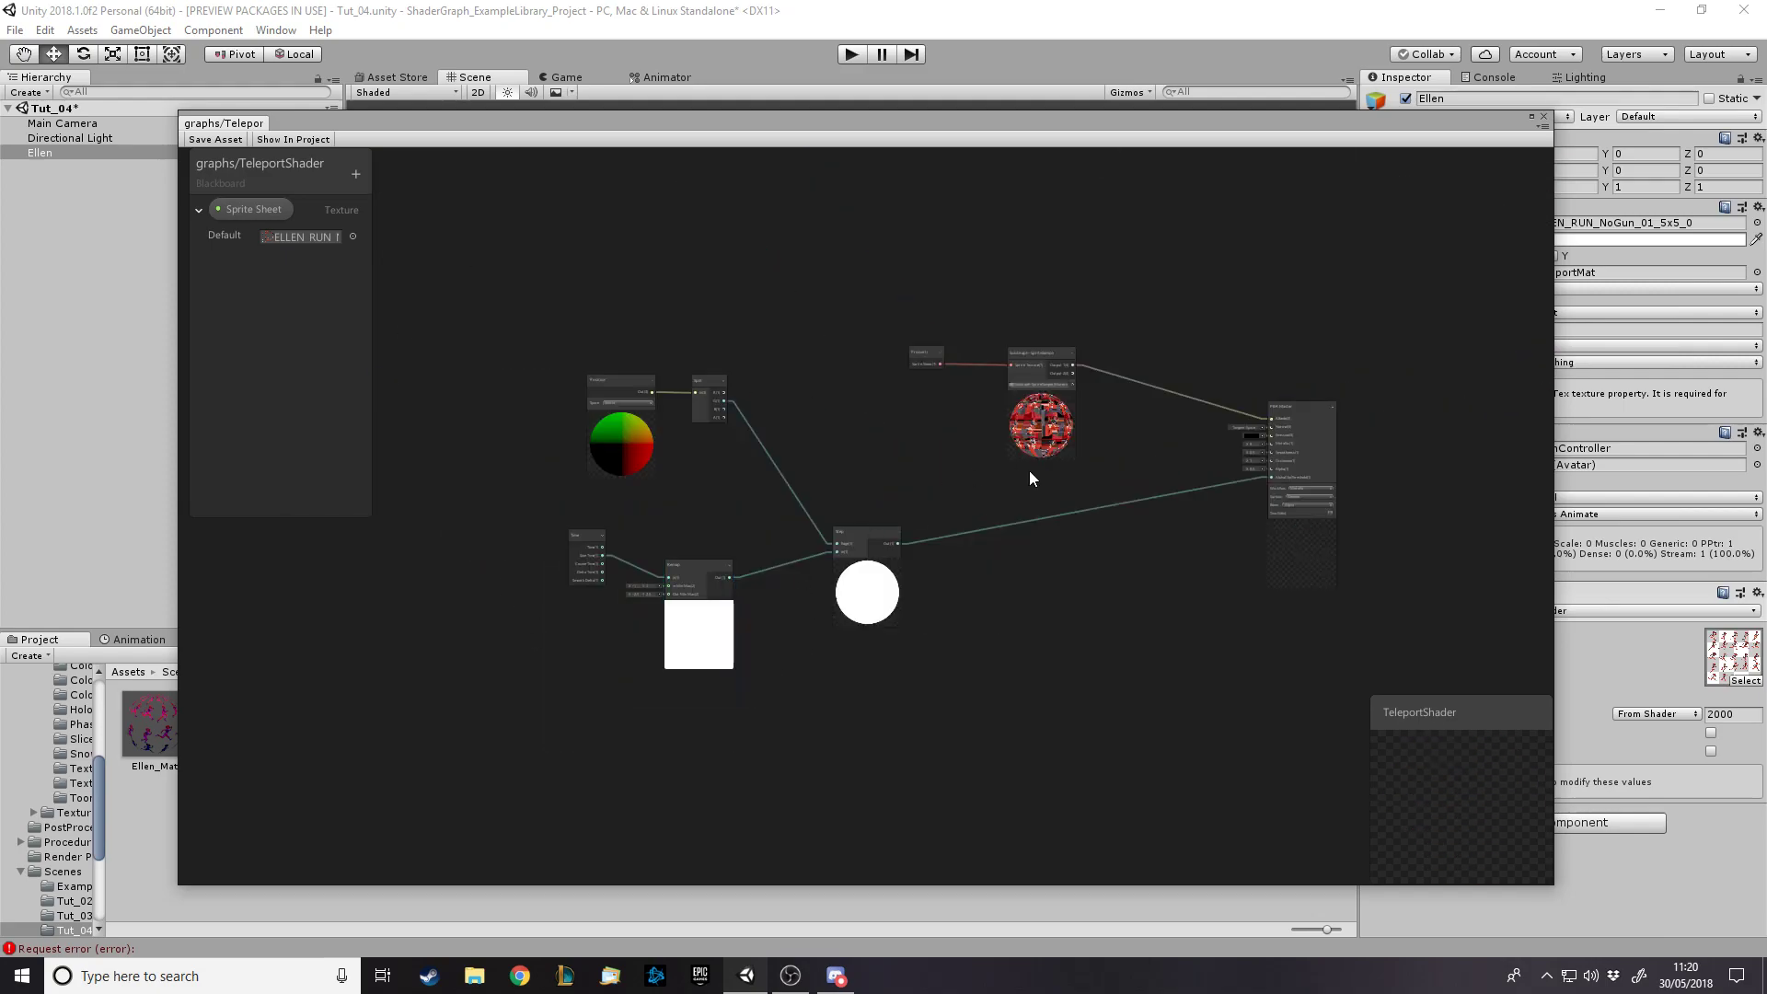
scroll(1018, 466, up, 2)
drag(1384, 473, 1372, 476)
drag(1087, 319, 1393, 477)
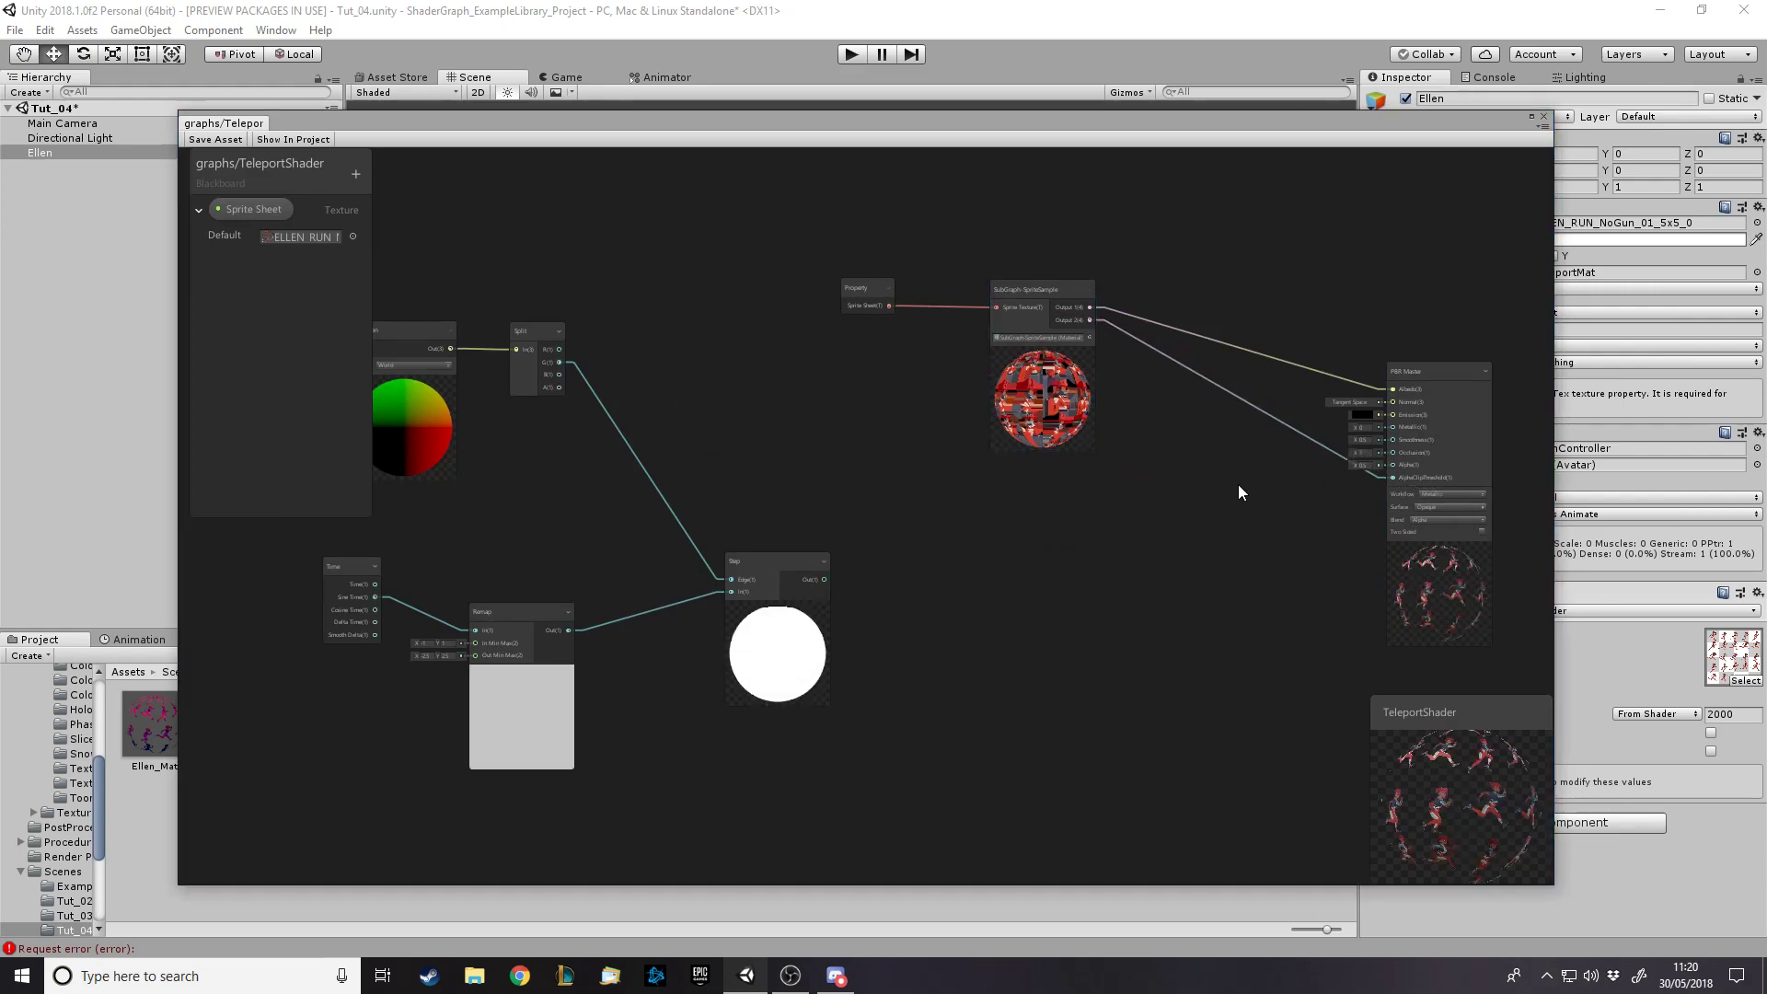
Add a second Step node in the empty area below the SpriteSample subgraph
scroll(1234, 490, down, 2)
scroll(791, 566, up, 3)
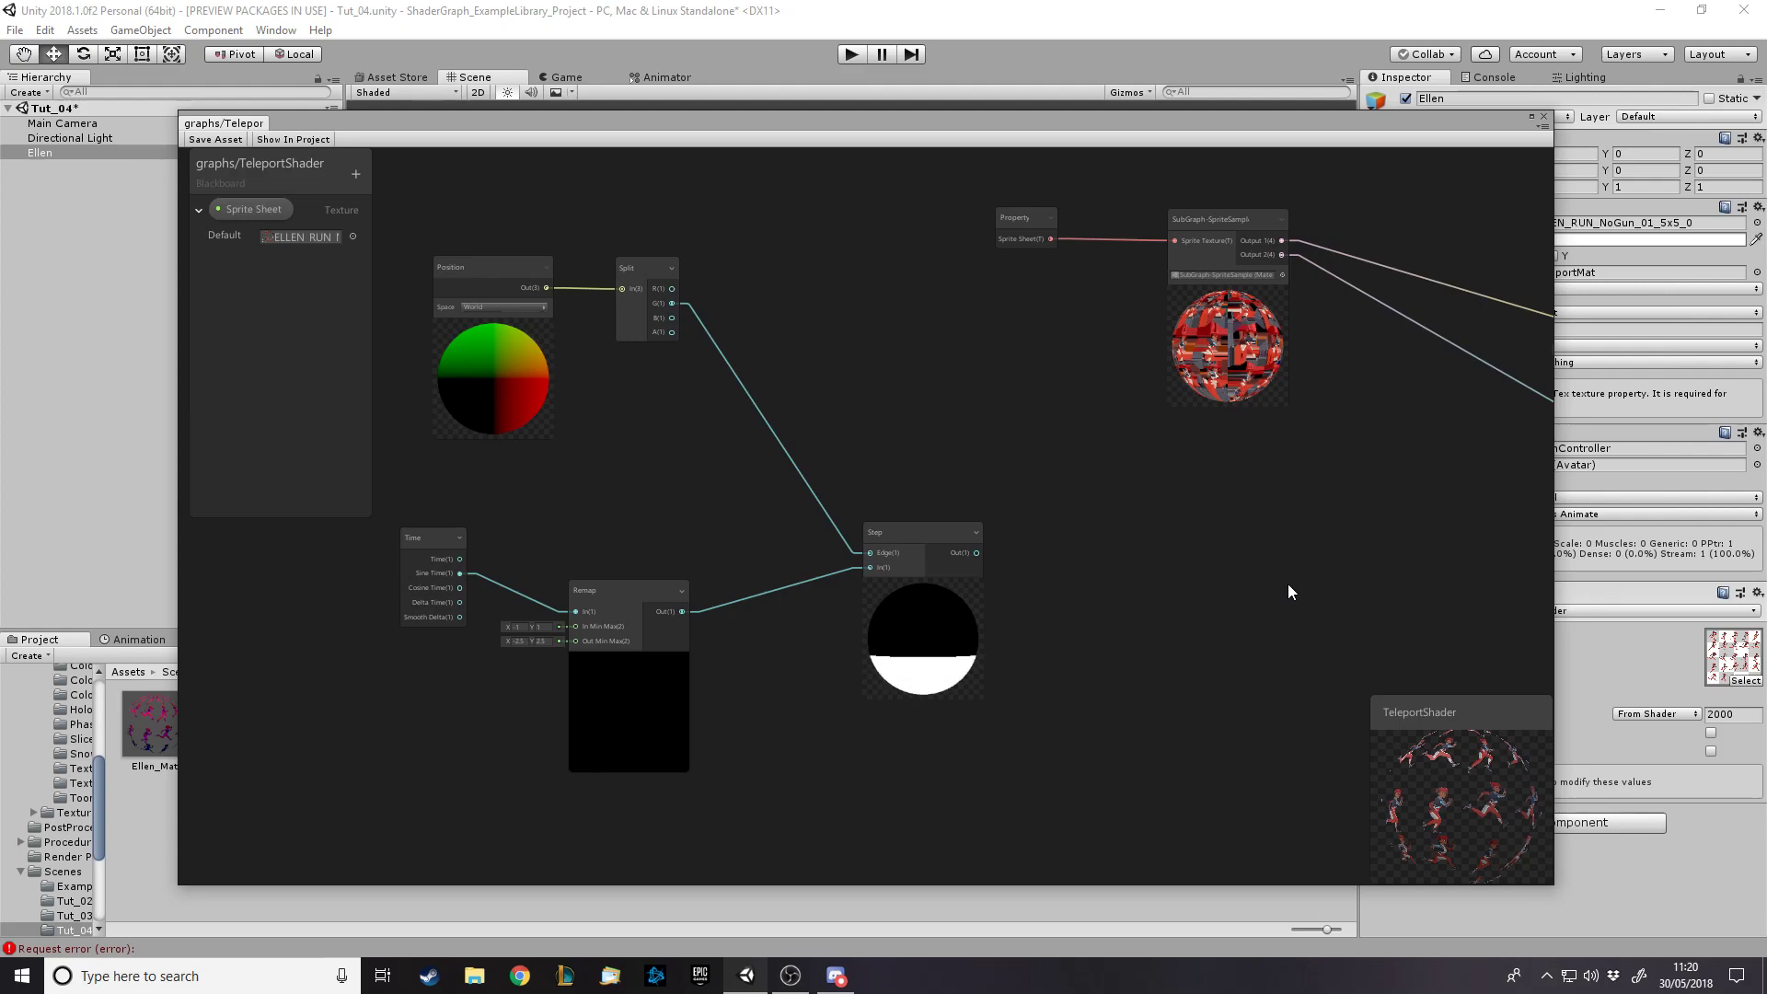
key(space)
text(step)
key(Return)
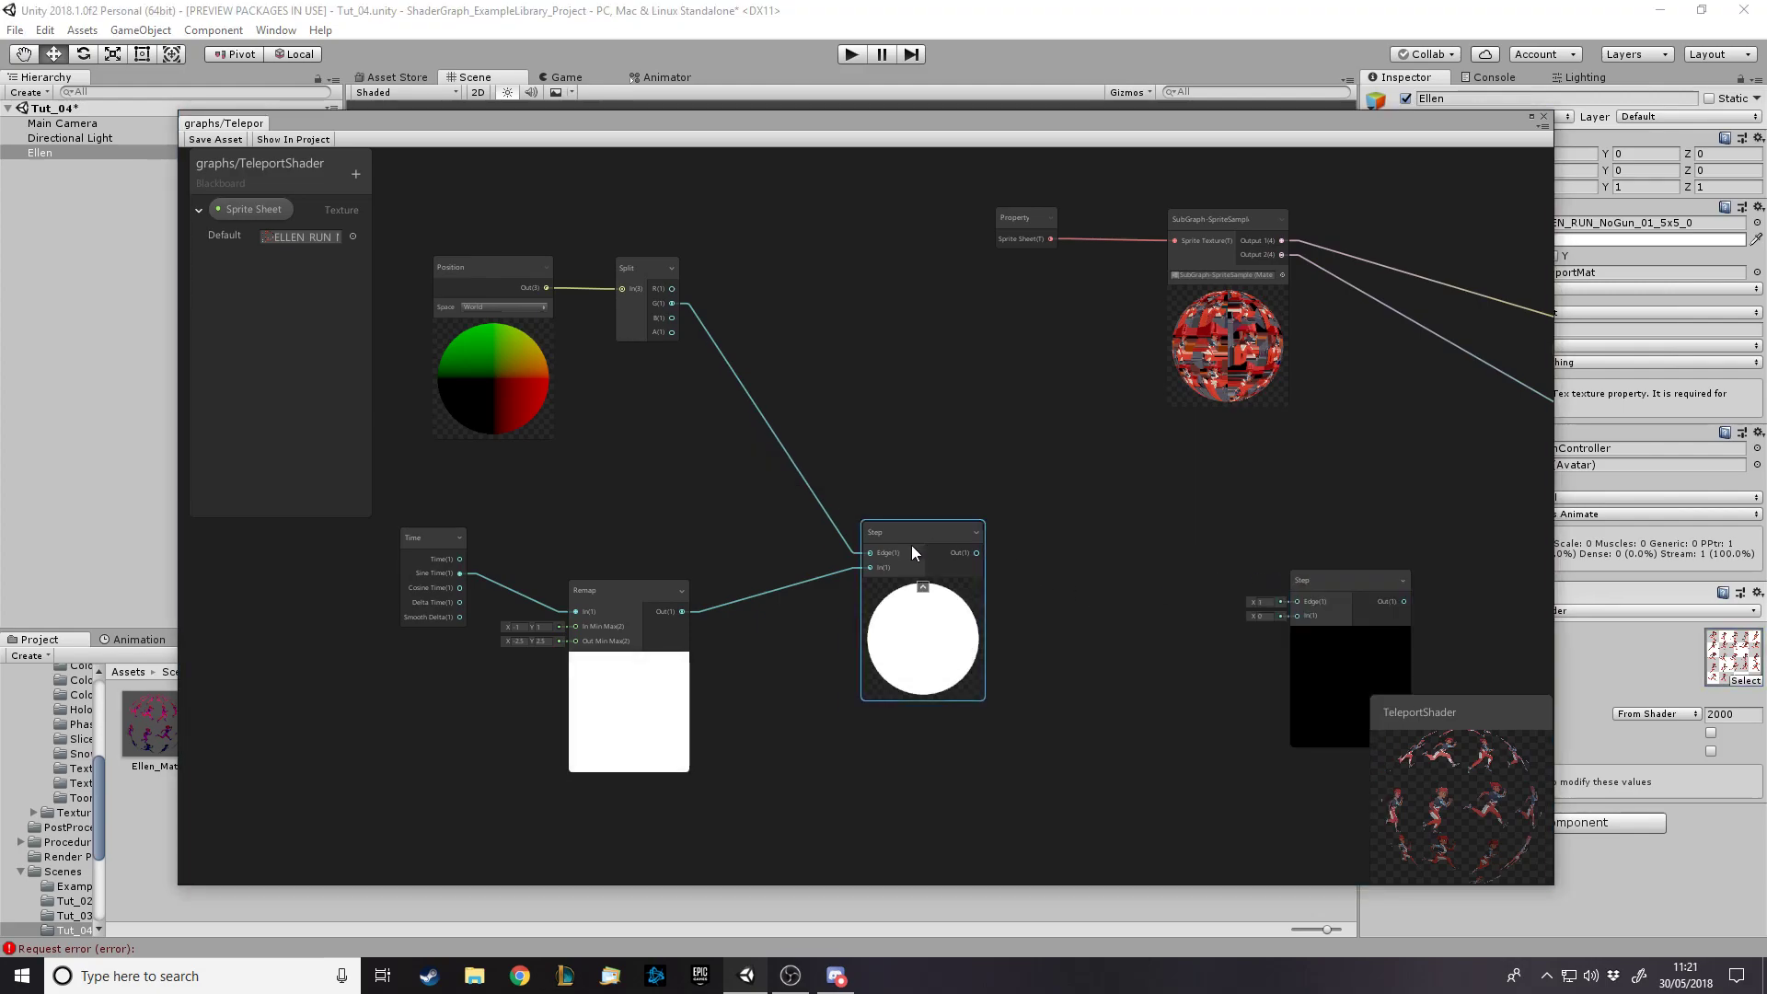
Move the first Step node nearer to the Remap node and place the new Step node beside it
drag(913, 541, 867, 541)
scroll(1004, 703, down, 1)
scroll(1005, 706, up, 3)
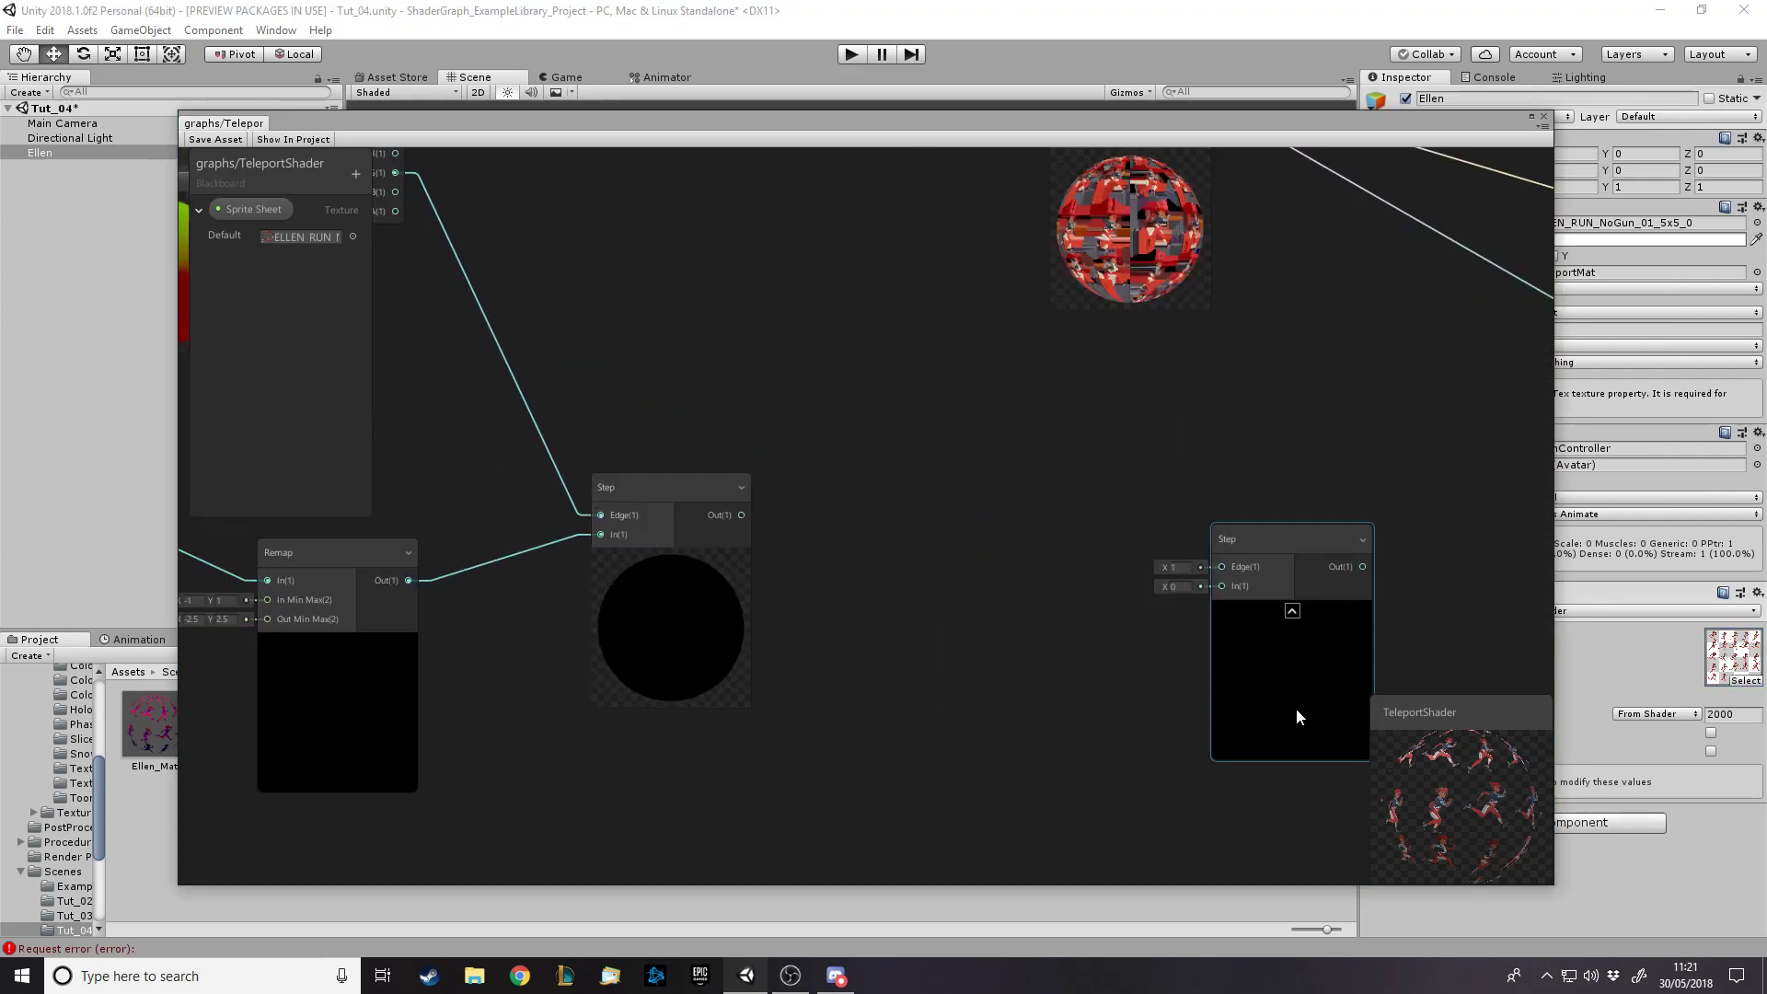
drag(1279, 552, 1029, 463)
scroll(1168, 699, down, 1)
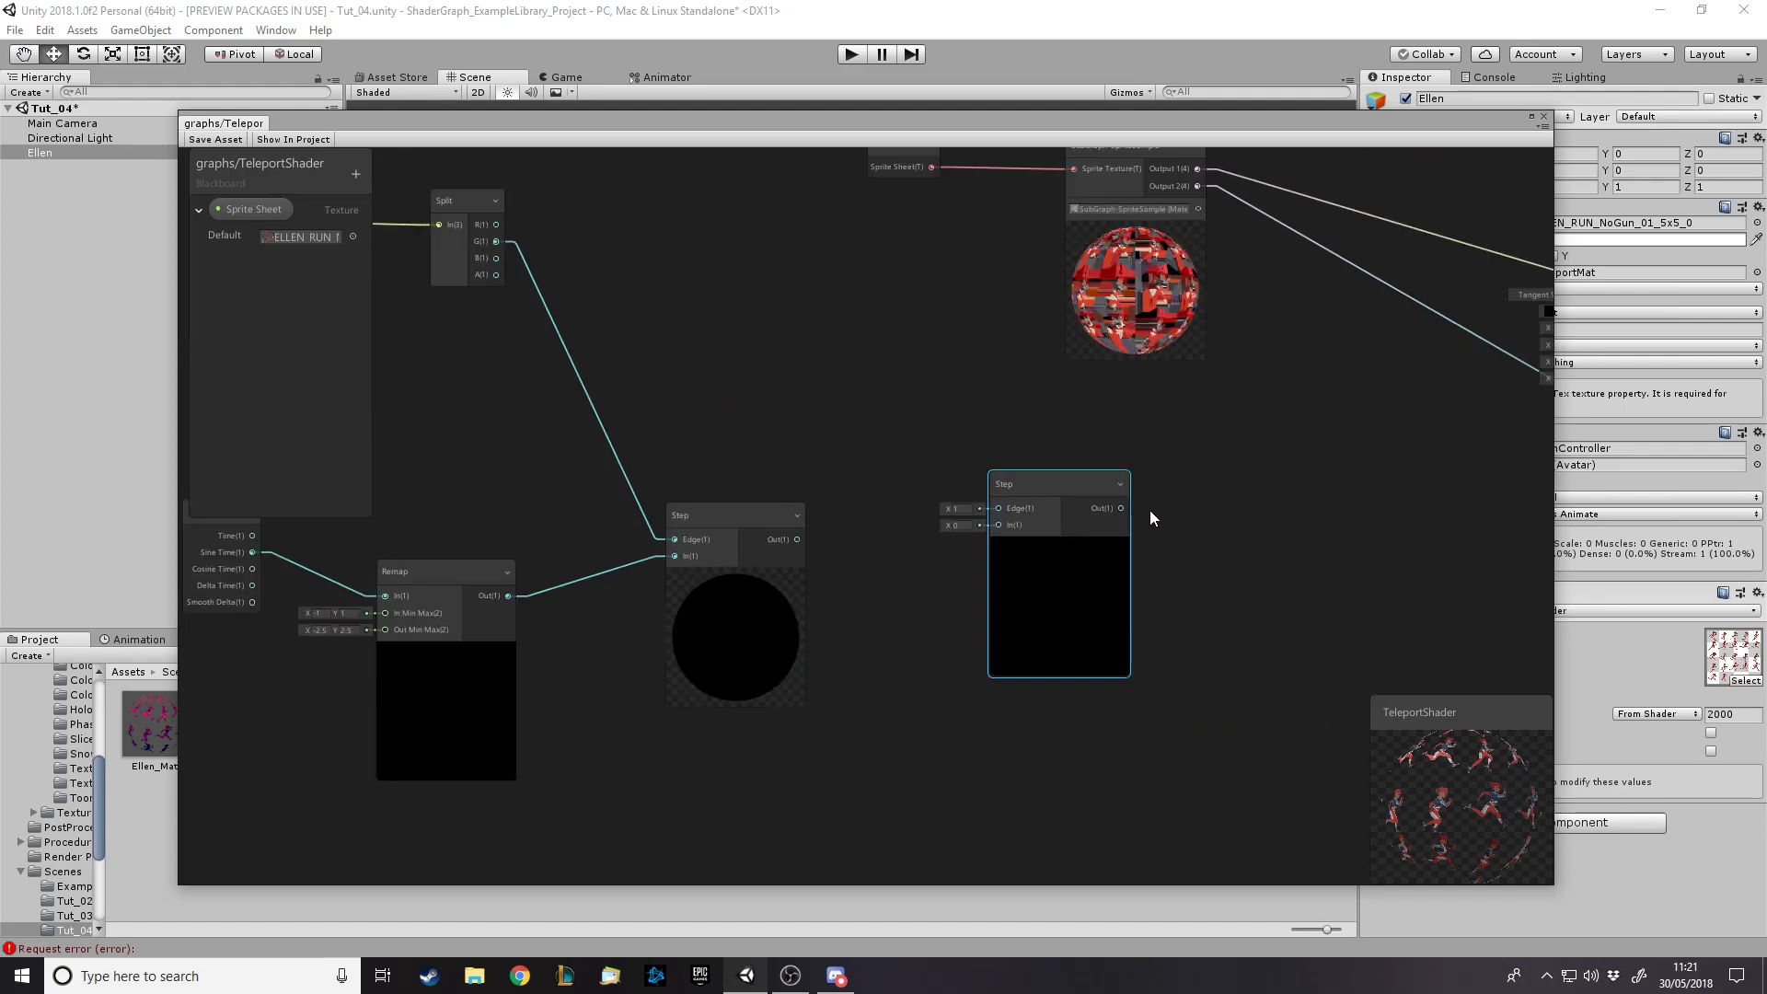
click(955, 372)
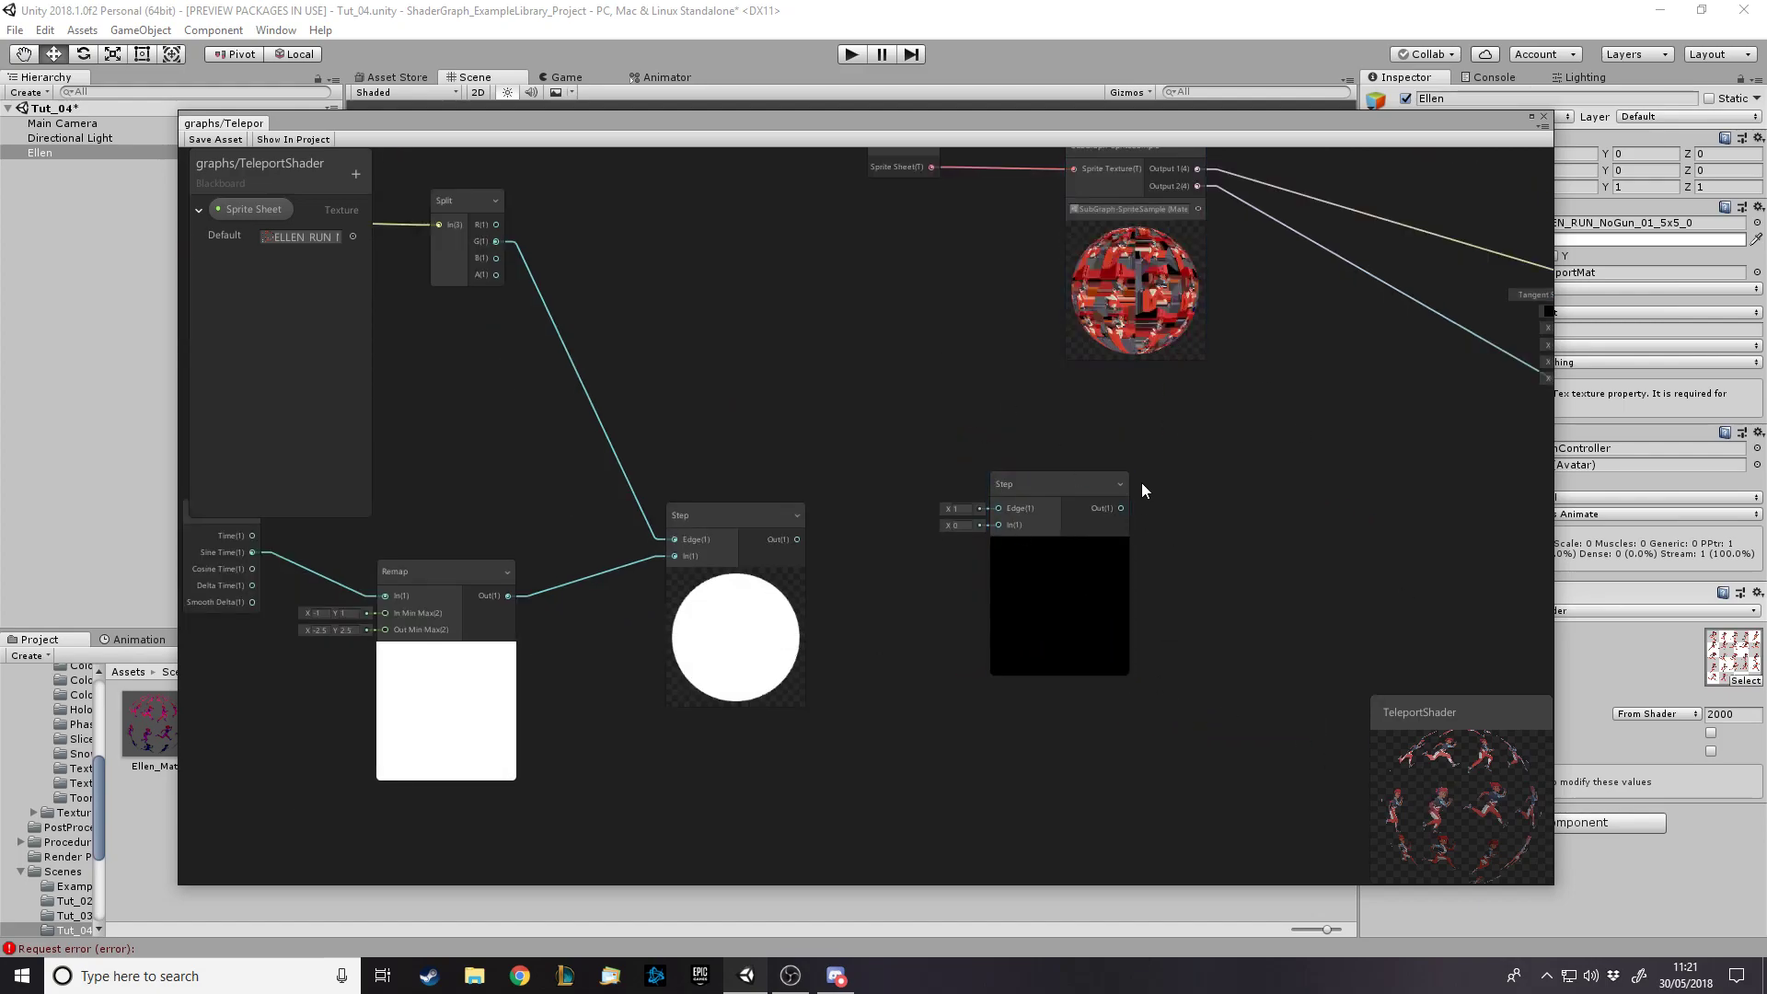
Connect the first Step node's output to the second Step node's In and adjust the positions of both nodes
drag(1059, 483, 1096, 511)
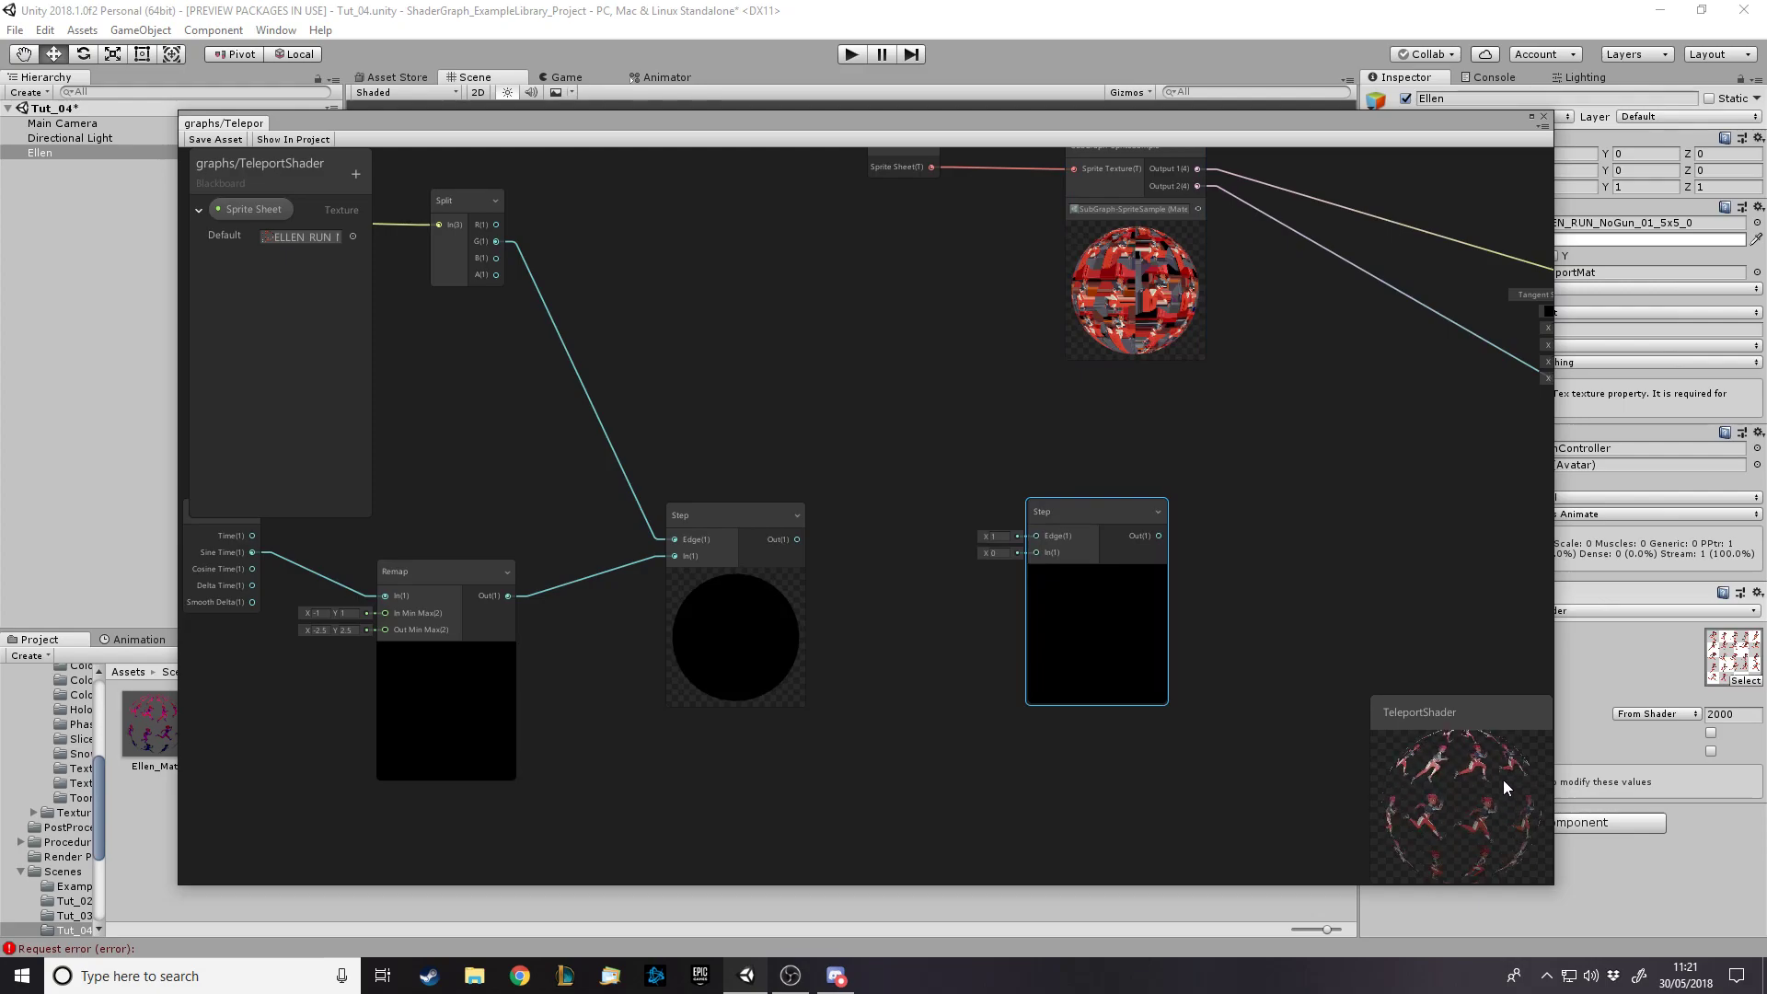
click(1261, 410)
key(a)
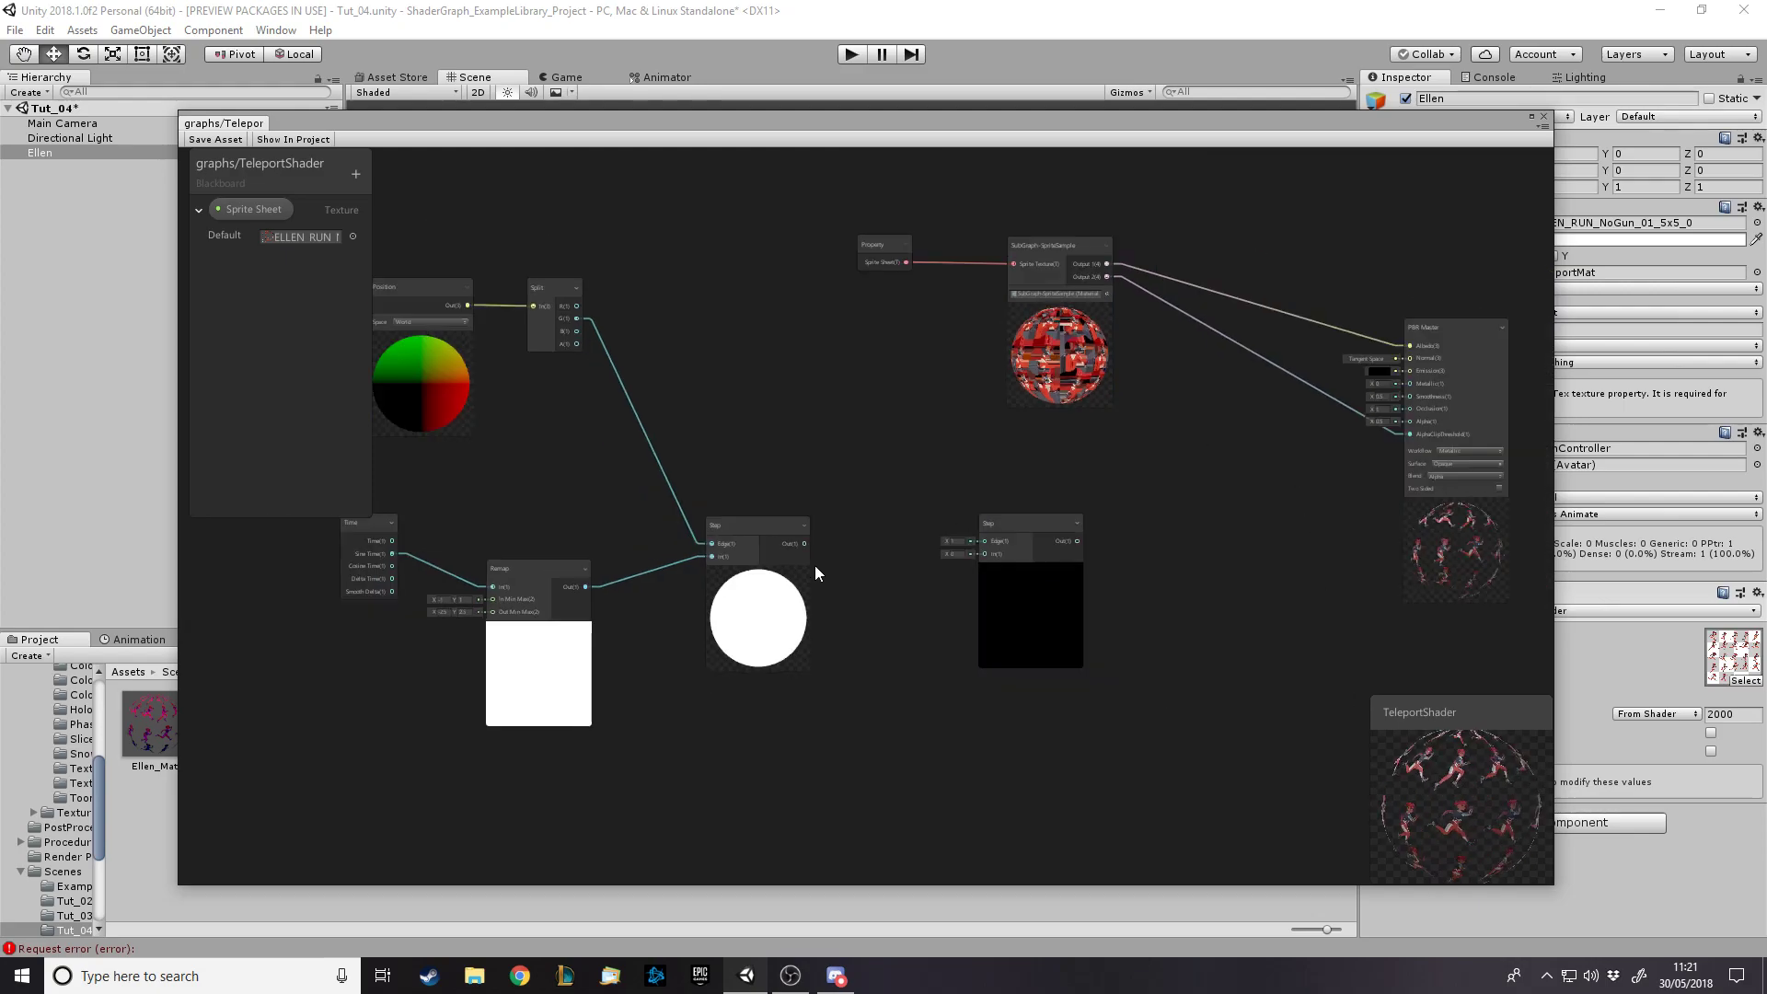
scroll(1408, 583, up, 1)
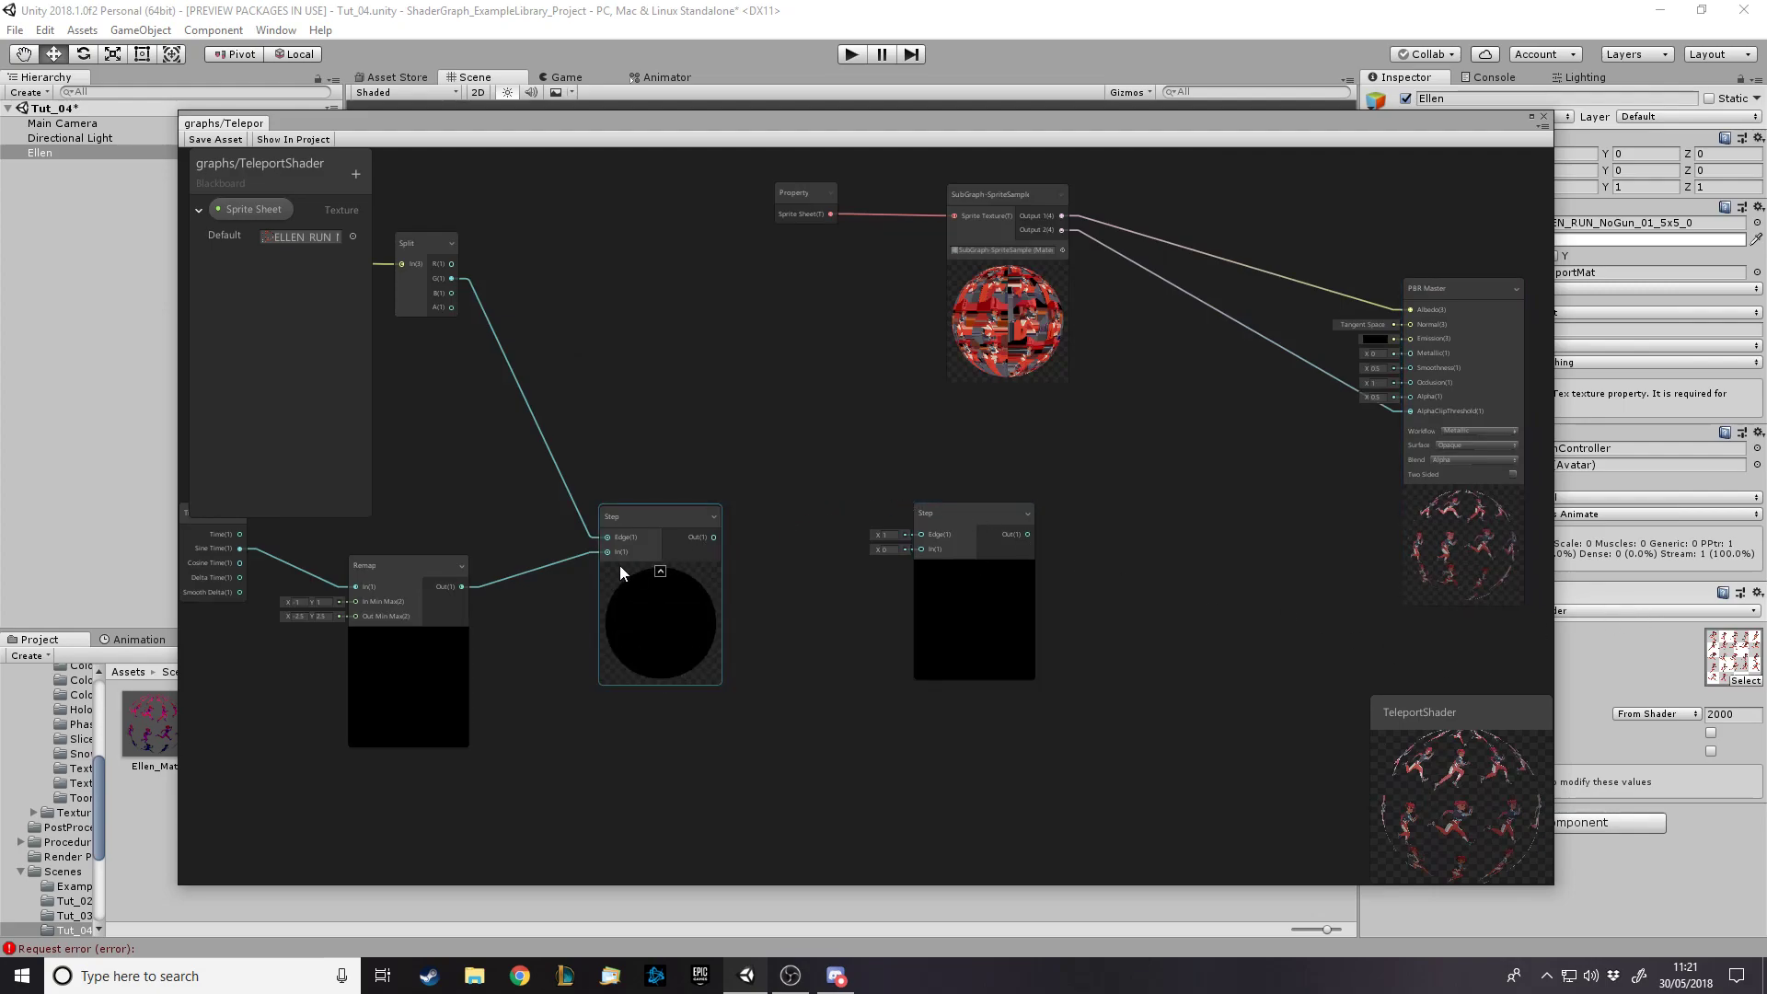
drag(713, 538, 711, 576)
drag(991, 528, 993, 508)
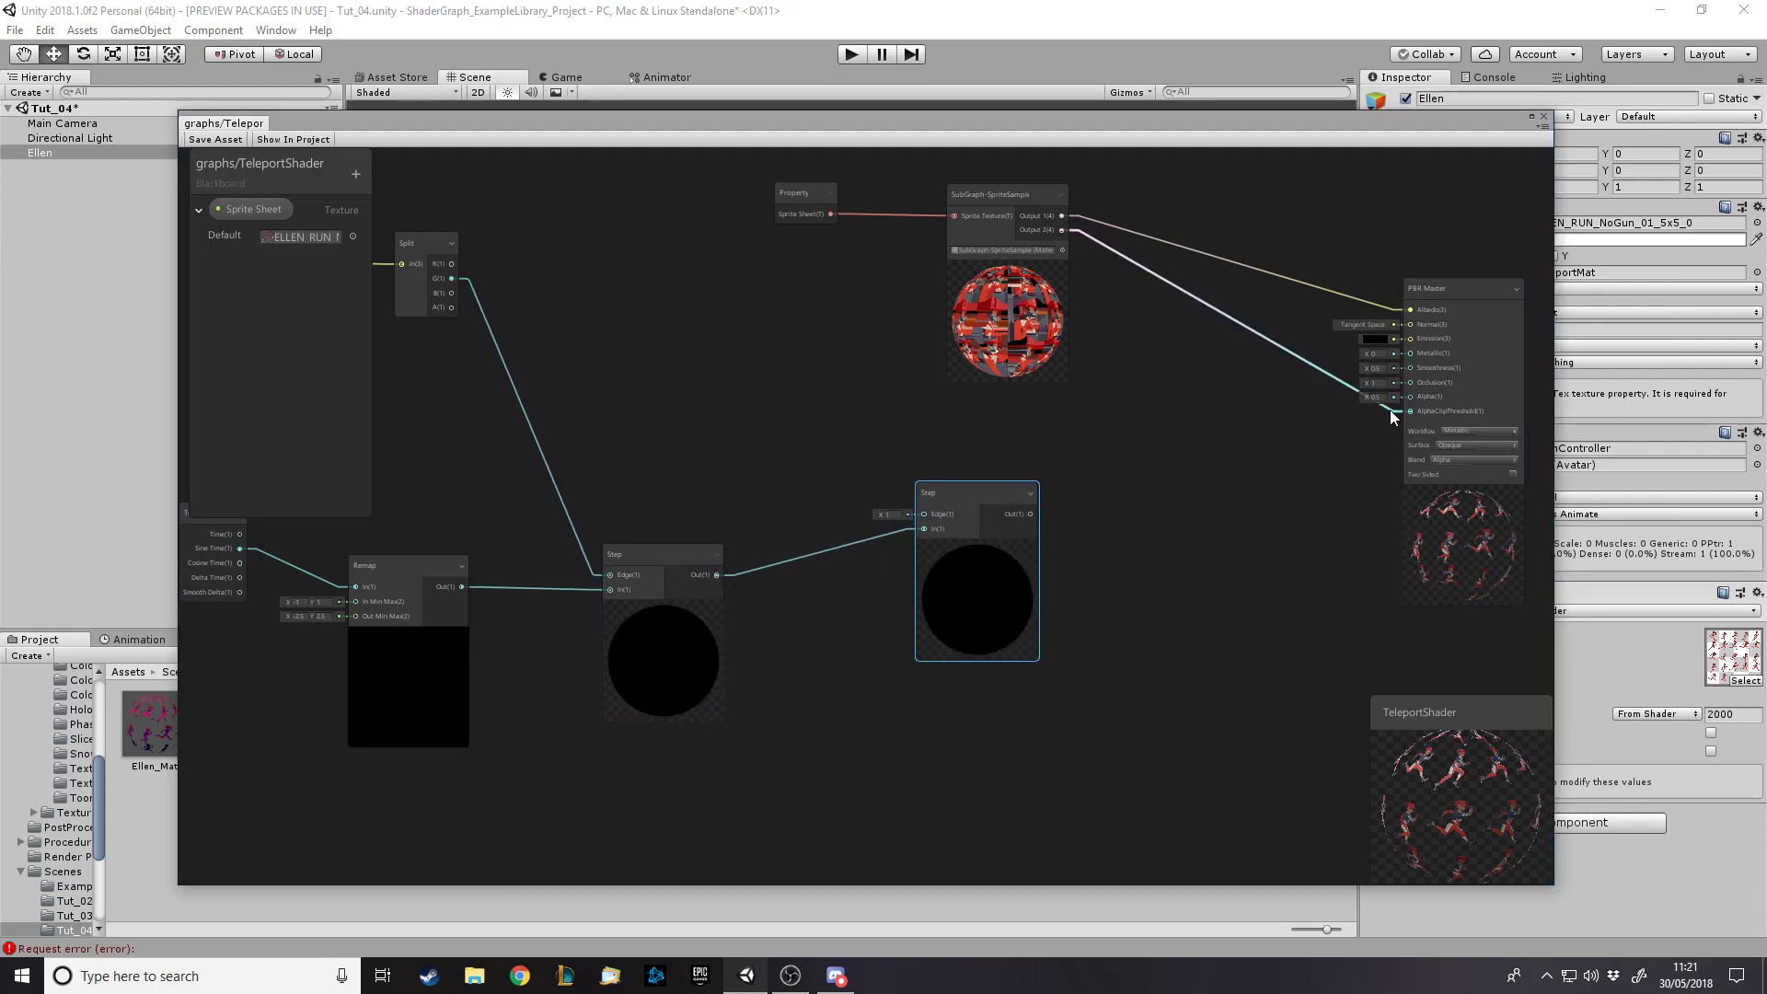
Reroute the SpriteSample subgraph's second output from the PBR Master's AlphaClipThreshold to the second Step node's Edge
drag(1394, 411, 964, 488)
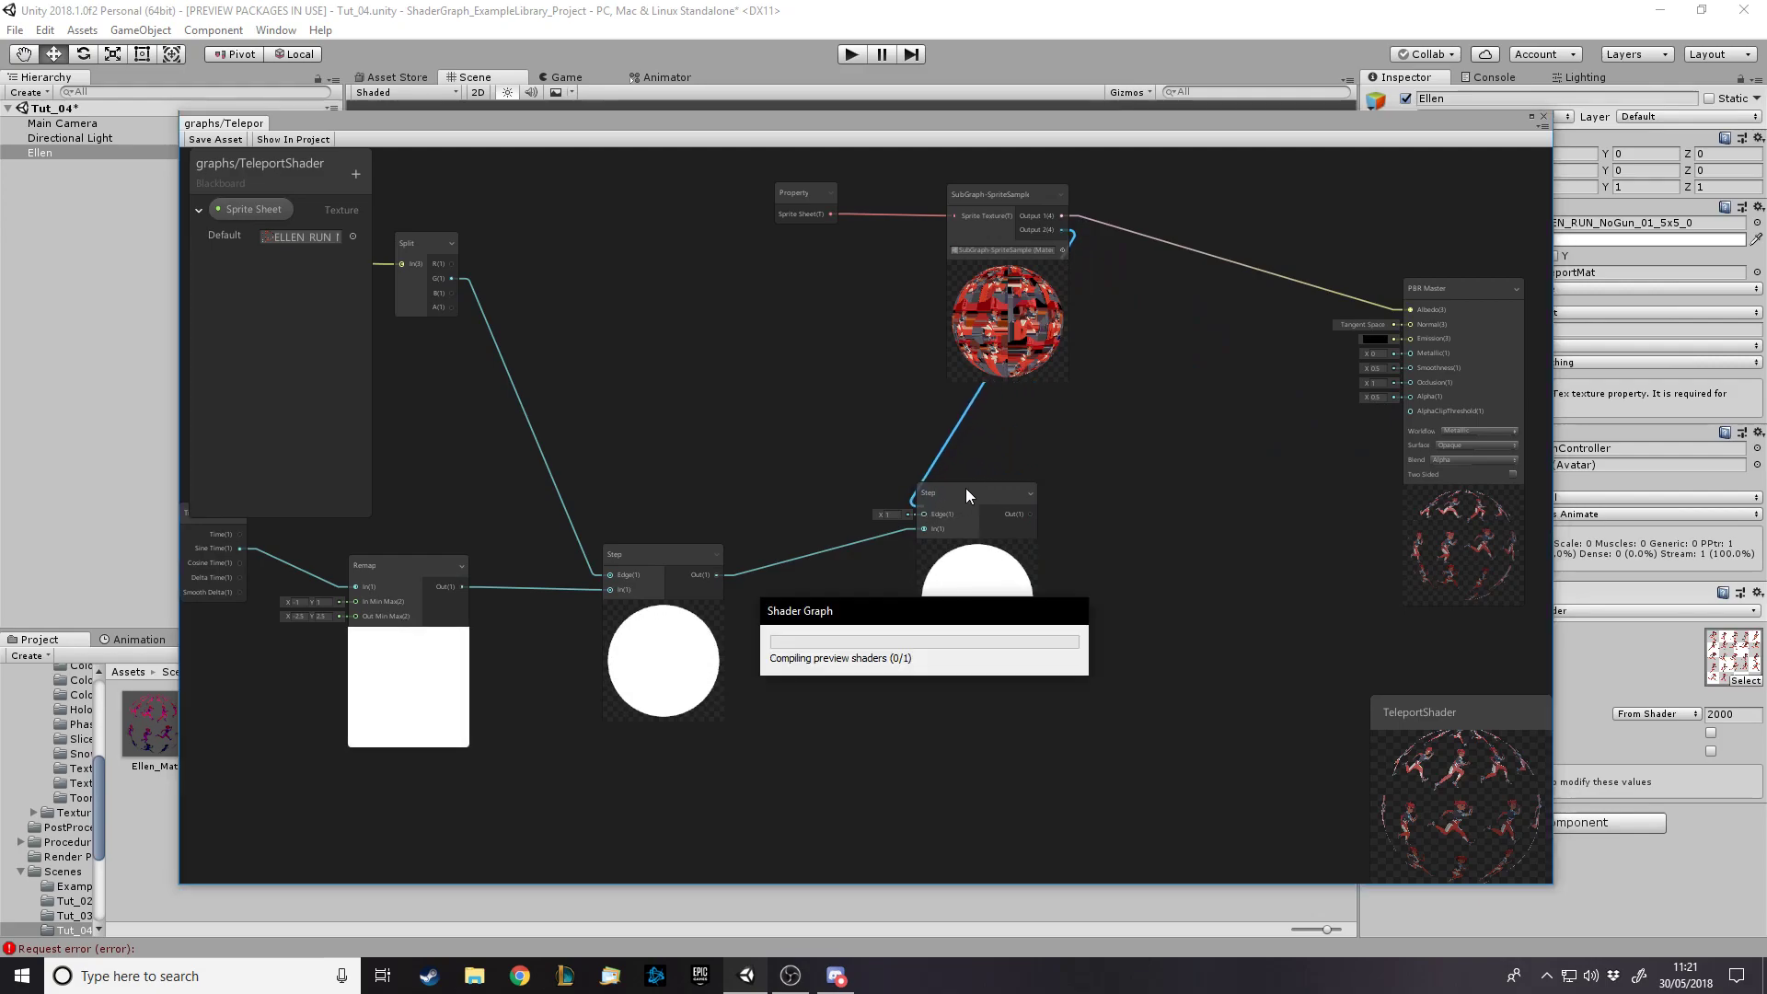
key(Escape)
drag(1061, 230, 1021, 524)
Move the Sprite Sheet property and SpriteSample away from the PBR Master, and connect the second Step's output to AlphaClipThreshold
drag(819, 200, 681, 203)
drag(957, 234, 784, 254)
mouse_move(1494, 331)
mouse_down()
mouse_move(1482, 324)
mouse_move(1503, 326)
mouse_up()
drag(1055, 576, 1030, 598)
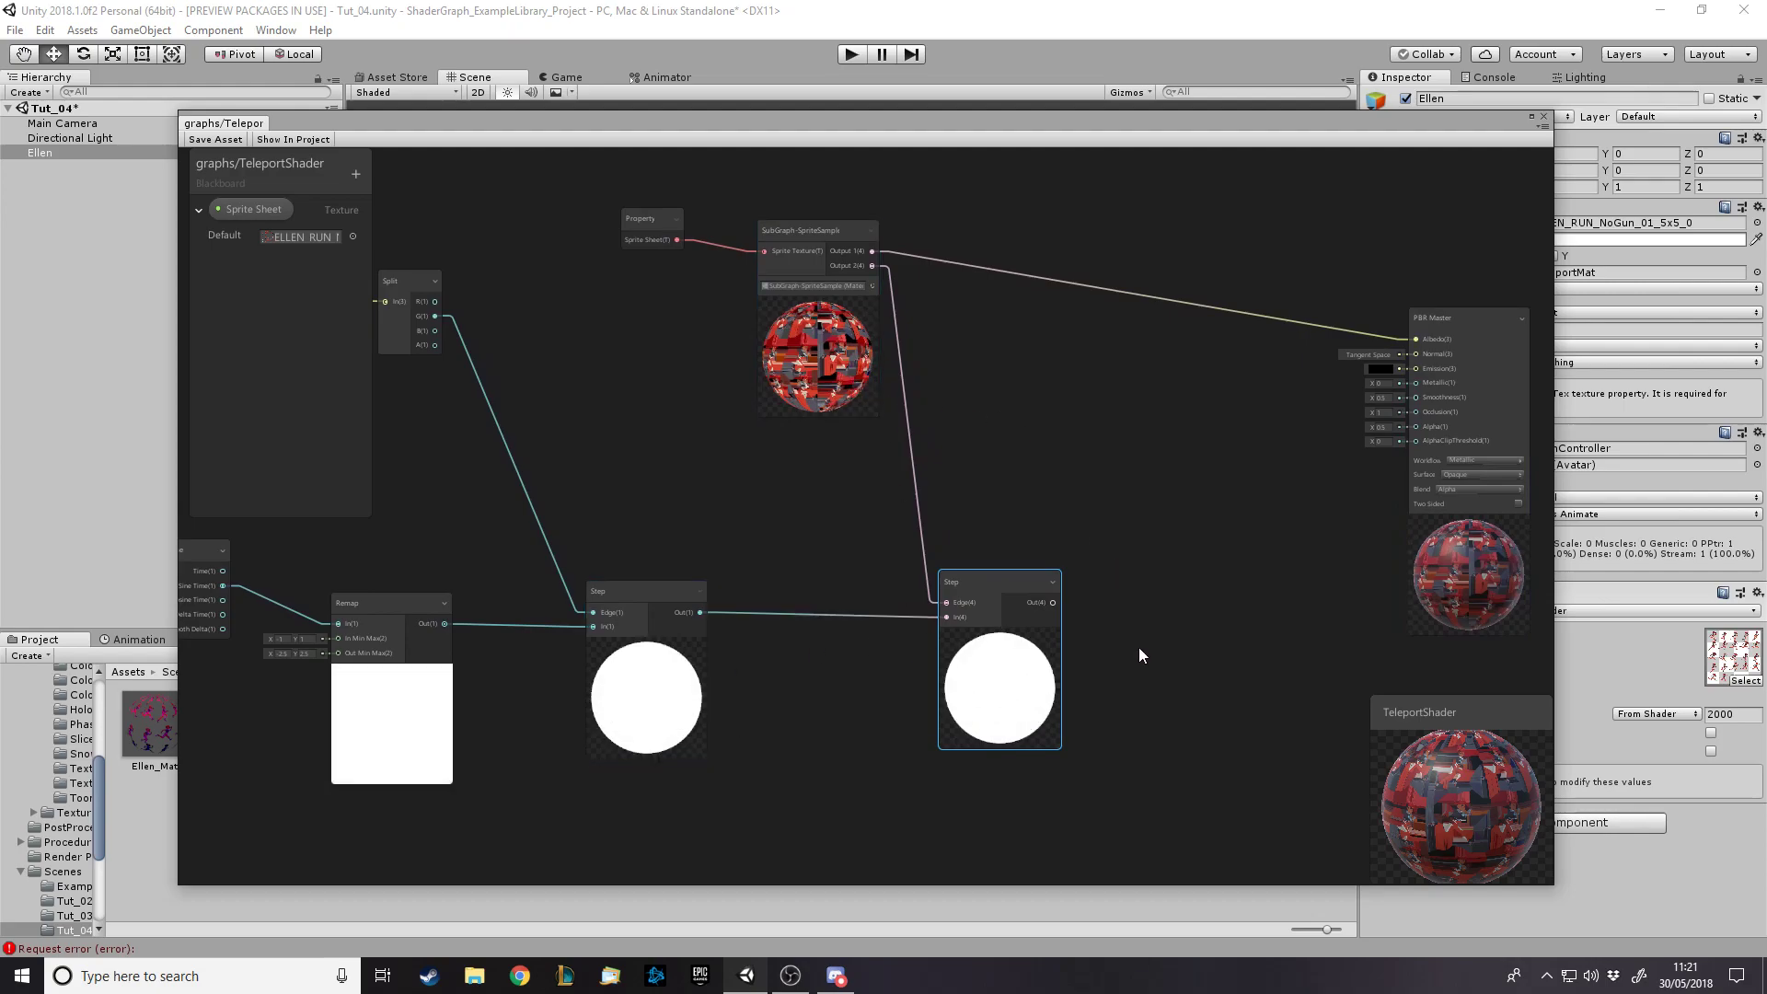
drag(1054, 602, 1417, 441)
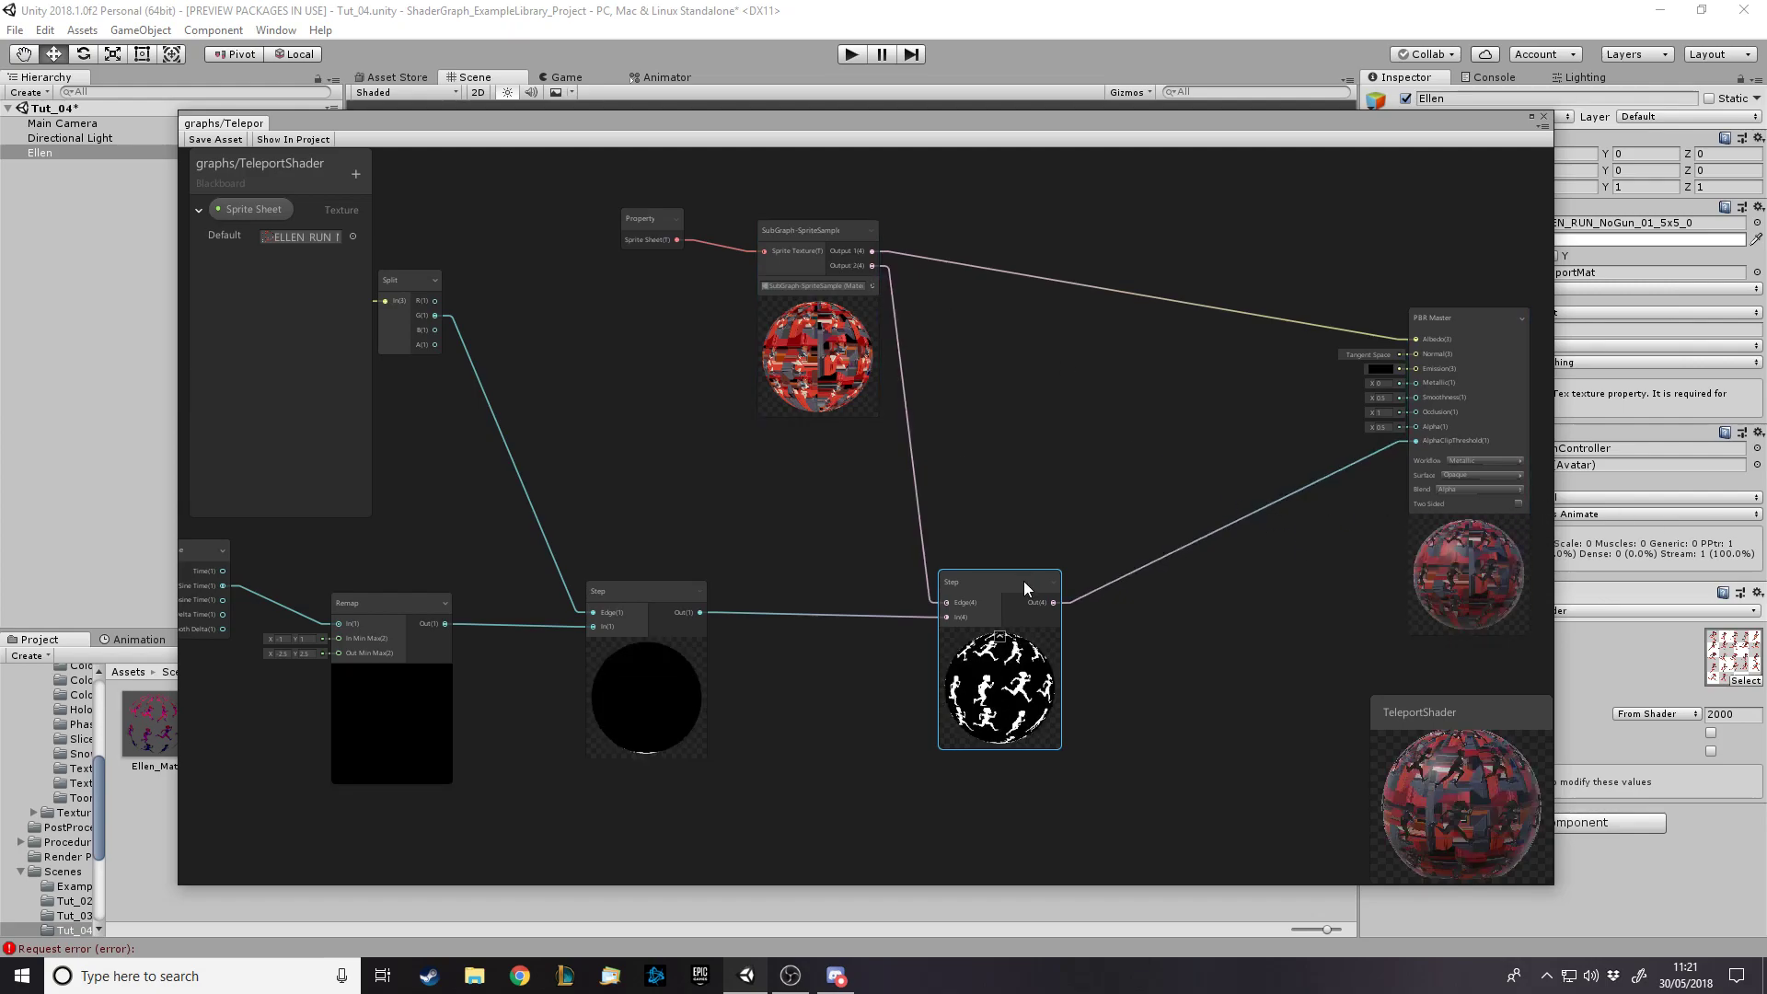
Swap the second Step's inputs so the first Step feeds Edge and SpriteSample's second output feeds In, repositioning both Step nodes
drag(1013, 578, 1059, 569)
drag(631, 594, 761, 584)
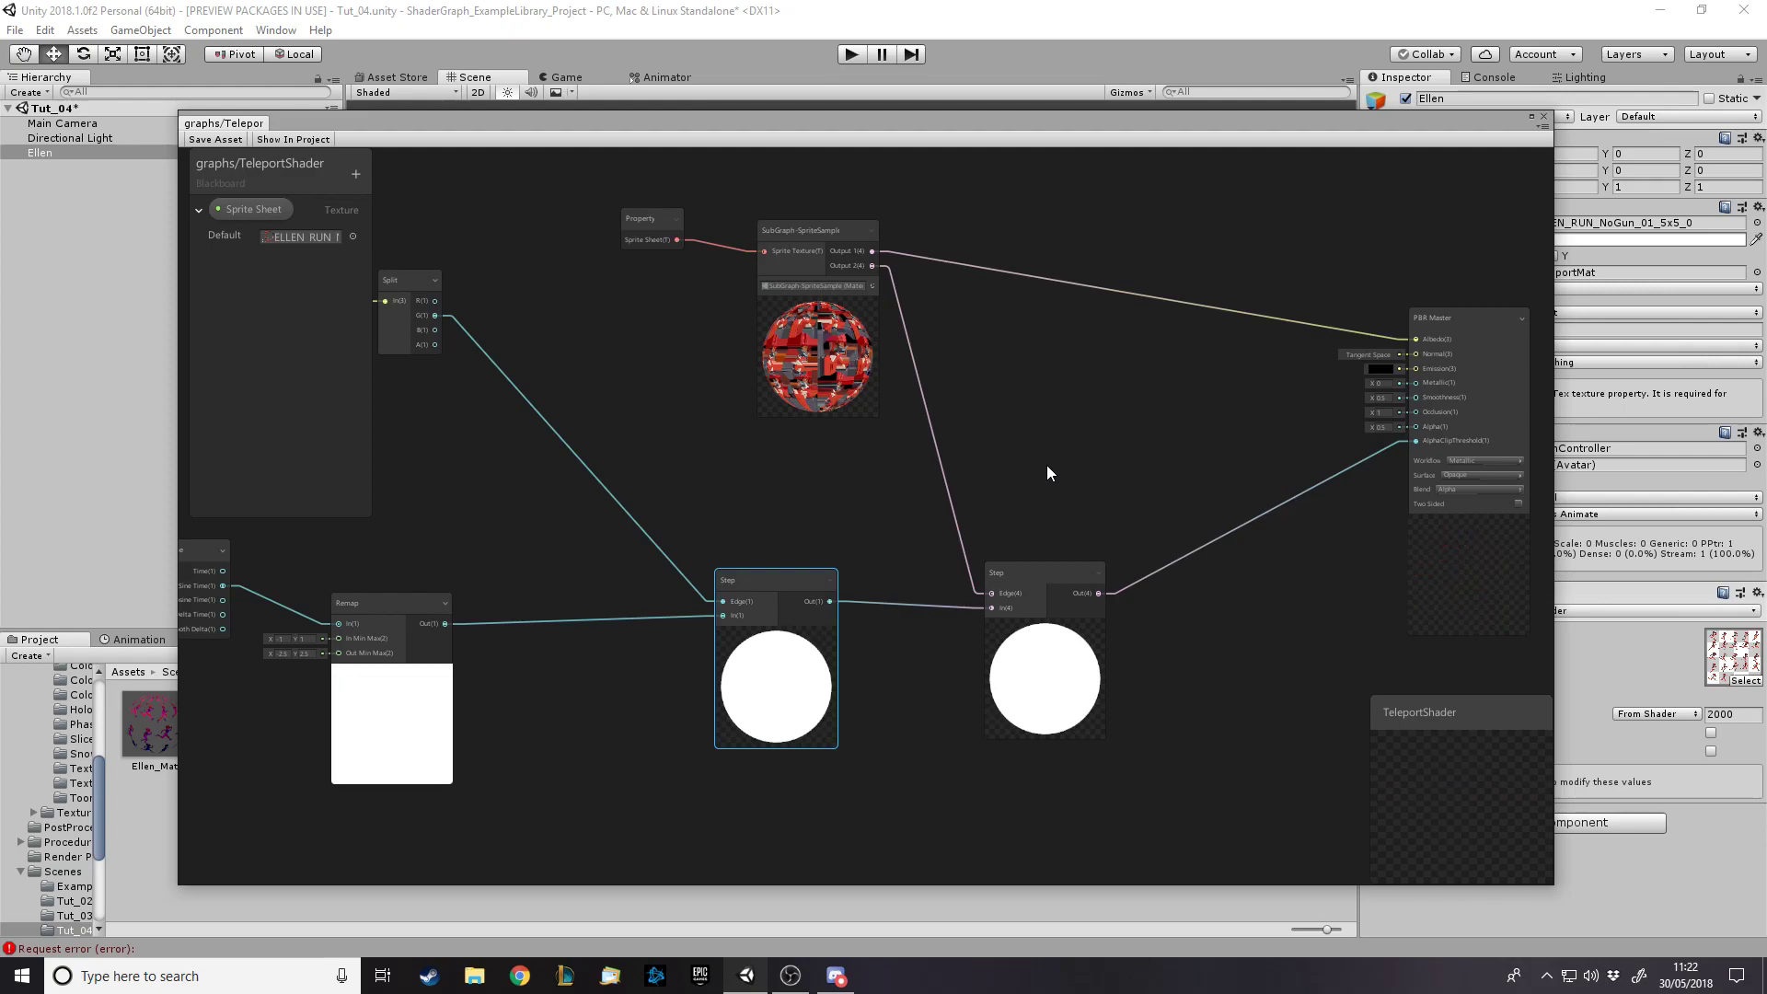
drag(987, 594, 977, 613)
drag(830, 600, 1002, 594)
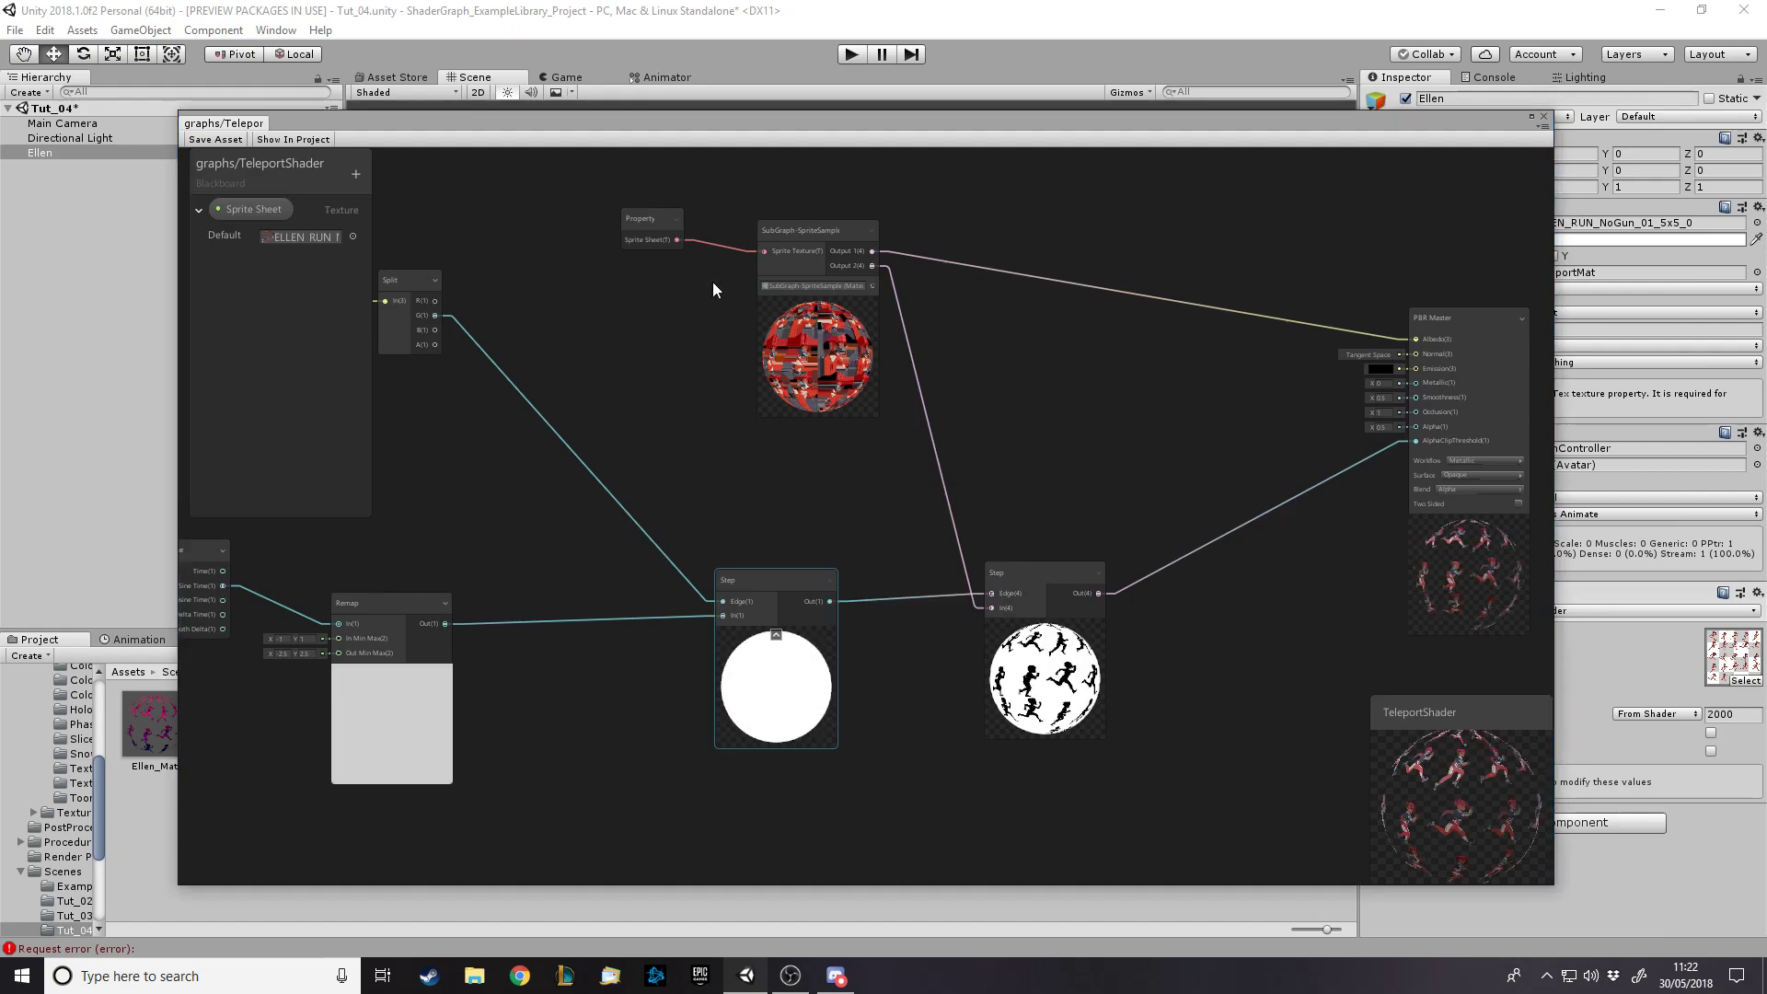
Save the shader graph, uncover the Scene view and deselect Ellen to check the clipping effect on the sprite
click(205, 134)
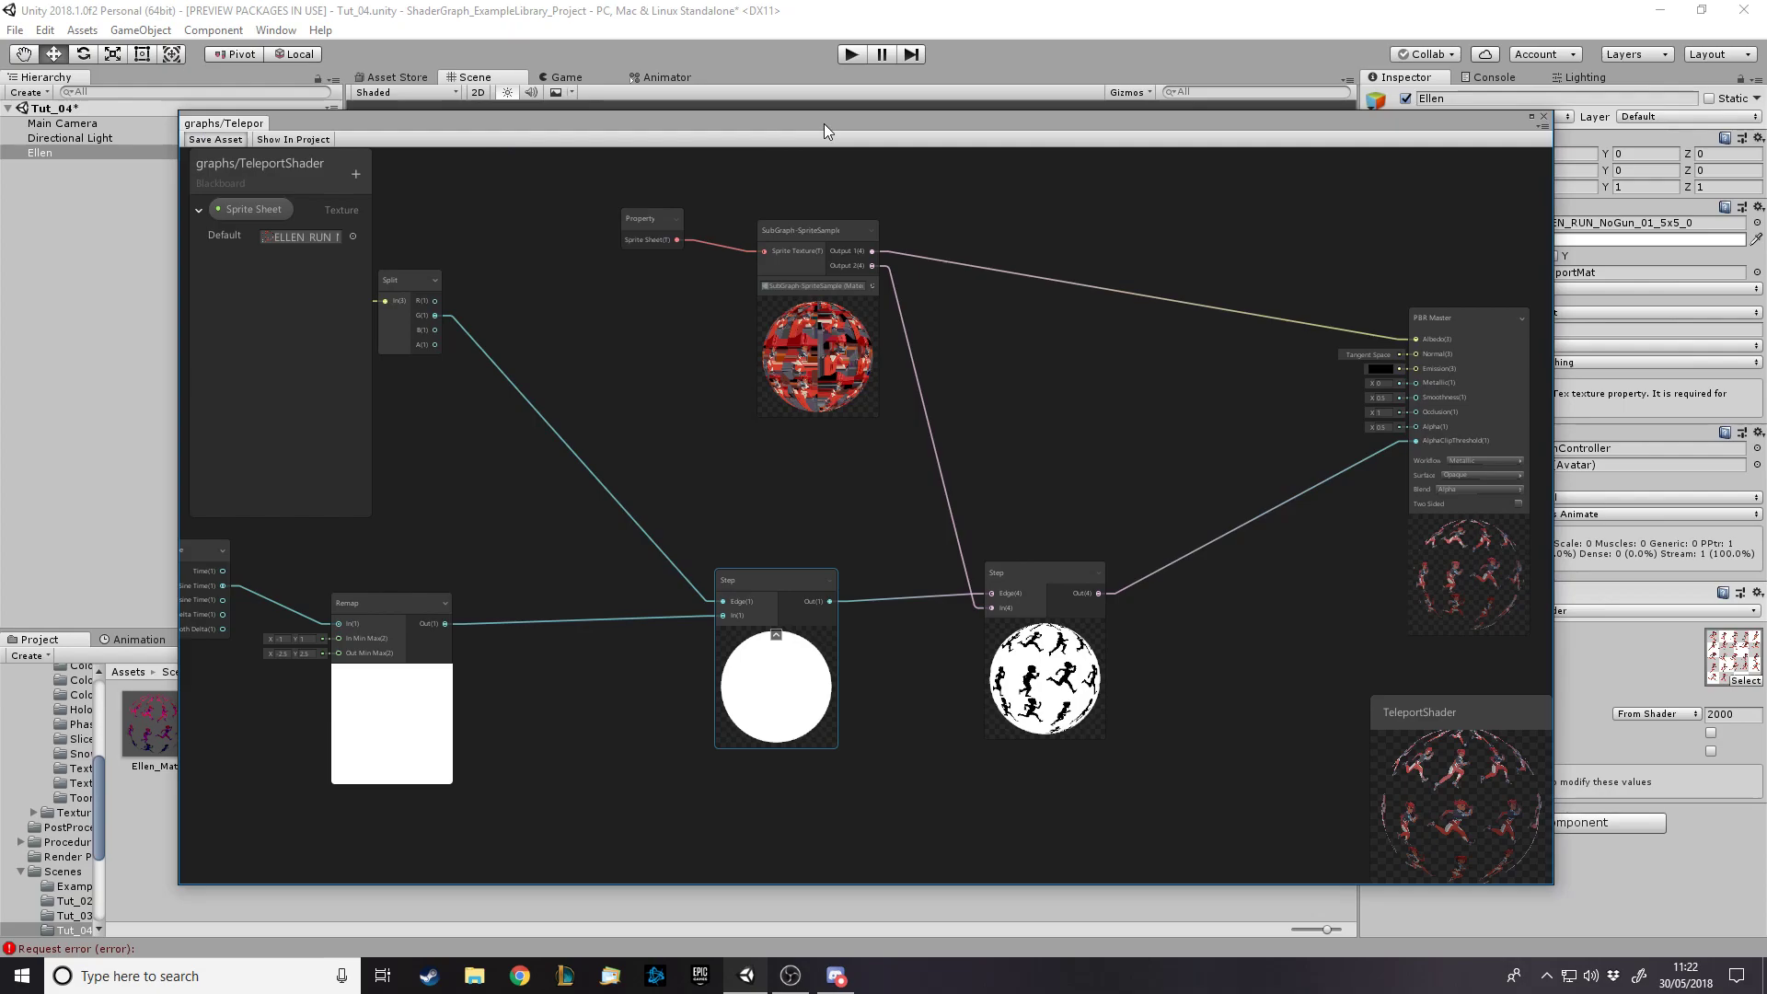
drag(814, 230, 849, 221)
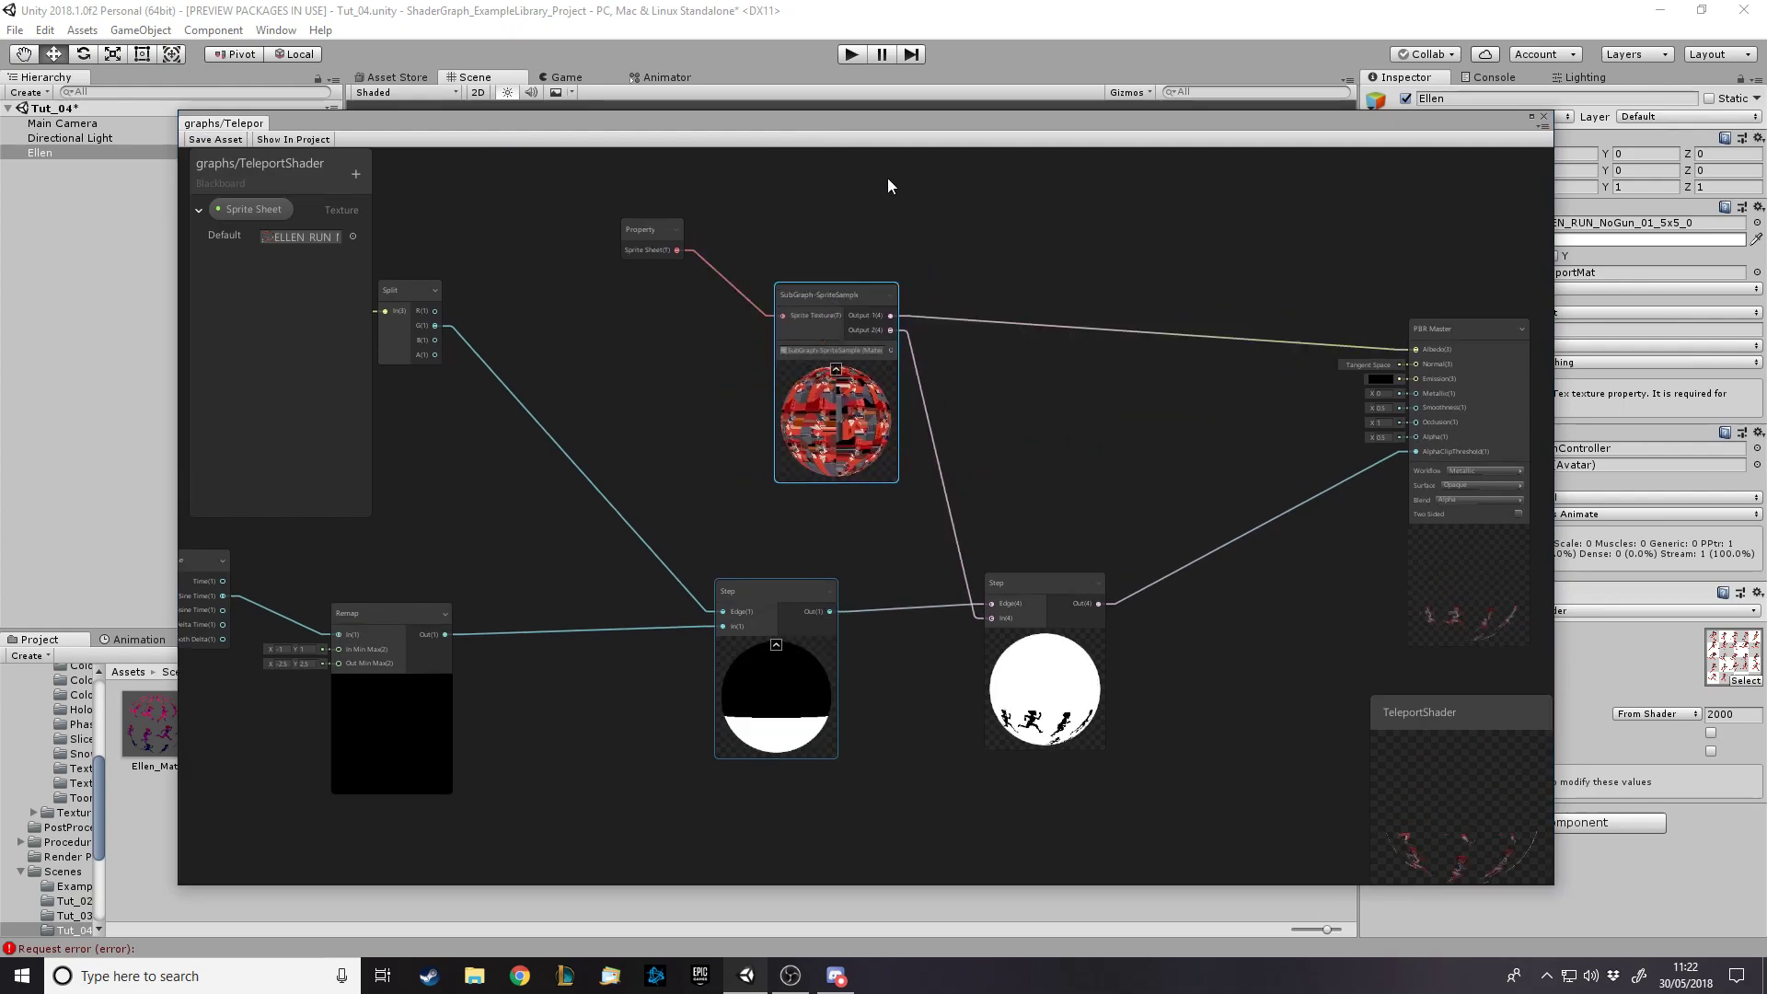
drag(914, 120, 905, 775)
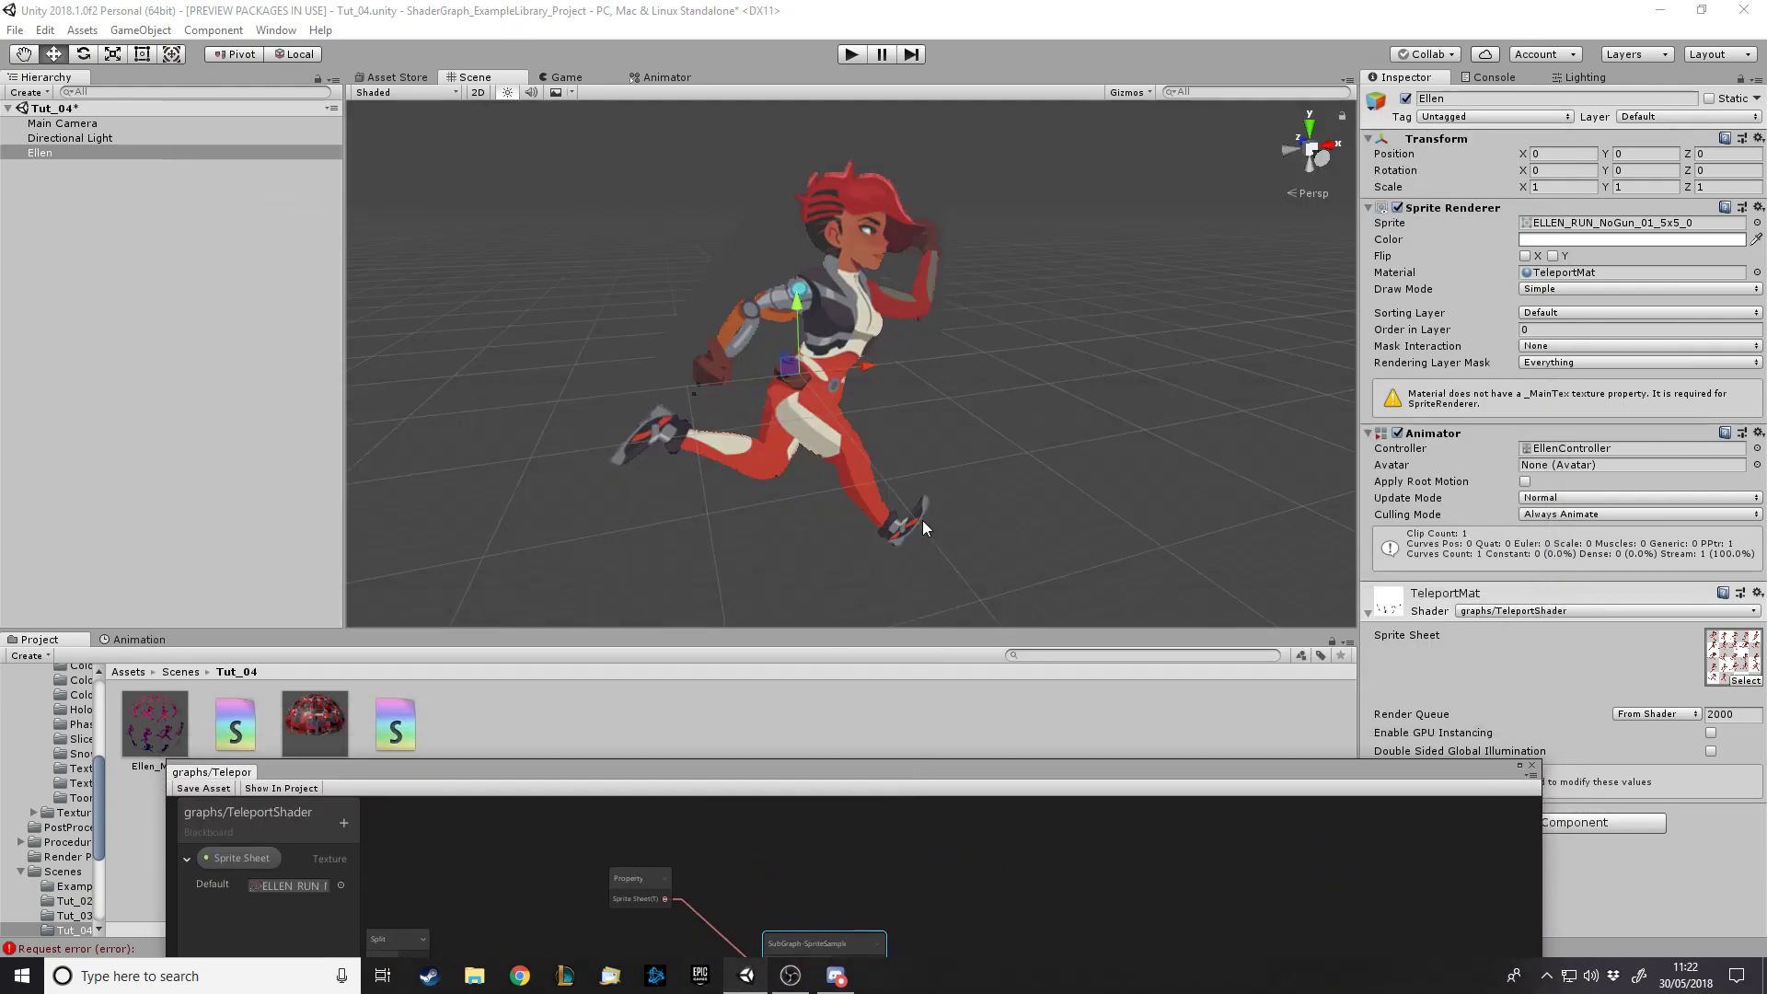
click(1014, 362)
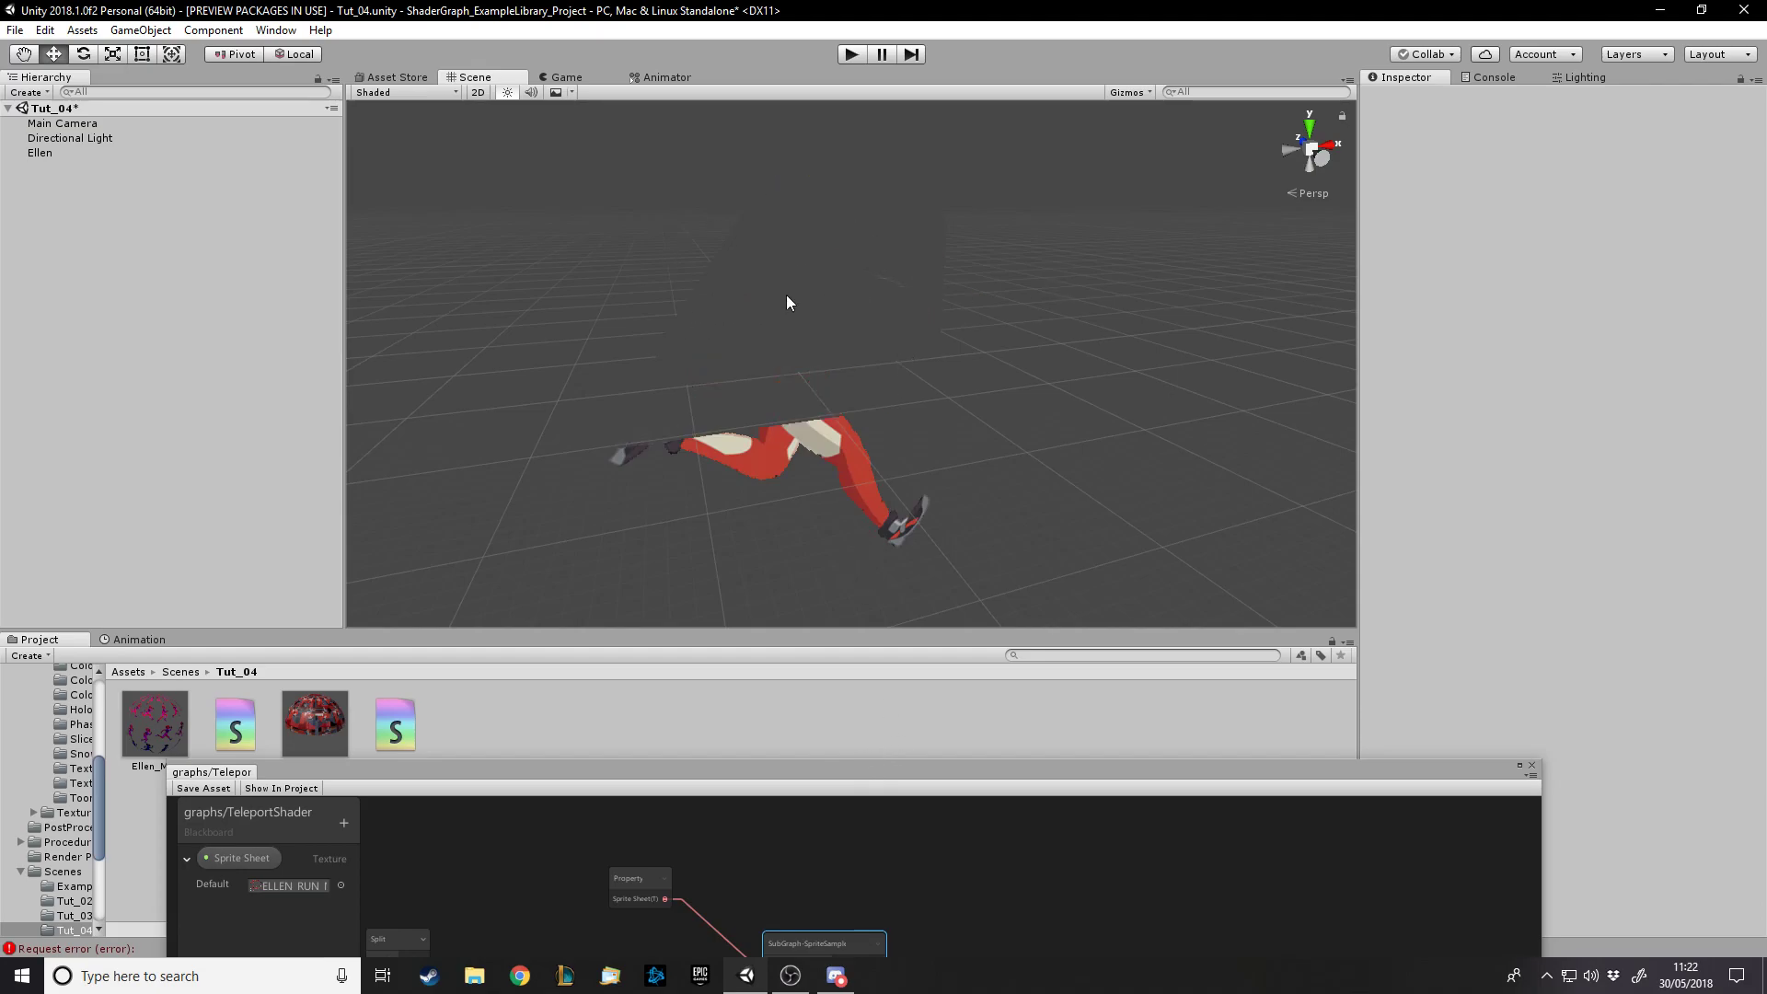
Bring the graph window back into view and move the Time, Remap, Position and Split nodes away from the Step nodes
drag(836, 784, 861, 119)
scroll(1029, 441, down, 3)
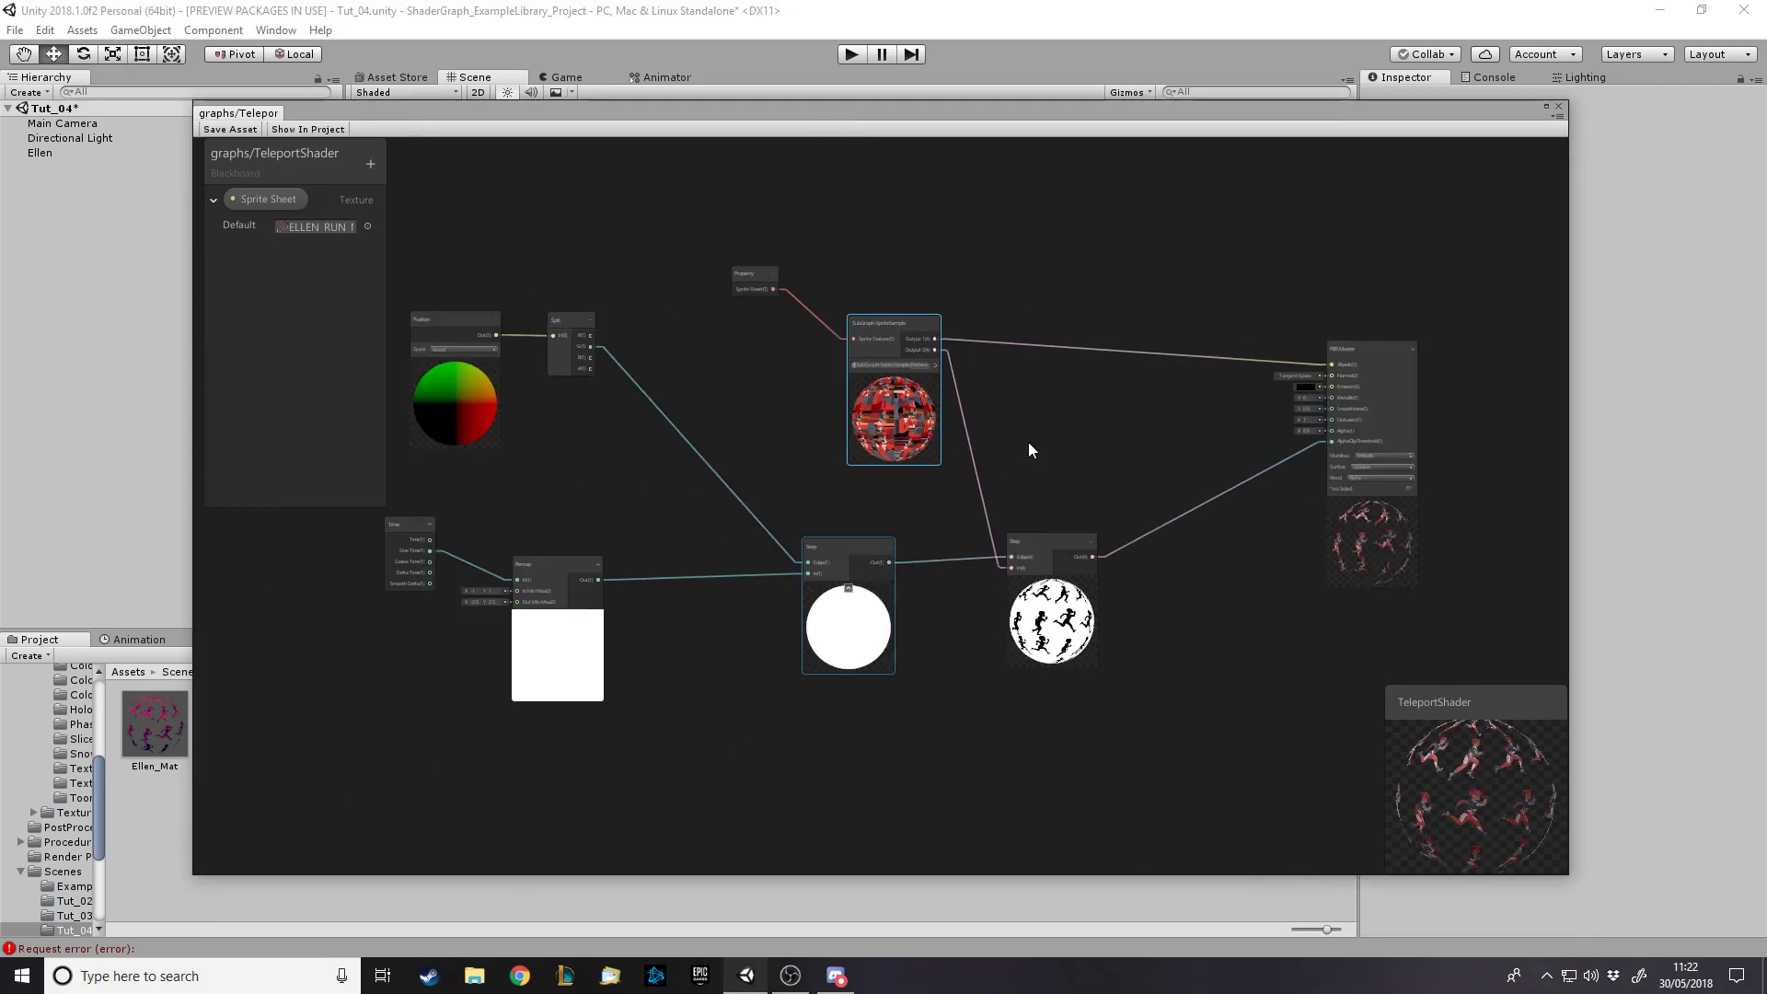
scroll(576, 435, up, 2)
scroll(1161, 372, down, 2)
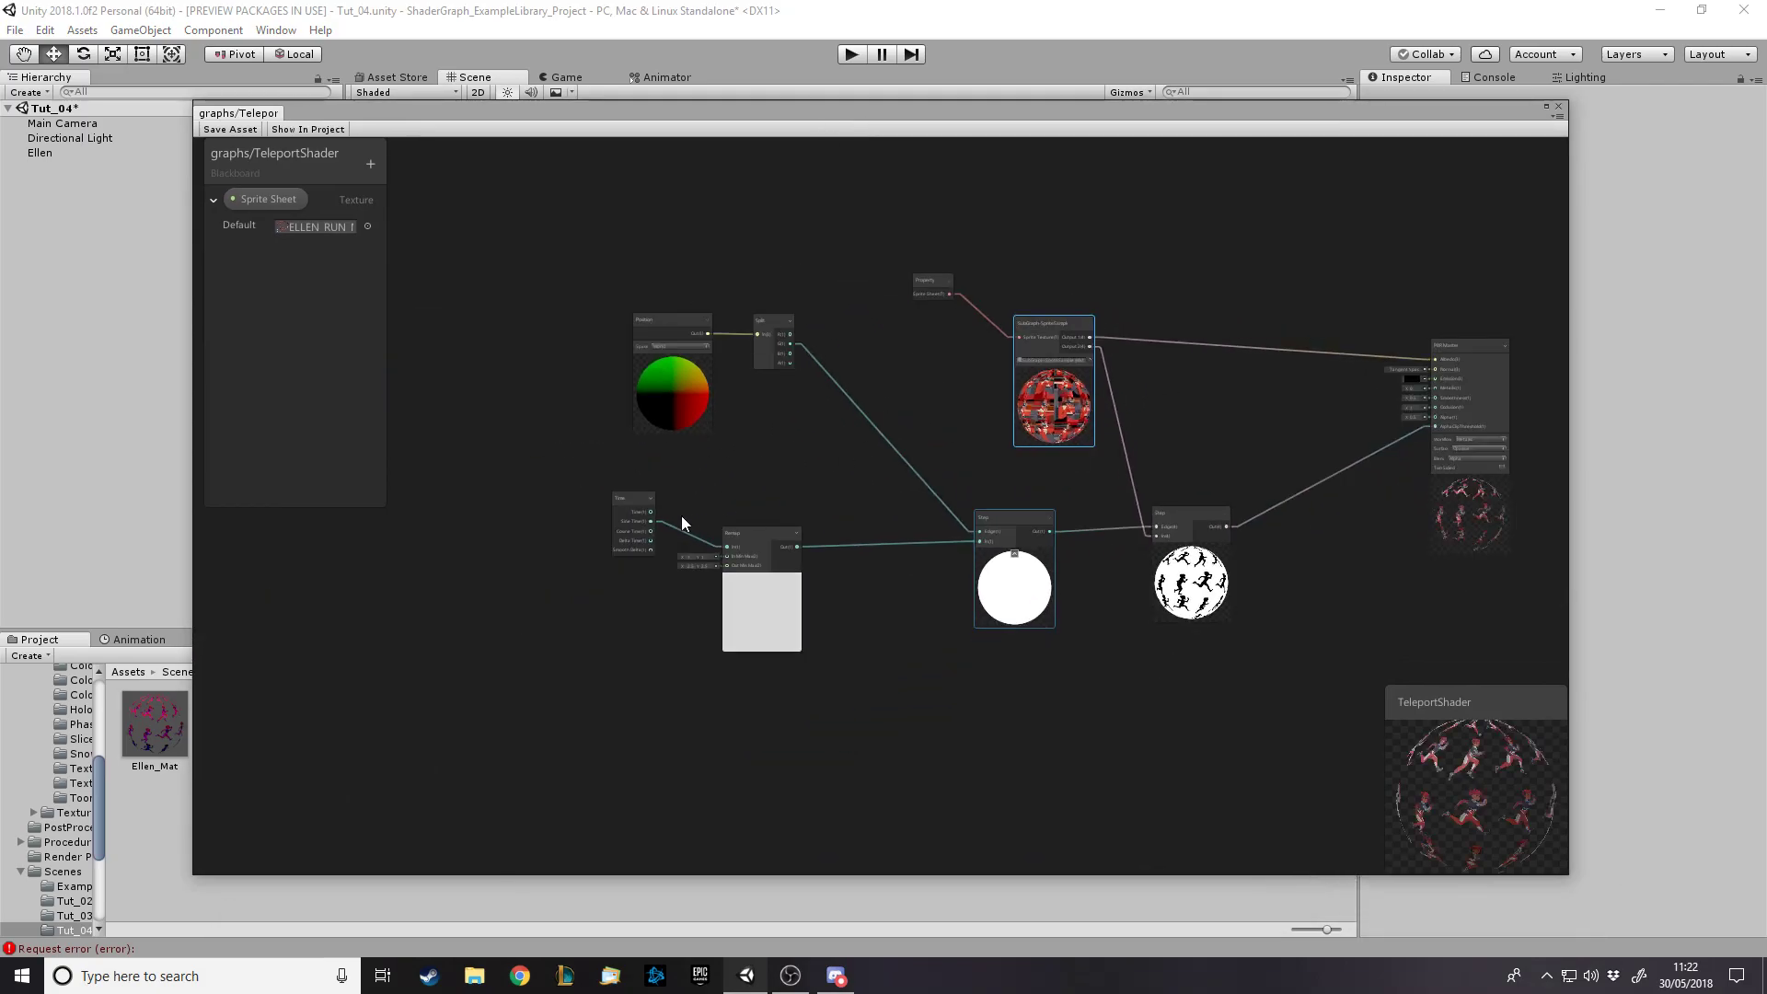
drag(633, 504, 508, 517)
drag(760, 552, 629, 589)
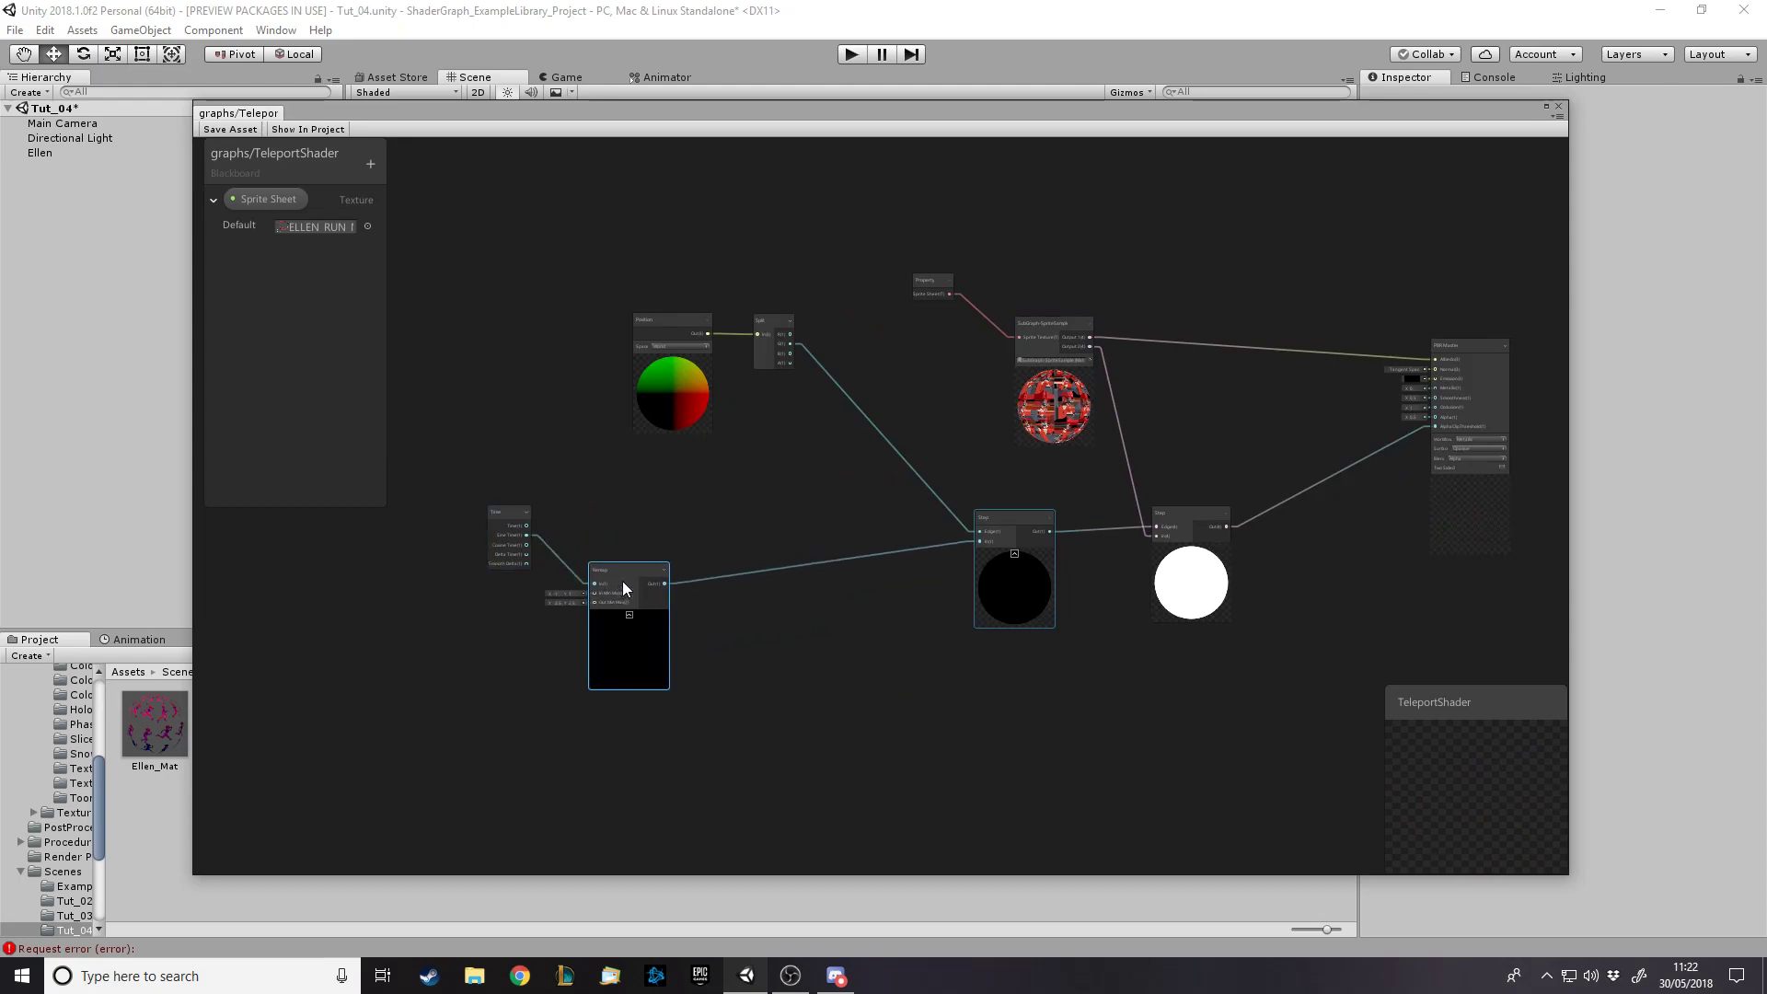
drag(670, 328, 541, 337)
drag(783, 333, 659, 351)
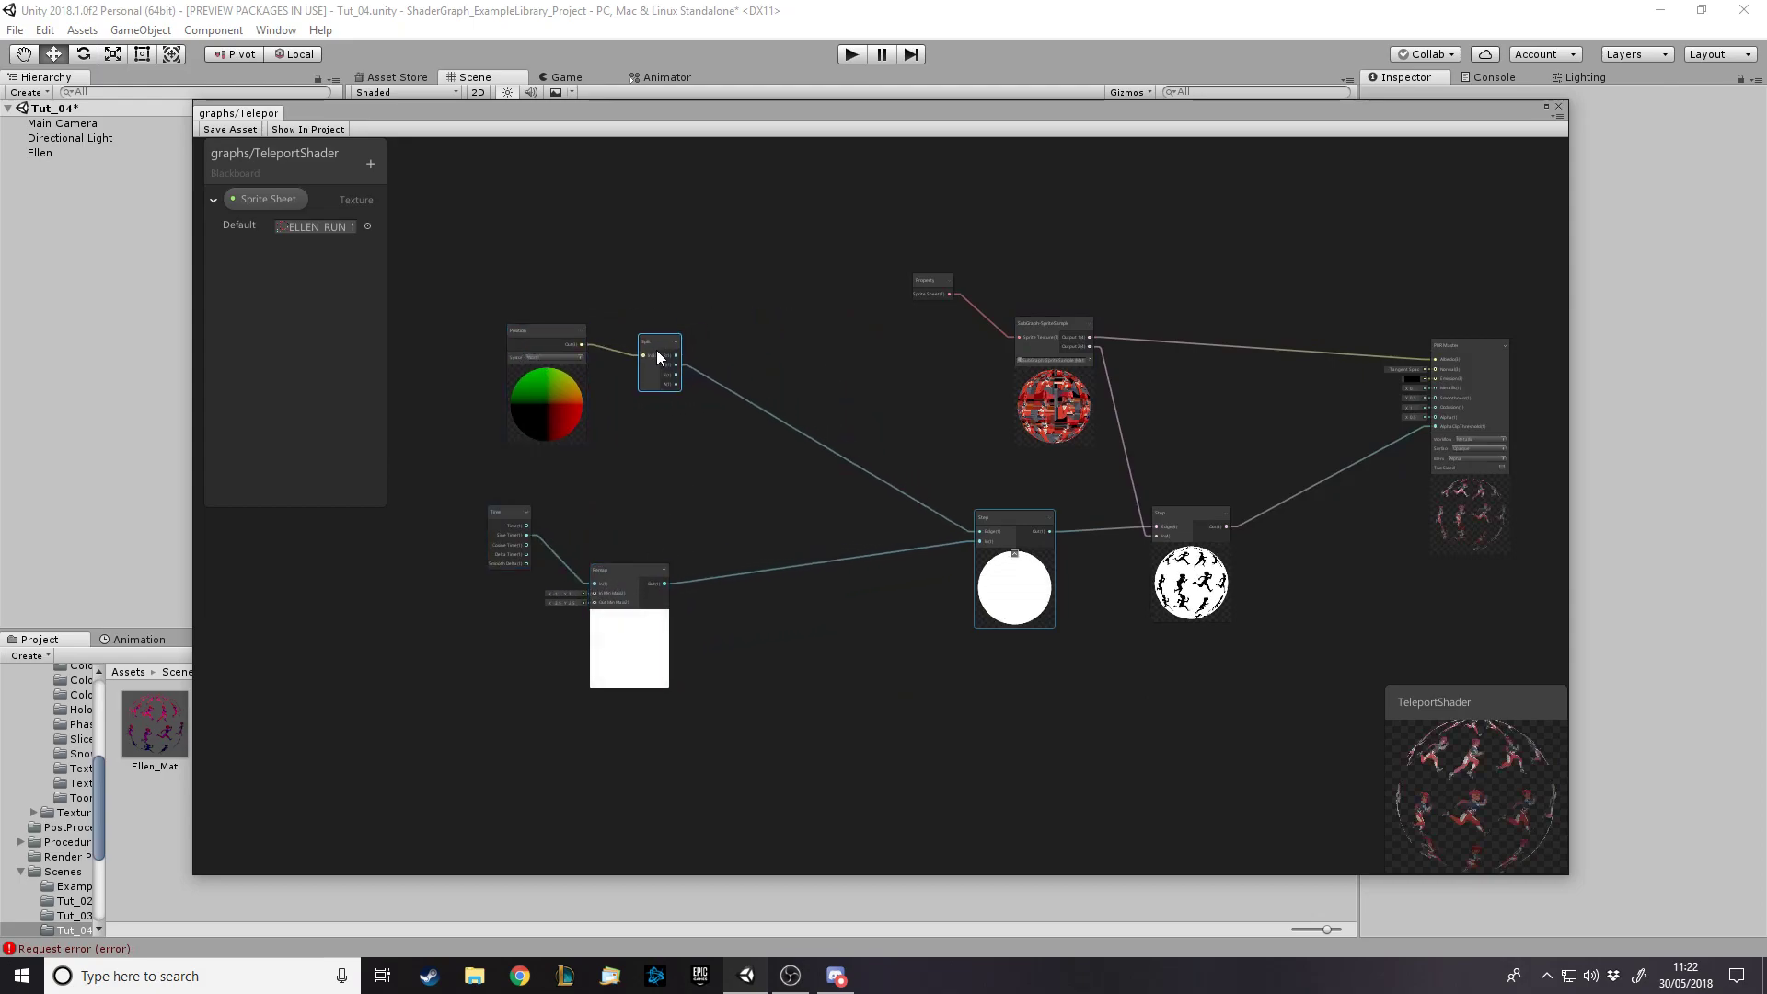
Shift both Step nodes, the Sprite Sheet property, SpriteSample and the PBR Master closer to the relocated nodes
drag(996, 515, 811, 537)
drag(1165, 522, 1063, 573)
drag(918, 291, 751, 256)
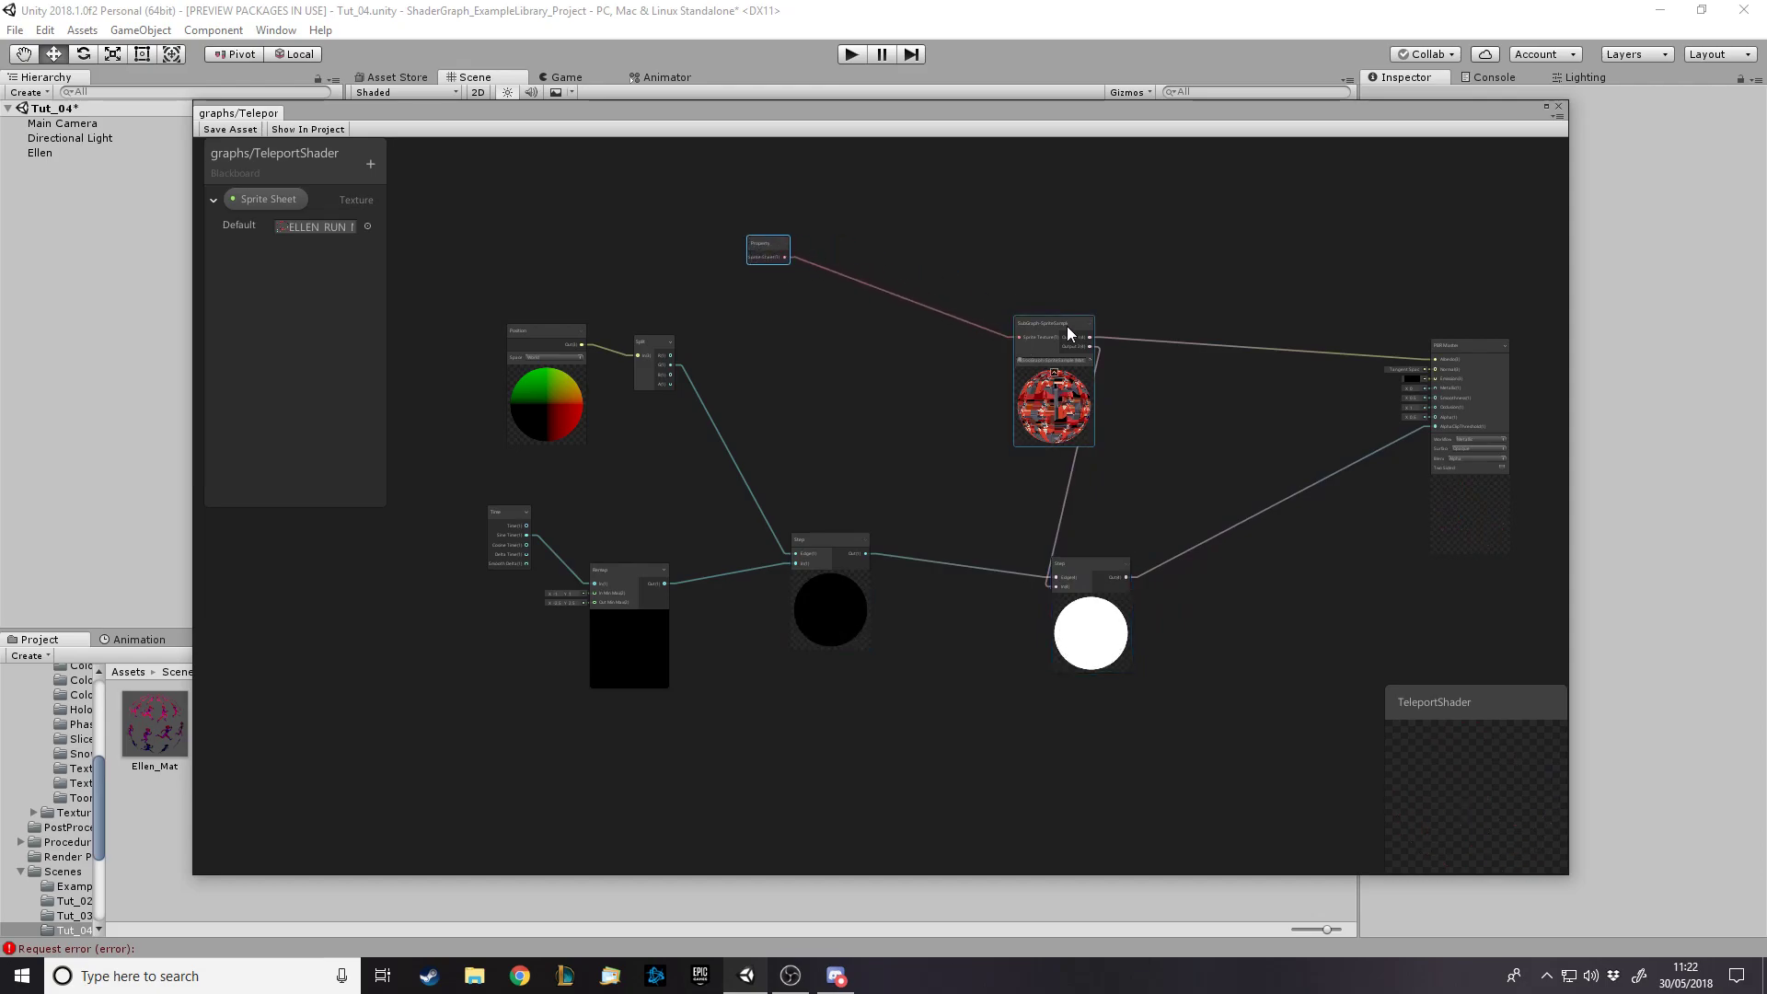
drag(1067, 326, 879, 279)
drag(1467, 348, 1286, 331)
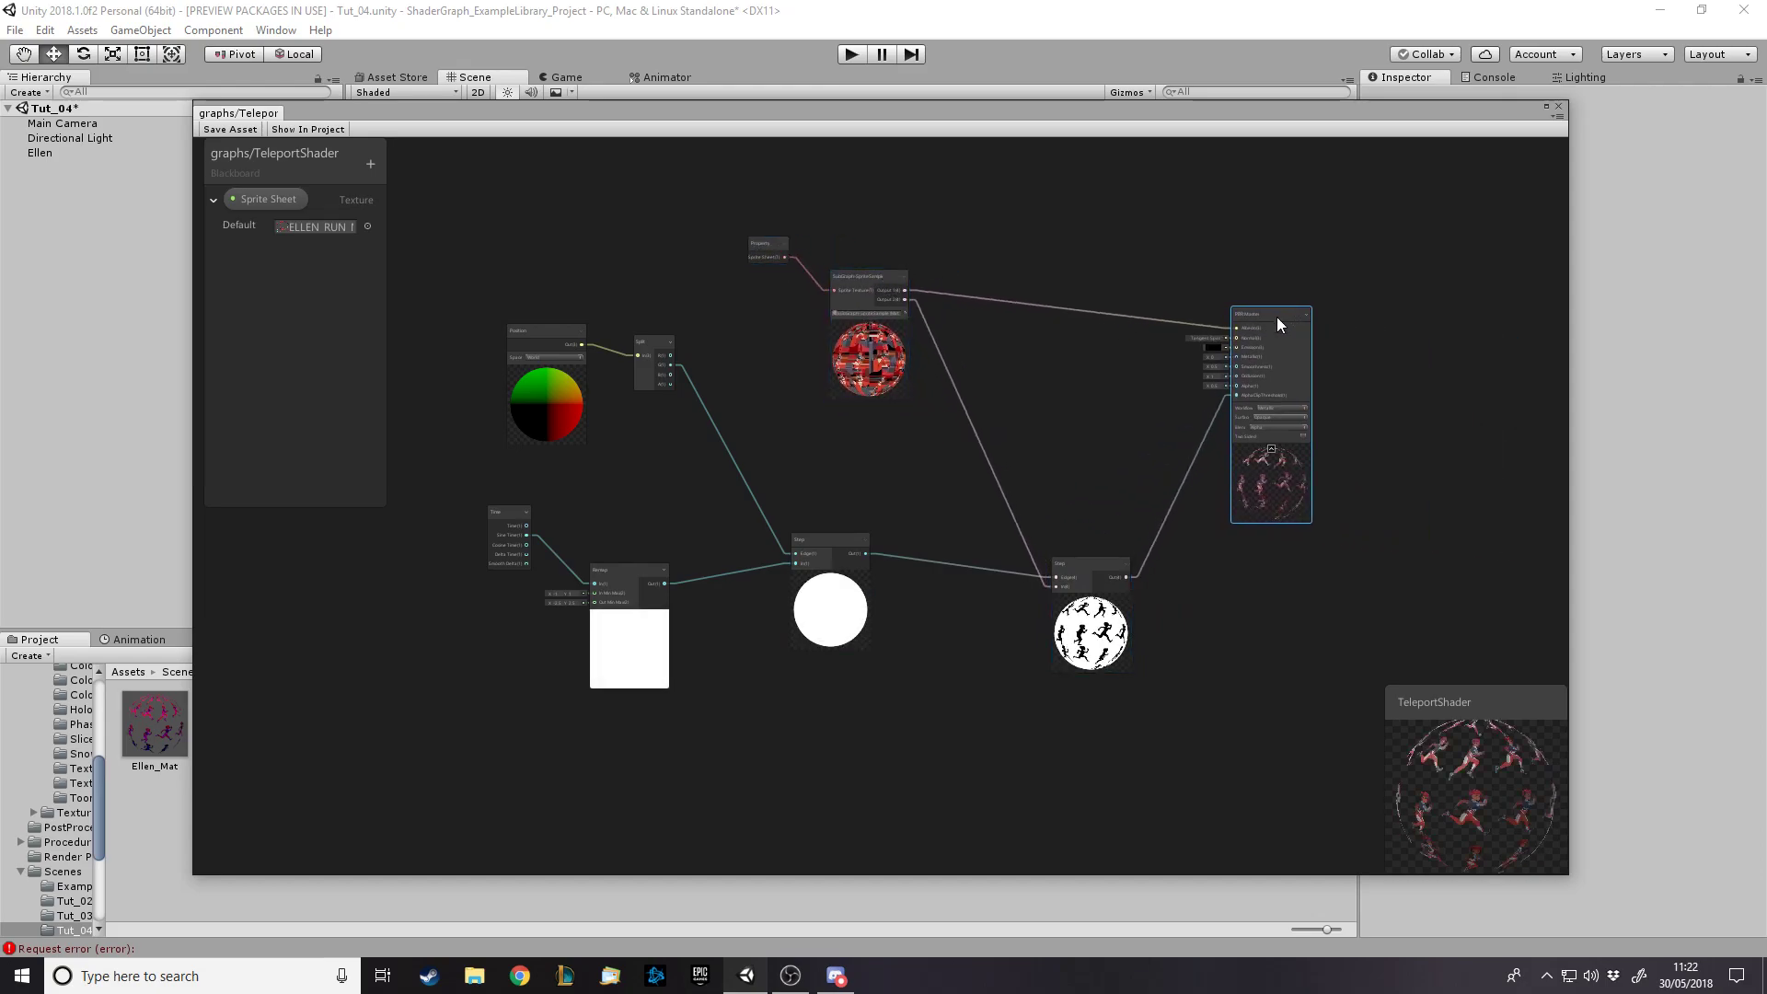
drag(1096, 572, 1040, 572)
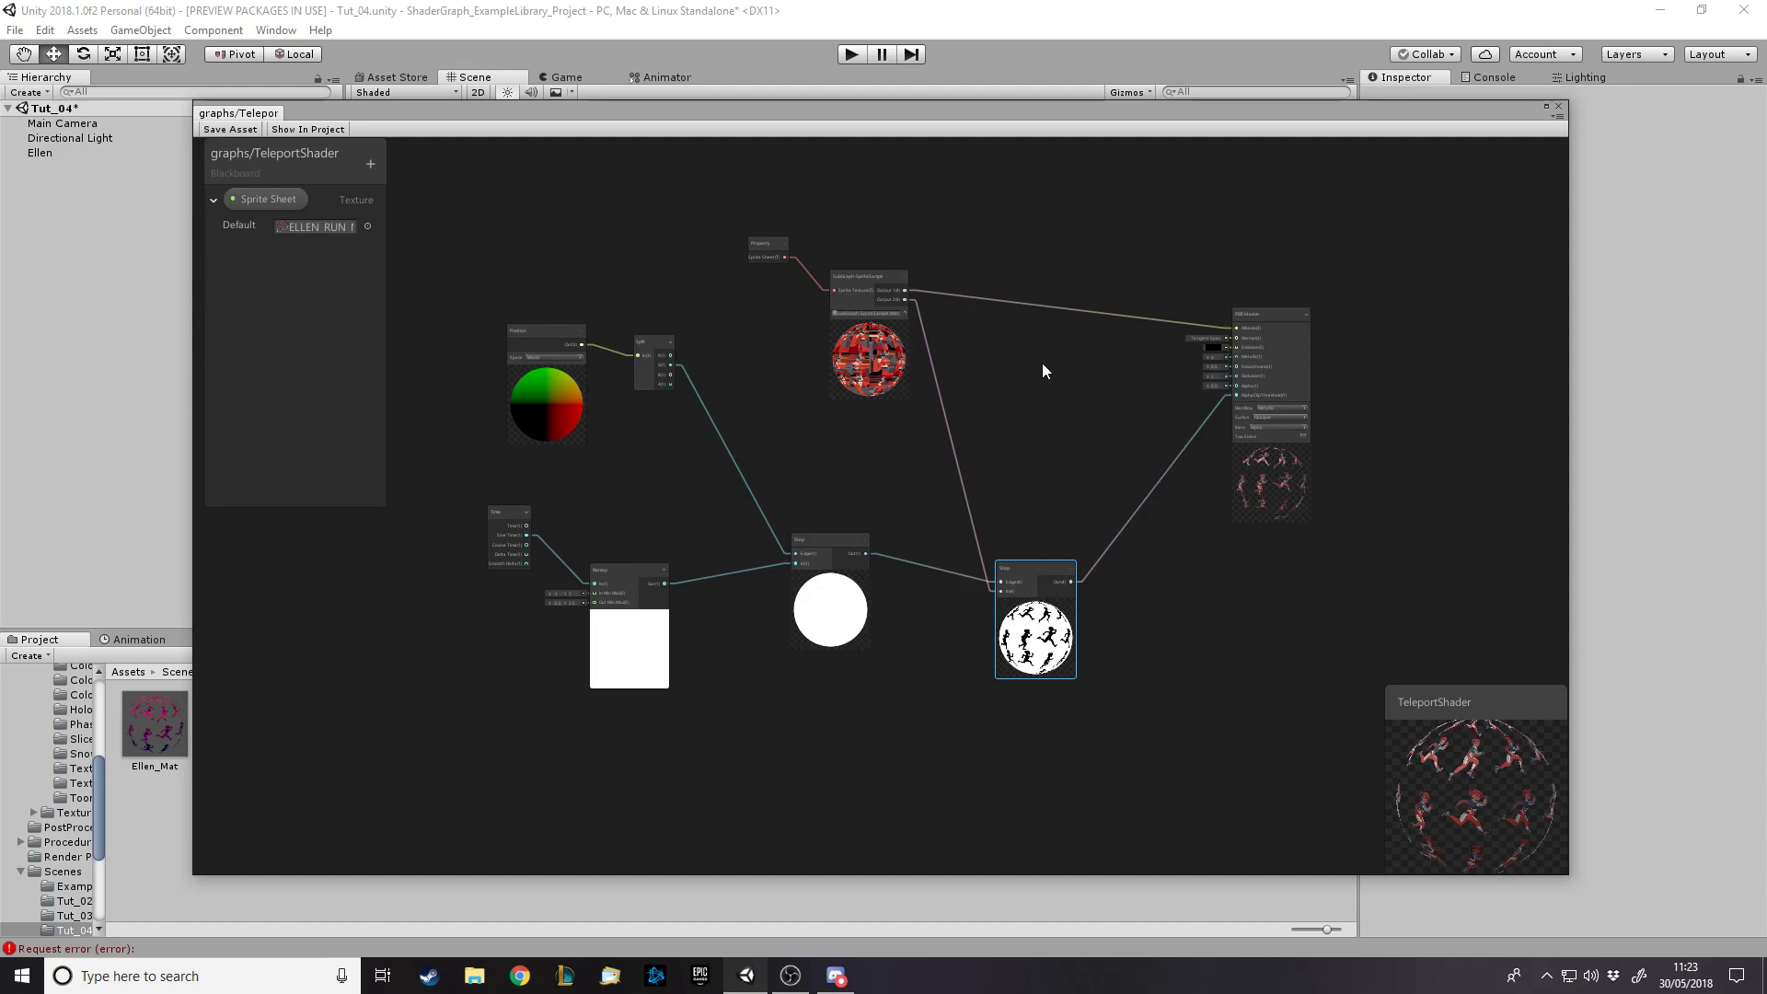
drag(761, 247, 731, 251)
drag(864, 280, 851, 286)
click(935, 246)
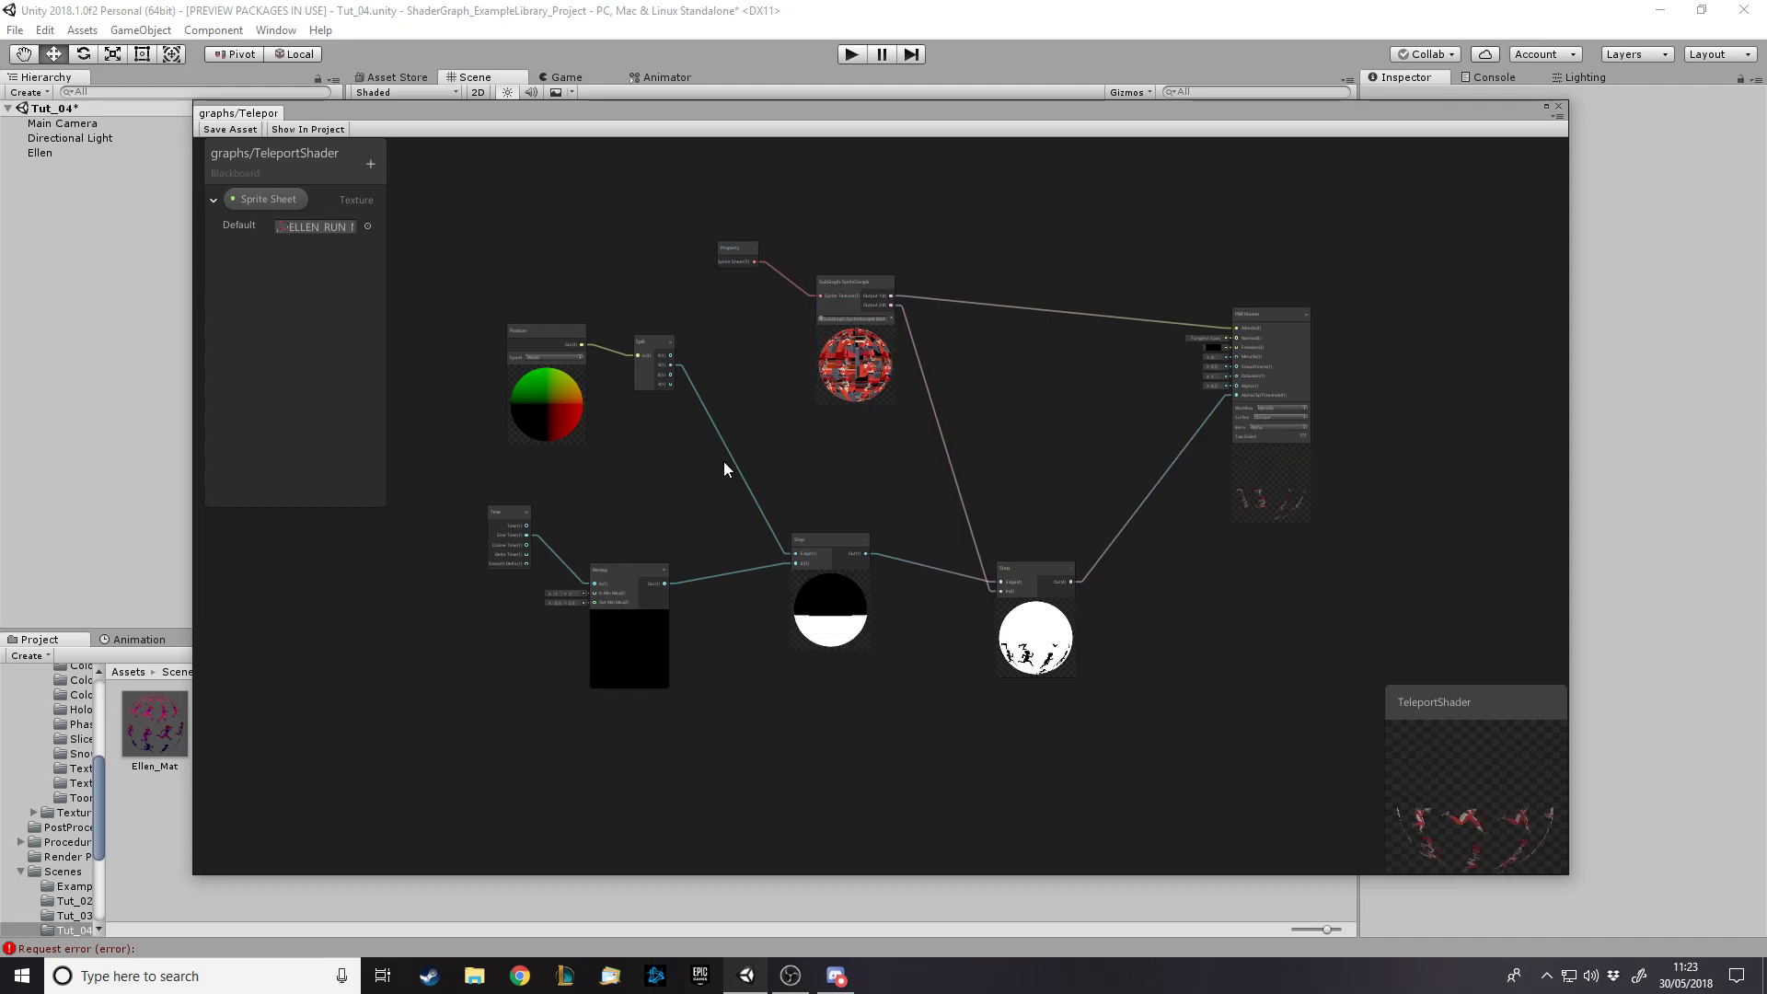
Add a Vector1 property named Edge Value with a default of 0.1
click(370, 164)
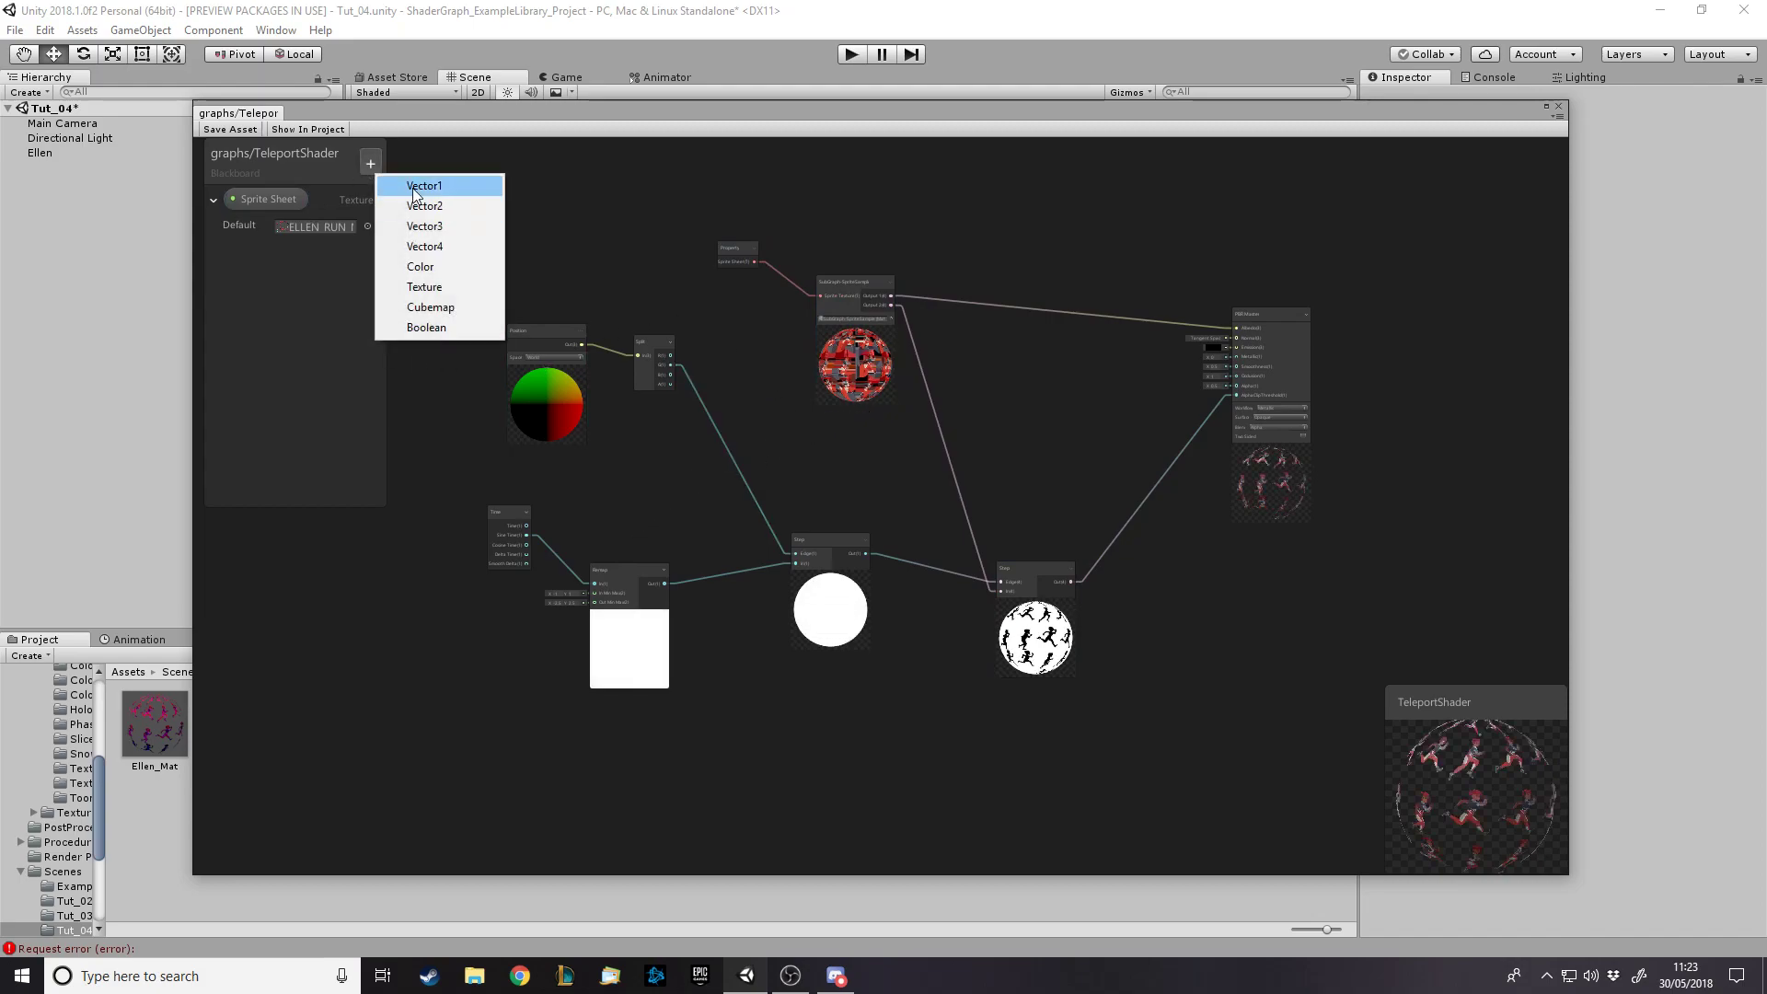
click(414, 185)
text(Edge Value)
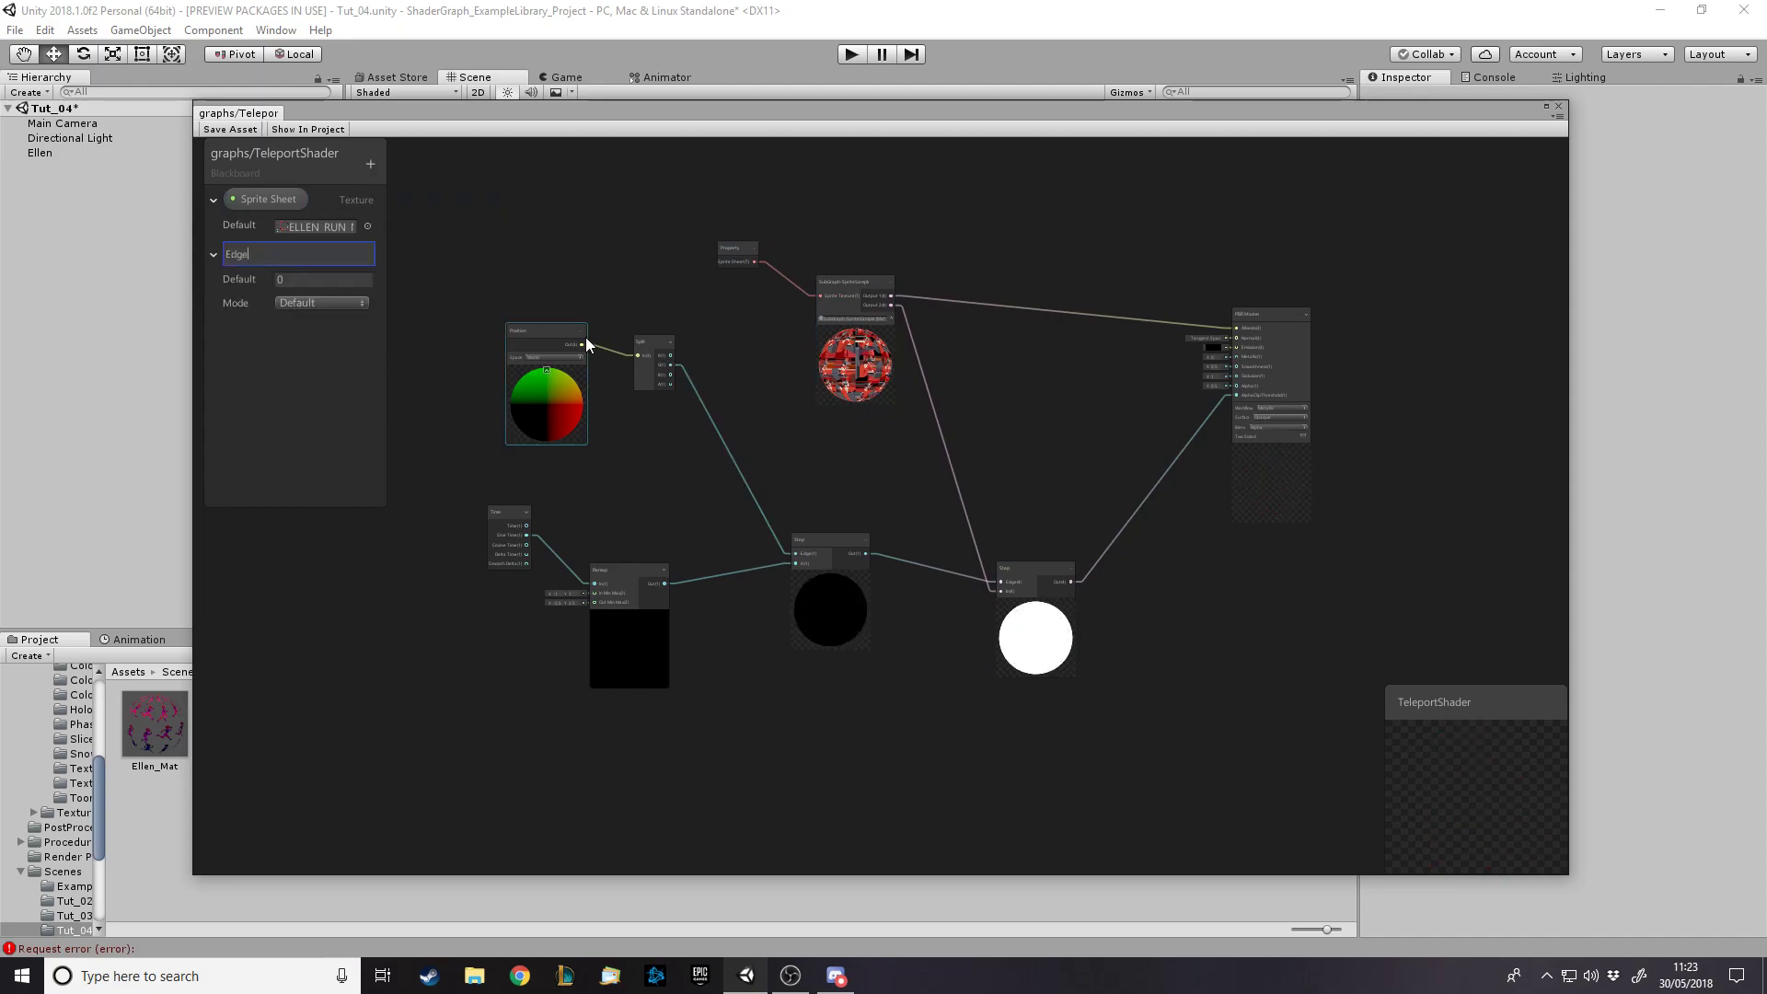
click(329, 281)
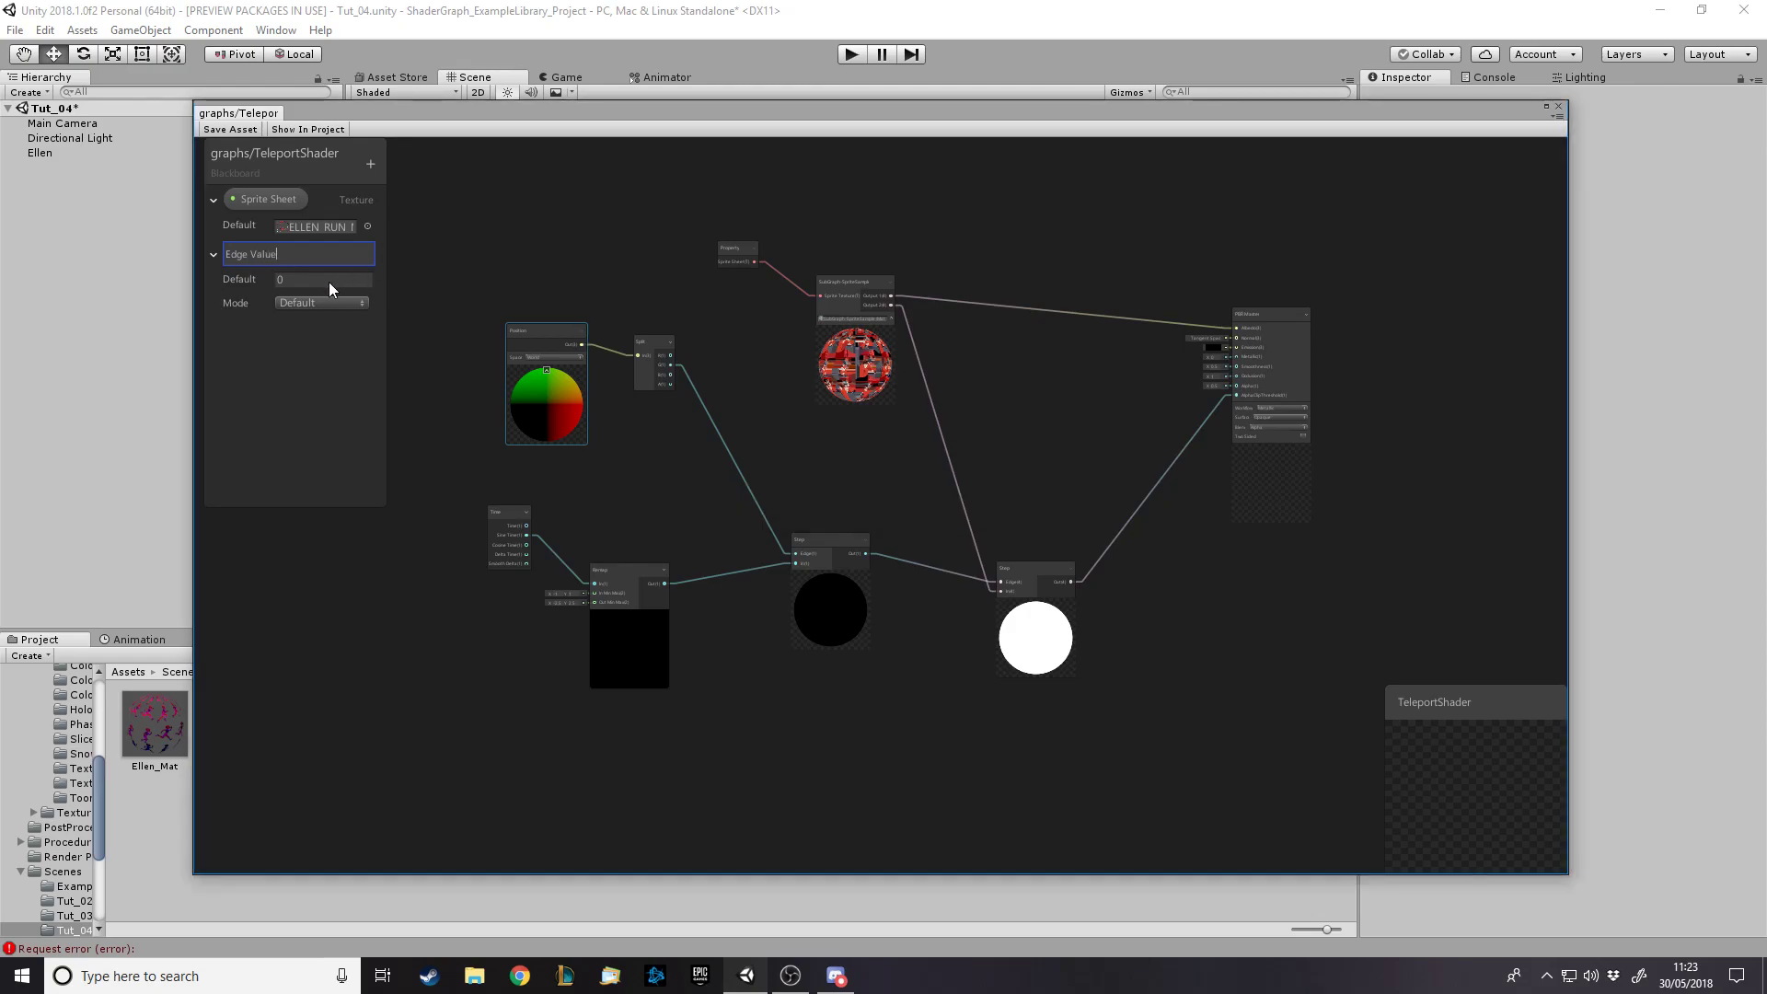
key(BackSpace)
Place the Edge Value property in the graph and add an Add node with the property feeding its A input
drag(276, 254, 597, 228)
key(space)
text(add)
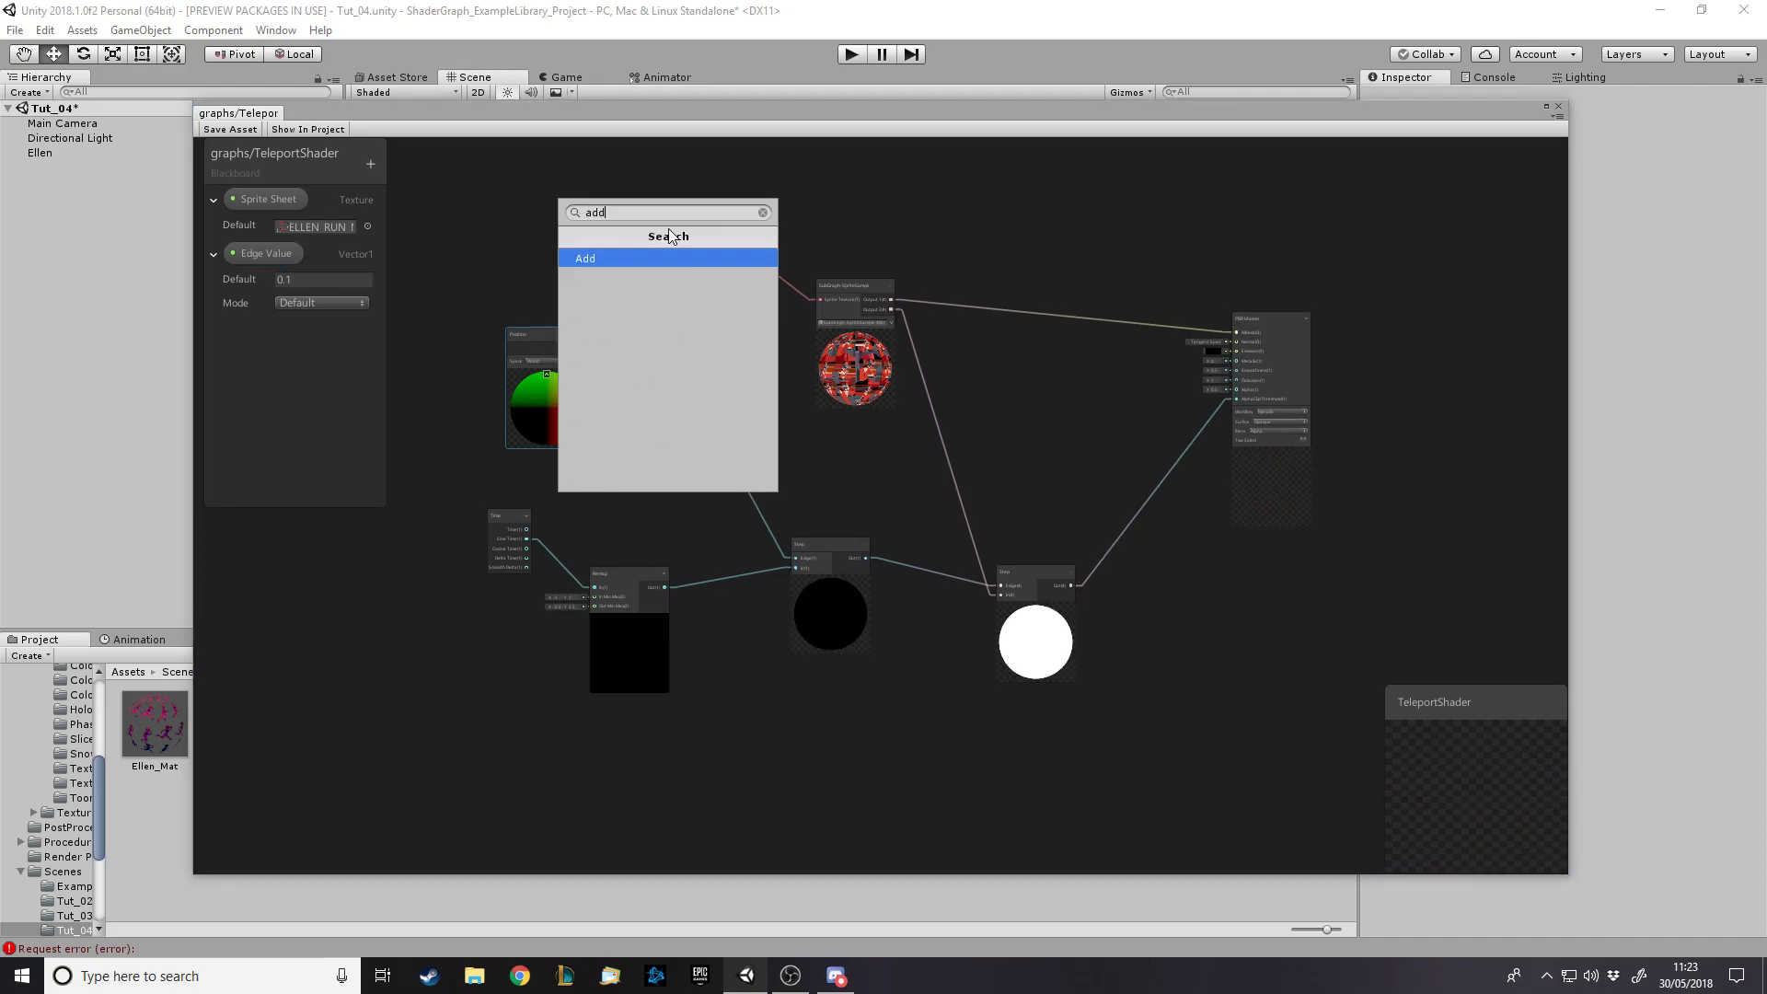
key(Return)
drag(618, 226, 675, 233)
Spread out the Edge Value property, Add node, Sprite Sheet property and SpriteSample subgraph so they no longer overlap
scroll(492, 307, up, 3)
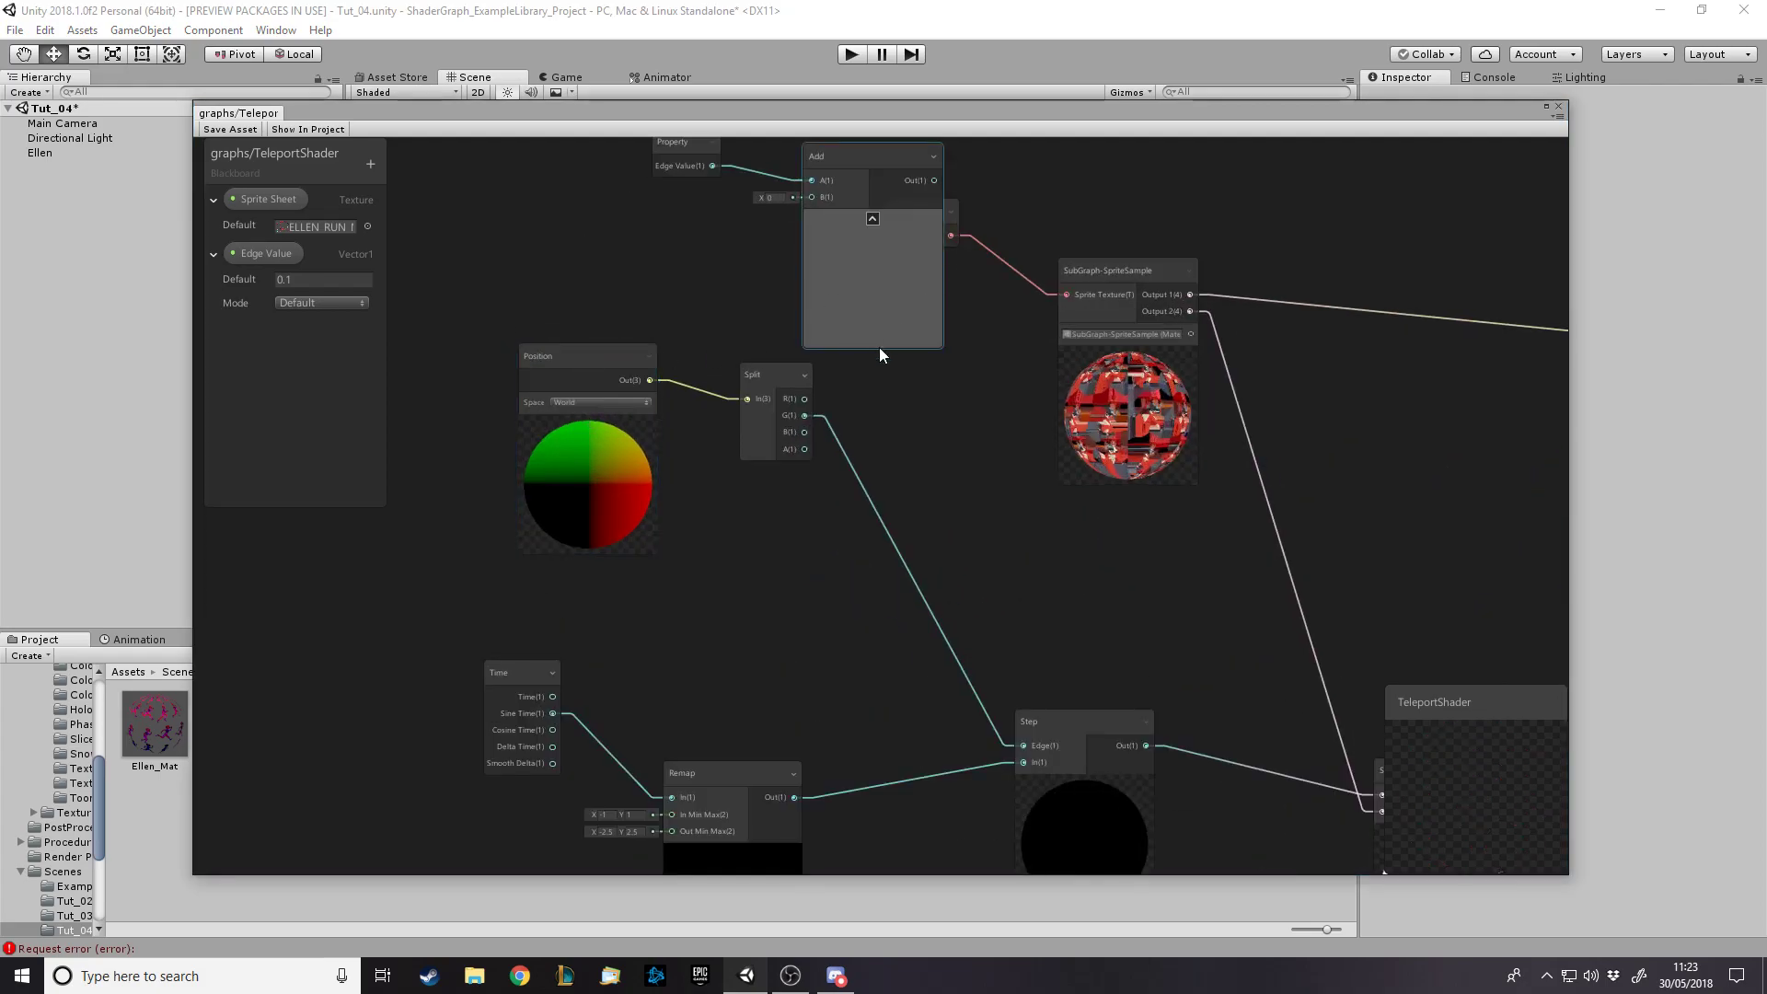
scroll(902, 572, down, 2)
drag(856, 283, 831, 230)
drag(949, 329, 1067, 319)
drag(1104, 395, 1200, 310)
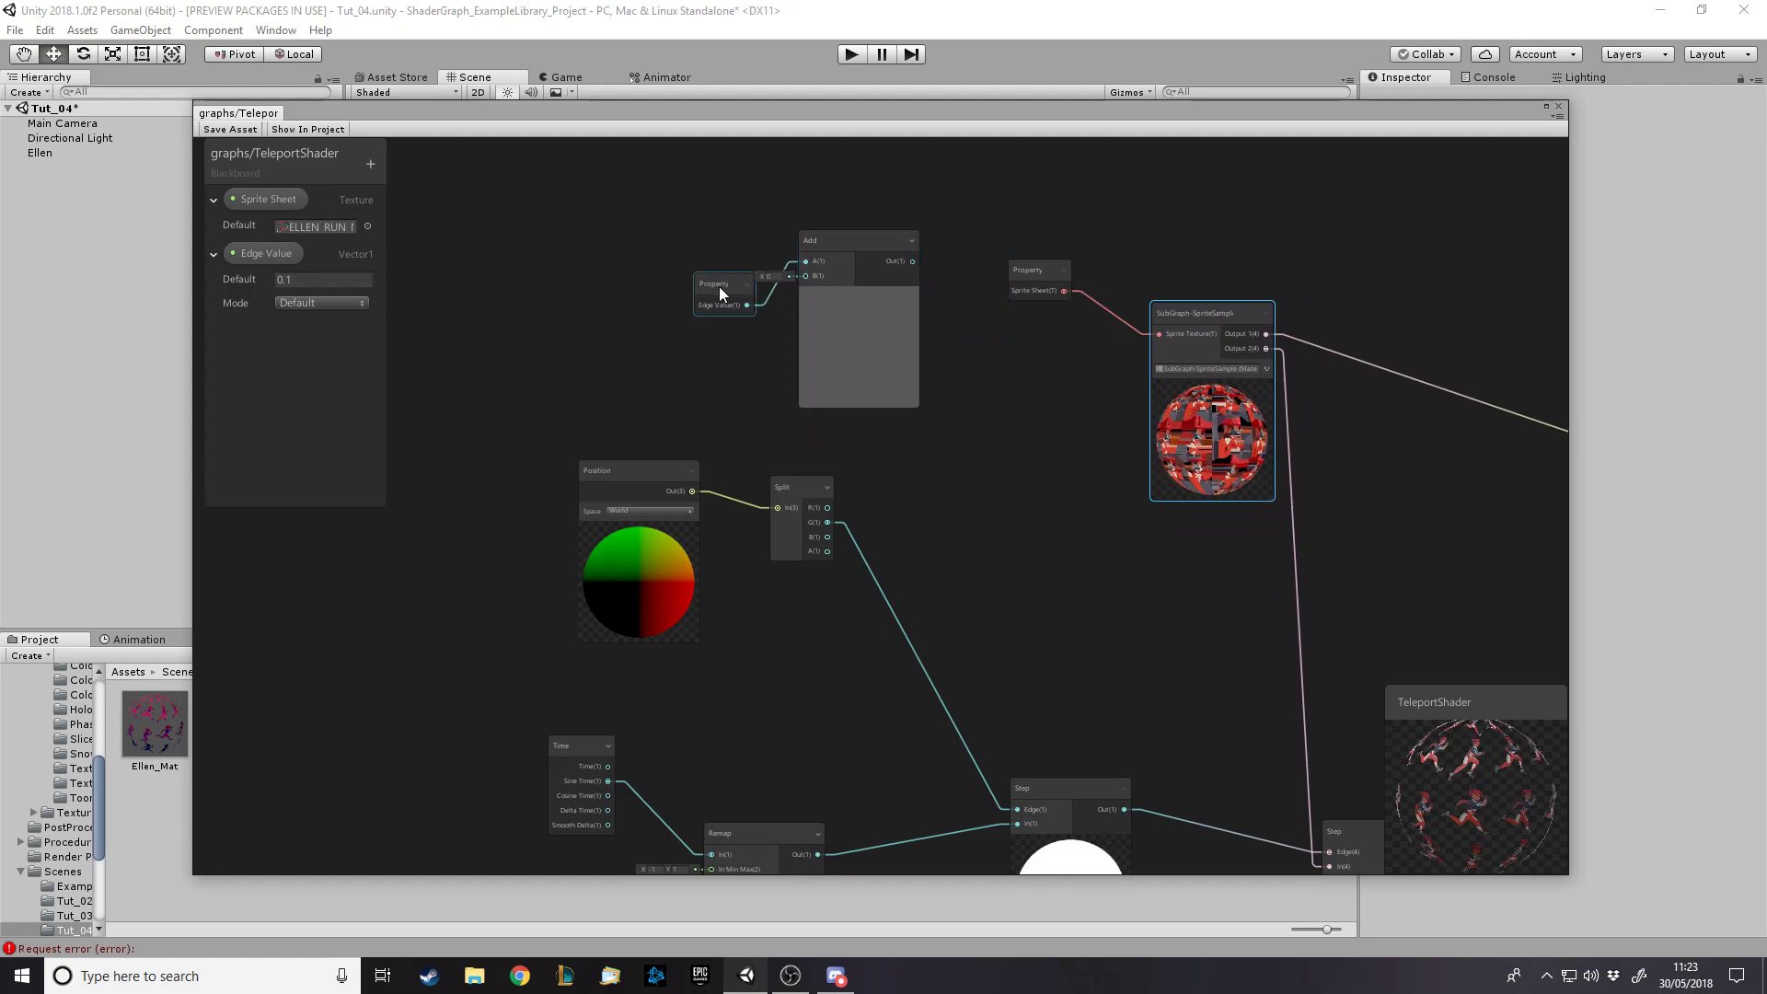
drag(719, 292, 656, 230)
drag(840, 246, 809, 256)
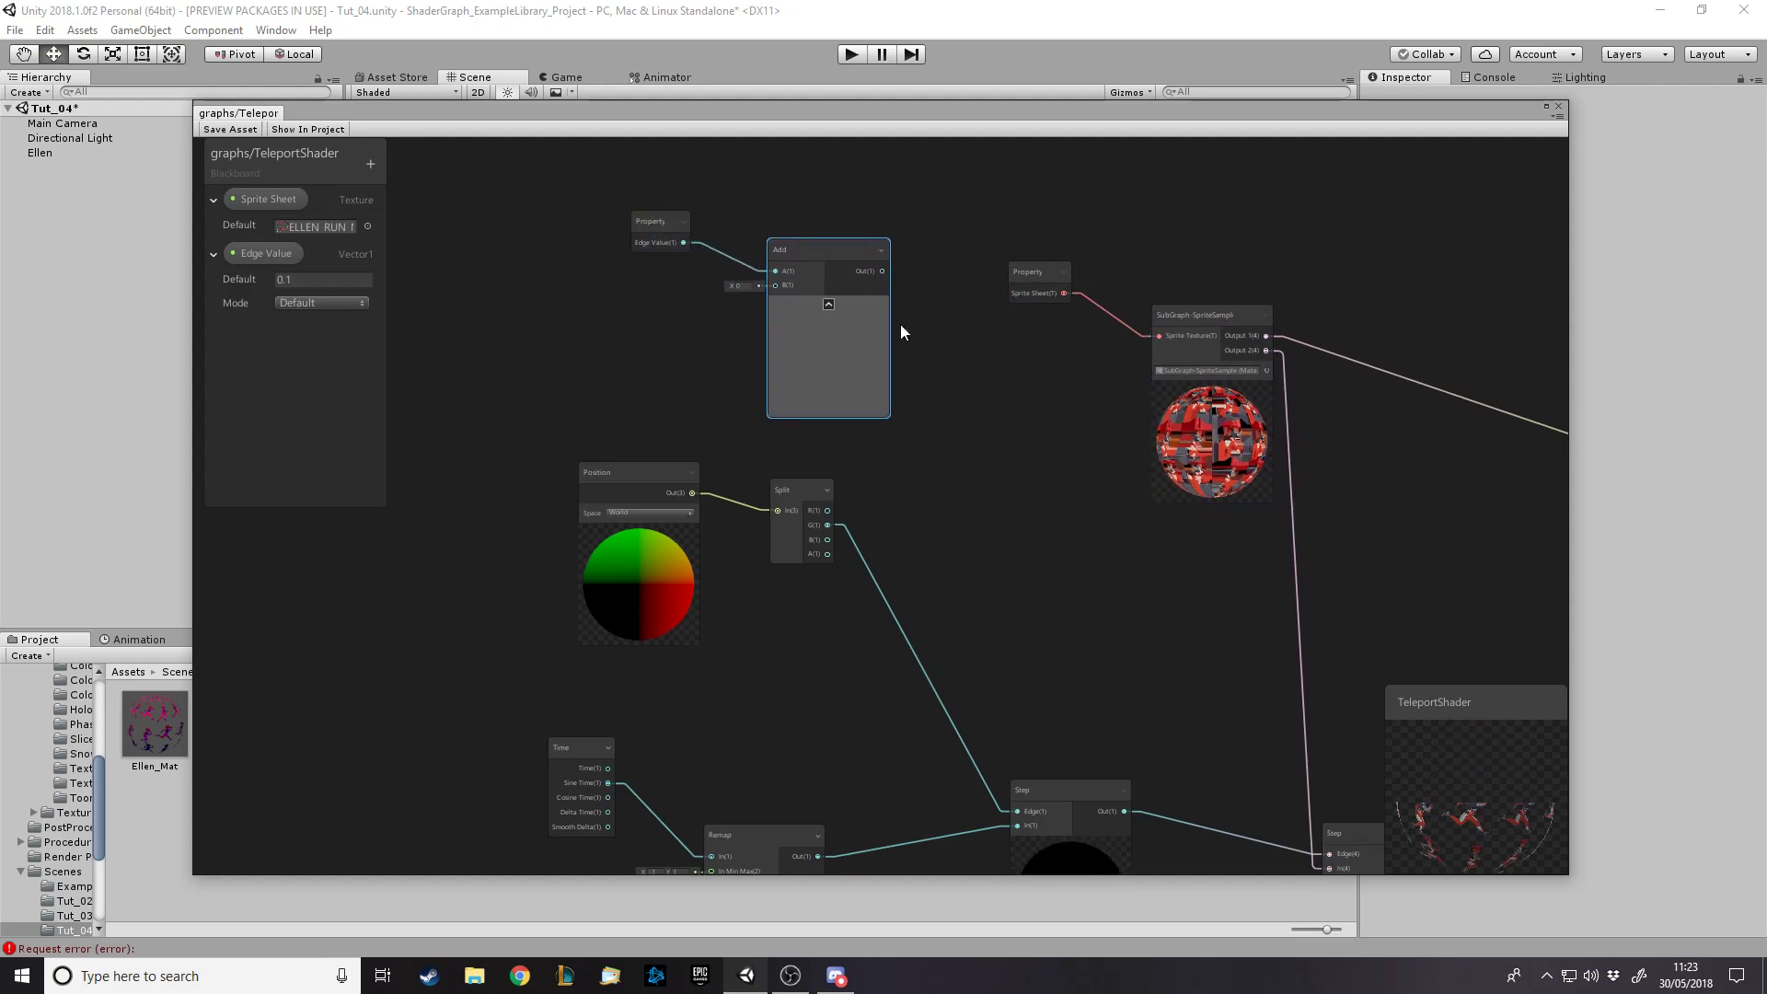
Connect the Remap node's output to the Add node's A and the Edge Value property to its B
scroll(1077, 394, down, 1)
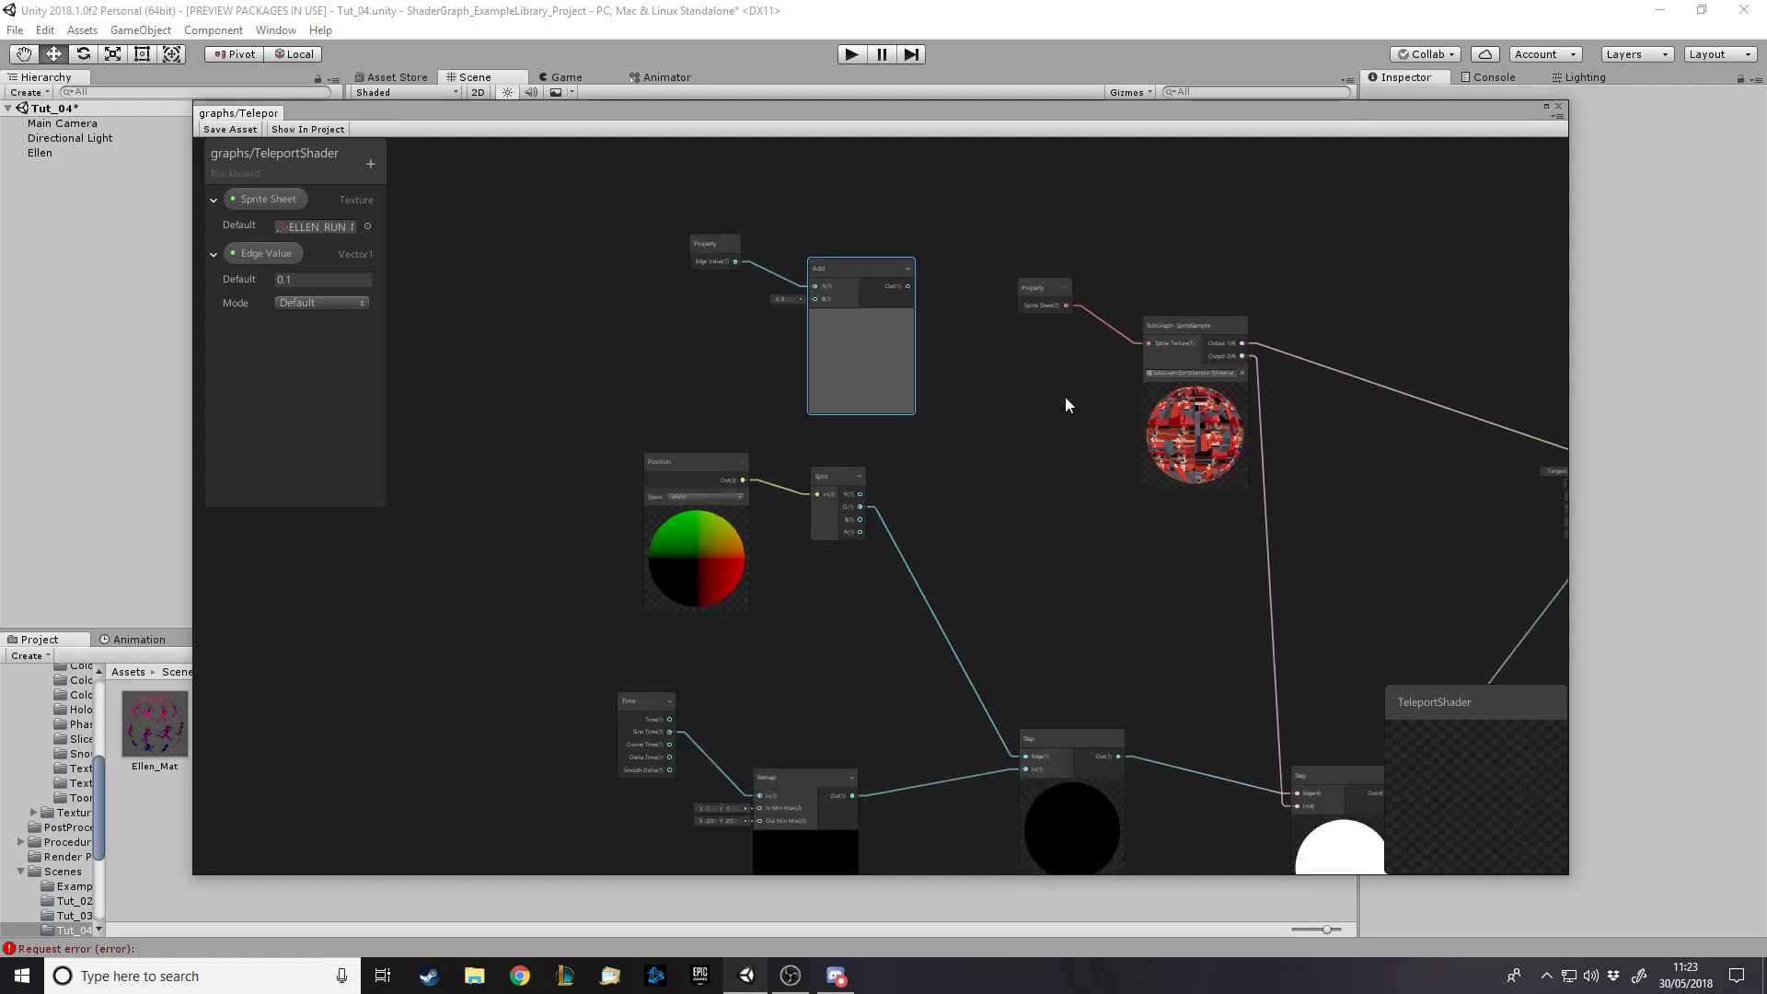
scroll(876, 780, up, 1)
drag(848, 799, 950, 260)
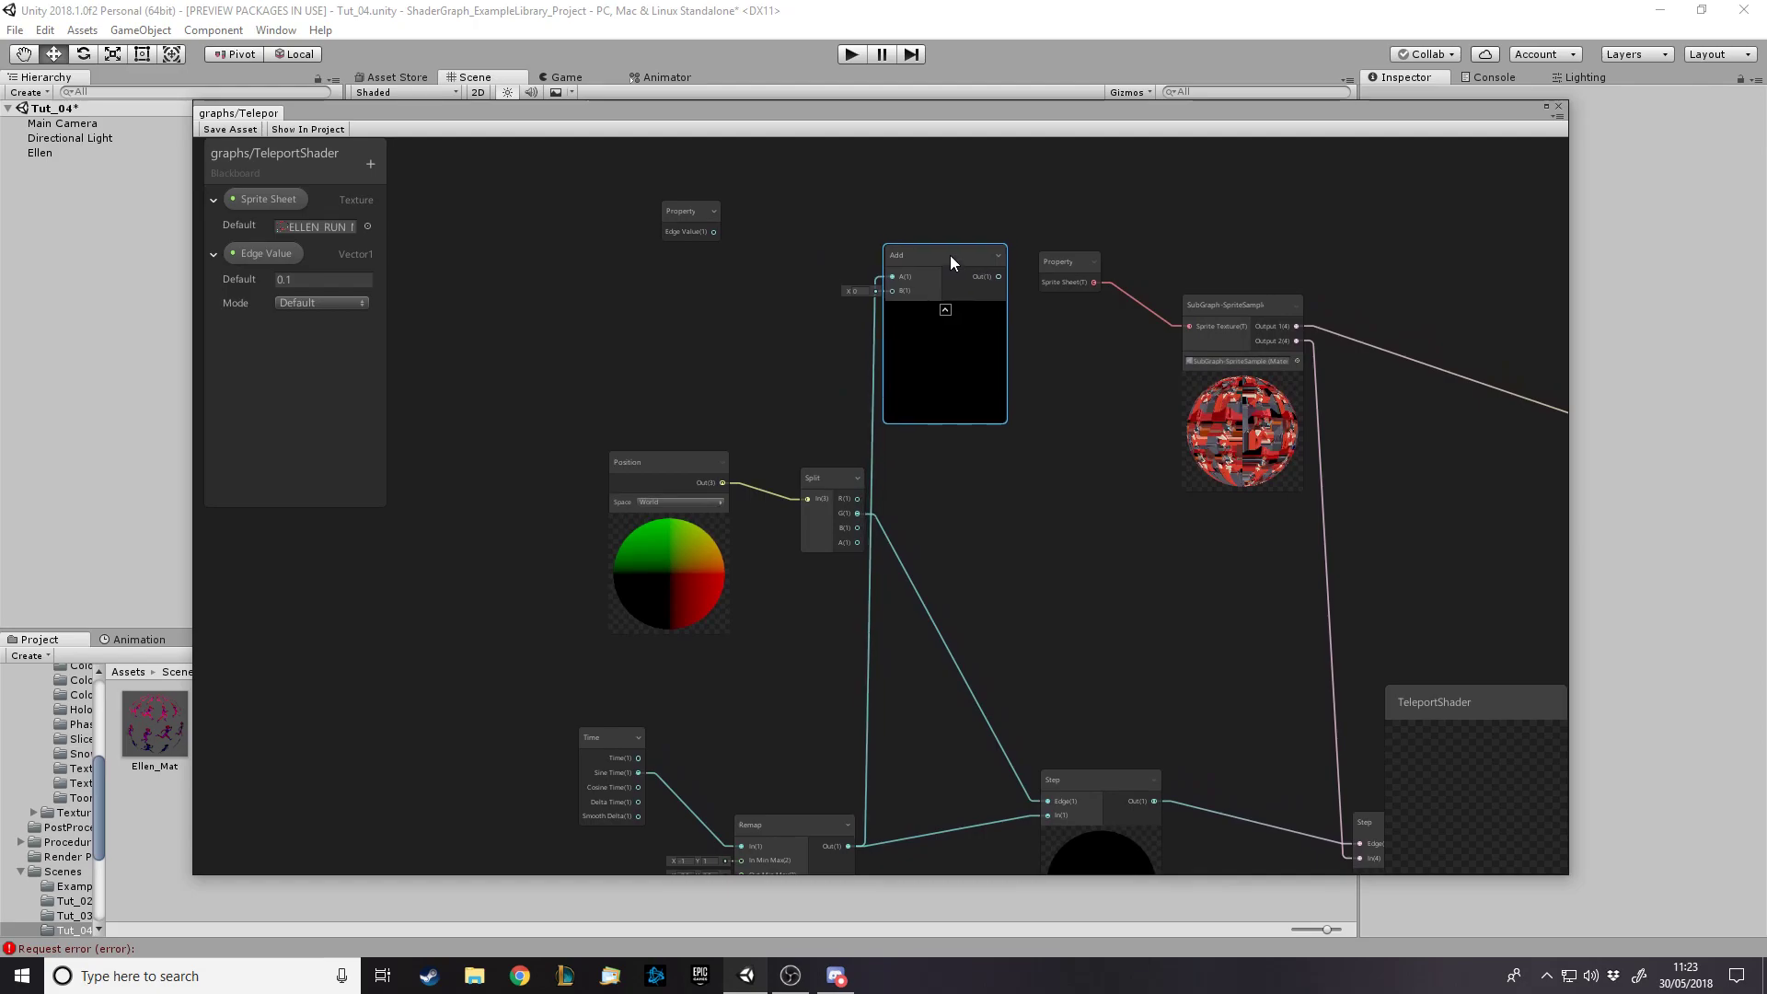
drag(714, 231, 899, 291)
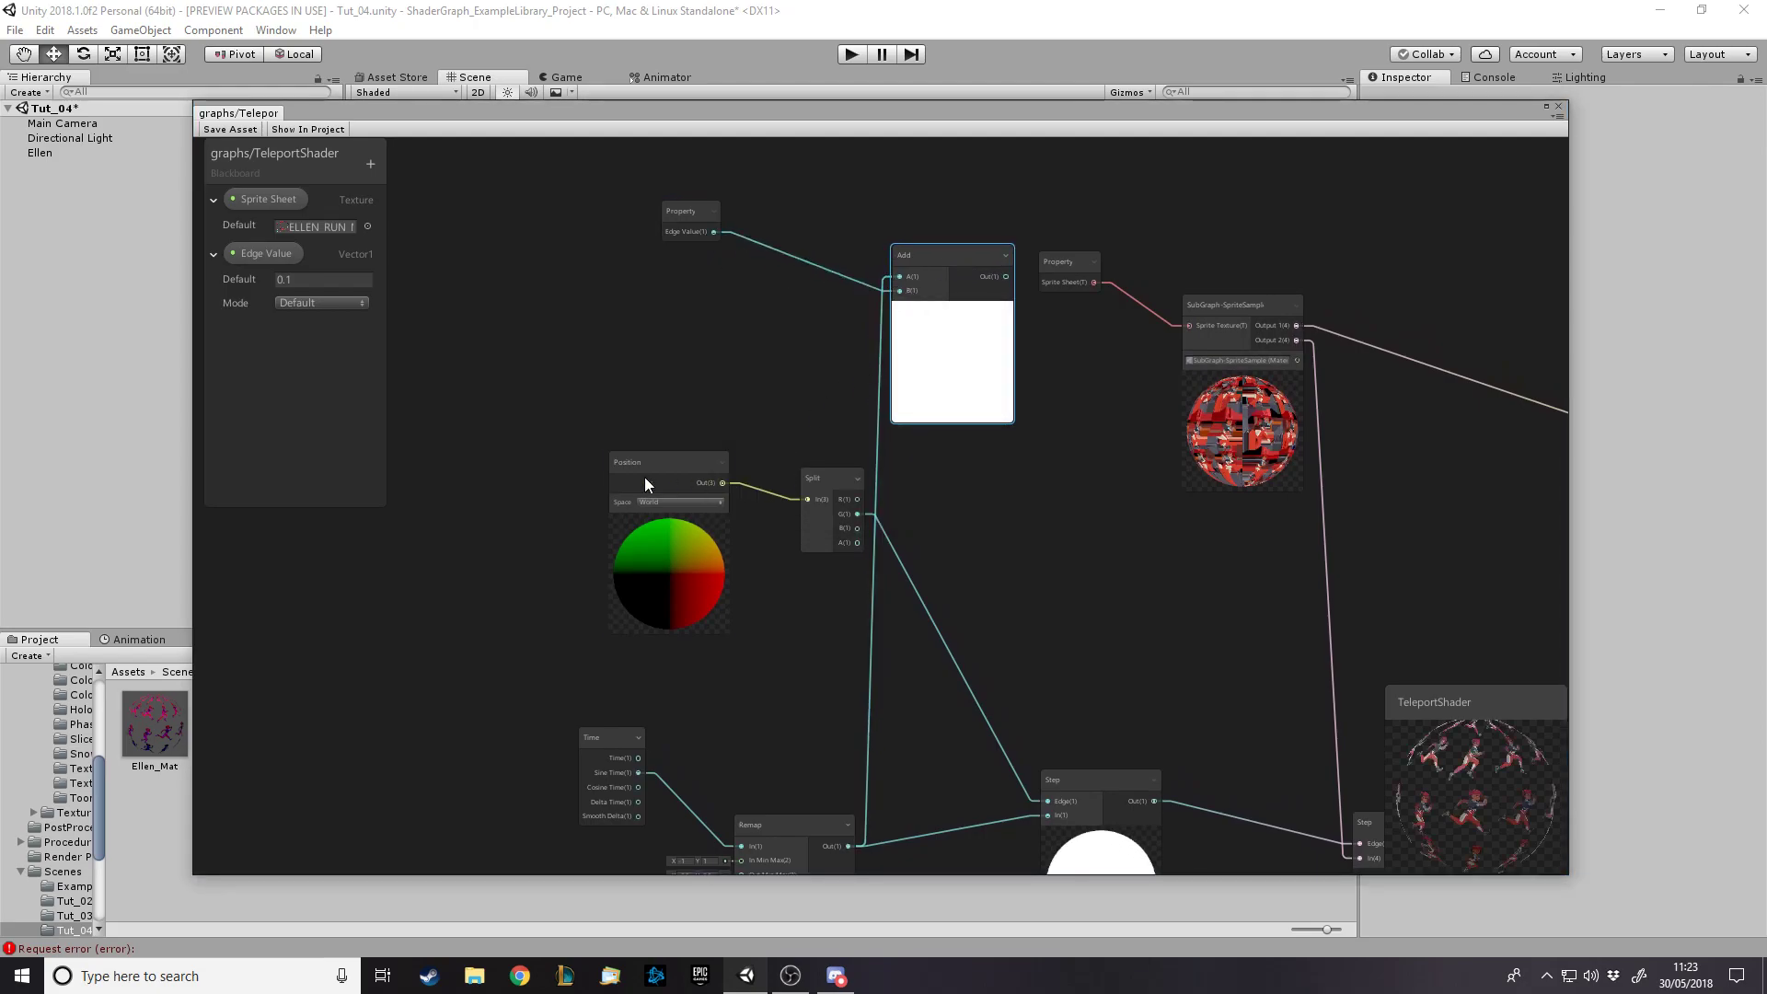
Move the Position, Split, Add, Time and Remap nodes away from the first Step node to free up space
drag(666, 476, 474, 464)
drag(806, 488, 626, 486)
drag(919, 262, 822, 276)
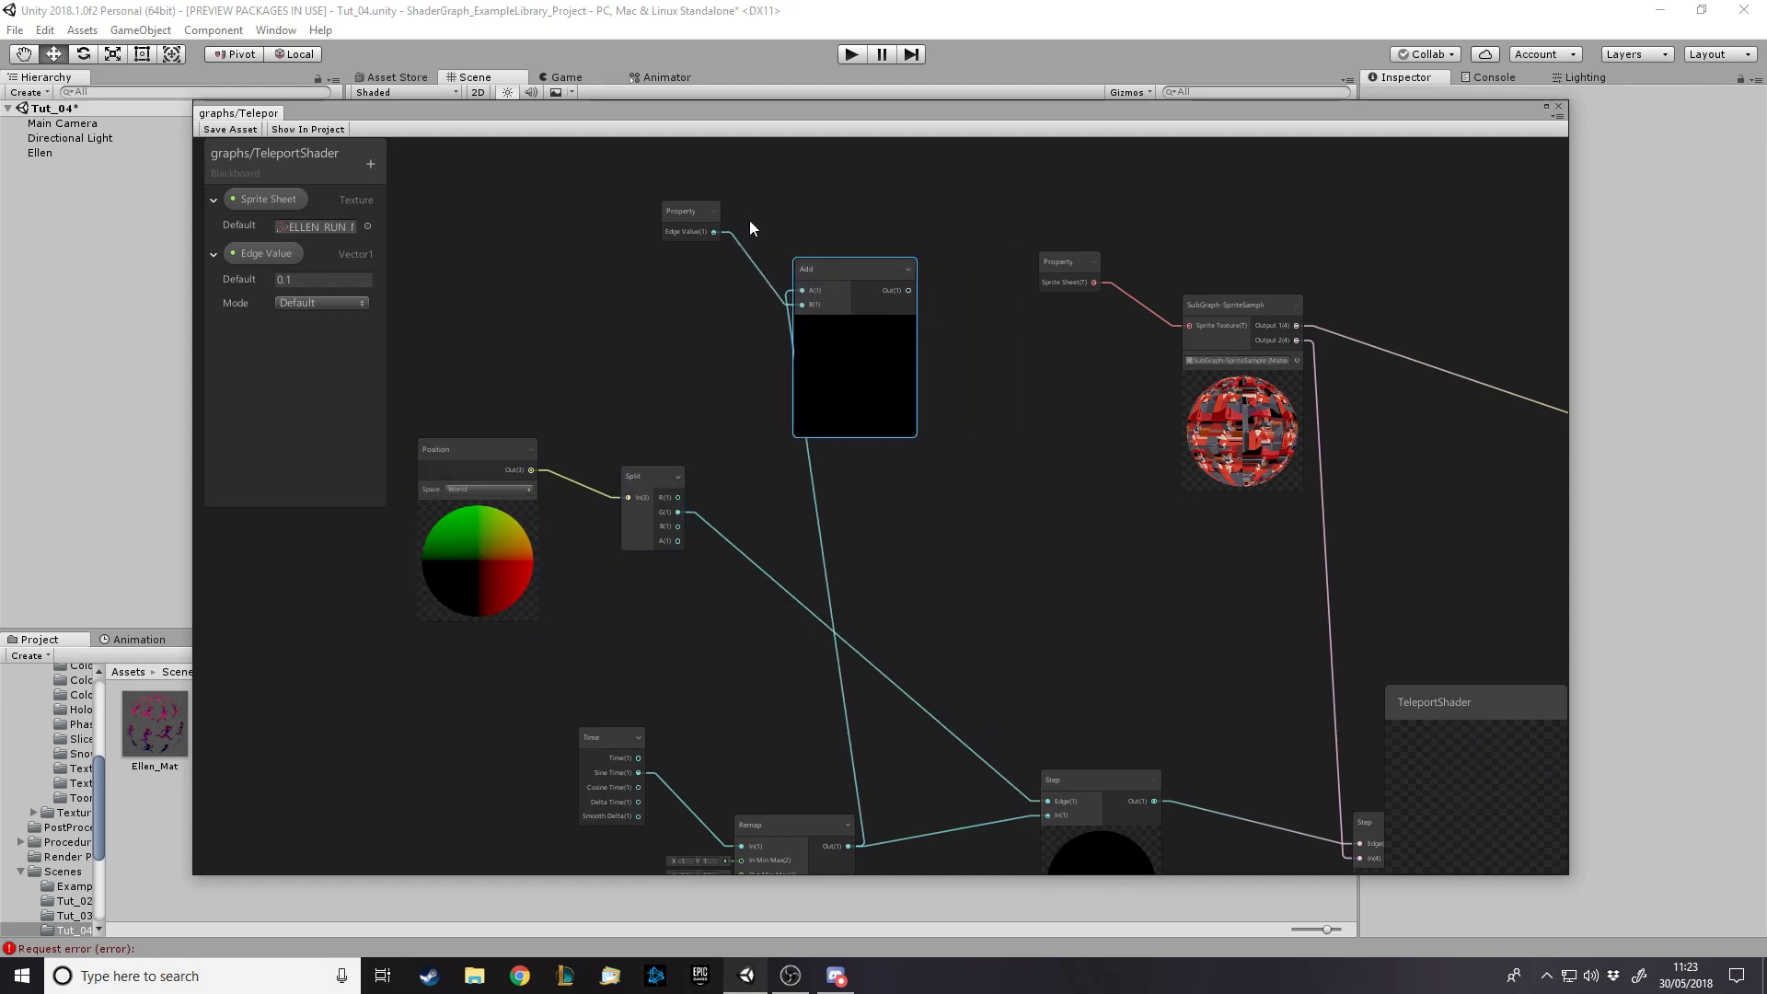
drag(598, 759, 366, 744)
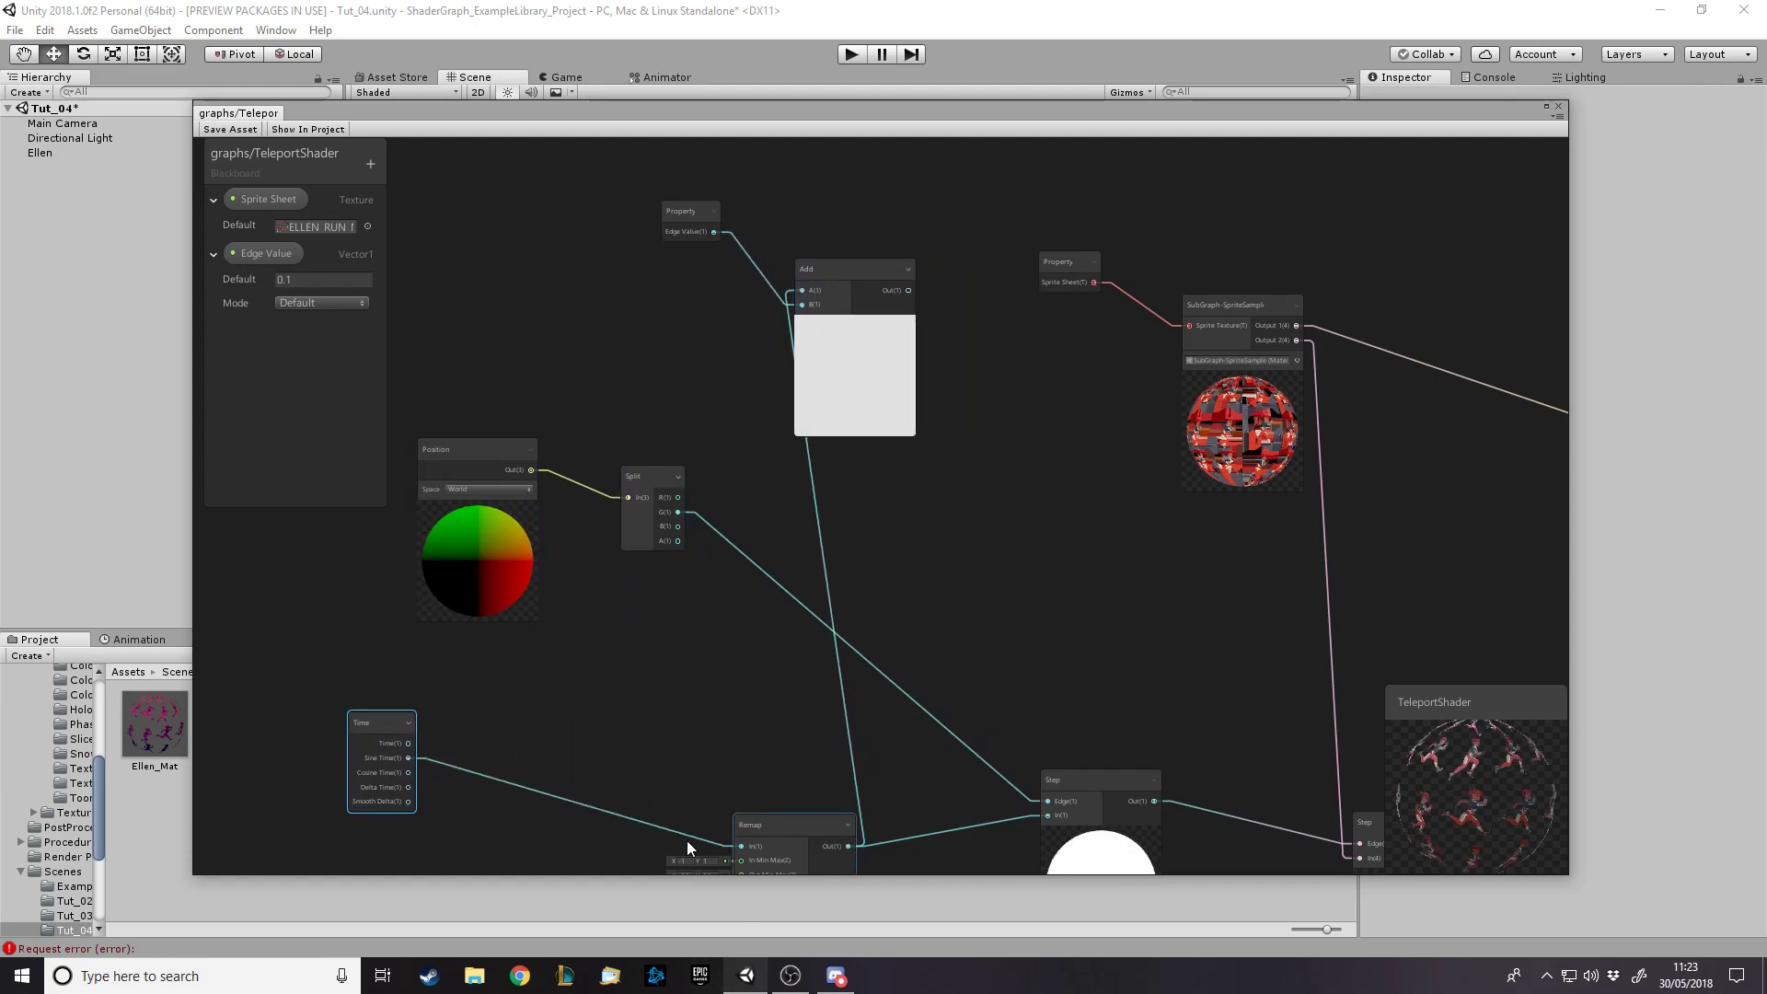
drag(793, 856, 554, 771)
drag(846, 239, 844, 245)
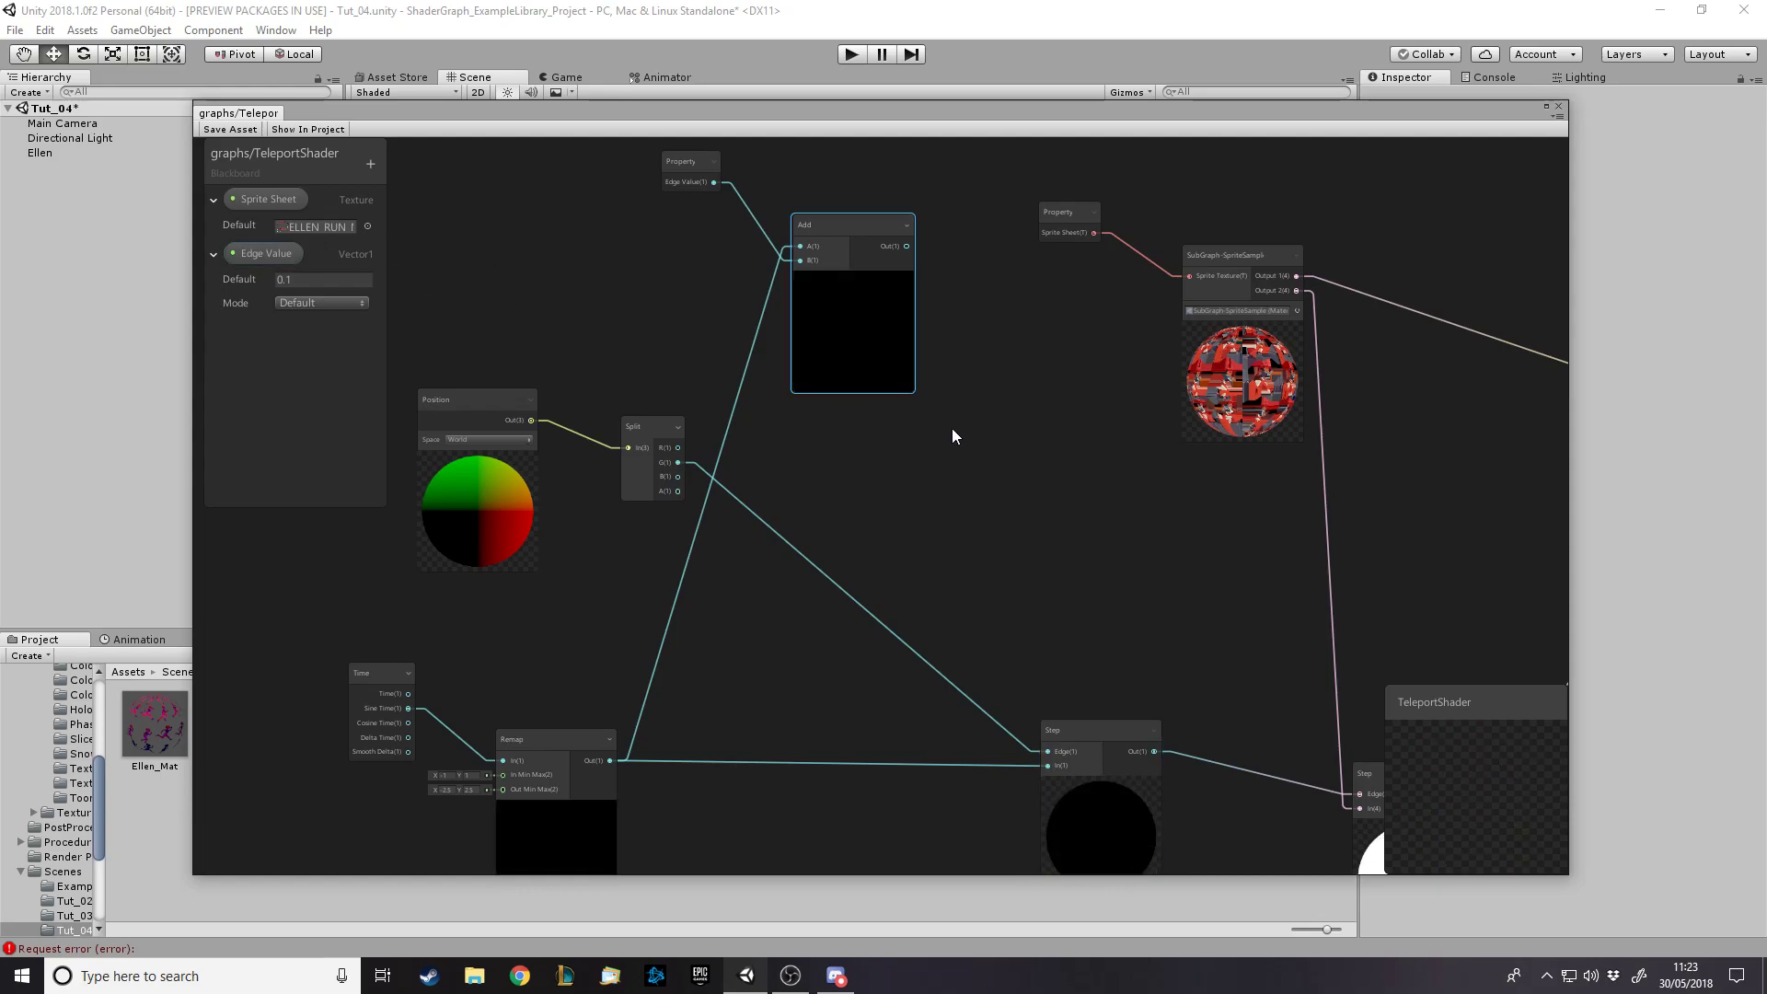
Add a Smoothstep node to the graph and place it between the Add node and the first Step node
click(999, 482)
key(space)
text(sm)
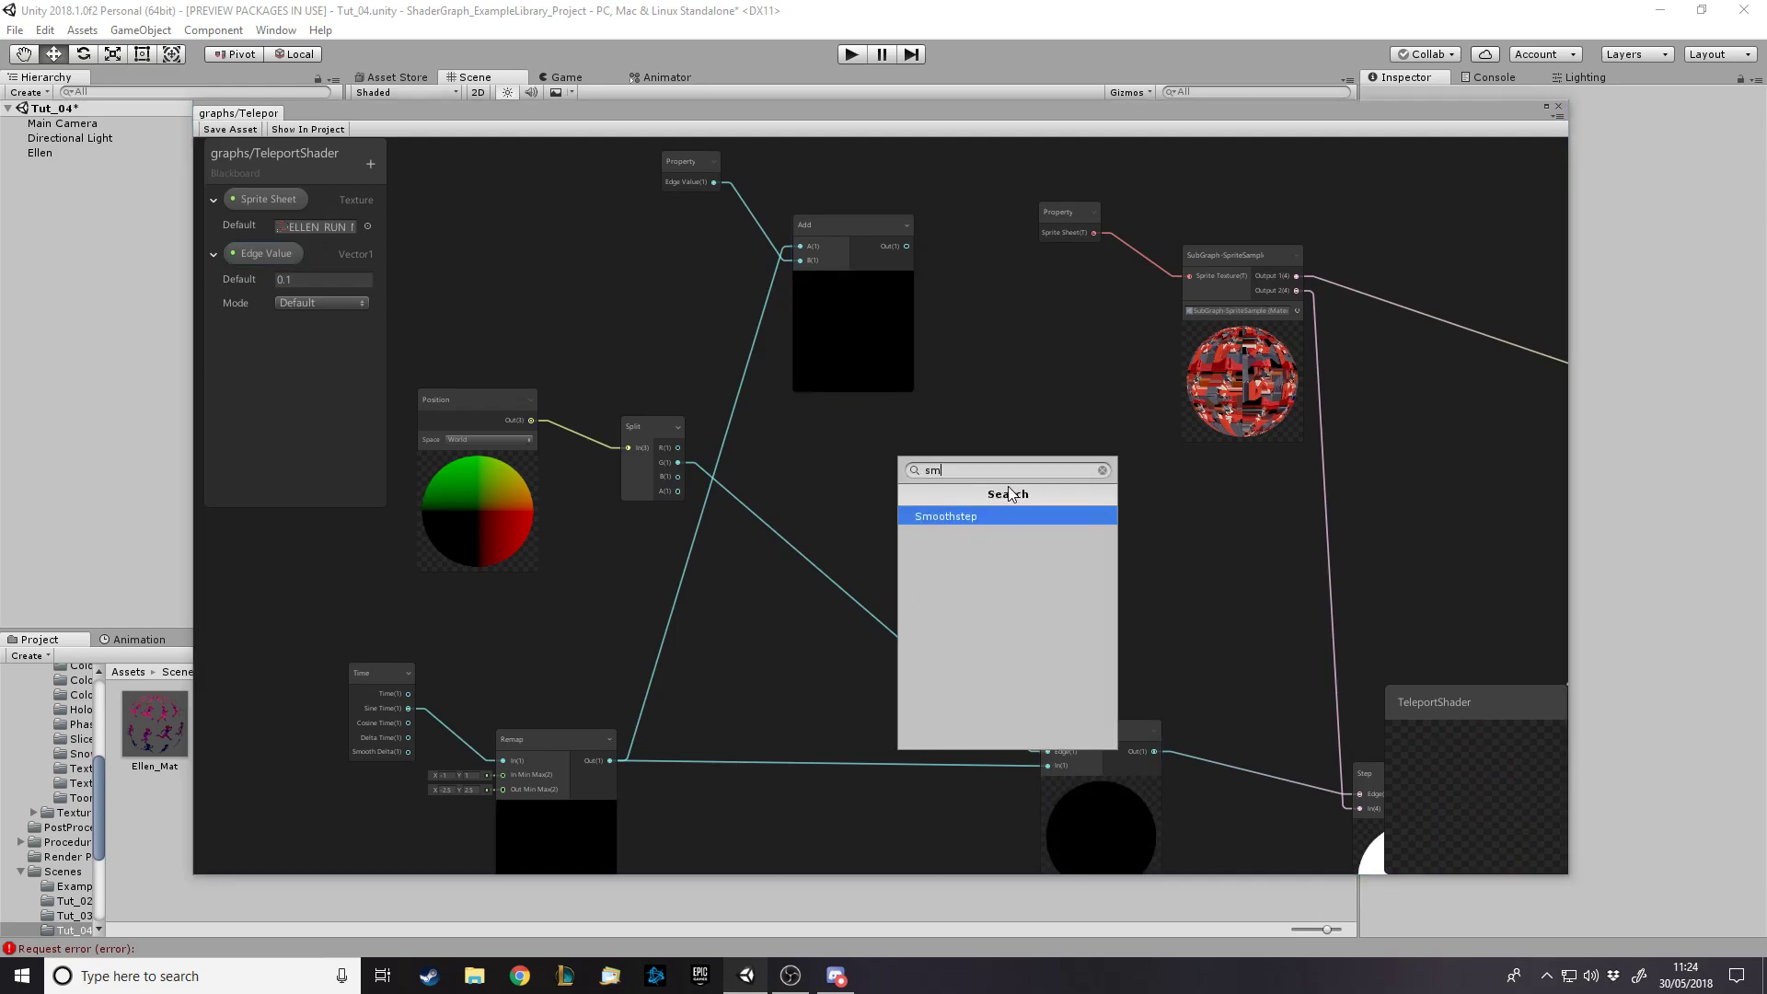
text(ooth)
key(Return)
click(1063, 819)
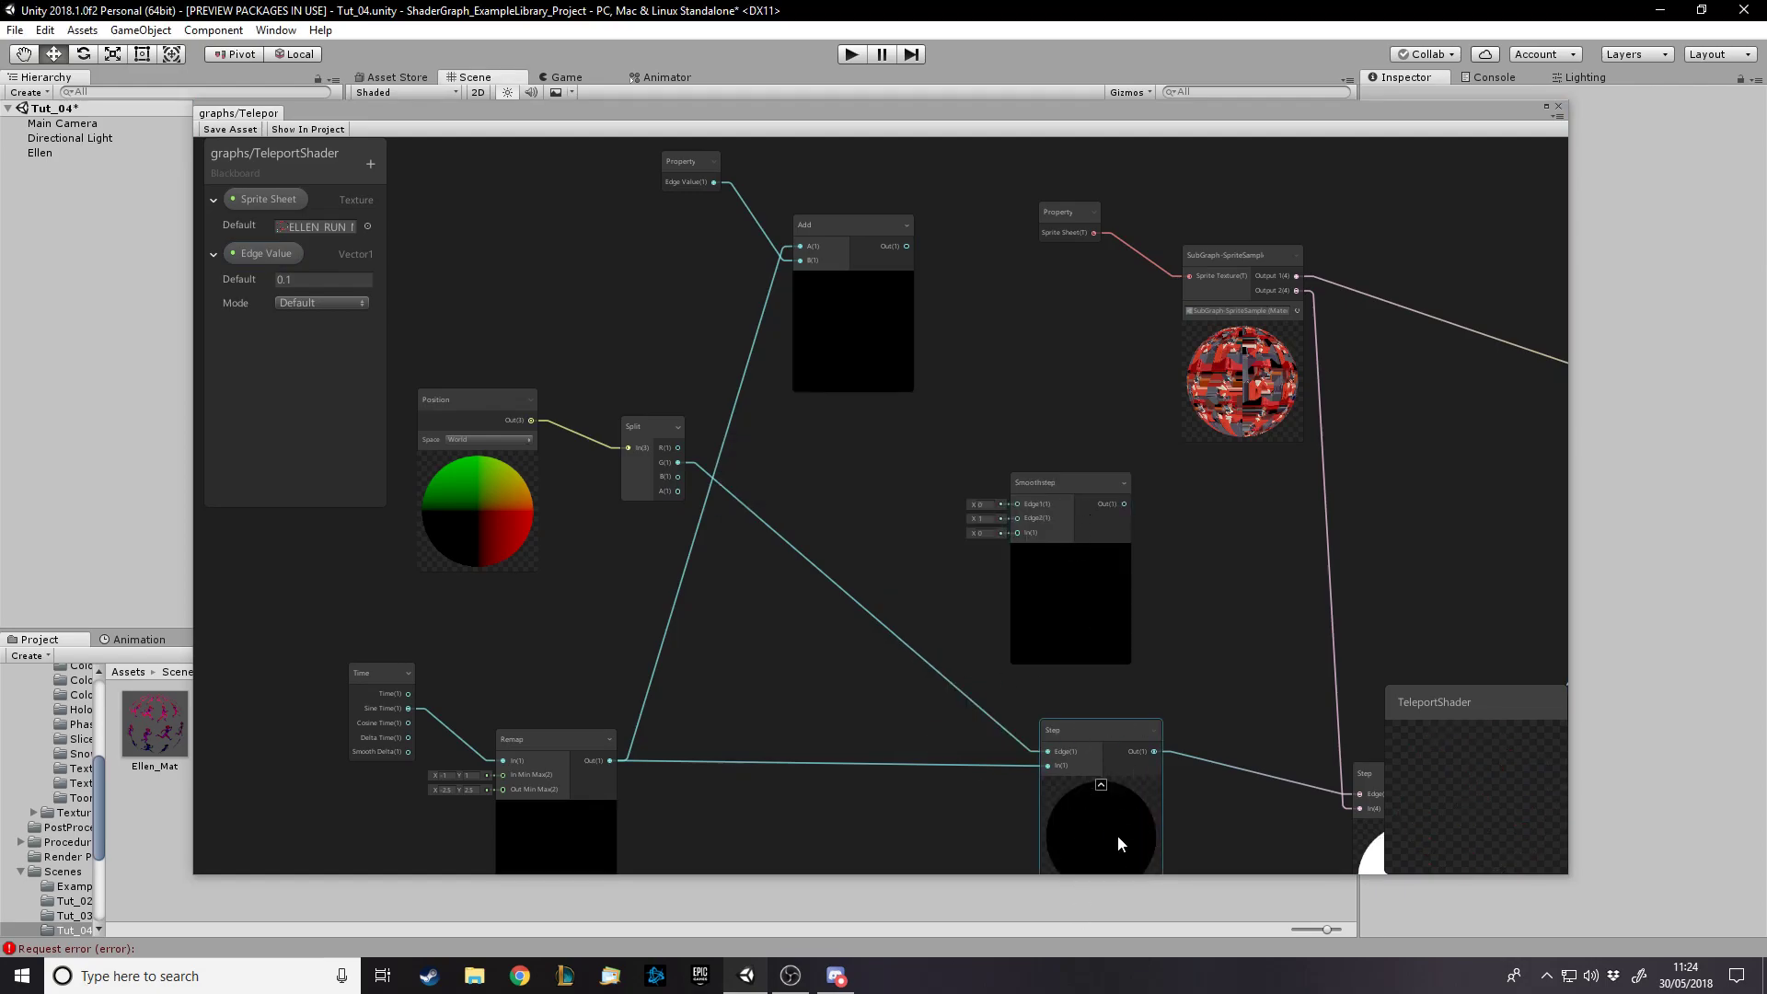
drag(1064, 477, 1048, 438)
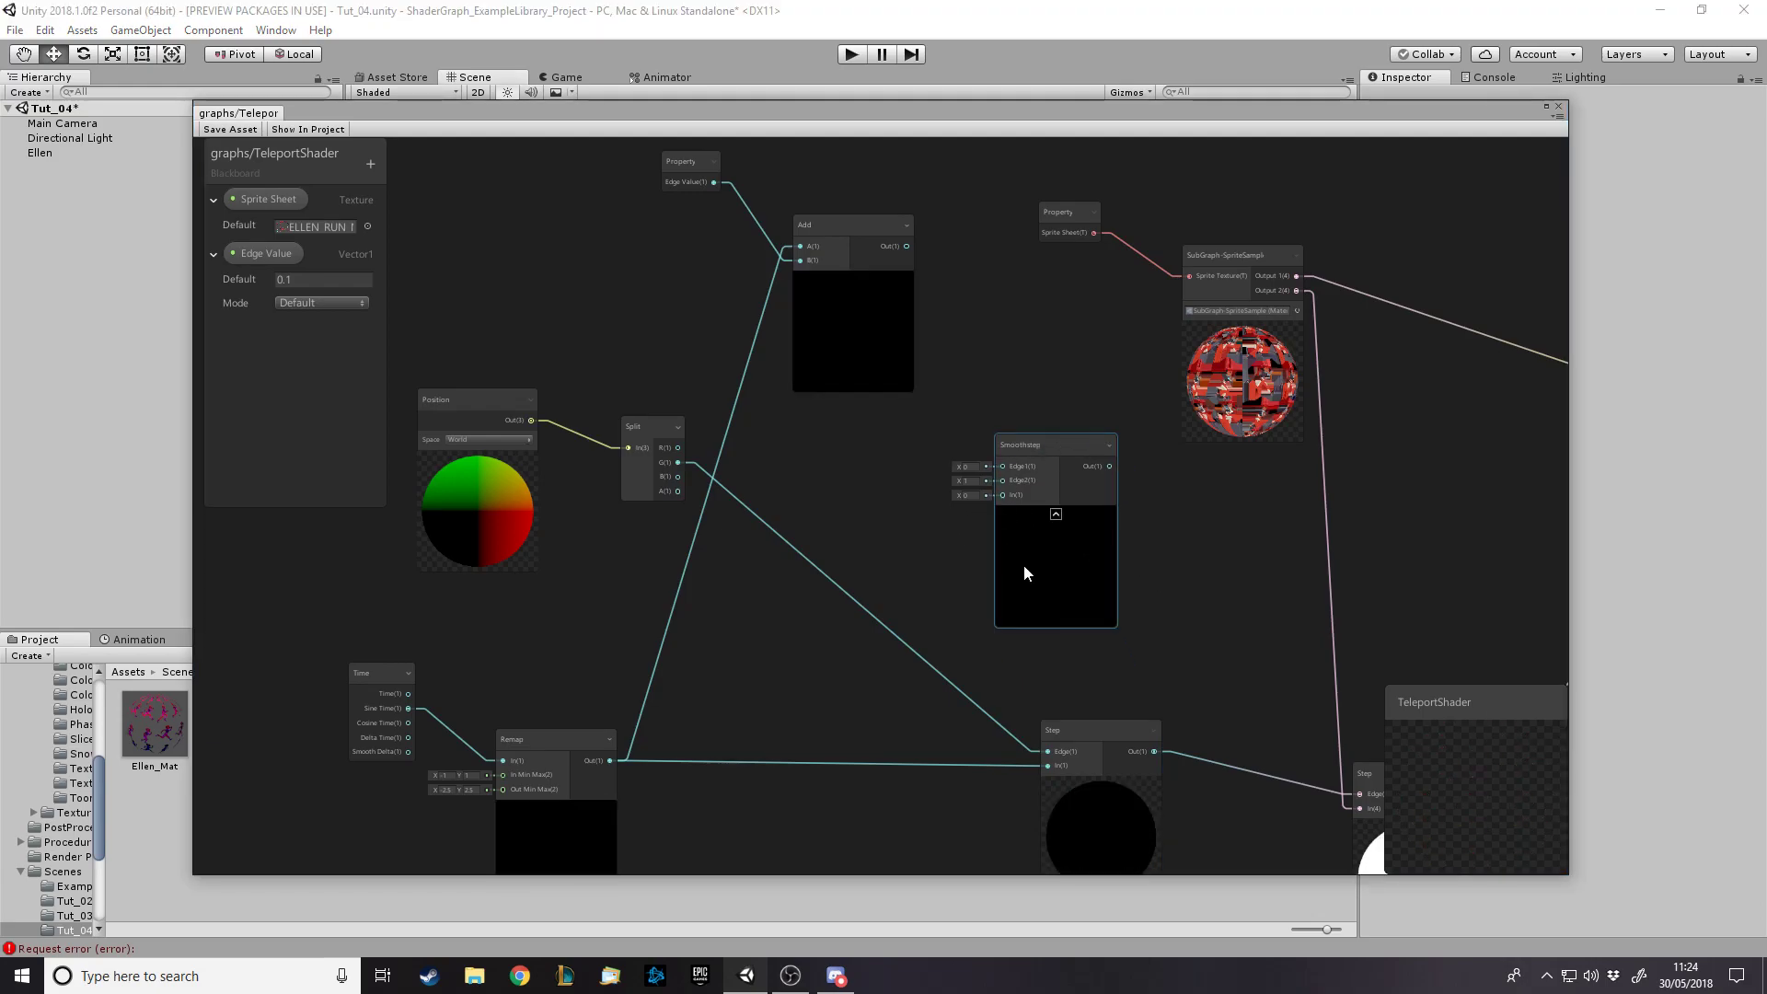
Connect the Add output to the Smoothstep's In, the Remap output to Edge2 and the Split's G output to Edge1
click(913, 252)
drag(911, 243, 999, 495)
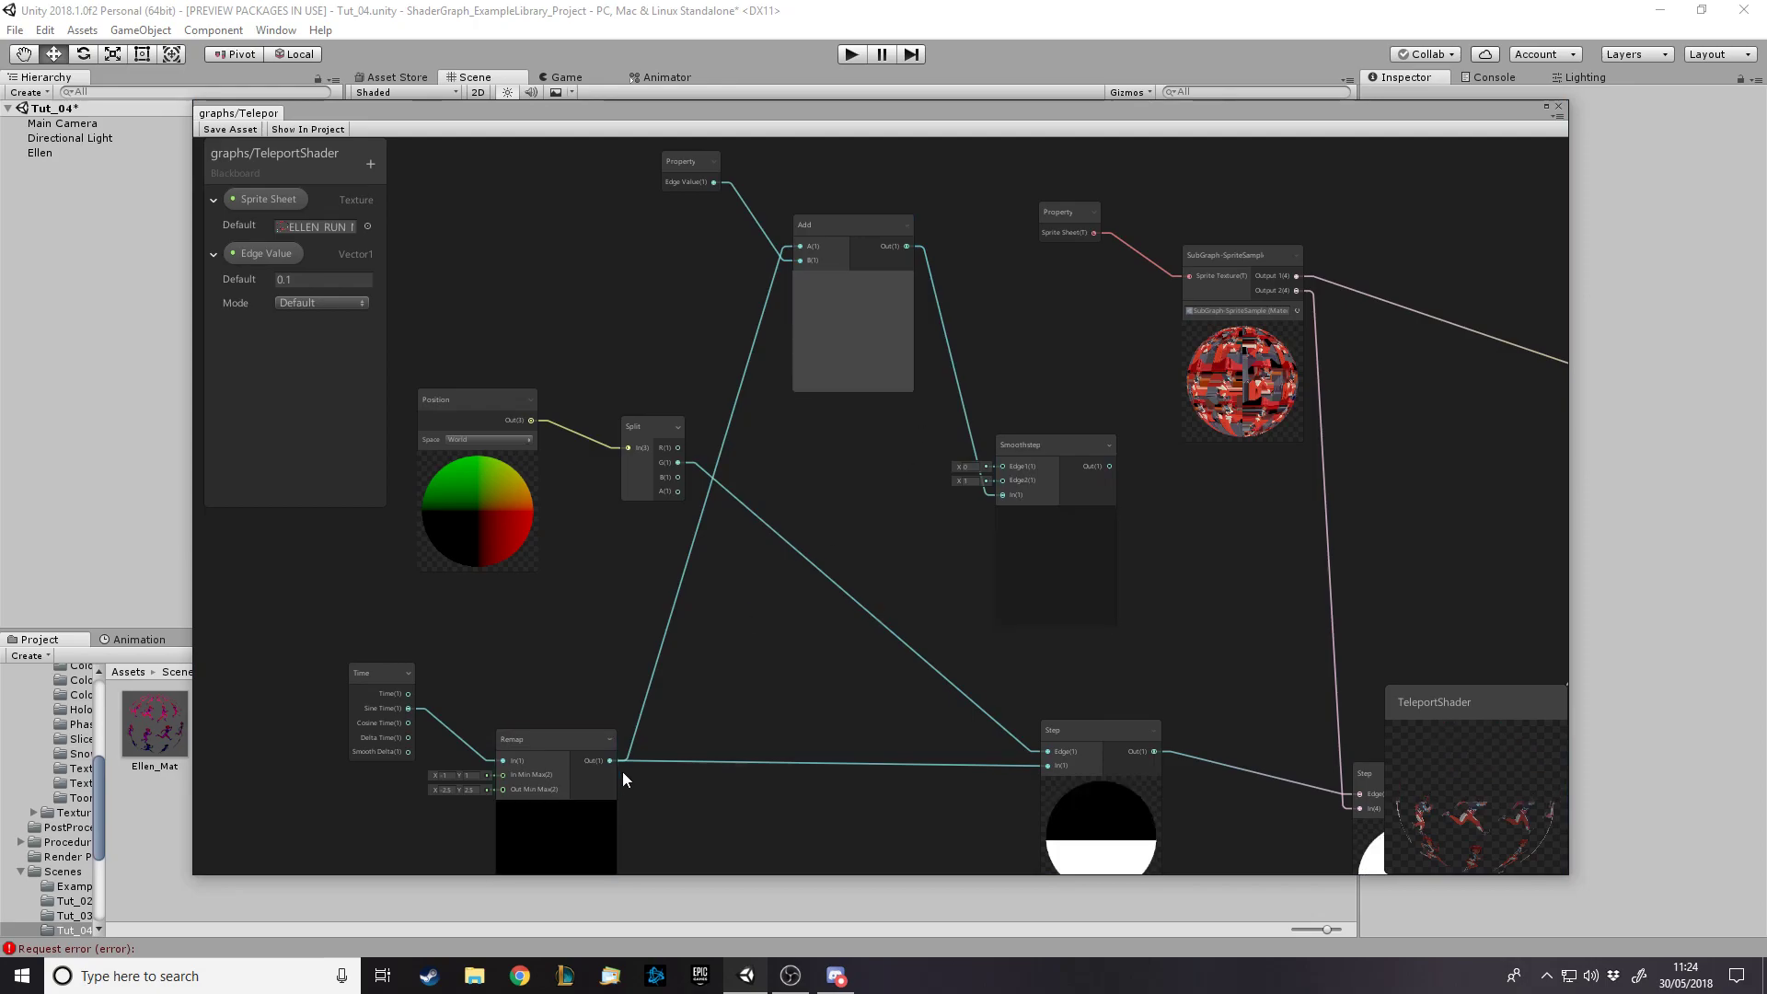
drag(611, 760, 1002, 480)
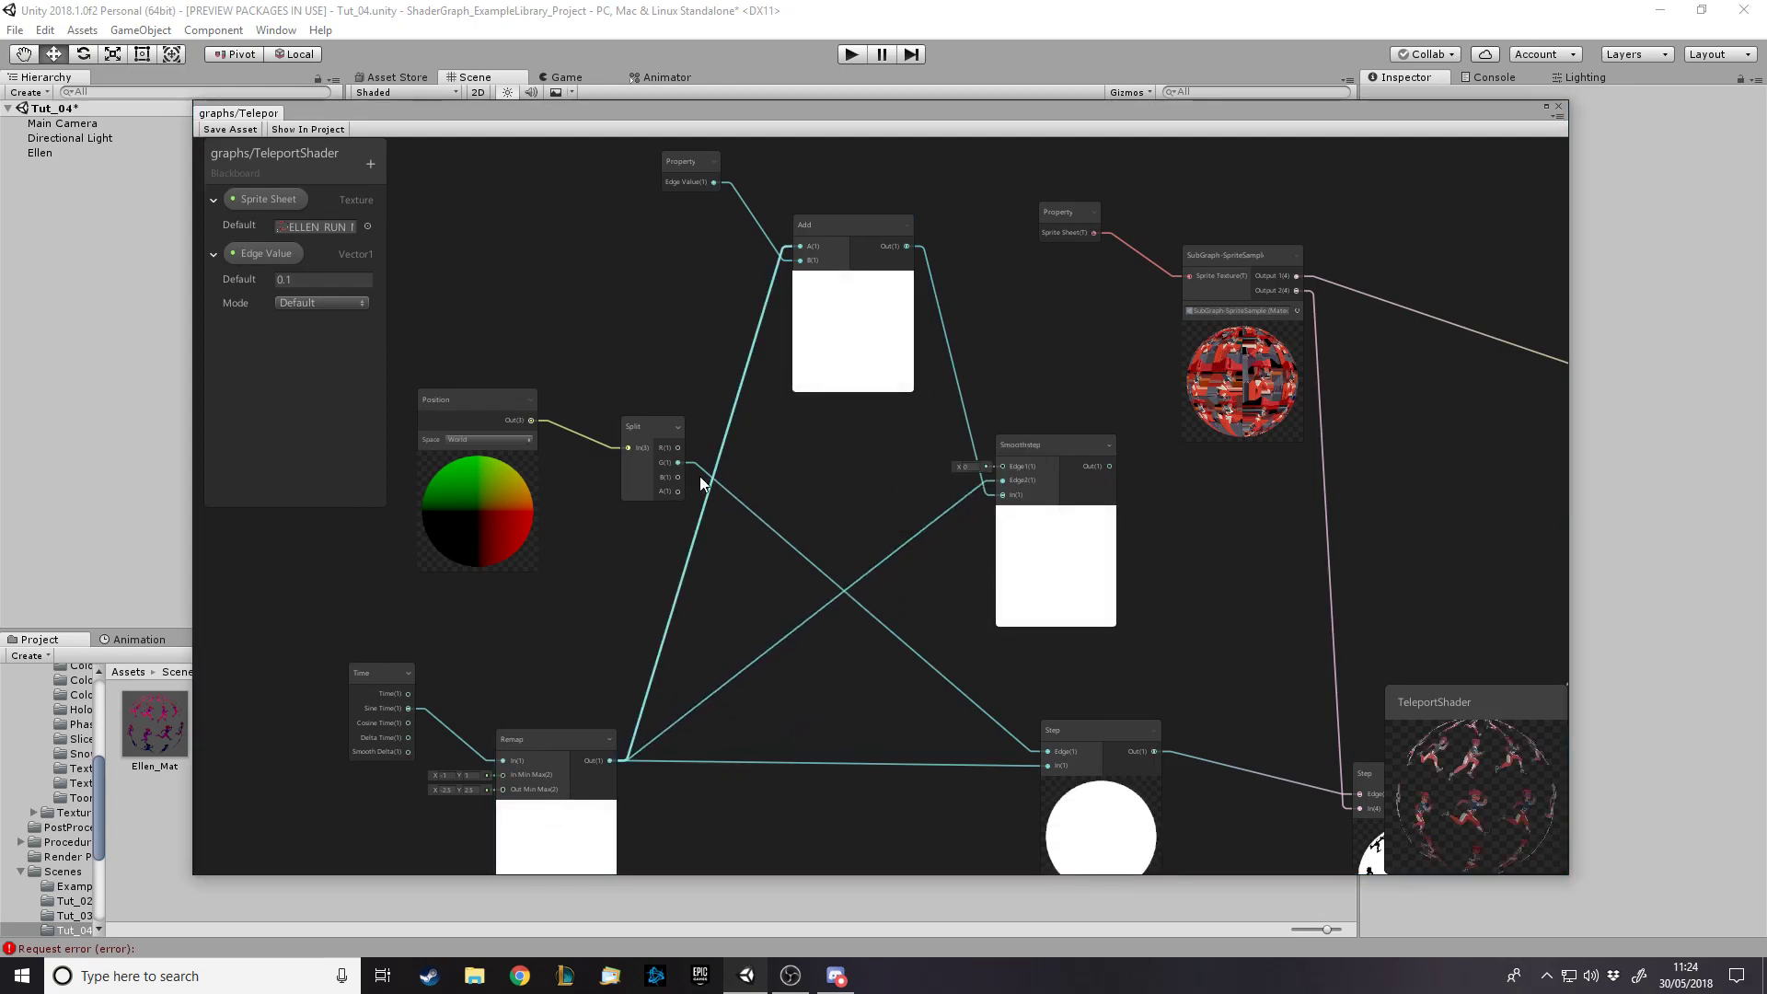
drag(677, 461, 1018, 422)
Rearrange the Add, Edge Value property, Split and Smoothstep nodes so their connections are spread out clearly
drag(858, 249, 837, 282)
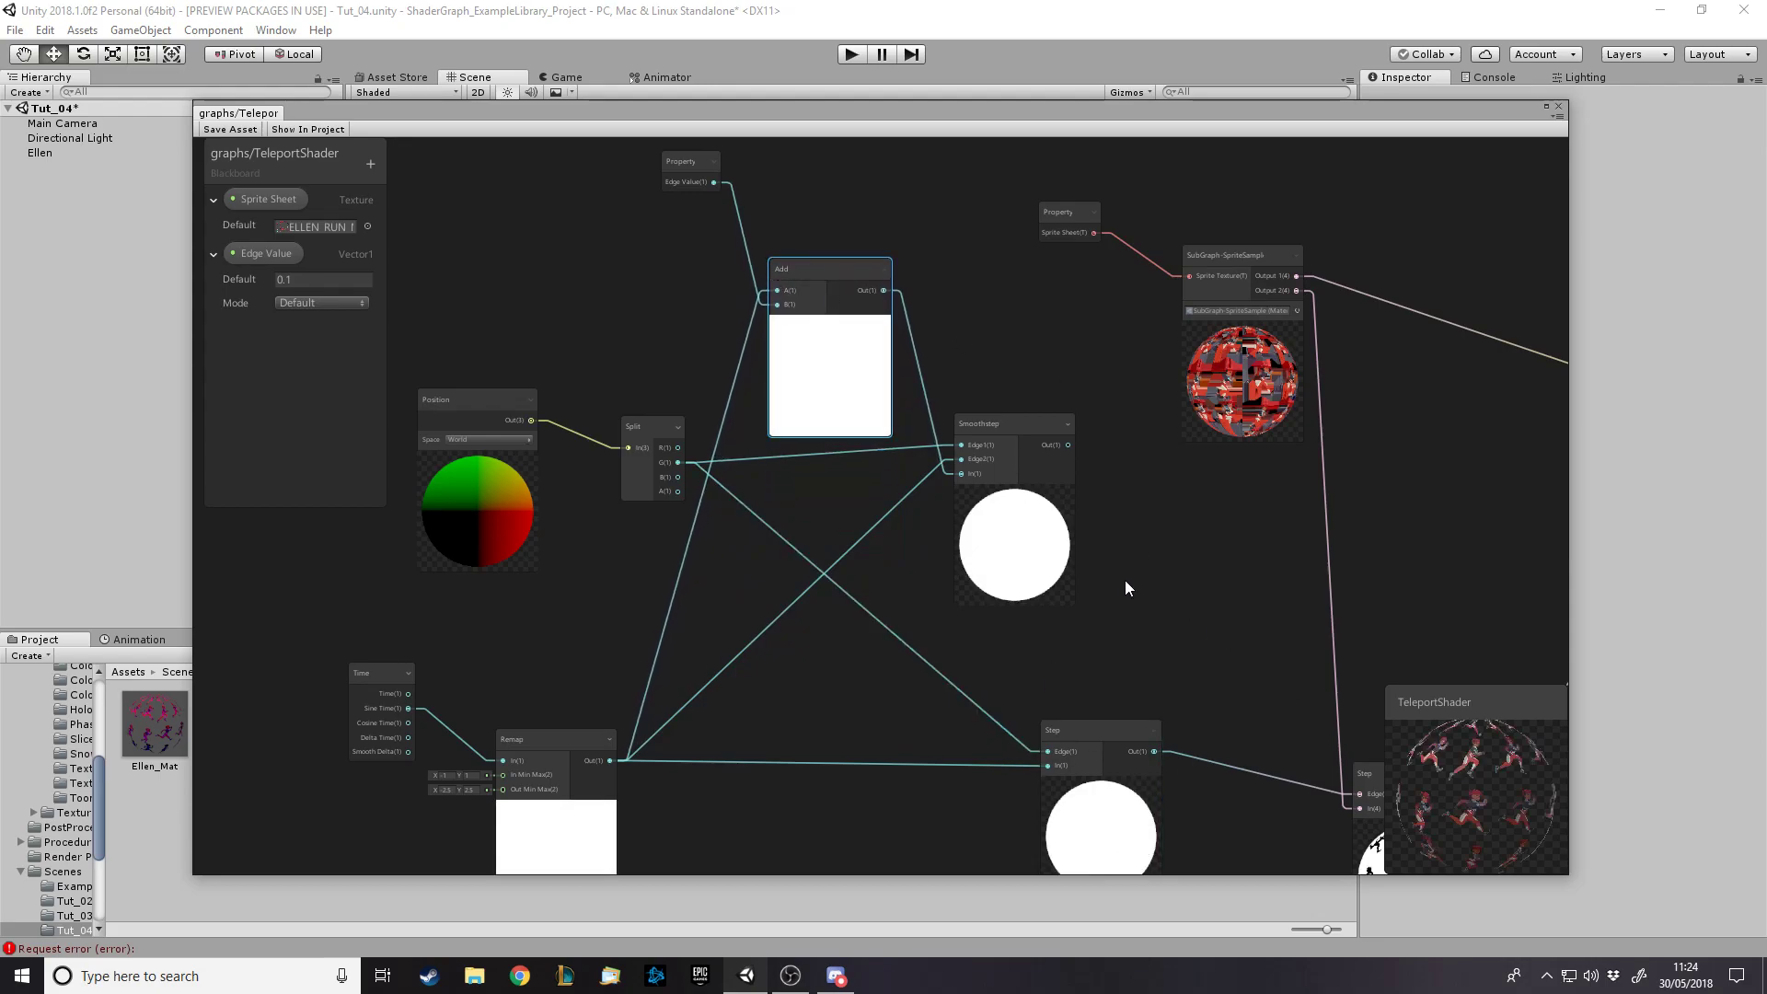
click(1019, 555)
drag(680, 176, 552, 234)
drag(635, 474, 593, 472)
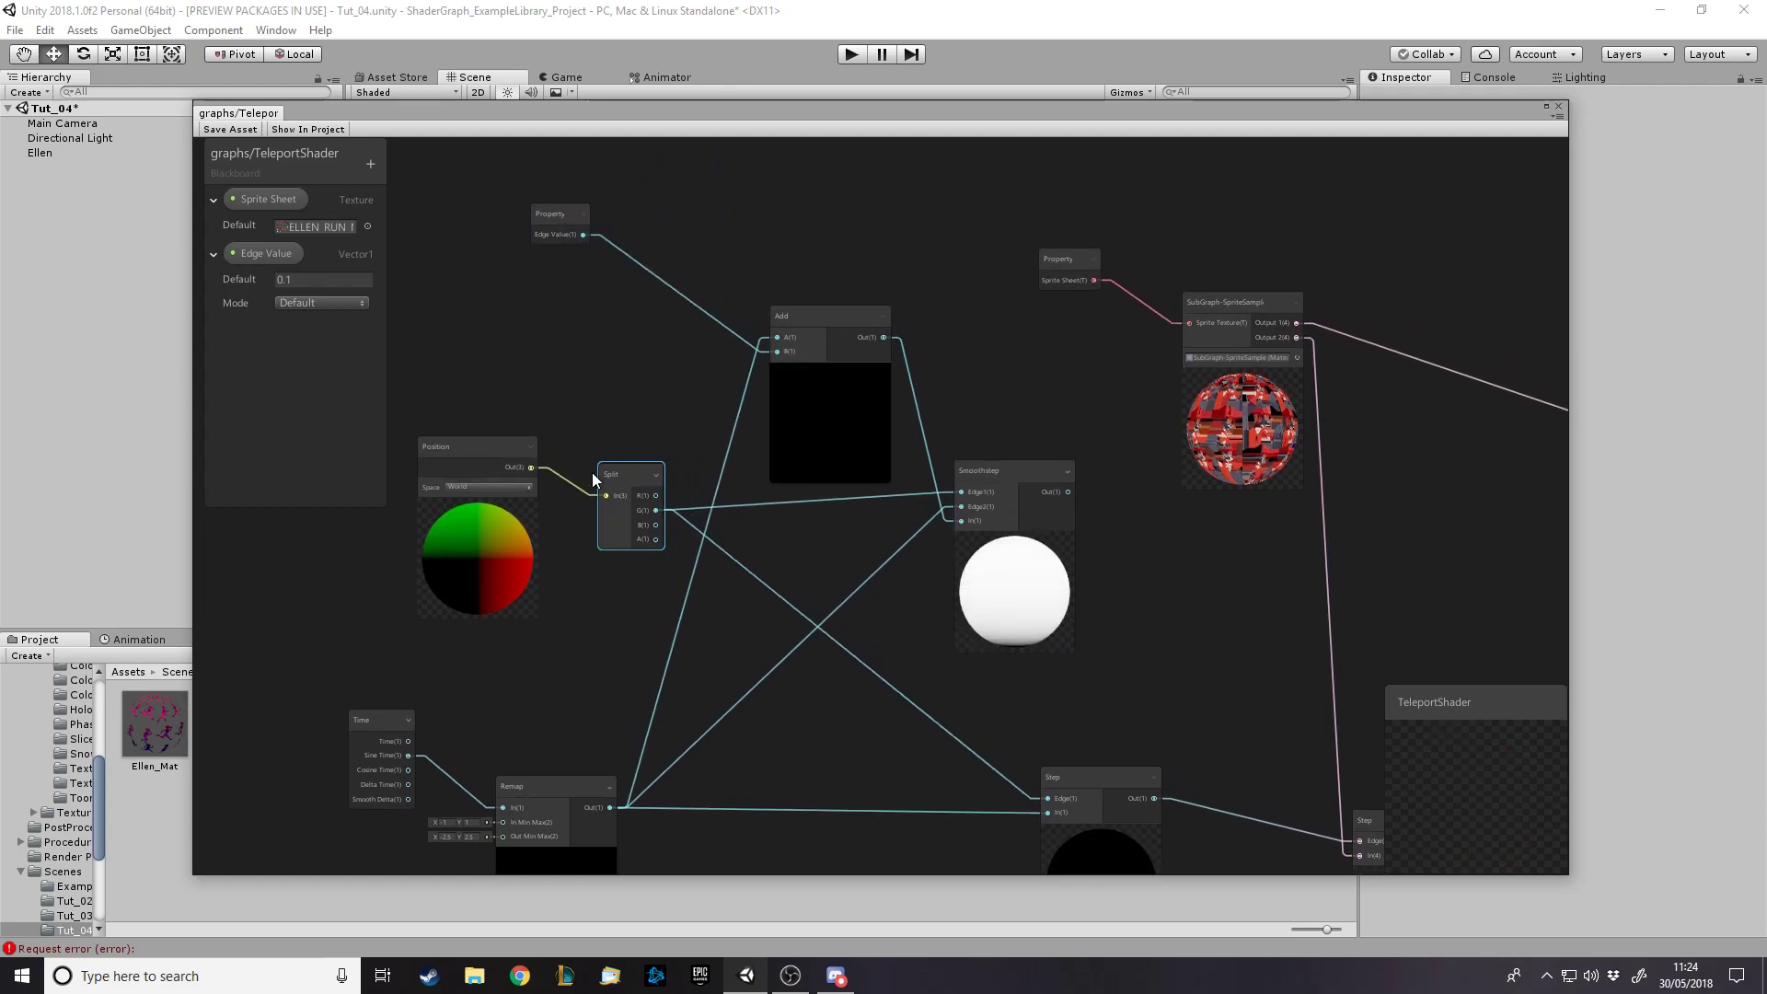
drag(827, 329, 777, 335)
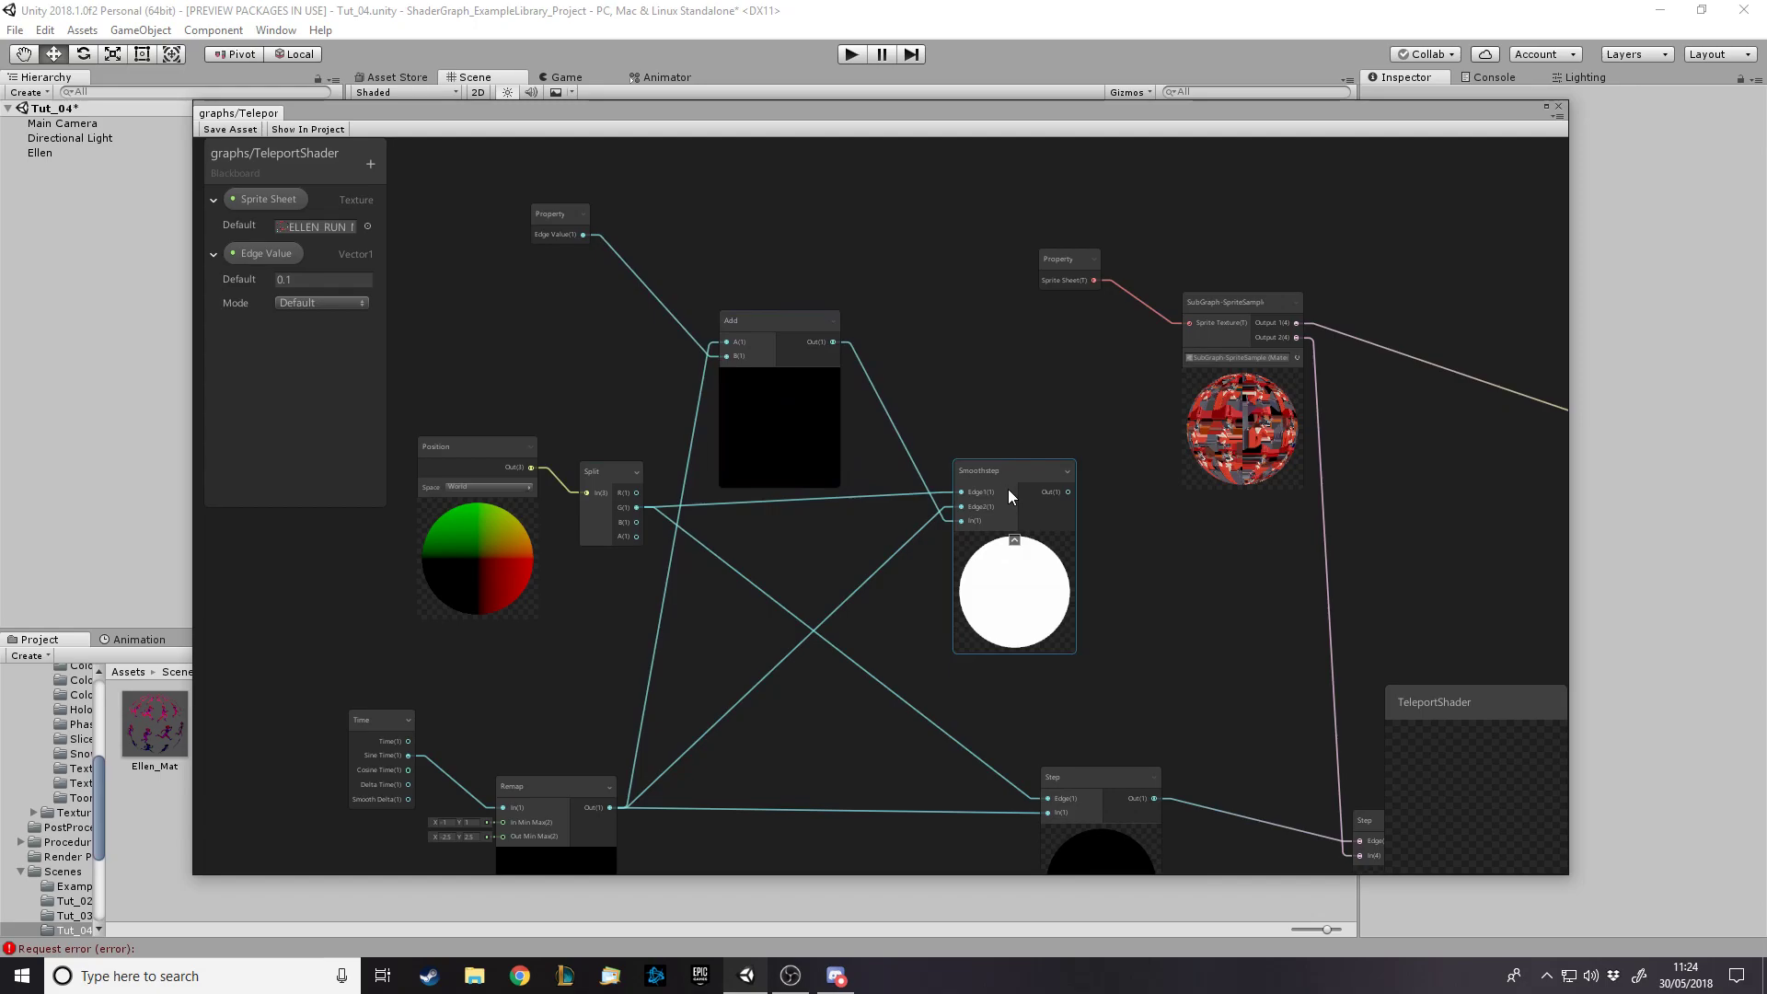
drag(1008, 488, 979, 488)
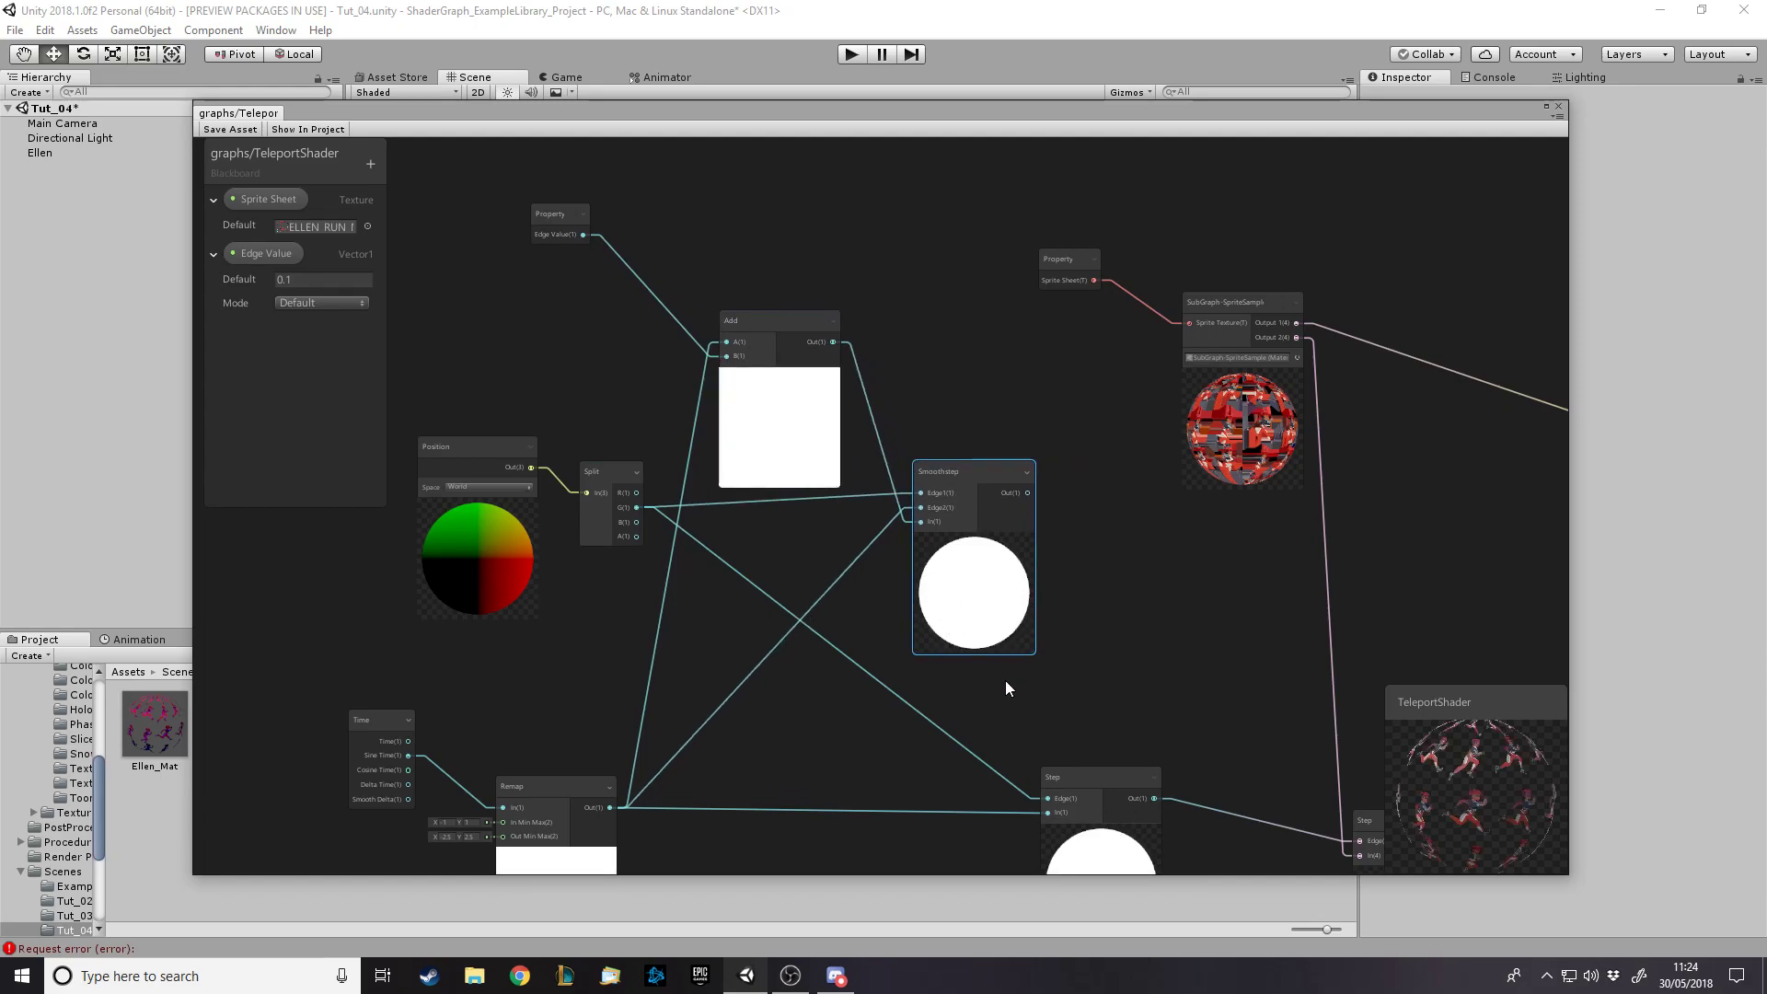
scroll(1005, 681, down, 2)
scroll(926, 849, up, 2)
scroll(1022, 742, down, 1)
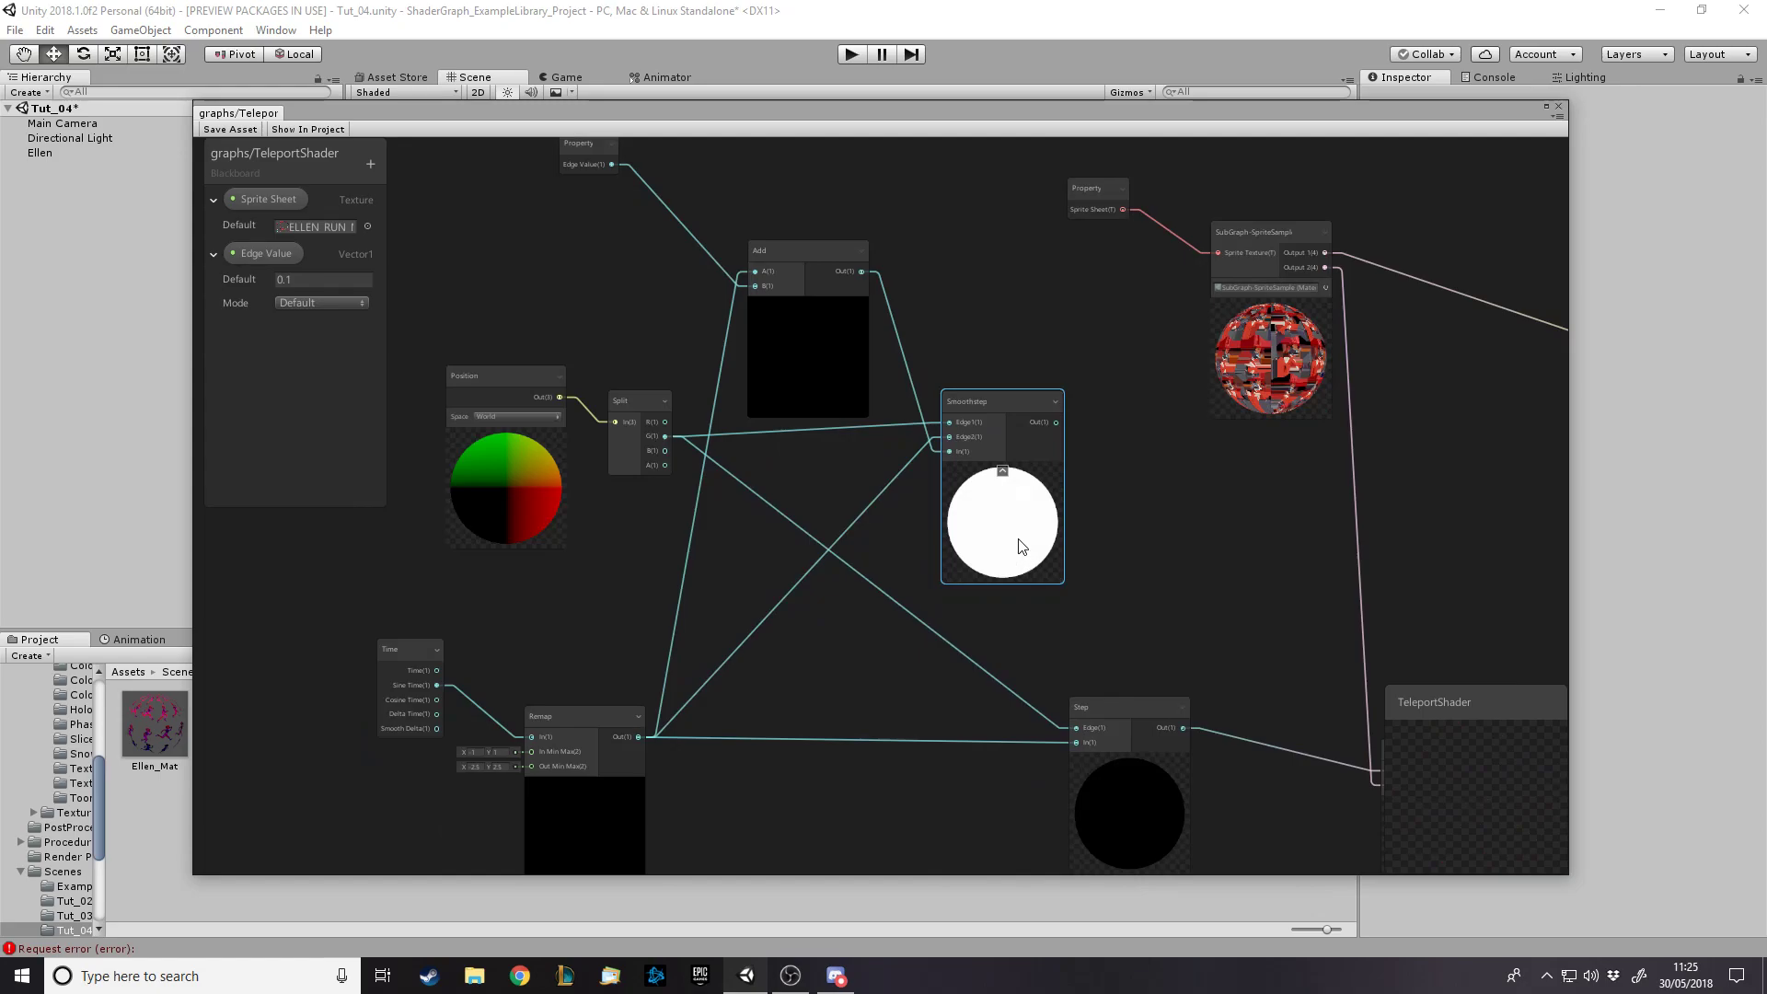
click(1040, 337)
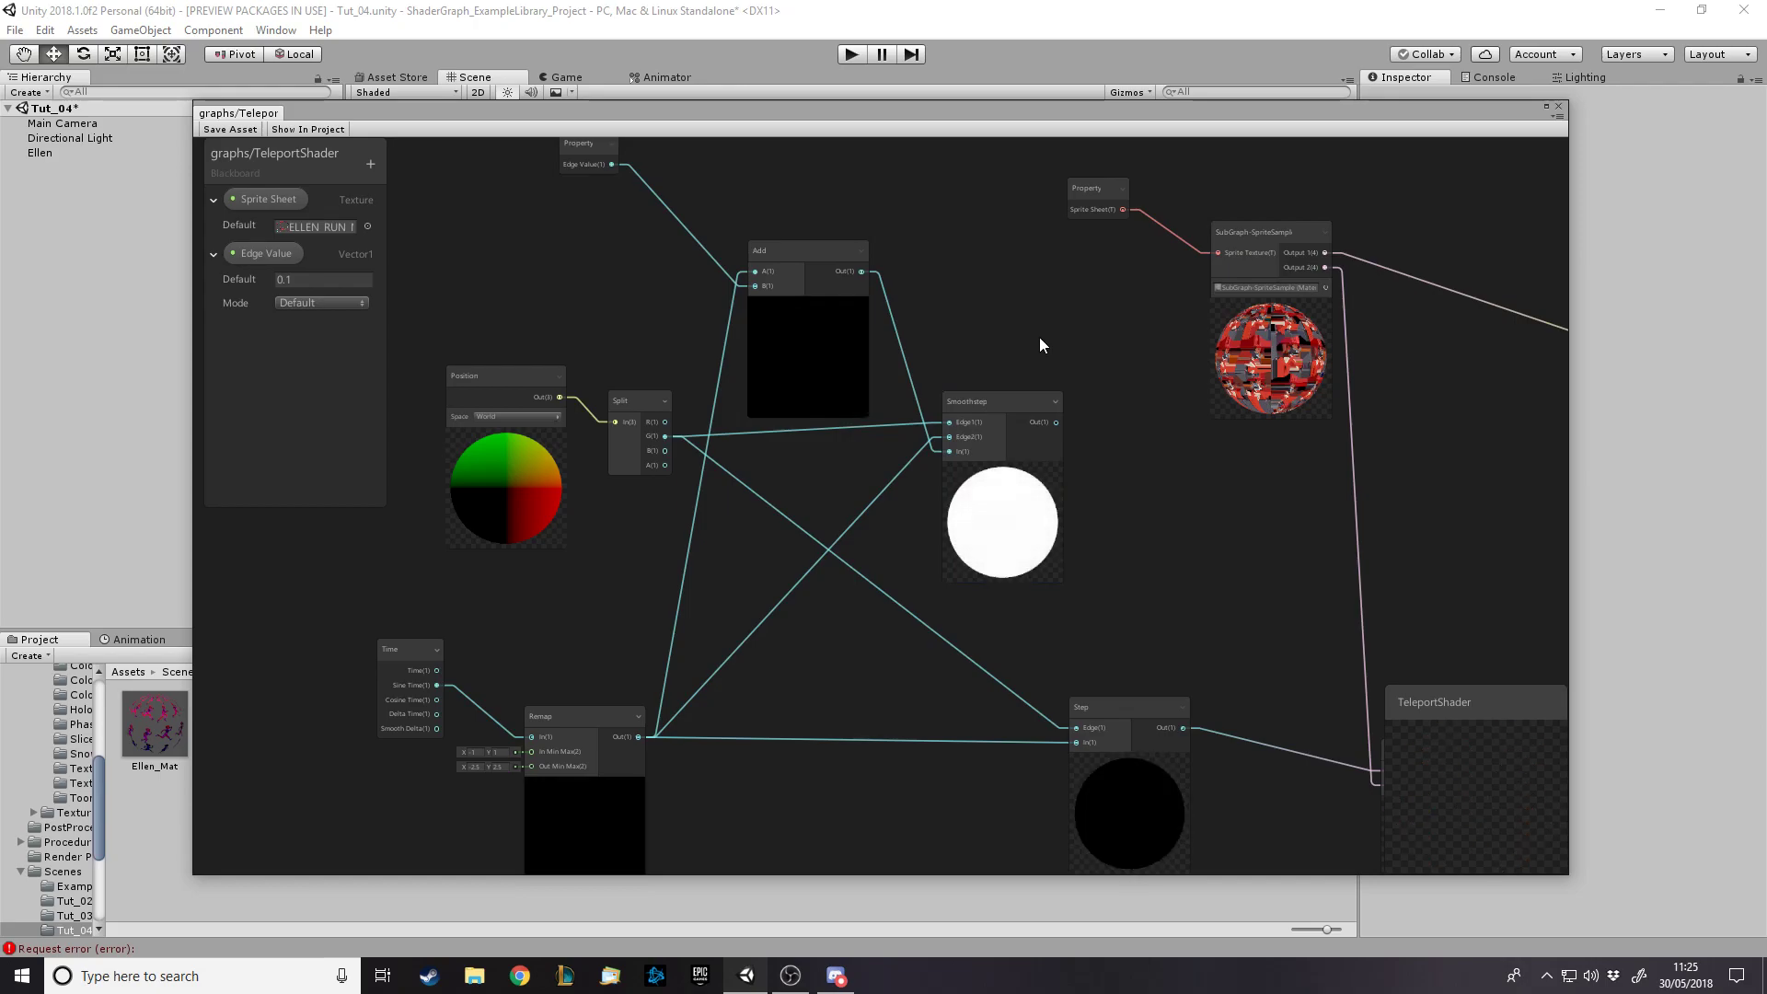
click(1010, 536)
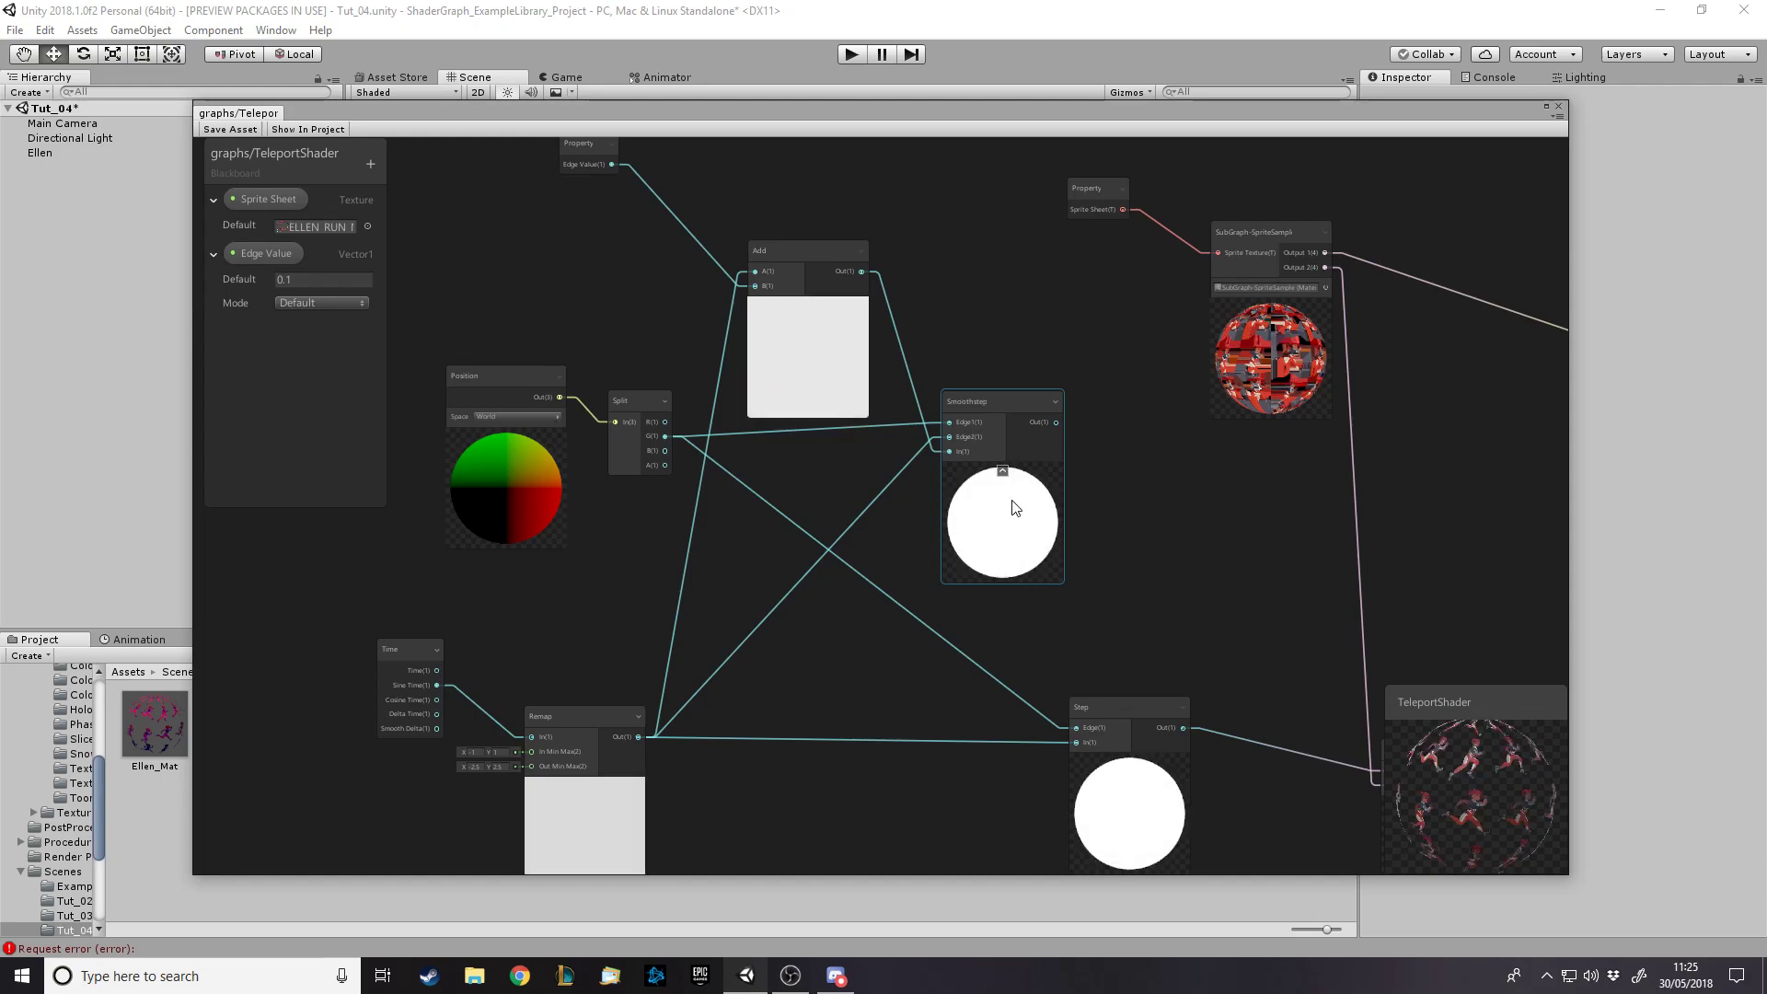
click(1311, 836)
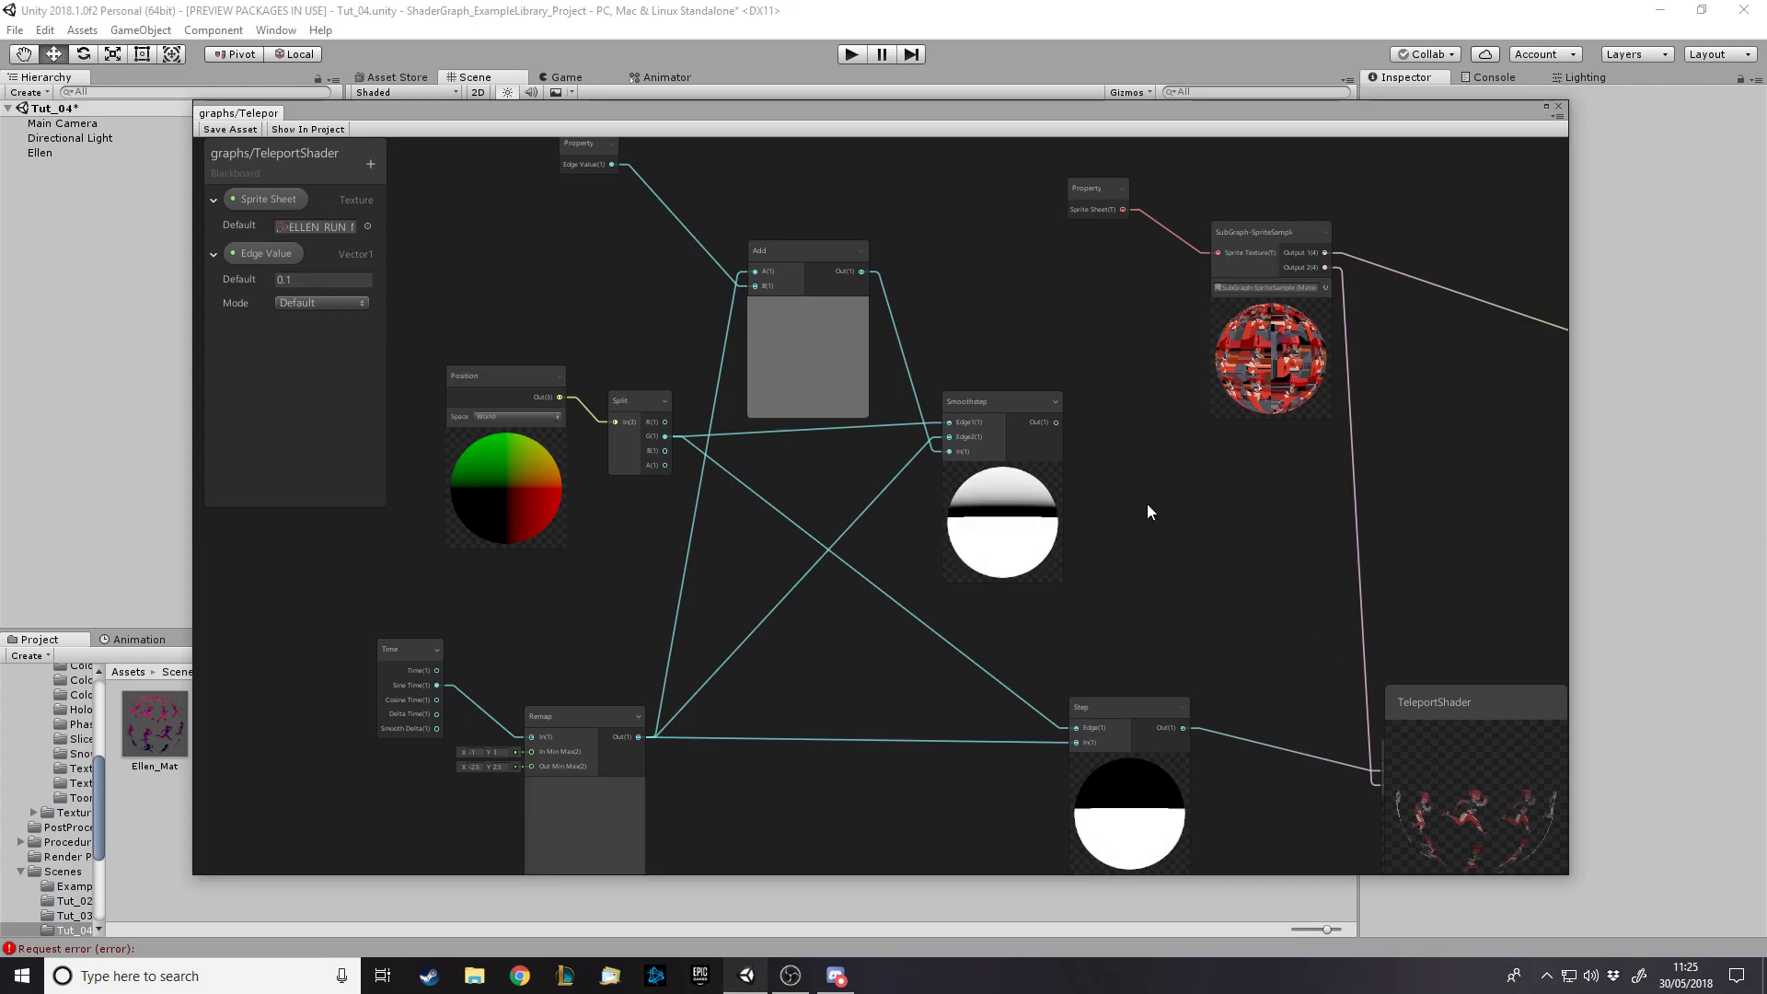
Add a One Minus node fed by the Smoothstep output and line the two nodes up next to each other
key(space)
text(one)
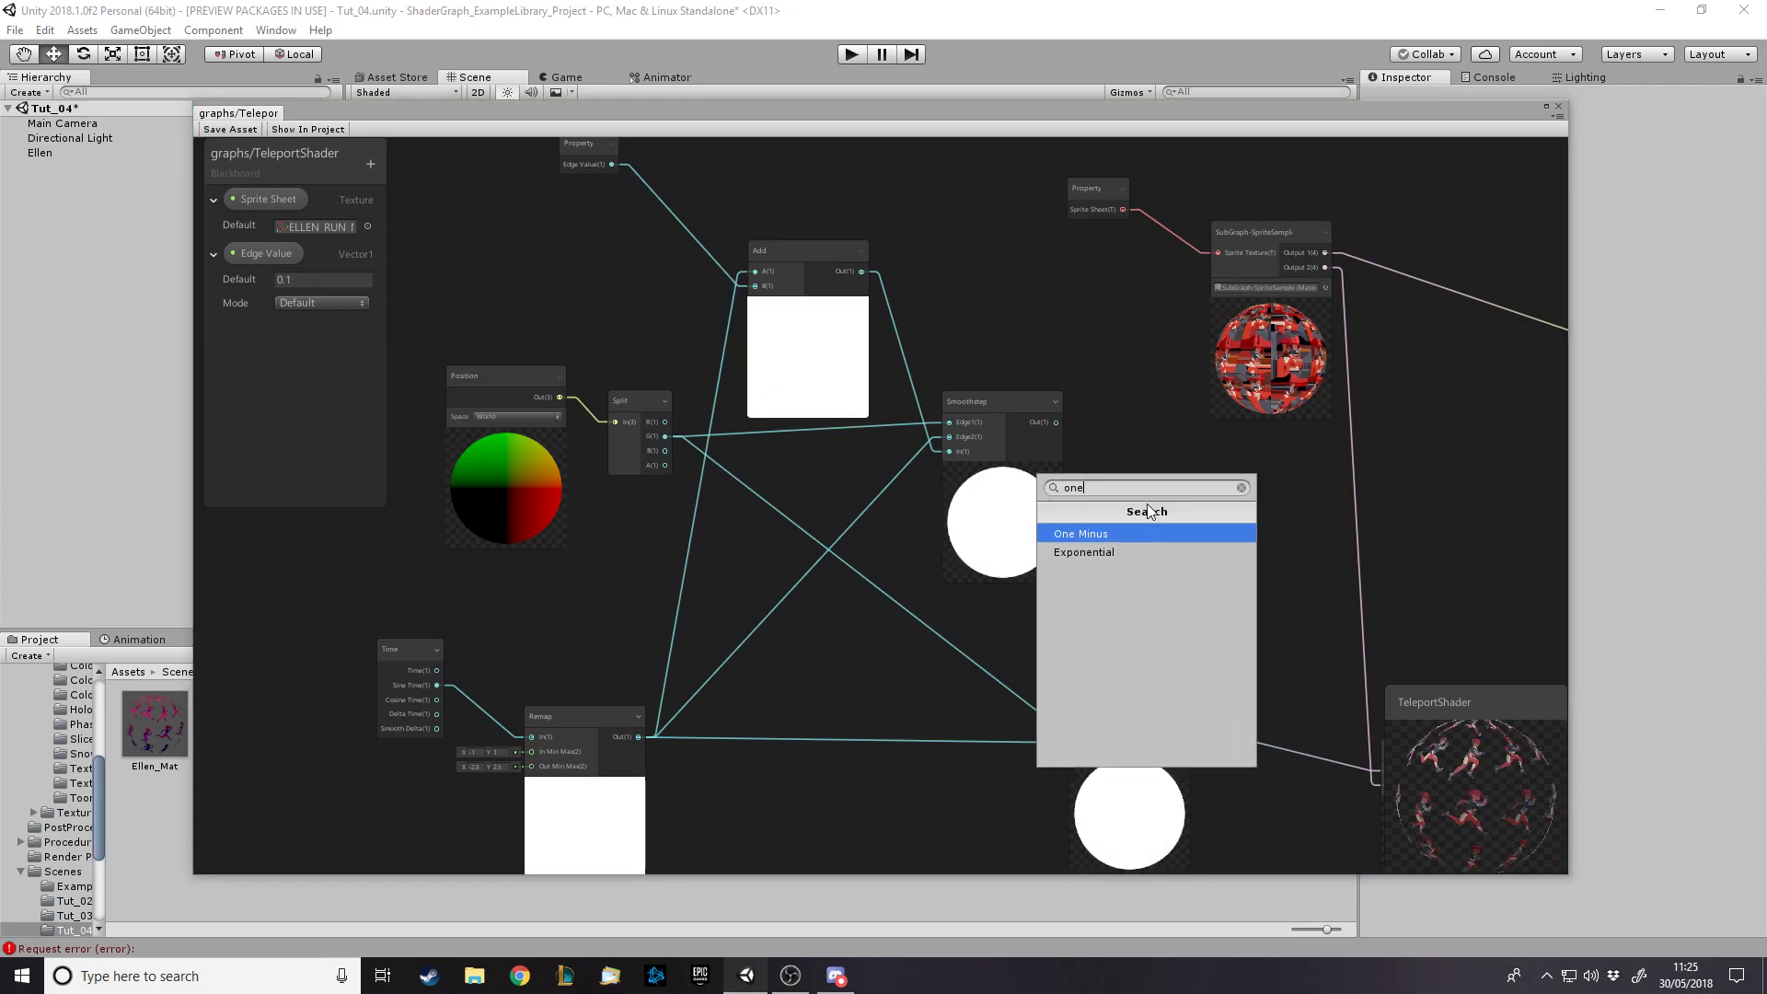
key(Return)
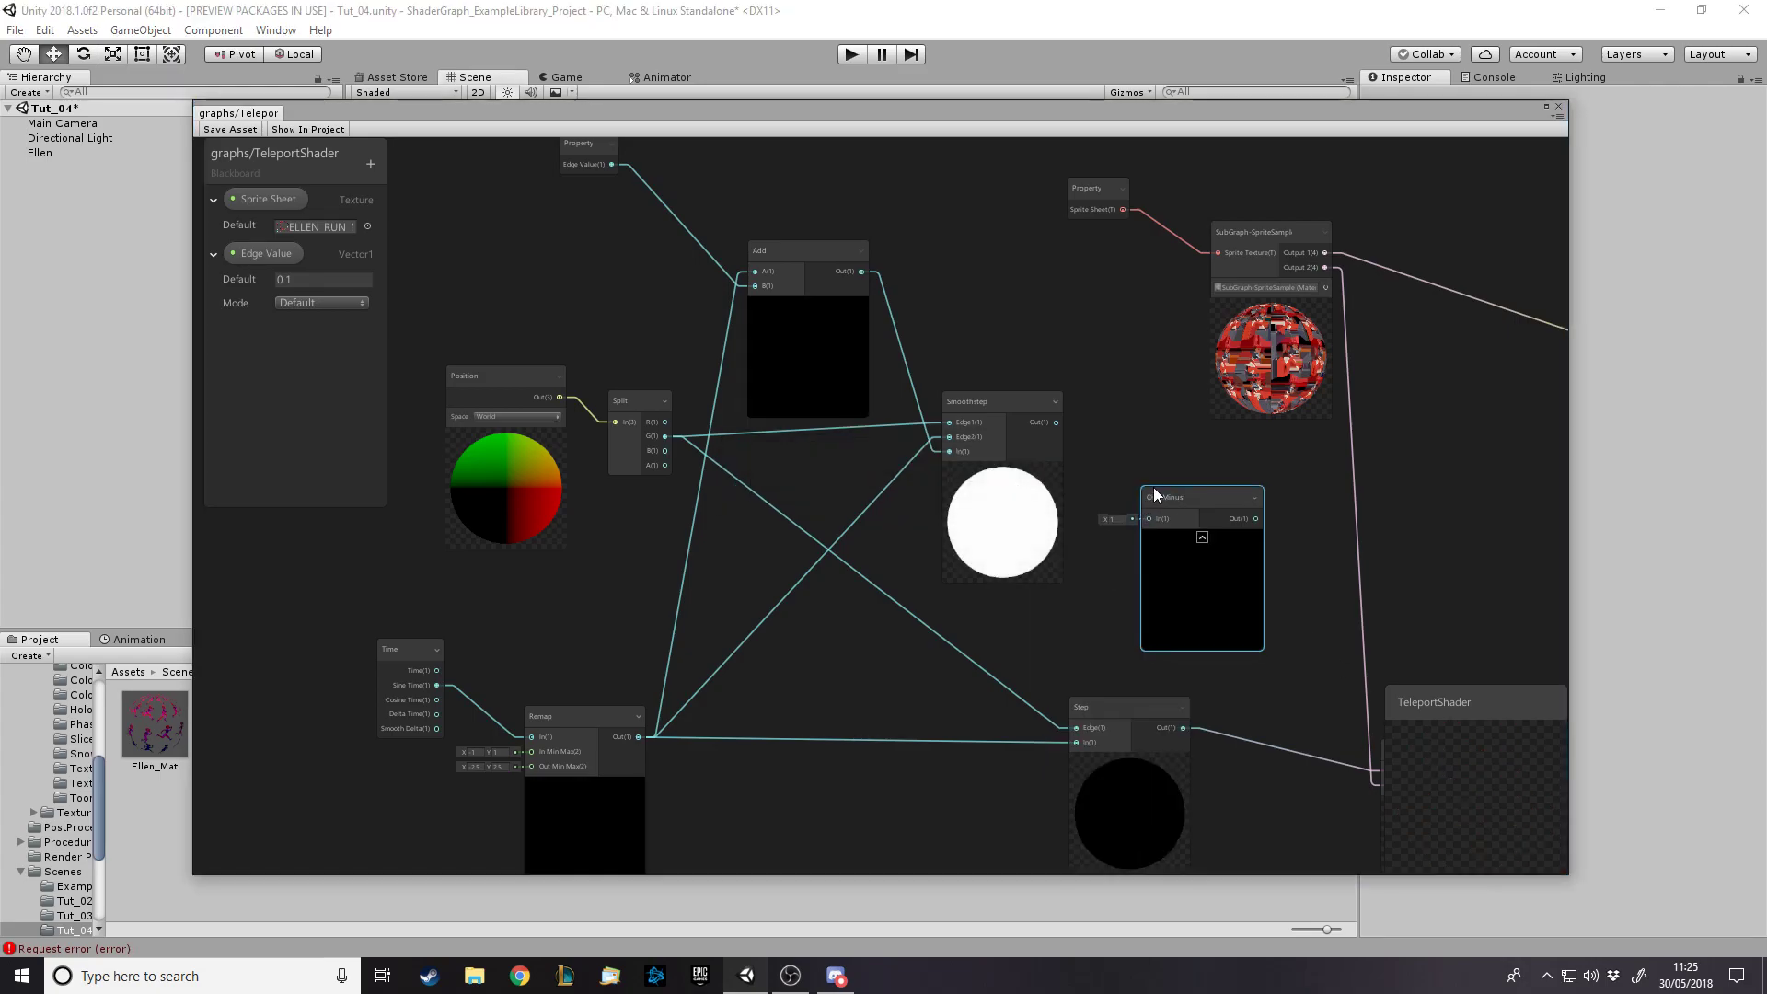
click(1188, 460)
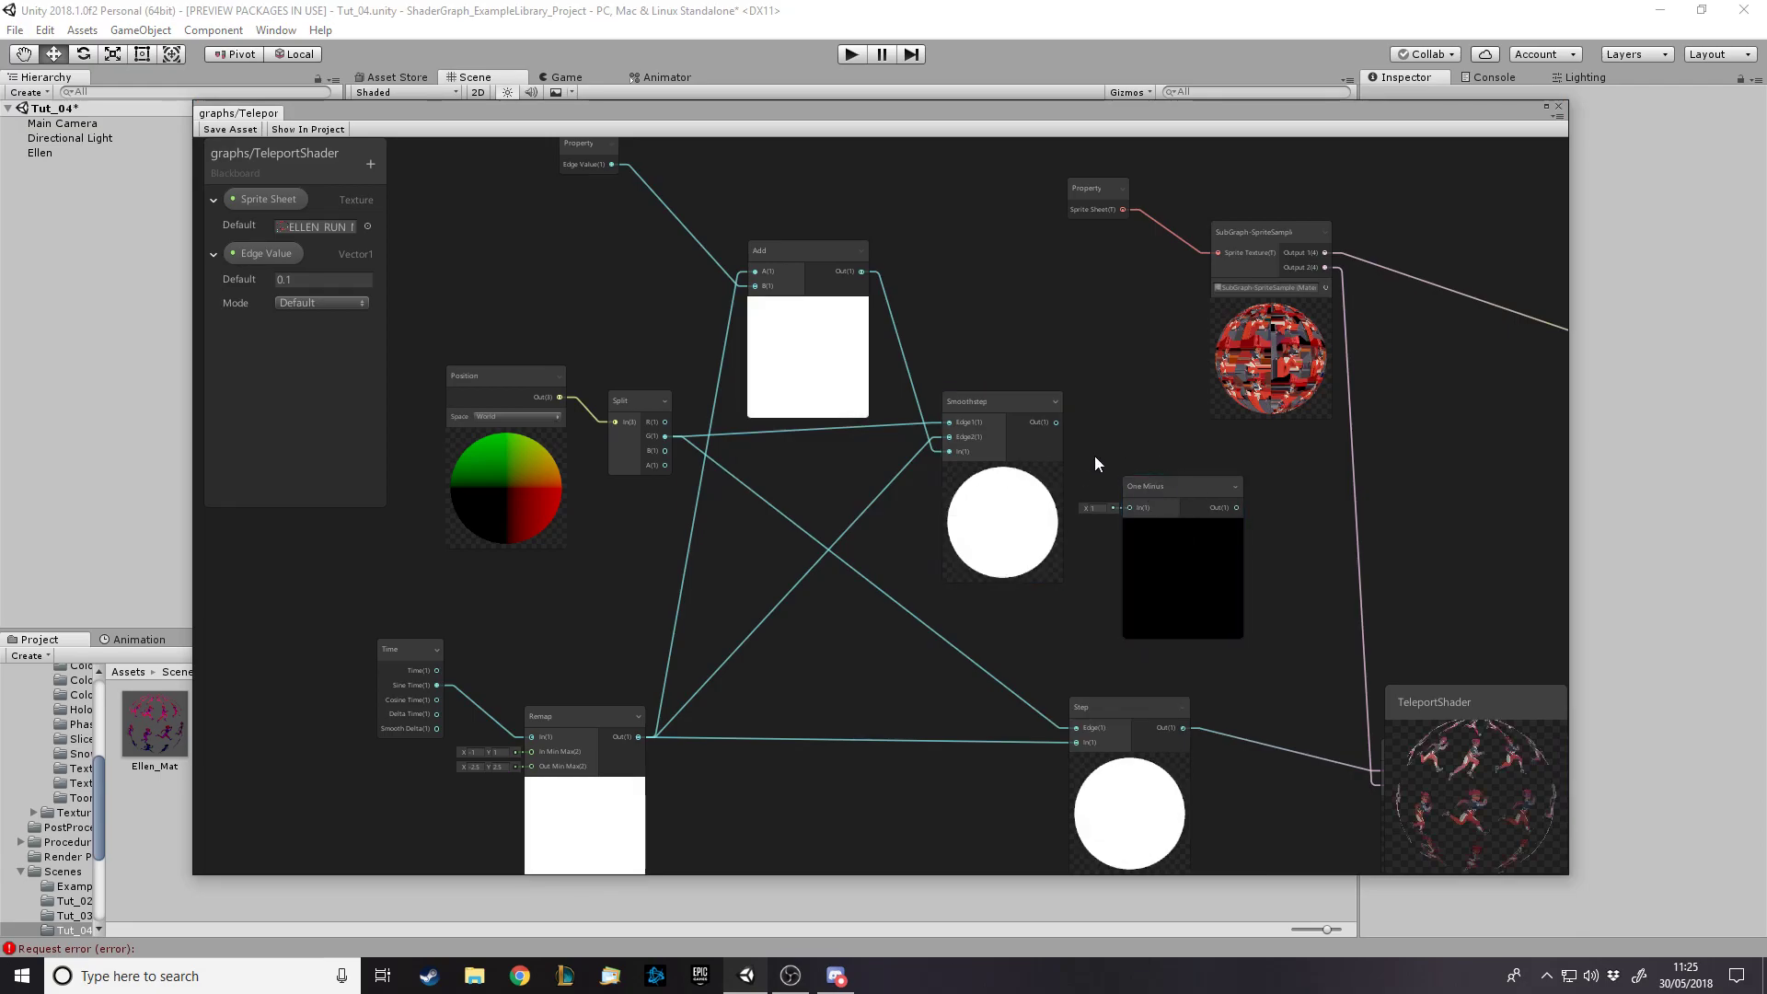
mouse_move(1152, 485)
mouse_down()
mouse_move(1143, 459)
mouse_move(1181, 471)
mouse_move(1139, 480)
mouse_up()
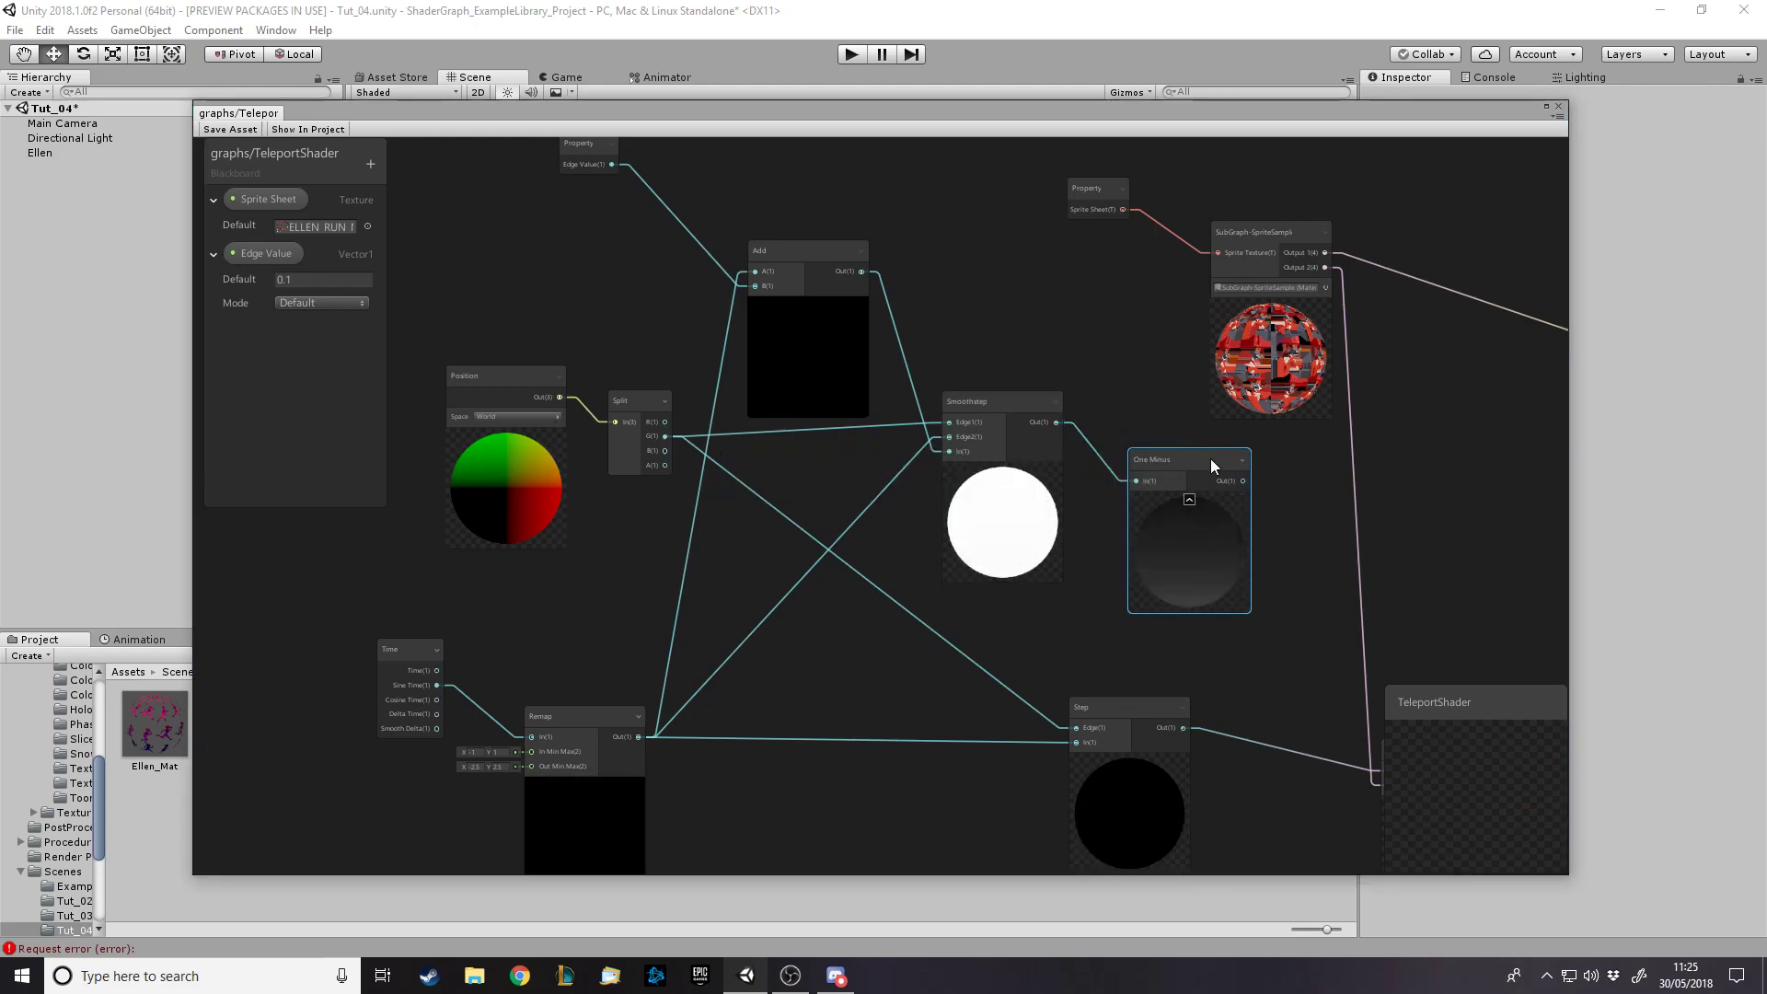
drag(1022, 423, 1001, 430)
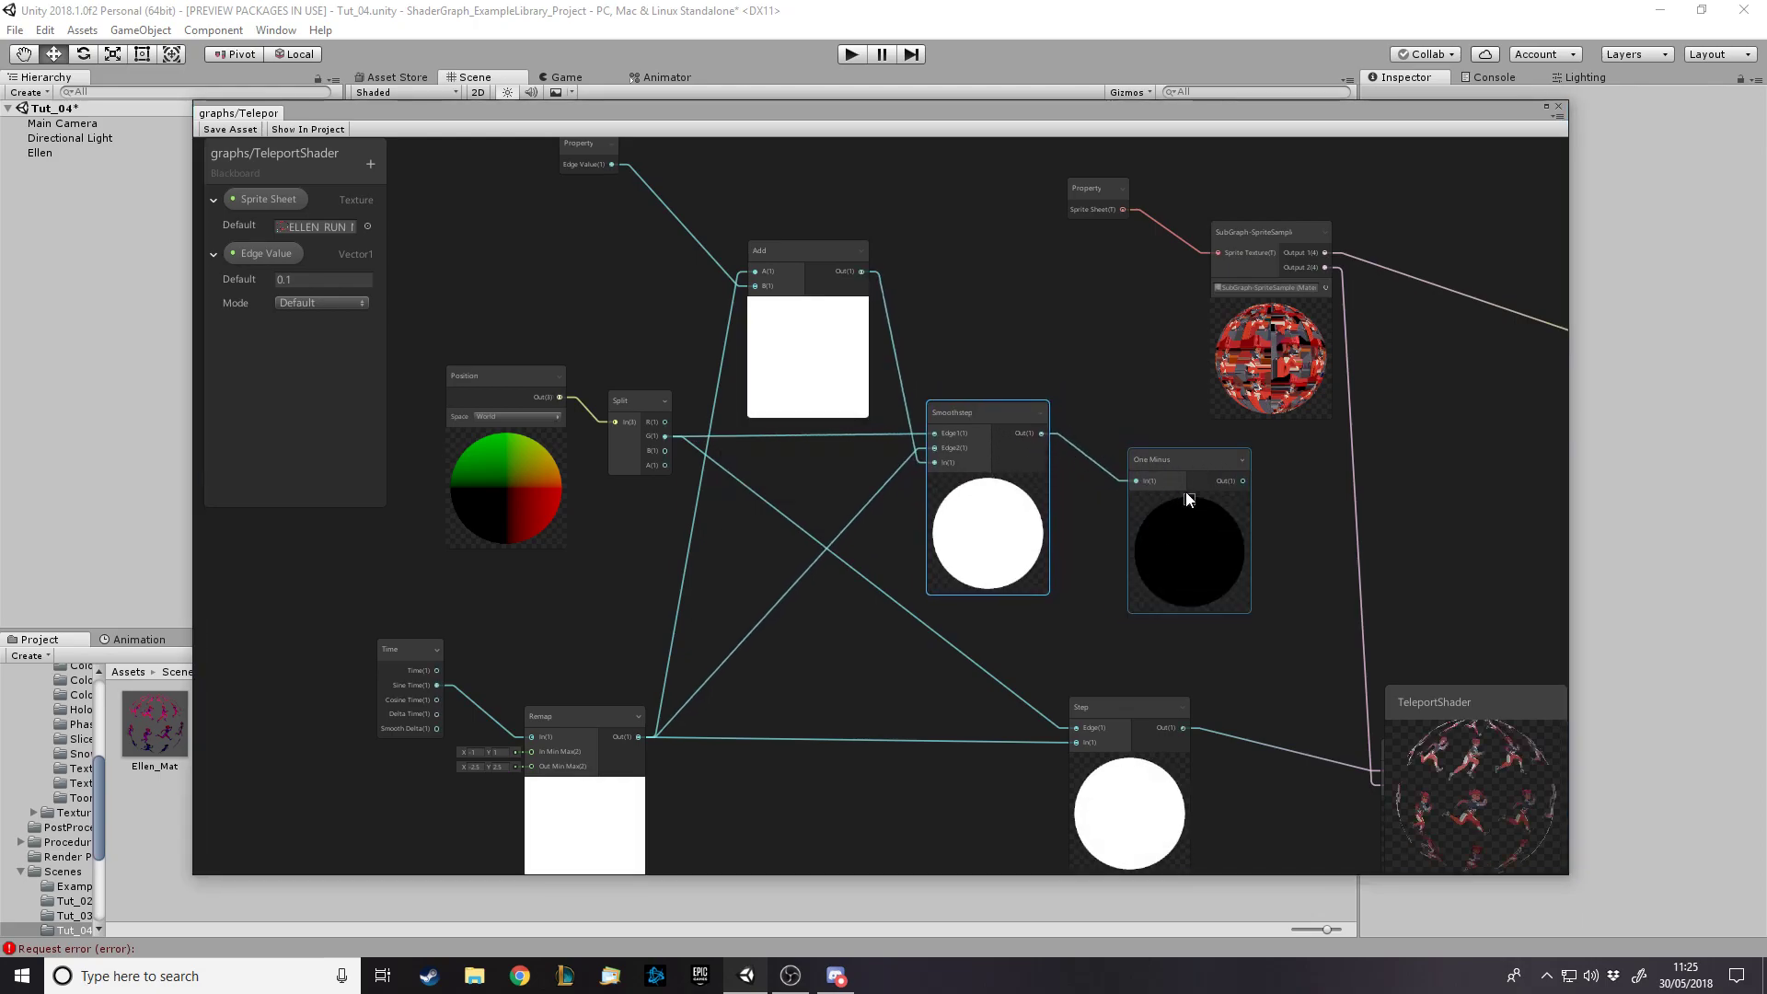
drag(1182, 487, 1167, 471)
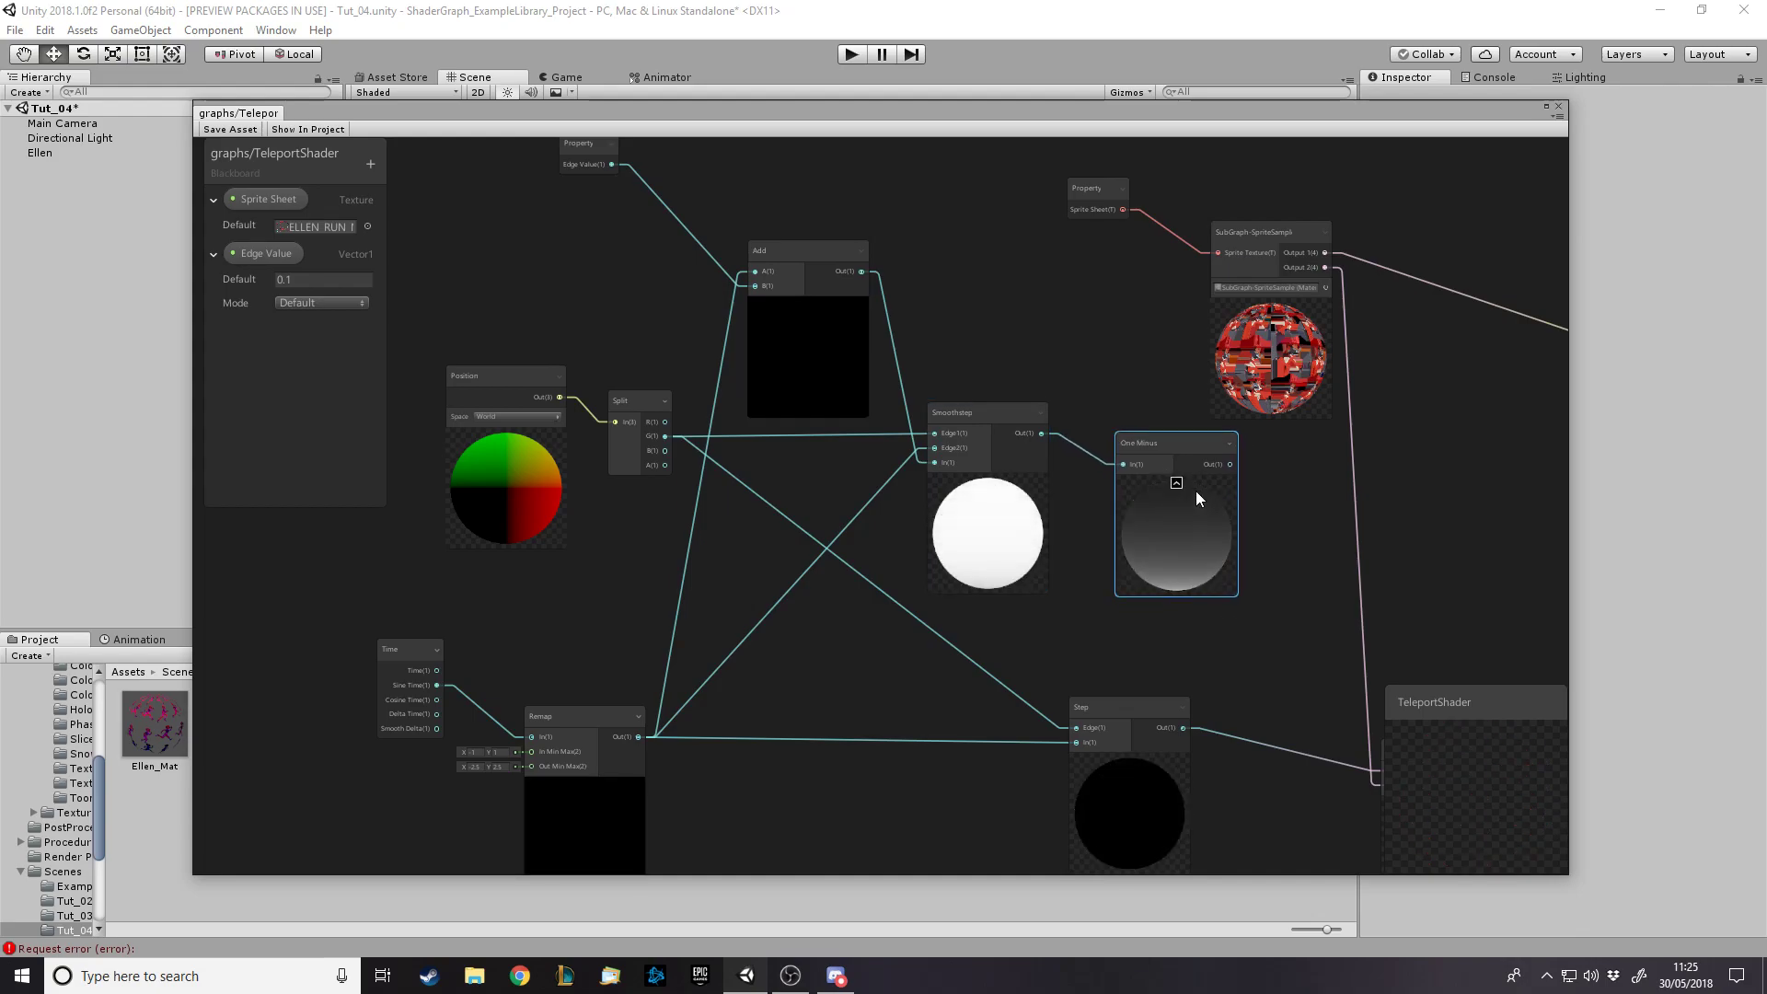
drag(1013, 524, 1018, 519)
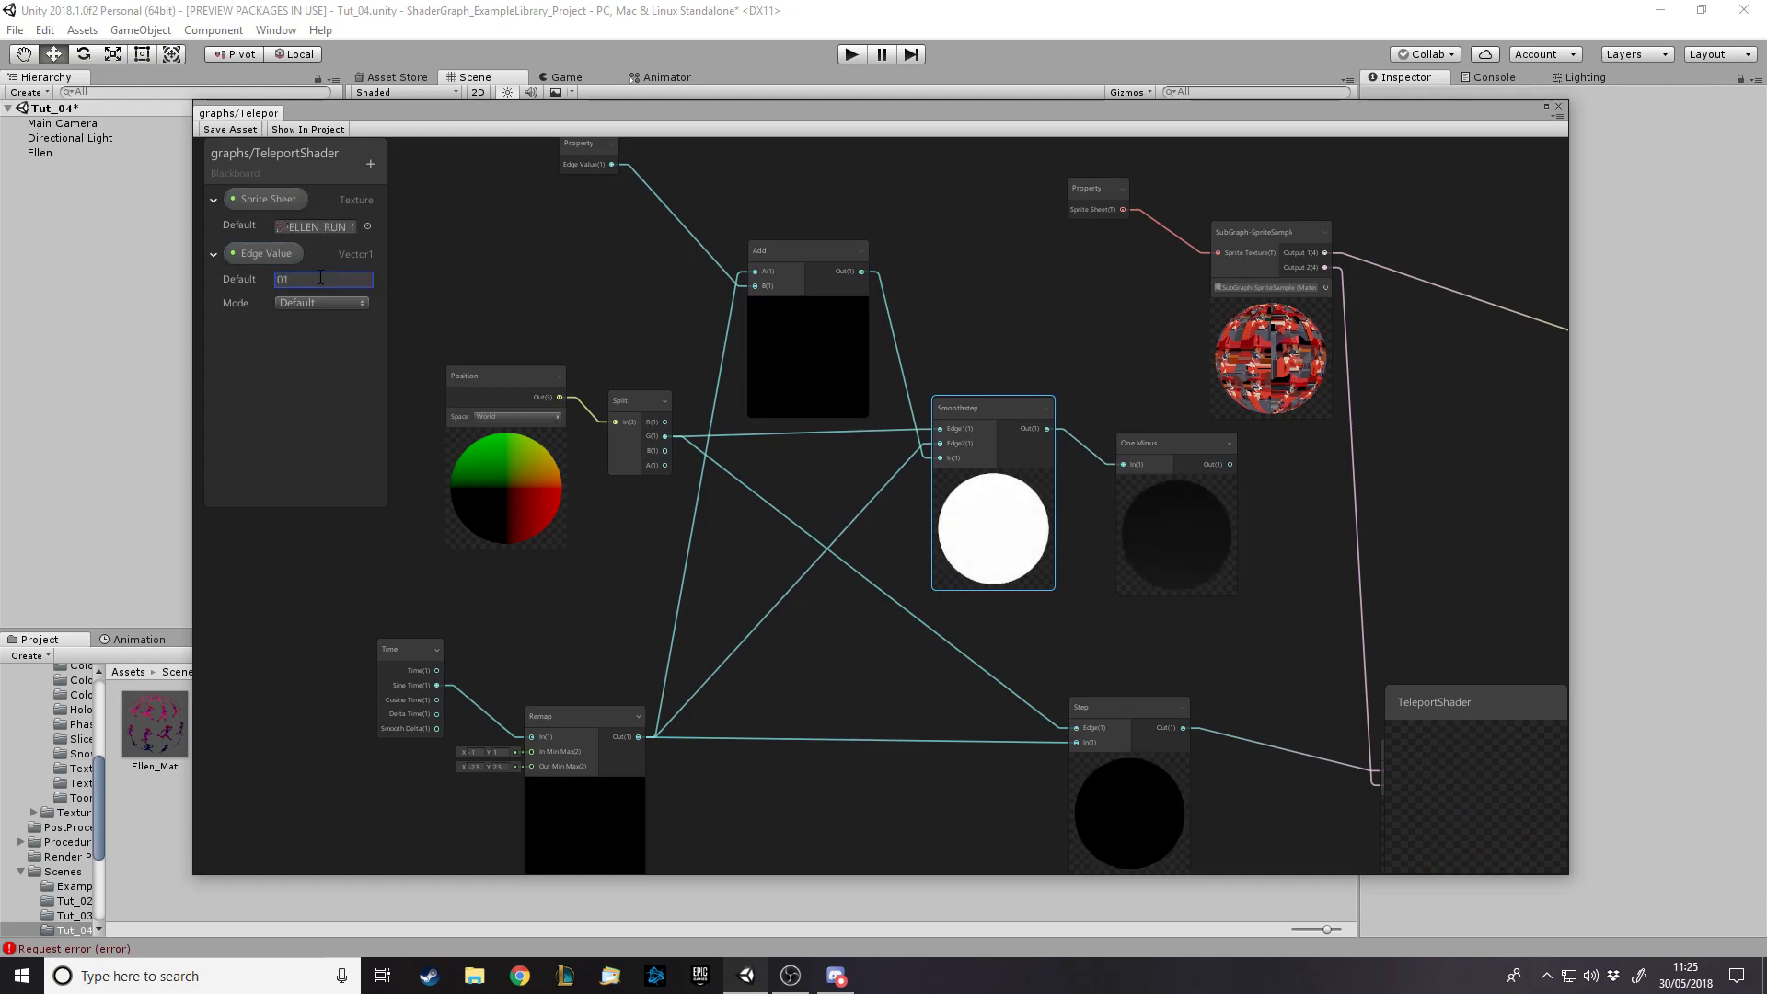
Set the Edge Value property's default to 0.05
text(5)
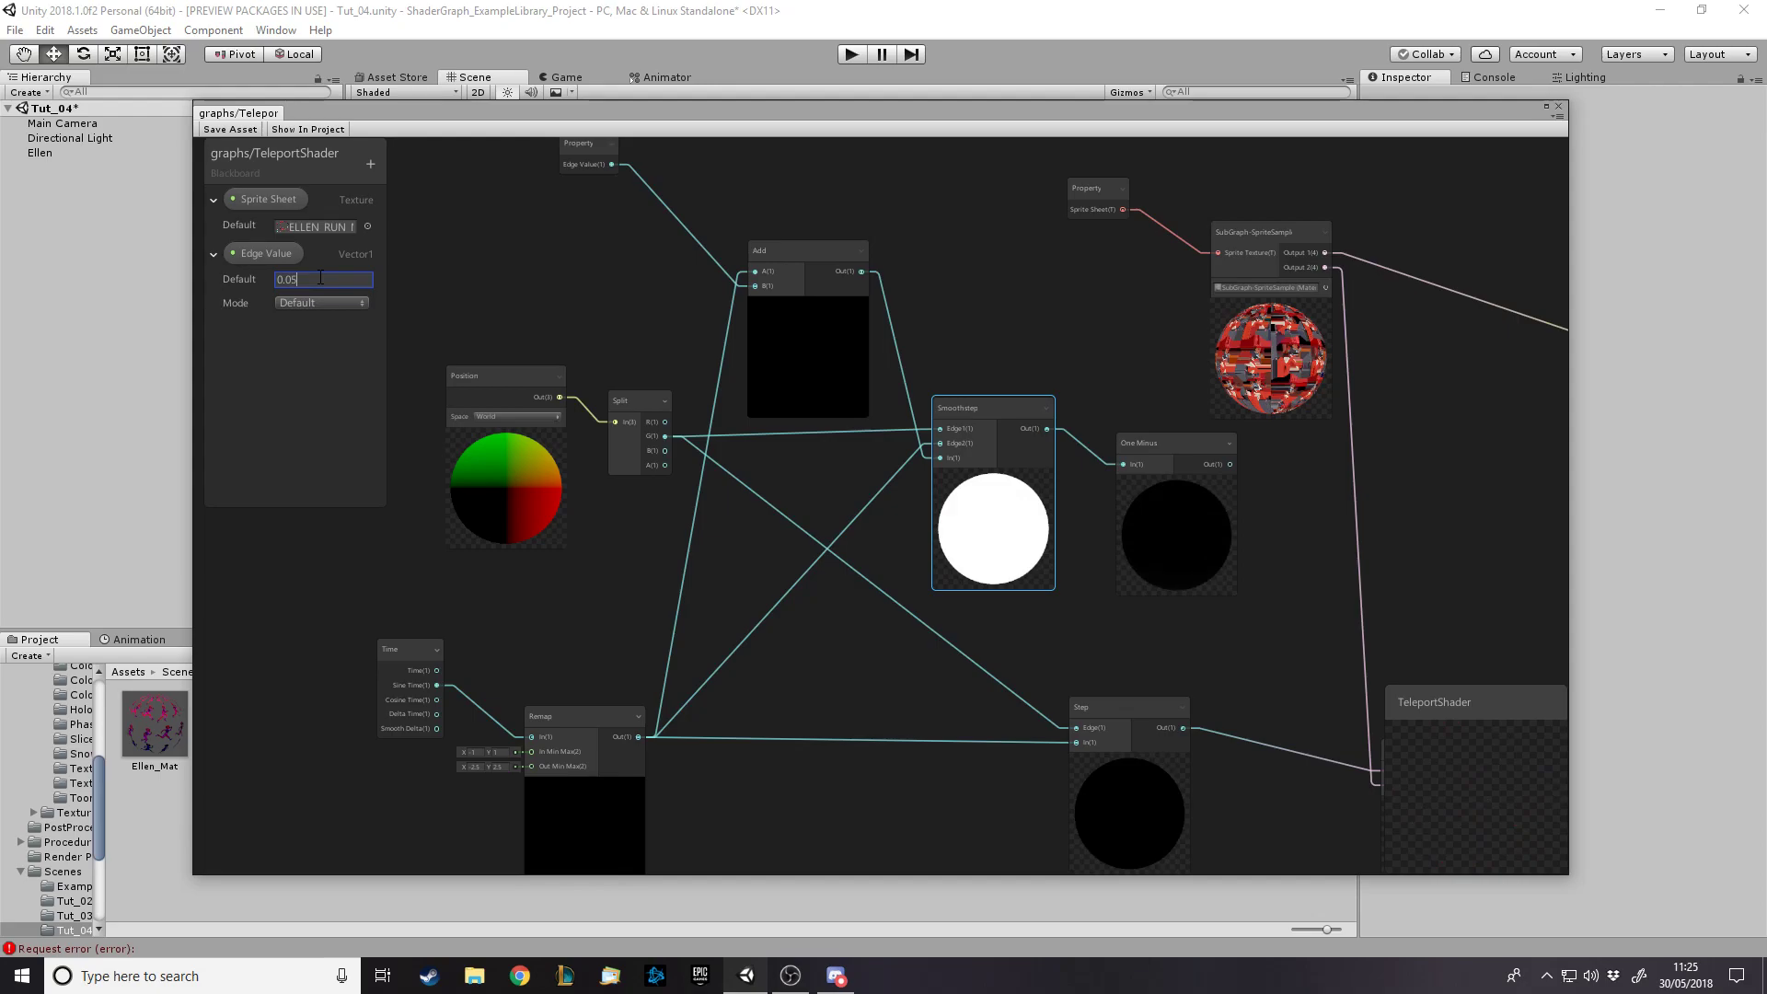
scroll(682, 646, down, 2)
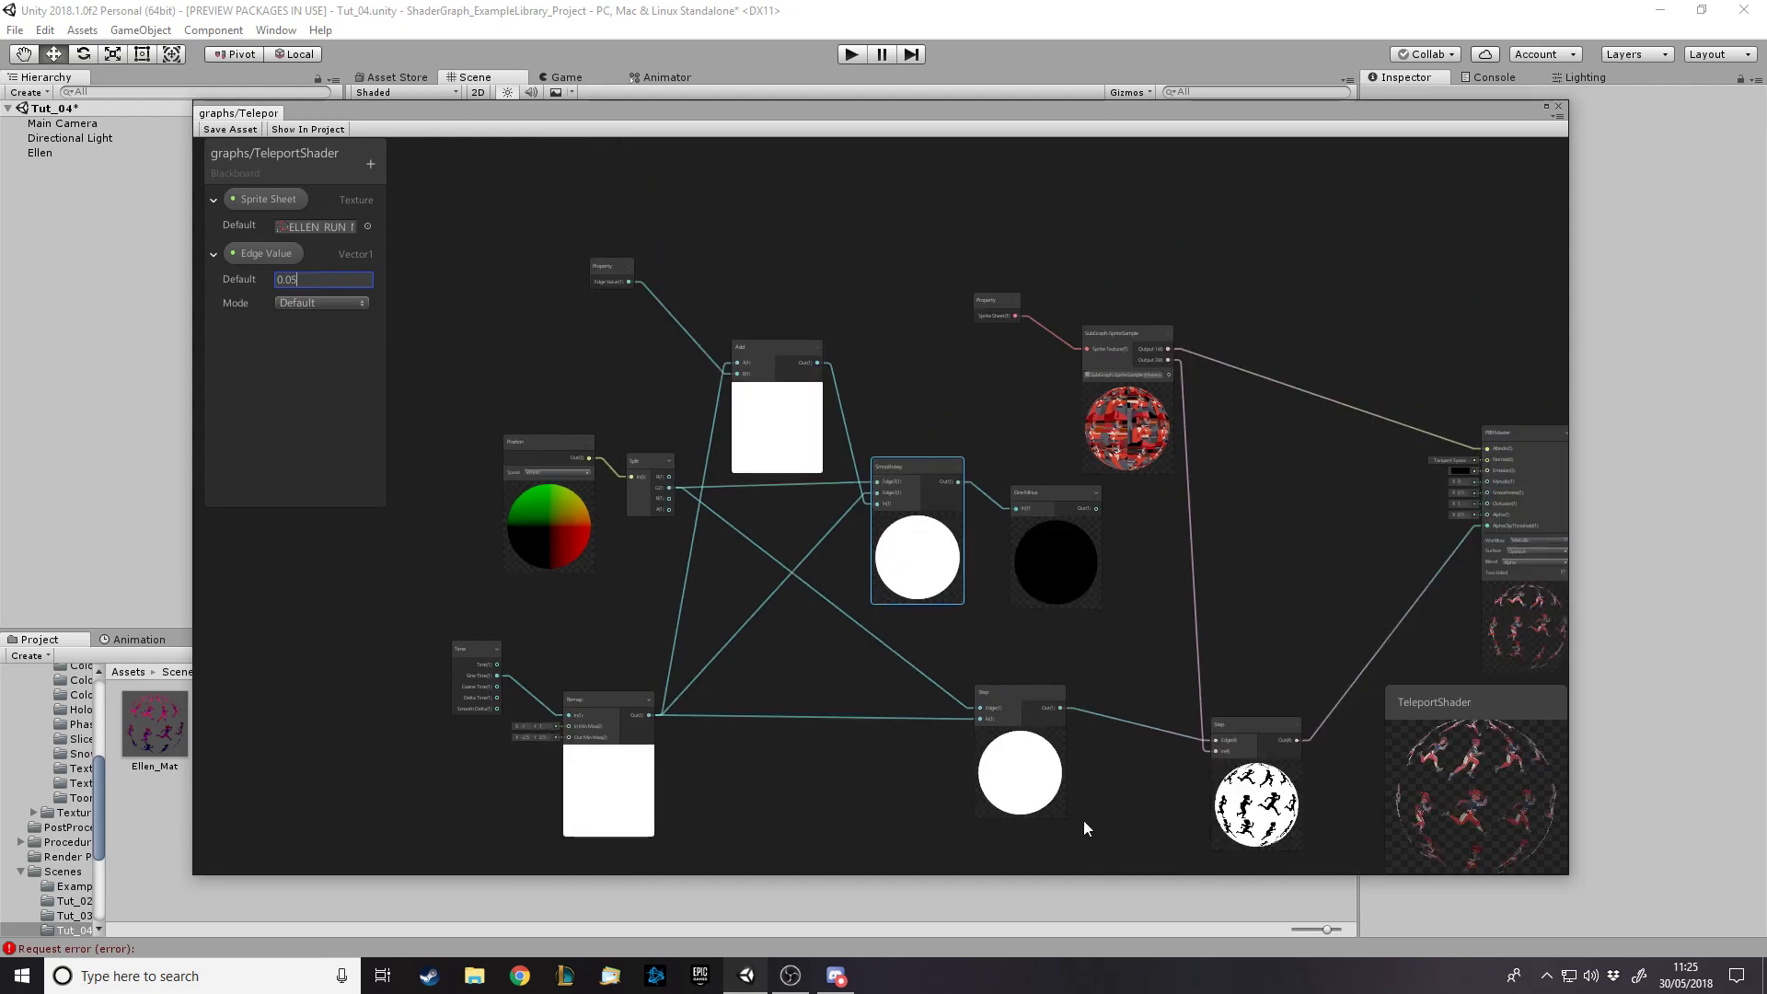
scroll(1388, 411, up, 2)
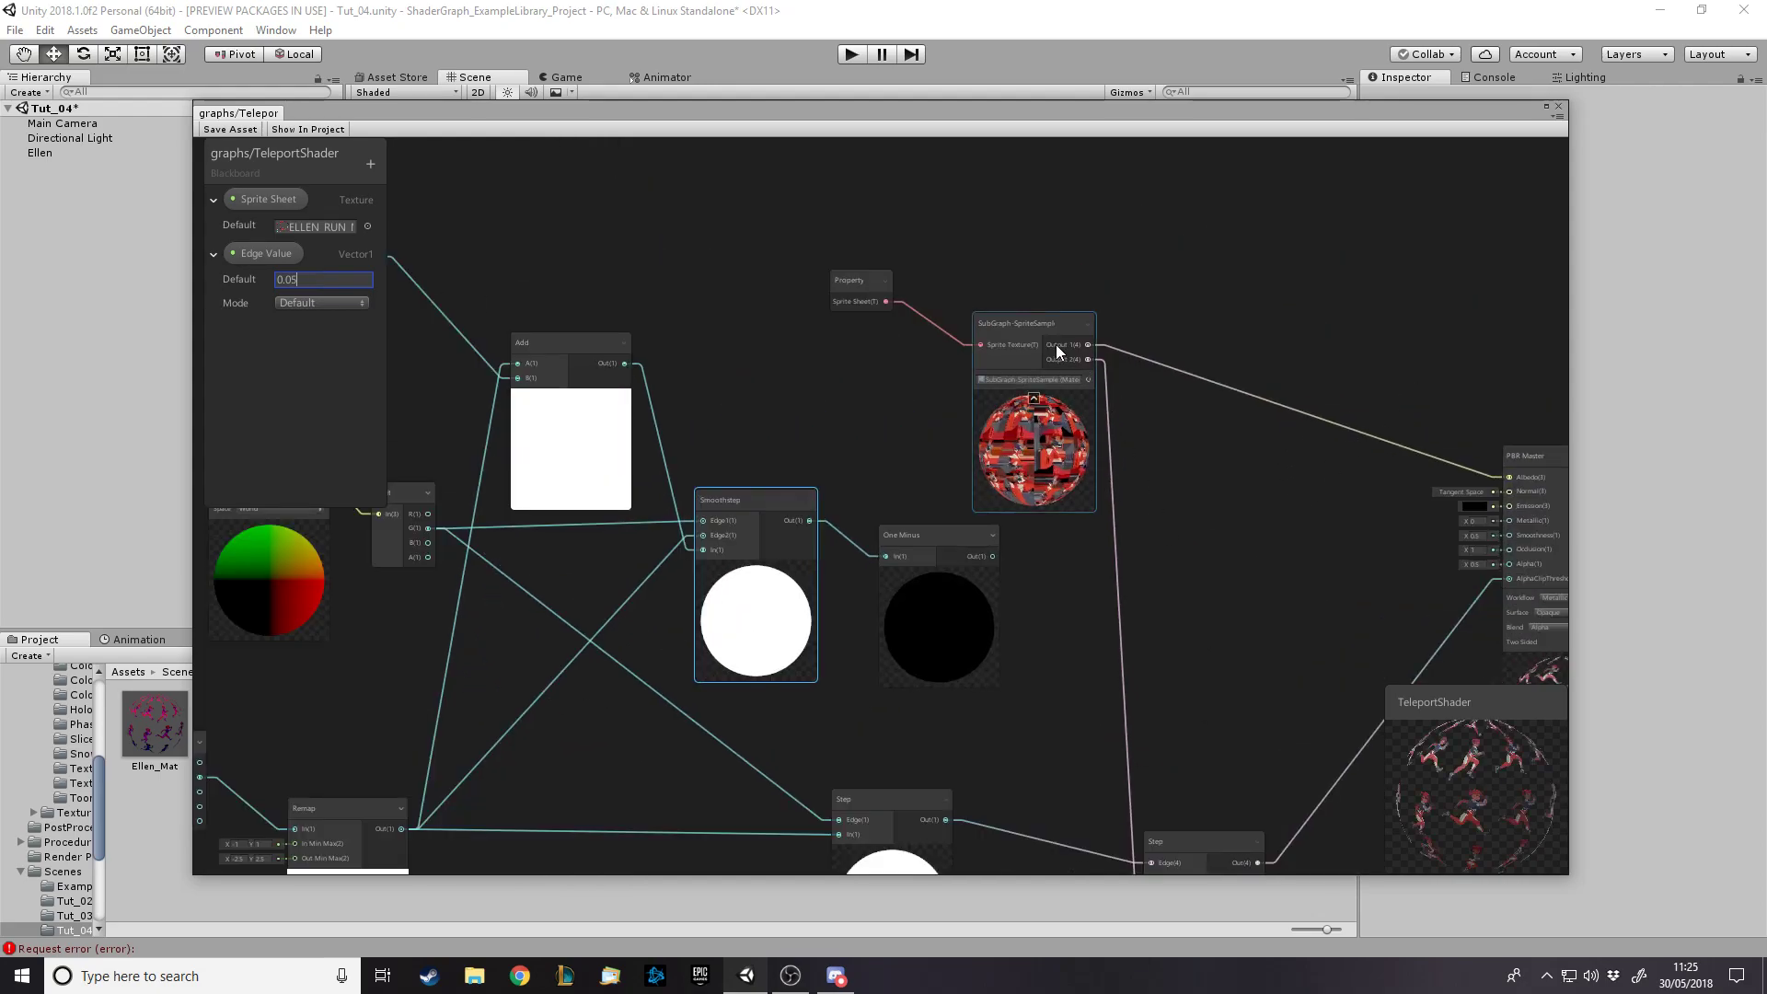
Move the SpriteSample subgraph and its Sprite Sheet property higher in the graph to make room for more nodes
drag(1057, 345, 1106, 282)
click(820, 234)
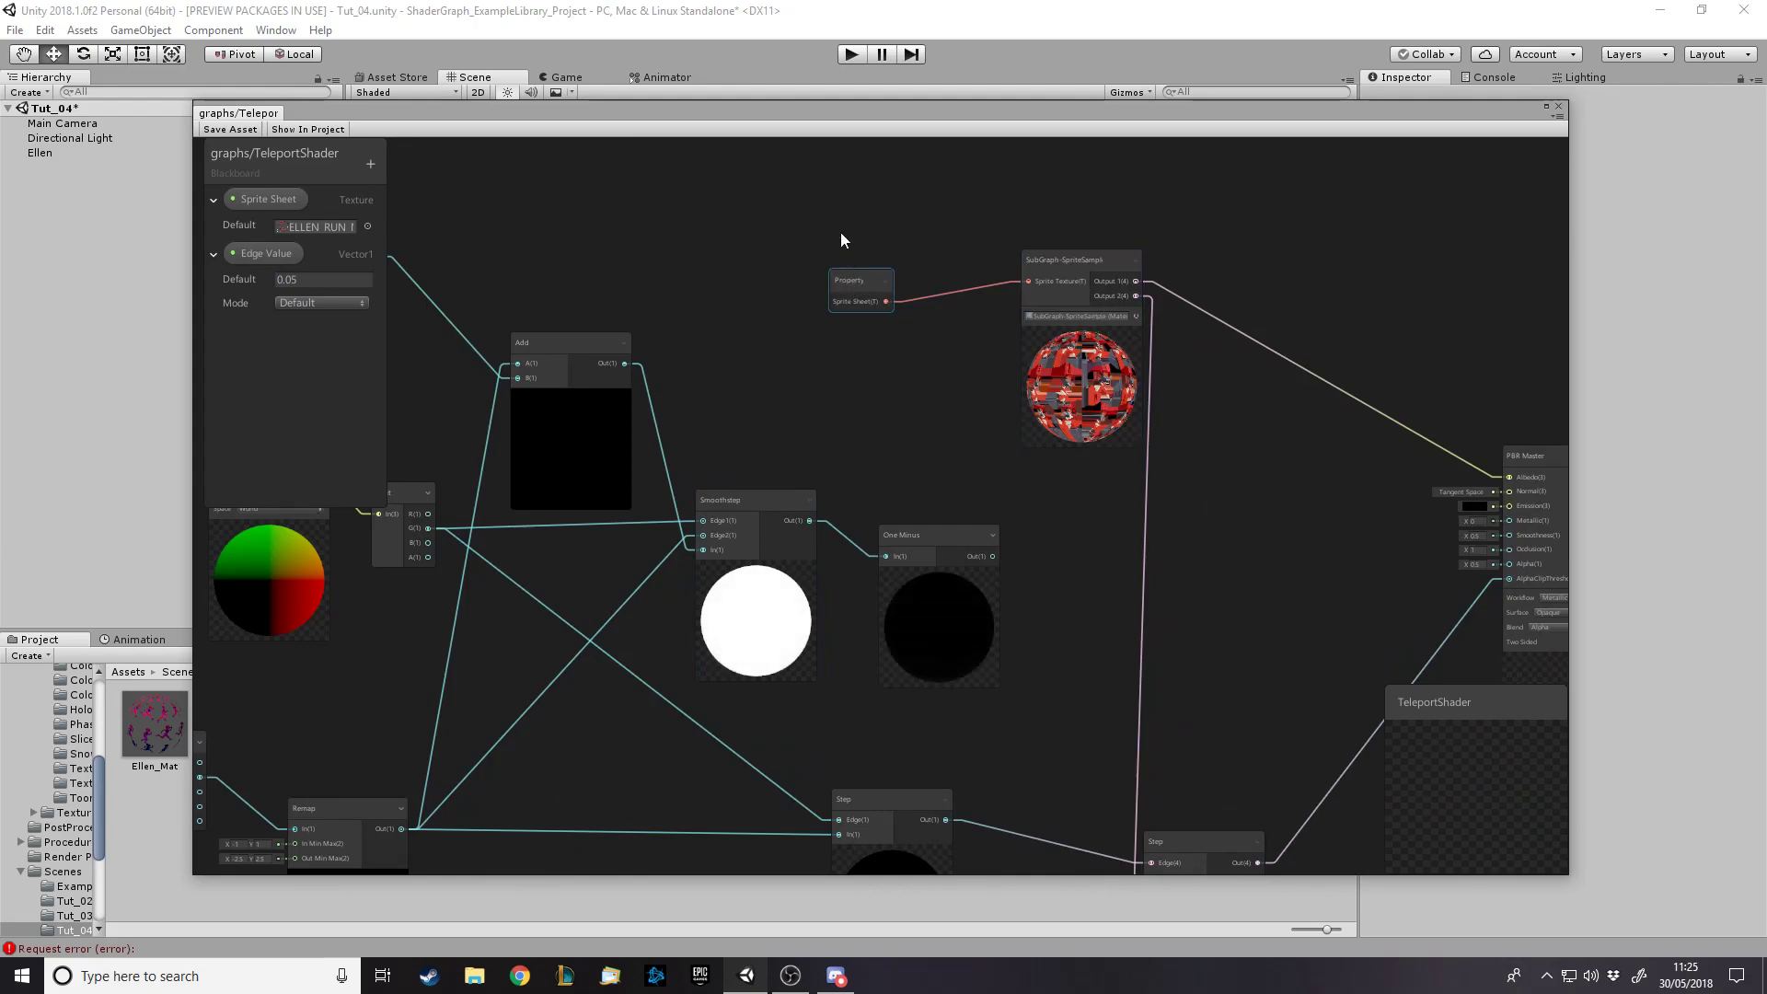
drag(851, 281, 828, 178)
drag(1062, 273, 1031, 267)
Create a Color property named Edge Colour with a magenta default
click(371, 163)
click(441, 251)
text(Edge Color)
key(Return)
click(346, 355)
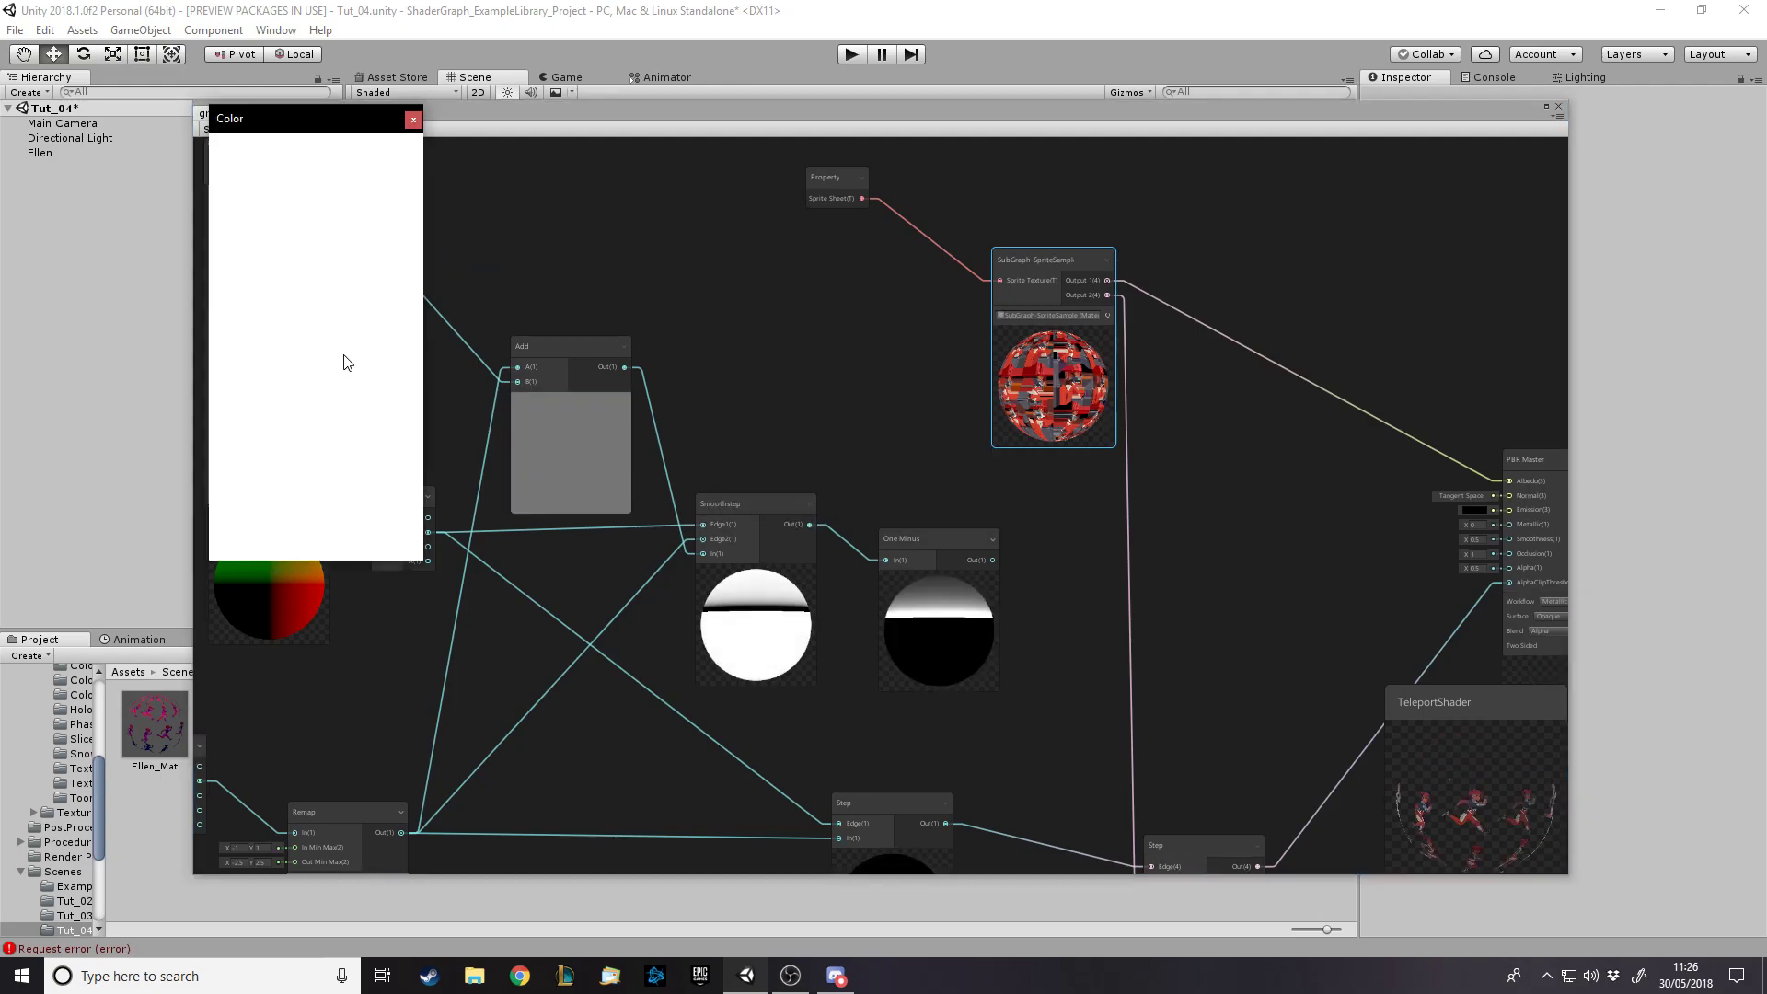
mouse_move(230, 299)
mouse_down()
mouse_move(225, 272)
mouse_move(265, 205)
mouse_move(447, 147)
mouse_up()
drag(394, 217, 364, 357)
click(925, 323)
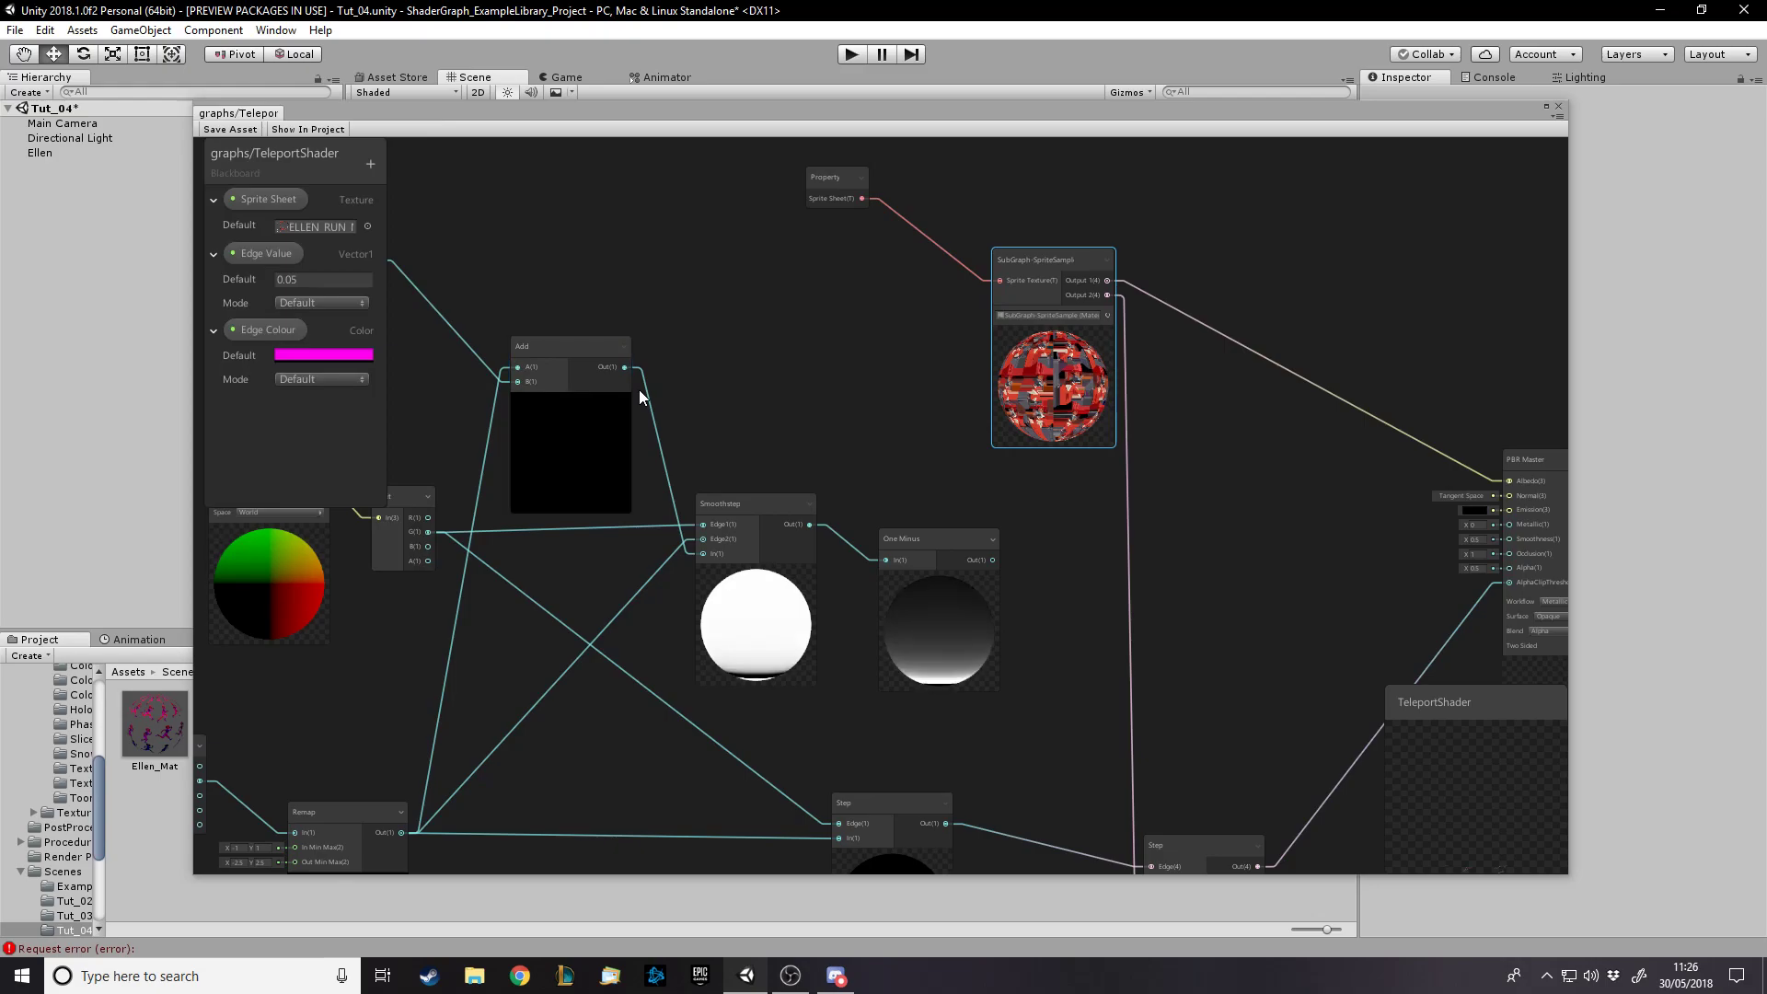
Place the Edge Colour property in the graph and add a Multiply node with Edge Colour in A and the One Minus output in B
drag(265, 330, 874, 450)
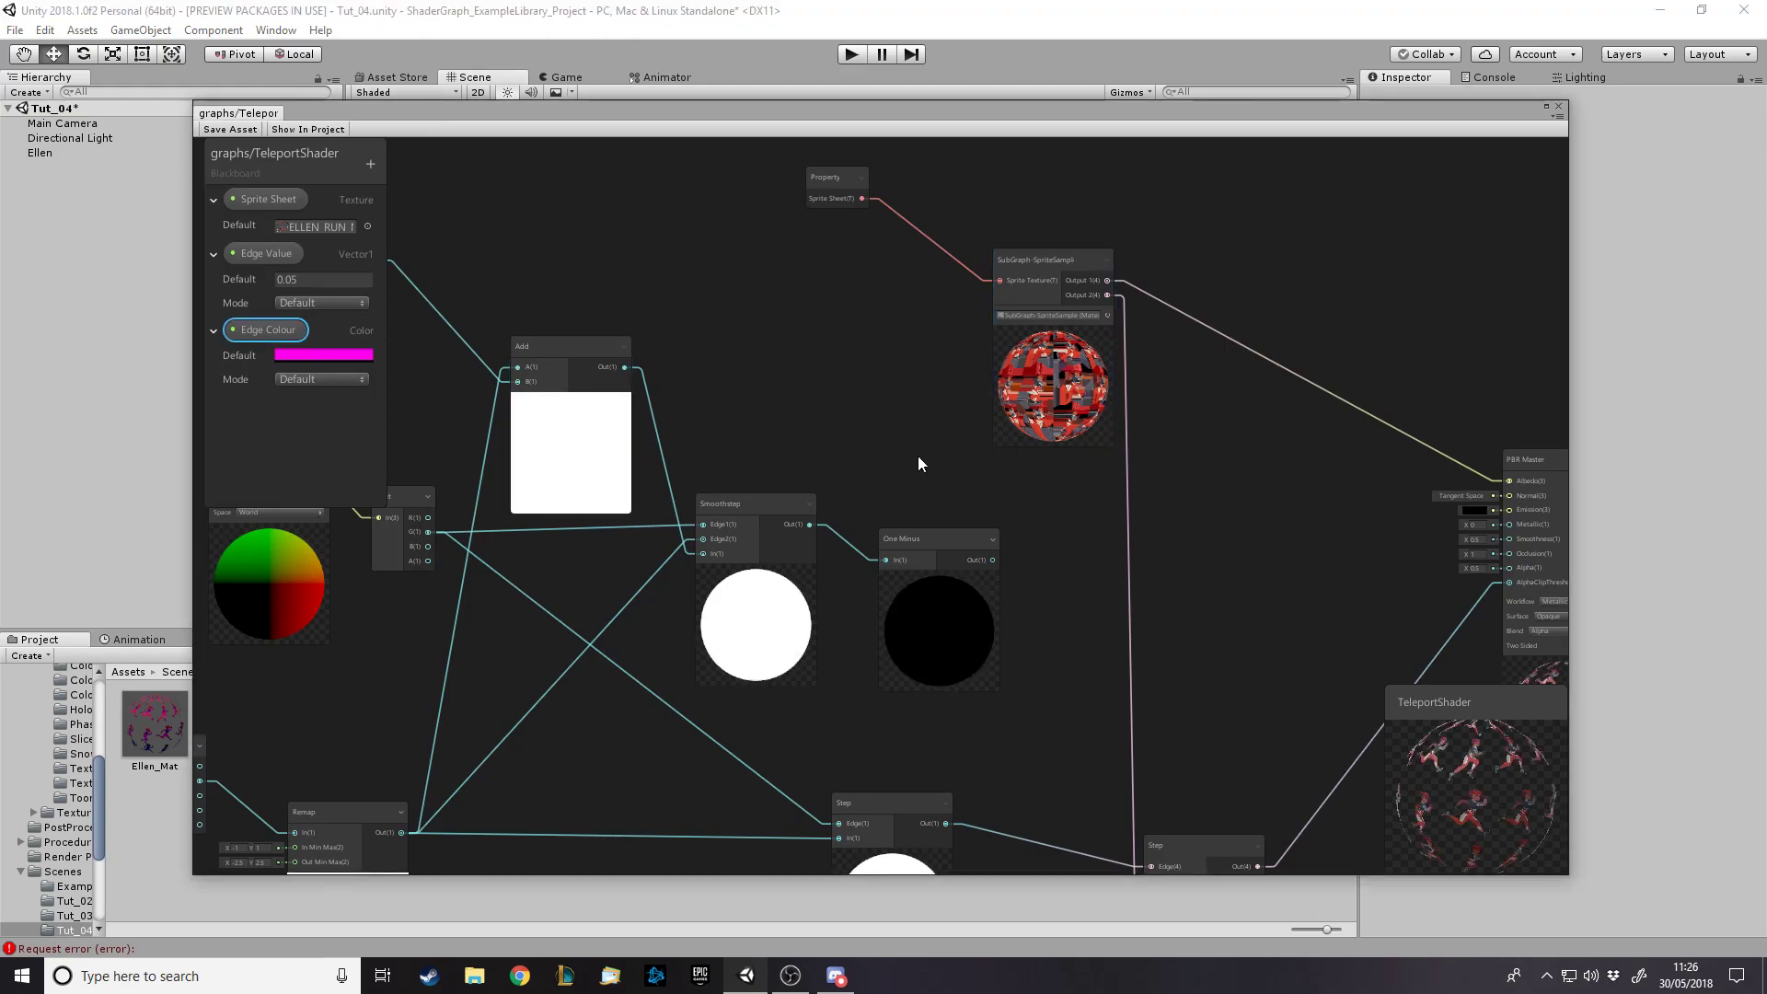
key(space)
text(mul)
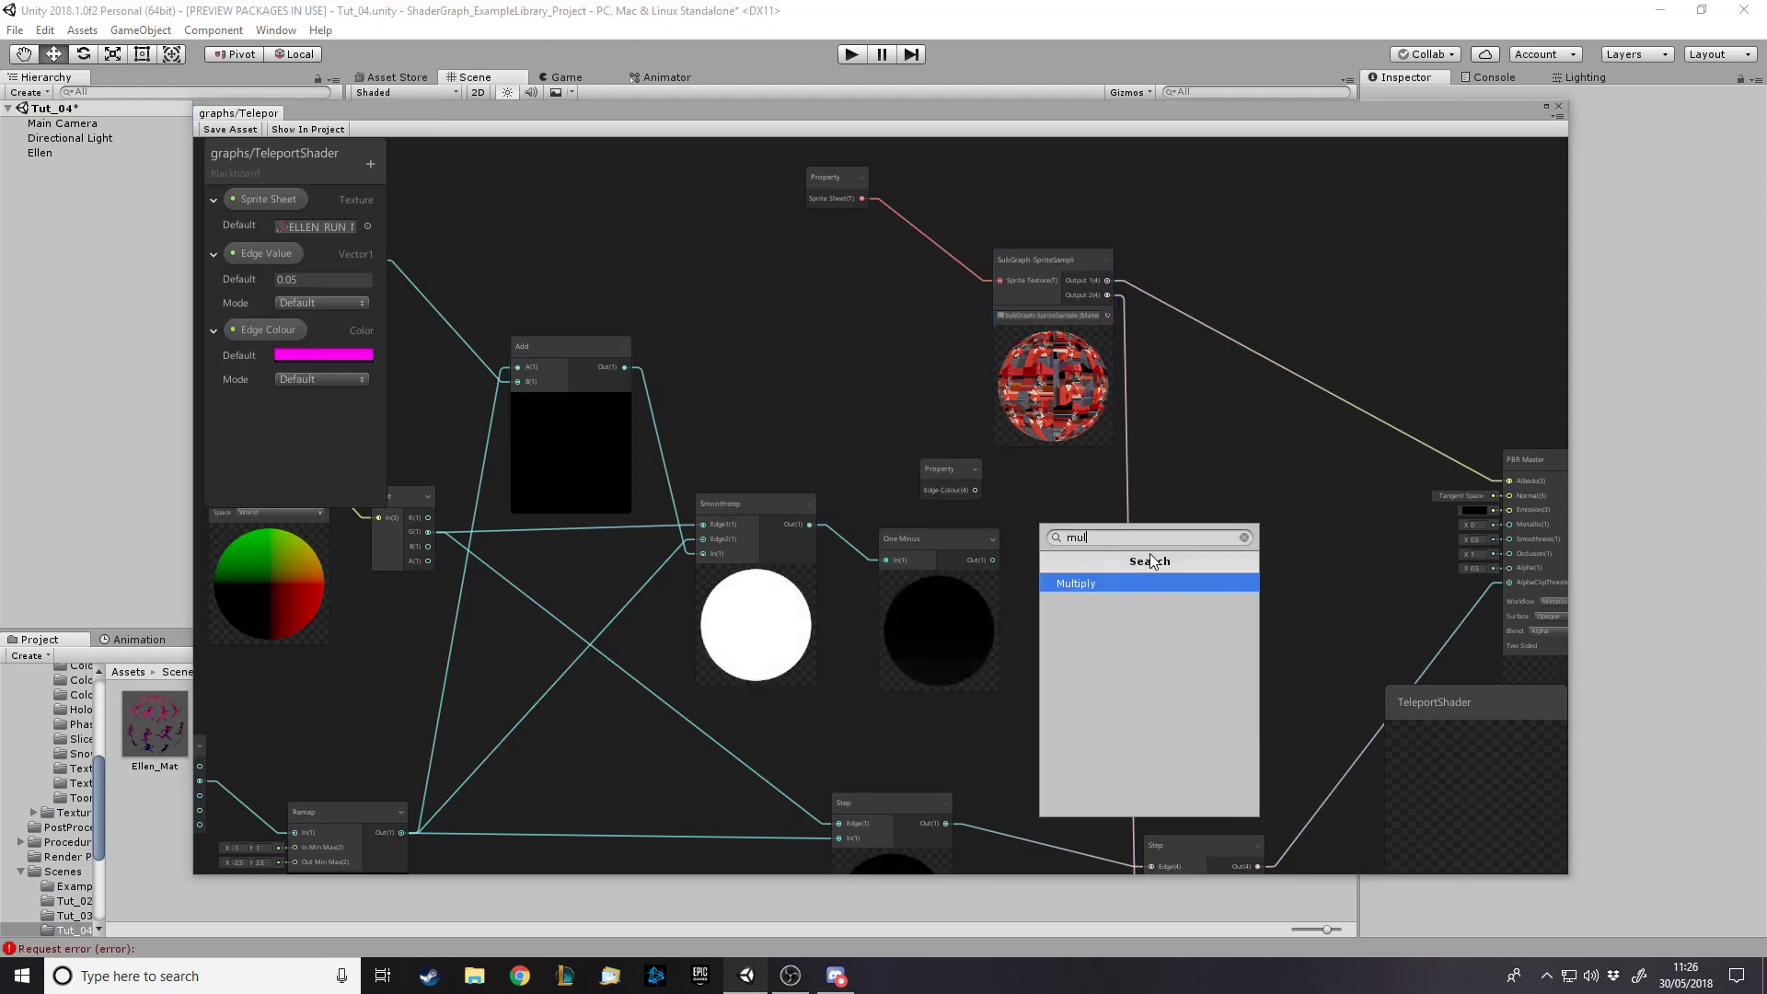
key(Return)
drag(976, 489, 1161, 572)
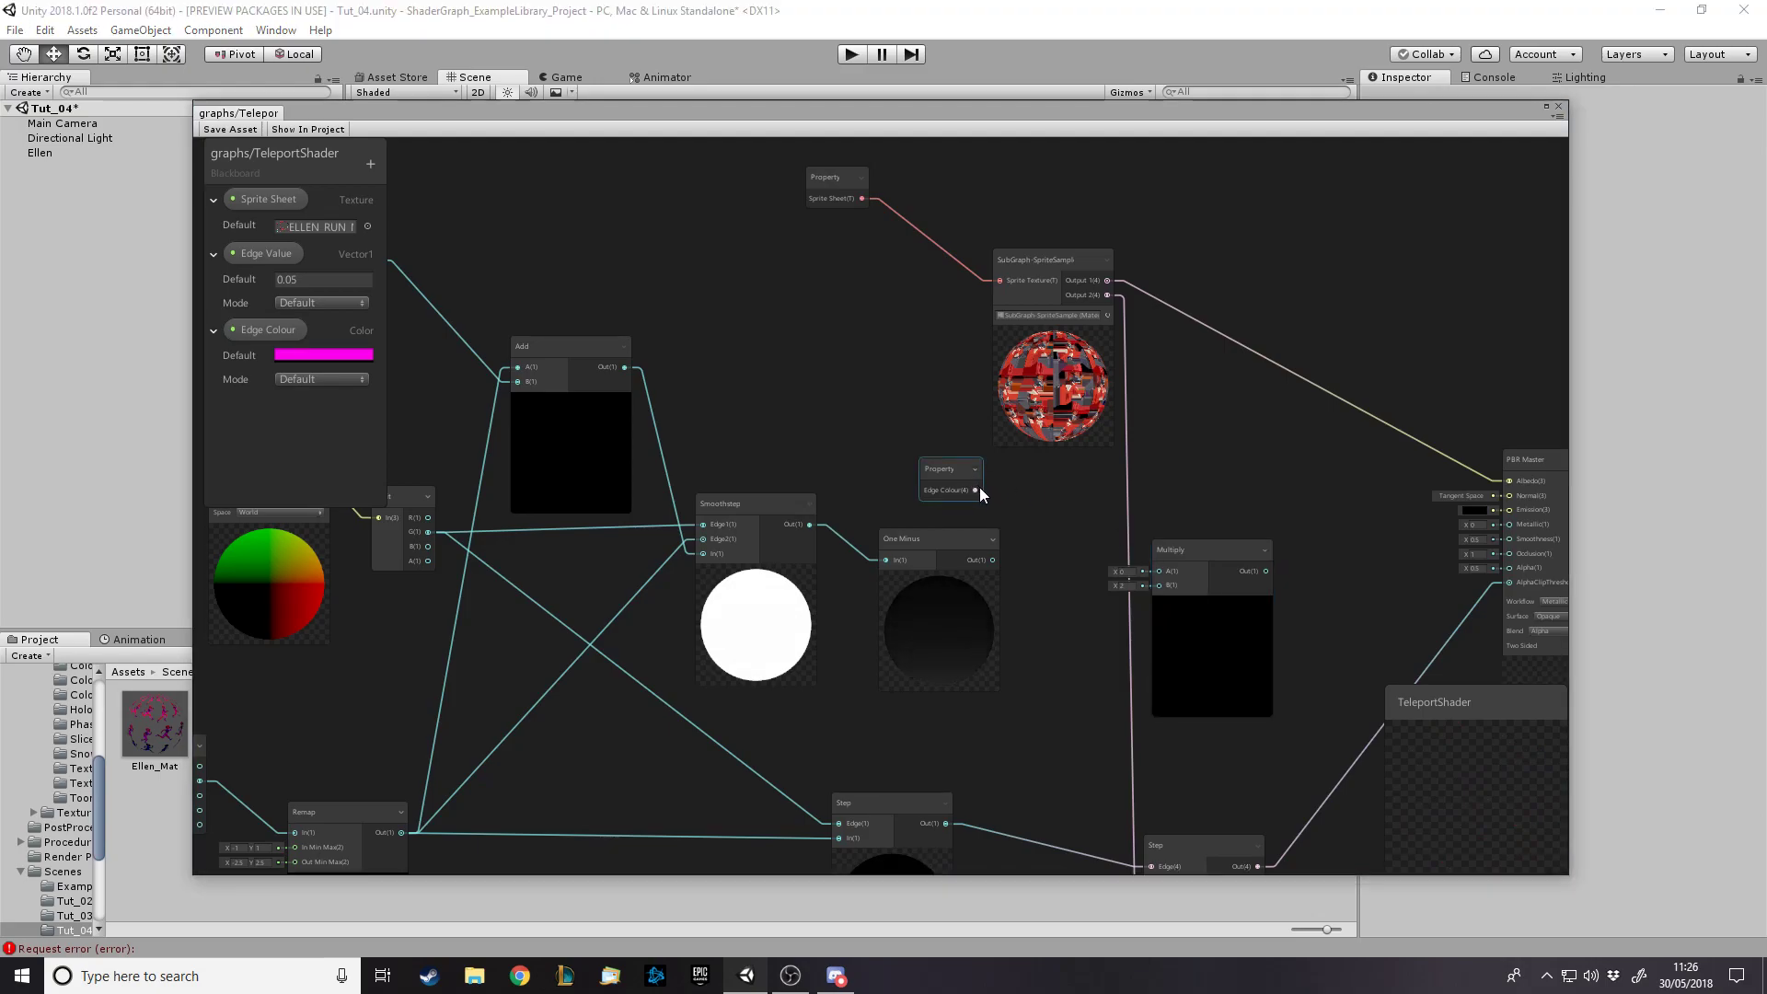
drag(994, 559, 1194, 513)
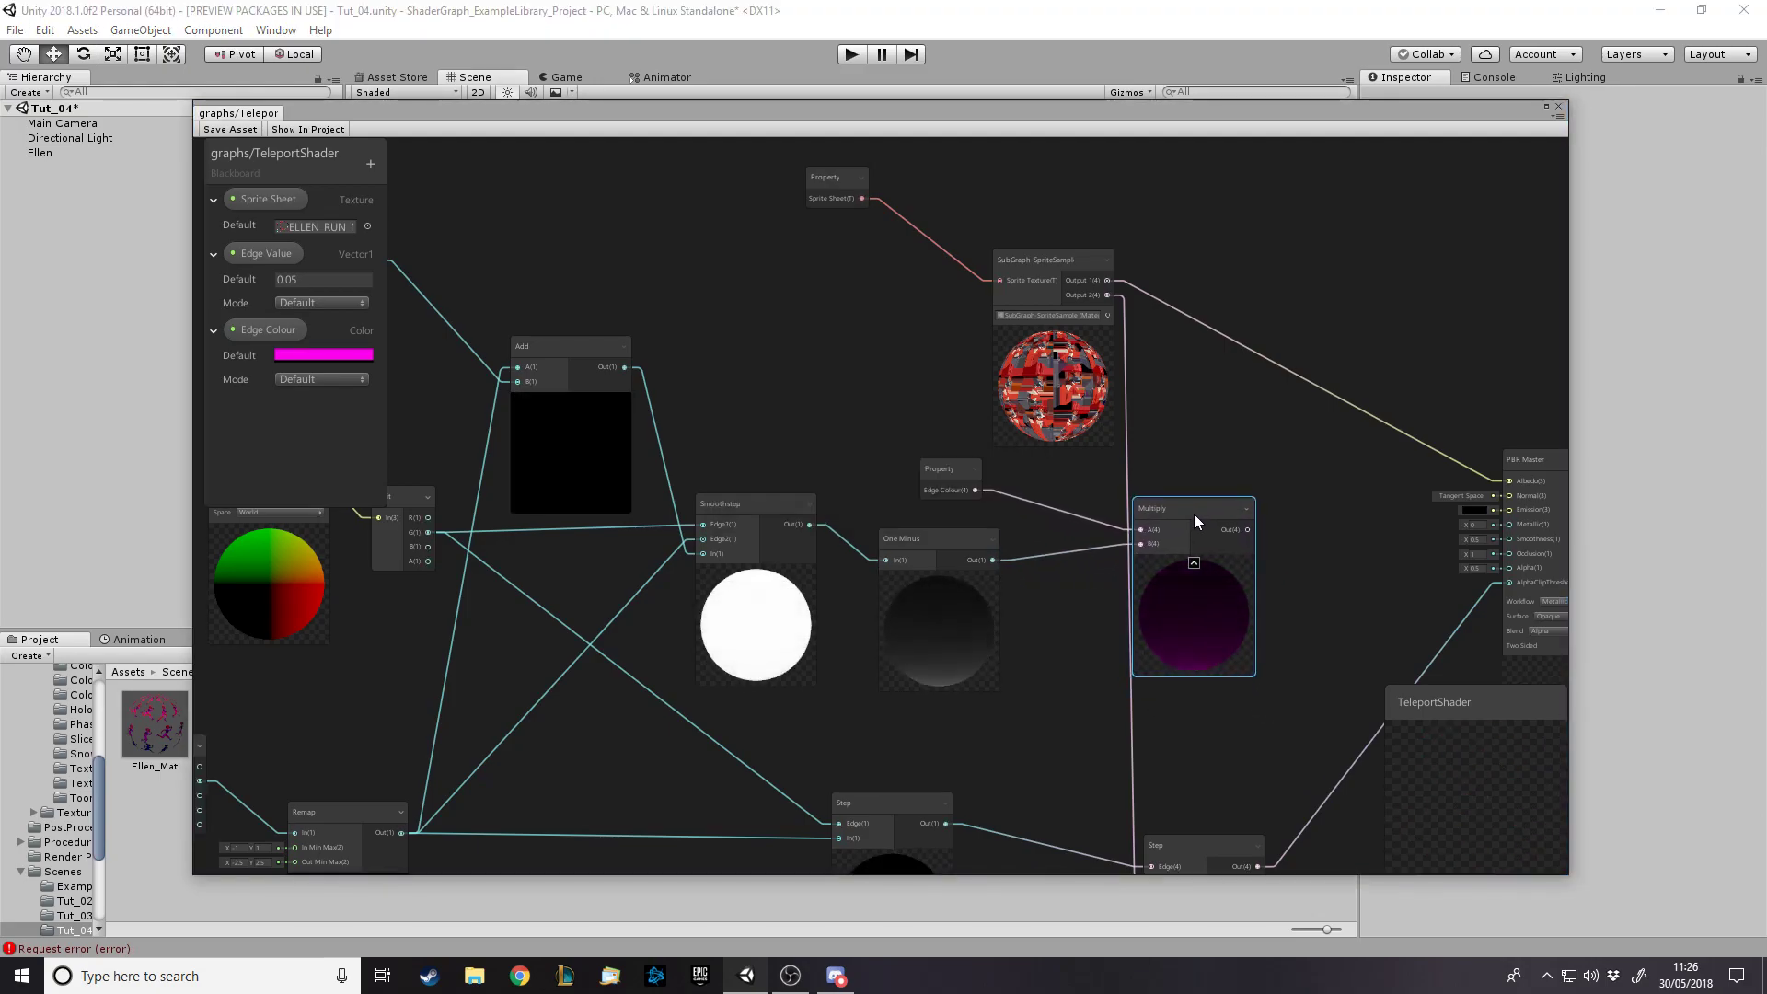
Connect the Multiply output to the PBR Master's Emission input and save the shader graph
scroll(976, 441, down, 3)
scroll(1305, 716, up, 2)
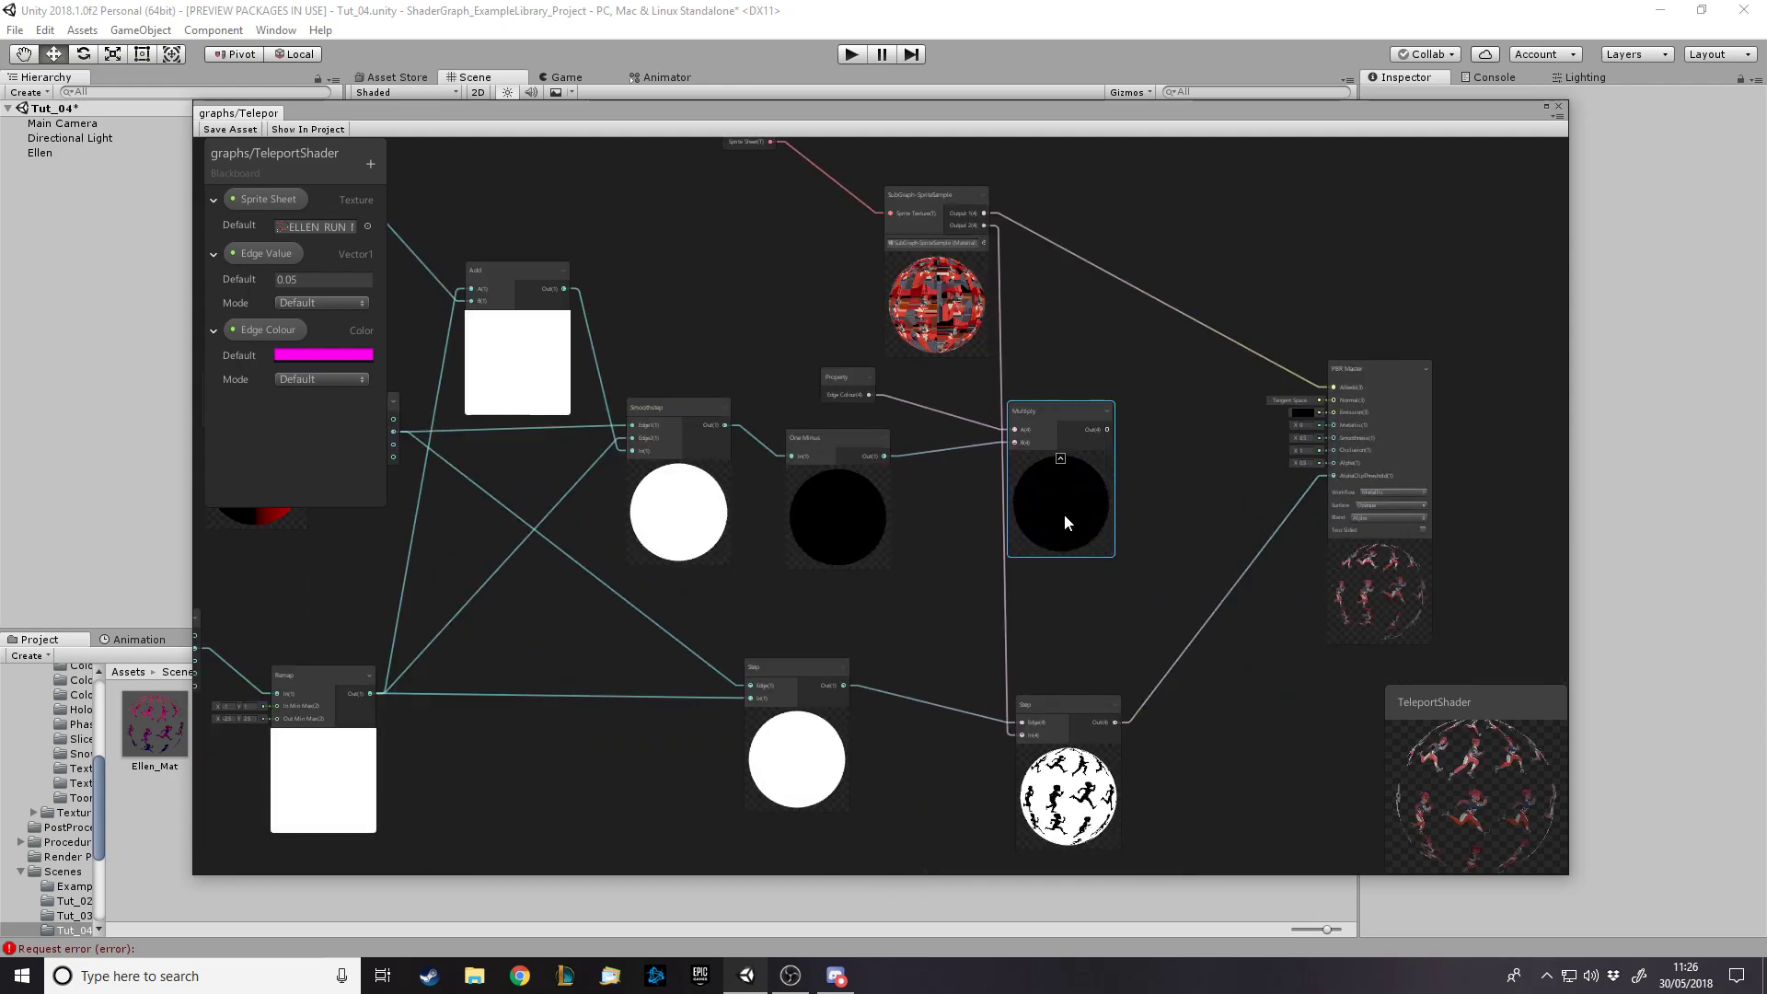
drag(1108, 430, 1332, 414)
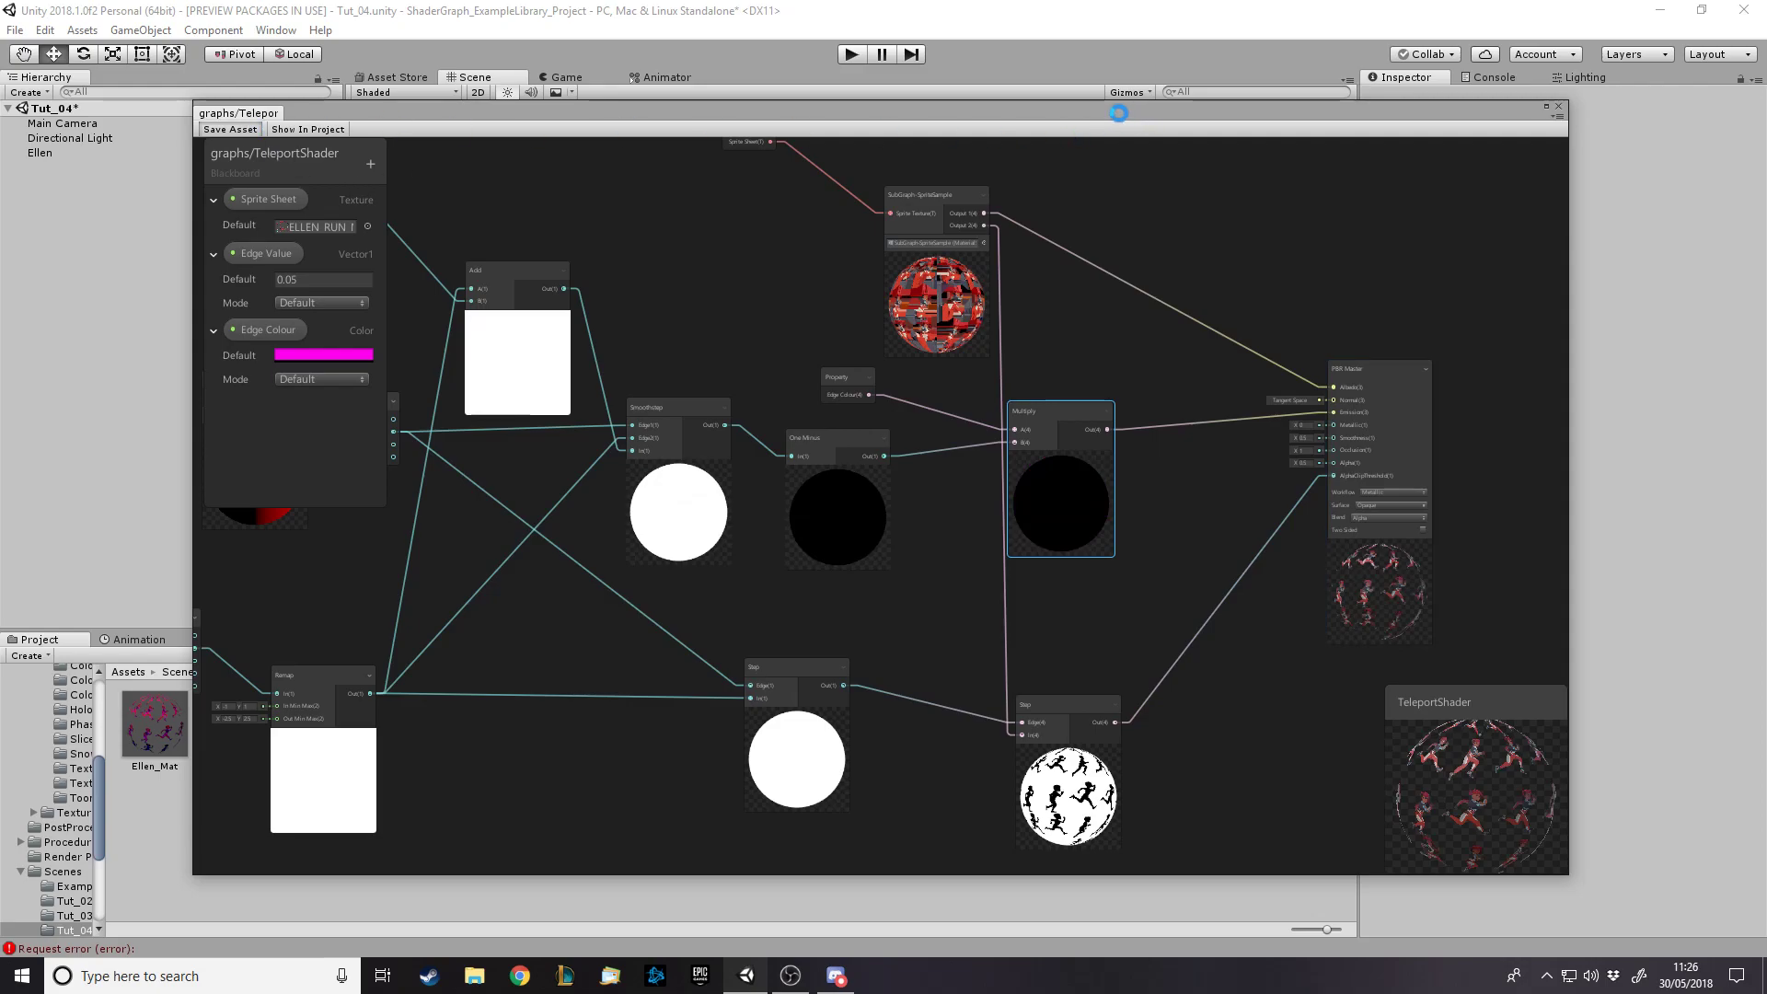
Move the graph window off the scene, select Ellen and set the TeleportMat material's Edge Value to -0.14
drag(1092, 114, 1074, 841)
click(767, 389)
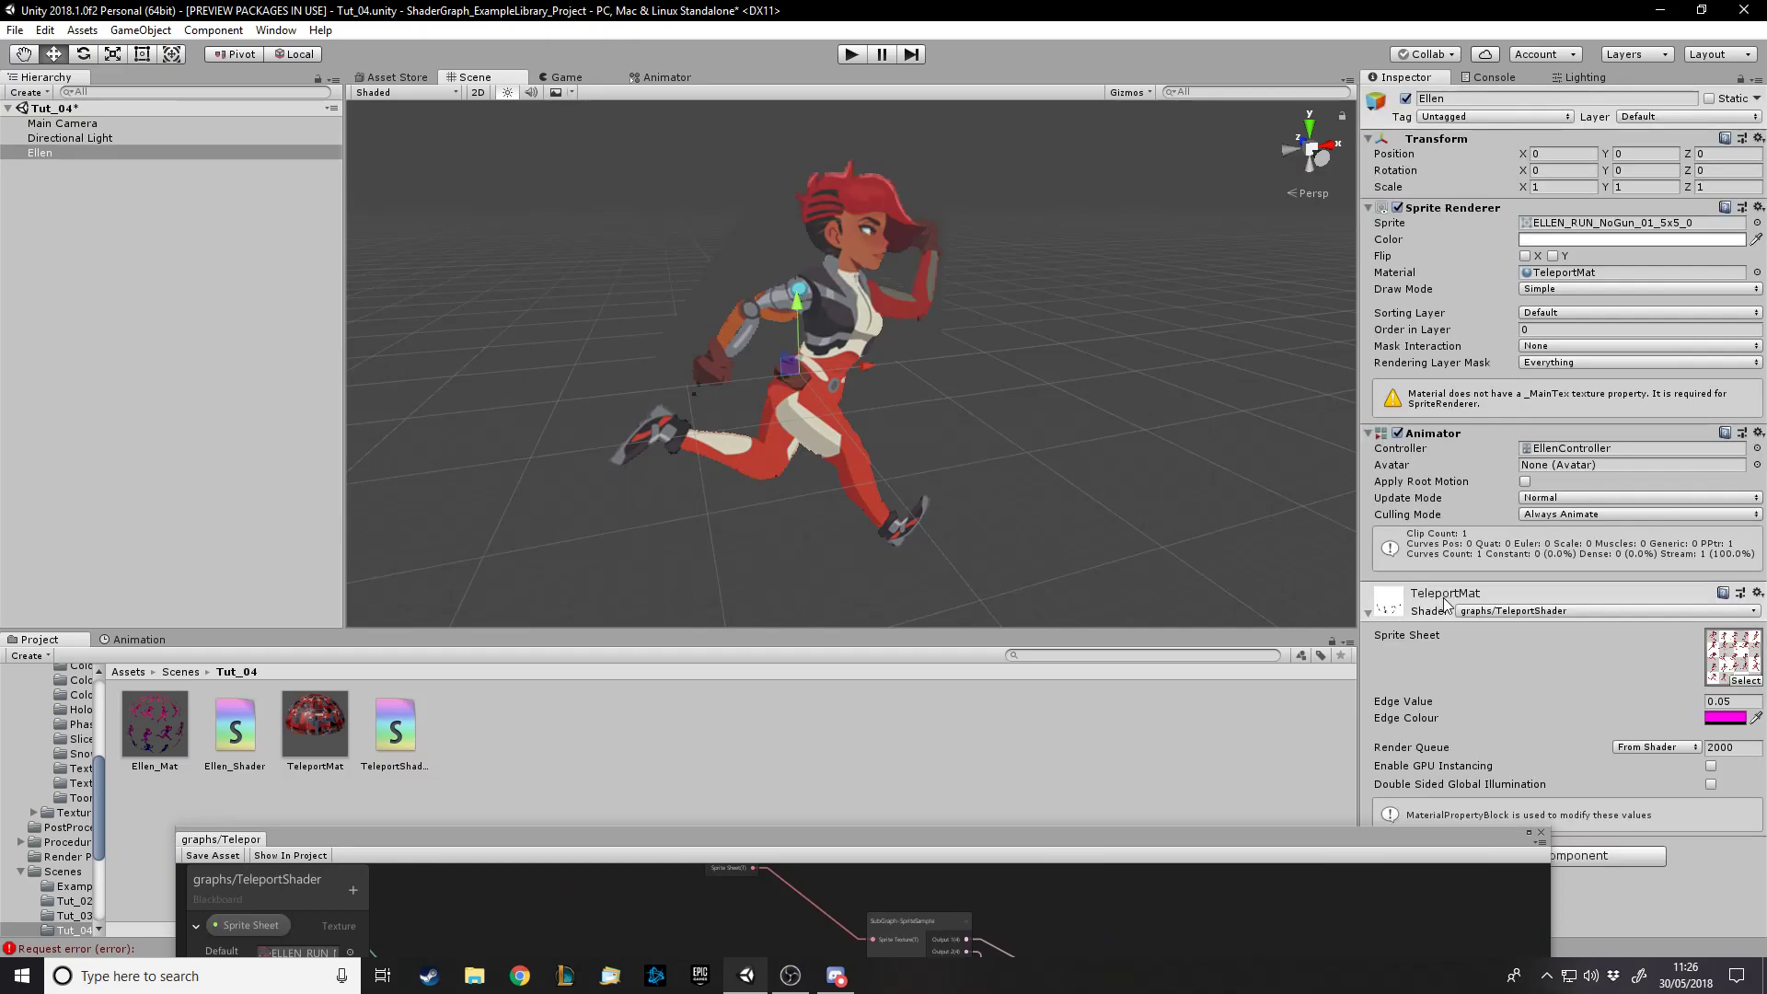
mouse_move(1424, 709)
mouse_down()
mouse_move(1398, 711)
mouse_move(1433, 713)
mouse_move(1412, 706)
mouse_up()
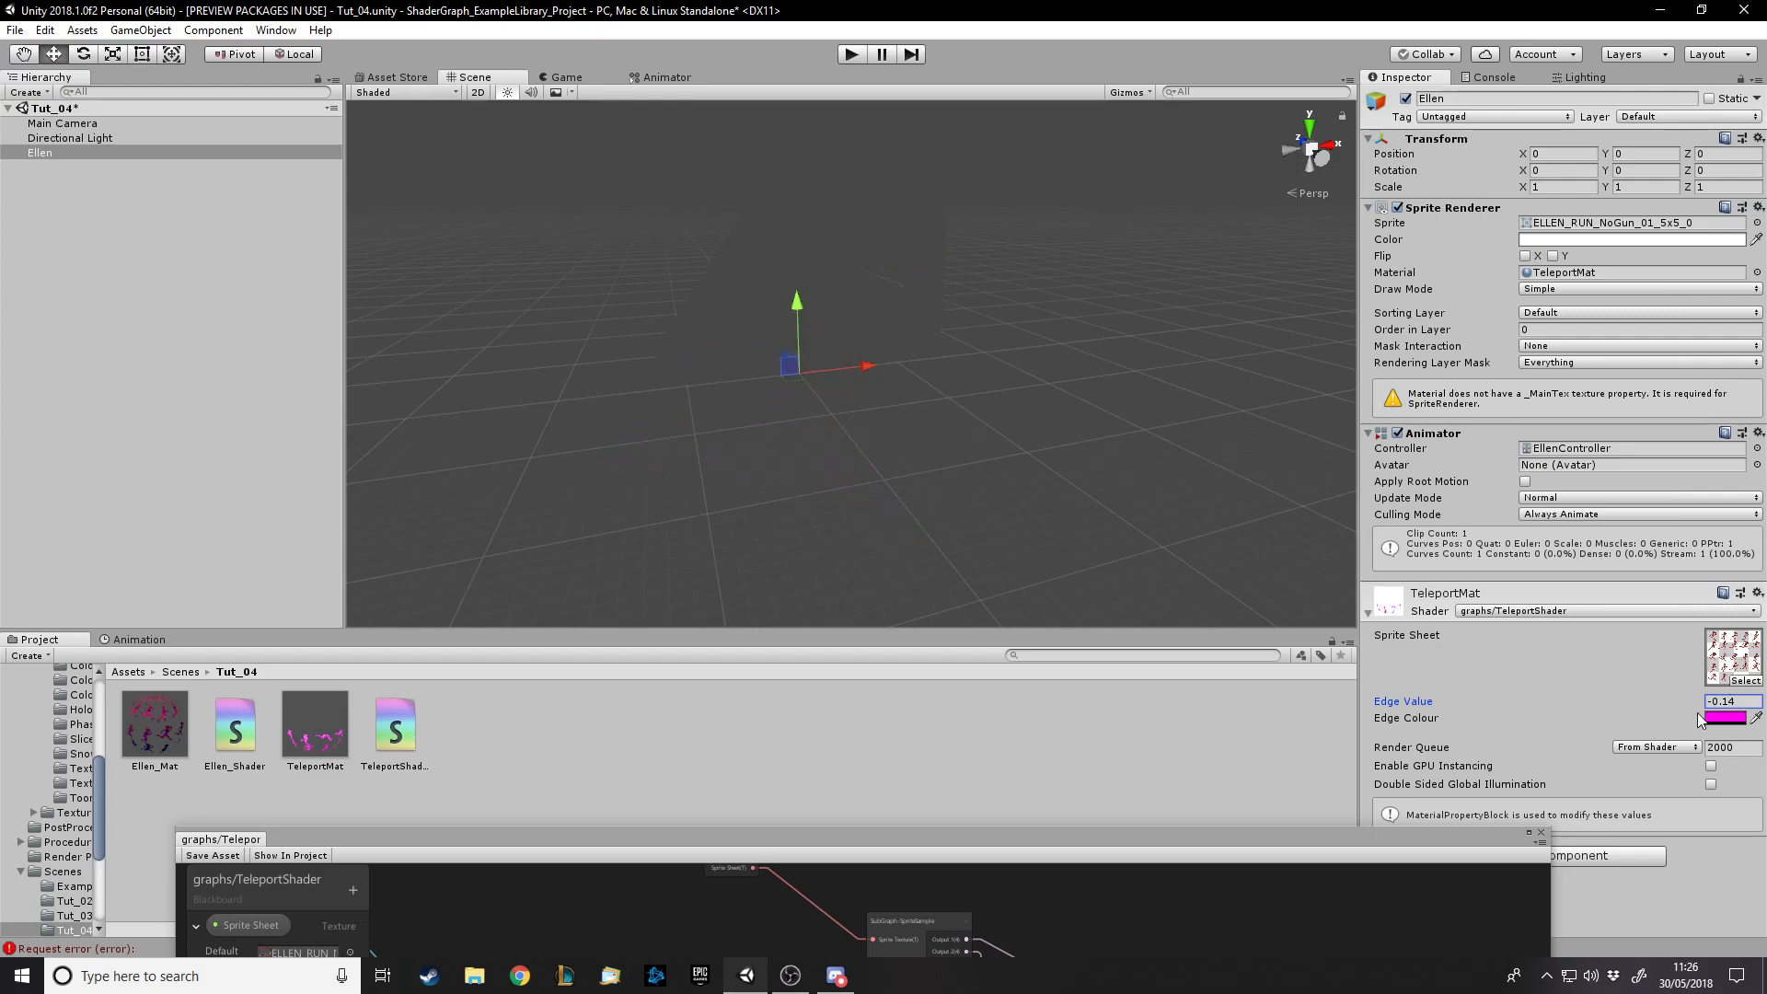
Change the TeleportMat material's Edge Colour to blue, hexadecimal 0032FF
click(1719, 721)
mouse_move(353, 353)
mouse_down()
mouse_move(254, 342)
mouse_move(209, 187)
mouse_move(340, 132)
mouse_move(466, 207)
mouse_move(471, 298)
mouse_move(426, 359)
mouse_move(341, 405)
mouse_move(217, 389)
mouse_up()
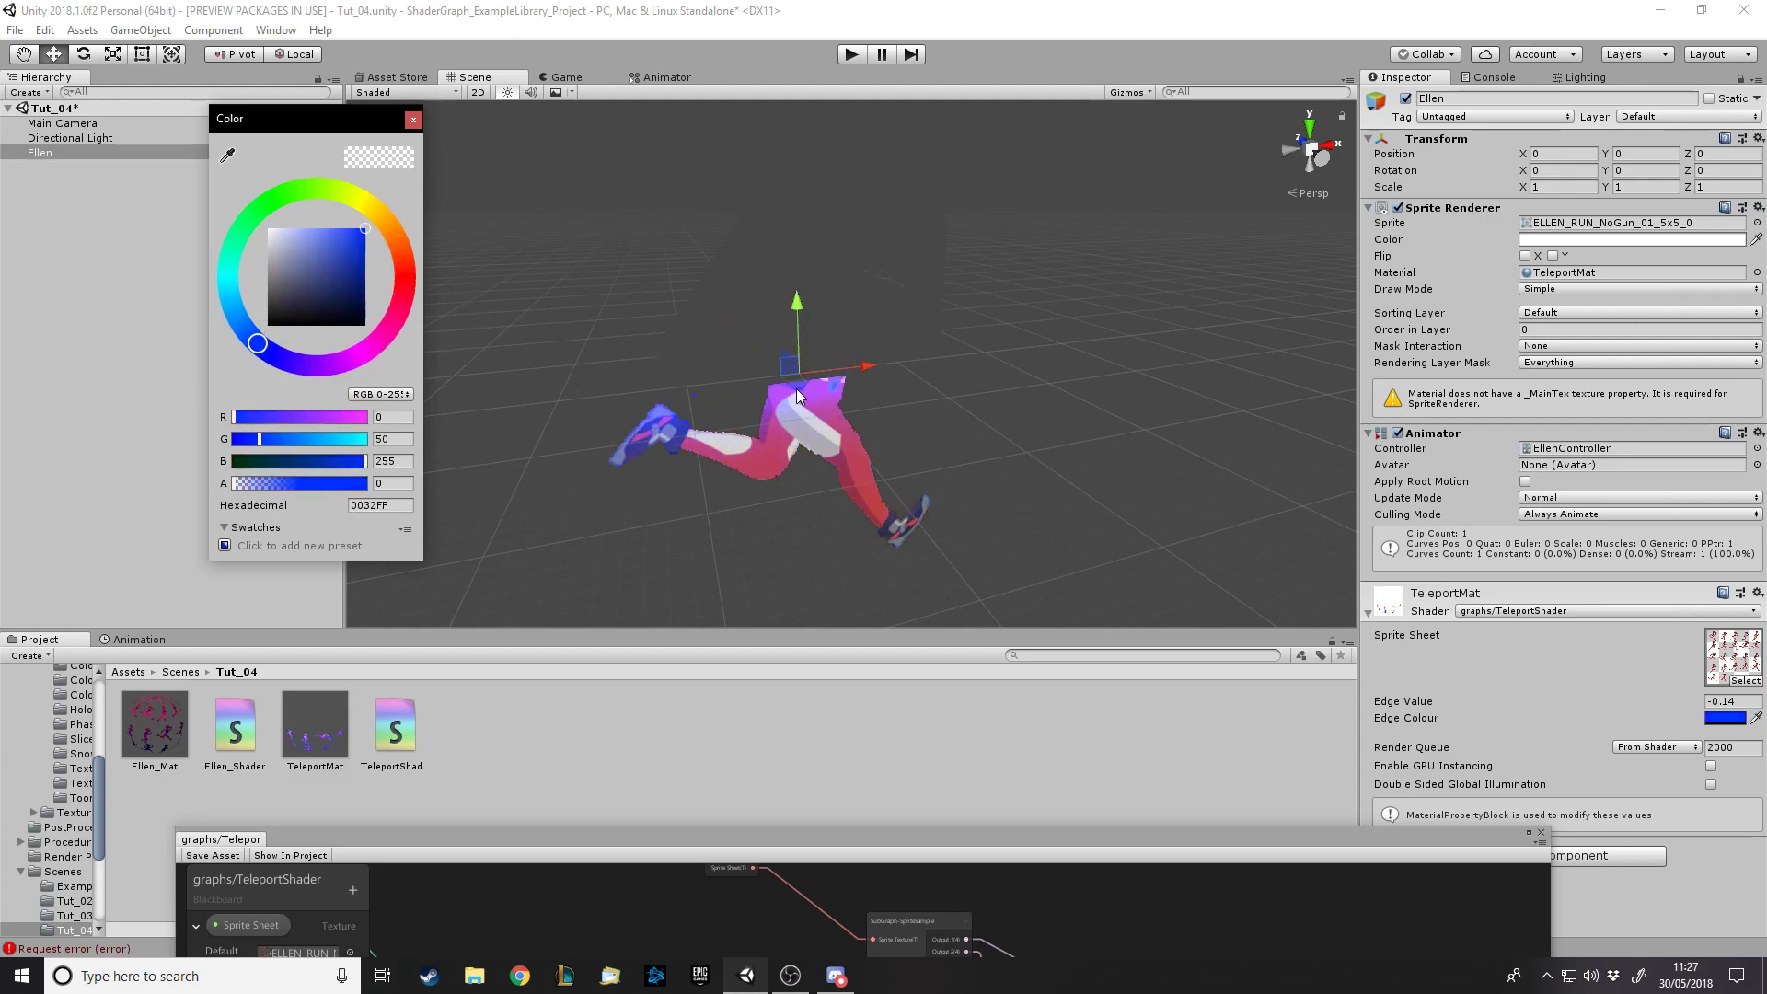
Set the TeleportMat material's Edge Value to -0.27 and switch to the Game view
drag(1406, 704, 1400, 709)
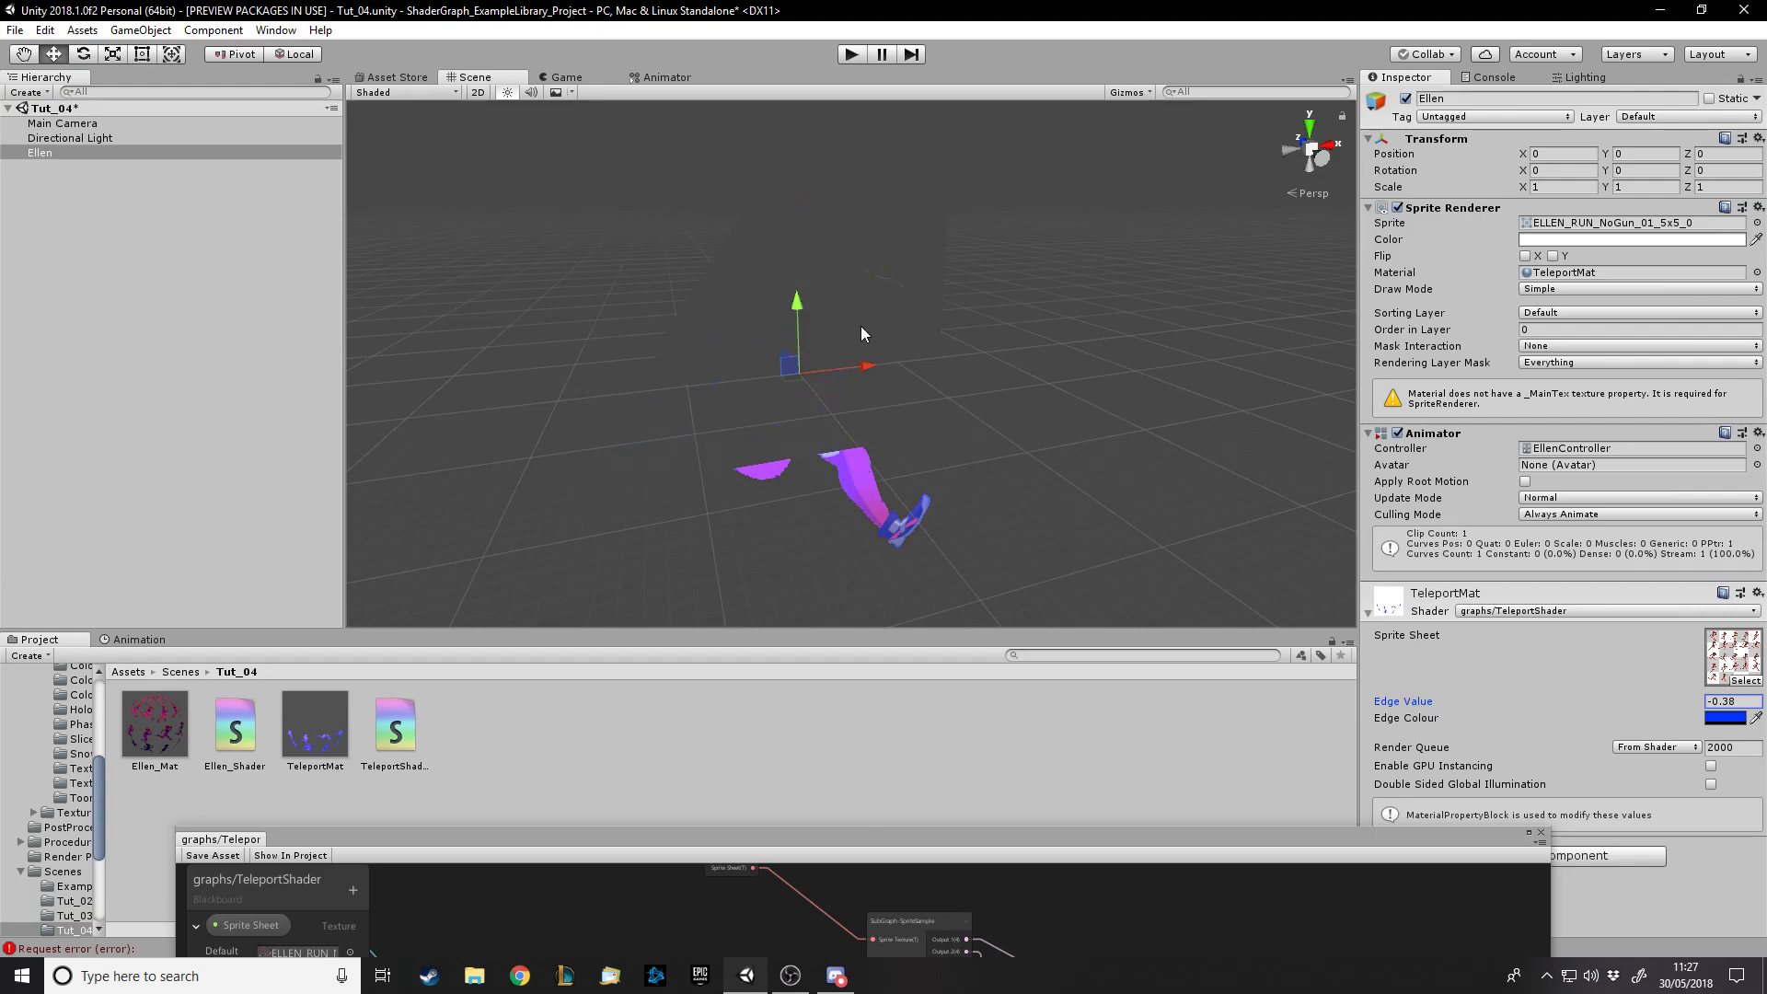
drag(1406, 702, 1425, 706)
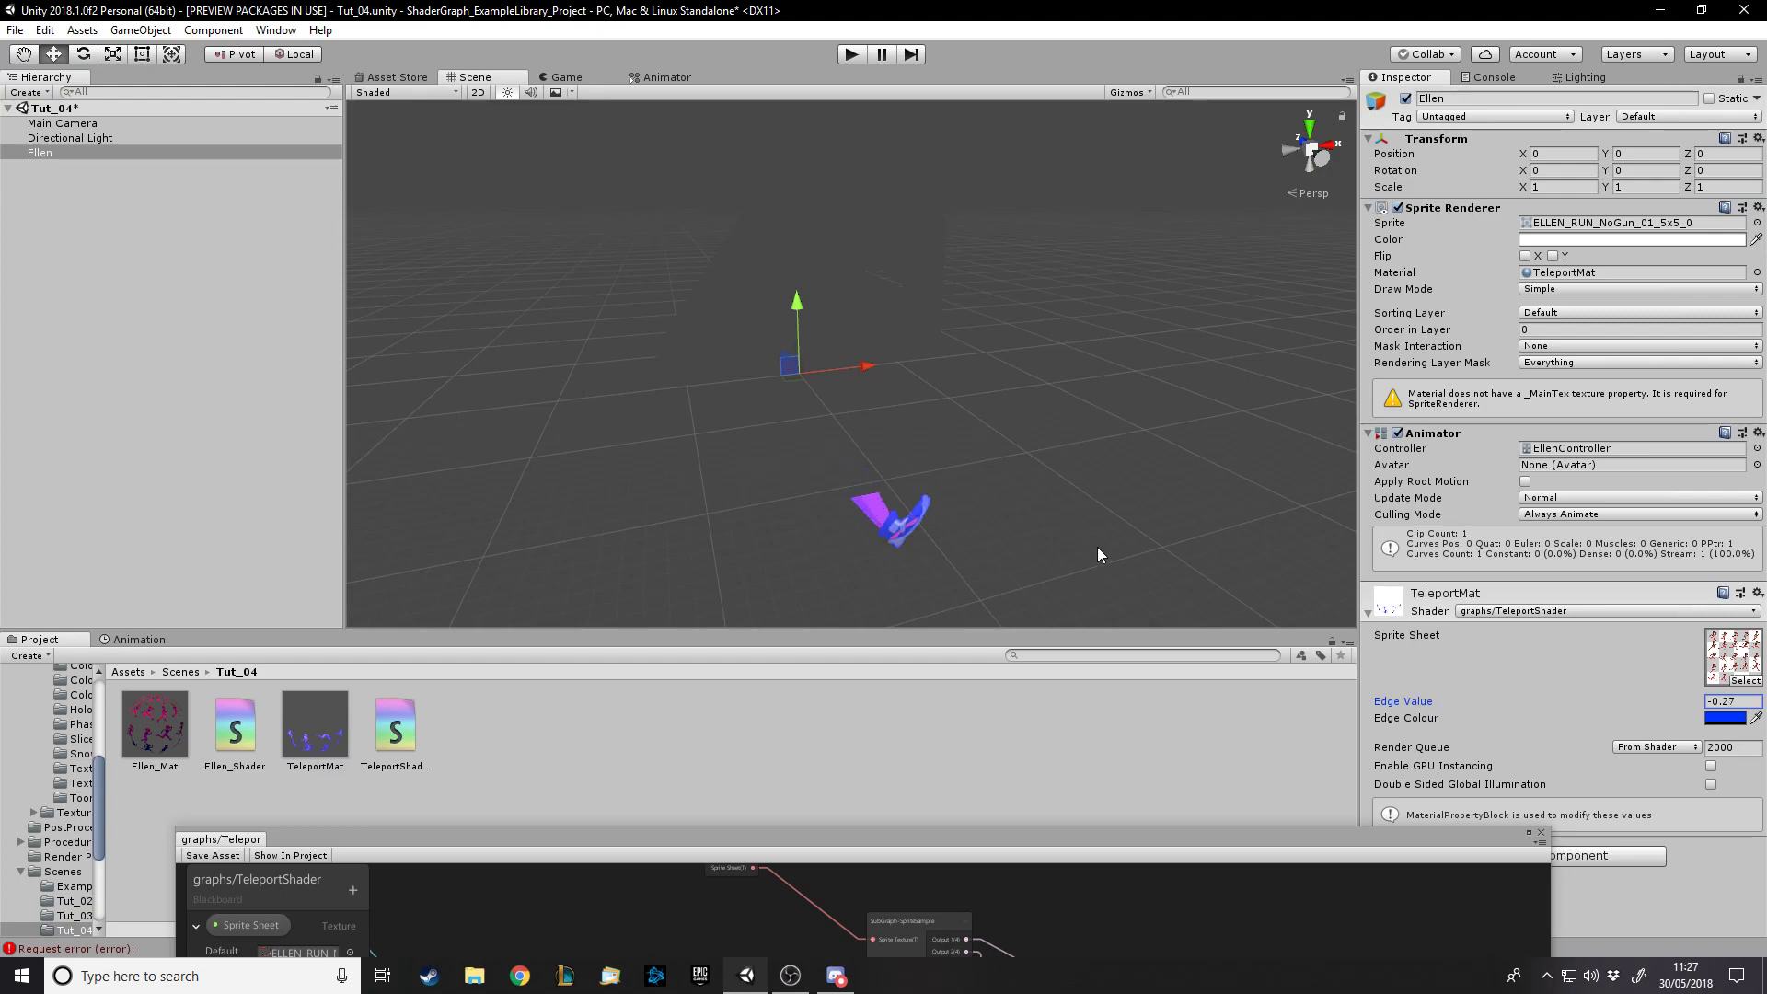
click(585, 81)
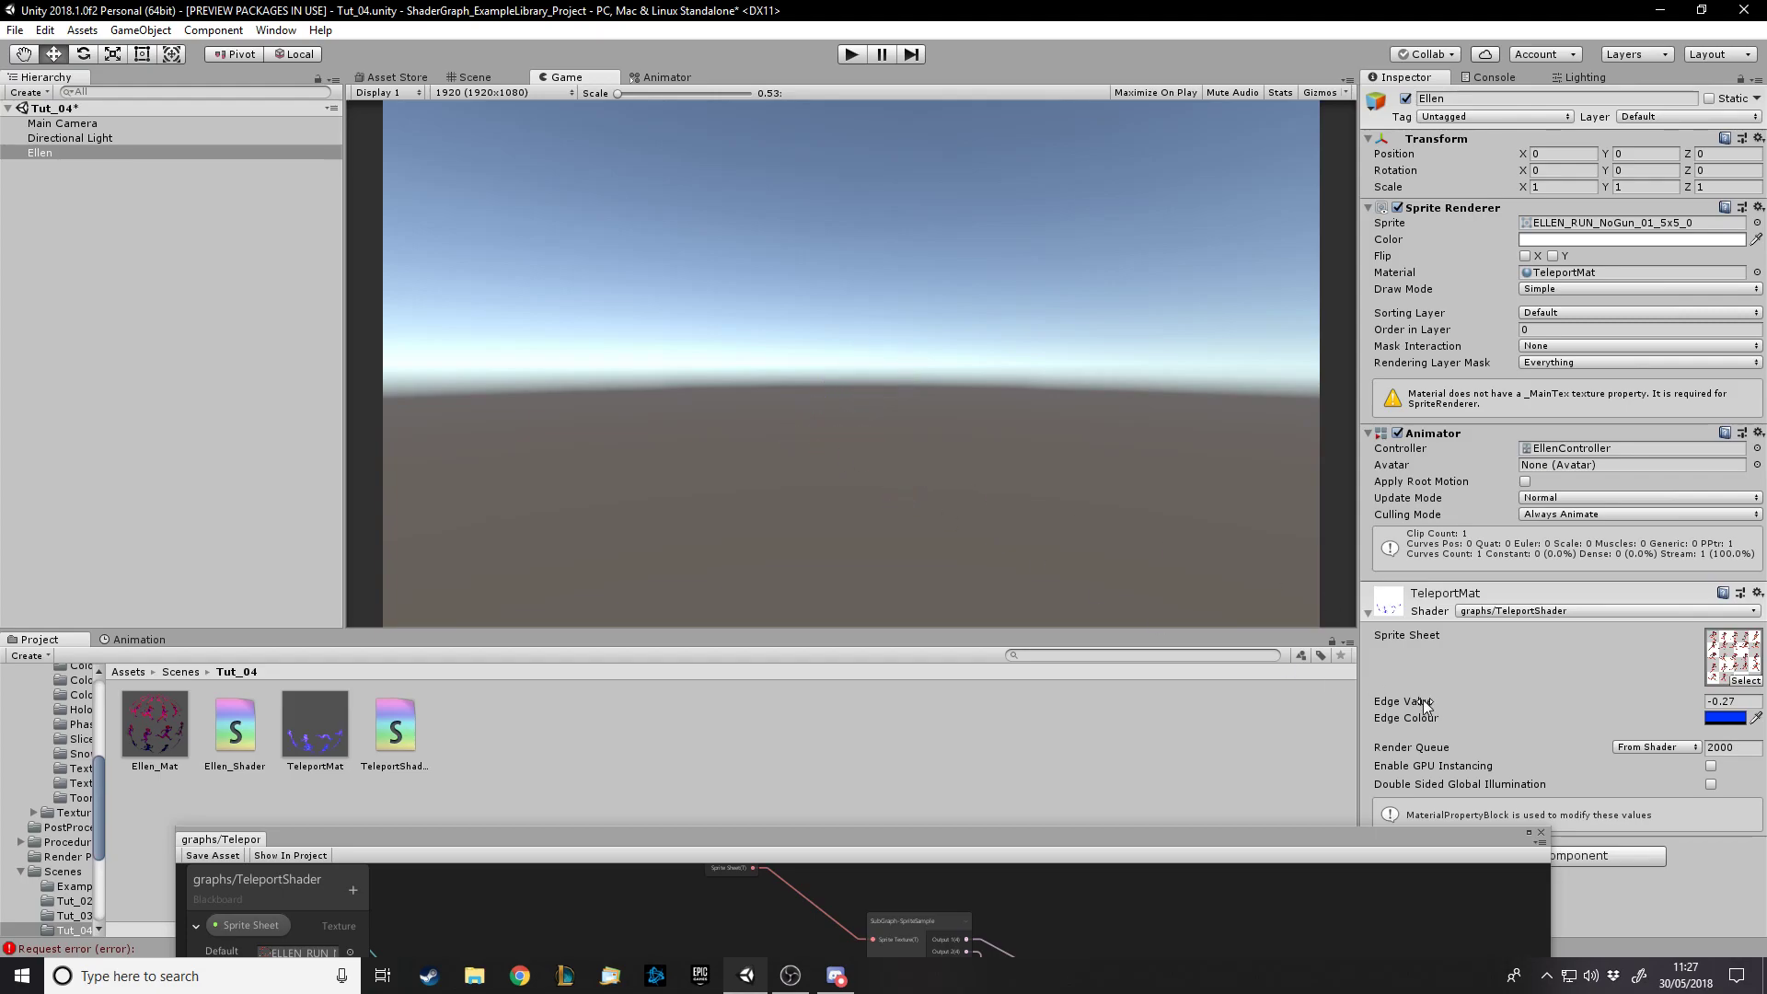
Move the TeleportShader graph window back up over the editor so the whole node network is visible
drag(1124, 837, 1104, 111)
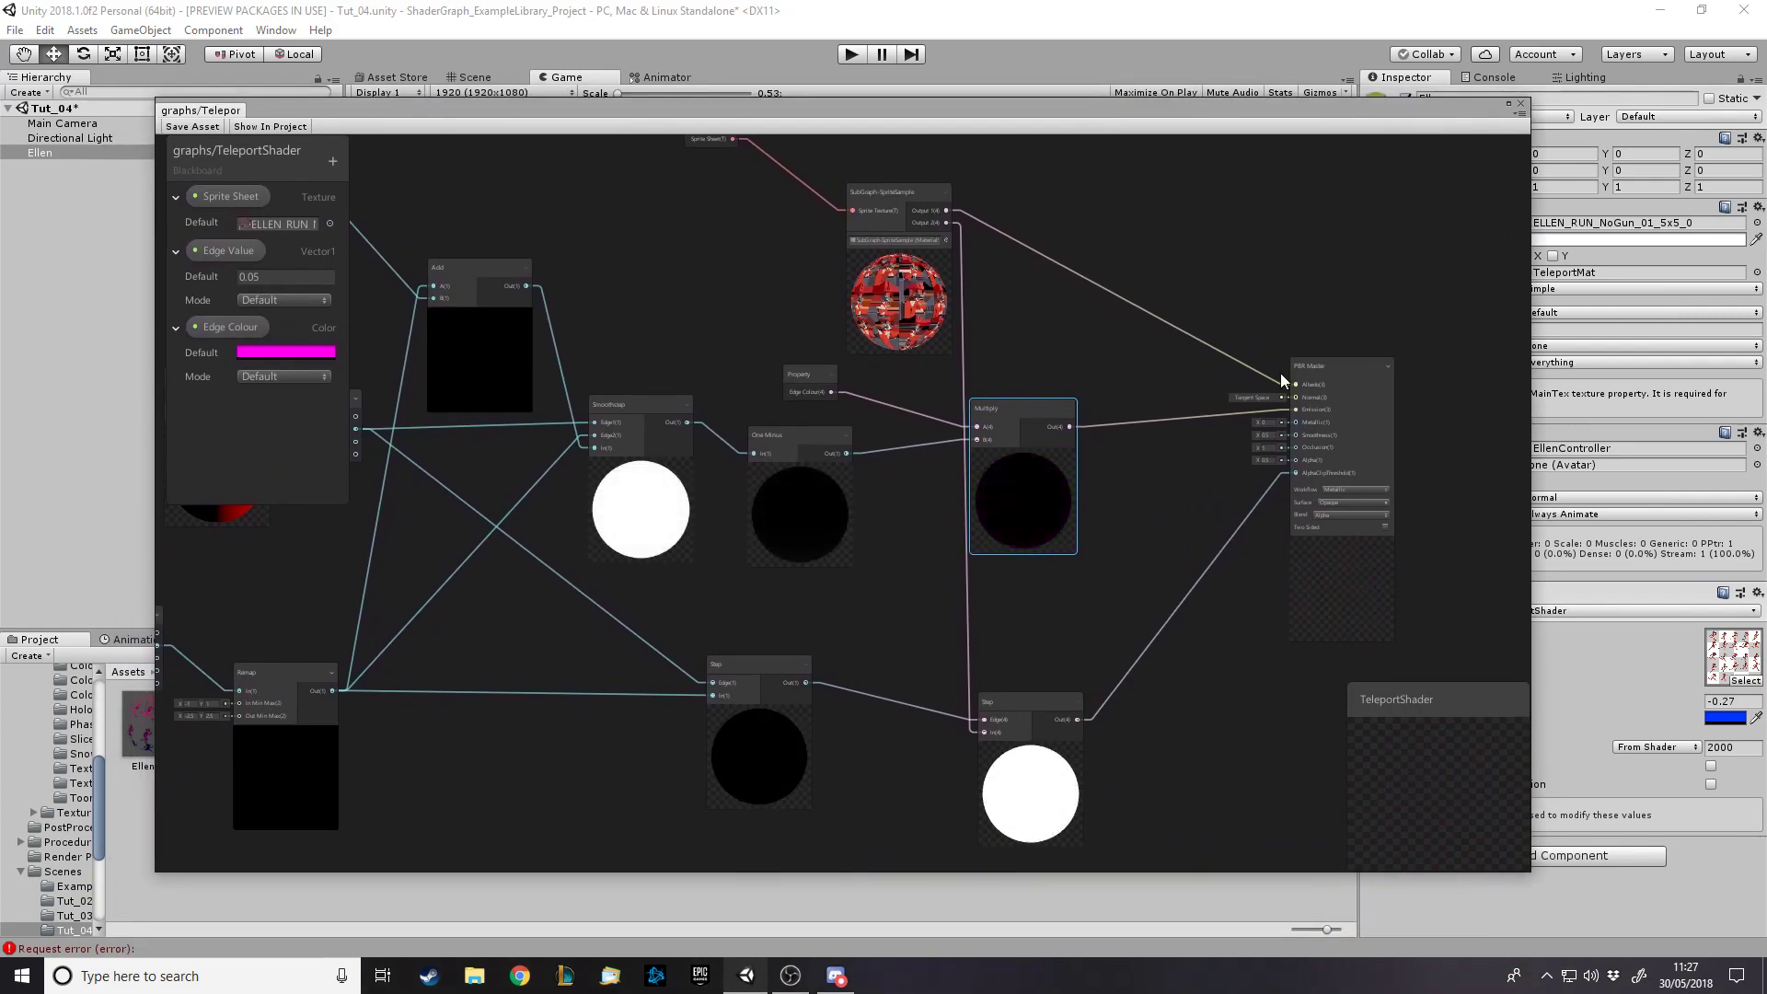
scroll(1416, 374, down, 1)
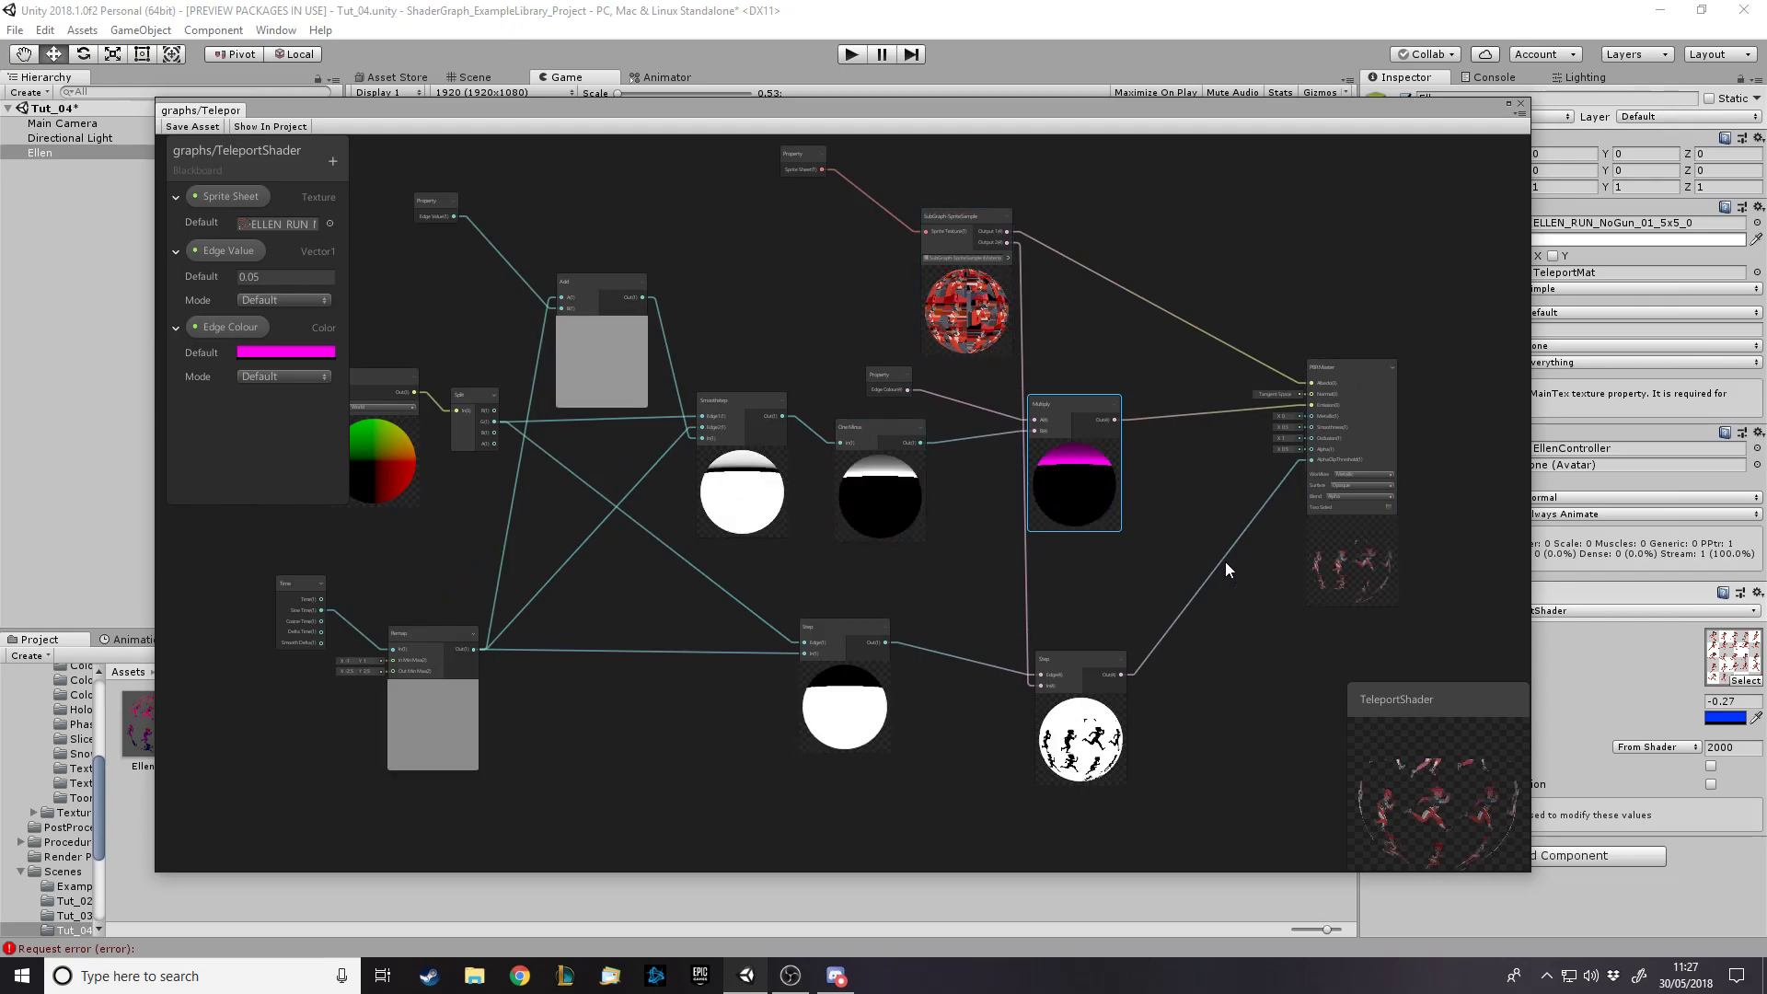
scroll(1223, 561, down, 1)
scroll(826, 299, up, 1)
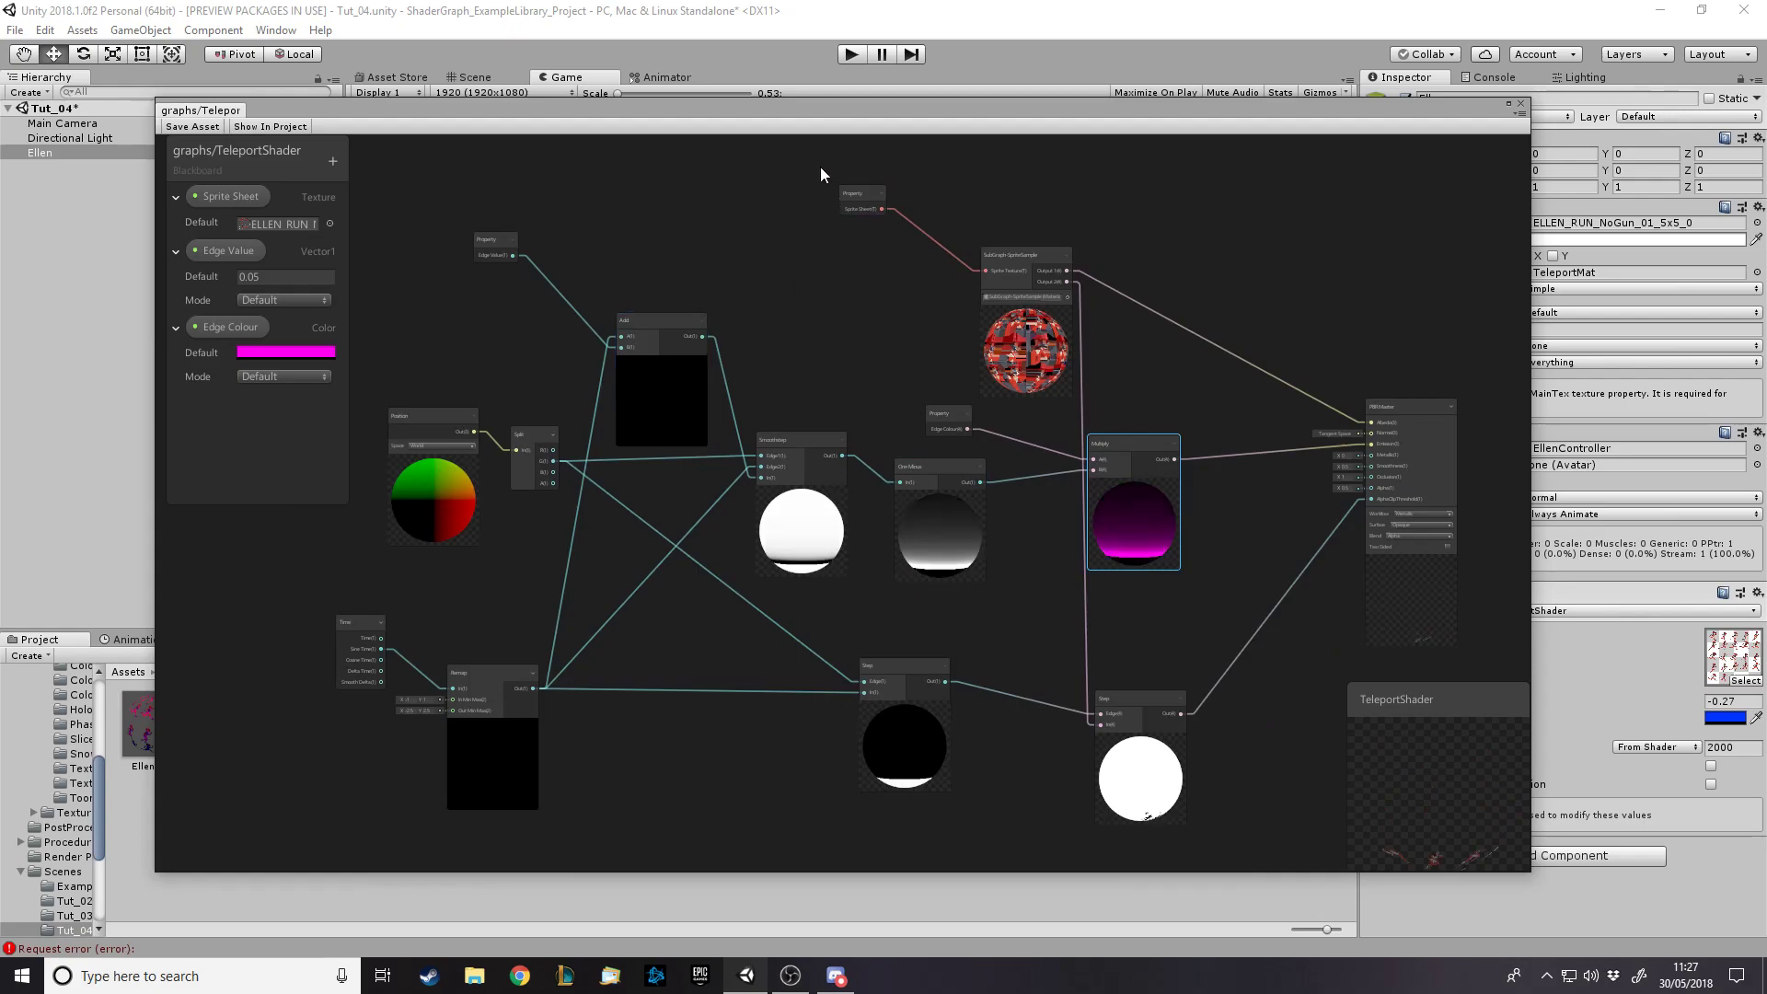
Open the SpriteSample subgraph to review its nodes, and close it to return to the TeleportShader graph
drag(806, 169, 940, 245)
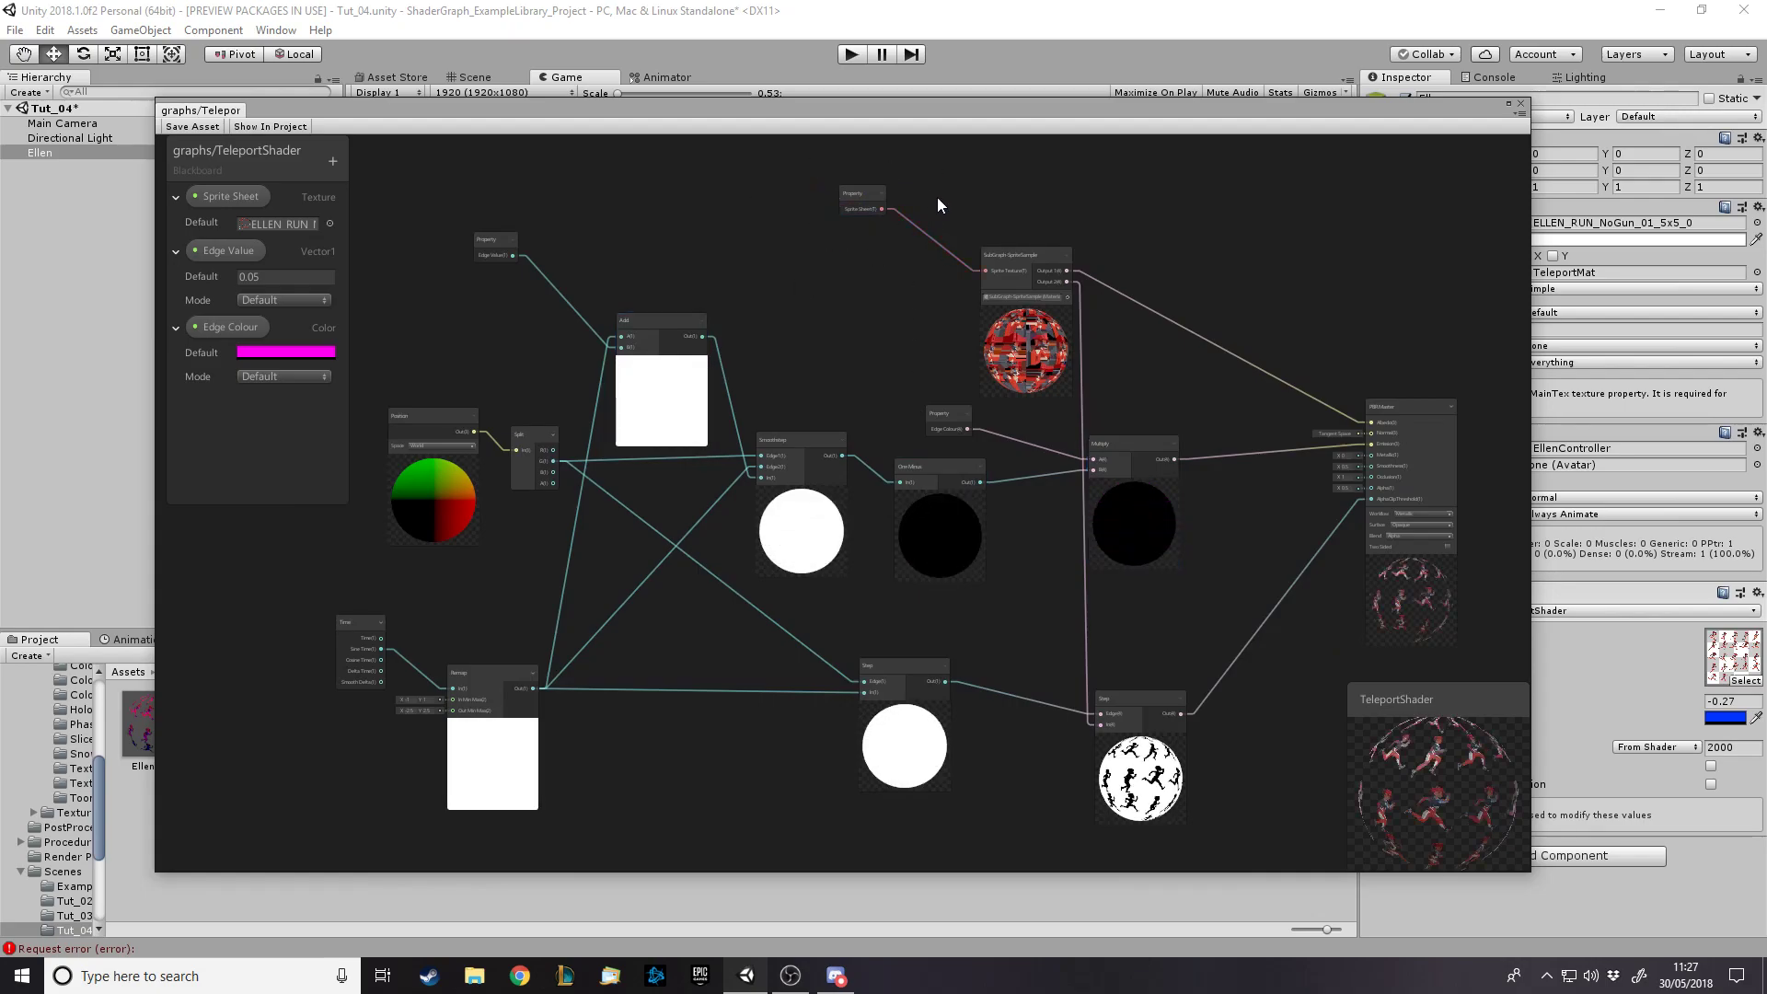
drag(1067, 346, 1072, 342)
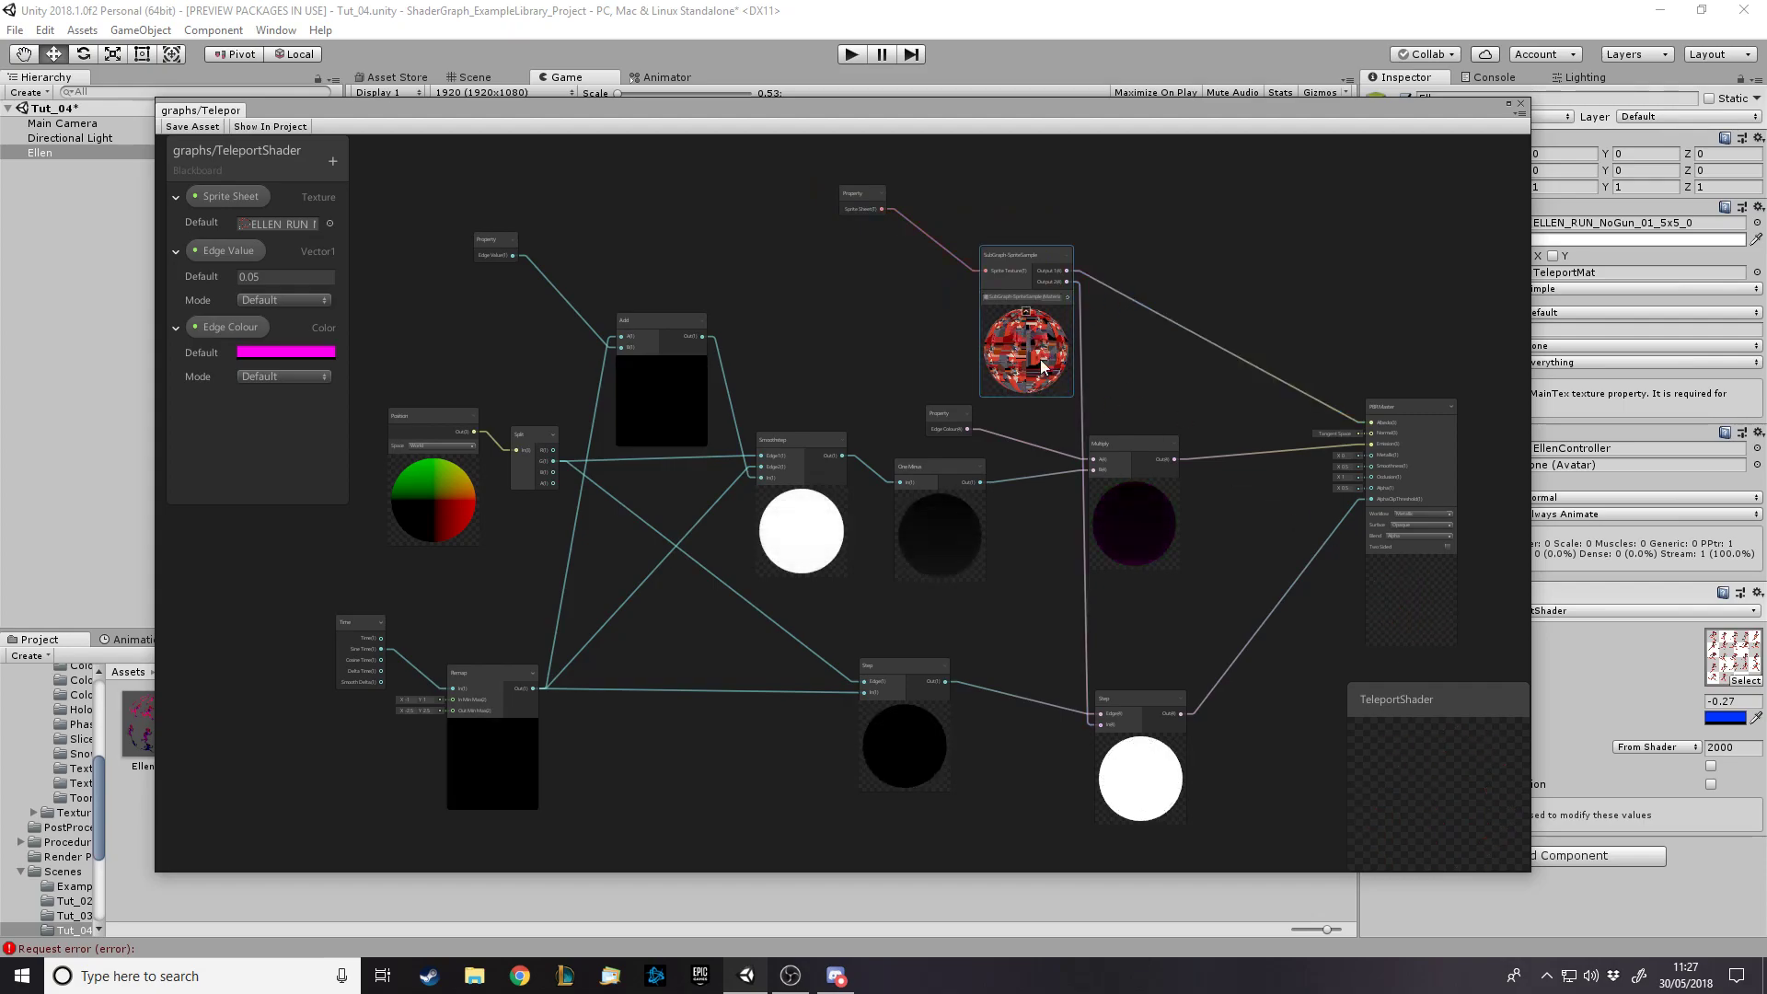
click(923, 294)
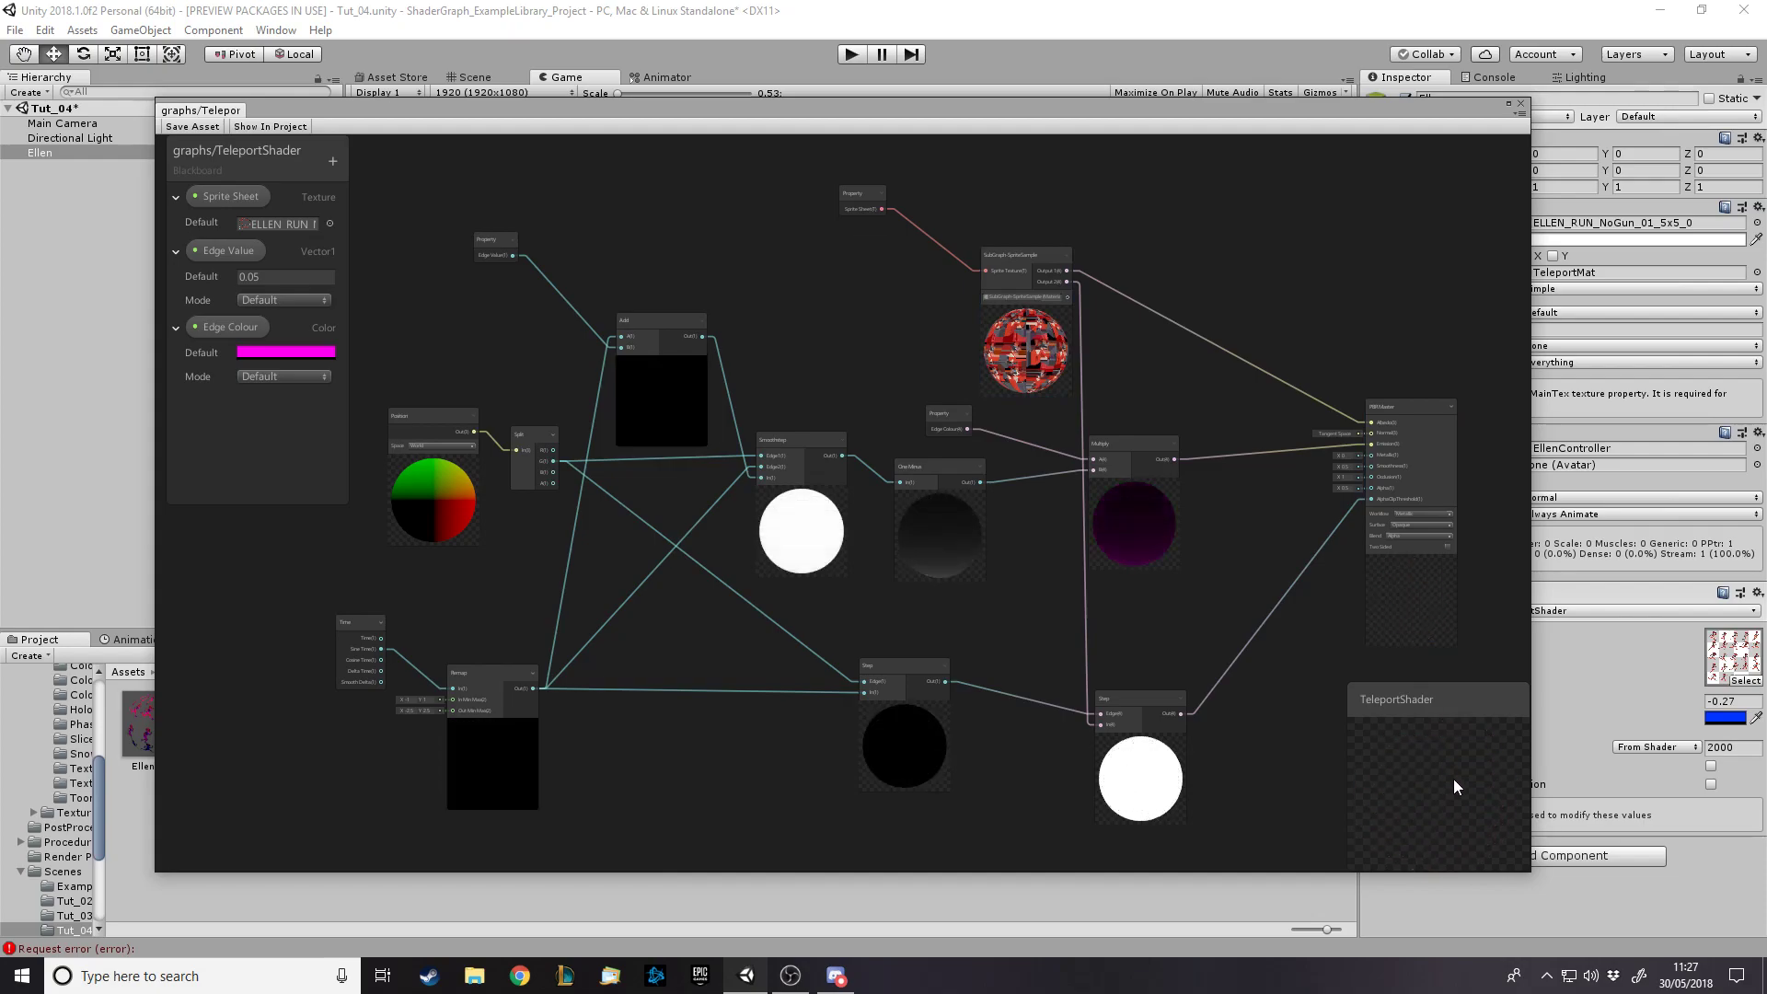
click(1046, 306)
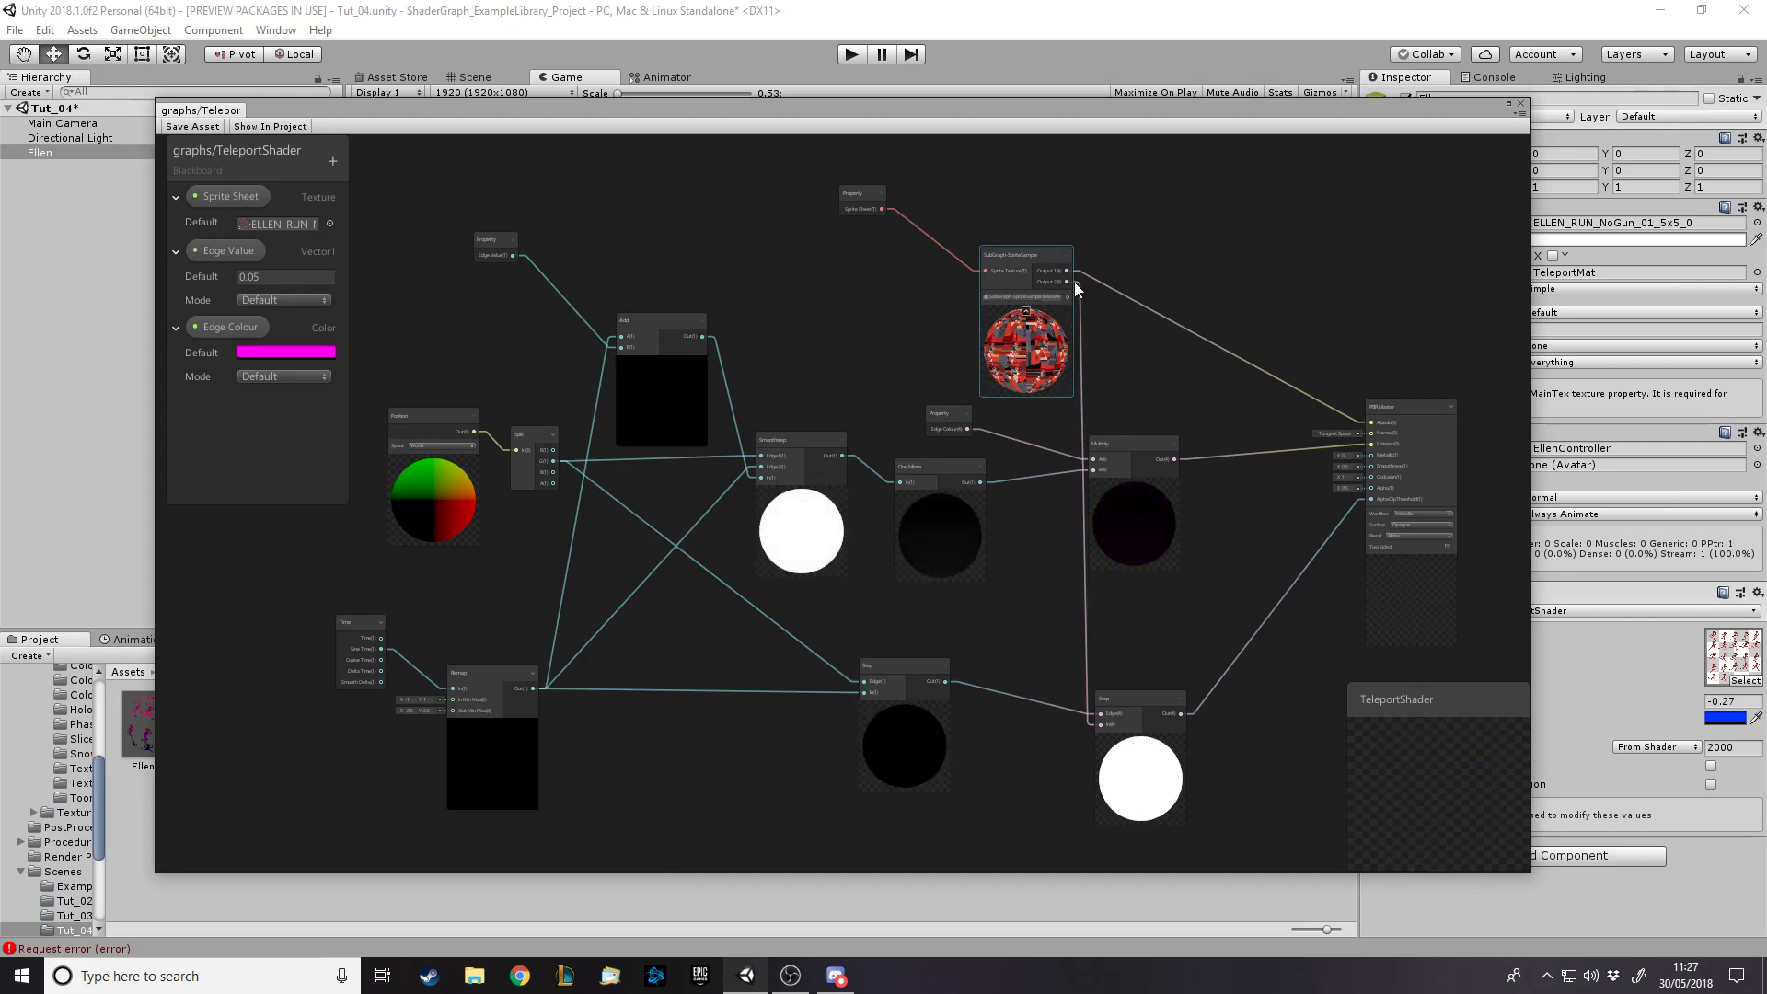
double_click(1030, 267)
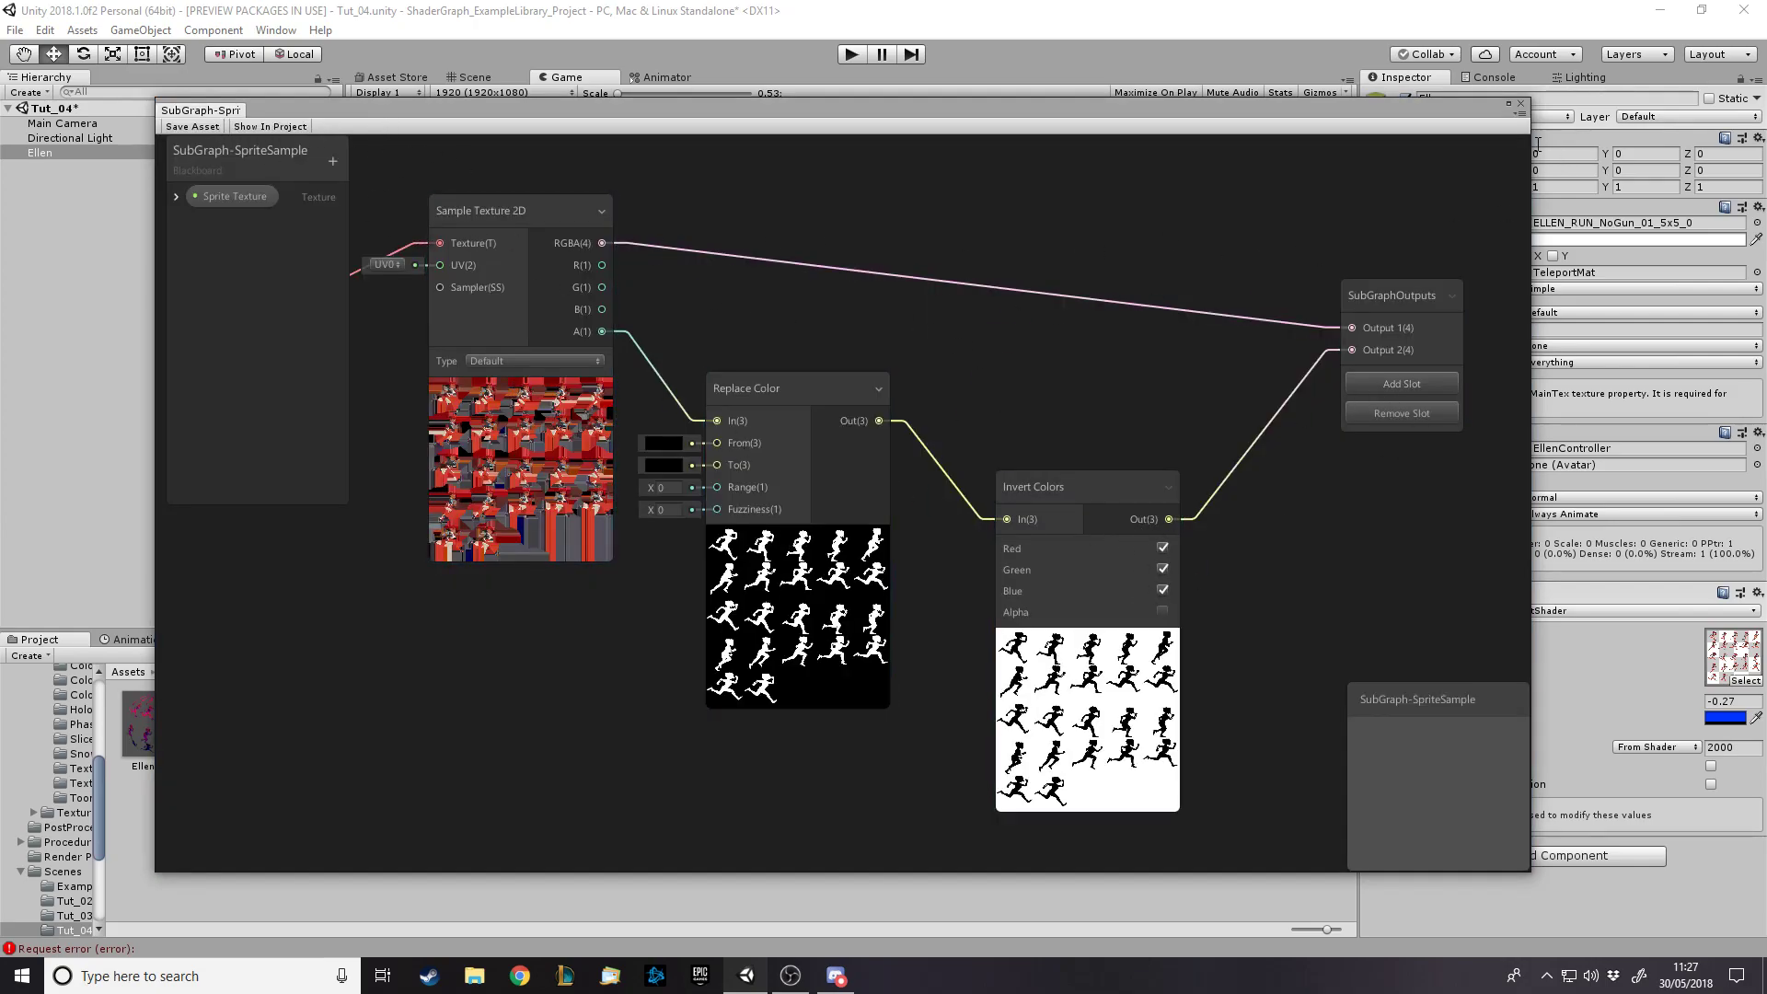
click(1520, 105)
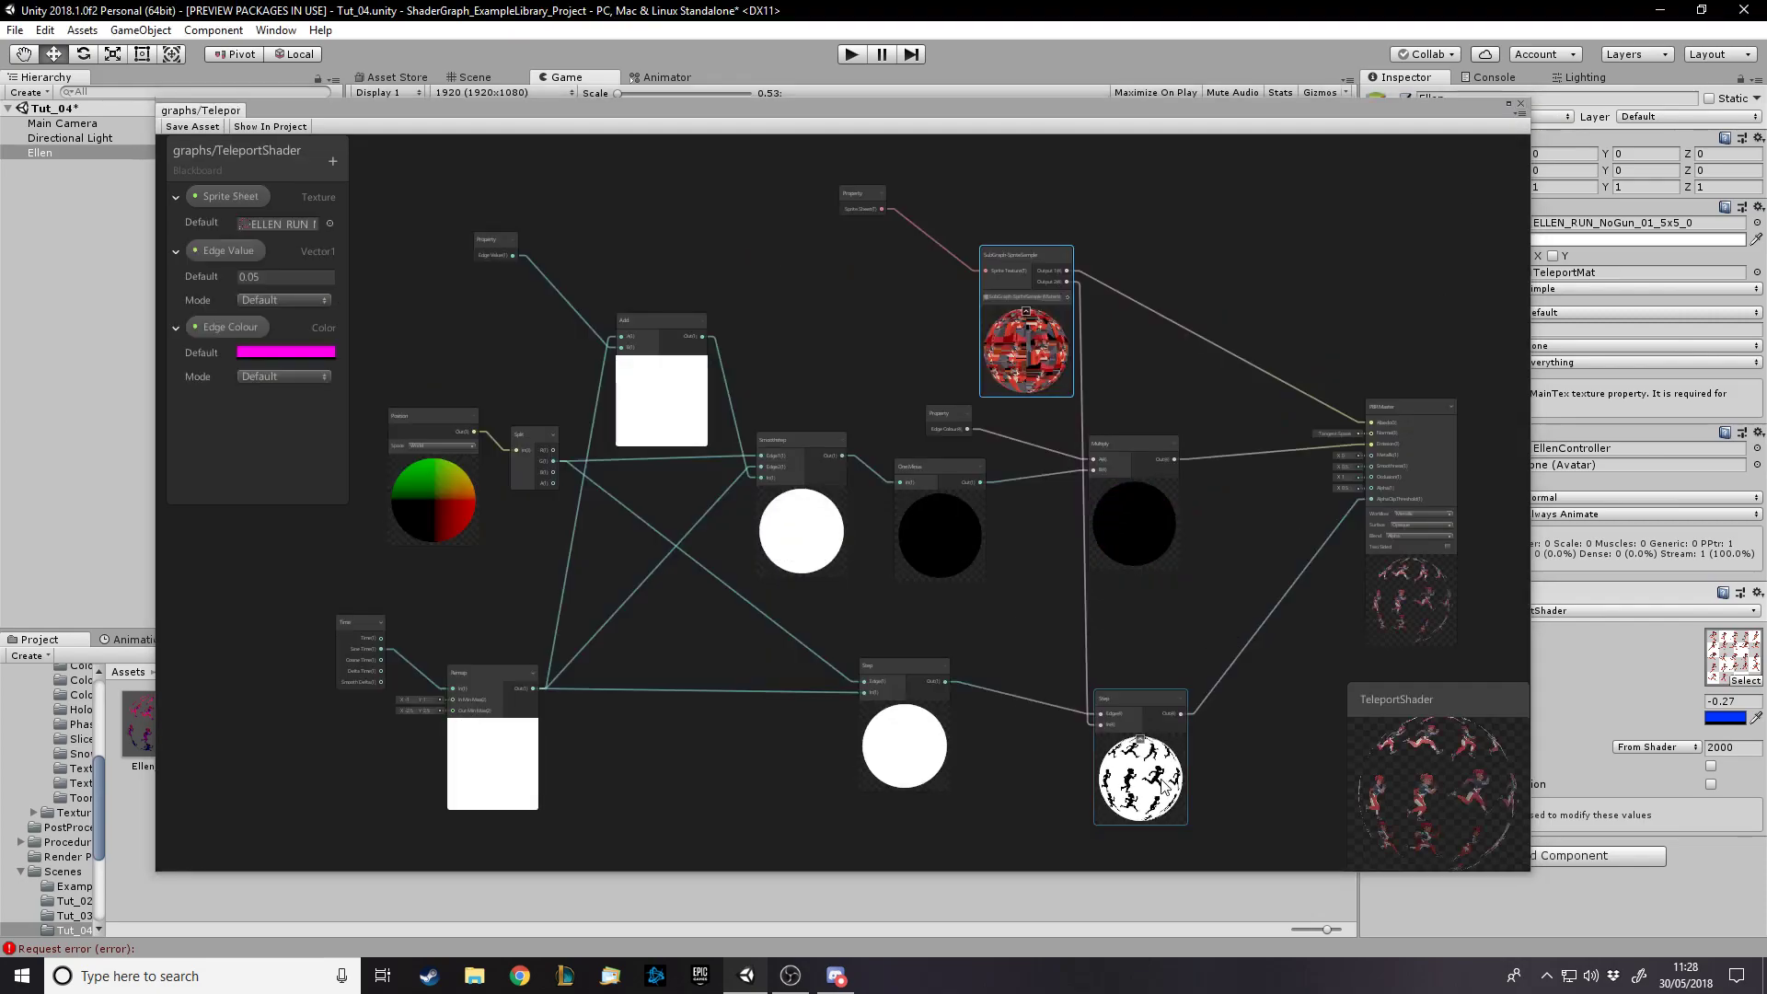
Check the Remap node's Out Min Max values and move the node slightly upward
scroll(1145, 810, up, 5)
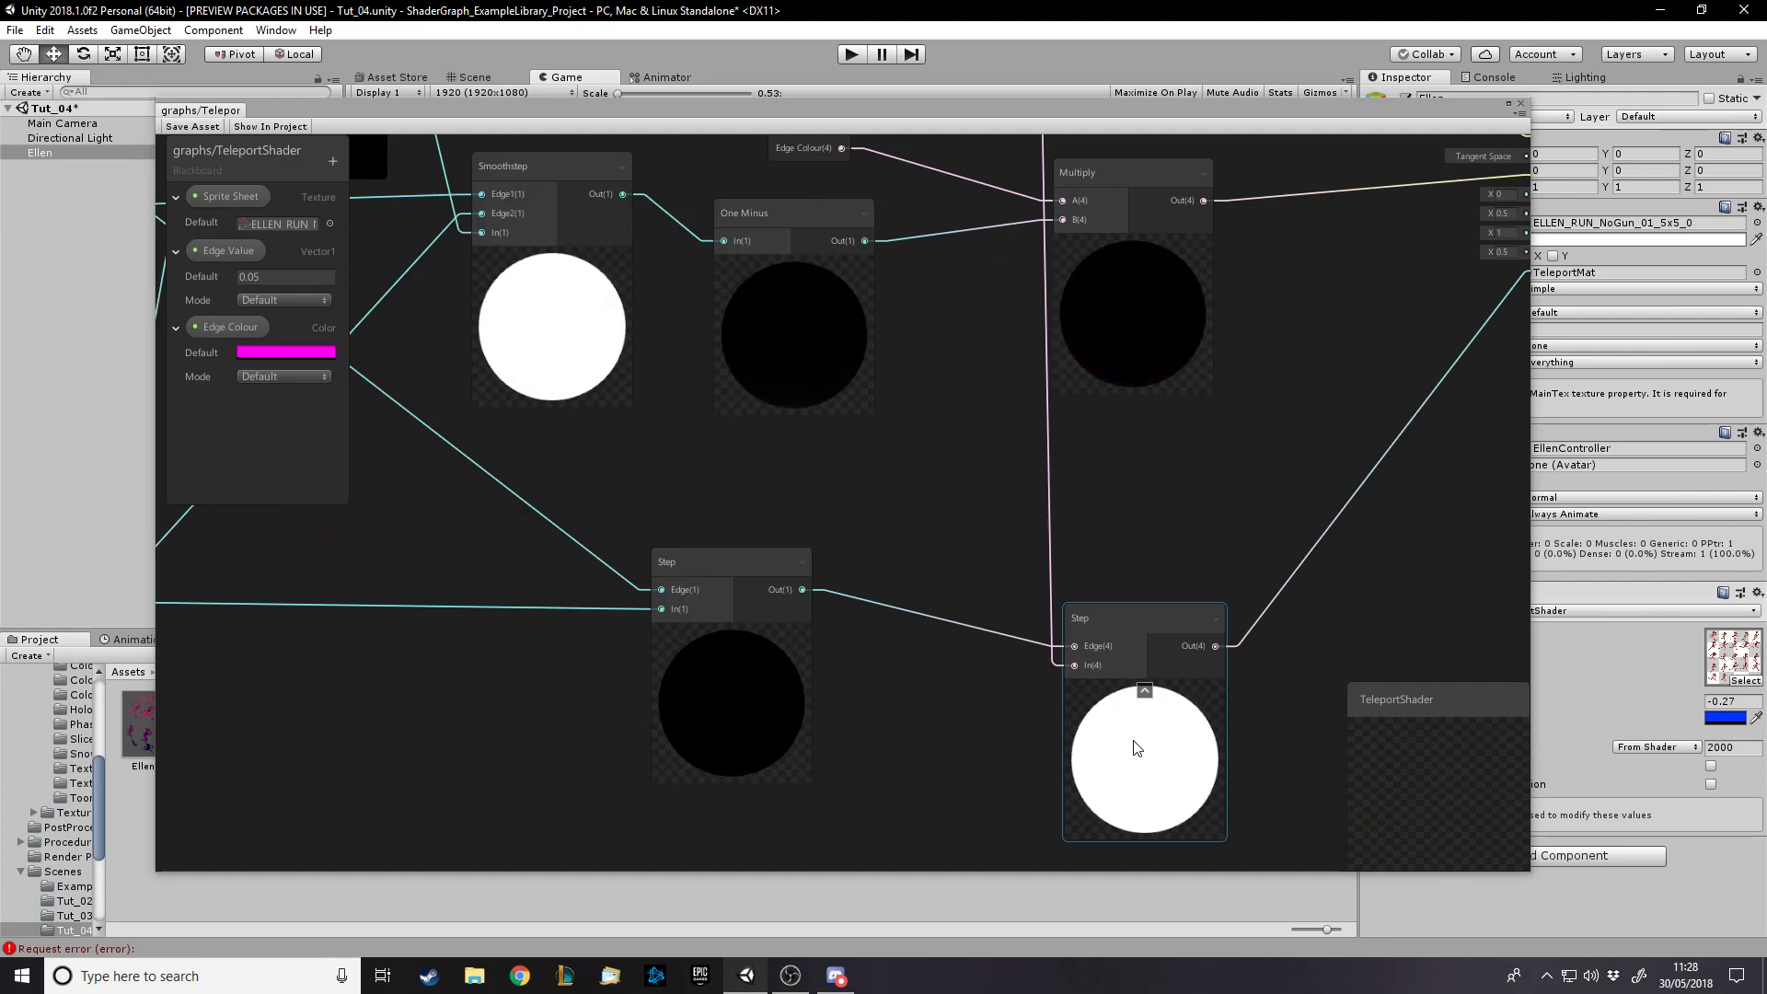
scroll(1159, 688, down, 3)
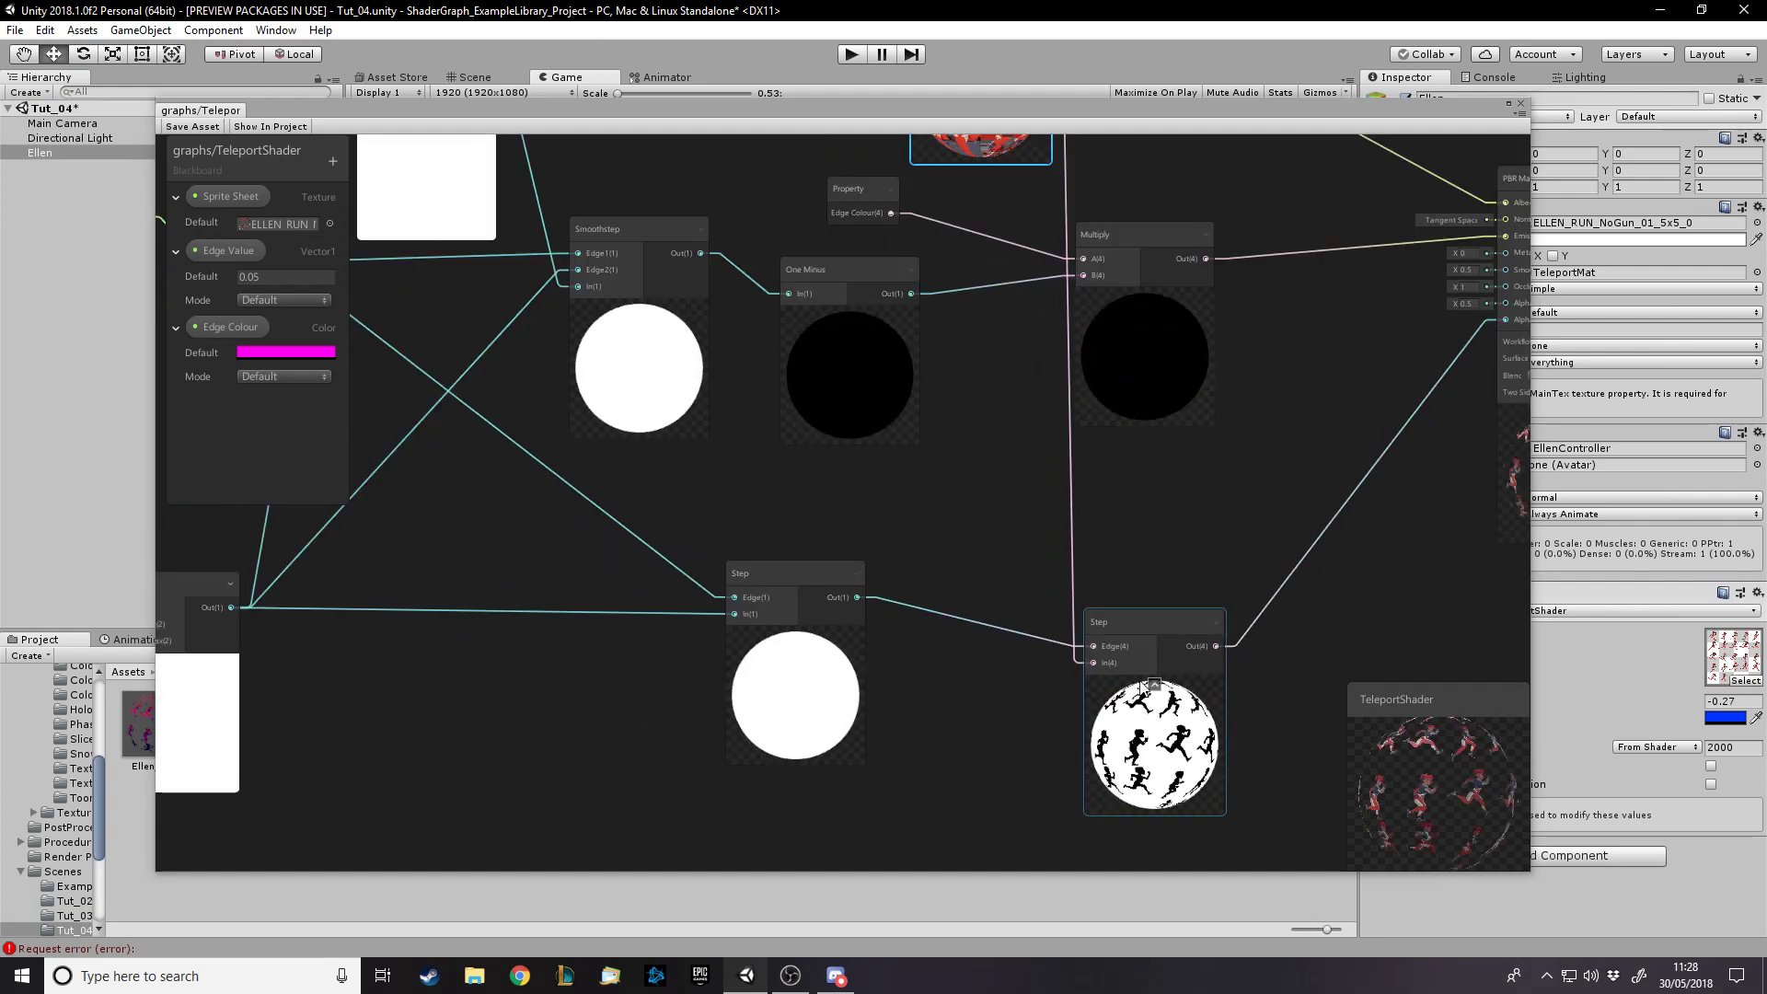
scroll(1145, 713, down, 1)
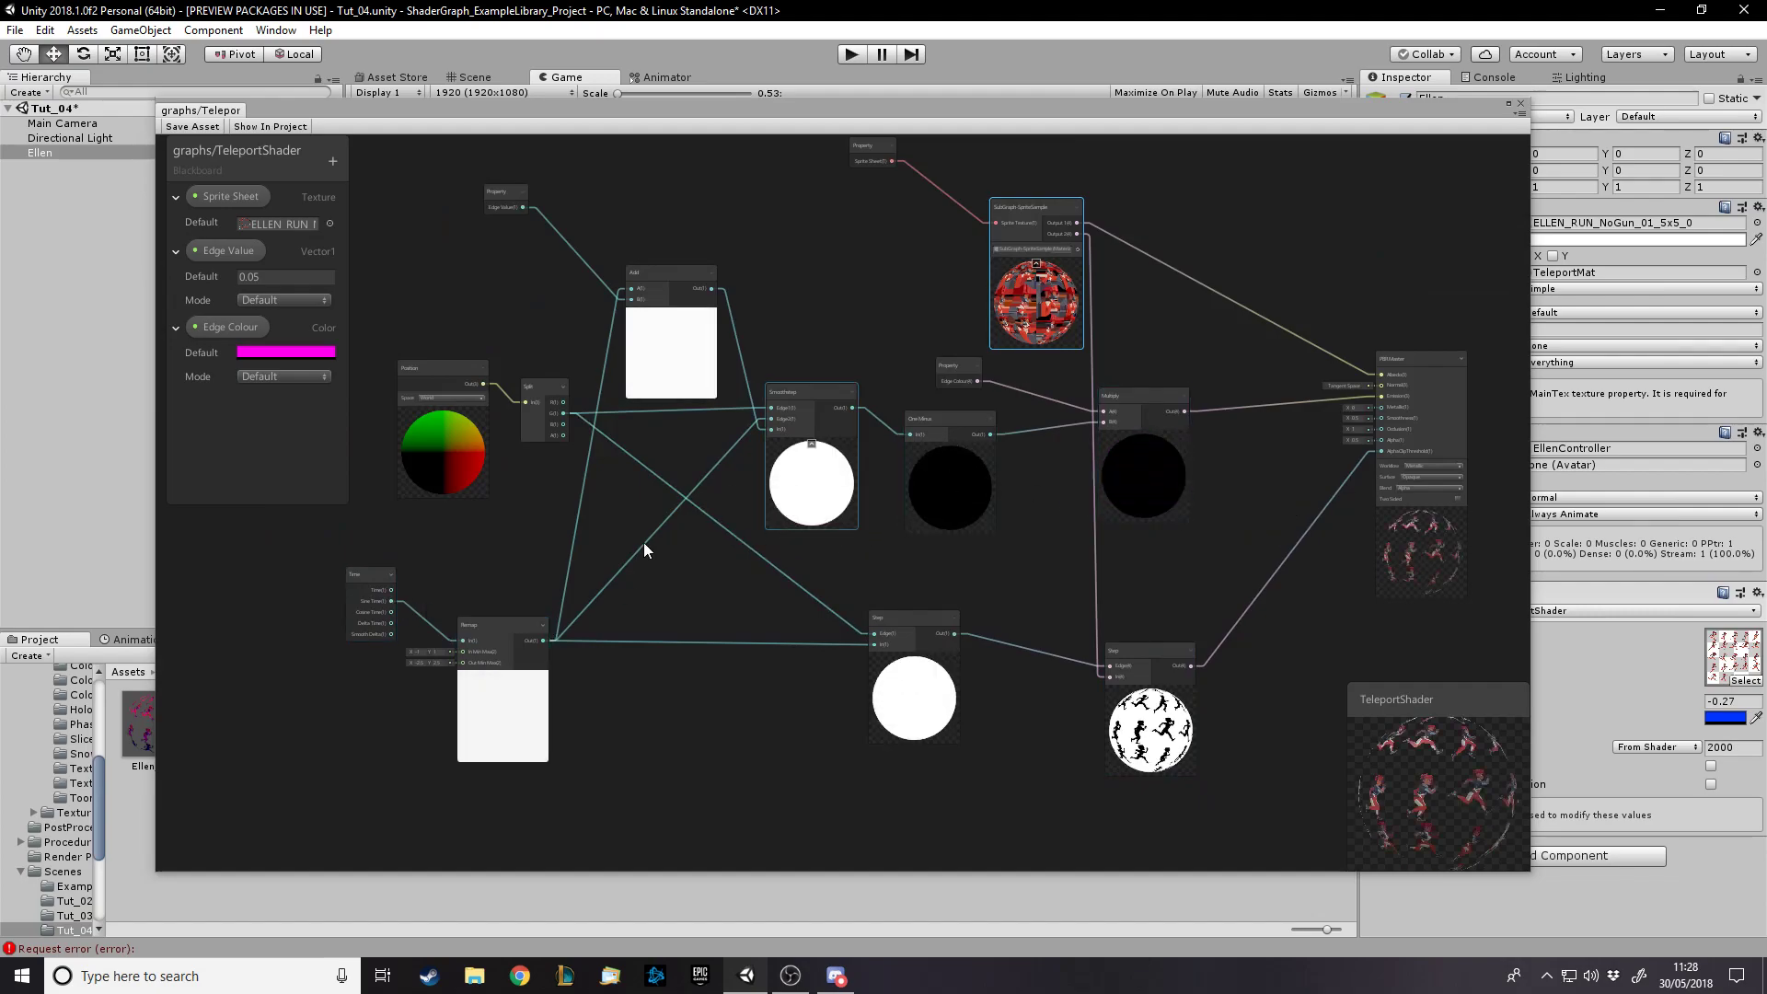
scroll(368, 749, up, 1)
scroll(362, 752, up, 2)
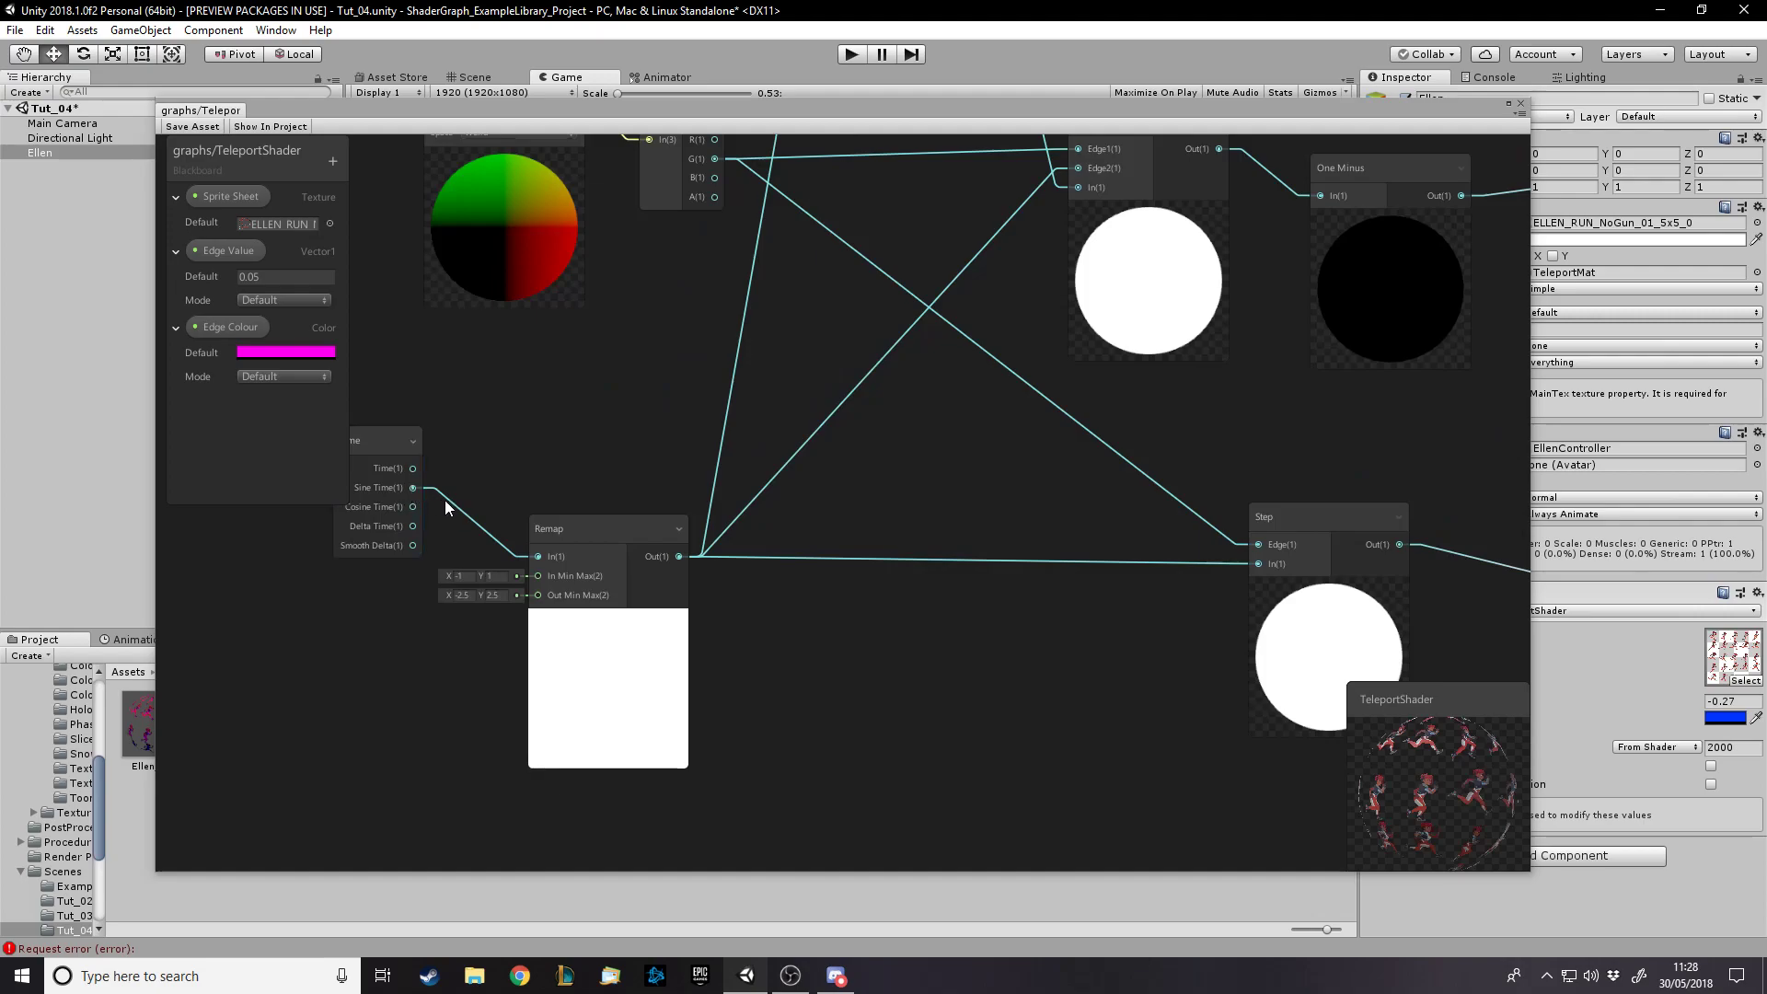
click(447, 594)
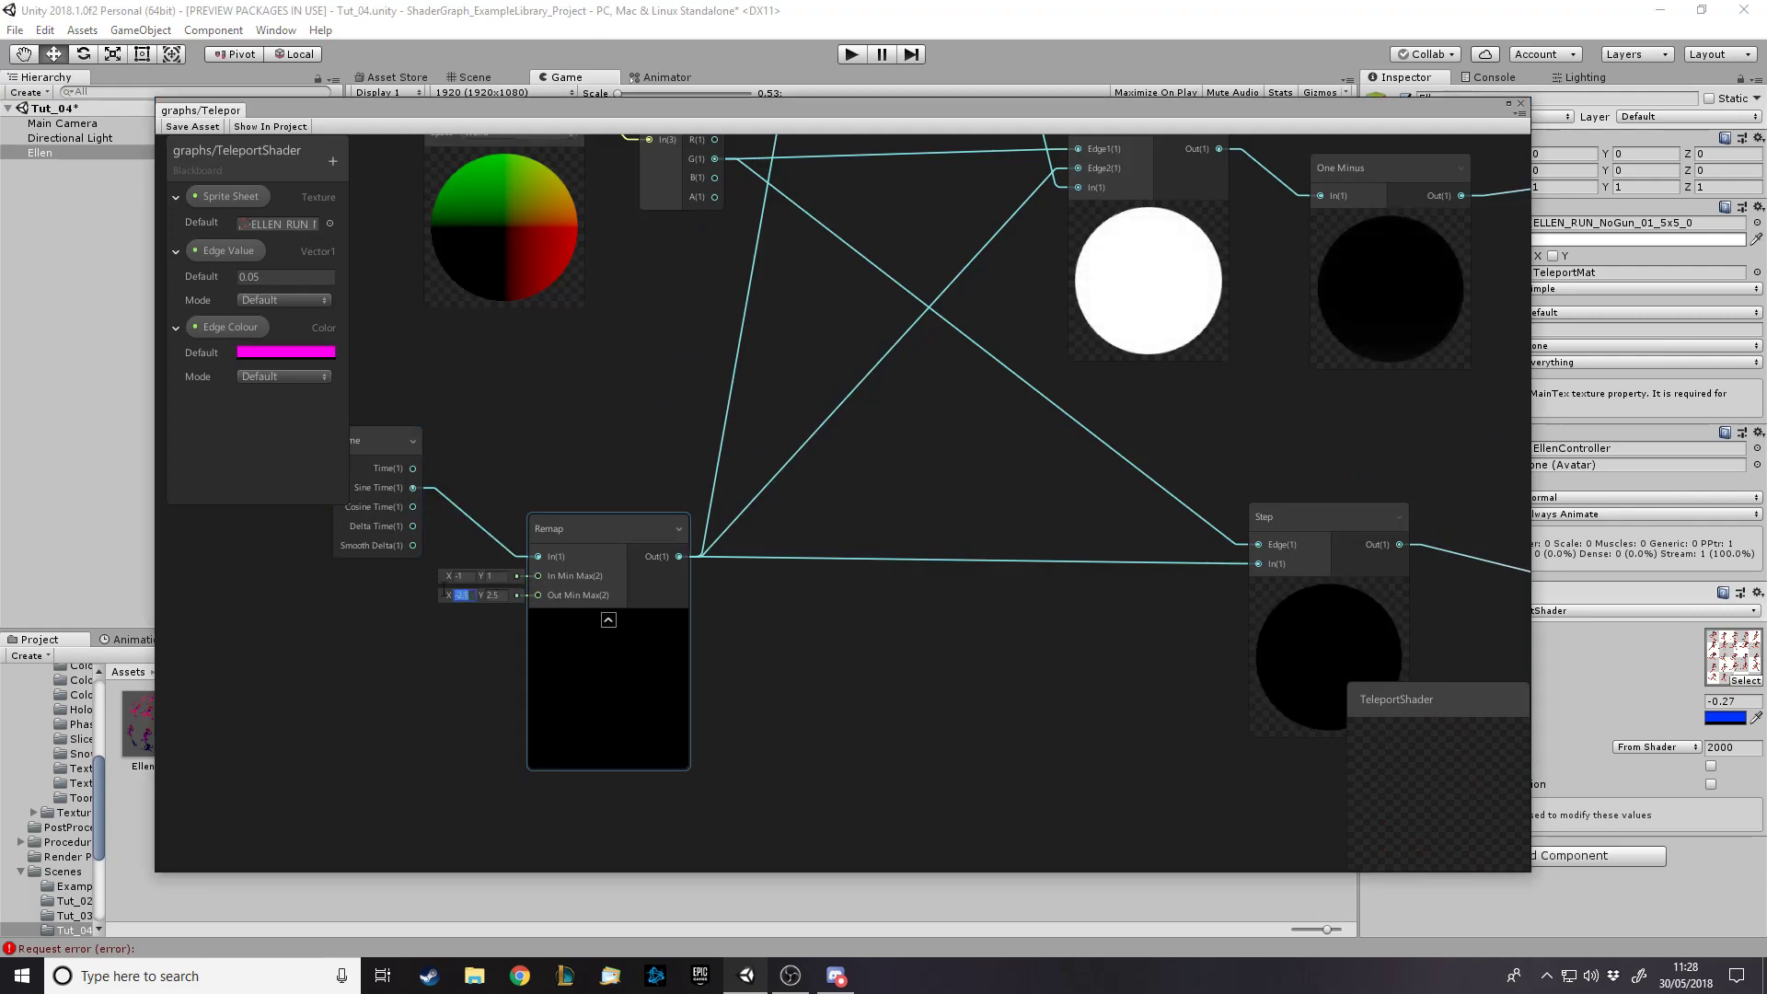
click(496, 596)
click(484, 648)
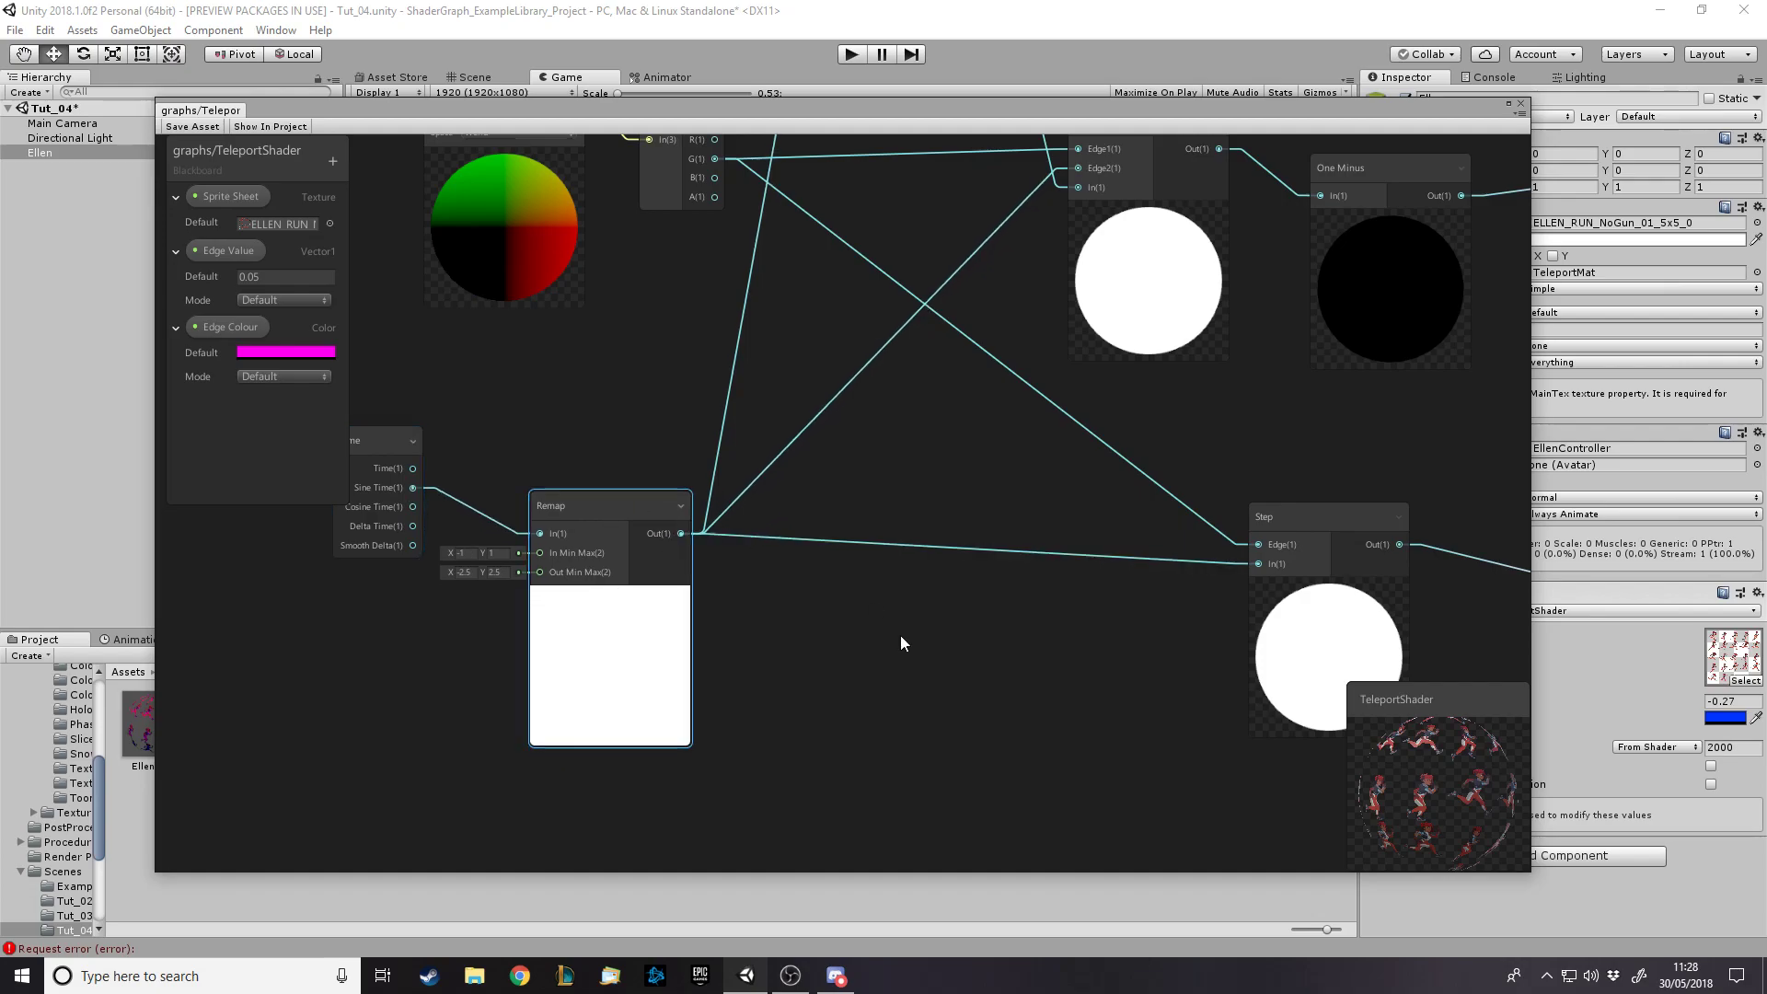
Examine how the Remap output feeds the Step, Add and Smoothstep nodes, and how One Minus leads to Multiply
scroll(774, 681, down, 1)
scroll(770, 681, down, 2)
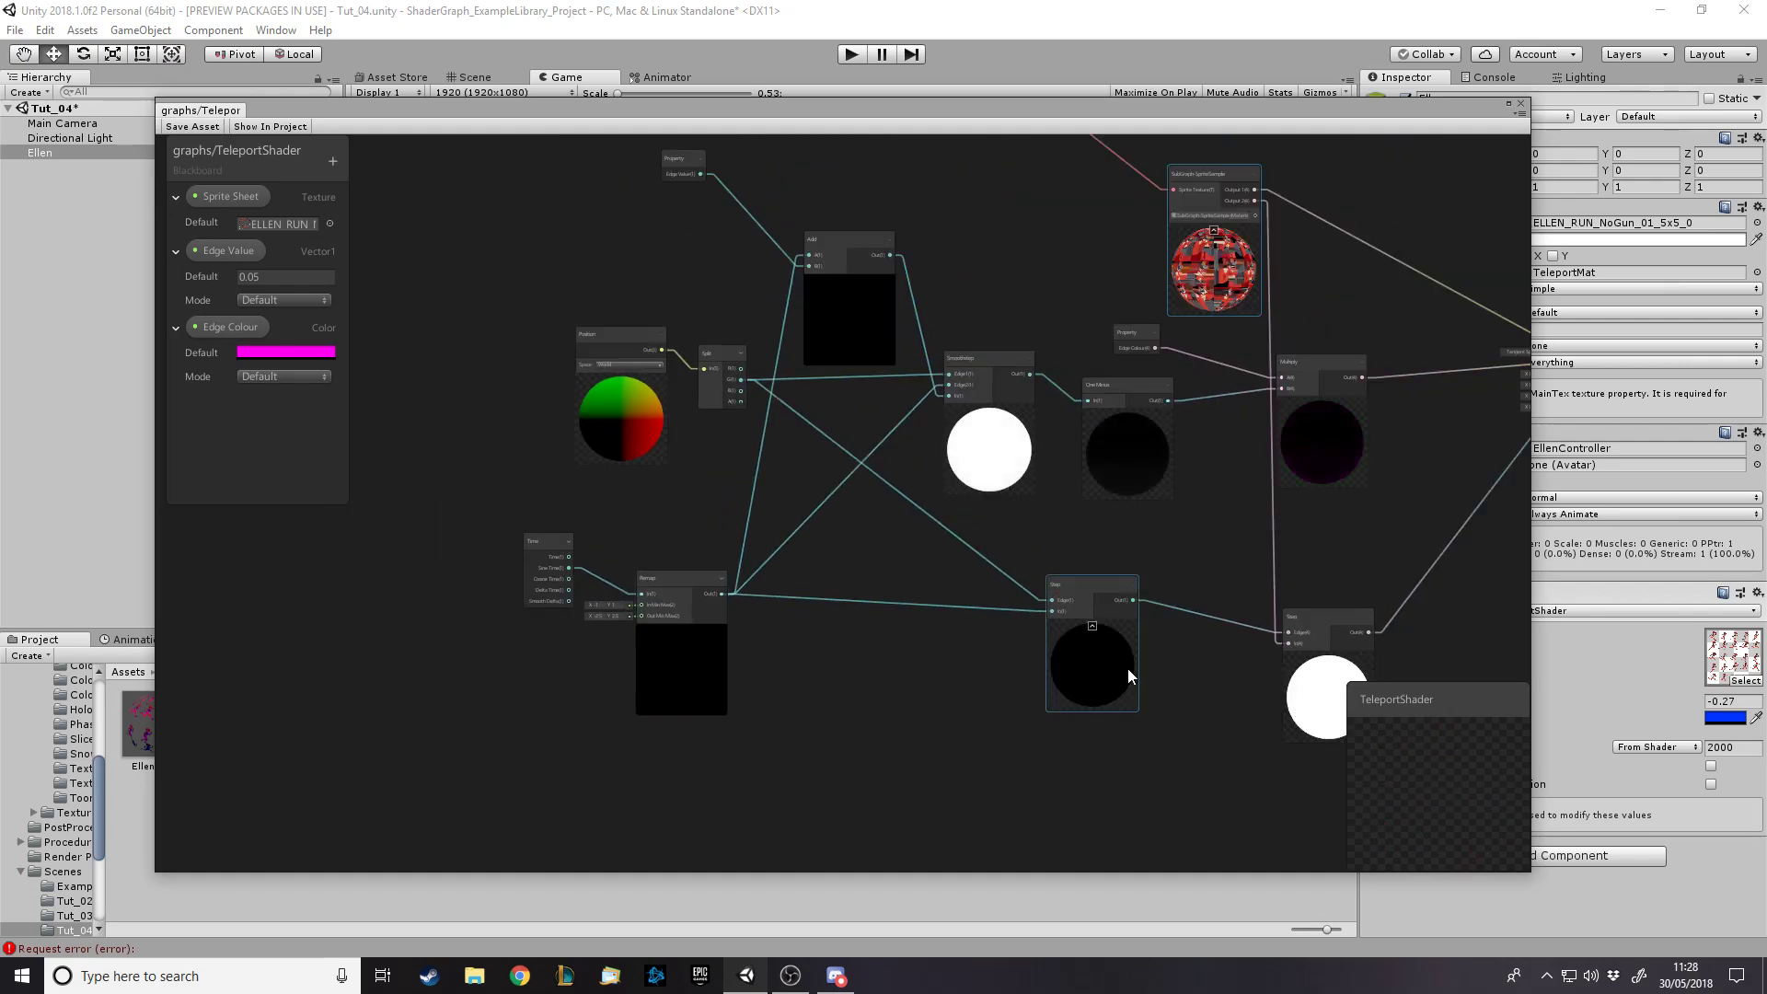
scroll(1128, 668, up, 2)
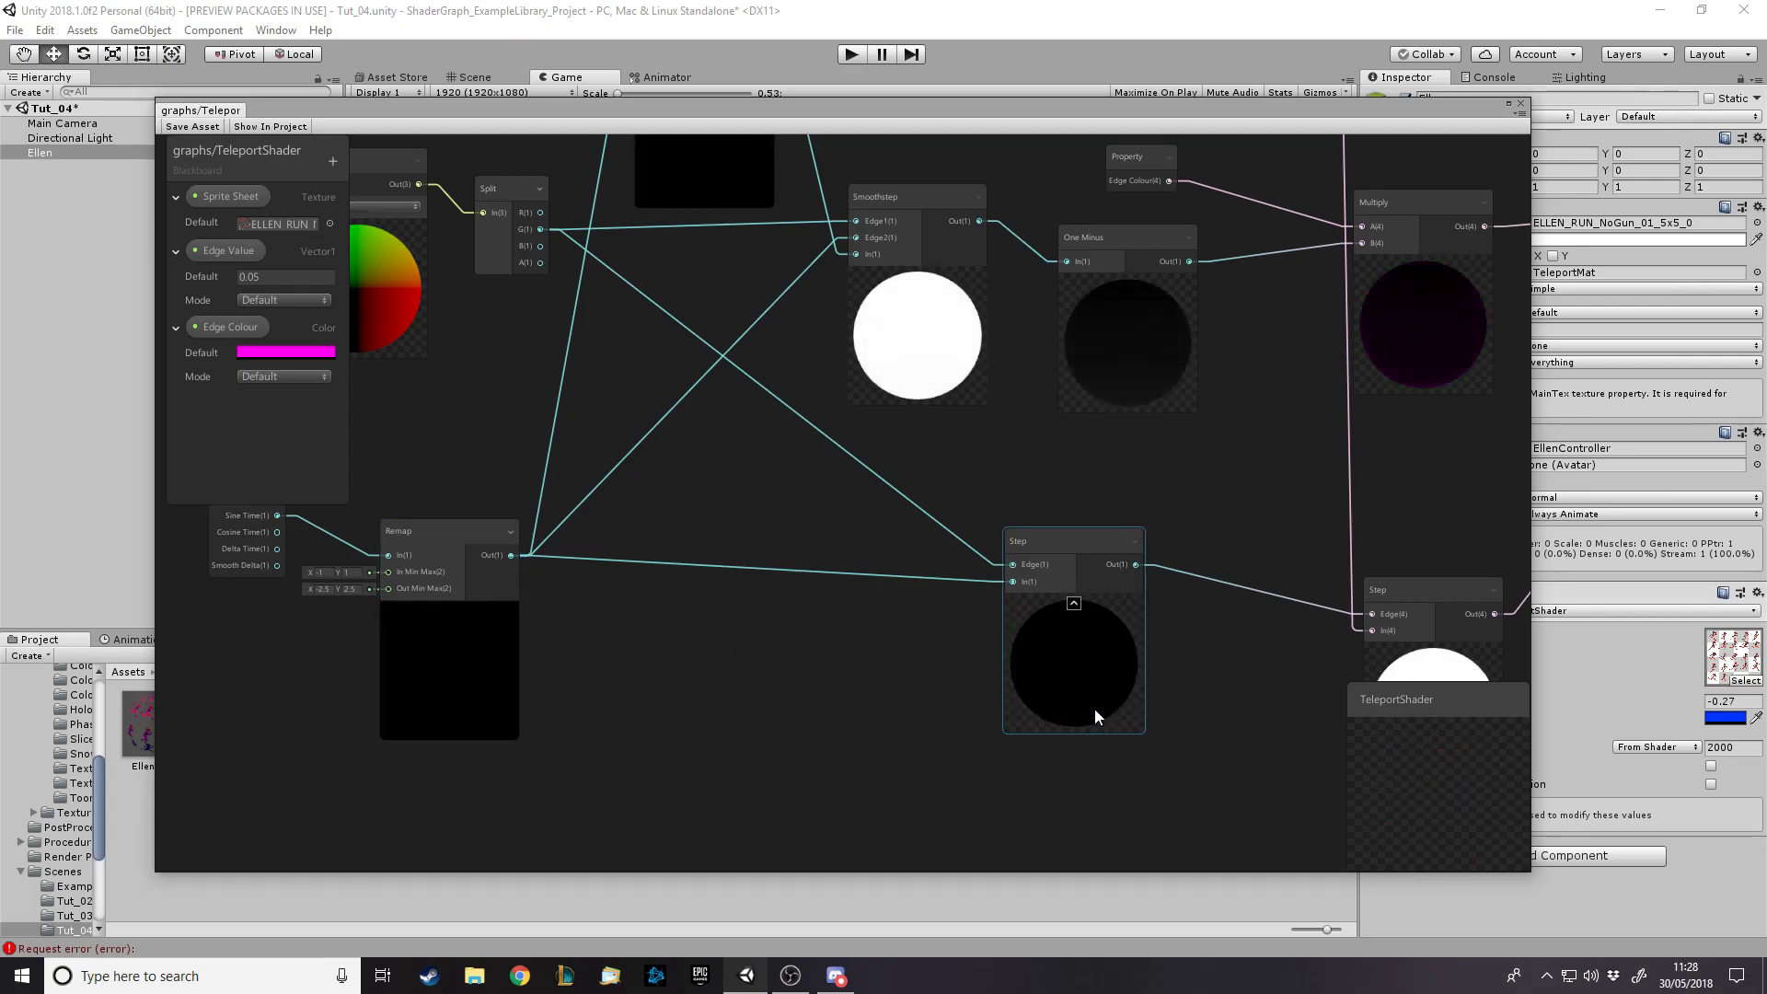
scroll(909, 748, down, 2)
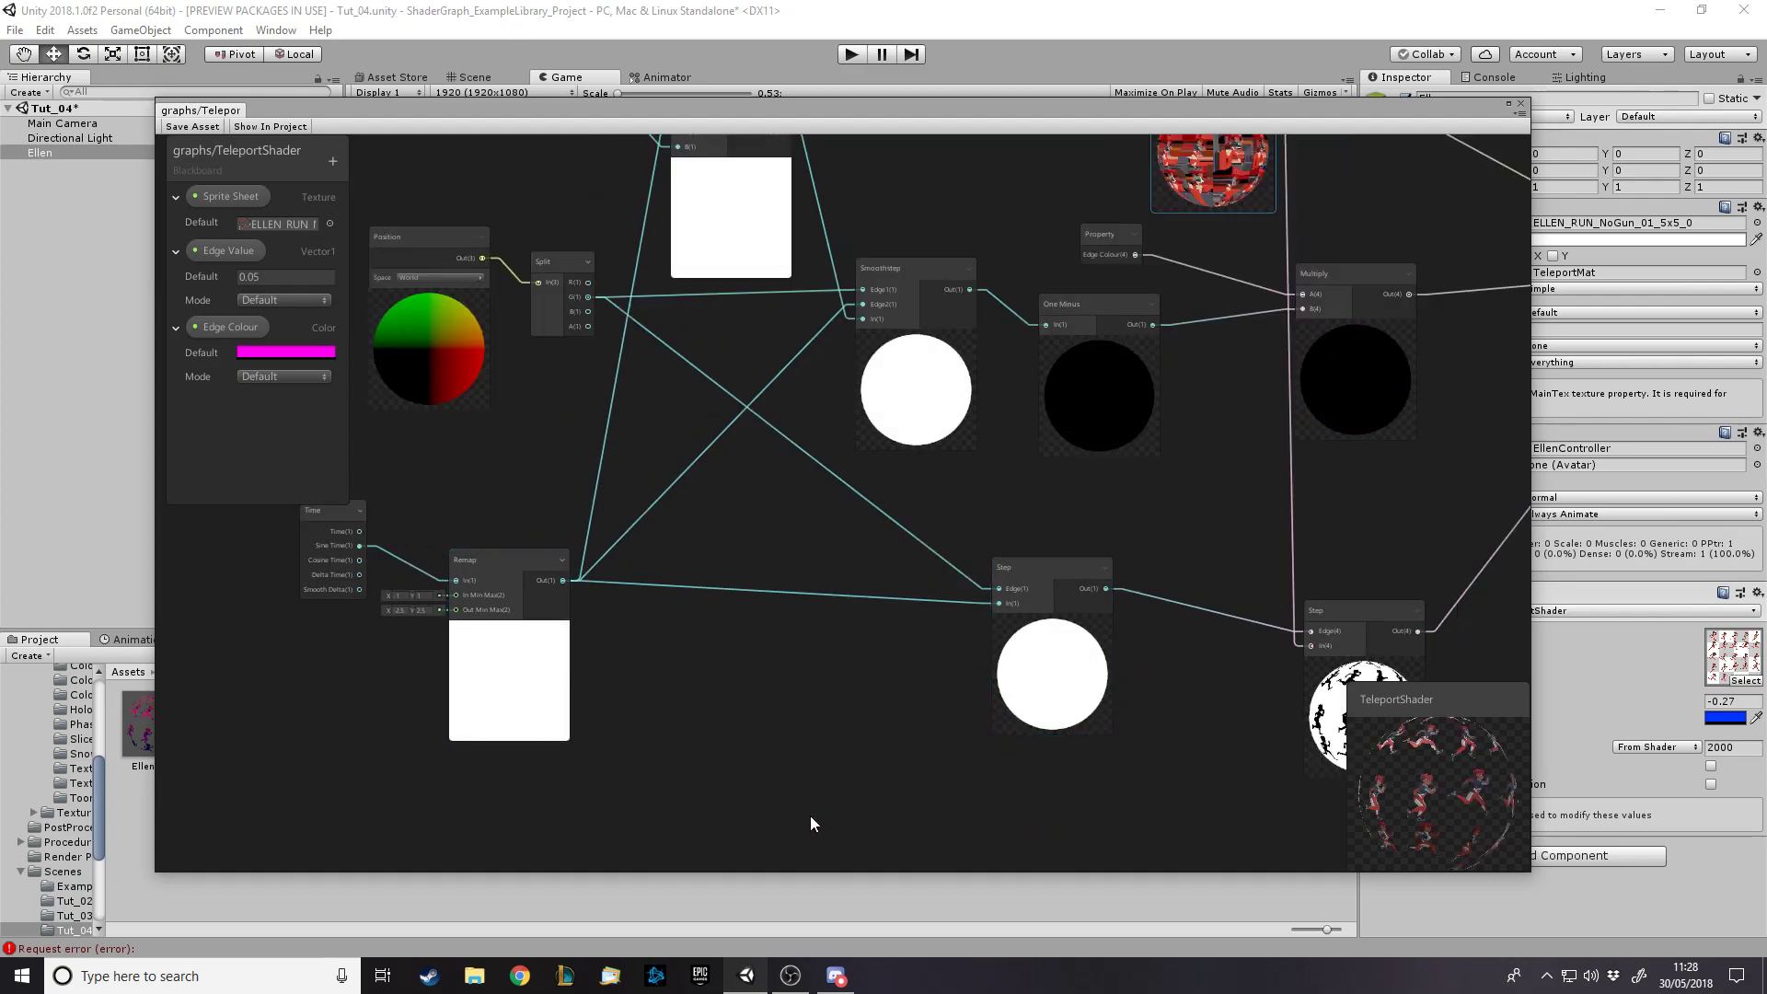
scroll(810, 817, down, 2)
scroll(594, 558, up, 3)
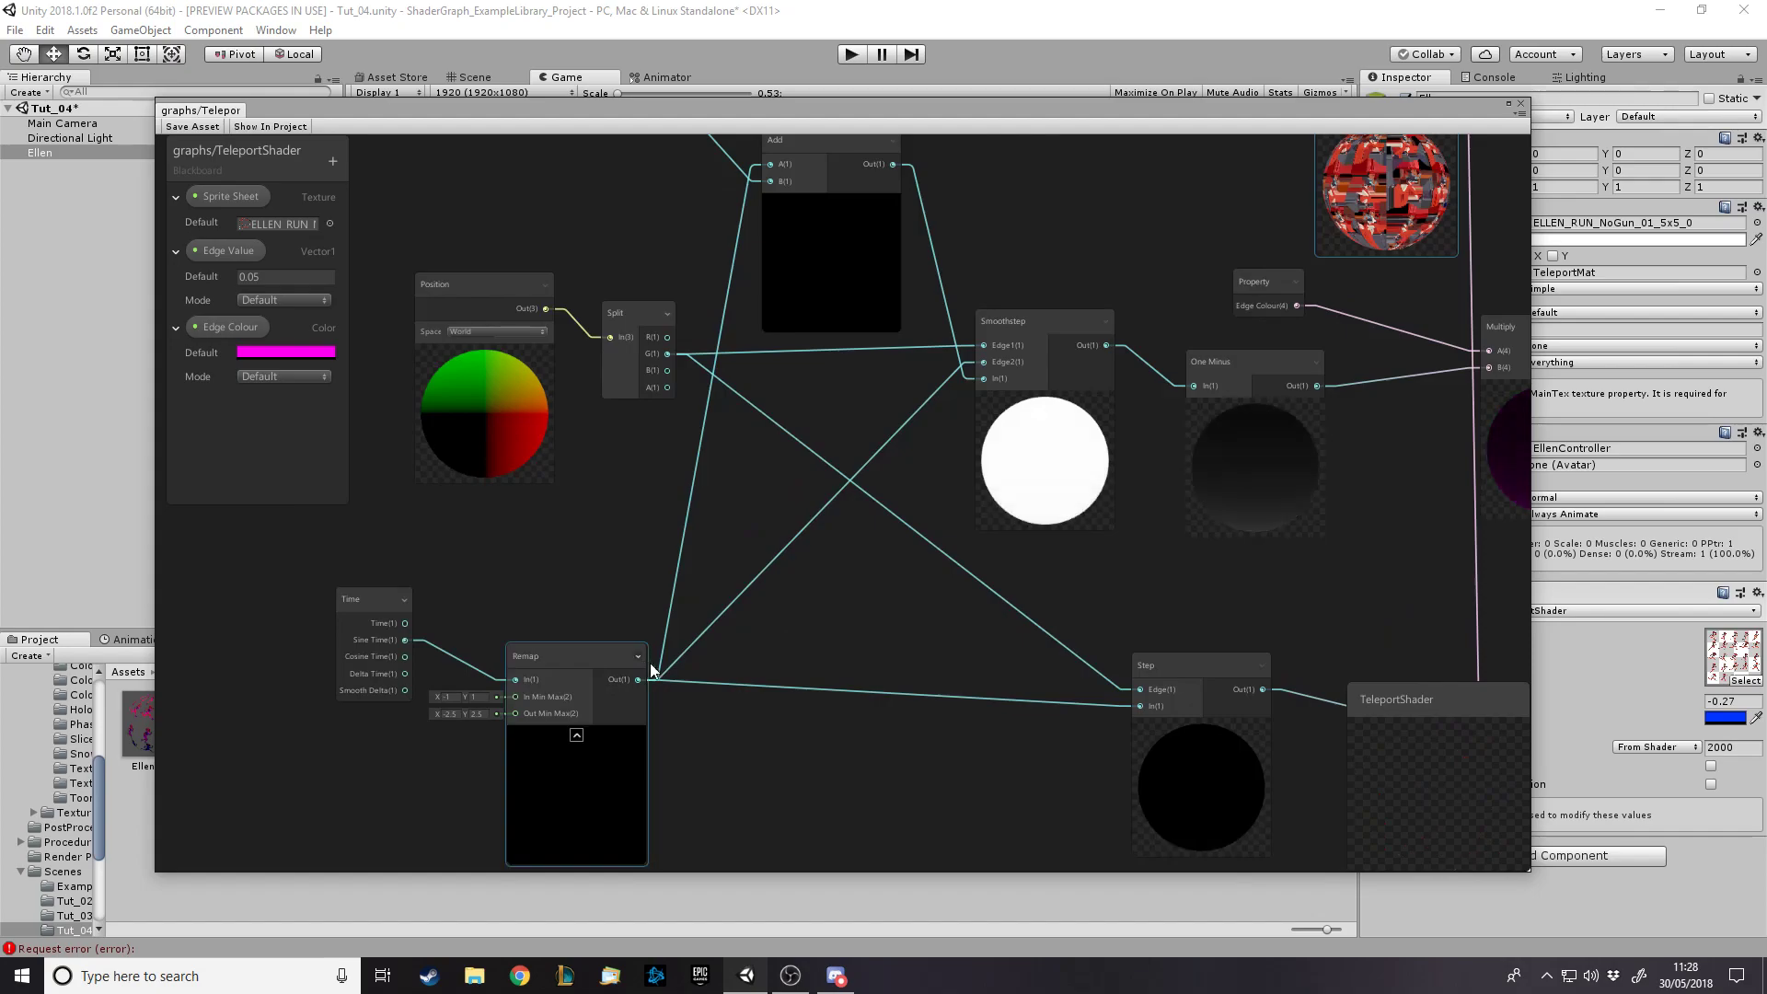
scroll(780, 749, down, 1)
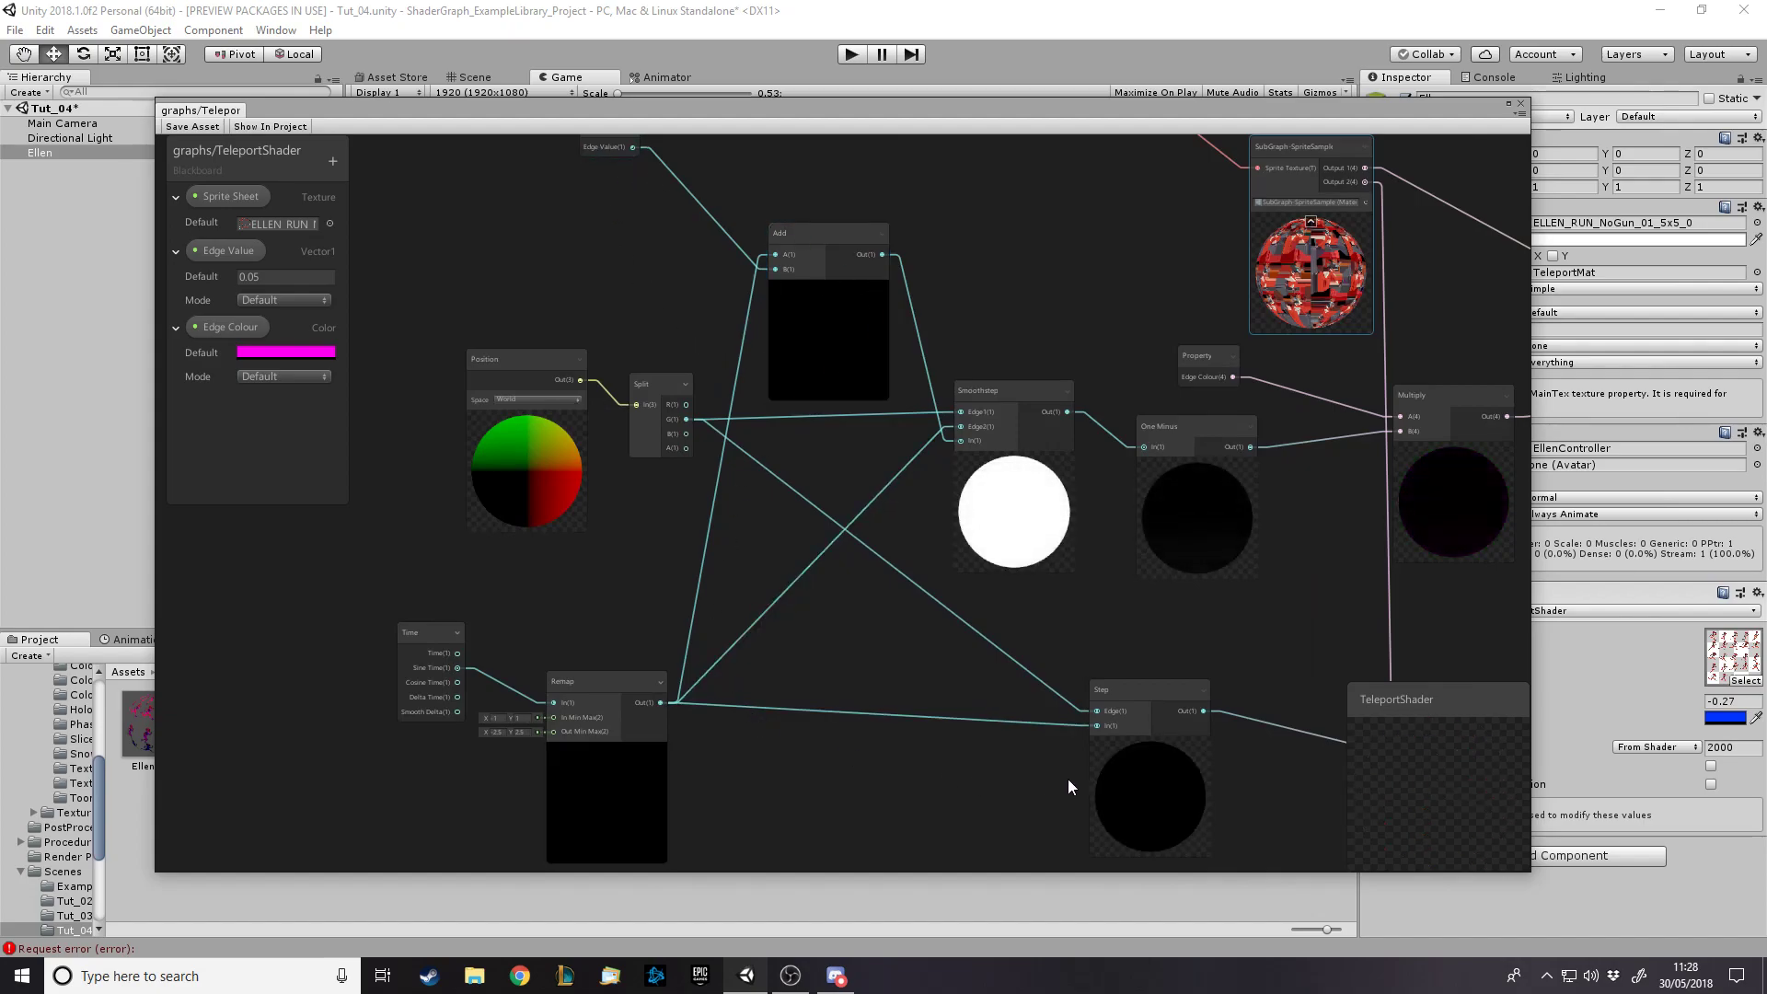
scroll(1064, 780, up, 1)
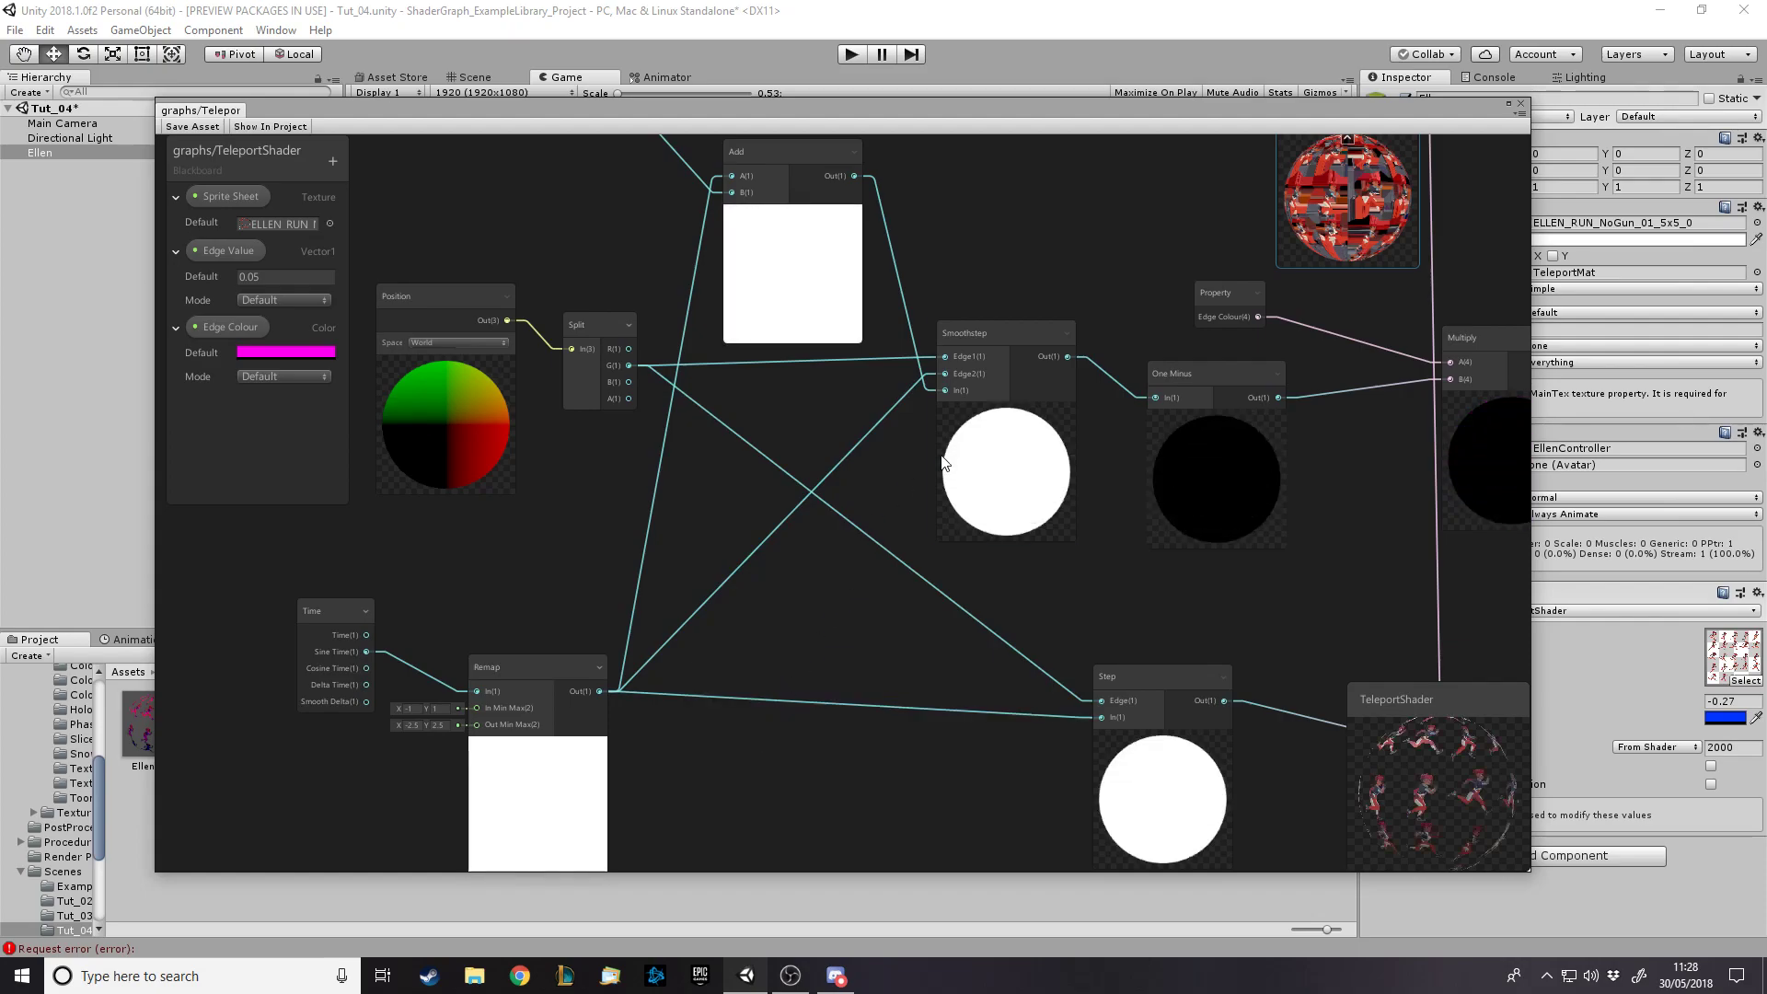
scroll(1067, 483, up, 2)
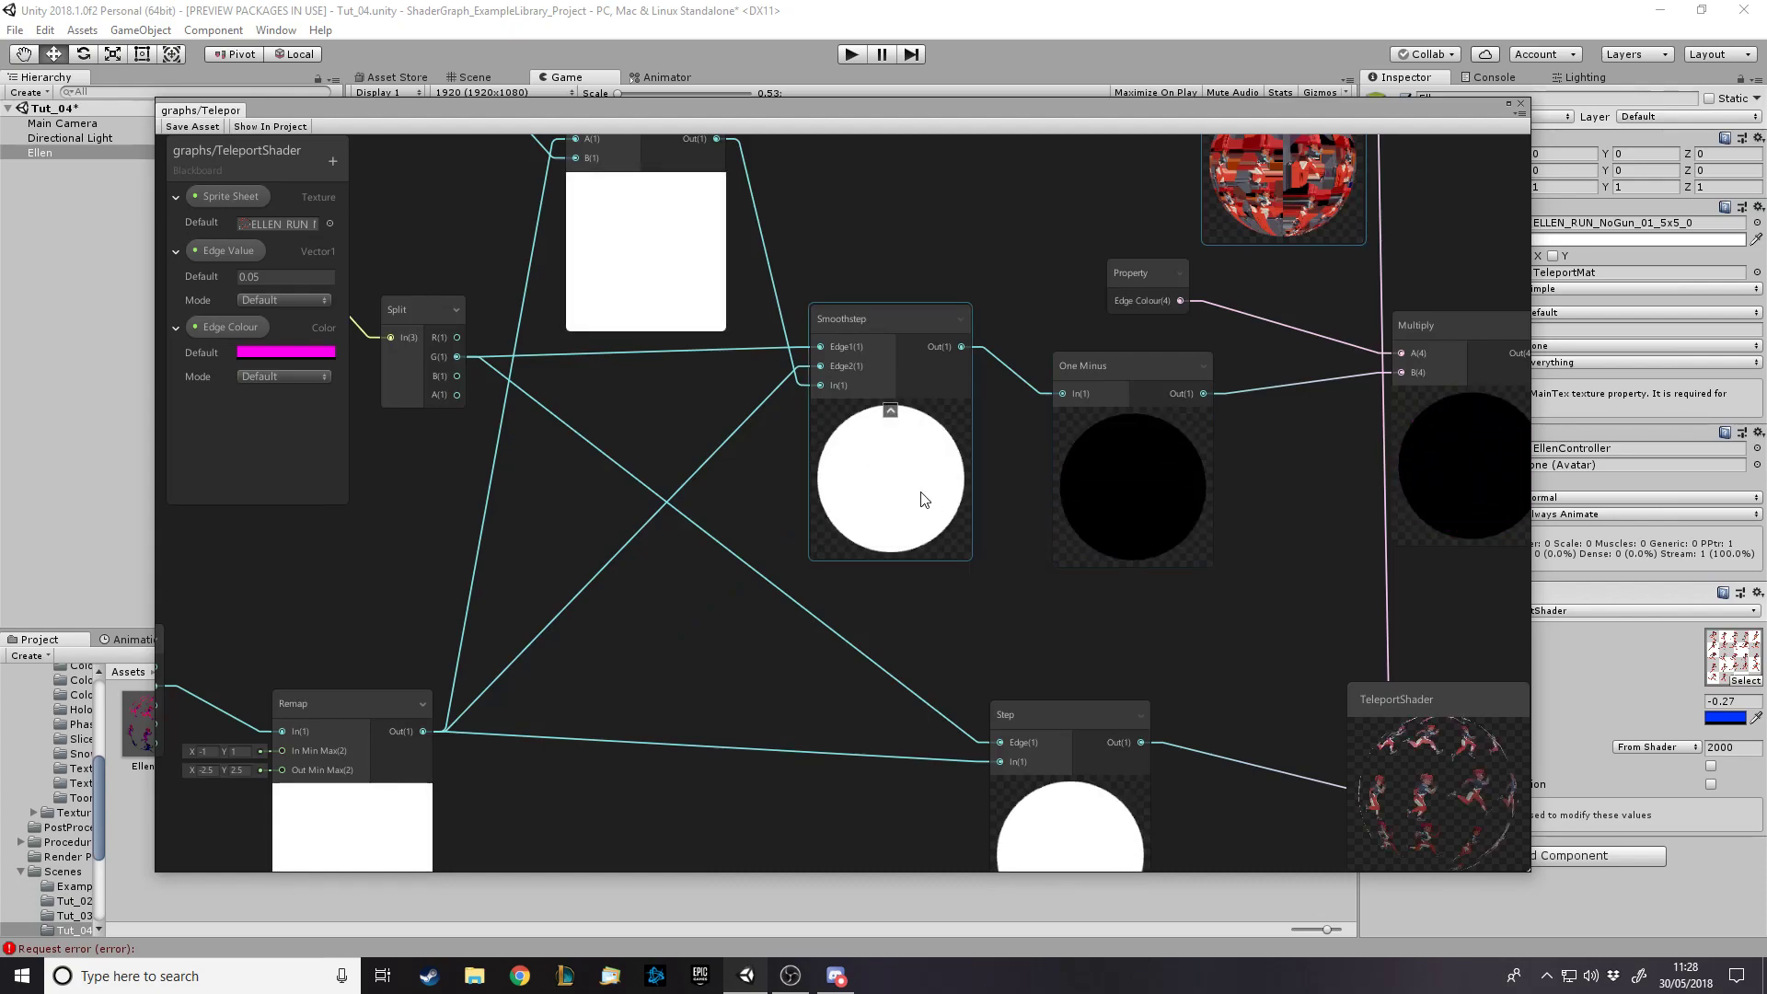
scroll(798, 547, down, 1)
scroll(1157, 513, up, 1)
scroll(1157, 513, up, 1)
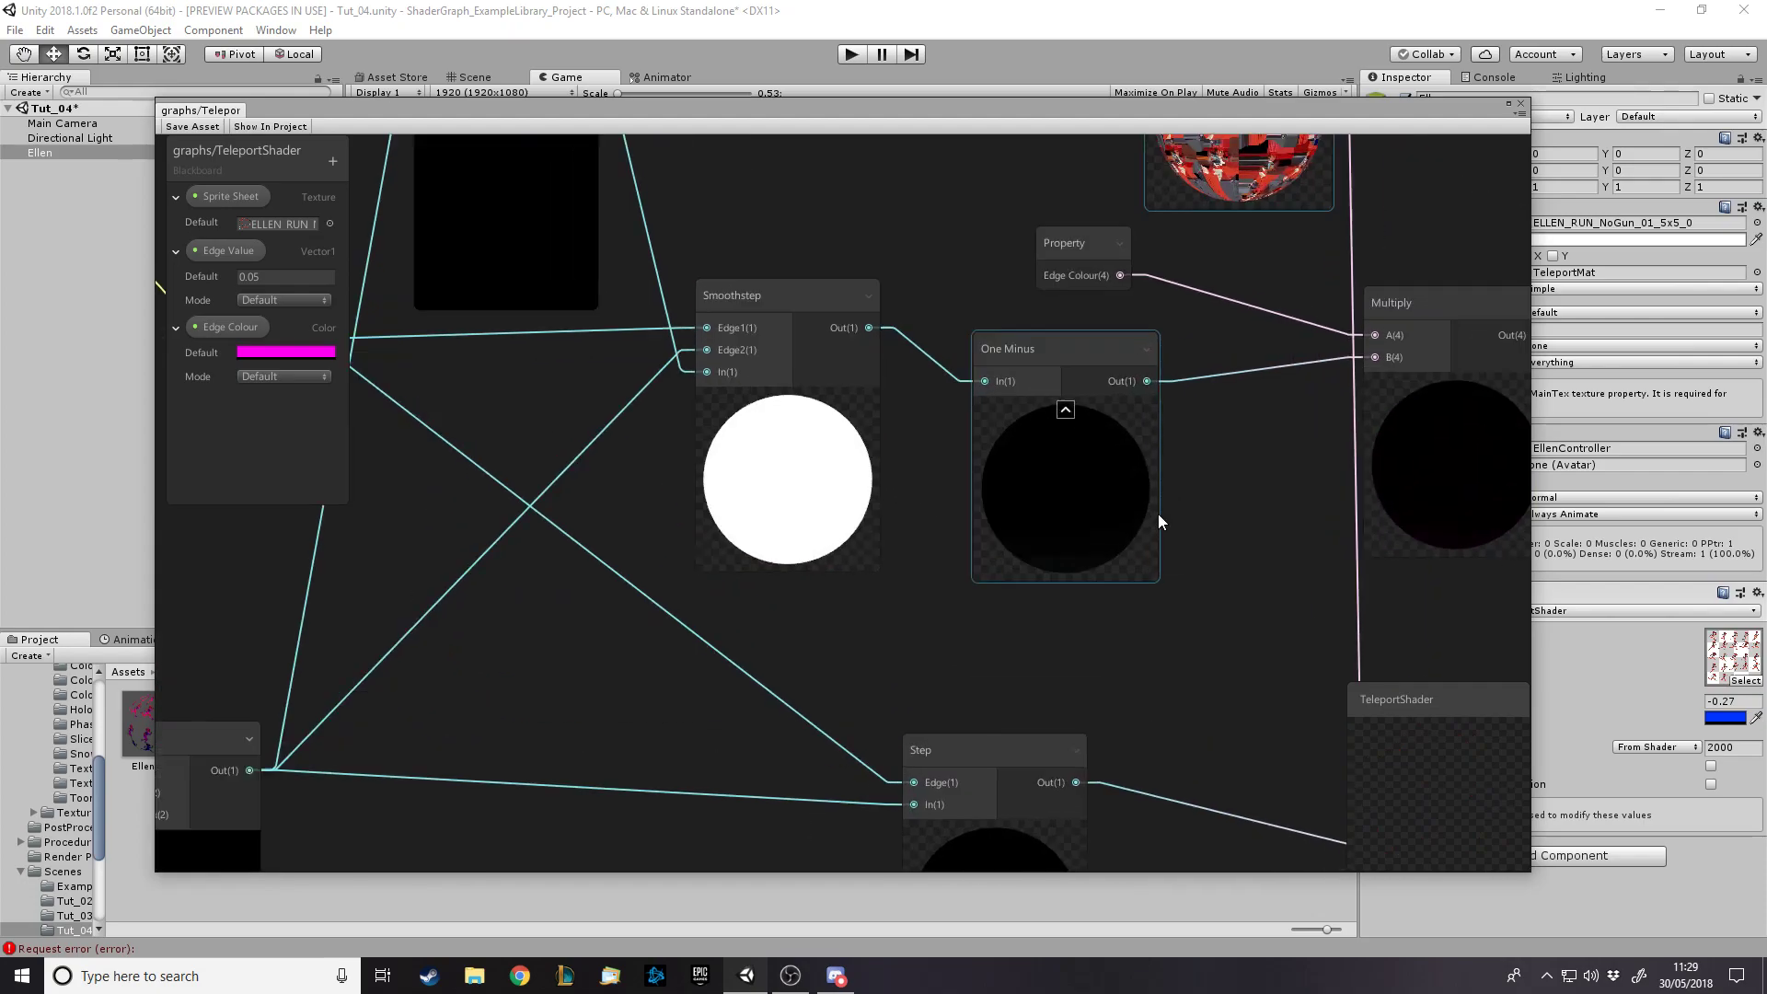
scroll(761, 517, down, 4)
scroll(1219, 513, up, 3)
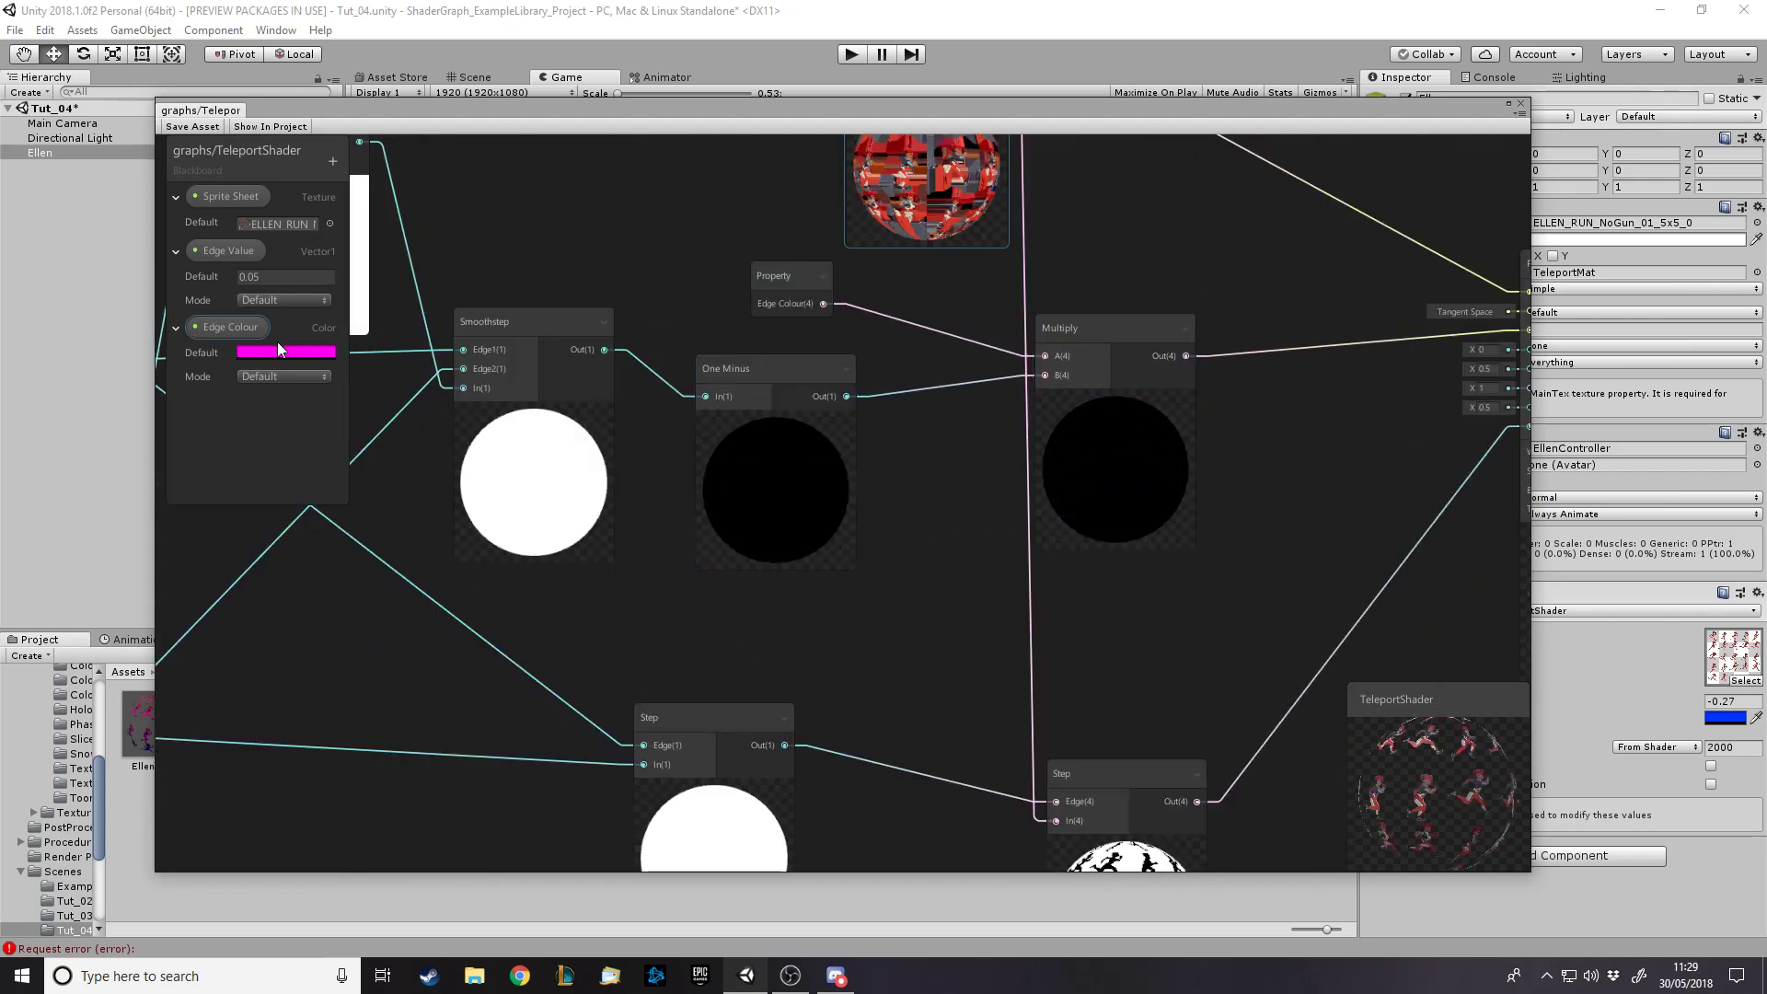
Change the Edge Colour property's default colour to light blue in the shader graph
click(311, 351)
drag(361, 353, 234, 309)
click(1225, 254)
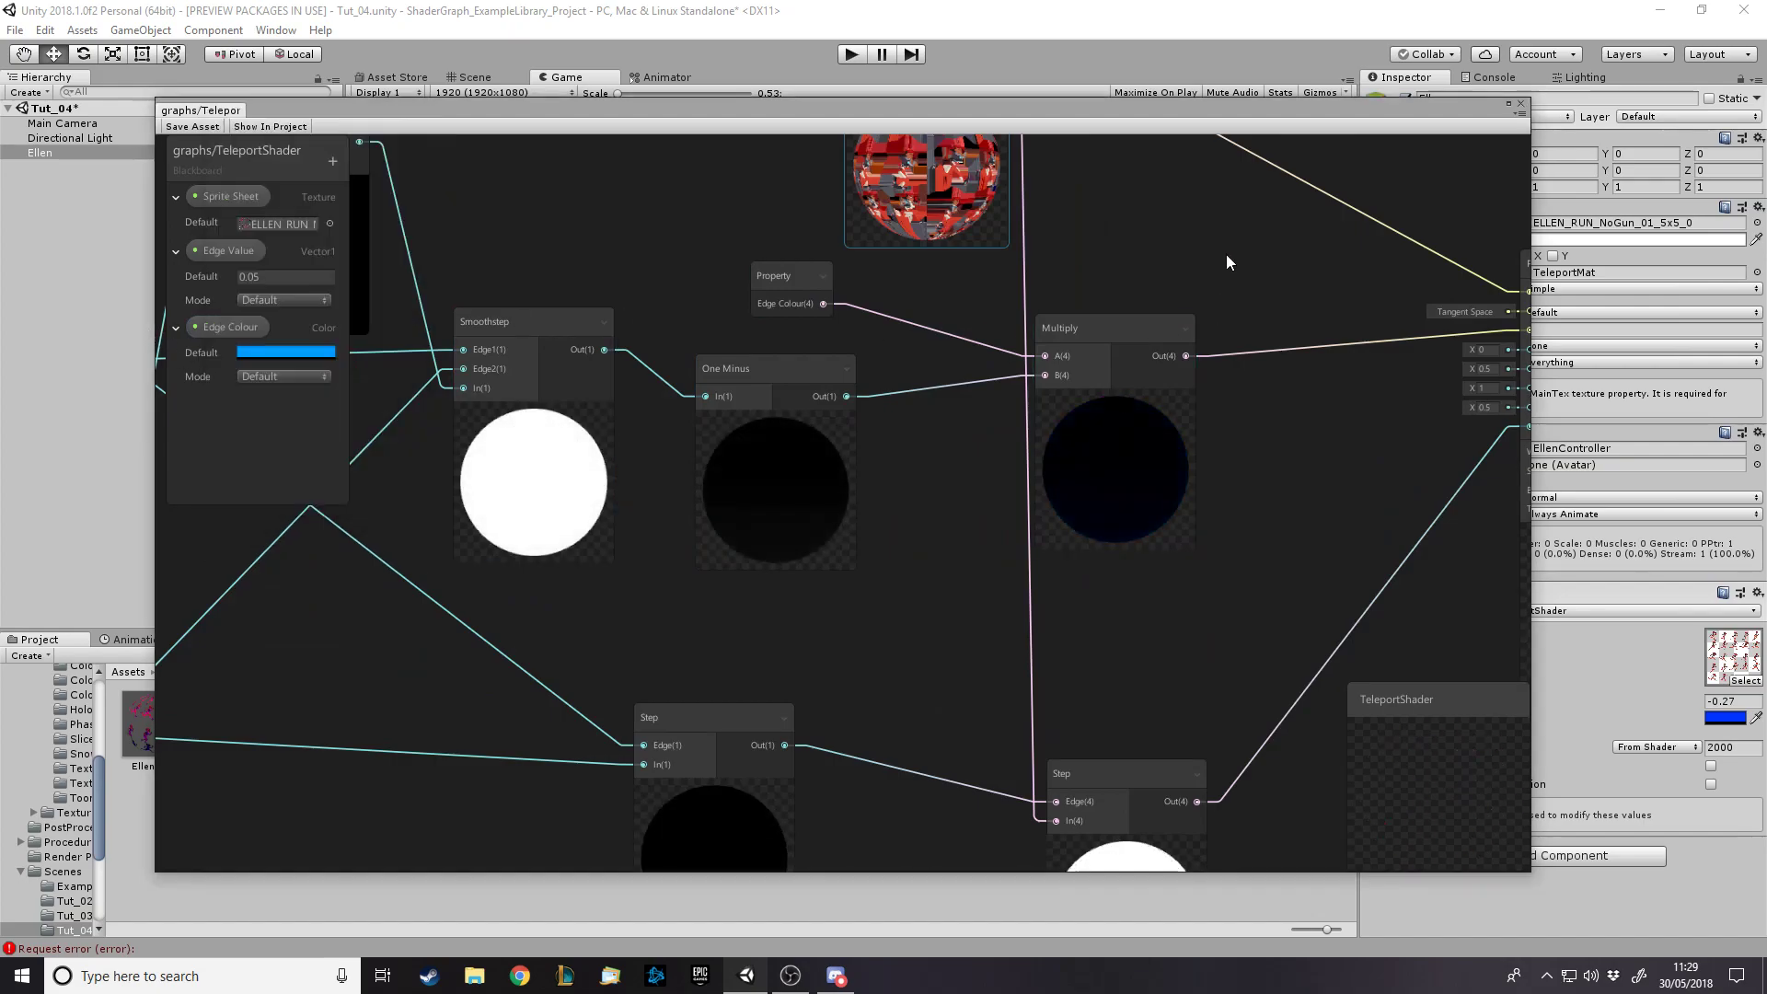
Move the Time node so its Sine Time output lines up with the Remap input, and review the finished graph
scroll(804, 549, down, 3)
scroll(1076, 782, up, 2)
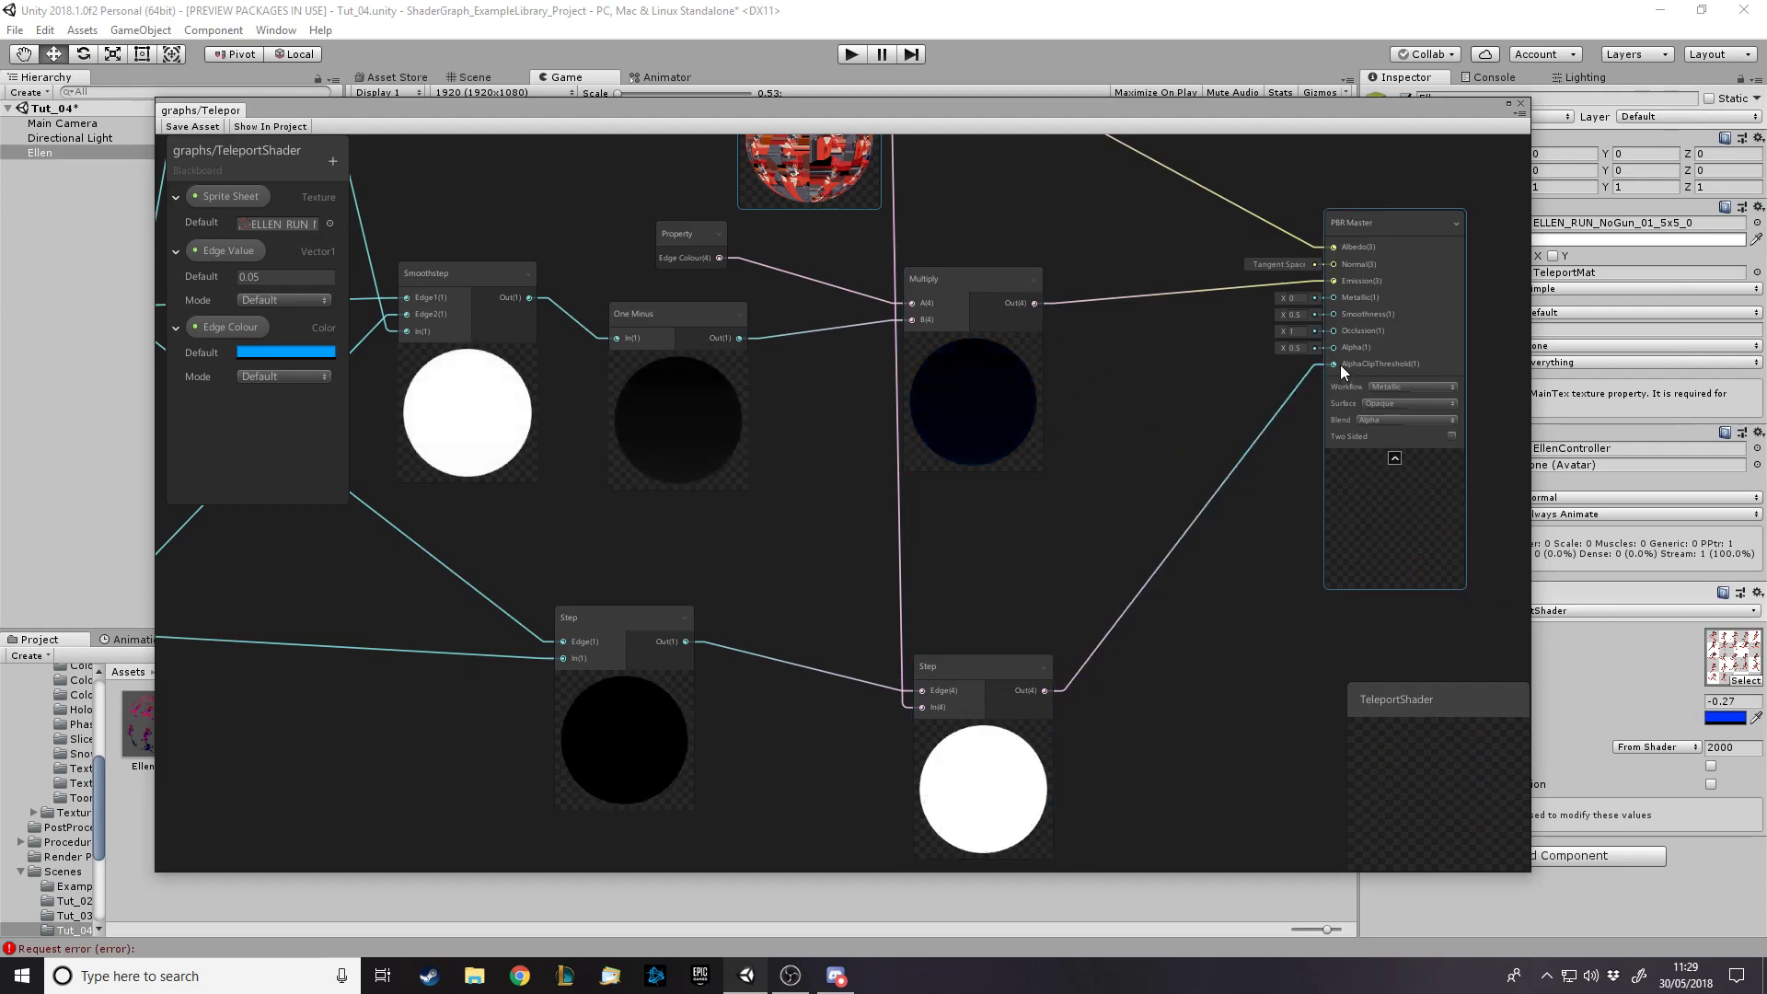
scroll(1307, 714, down, 5)
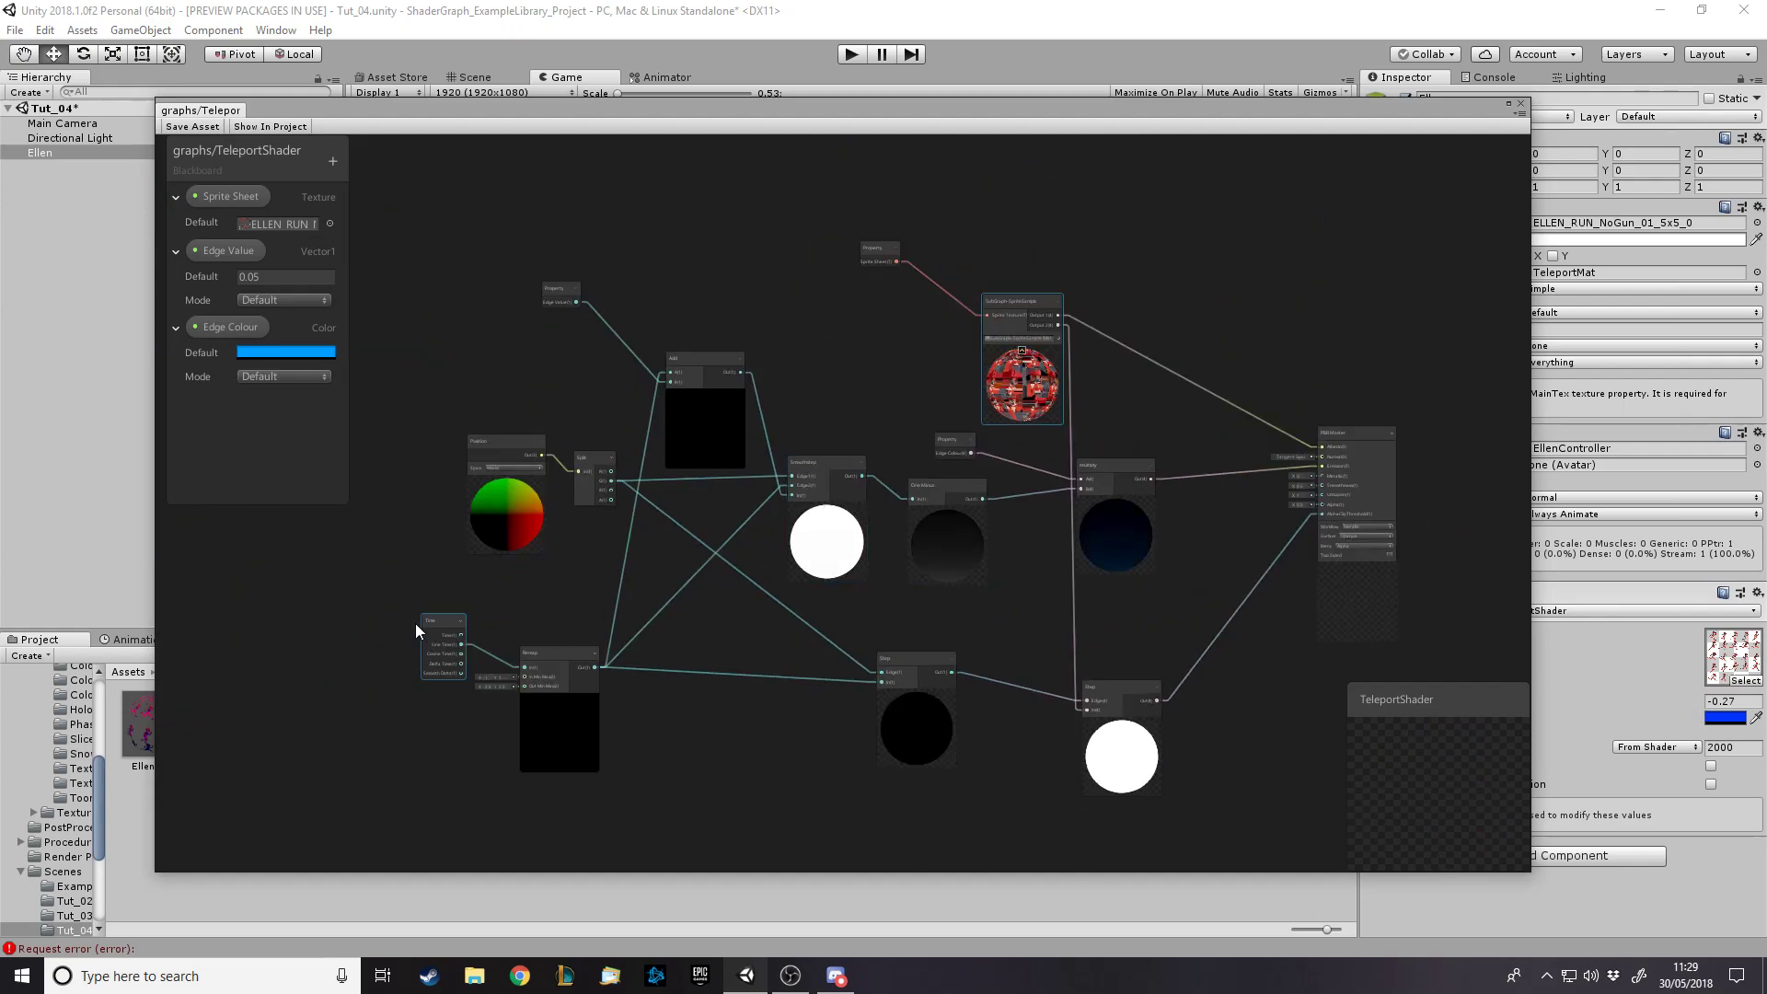
drag(439, 620, 424, 641)
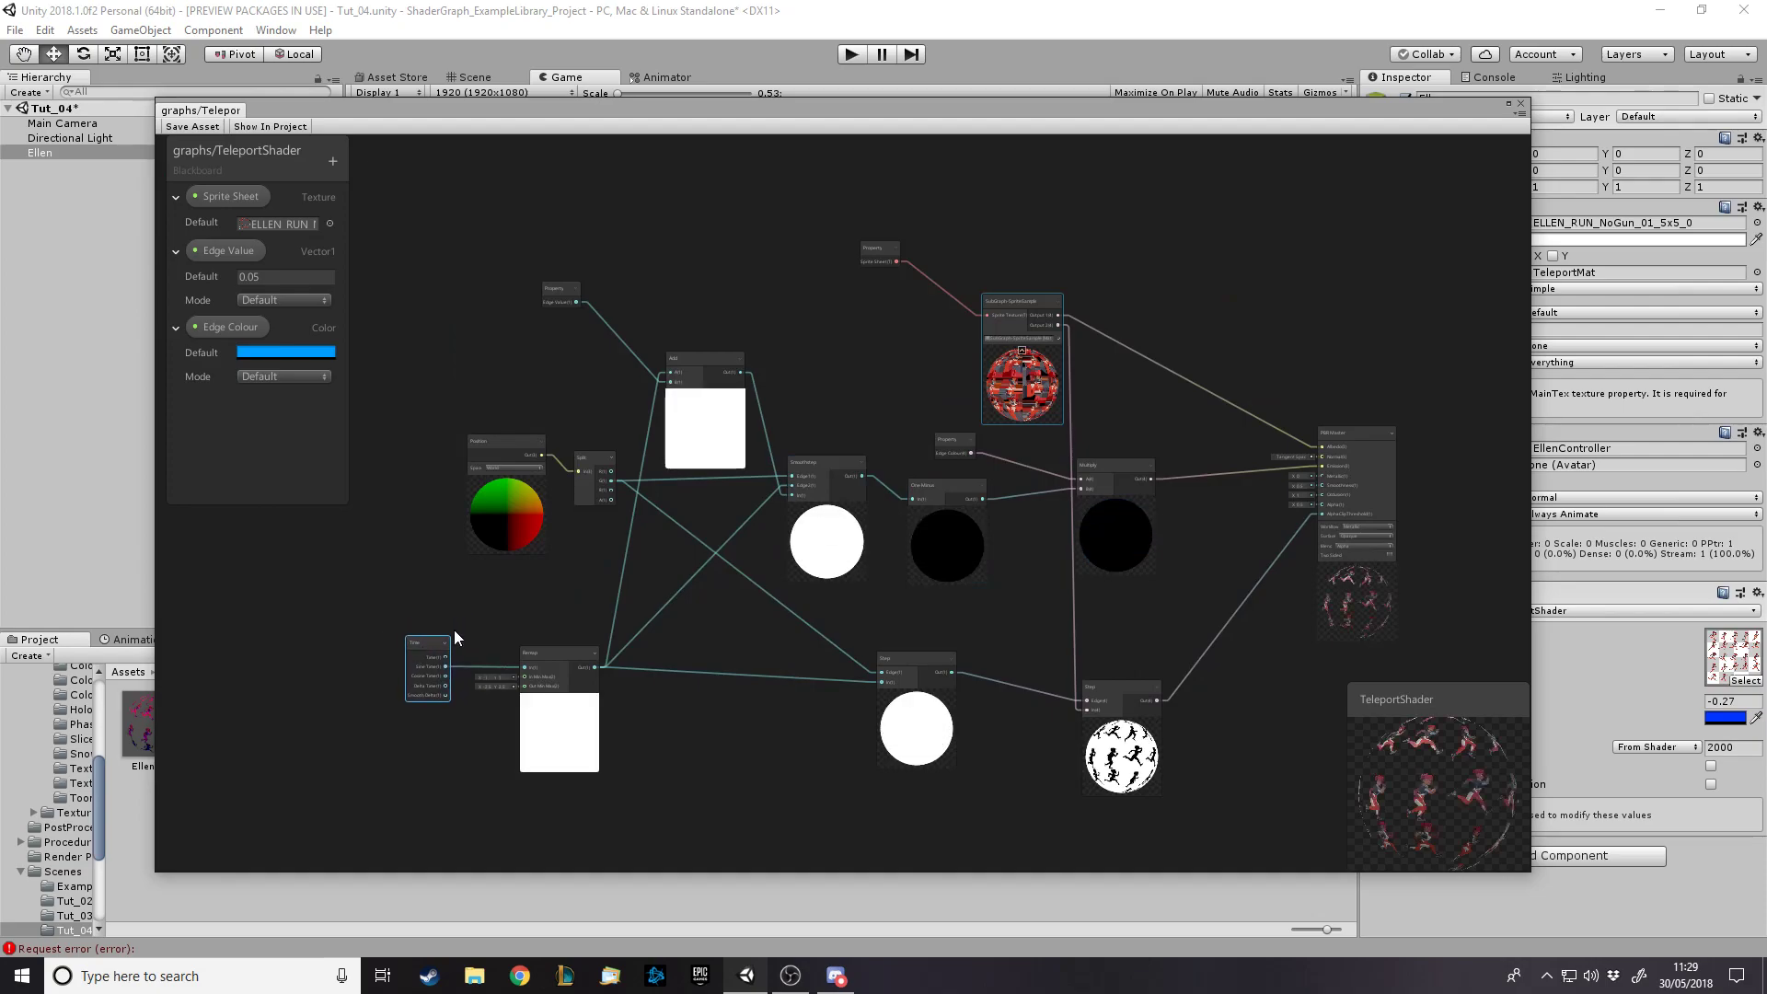
scroll(465, 610, up, 2)
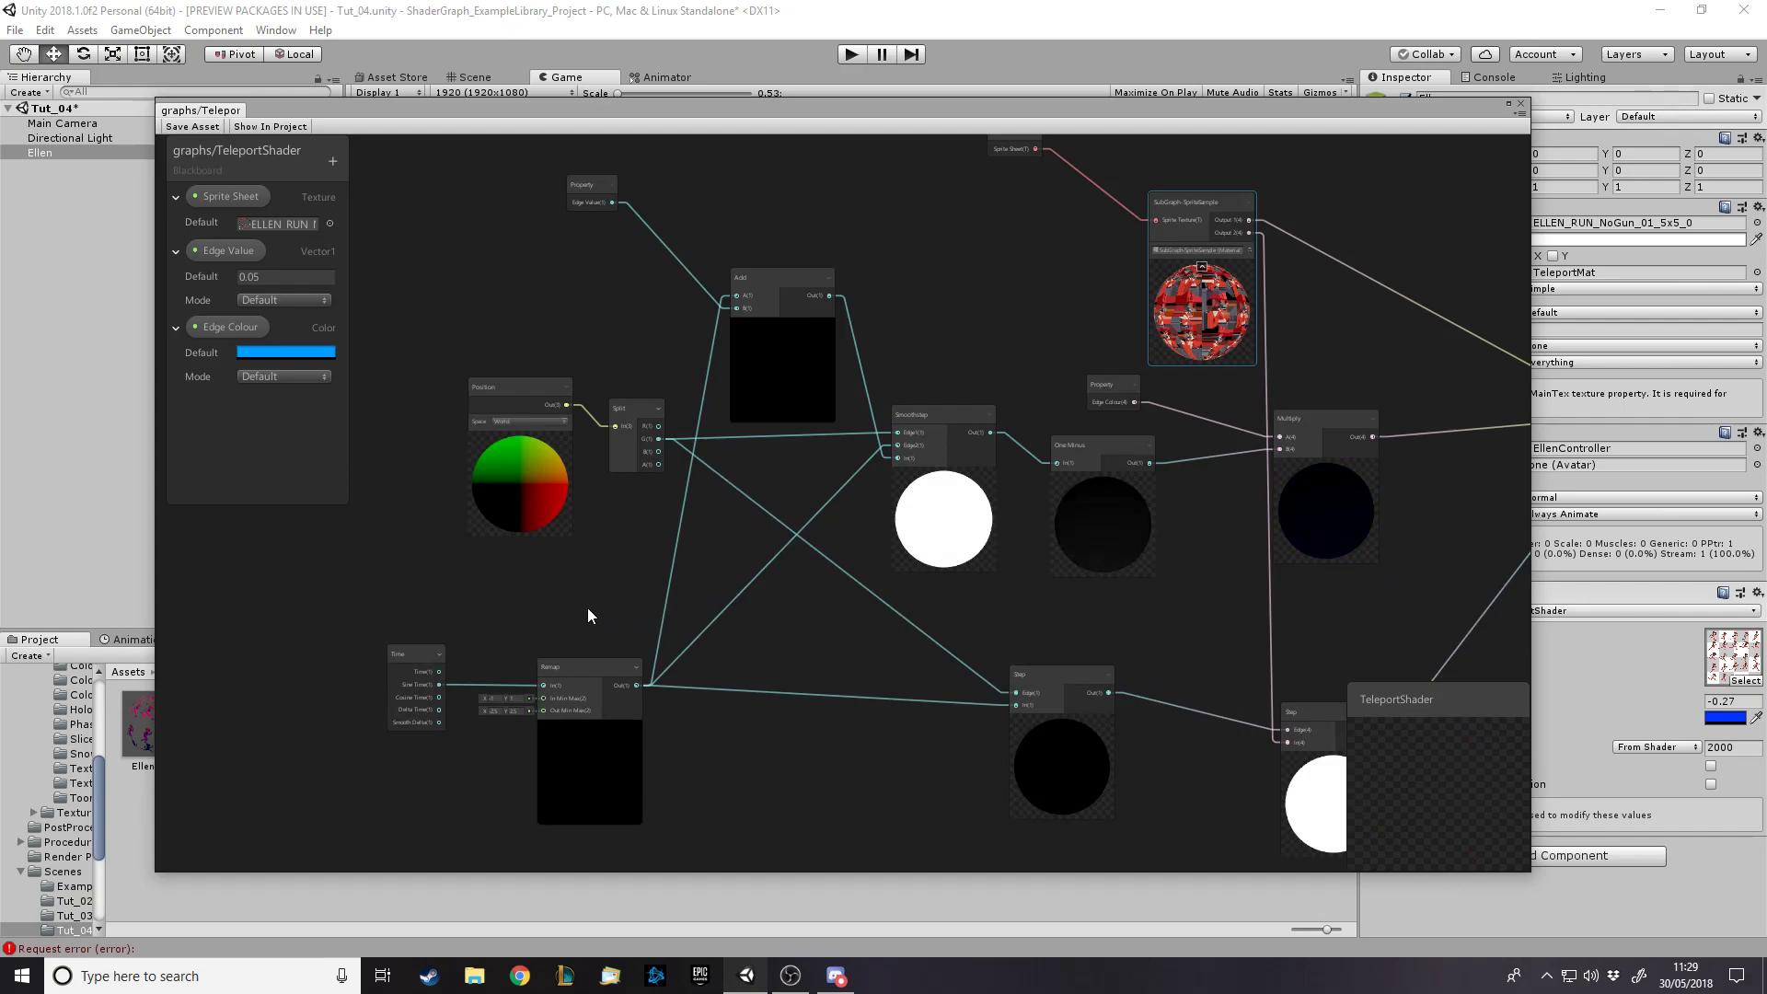
scroll(467, 611, down, 2)
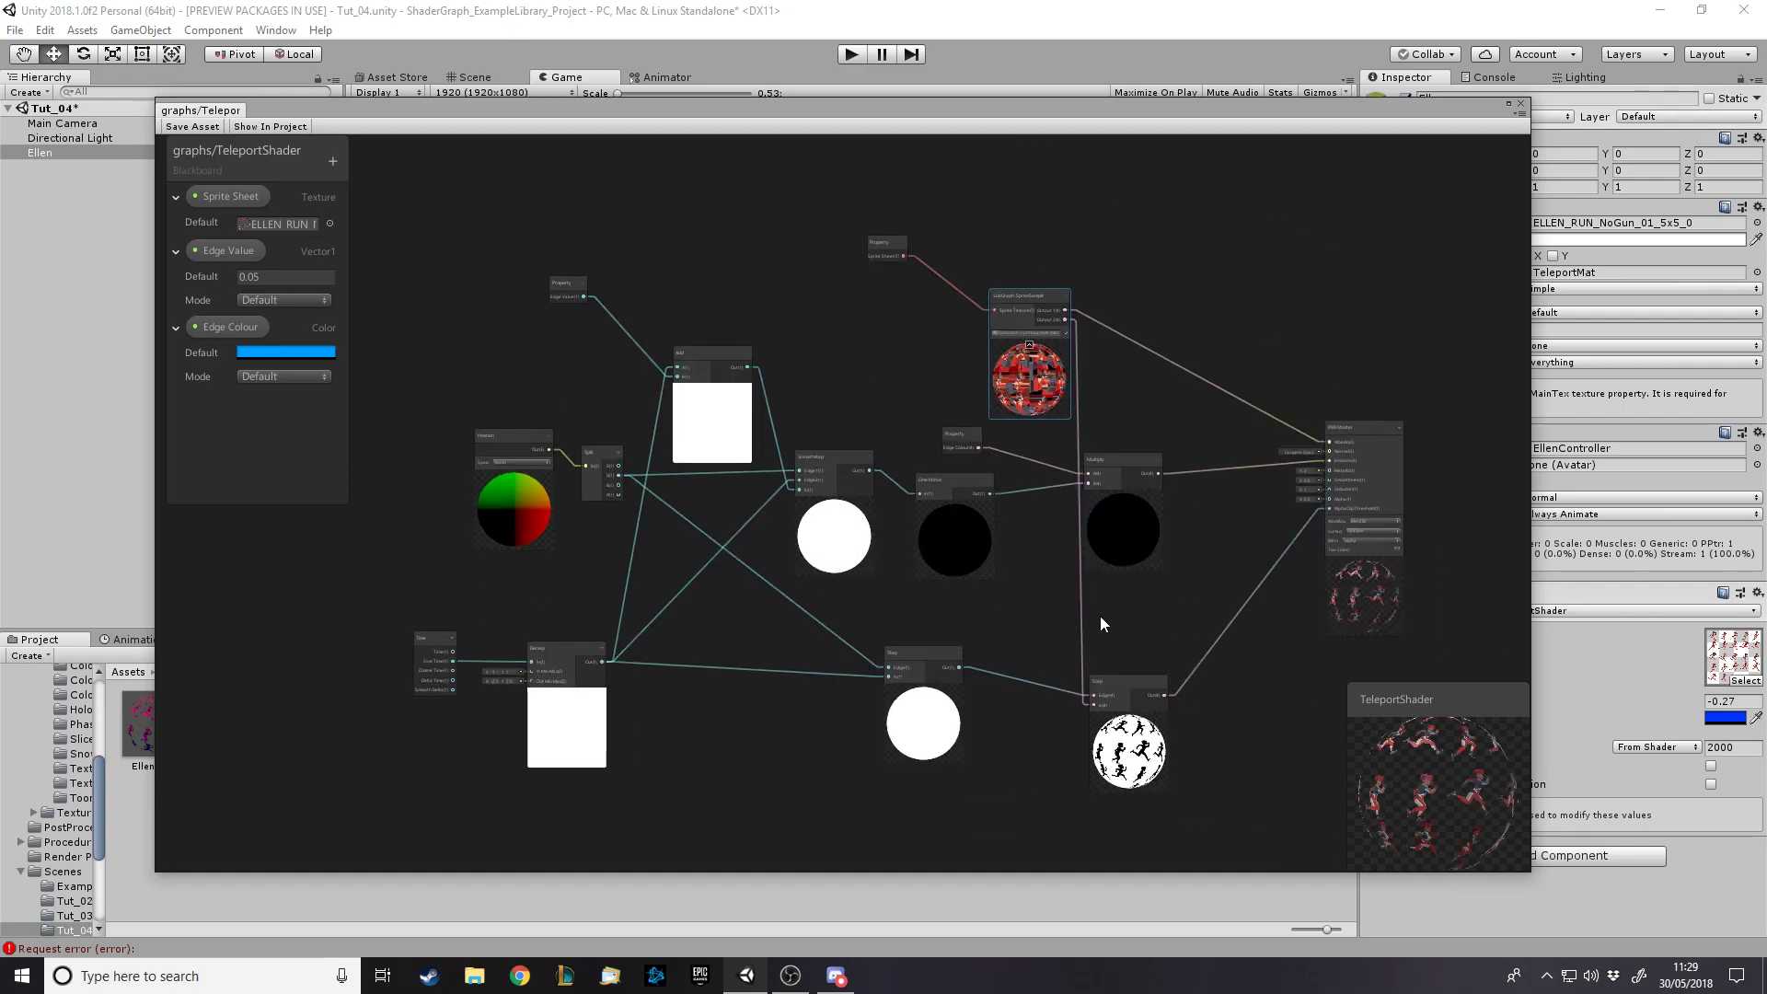
scroll(1101, 616, up, 2)
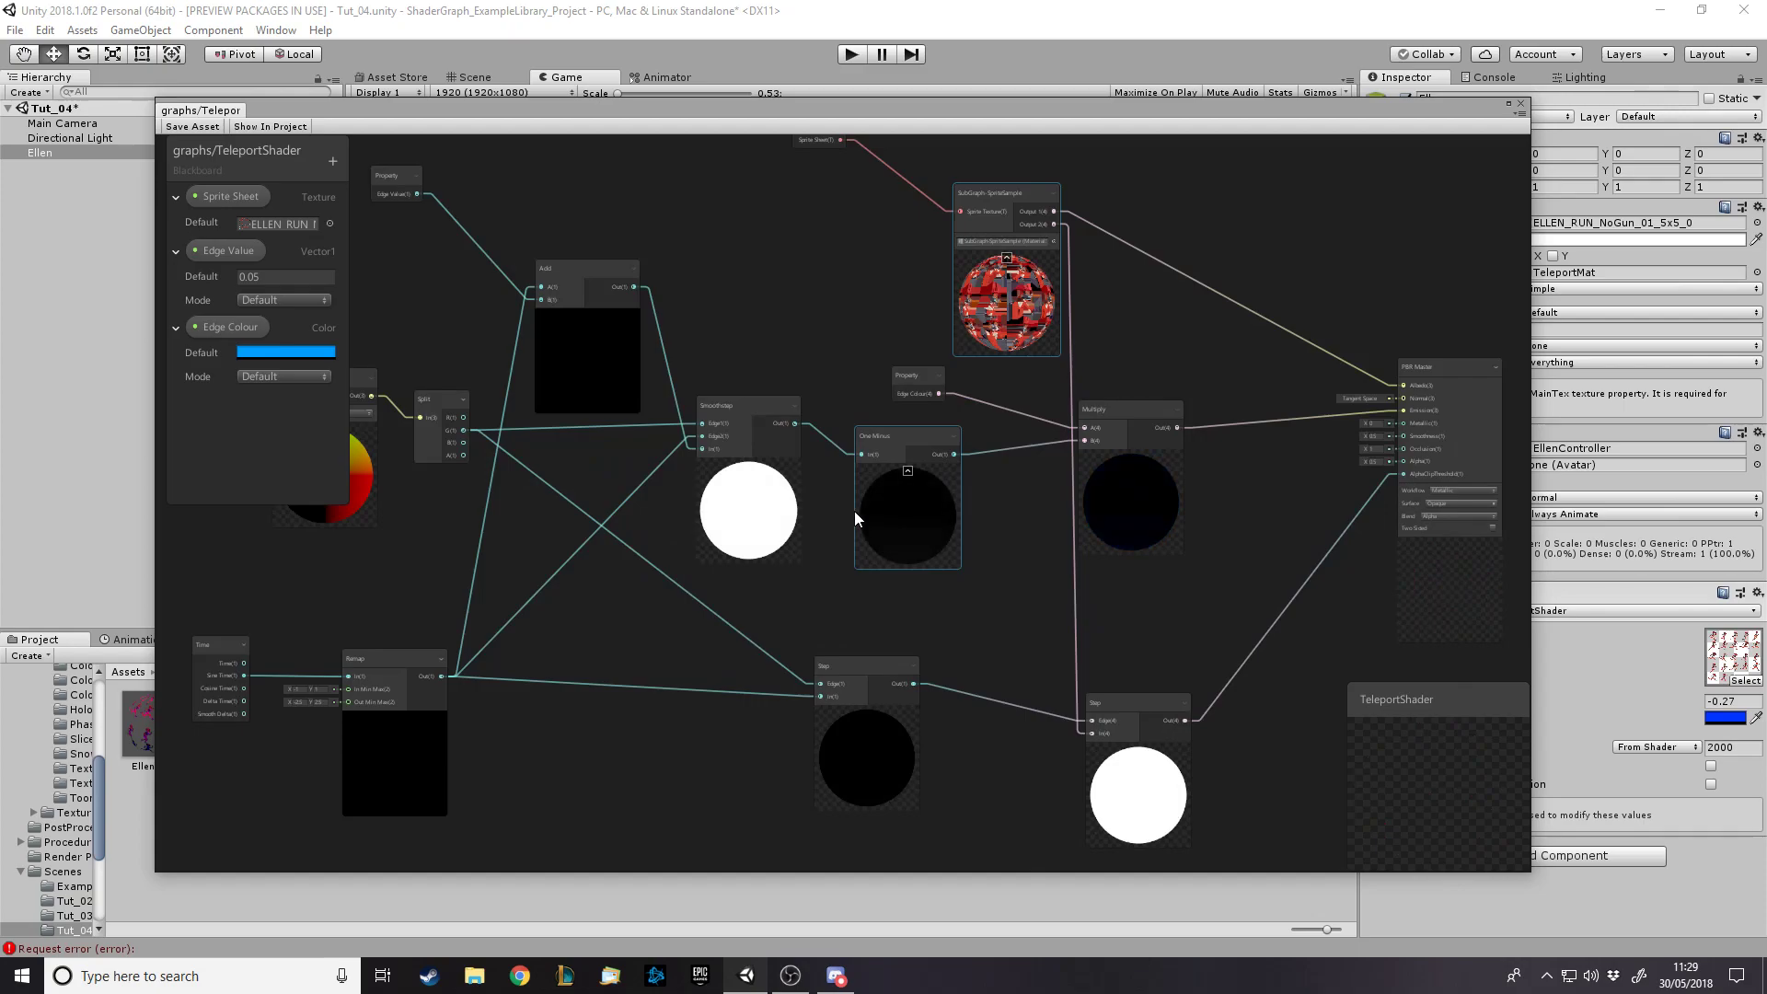
scroll(1012, 523, down, 1)
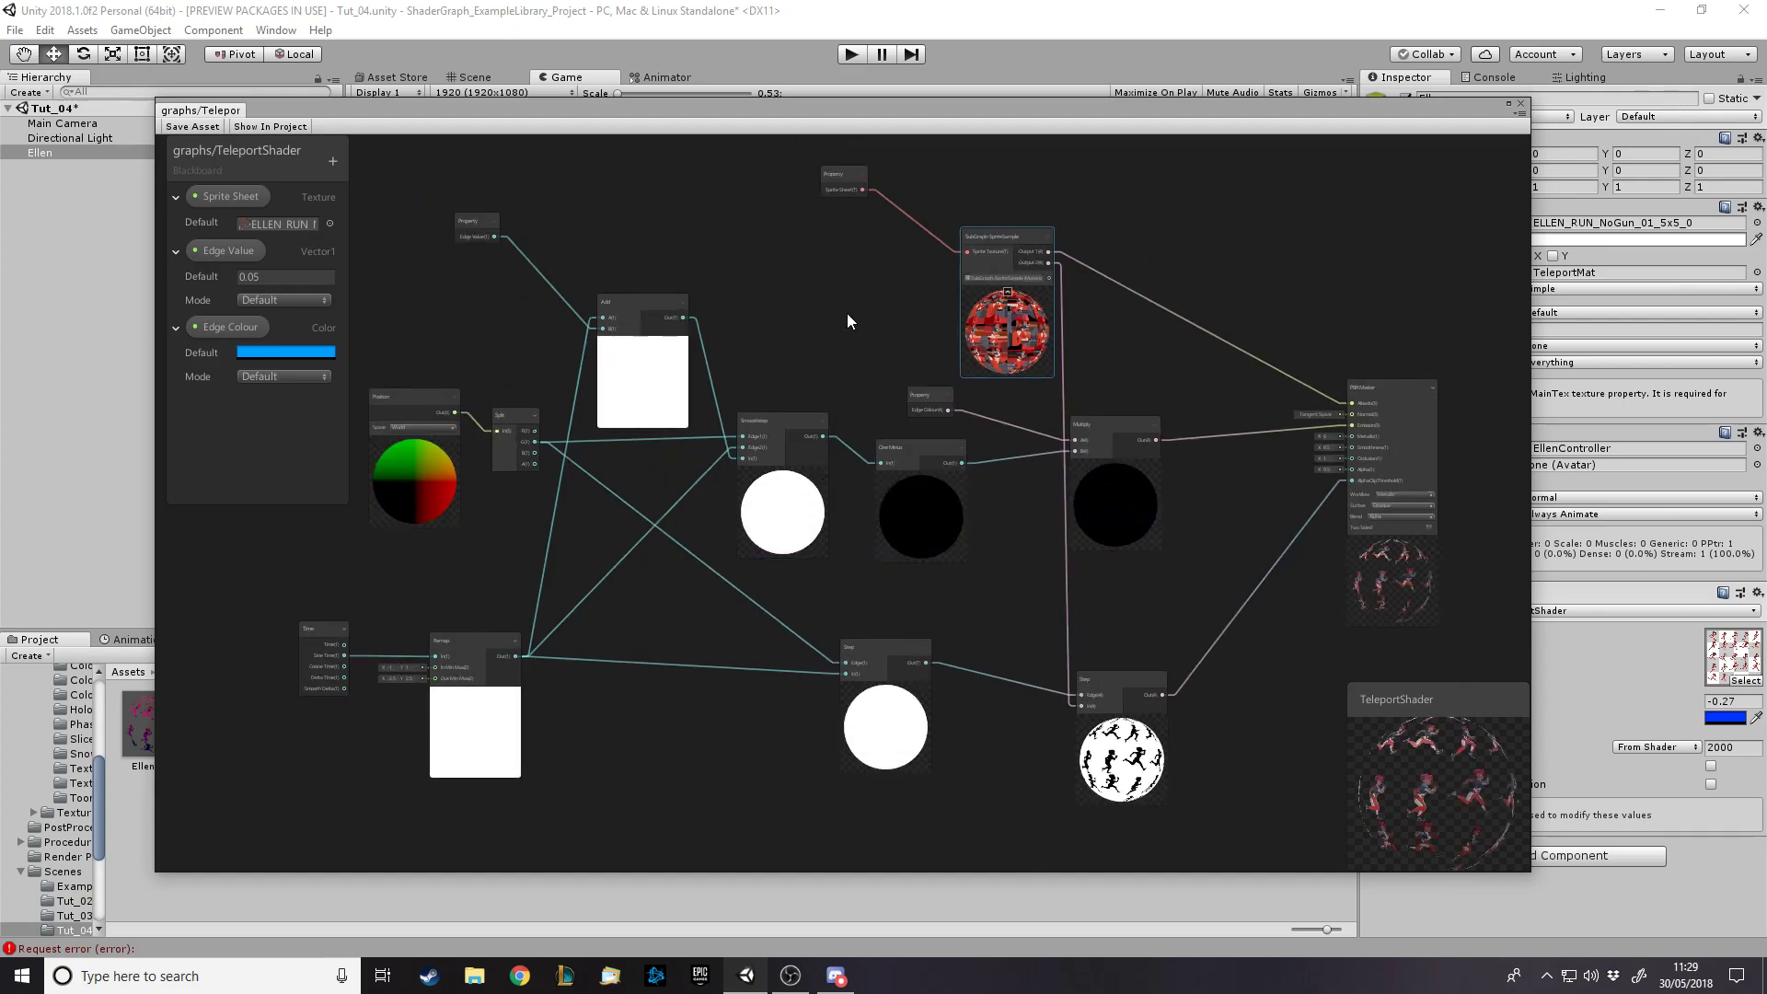
scroll(848, 314, up, 1)
scroll(927, 515, down, 1)
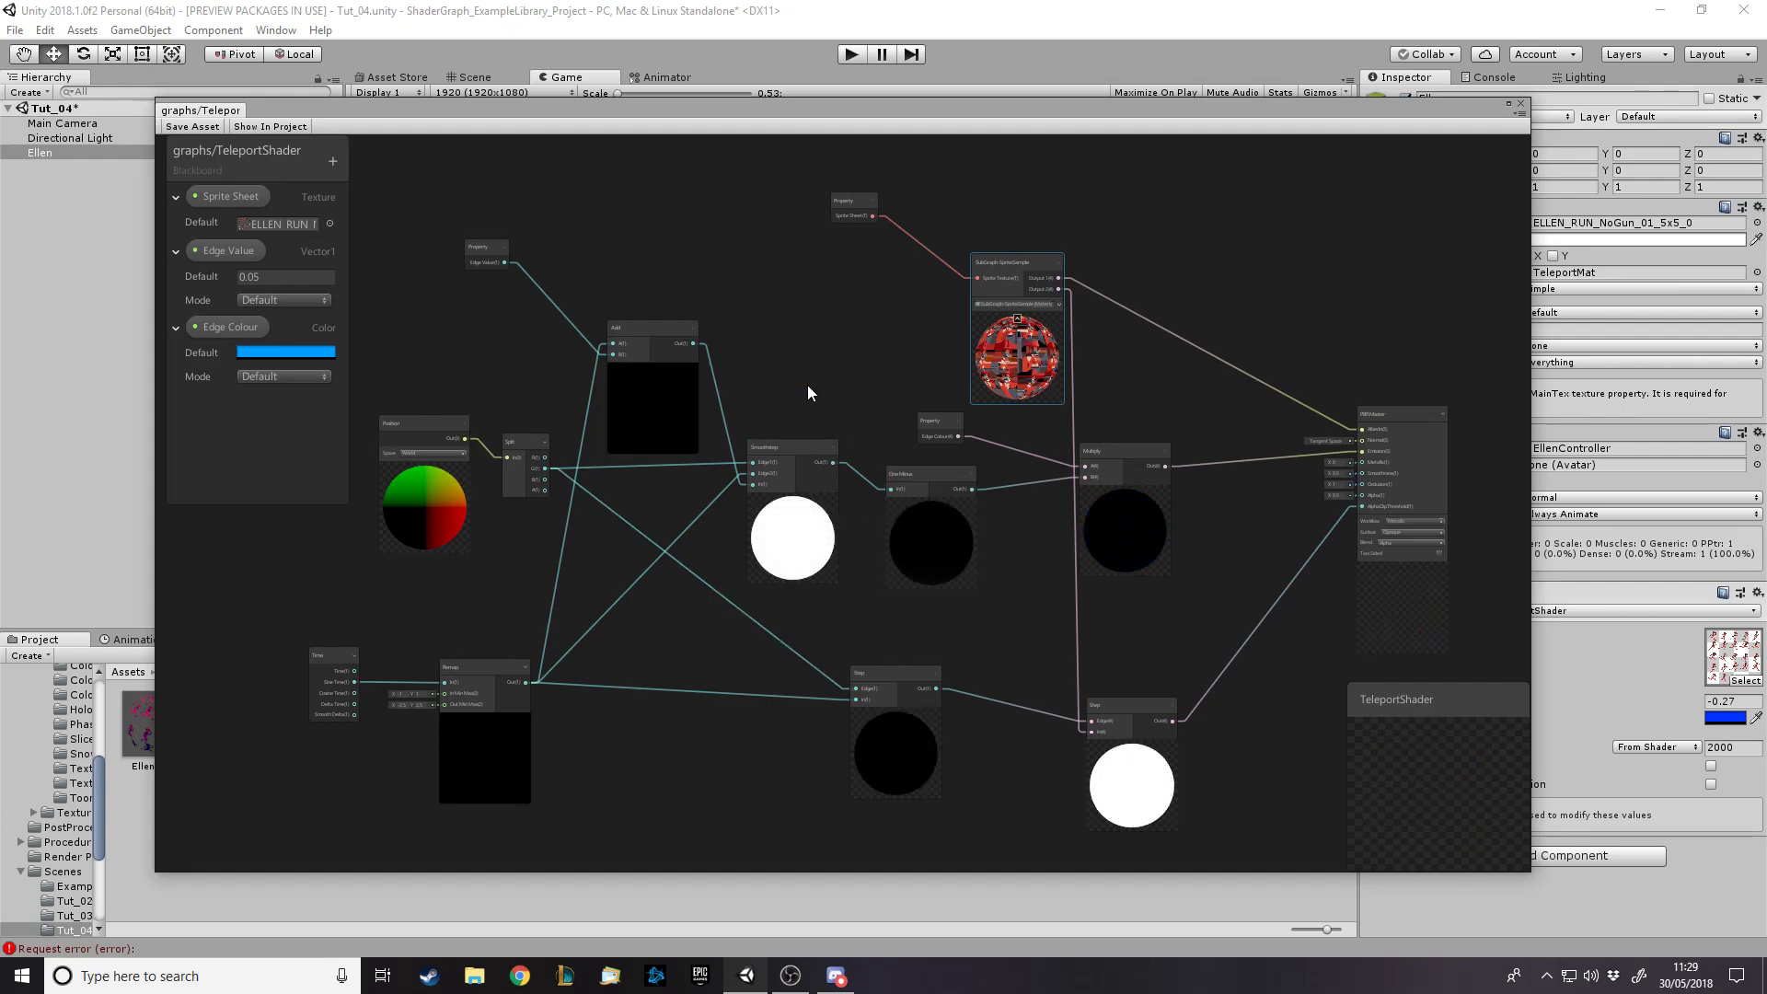
scroll(869, 413, up, 1)
scroll(867, 415, down, 1)
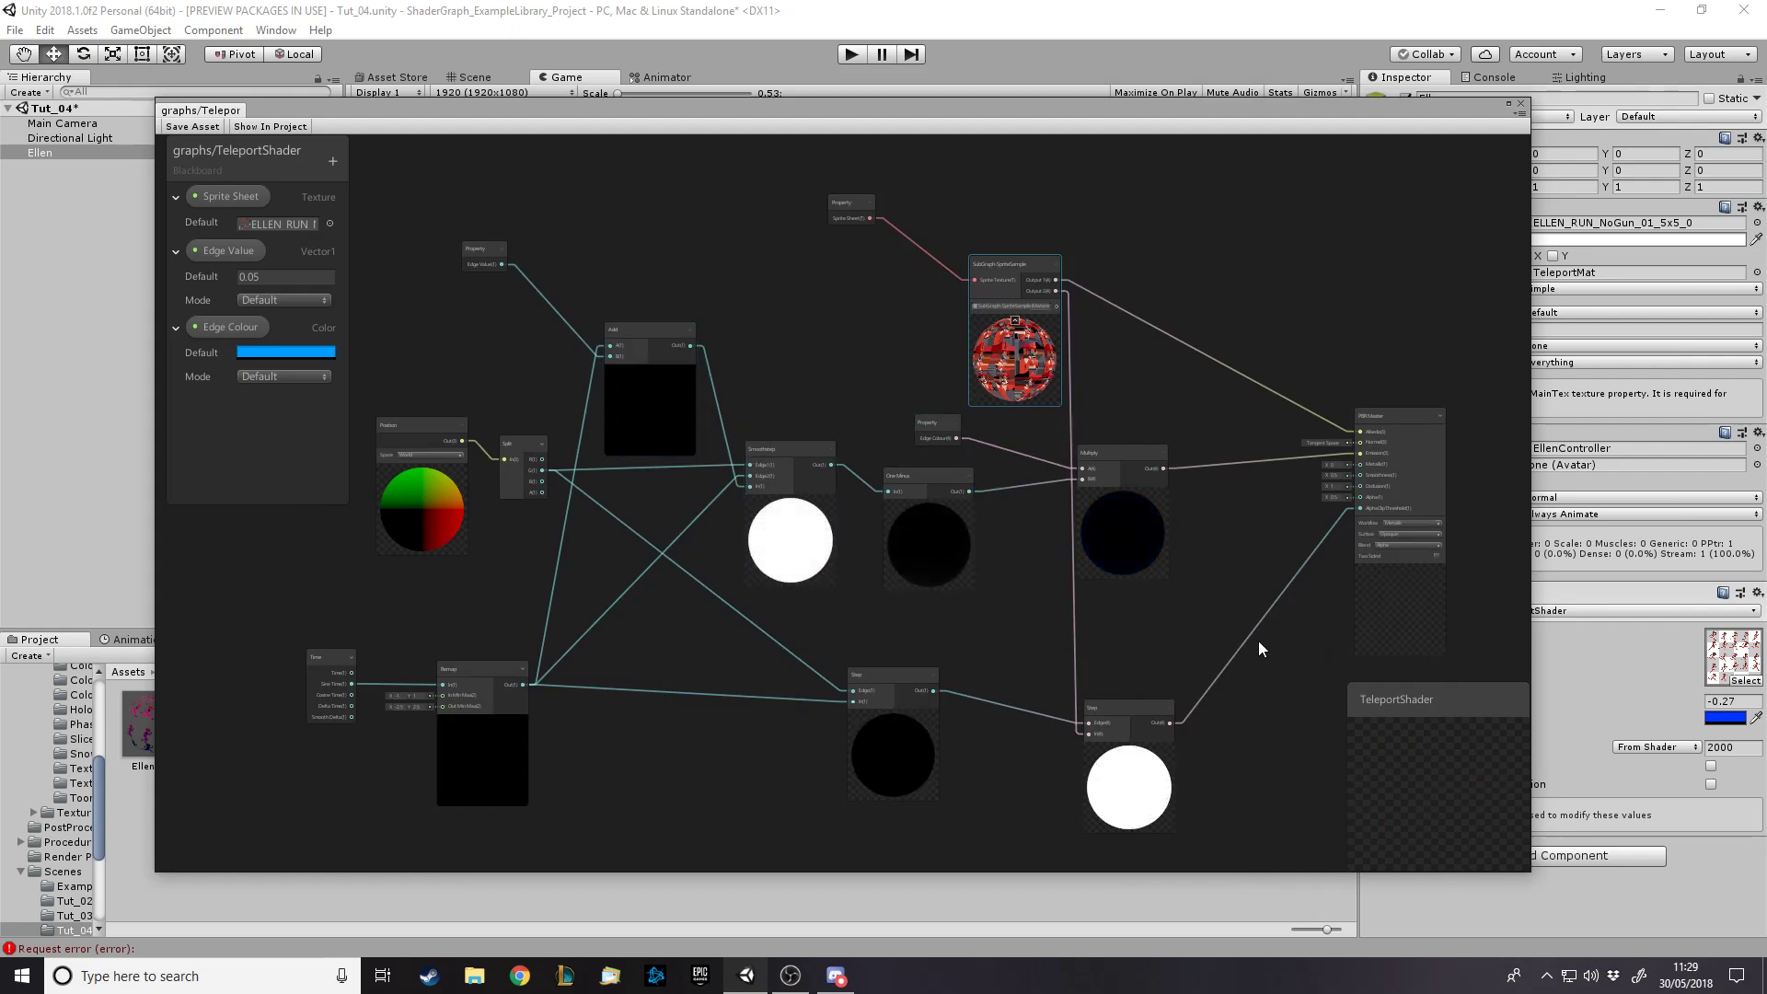
drag(1089, 113, 1091, 105)
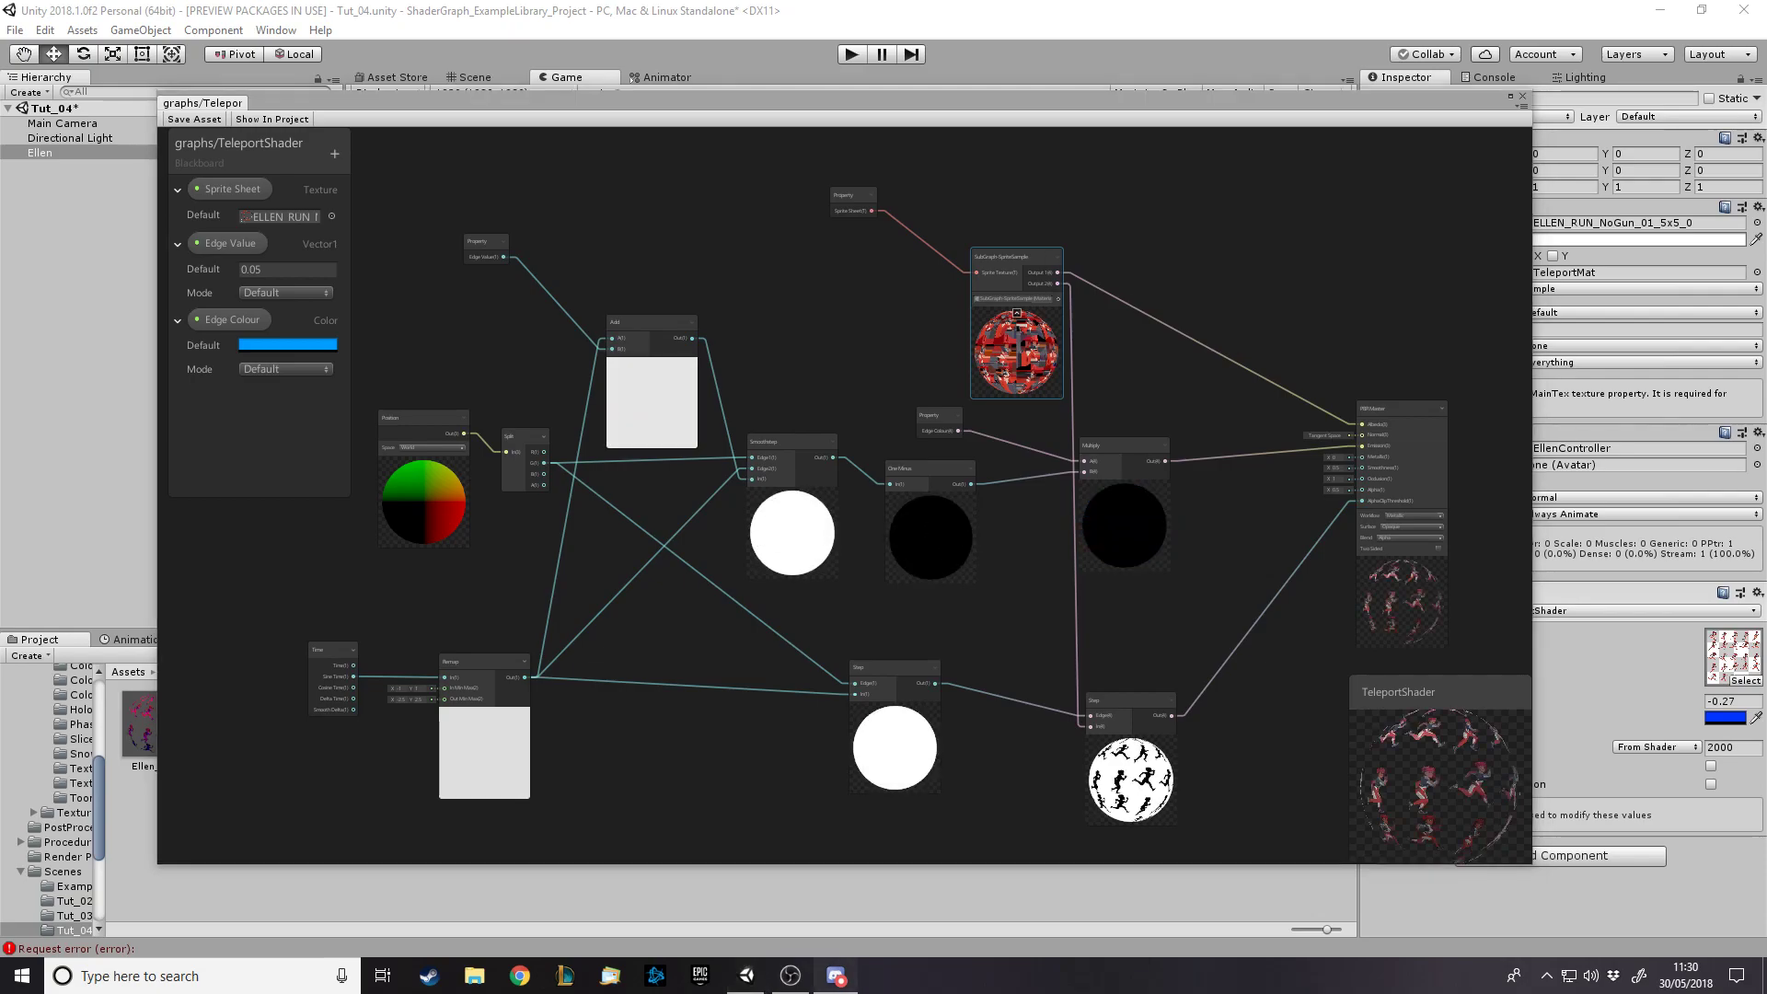
Bring the Discord window onto this screen and look through the Dapper Dino - Coding server's member list
drag(1766, 19, 819, 0)
scroll(773, 490, up, 1)
scroll(809, 504, down, 1)
scroll(1646, 537, down, 3)
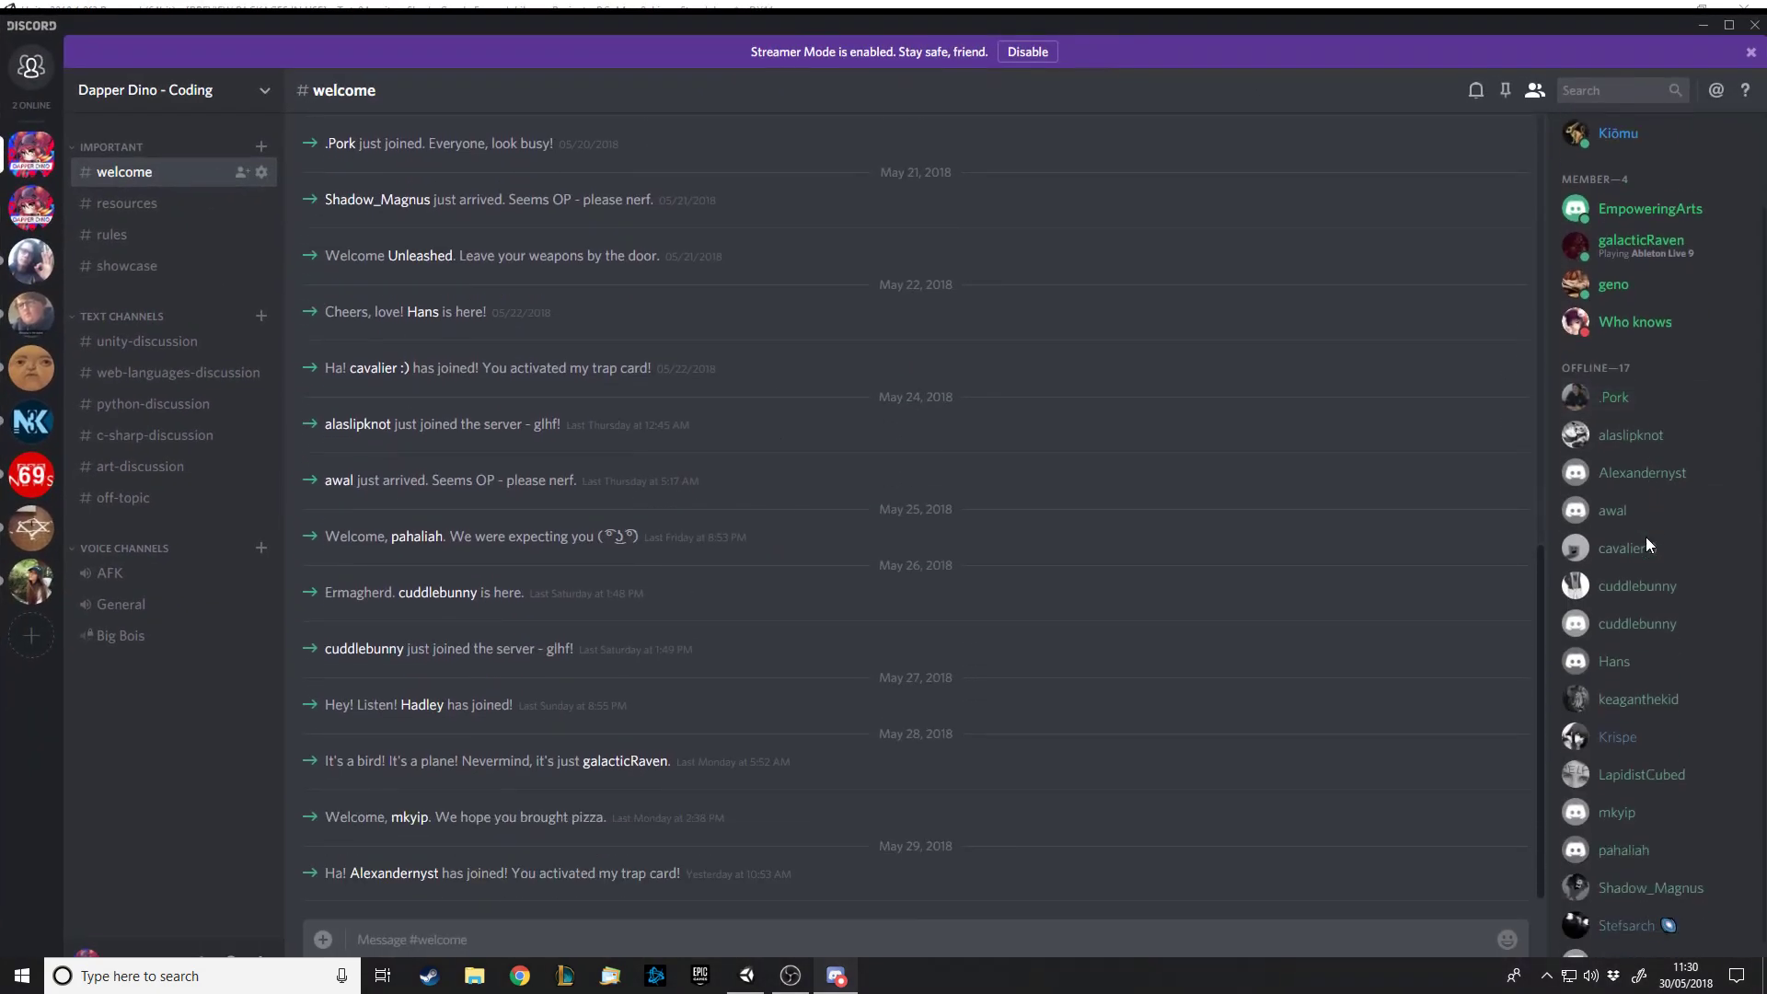
scroll(1647, 589, up, 3)
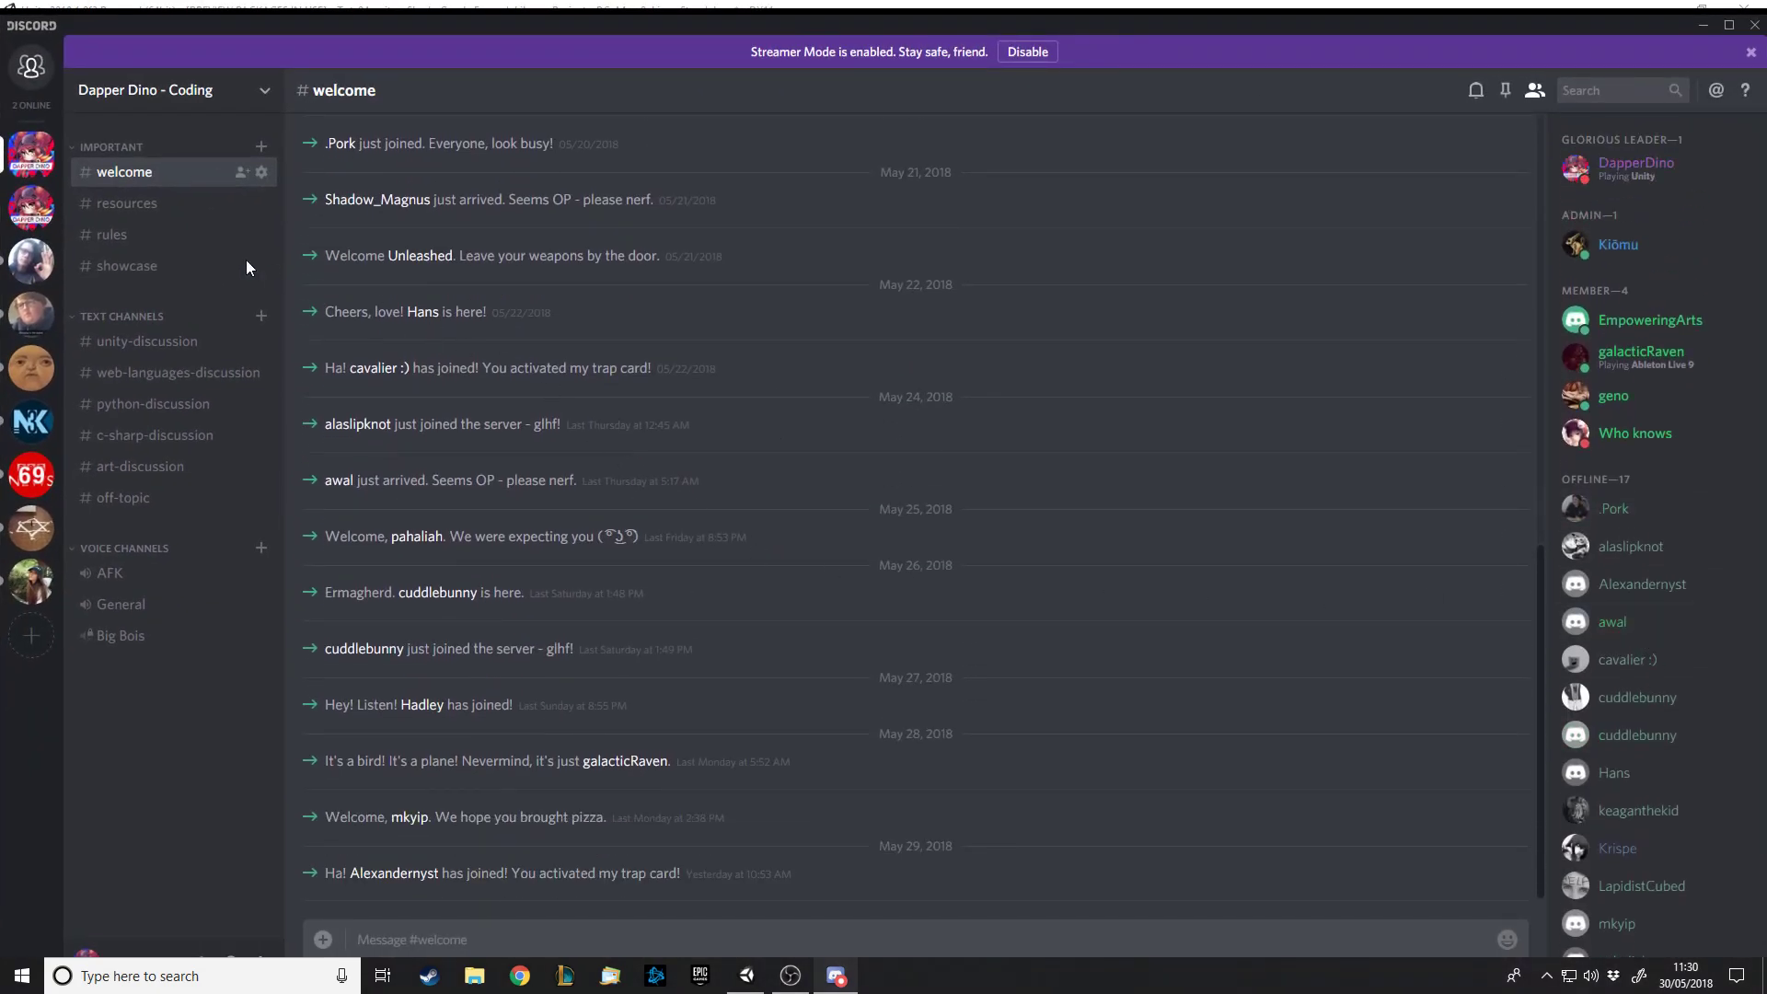
Browse the server's text channels, viewing unity-discussion, web-languages-discussion and off-topic, and return to unity-discussion
click(158, 344)
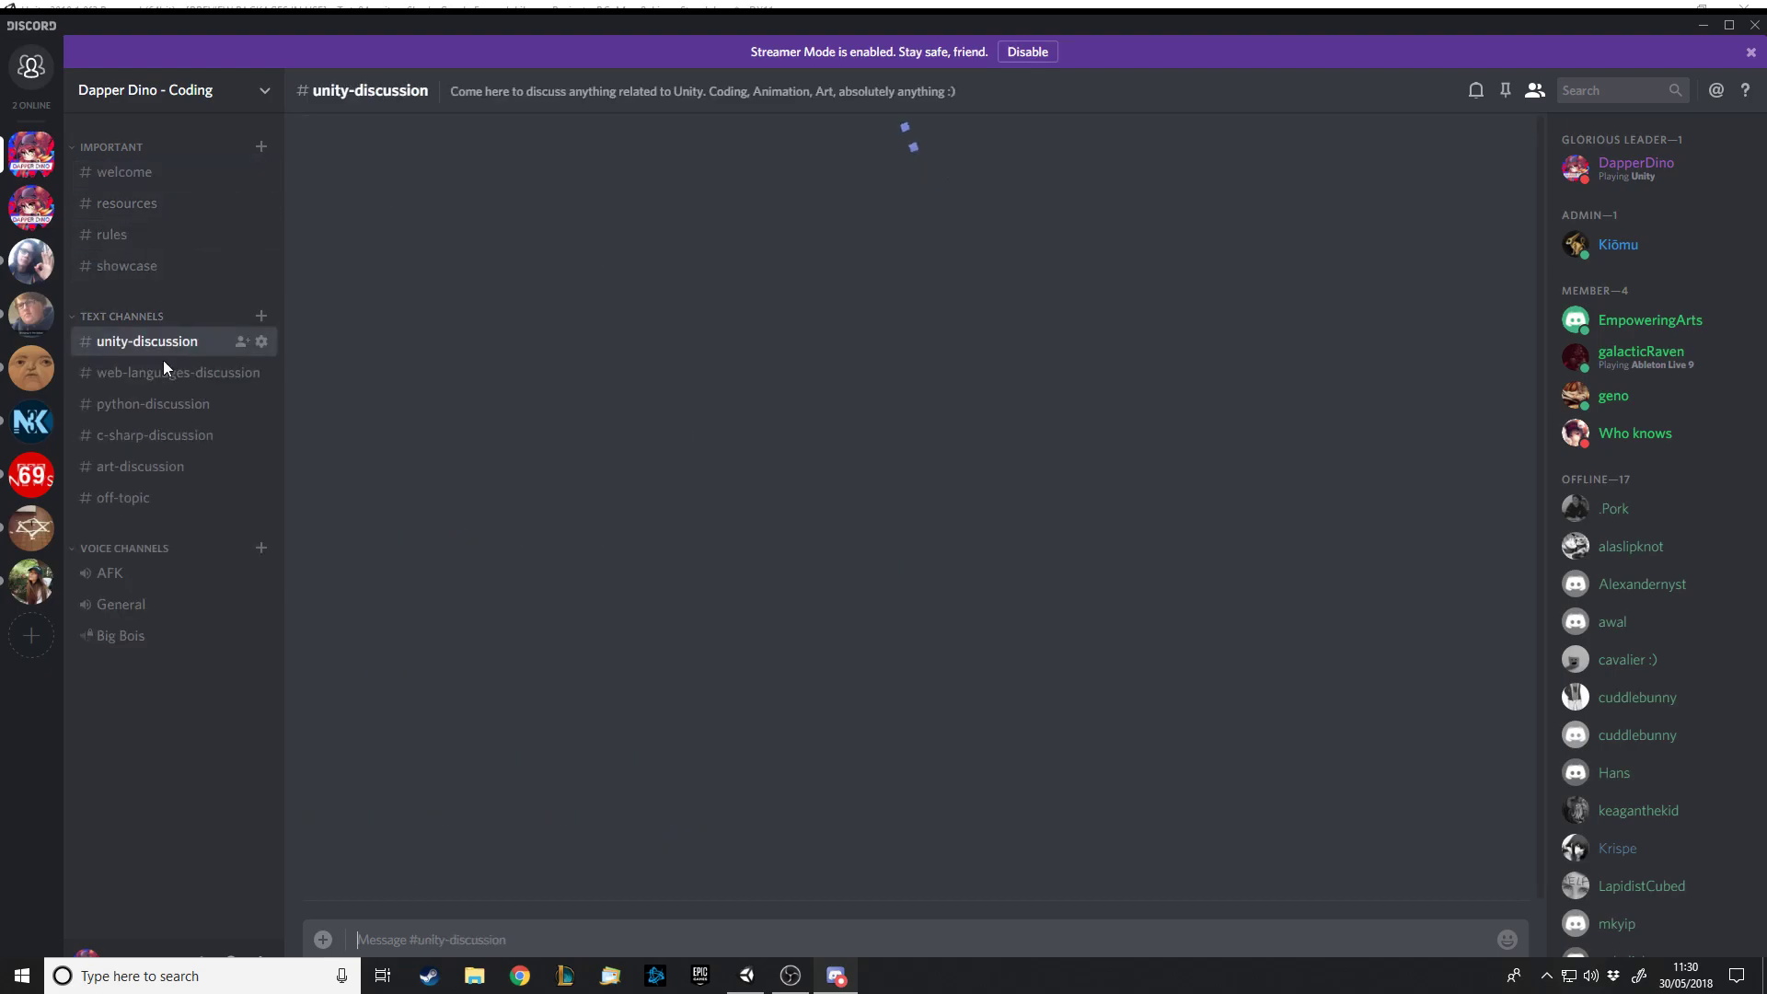
click(163, 373)
click(164, 403)
click(165, 496)
click(167, 374)
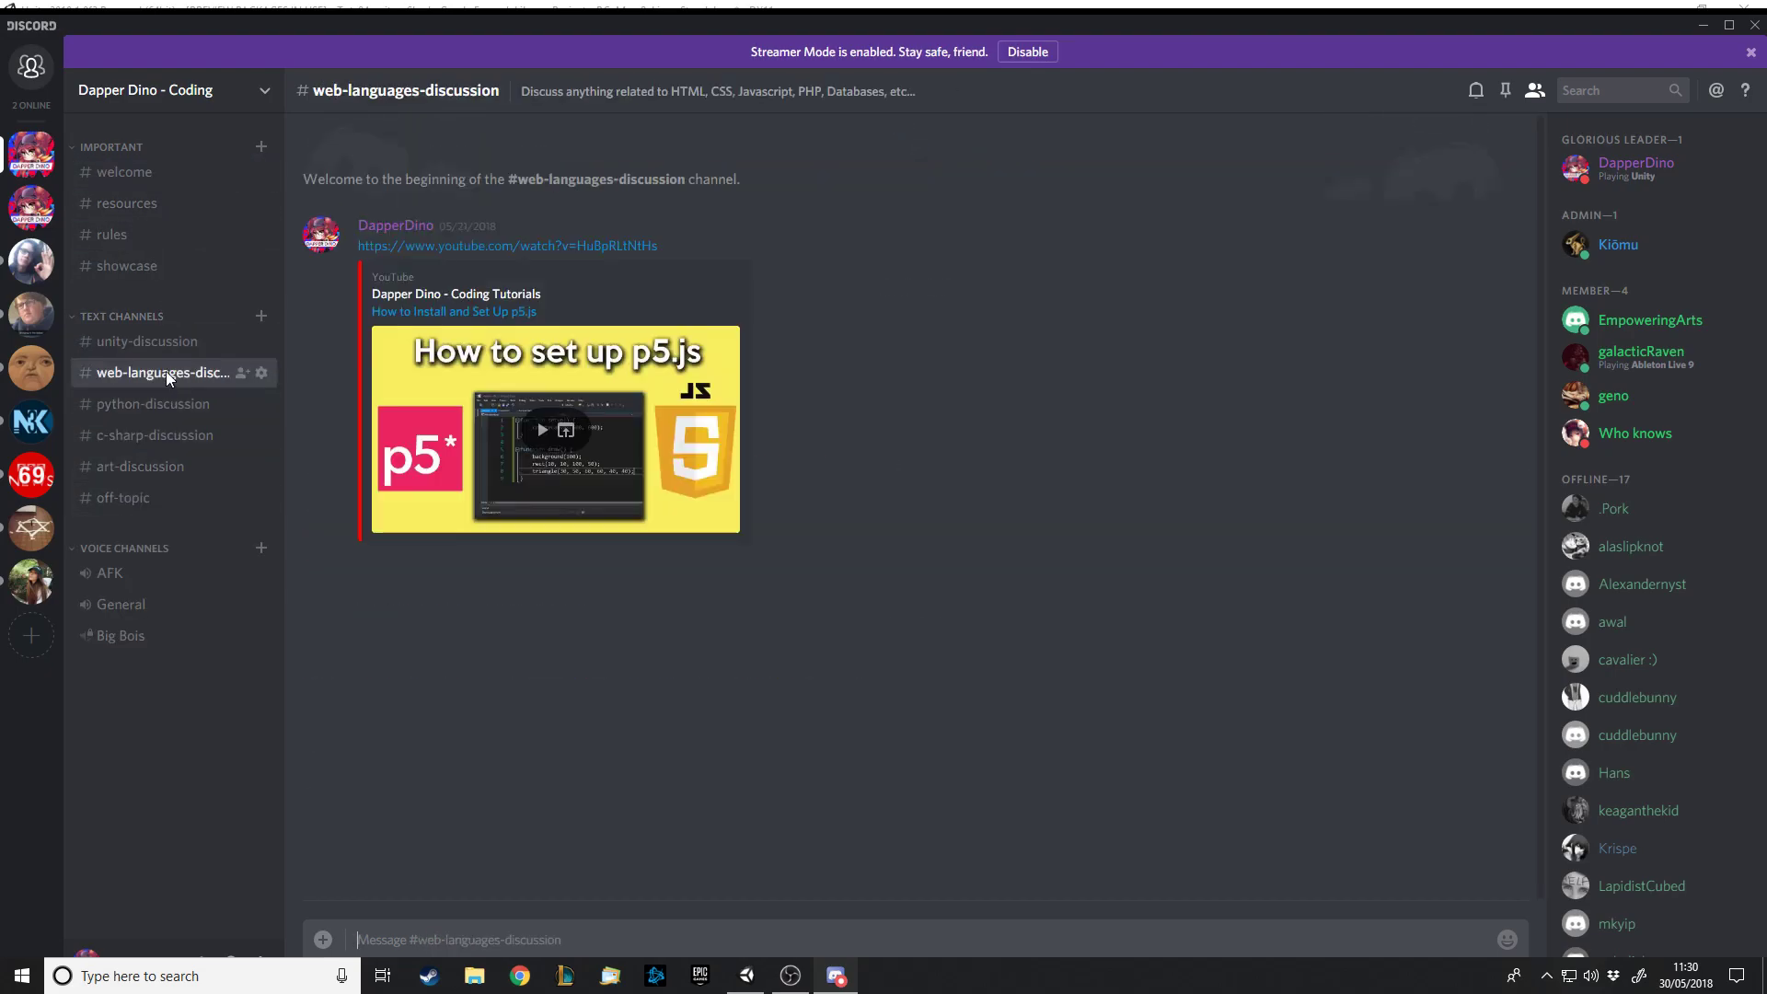
click(152, 341)
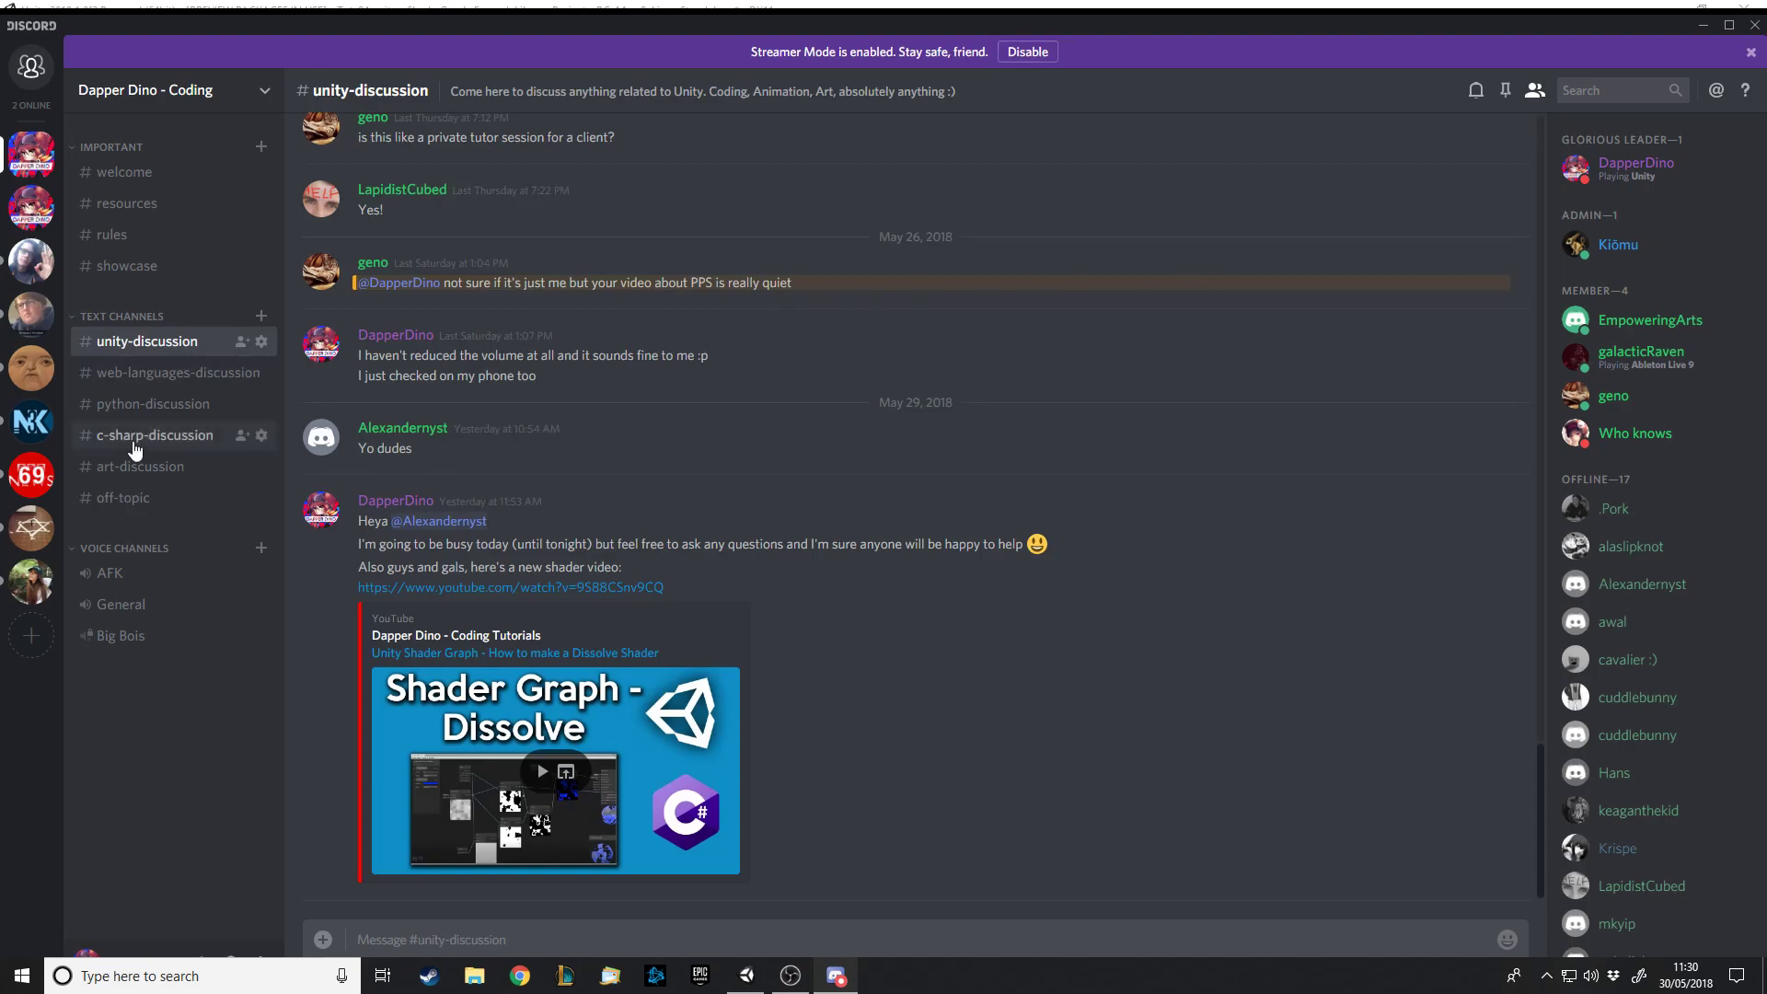
click(152, 498)
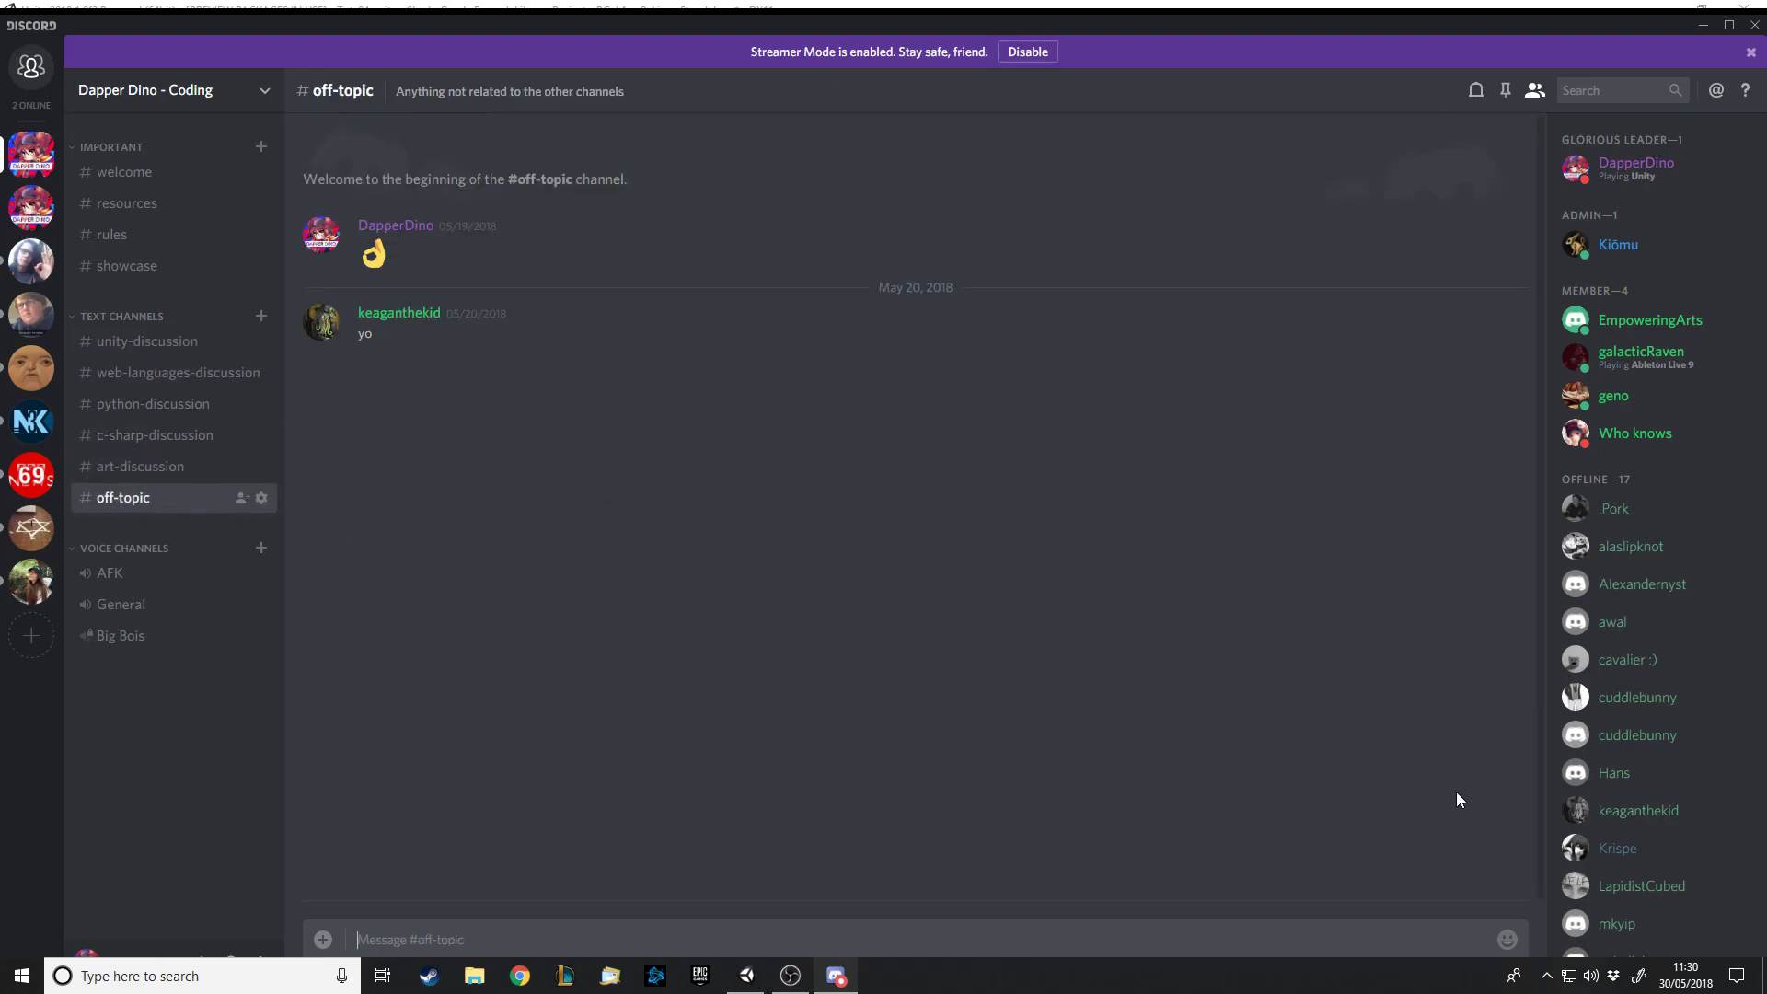
click(131, 338)
scroll(698, 477, up, 1)
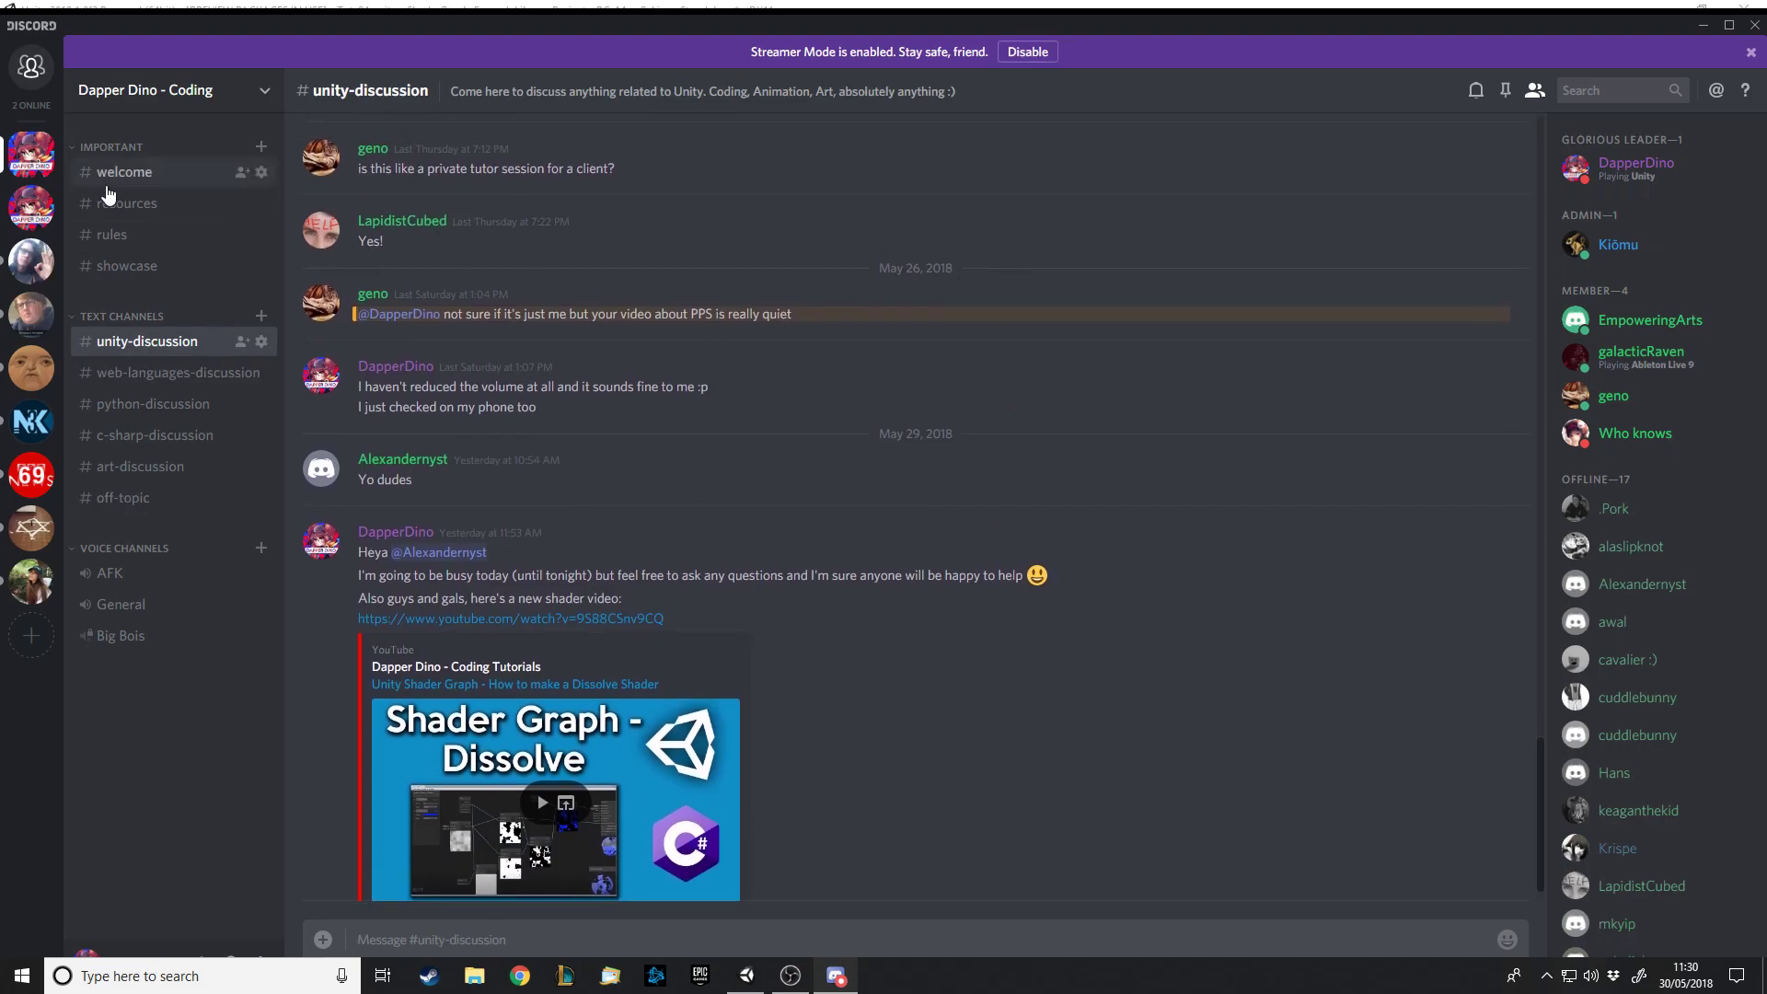
Move Discord off this screen and shift Unity's TeleportShader graph window down to uncover the Game view
drag(1589, 32, 1766, 272)
click(813, 622)
drag(1022, 101, 997, 689)
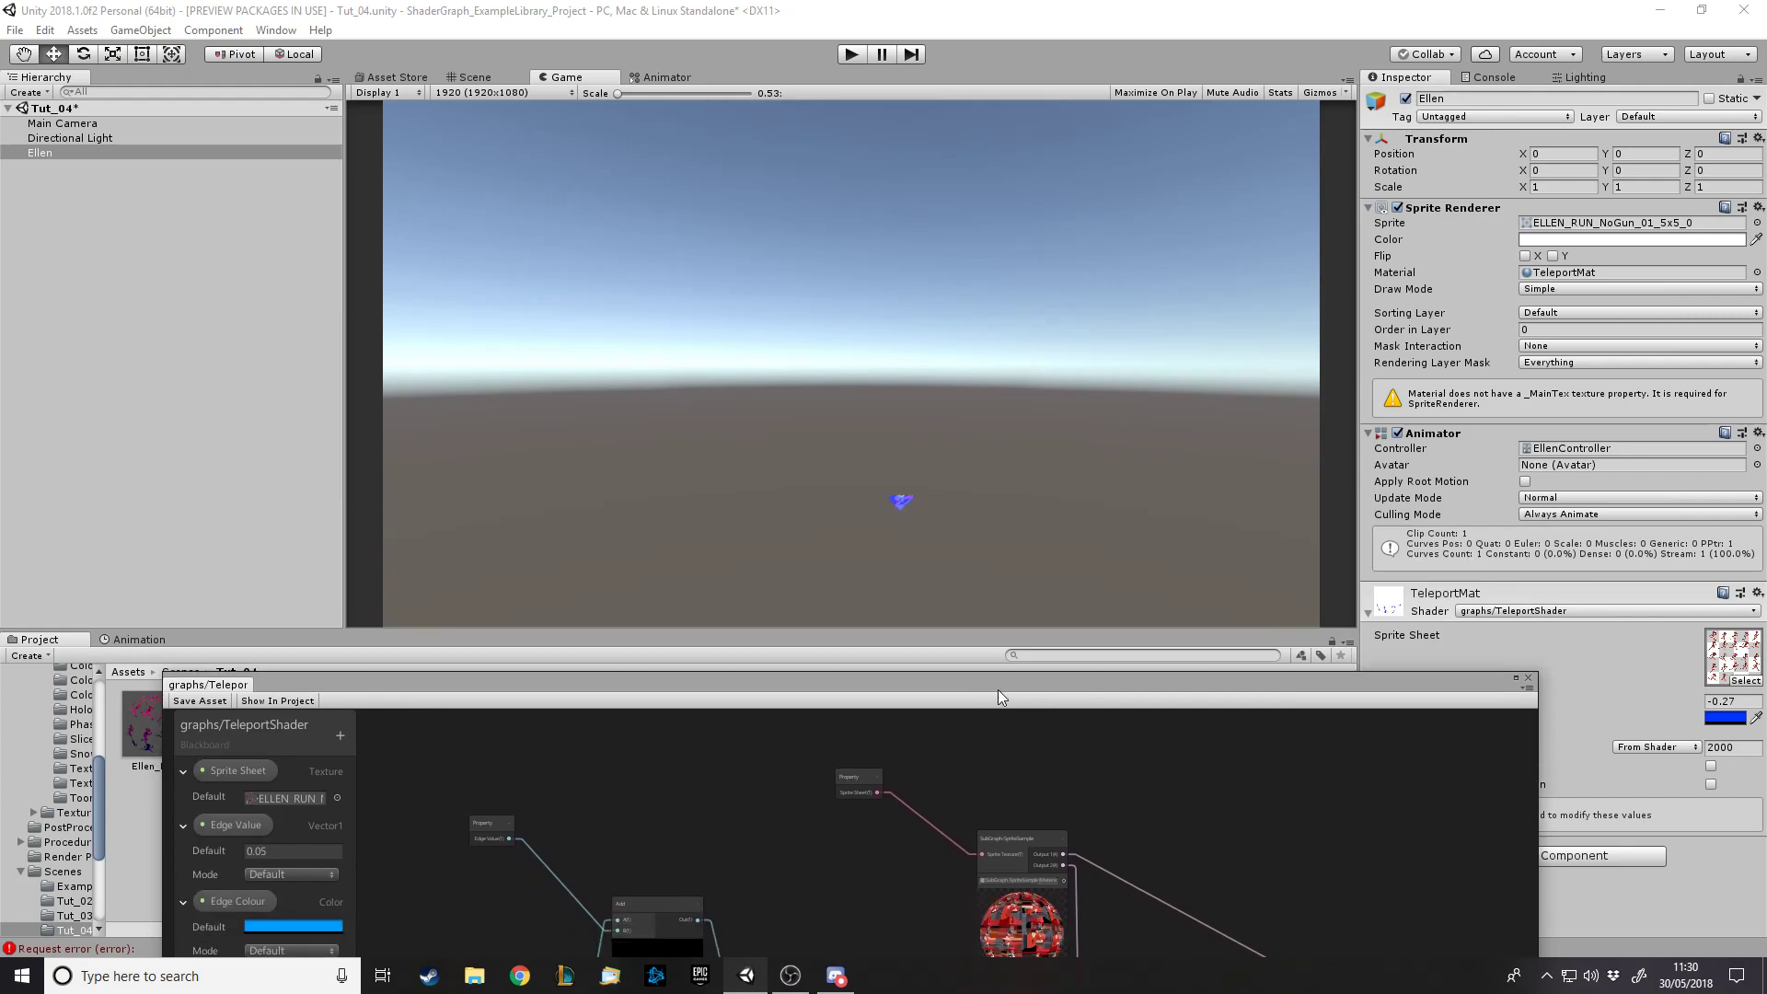